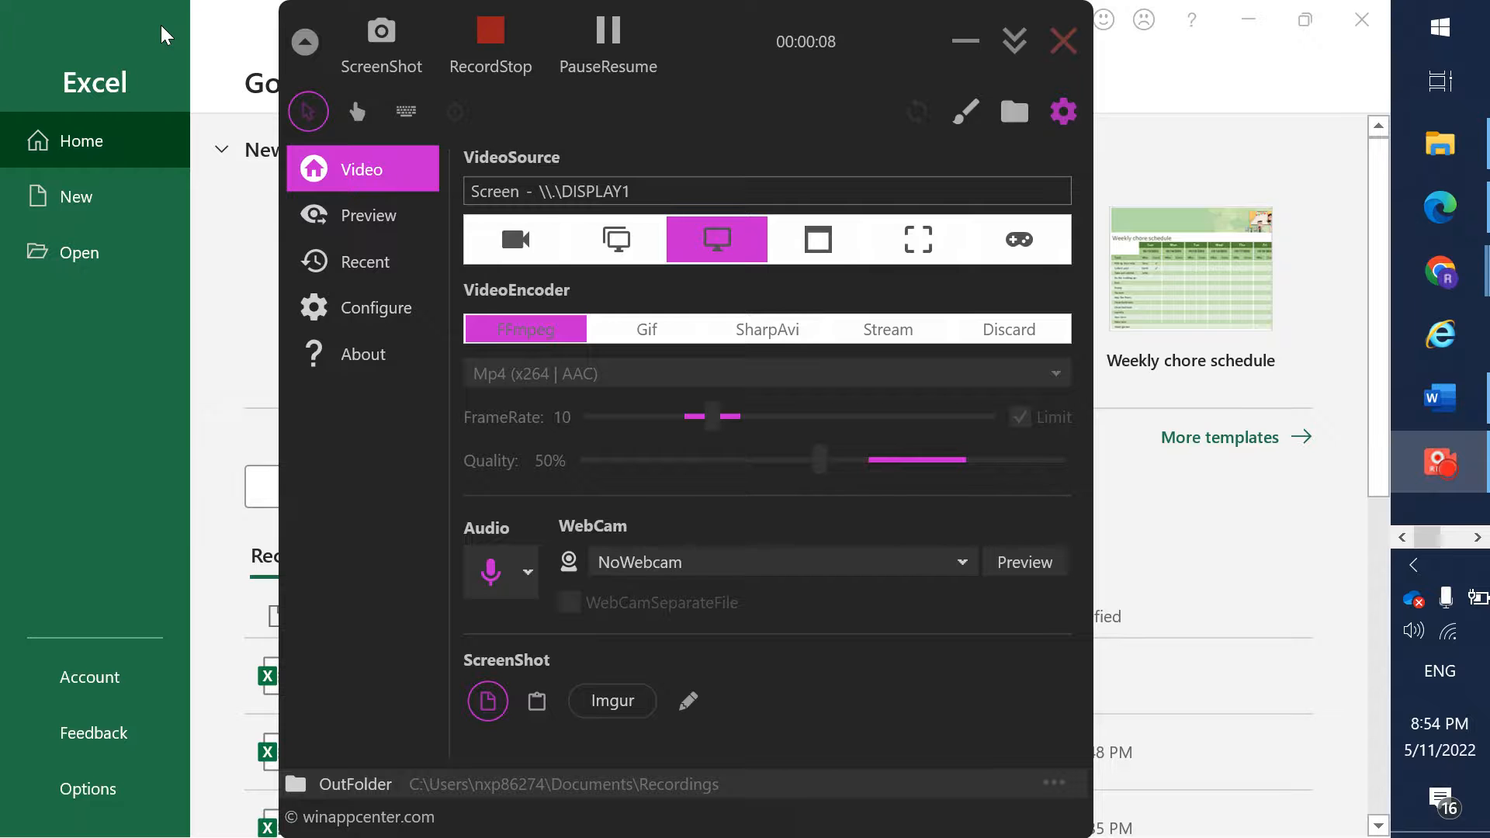
# - Create a new blank workbook
pyautogui.click(161, 24)
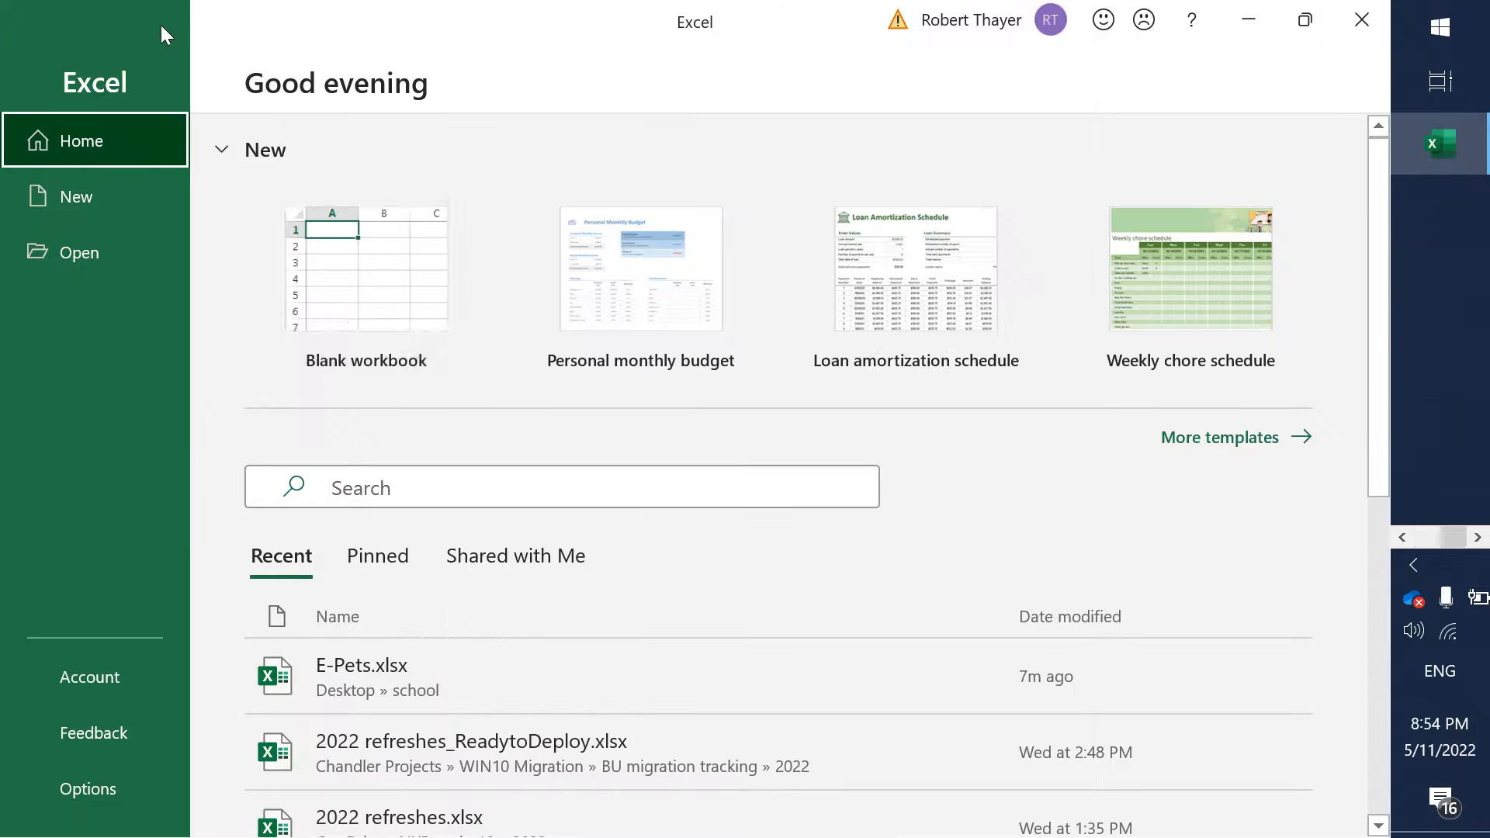
pyautogui.click(342, 307)
# - Switch to the Final Steps document in Word and remove the highlighting from all of its text
pyautogui.hotkey('alt', 'Tab')
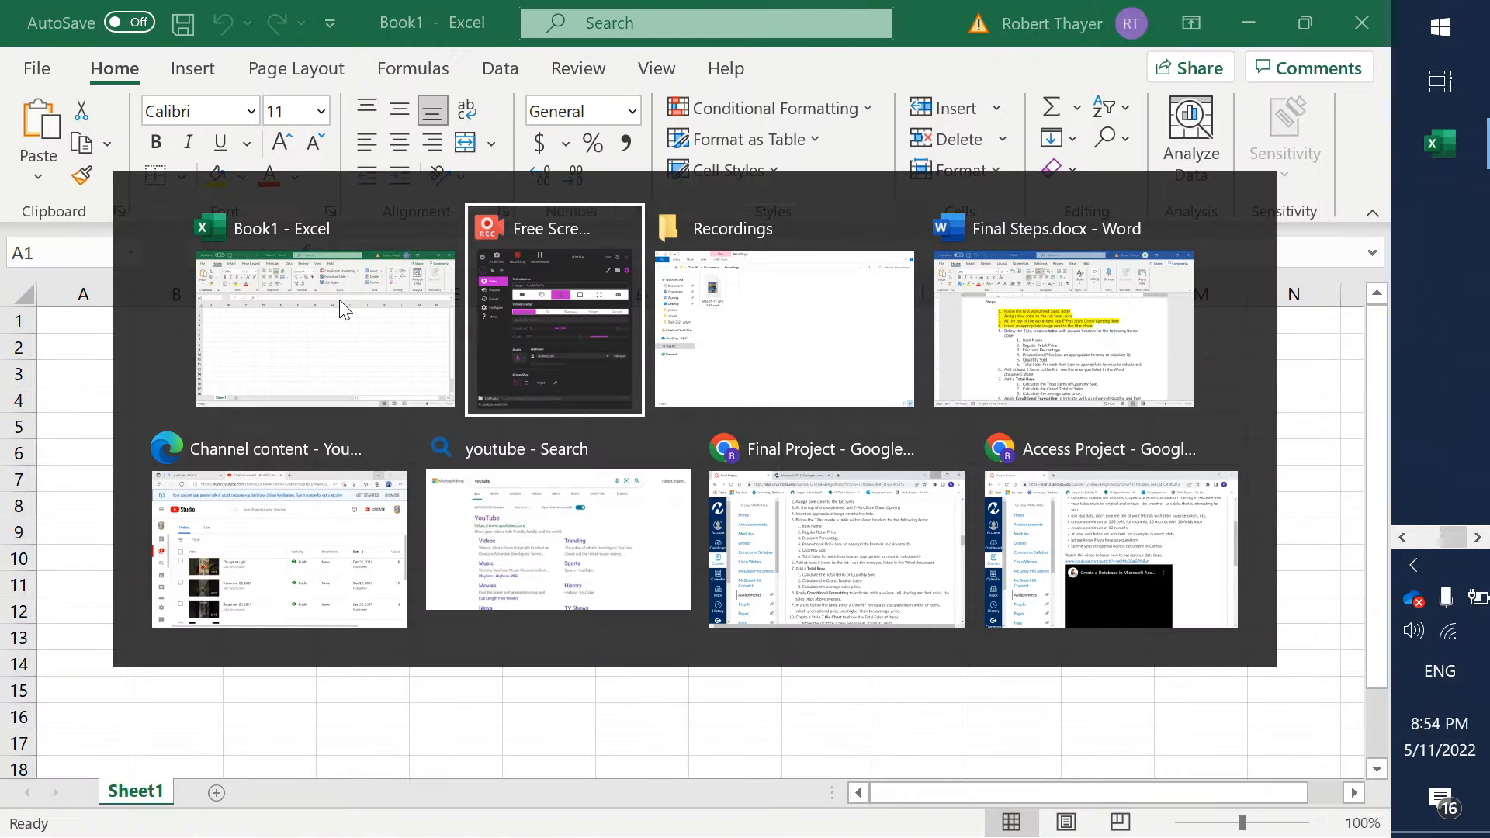
pyautogui.hotkey('alt', 'Tab')
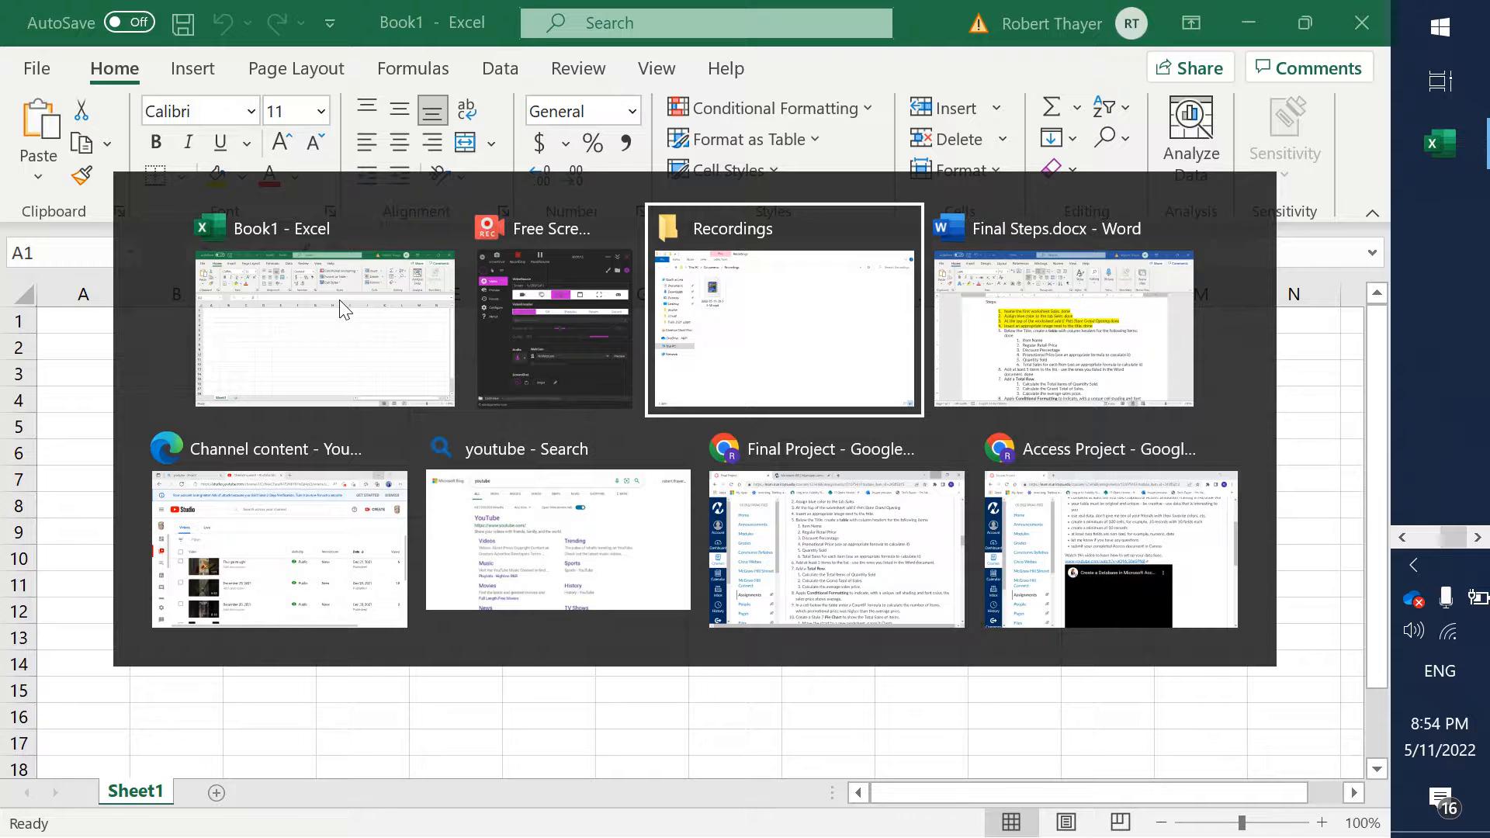
pyautogui.hotkey('alt', 'Tab')
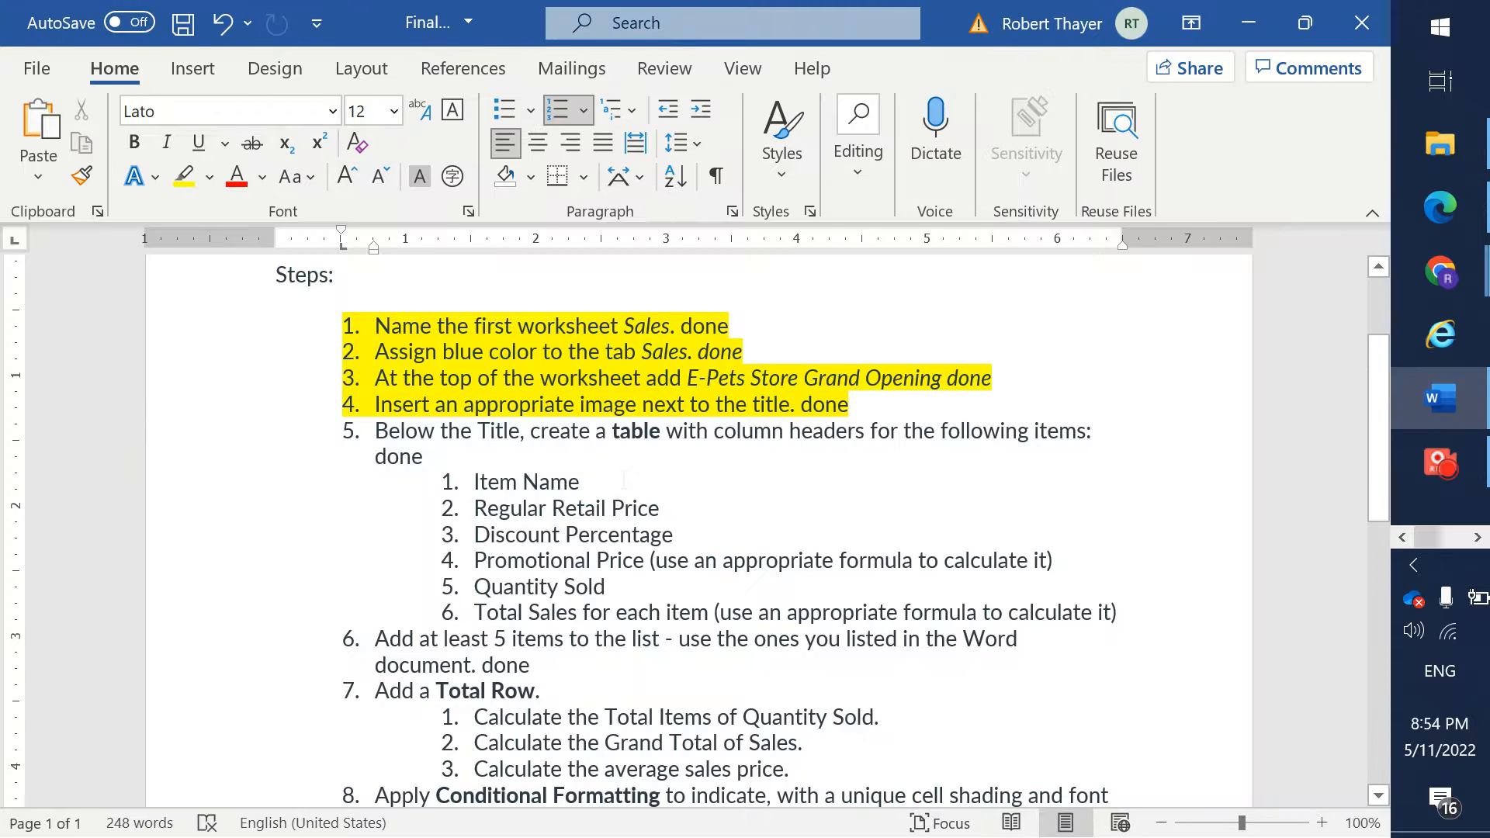
pyautogui.hotkey('ctrl', 'a')
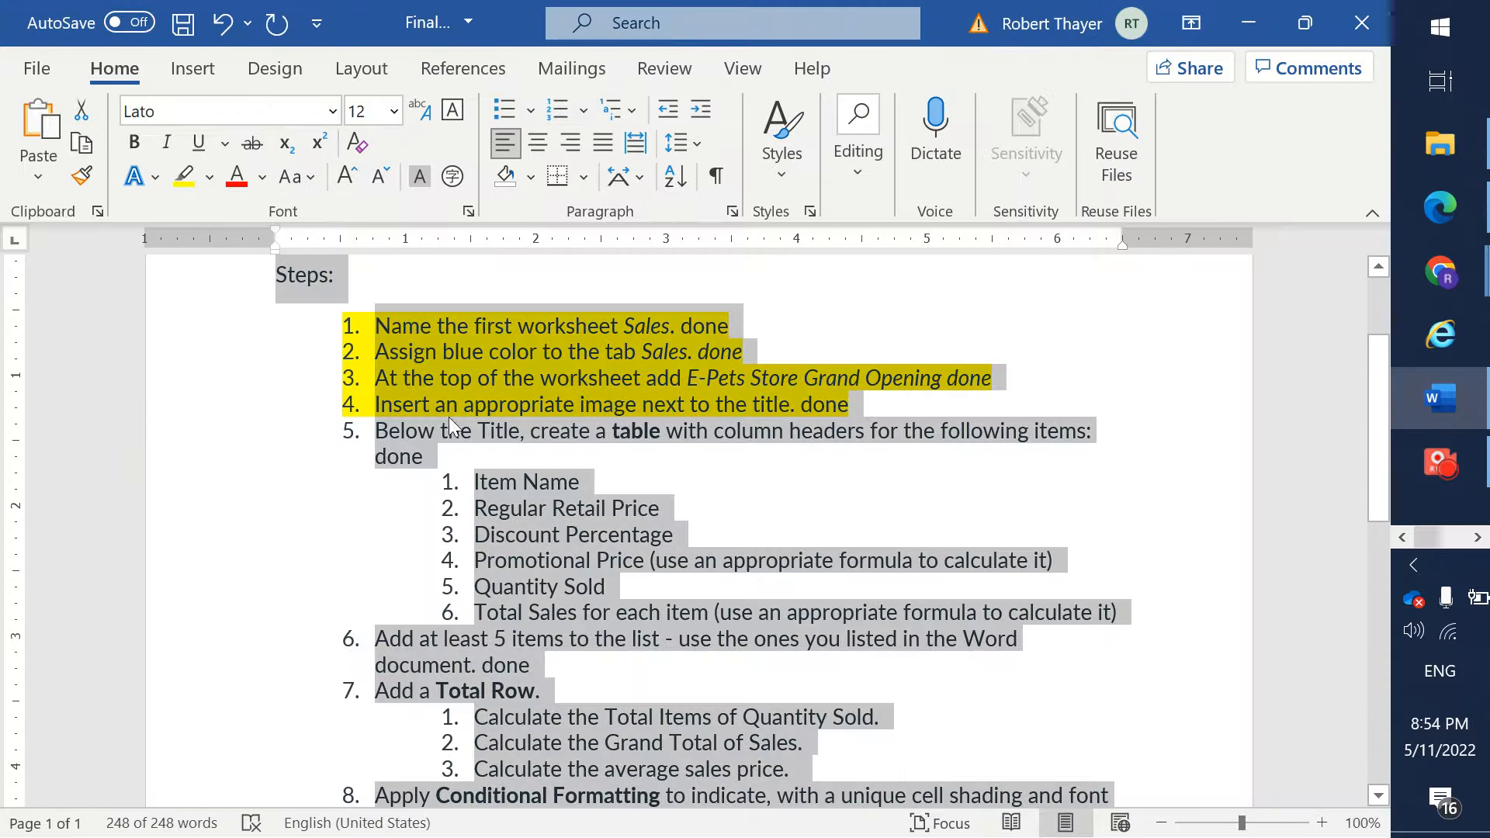
pyautogui.click(211, 177)
pyautogui.click(235, 340)
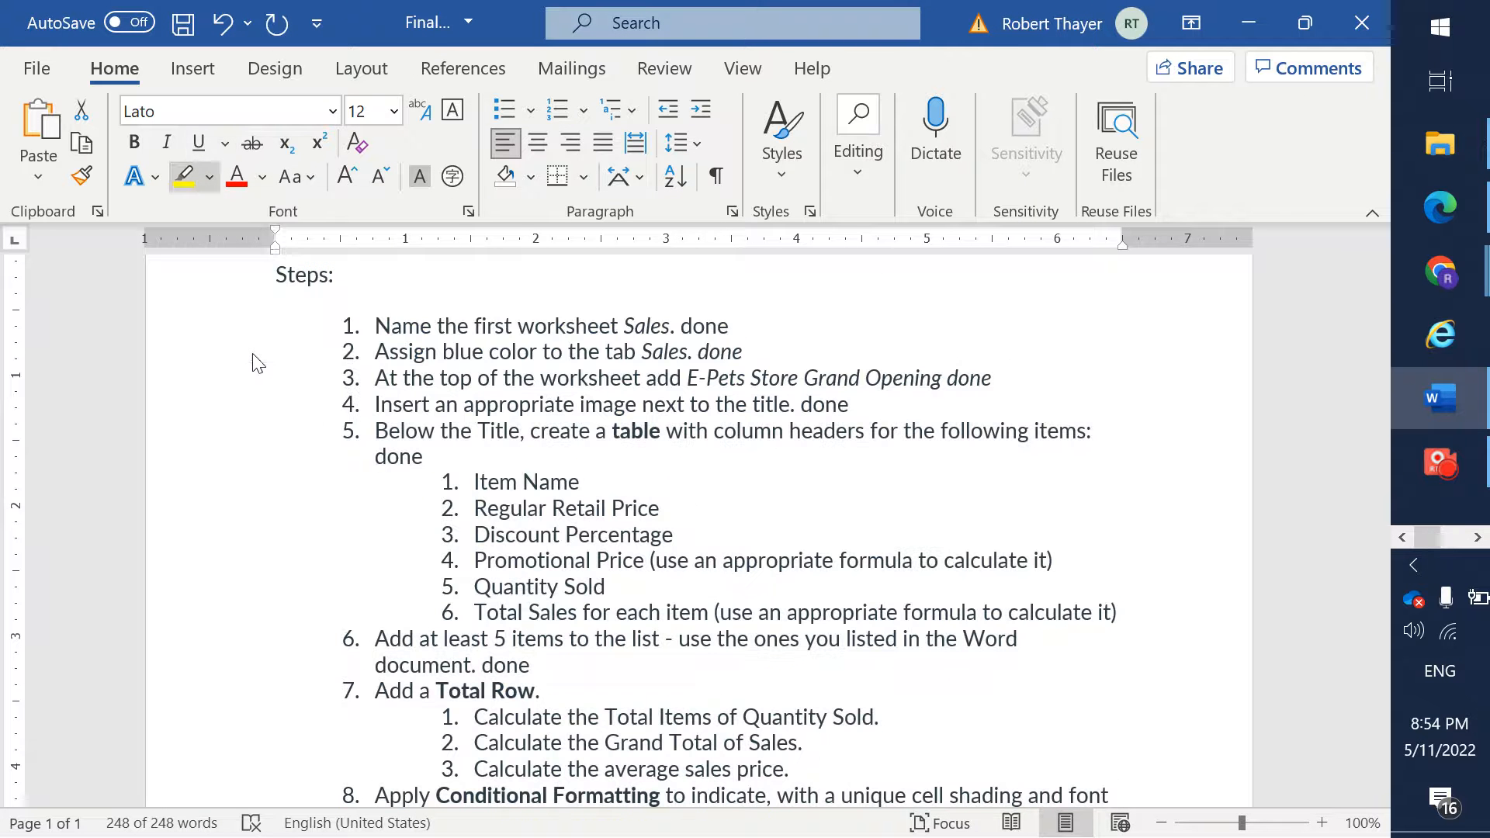
pyautogui.click(669, 509)
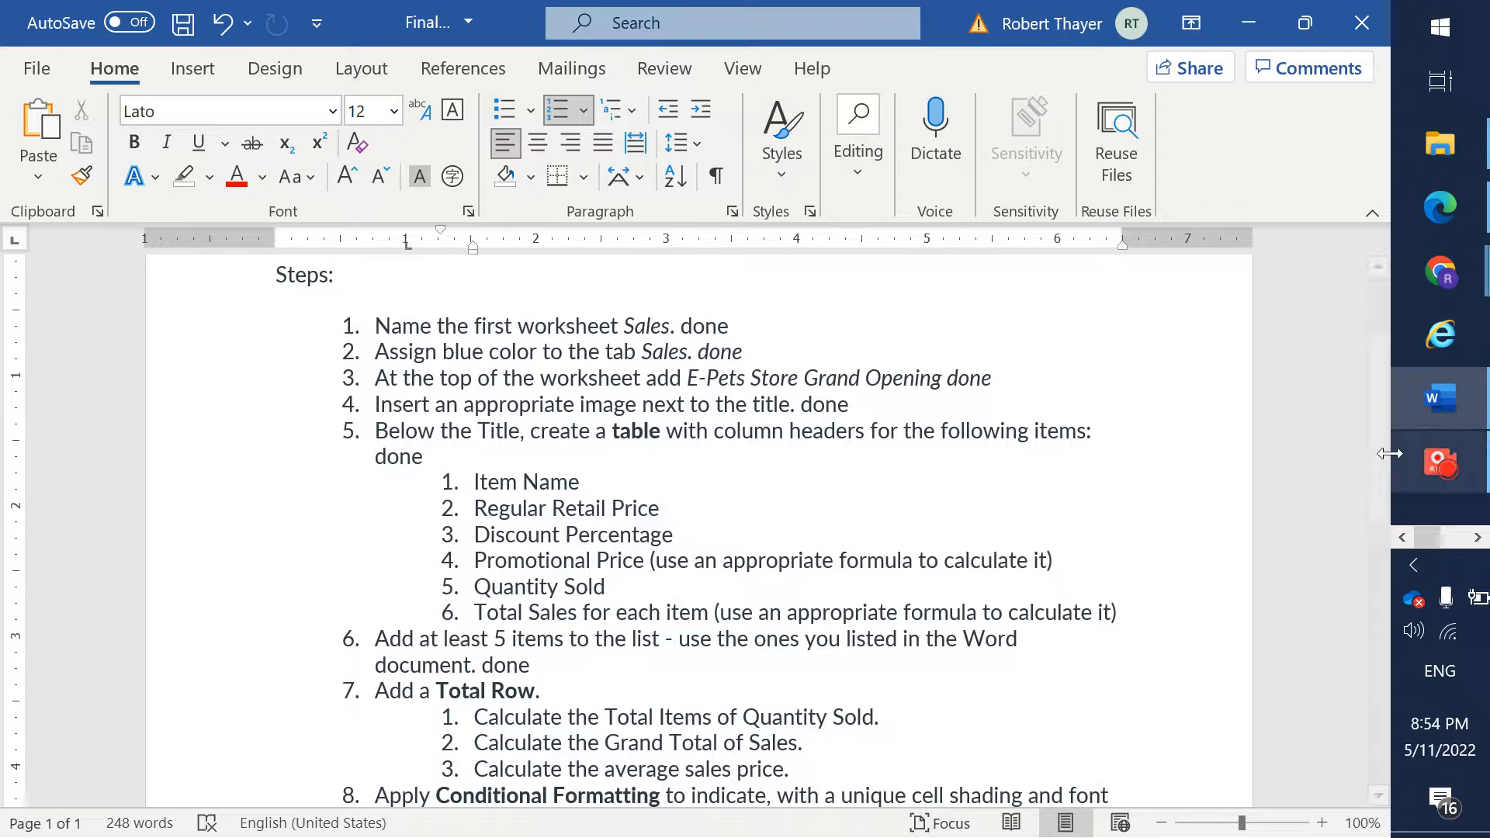
# - Review the numbered assignment steps in the document and select the file name E-Pets_xlsx in step 14
pyautogui.scroll(3, 1376, 328)
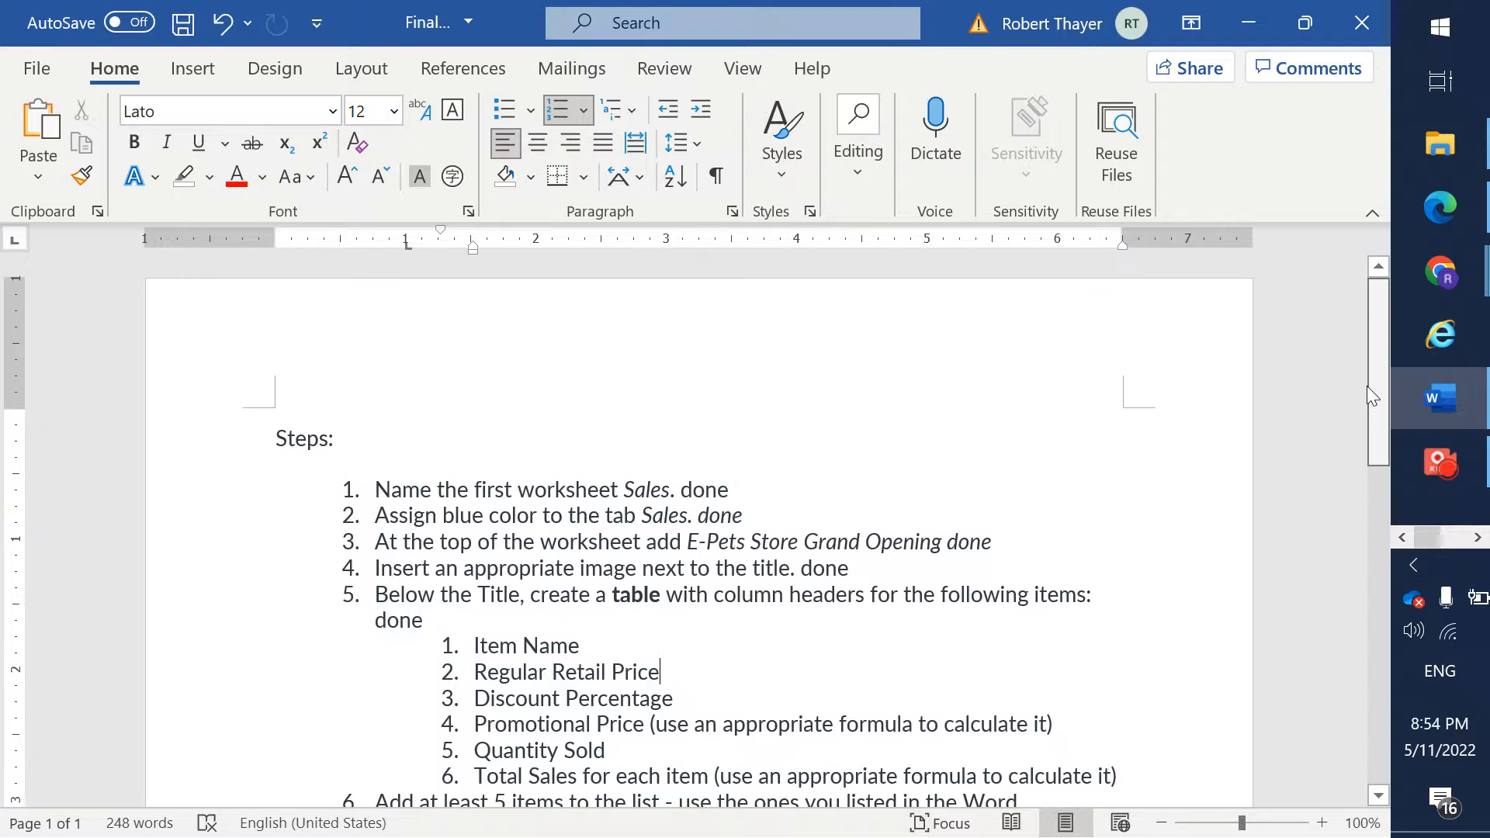
pyautogui.scroll(-4, 1367, 385)
pyautogui.moveTo(1379, 508); pyautogui.dragTo(1374, 571)
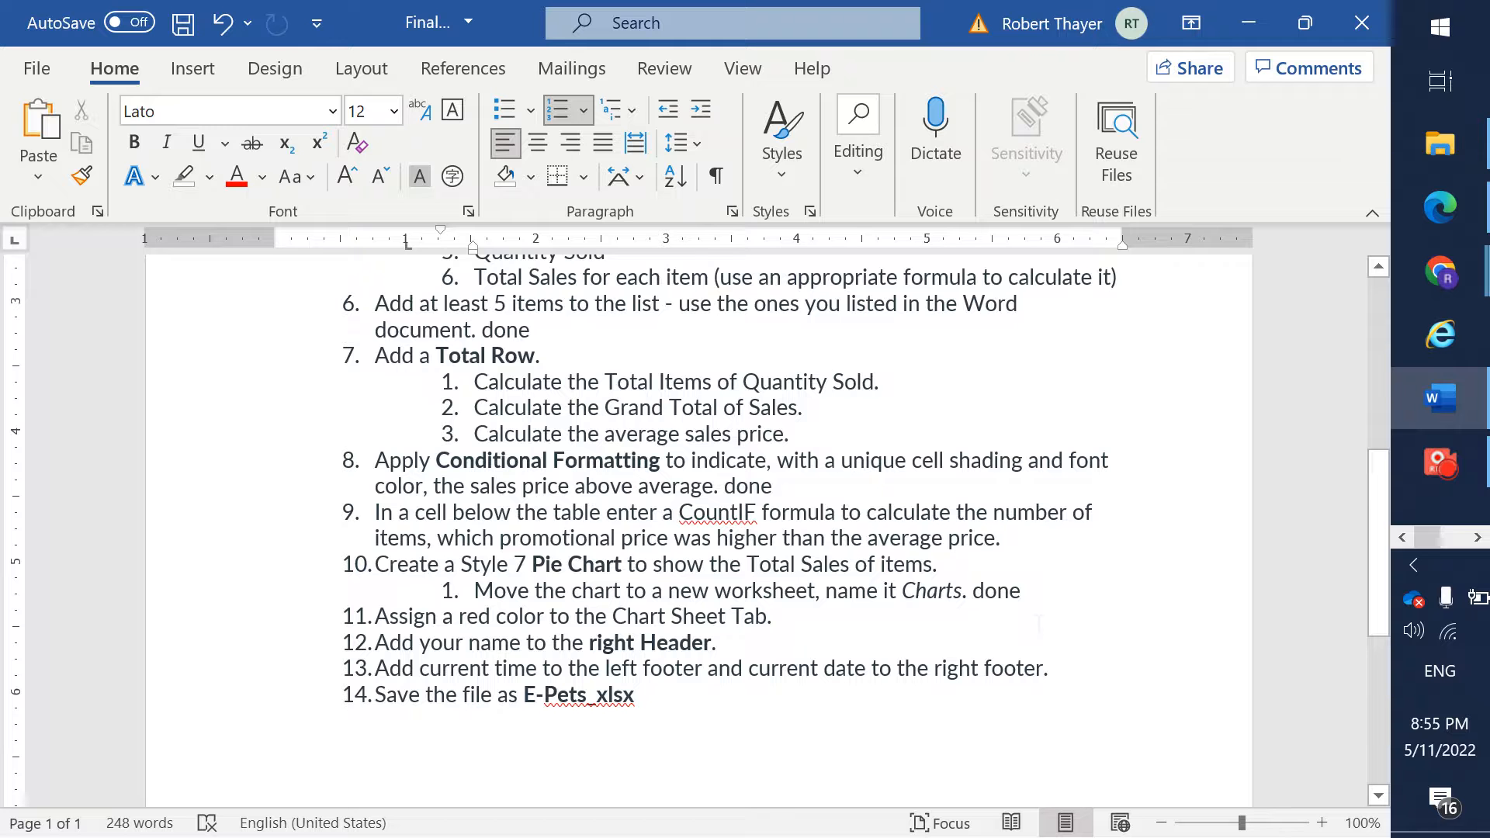
pyautogui.hotkey('ctrl', 'End')
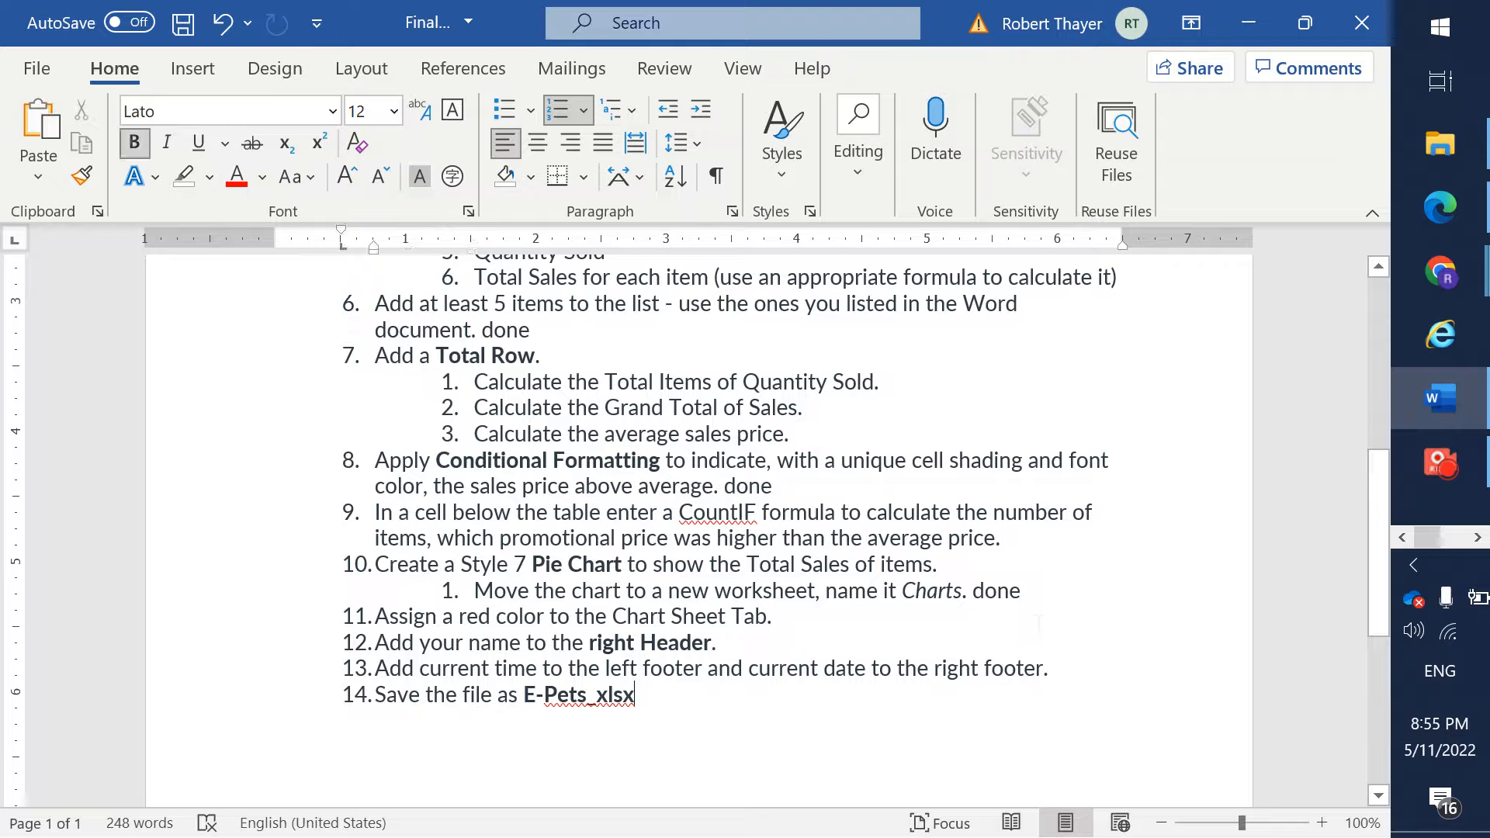
pyautogui.hotkey('shift', 'Left')
pyautogui.hotkey('shift', 'Left')
pyautogui.hotkey('shift', 'Left')
pyautogui.hotkey('shift', 'Left')
pyautogui.hotkey('shift', 'Left')
pyautogui.hotkey('shift', 'Left')
pyautogui.hotkey('shift', 'Left')
pyautogui.hotkey('shift', 'Left')
pyautogui.hotkey('shift', 'Left')
pyautogui.hotkey('shift', 'Left')
pyautogui.hotkey('shift', 'Left')
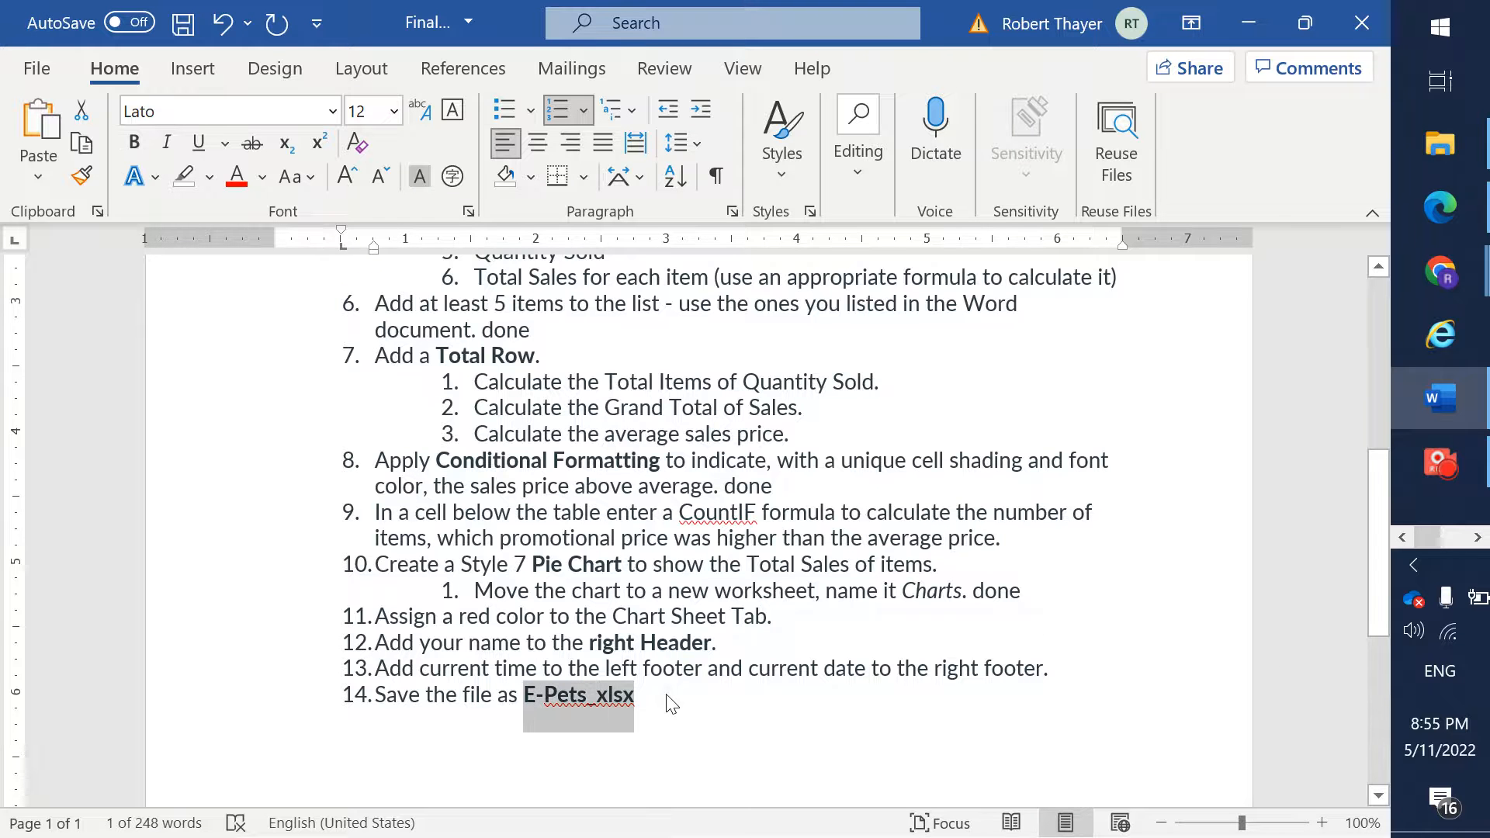
# - Switch to the blank Excel workbook and start saving a copy in the school folder on the Desktop
pyautogui.hotkey('alt', 'Tab')
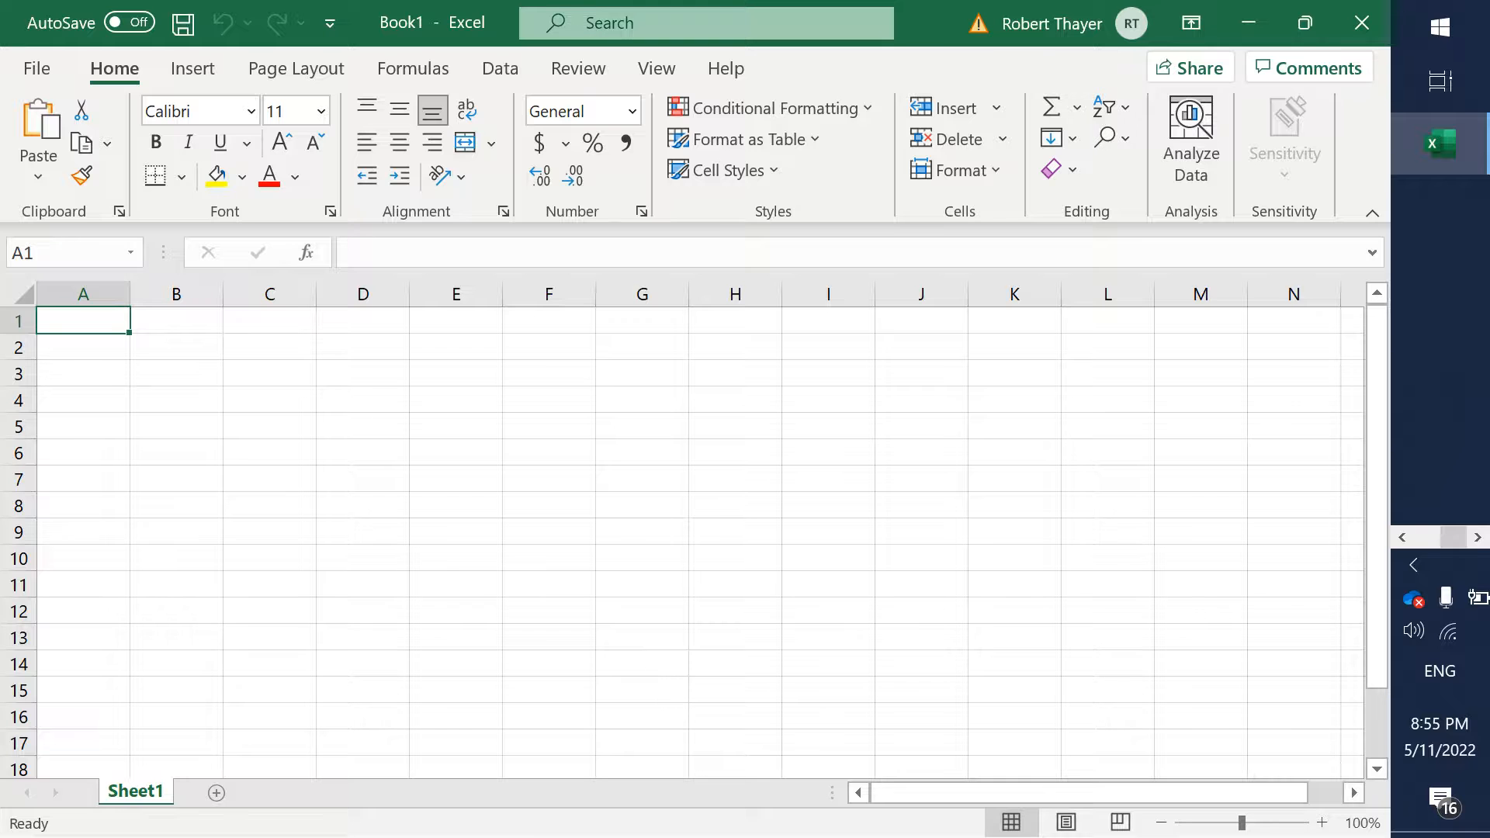
pyautogui.click(36, 69)
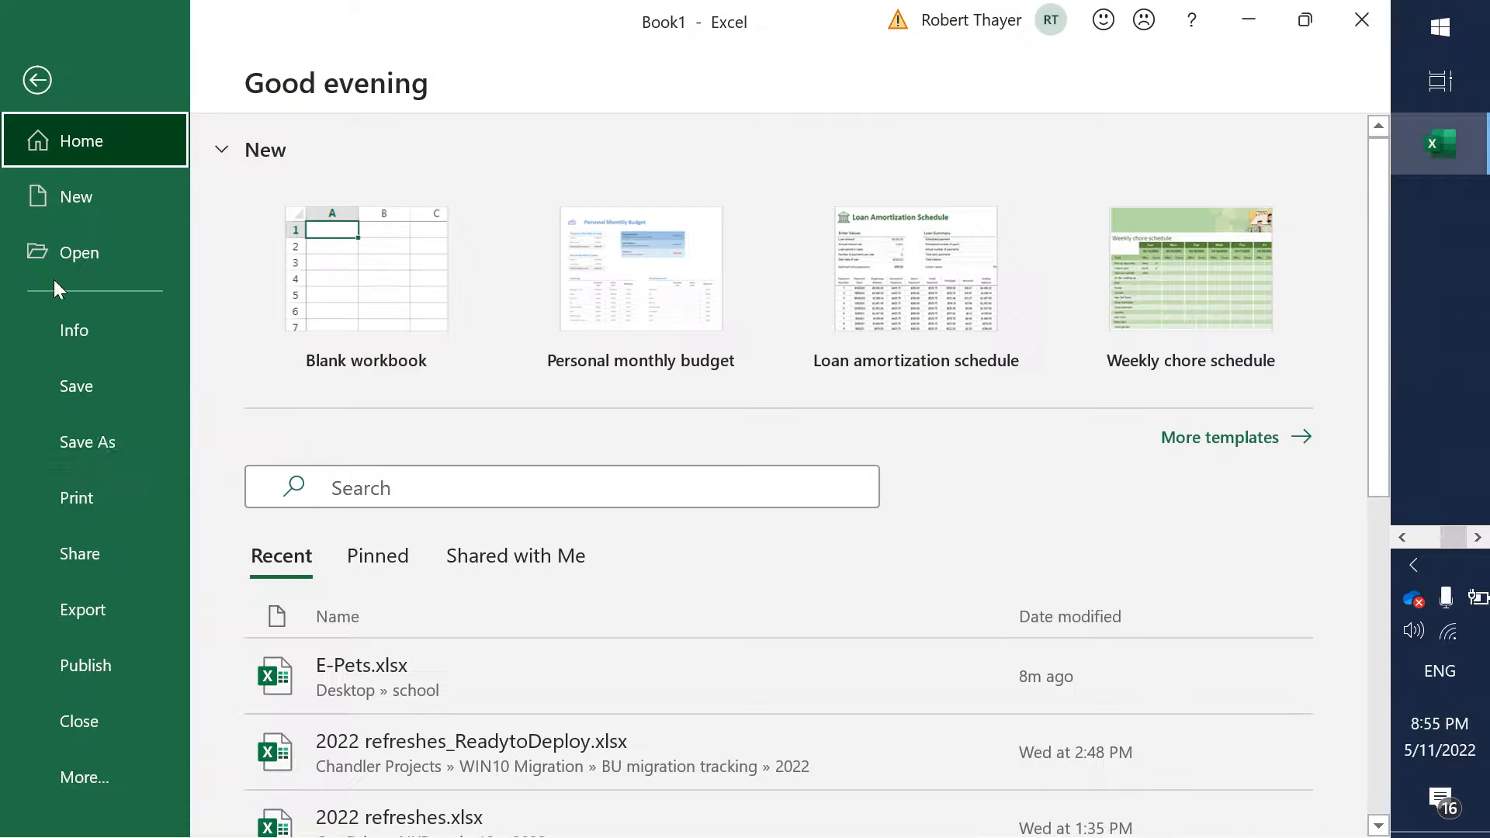
pyautogui.click(109, 432)
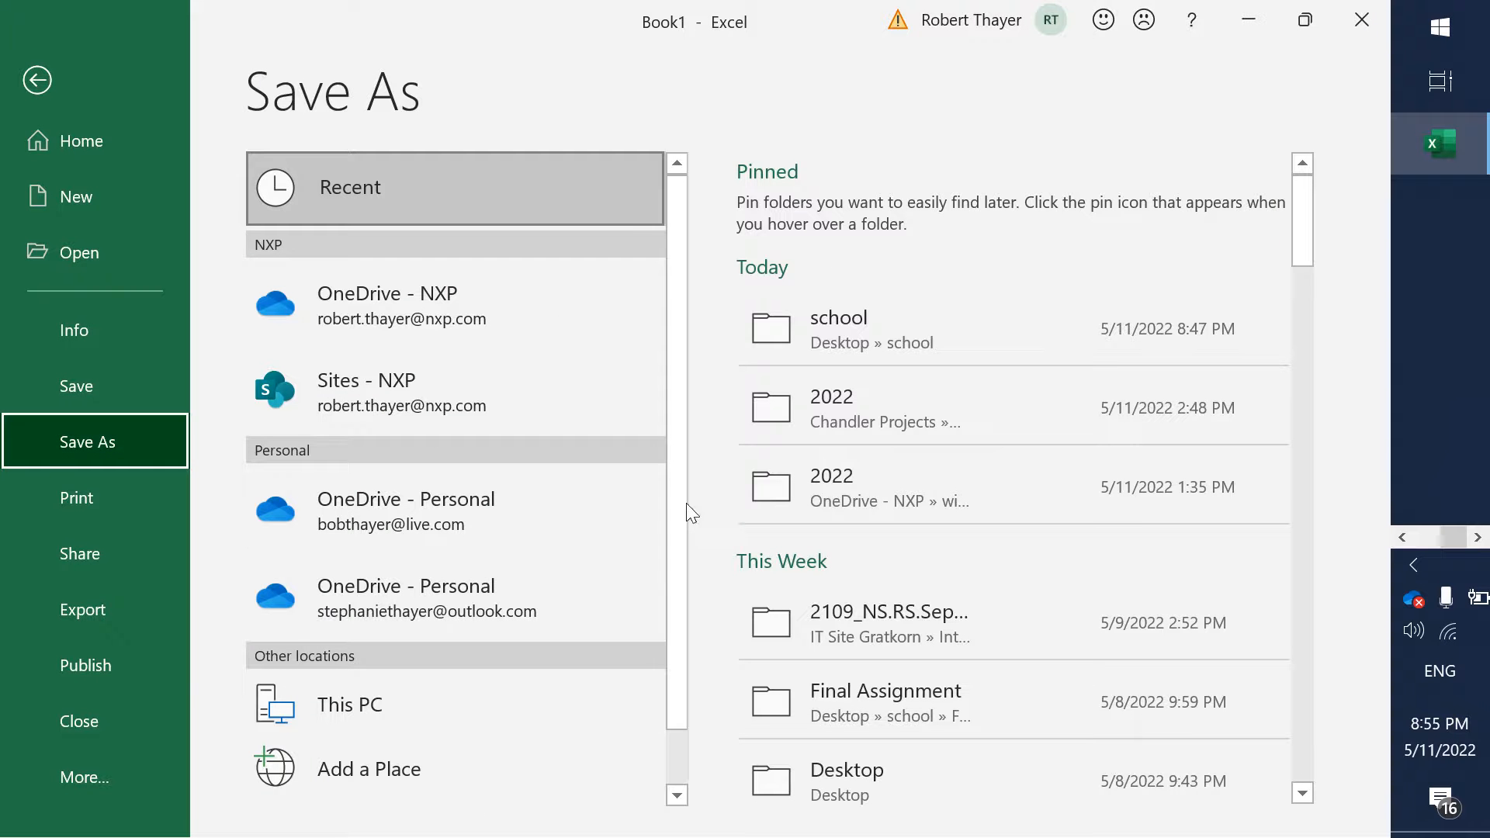
pyautogui.scroll(-2, 673, 510)
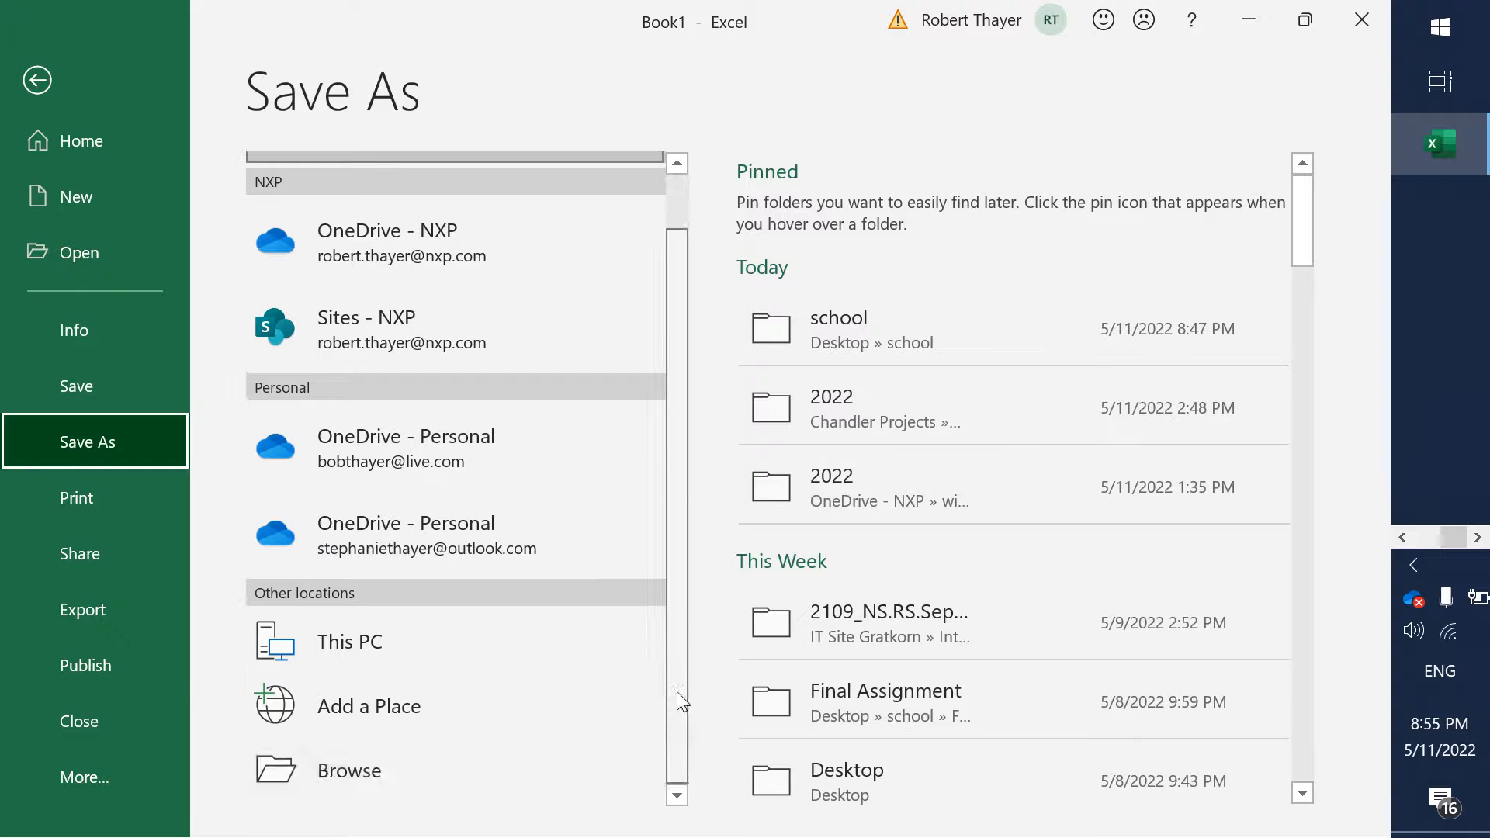
pyautogui.click(377, 769)
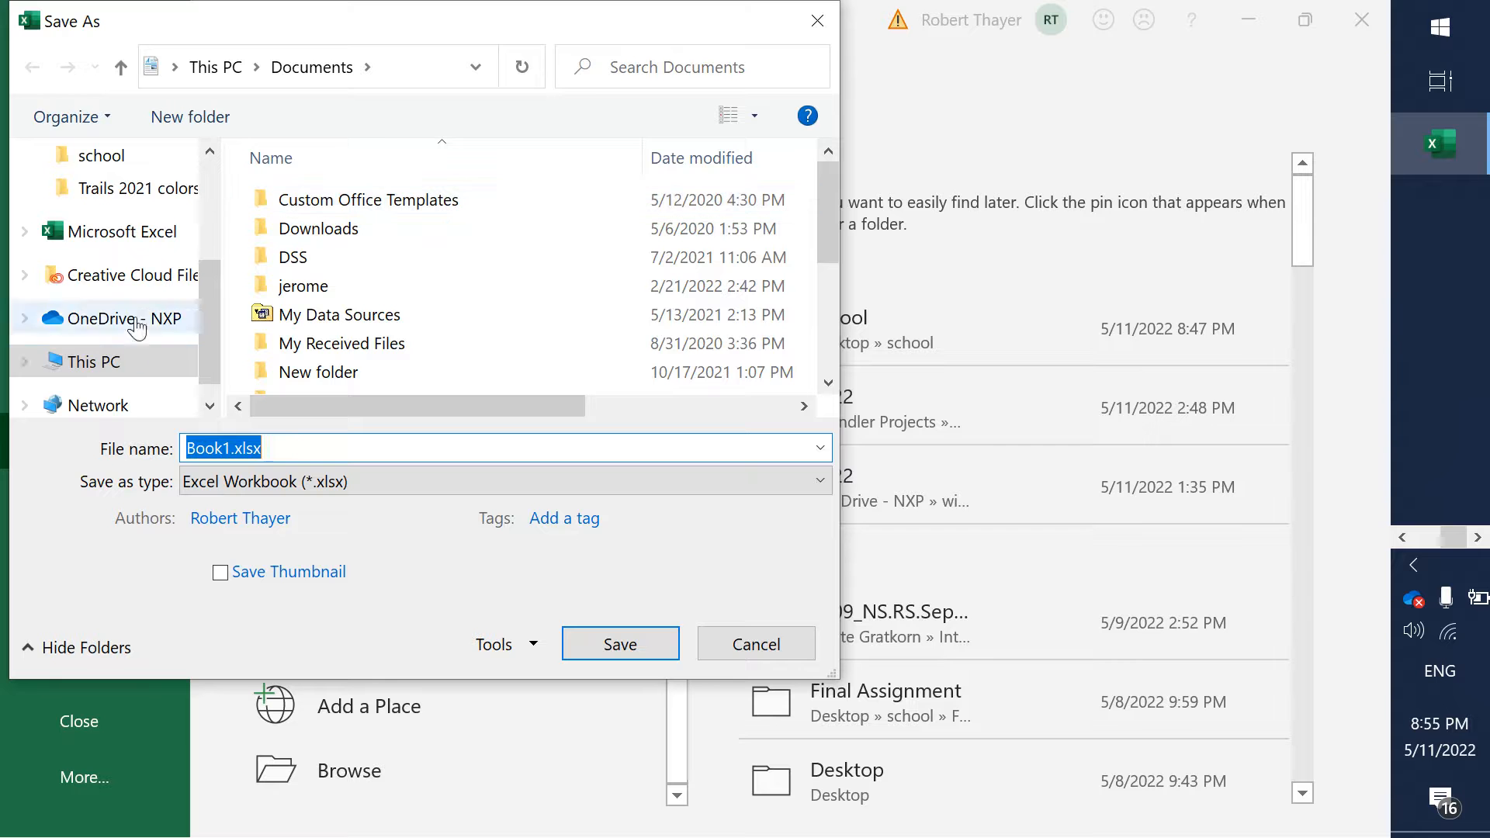
pyautogui.click(120, 67)
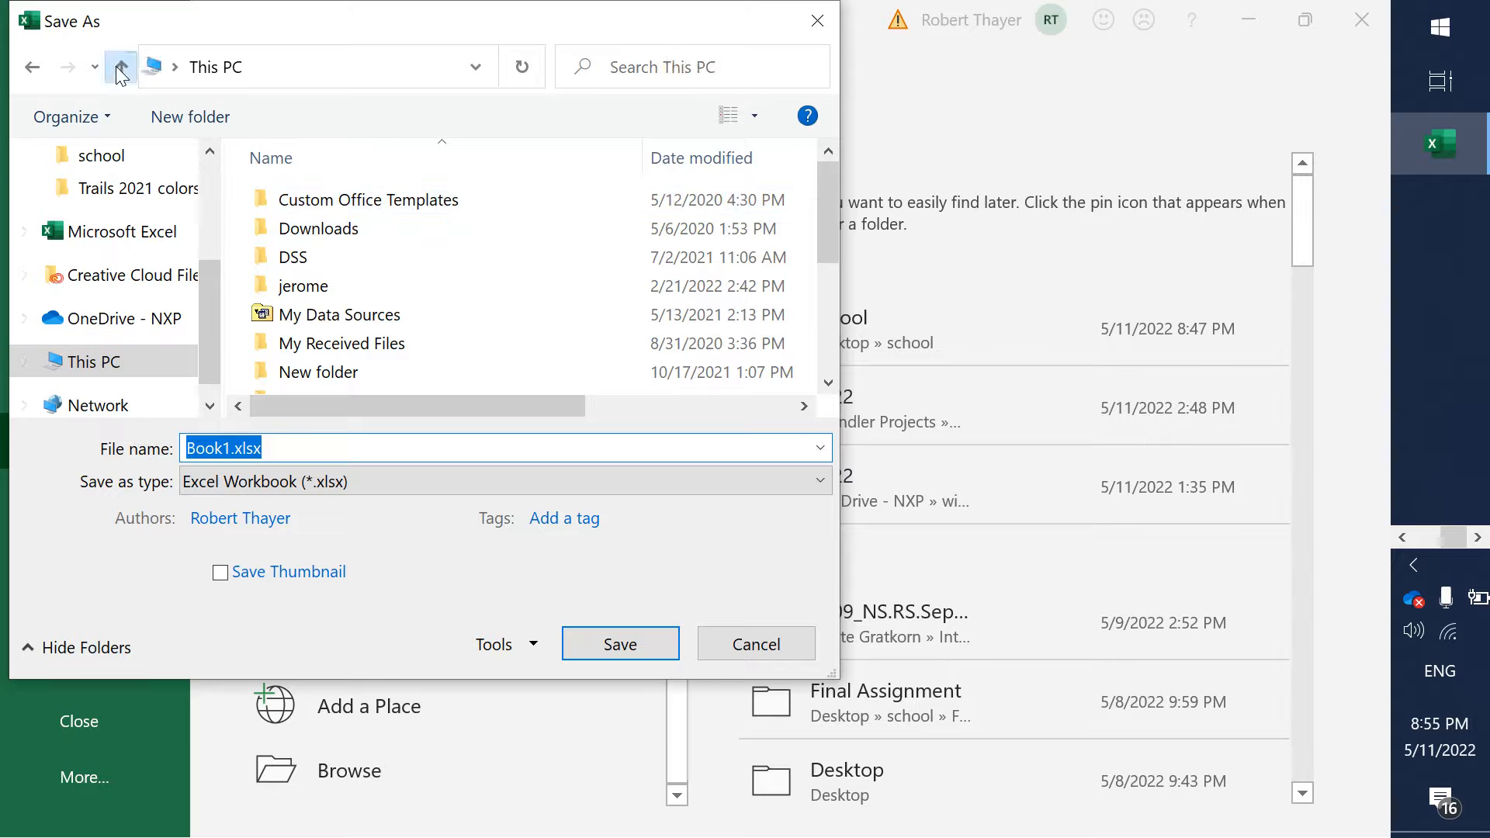
pyautogui.click(120, 67)
pyautogui.click(341, 207)
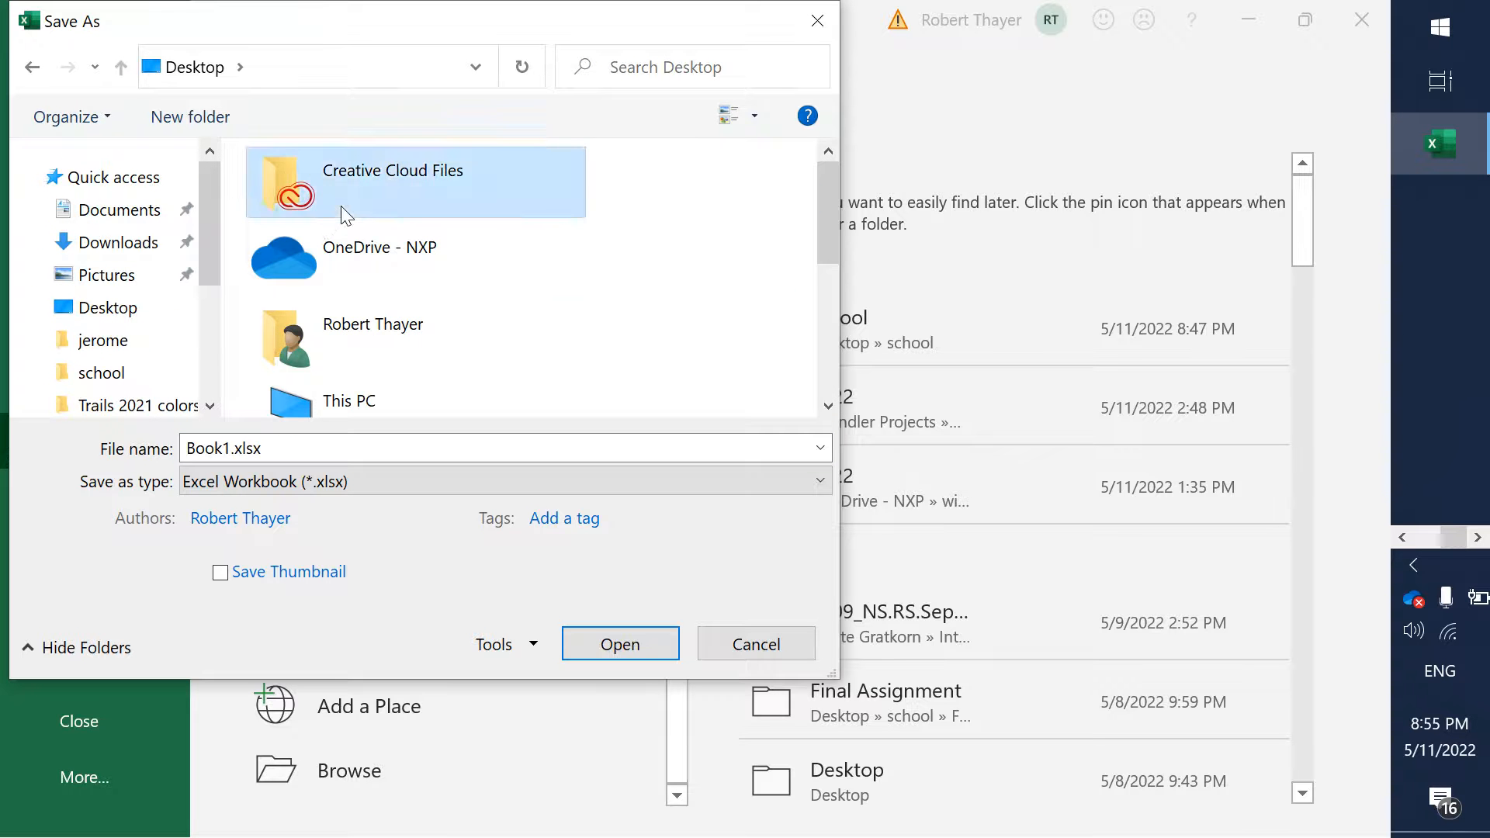
pyautogui.press('s')
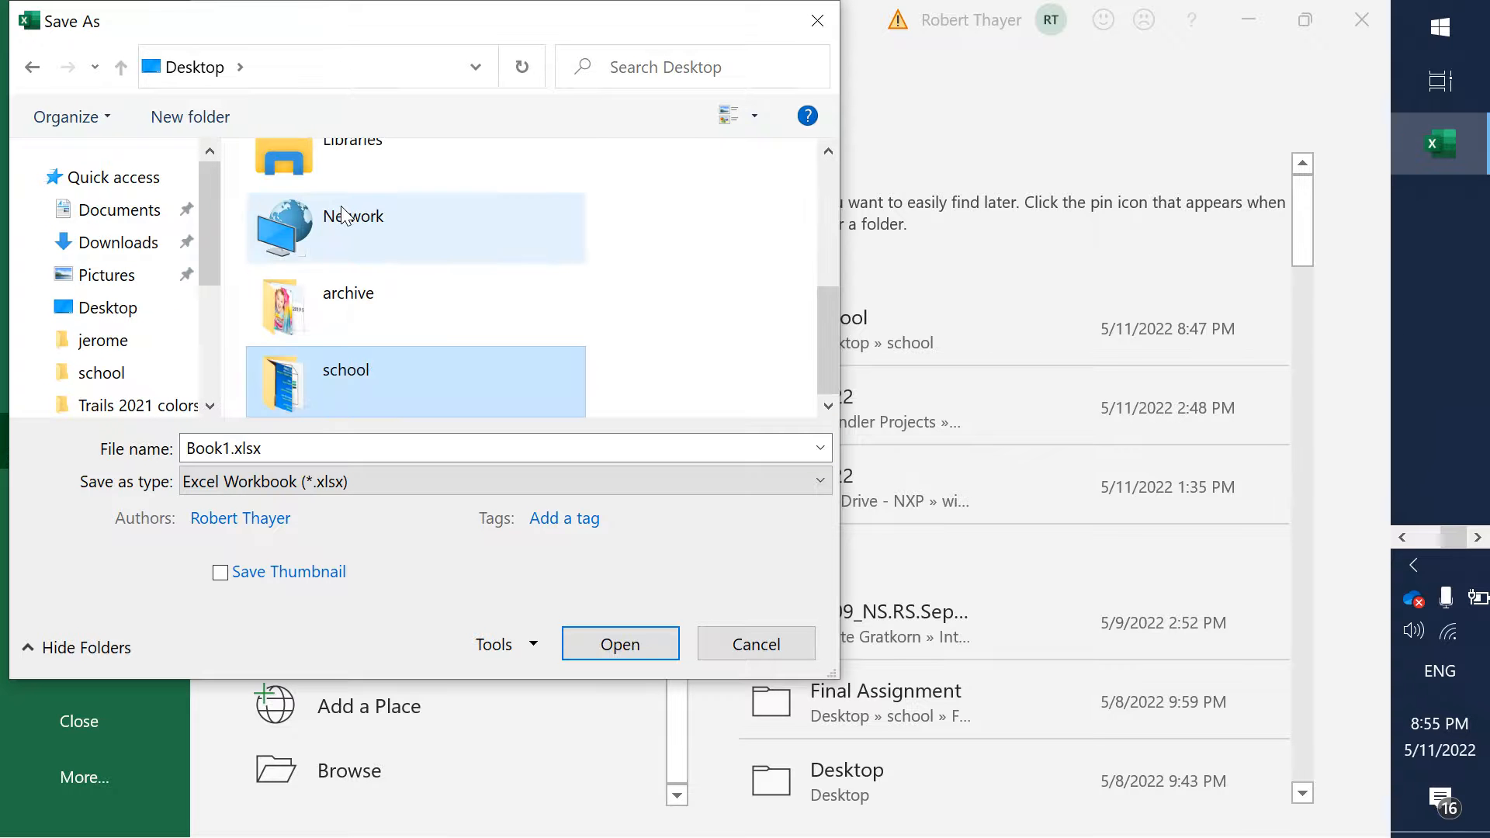
pyautogui.doubleClick(350, 377)
# - Save the workbook as E-Pets.xlsx in the school folder, replacing the existing file
pyautogui.click(333, 233)
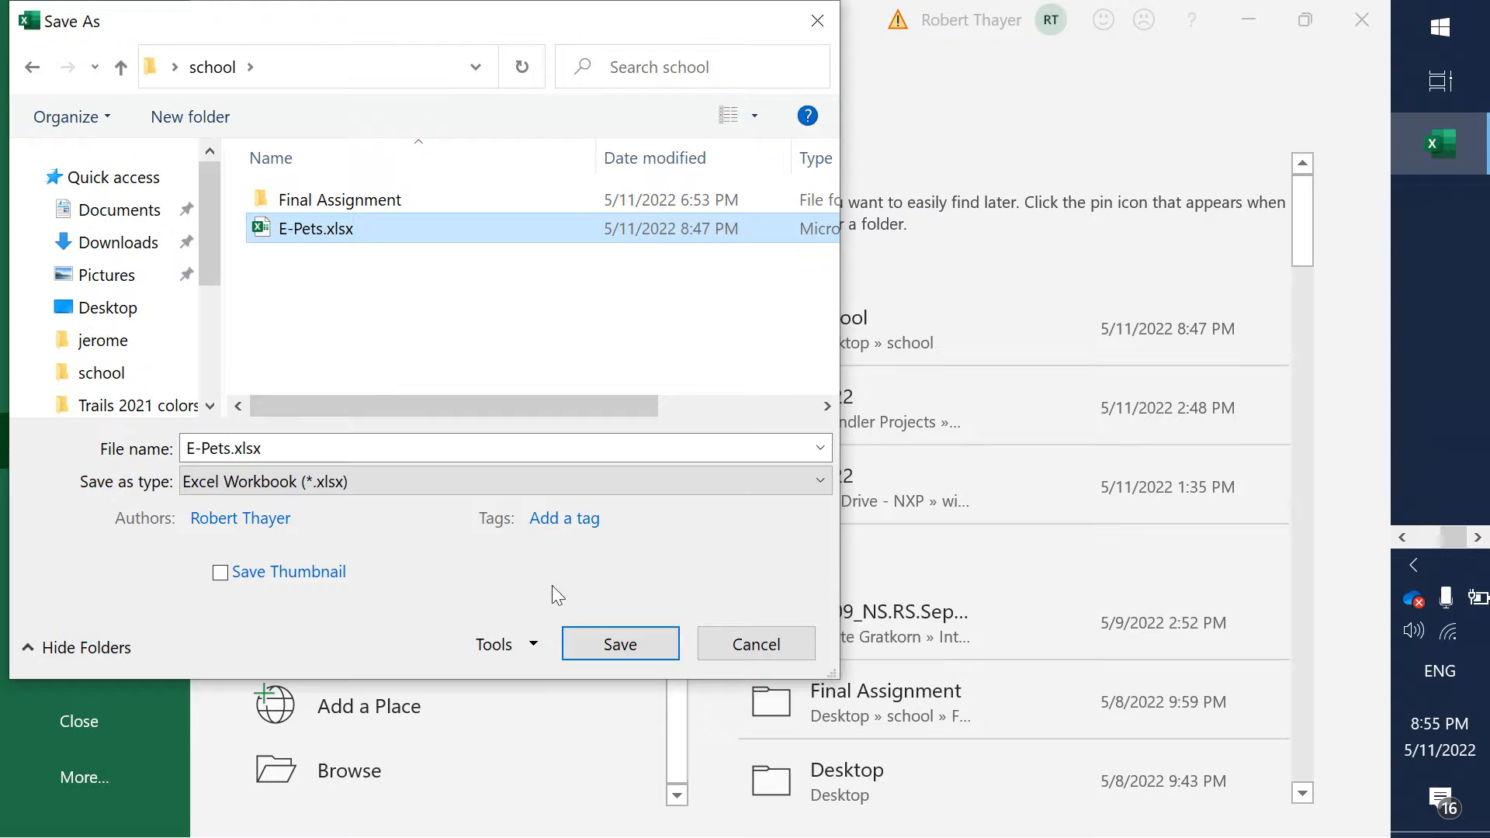
pyautogui.click(612, 657)
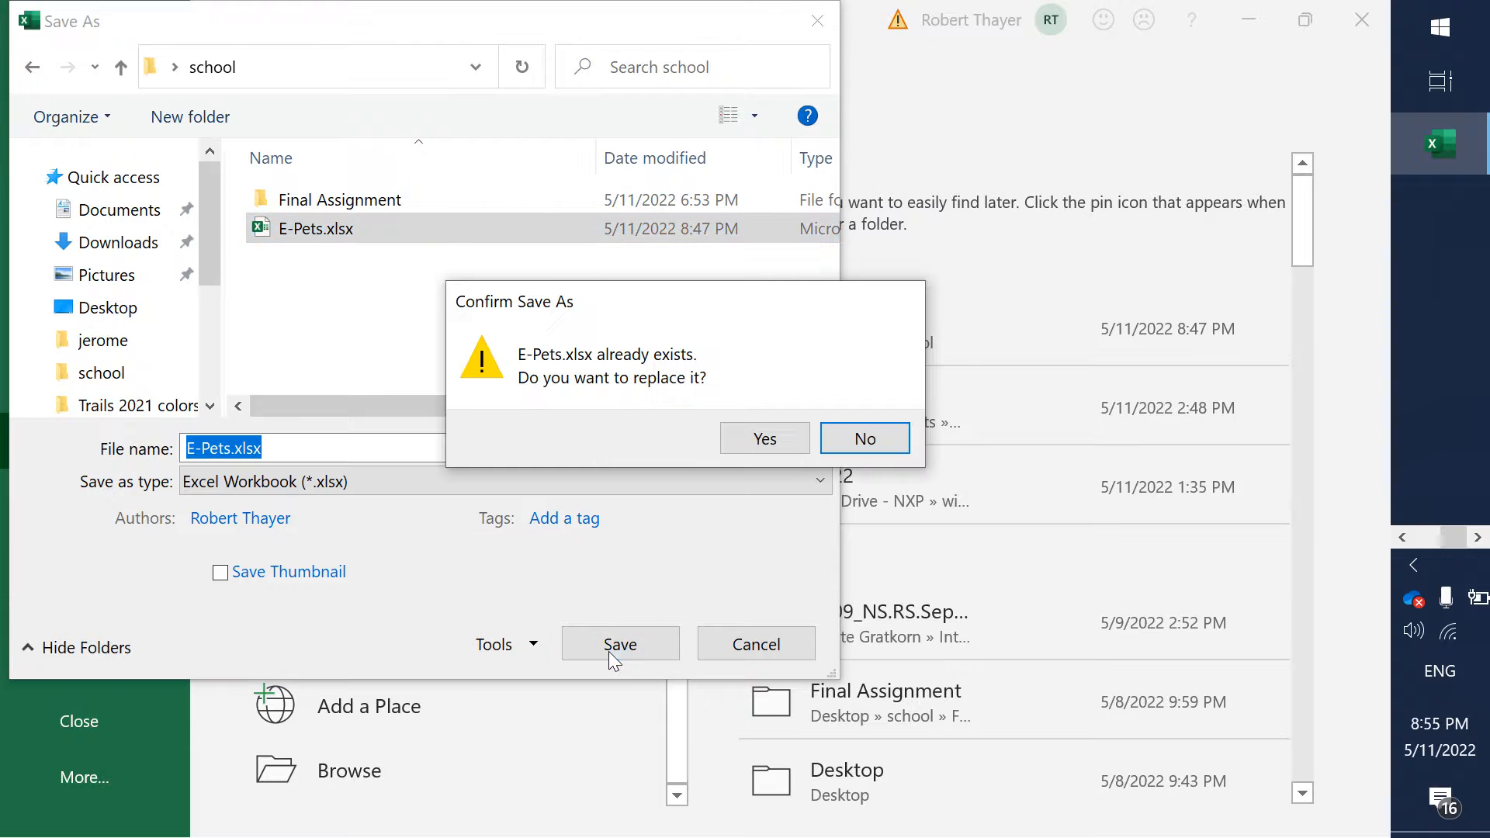
pyautogui.click(753, 440)
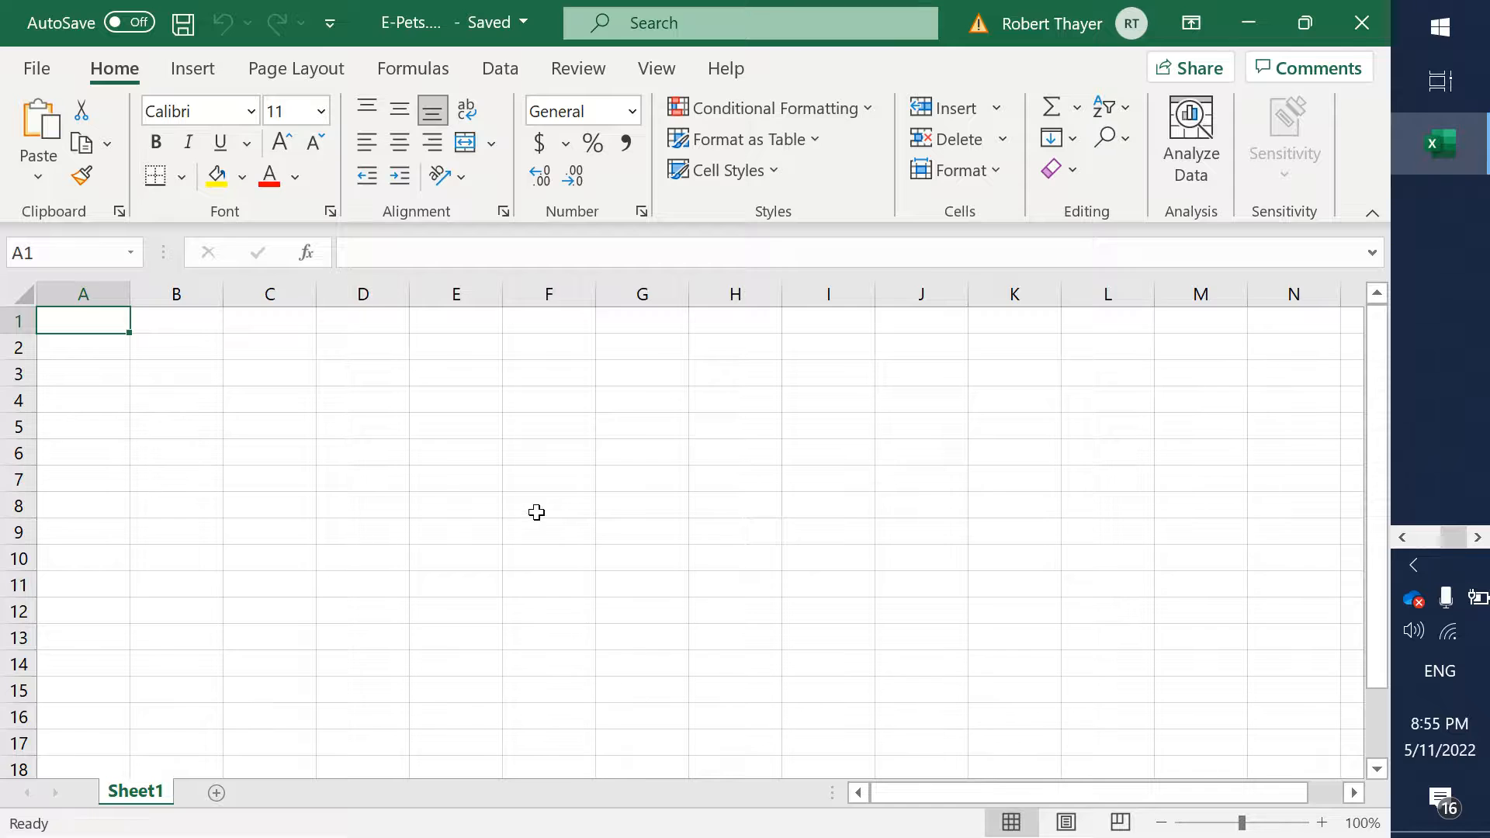
# - Switch to the Word document and highlight step 14, "Save the file as E-Pets_xlsx", in yellow
pyautogui.hotkey('alt', 'Tab')
pyautogui.hotkey('ctrl', 'shift', 'Left')
pyautogui.hotkey('ctrl', 'shift', 'Left')
pyautogui.hotkey('ctrl', 'shift', 'Left')
pyautogui.hotkey('ctrl', 'shift', 'Left')
pyautogui.hotkey('ctrl', 'shift', 'Left')
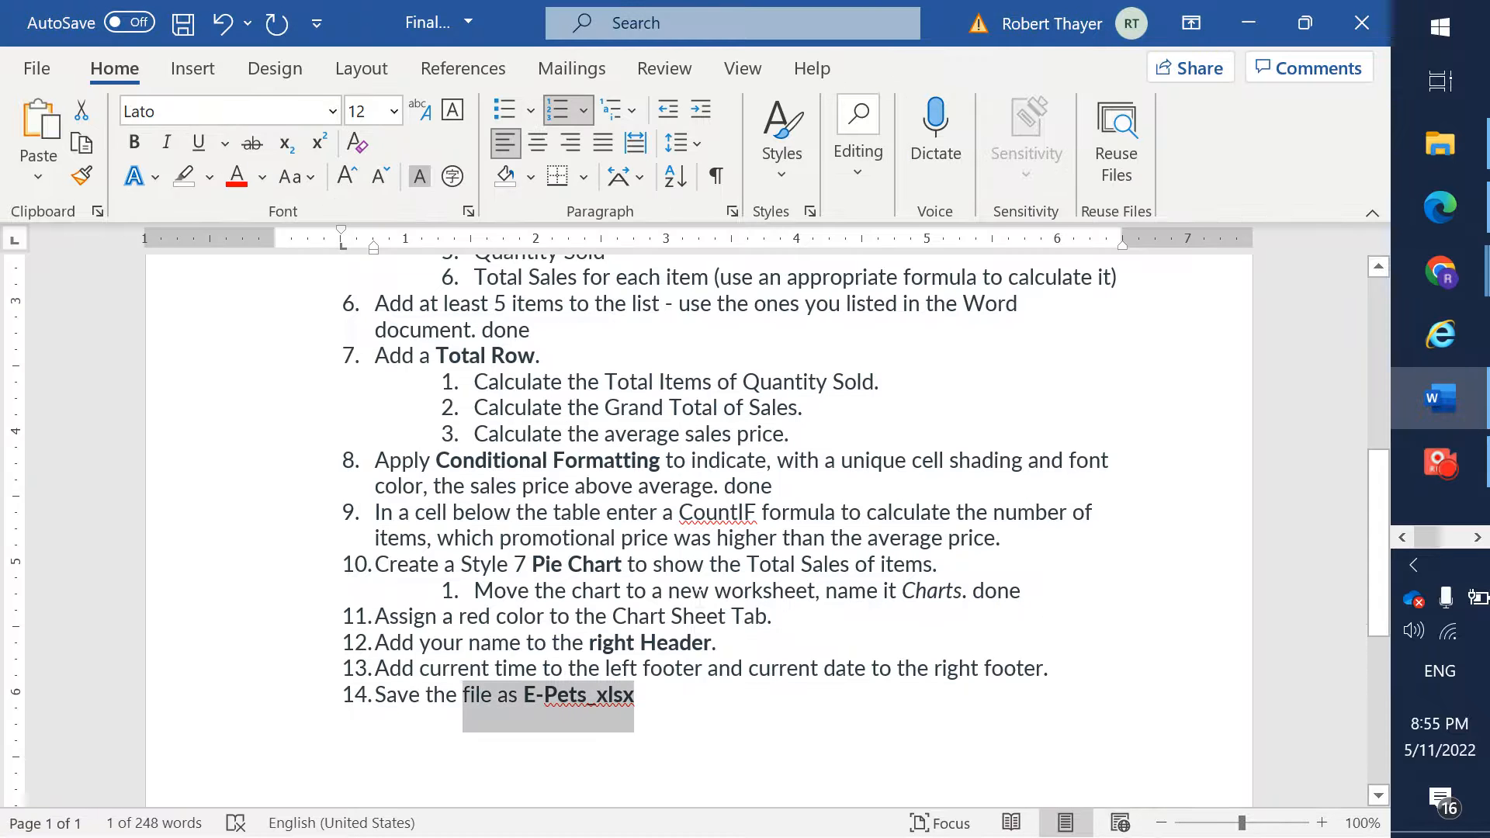
pyautogui.hotkey('shift', 'Right')
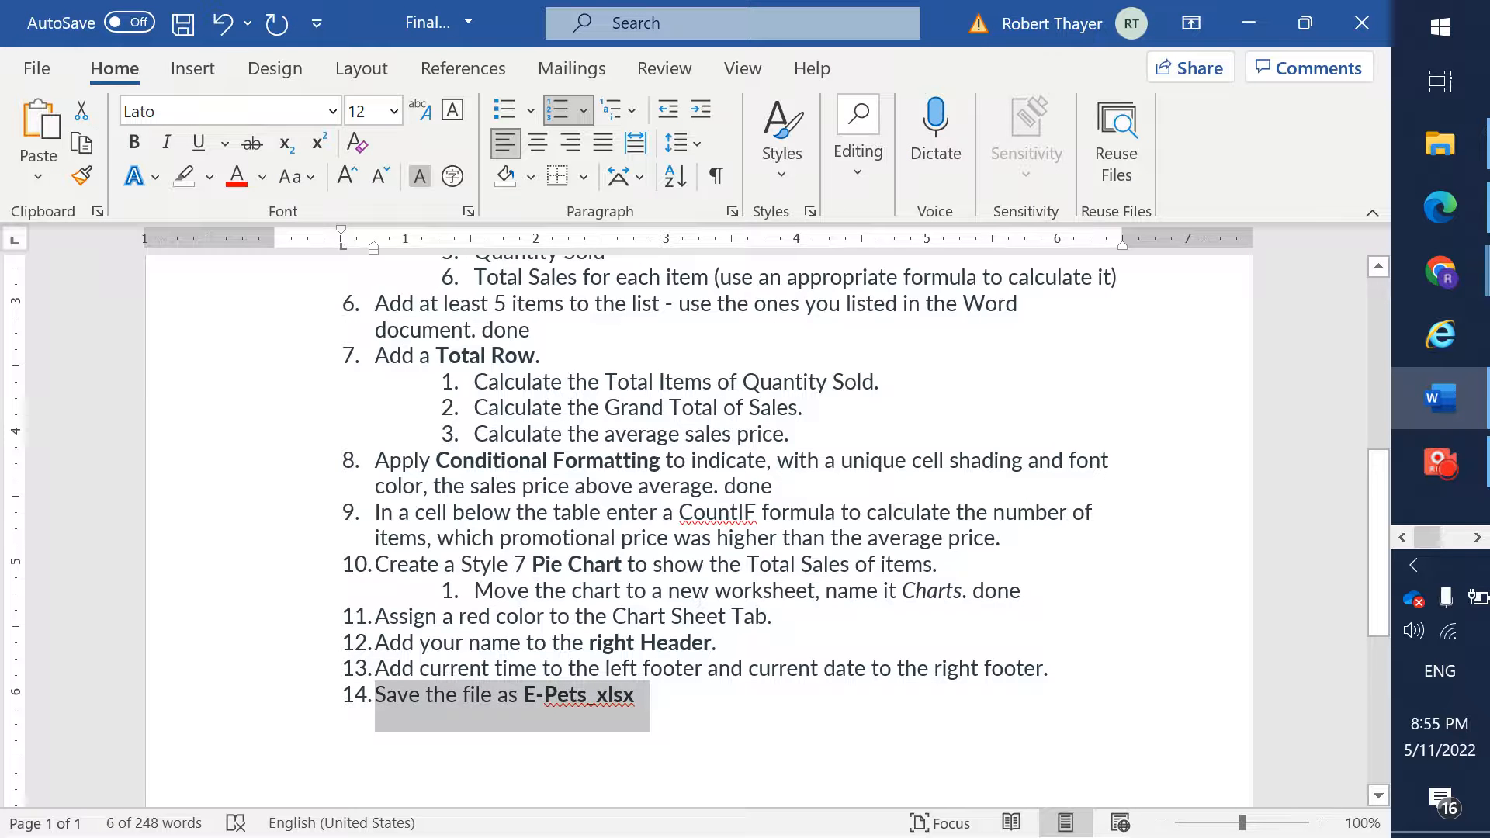
pyautogui.click(209, 178)
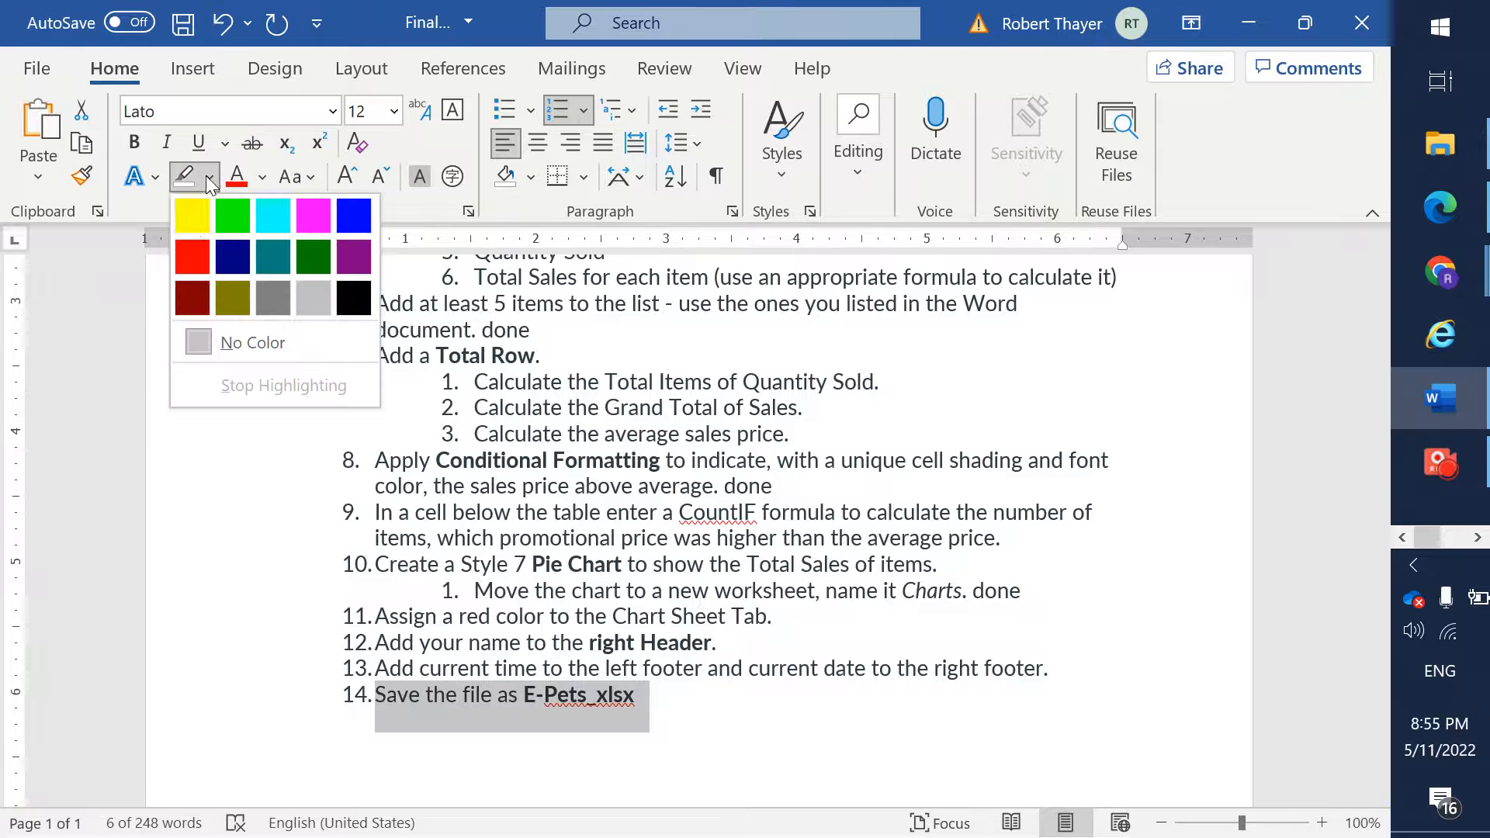
pyautogui.click(193, 216)
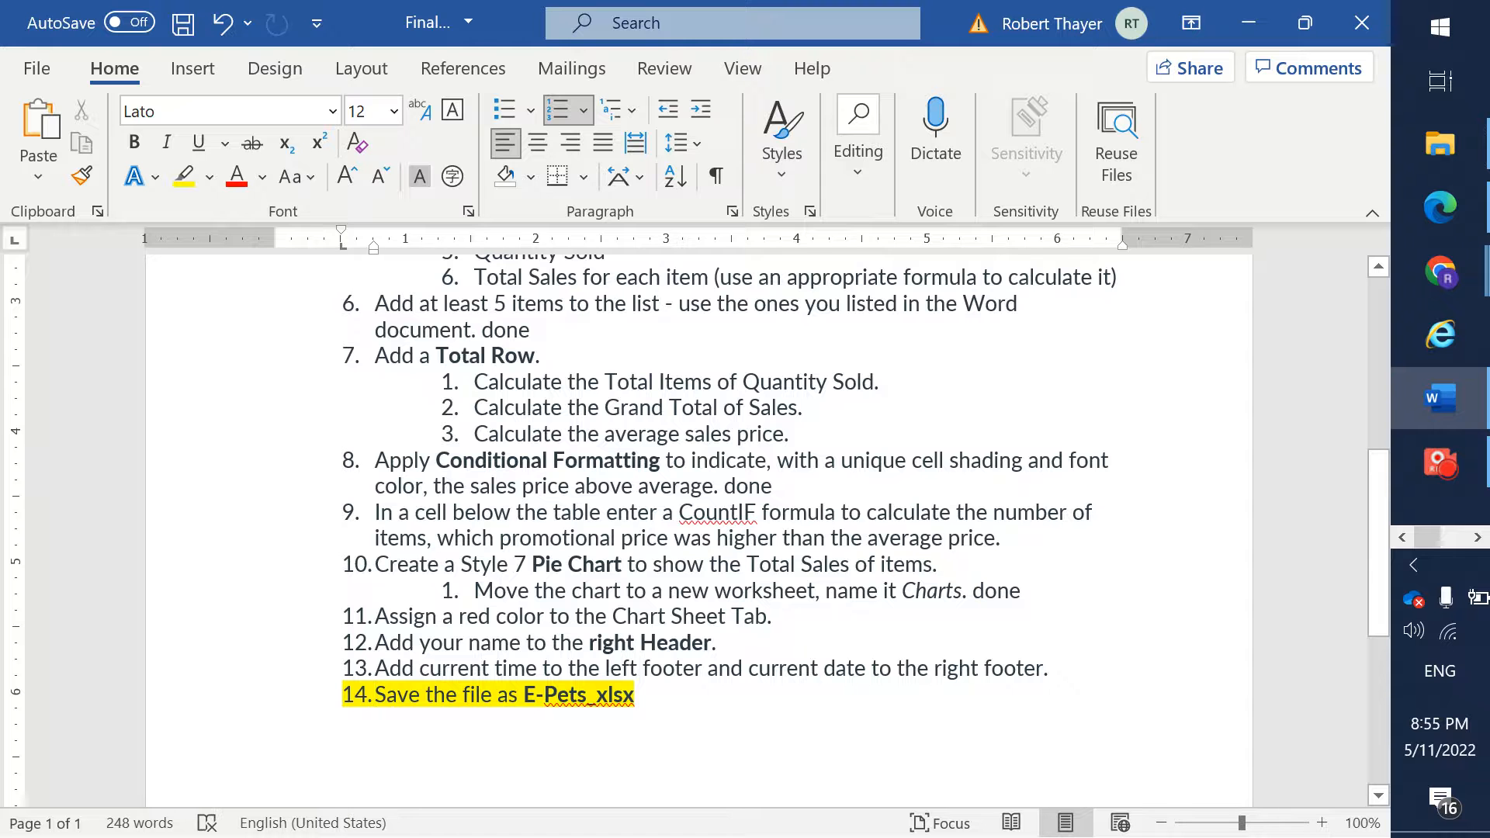
pyautogui.click(276, 745)
# - Check step 1 of the instructions, switch to the Excel workbook and rename Sheet1 as Sales
pyautogui.moveTo(1368, 551); pyautogui.dragTo(1416, 350)
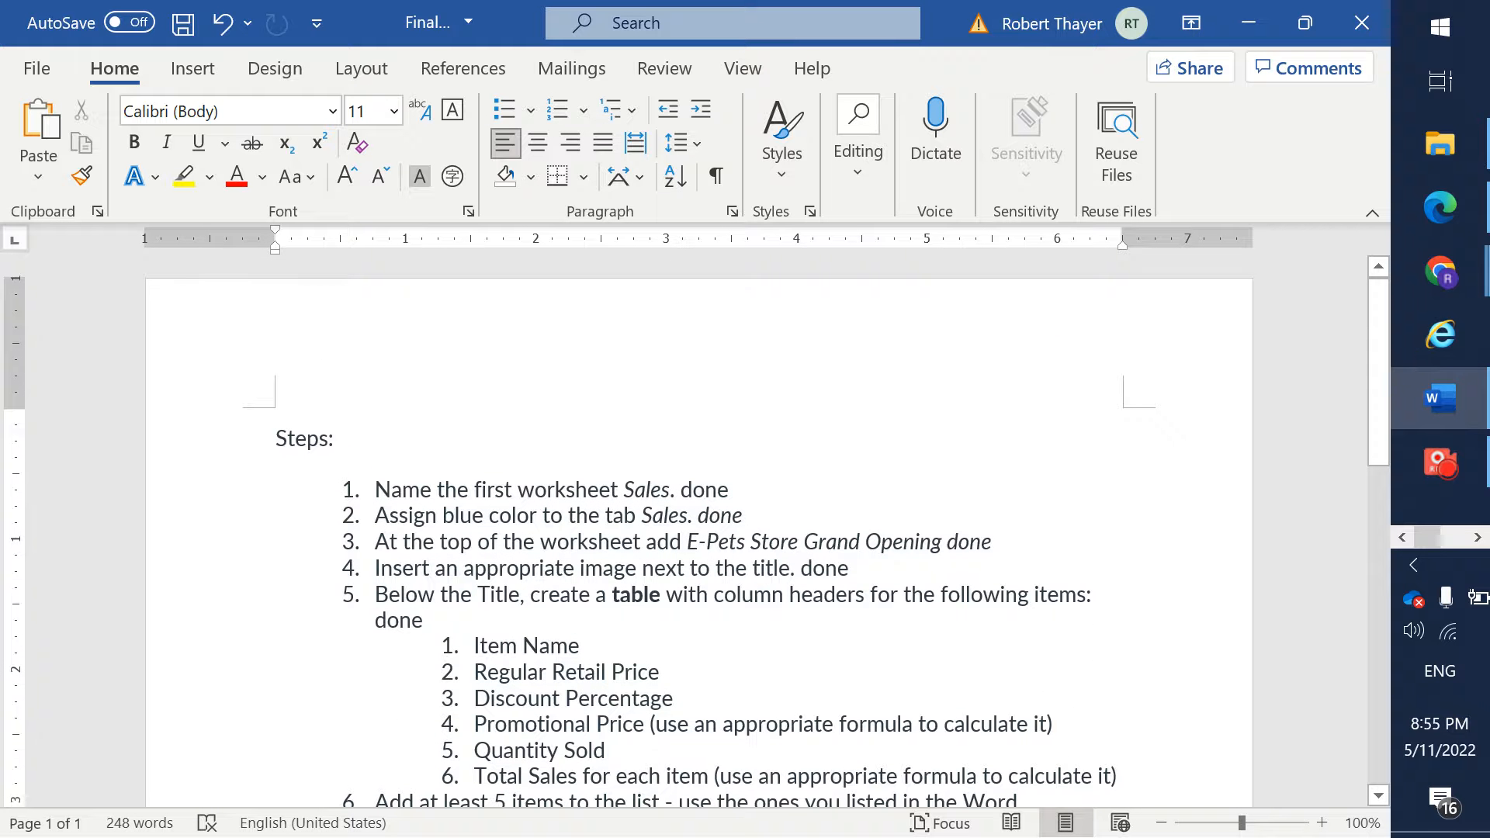
pyautogui.click(739, 489)
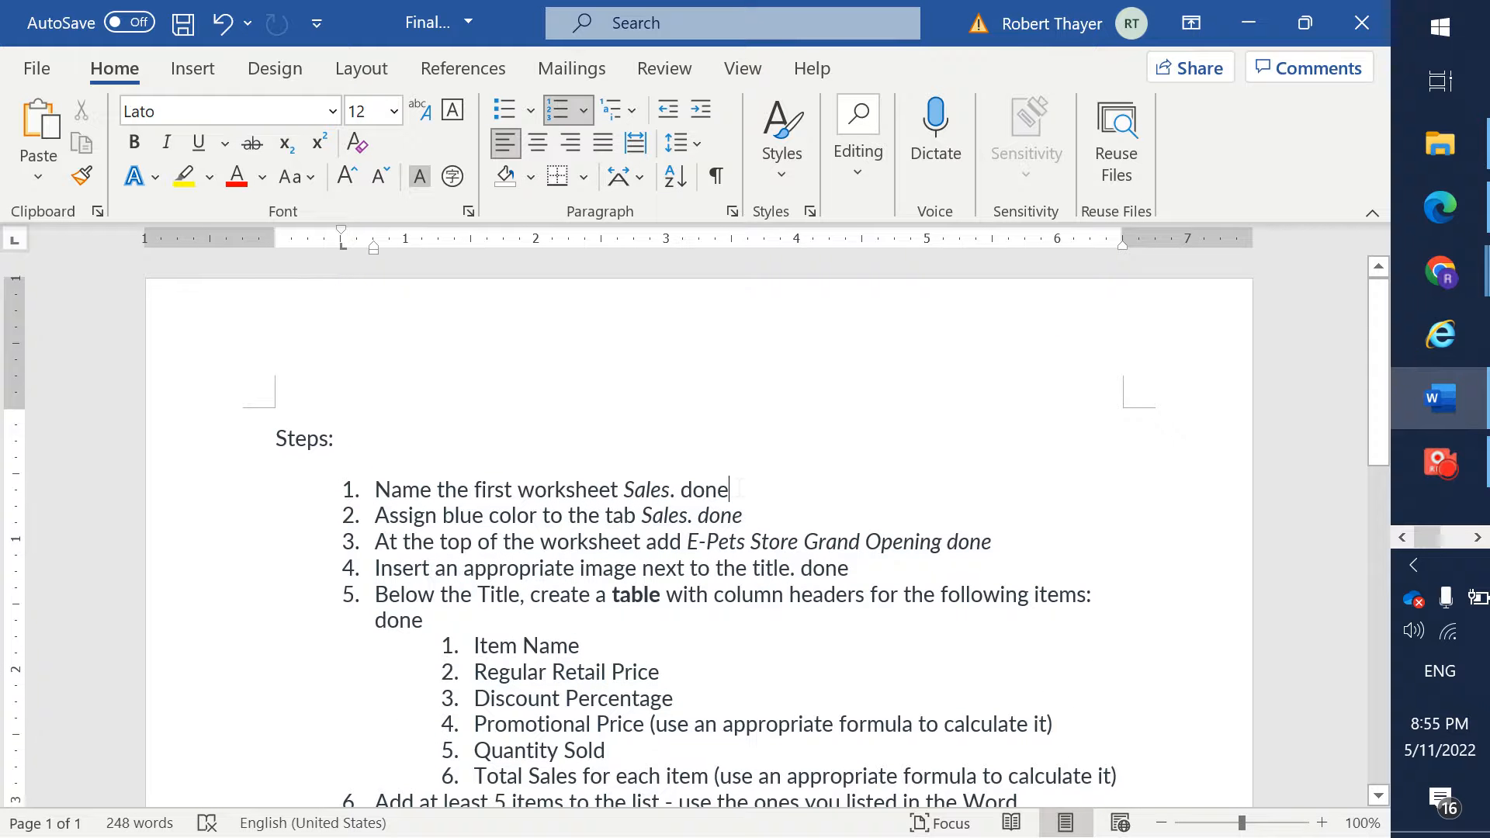
pyautogui.hotkey('alt', 'Tab')
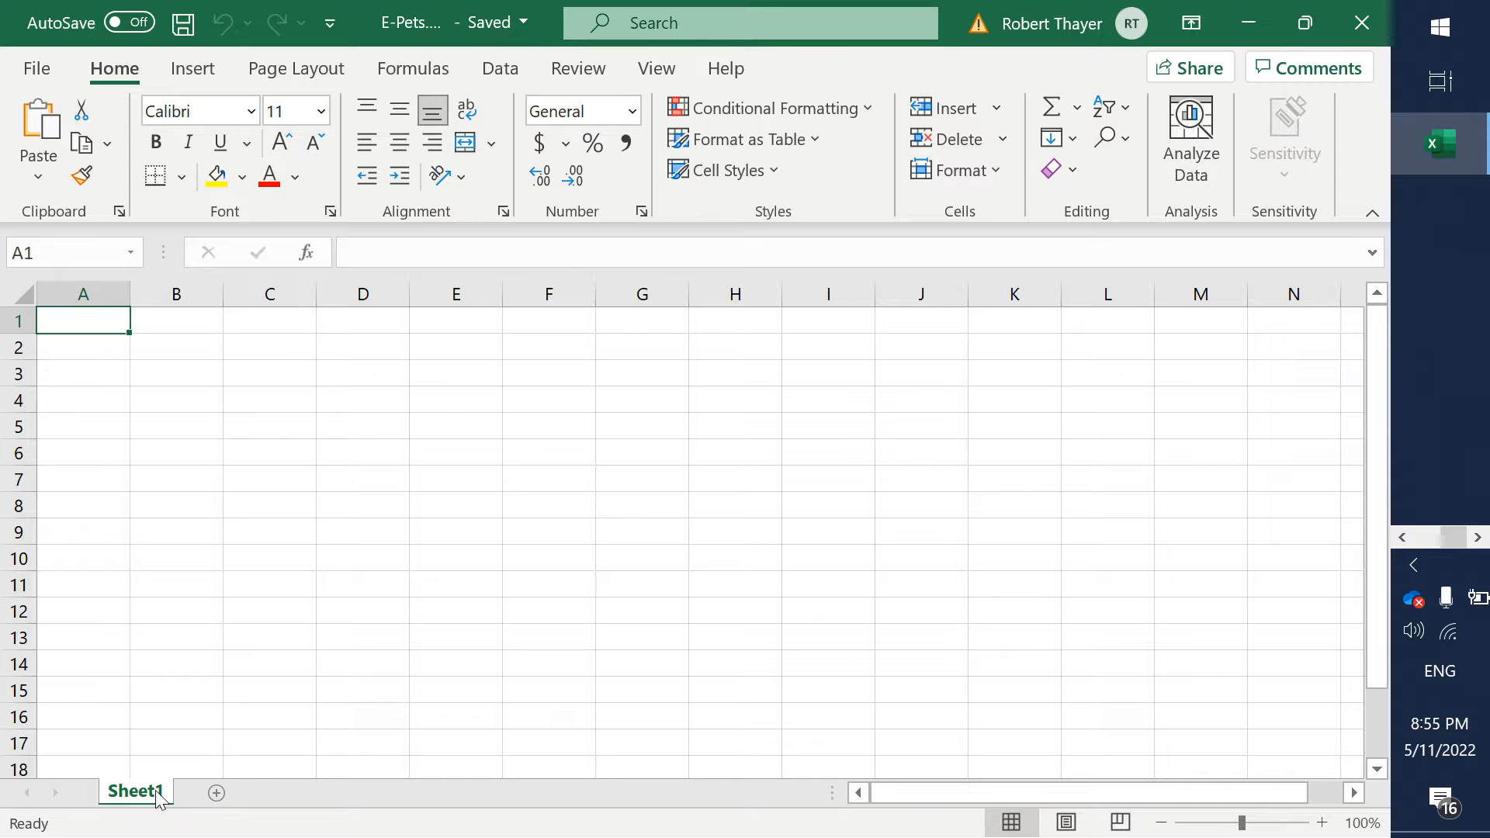
pyautogui.rightClick(159, 799)
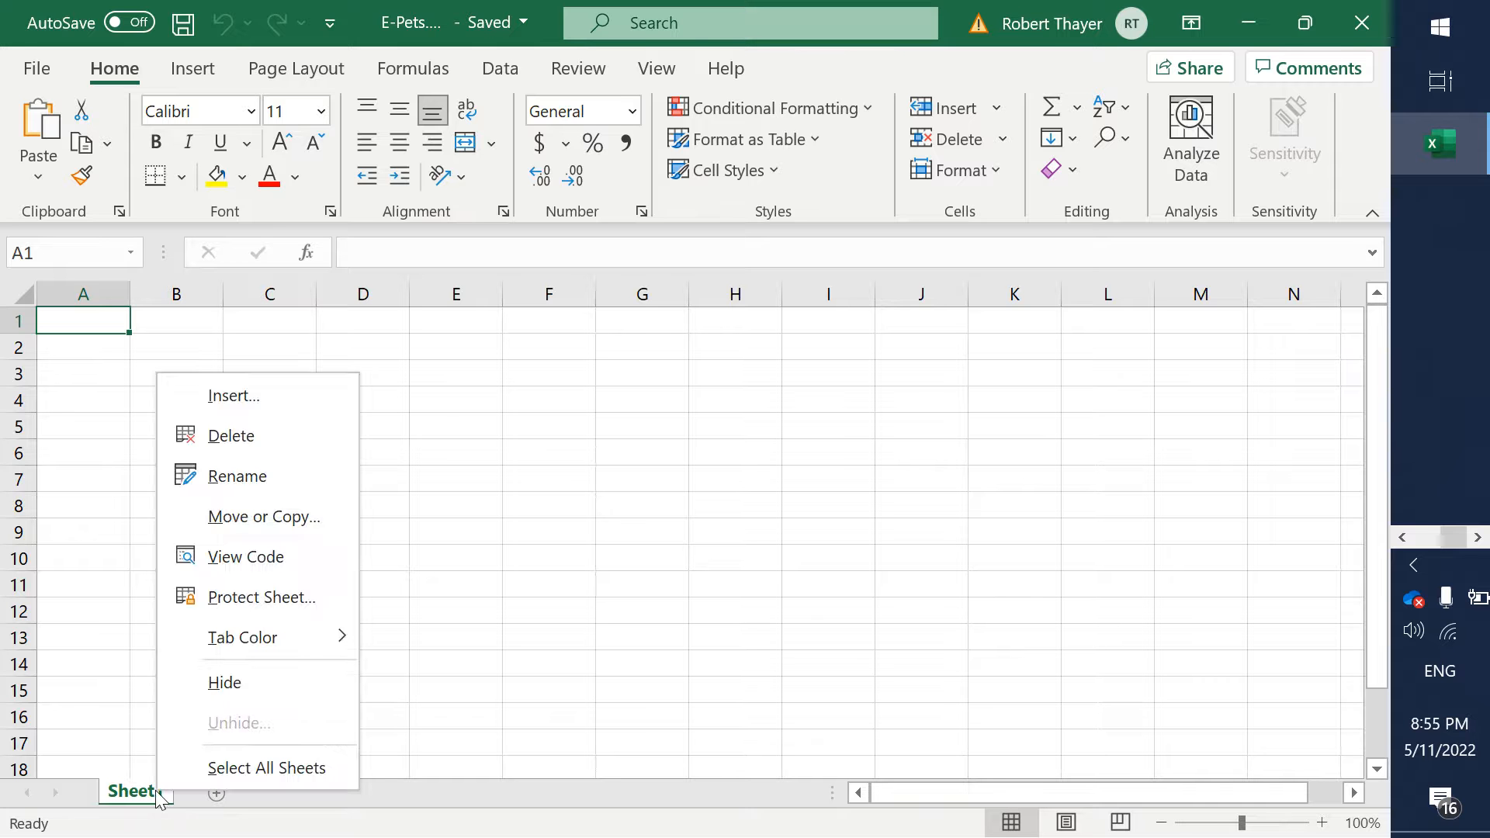
pyautogui.click(278, 487)
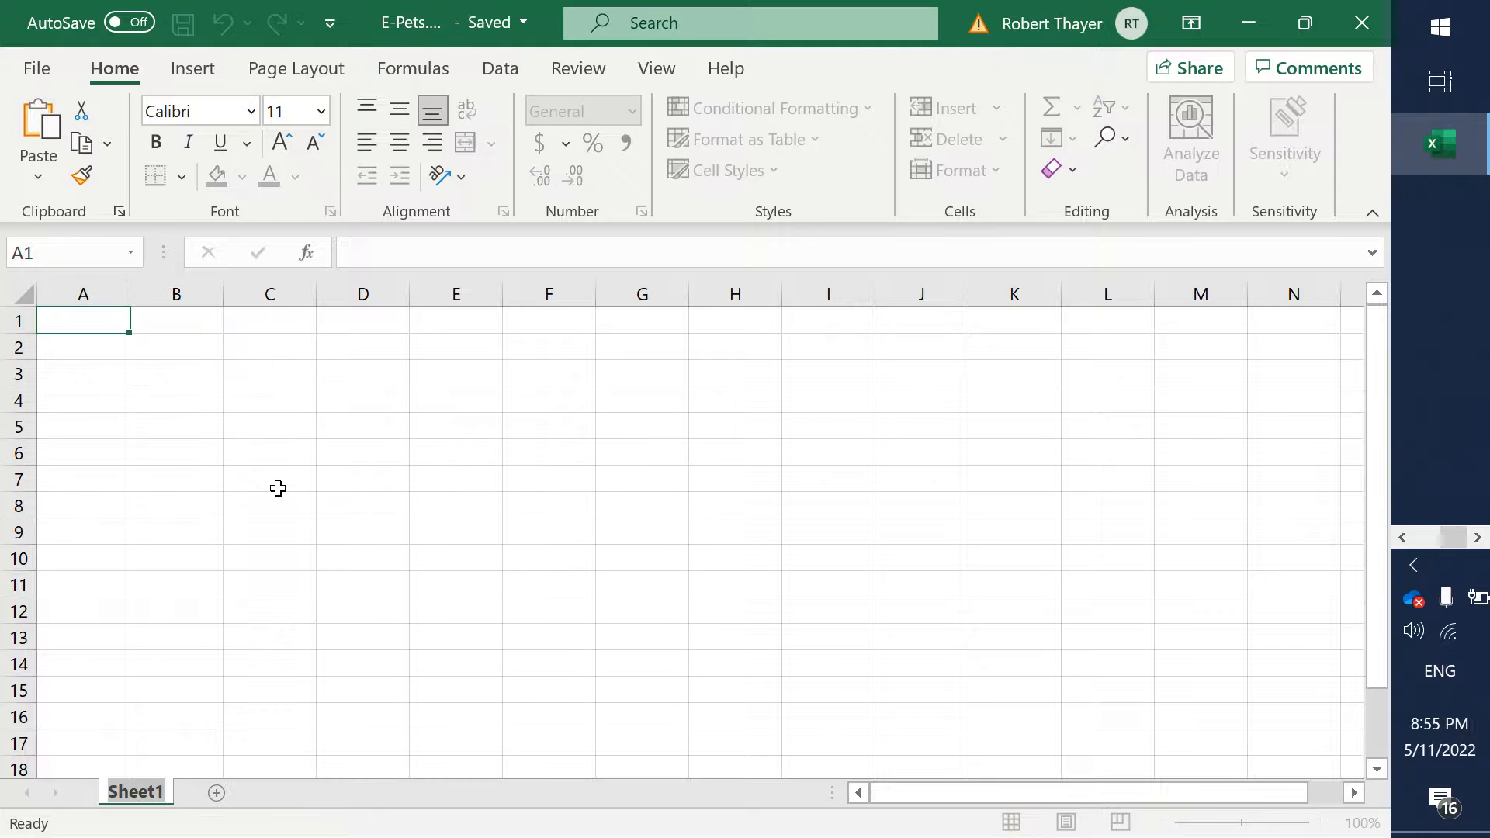
pyautogui.write('Sales')
pyautogui.press('Return')
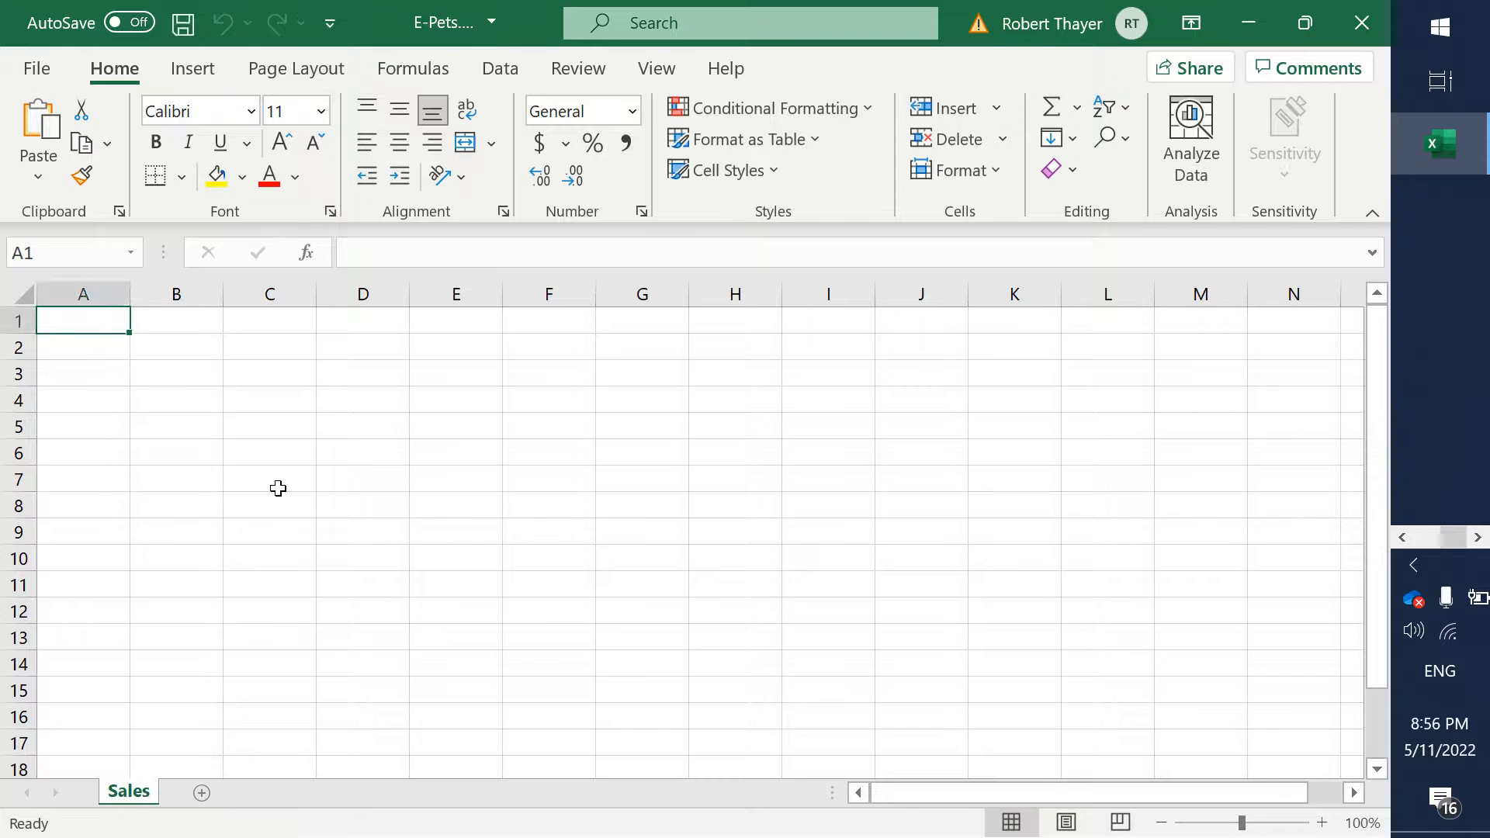
# - Switch to the Word document and highlight step 1, "Name the first worksheet Sales", in yellow
pyautogui.hotkey('alt', 'Tab')
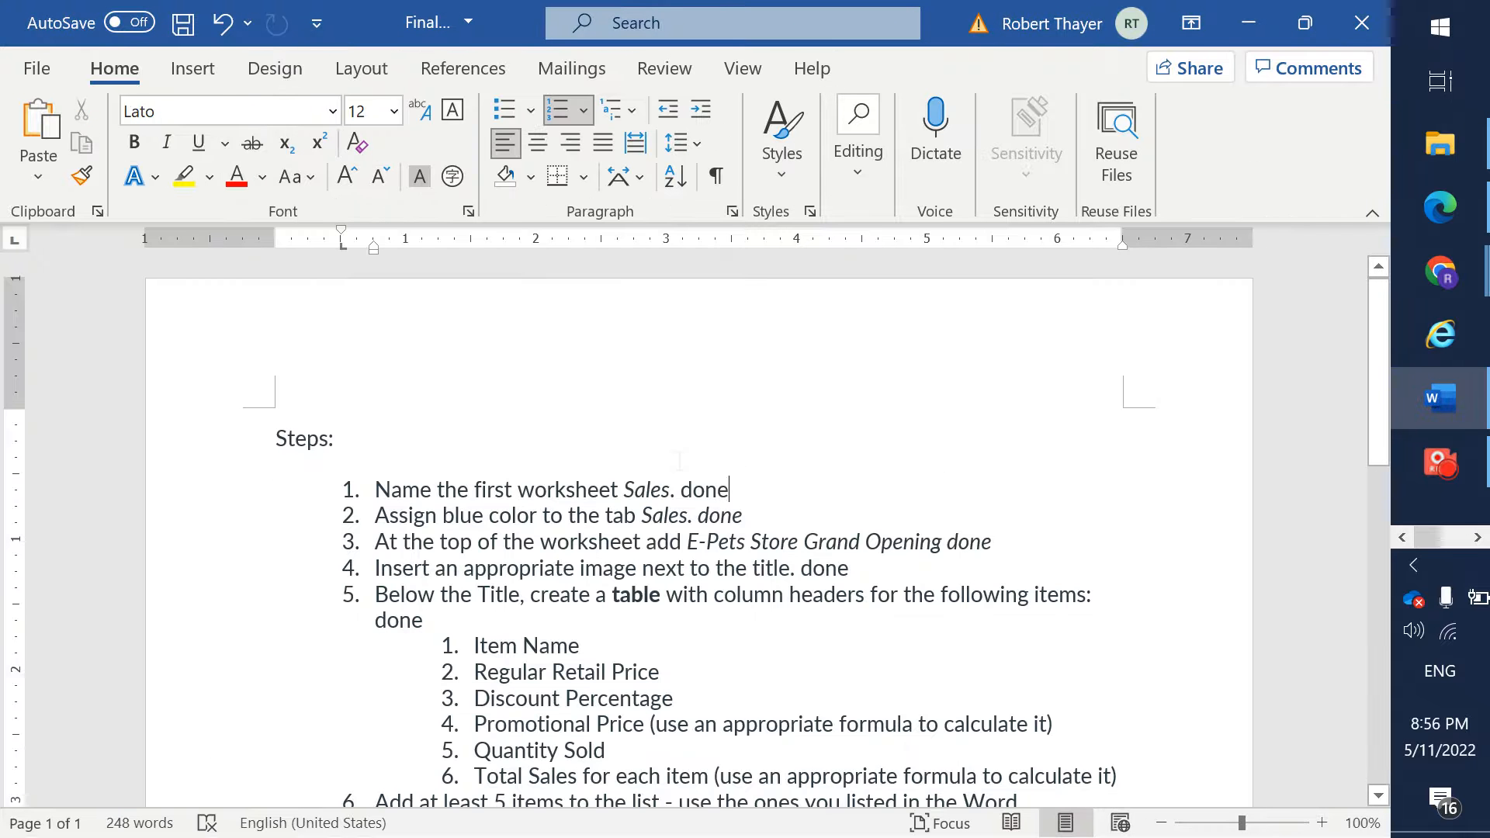
pyautogui.tripleClick(679, 461)
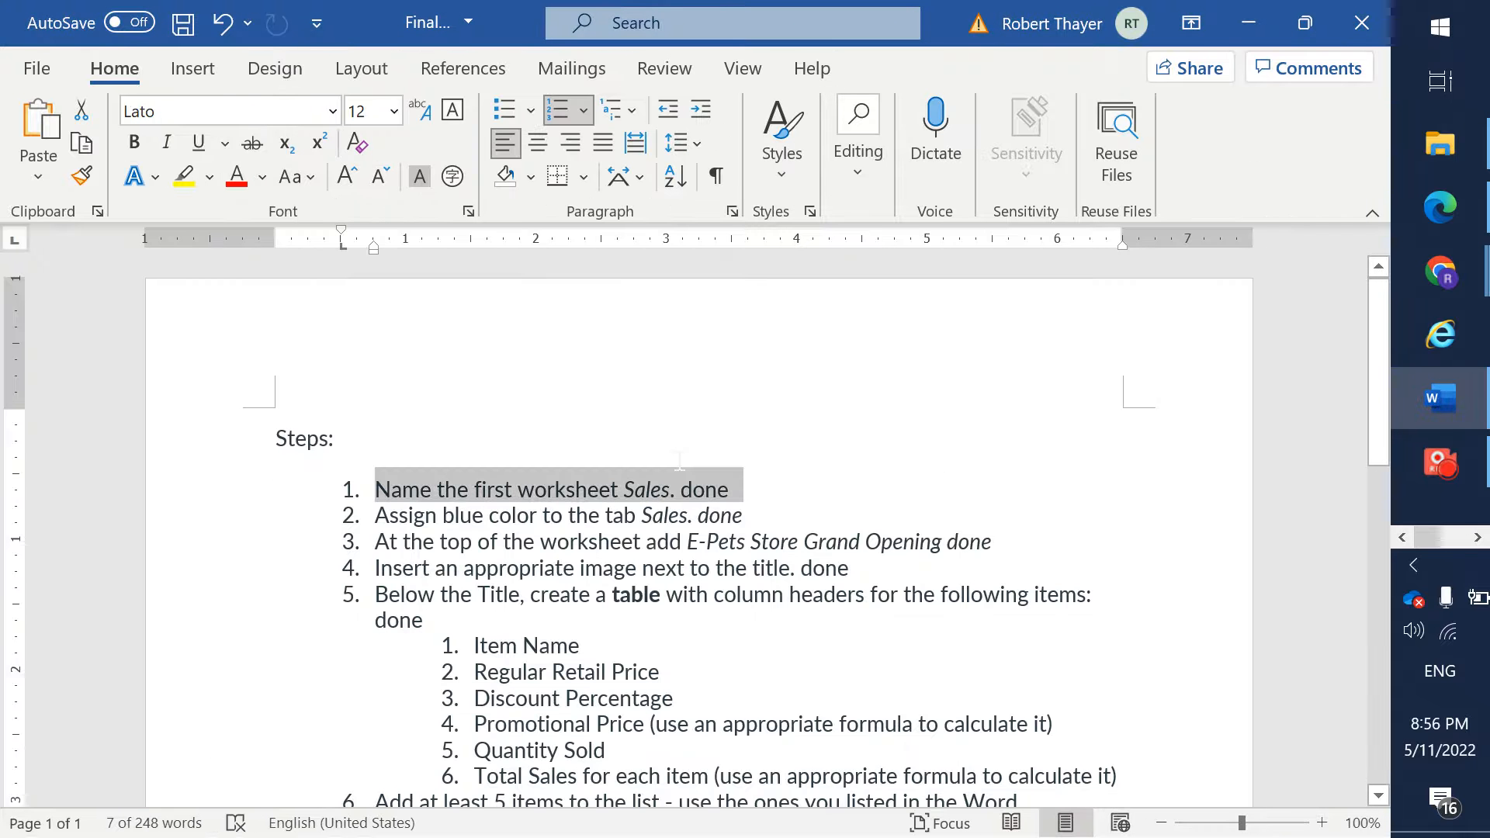
pyautogui.rightClick(566, 491)
pyautogui.click(687, 196)
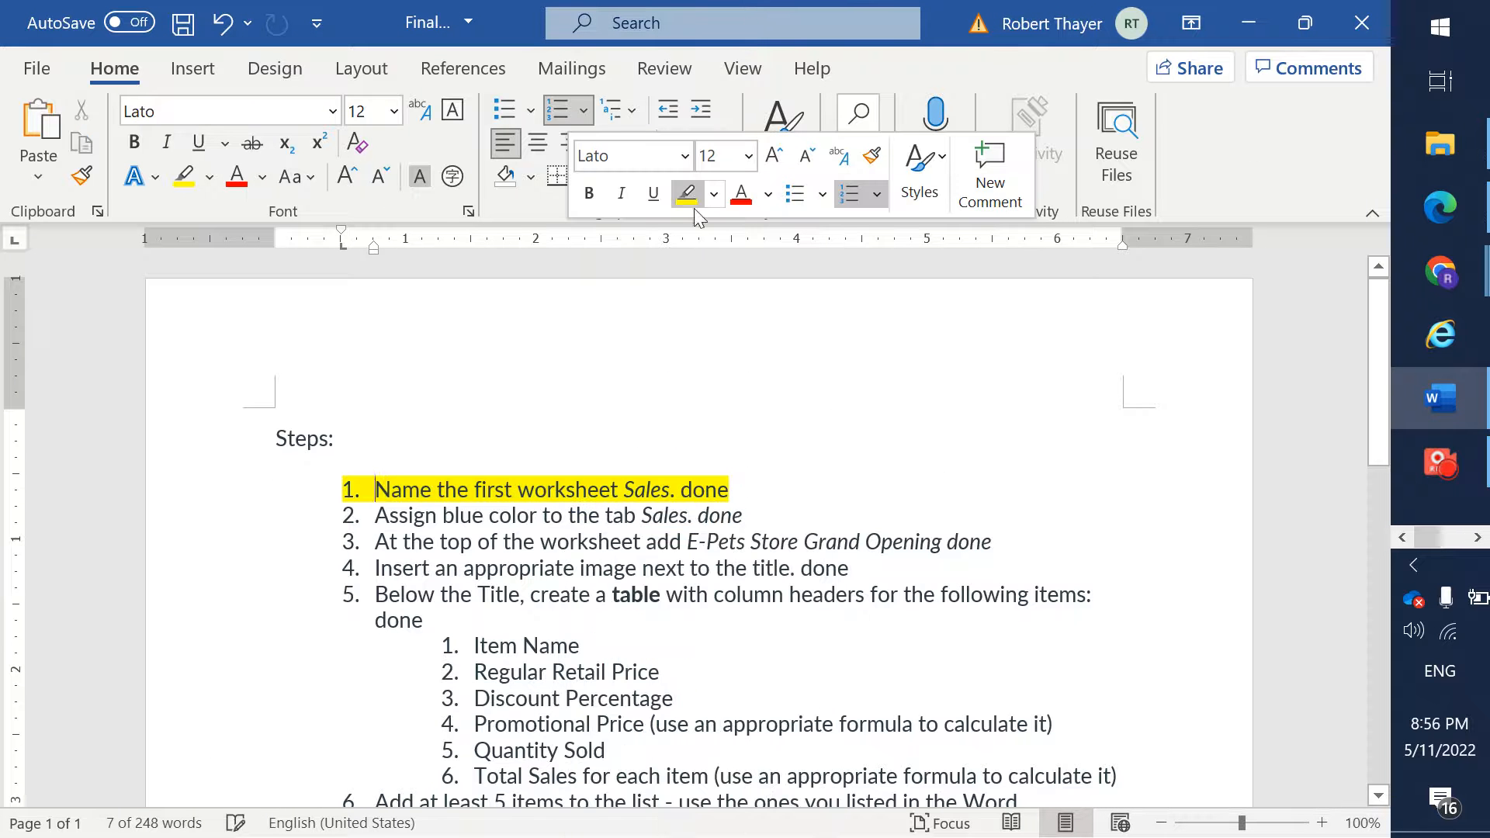
# - Switch to the Excel workbook and set the Sales sheet tab color to the standard light blue
pyautogui.press('Left')
pyautogui.click(745, 516)
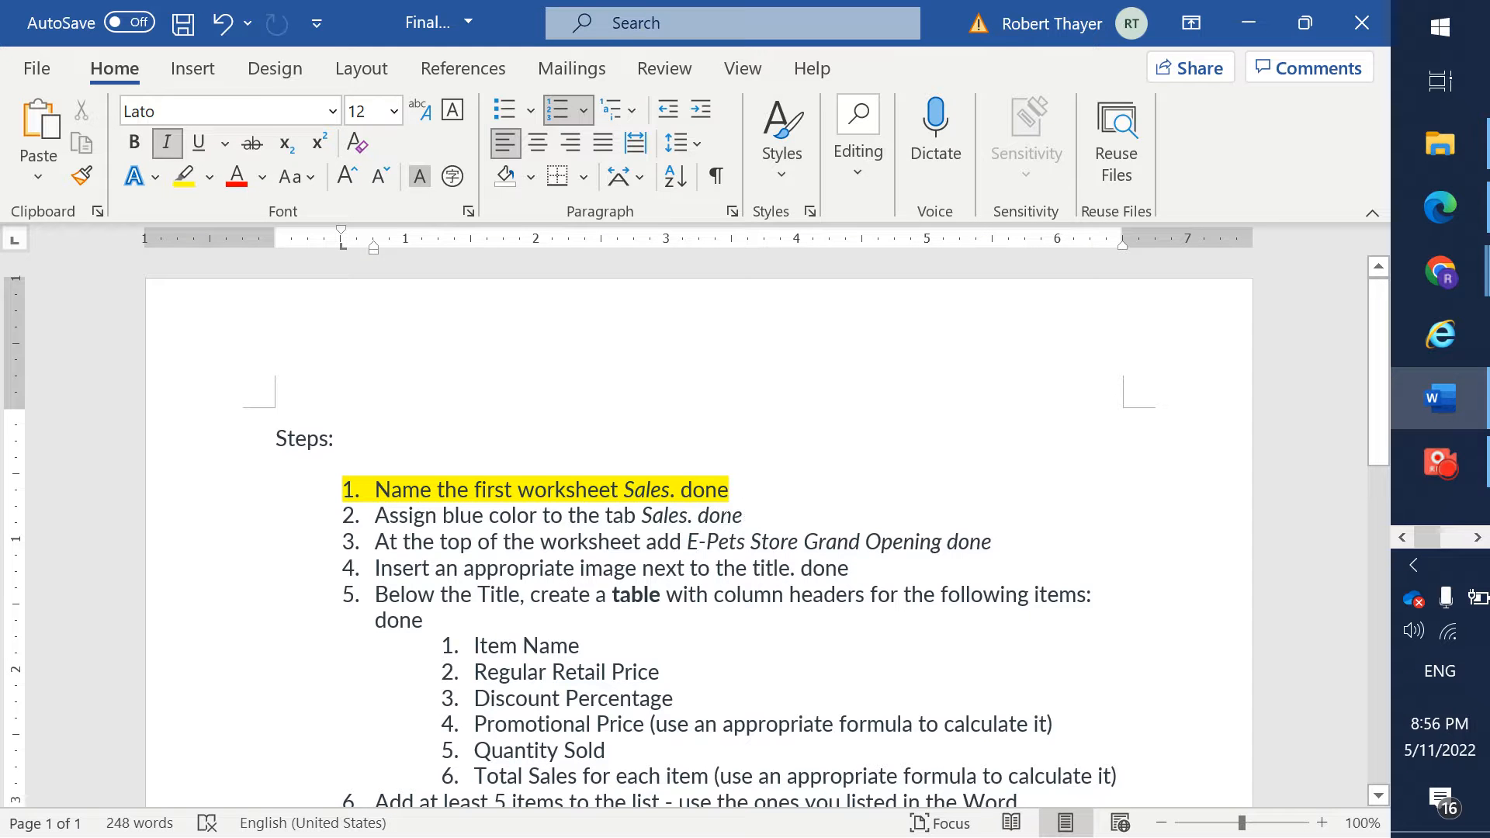
pyautogui.hotkey('alt', 'Tab')
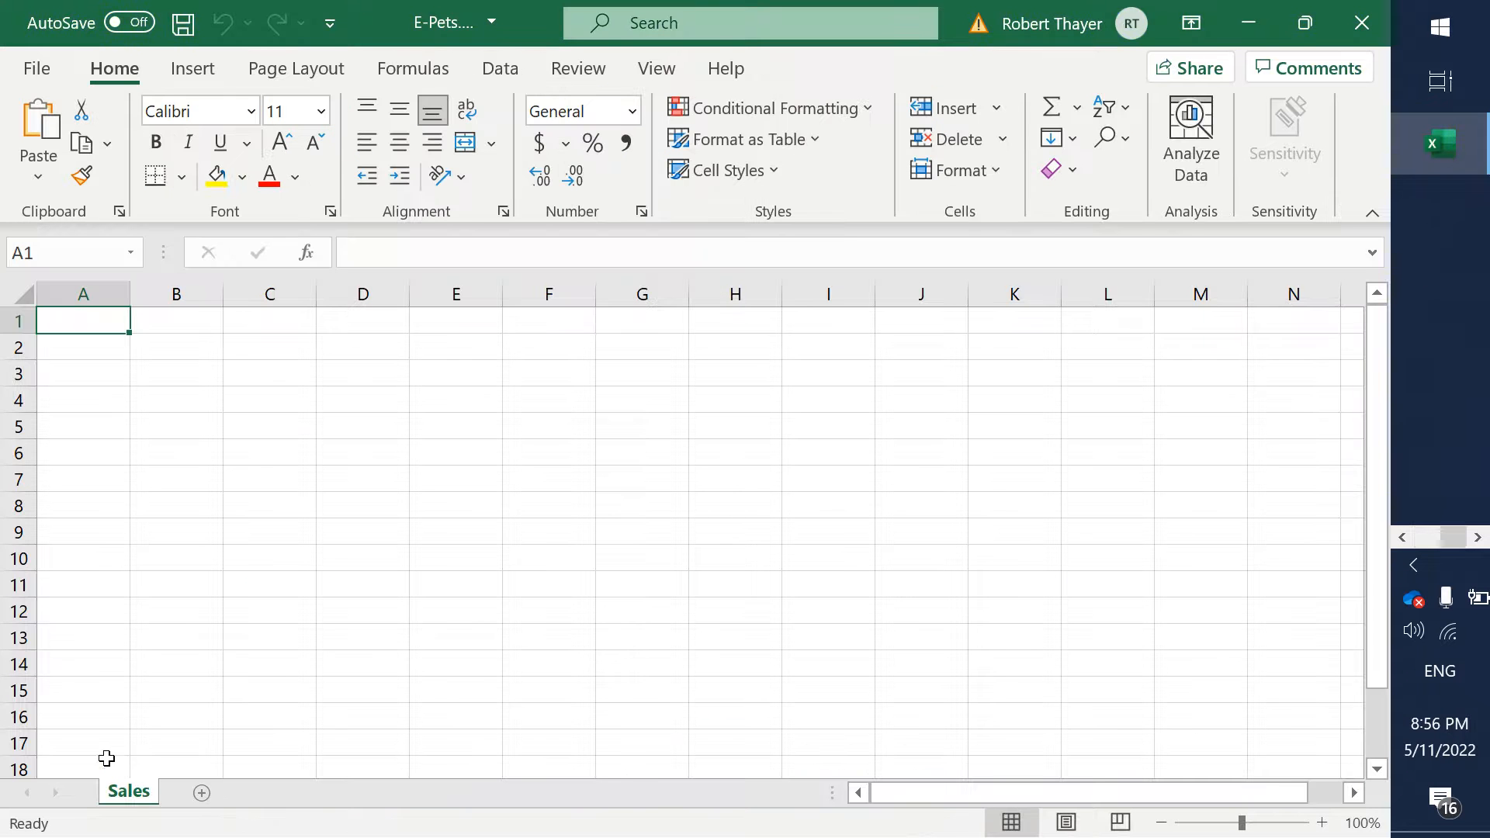
pyautogui.rightClick(122, 802)
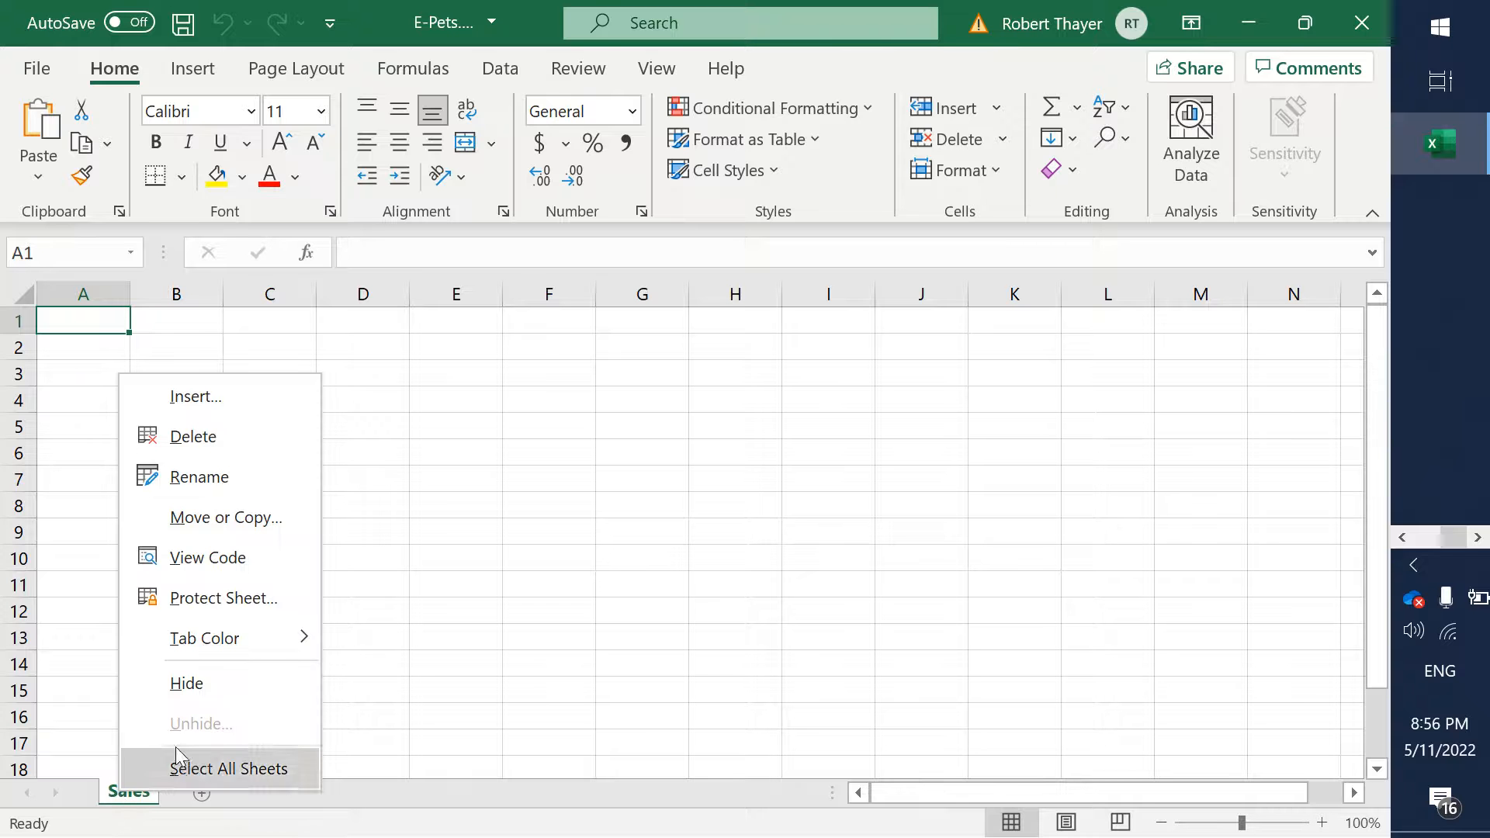
pyautogui.moveTo(225, 638)
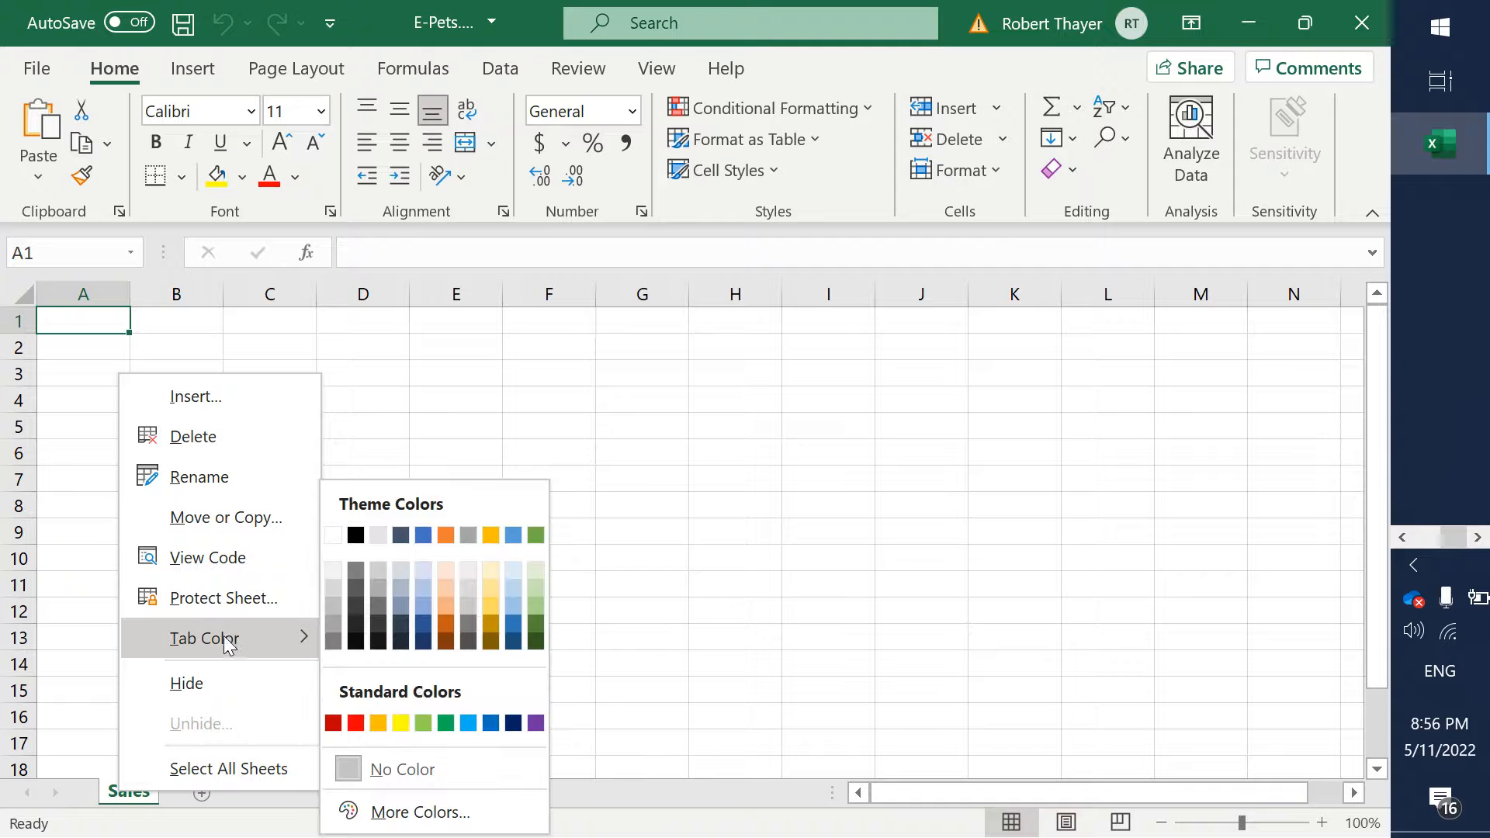
pyautogui.click(468, 723)
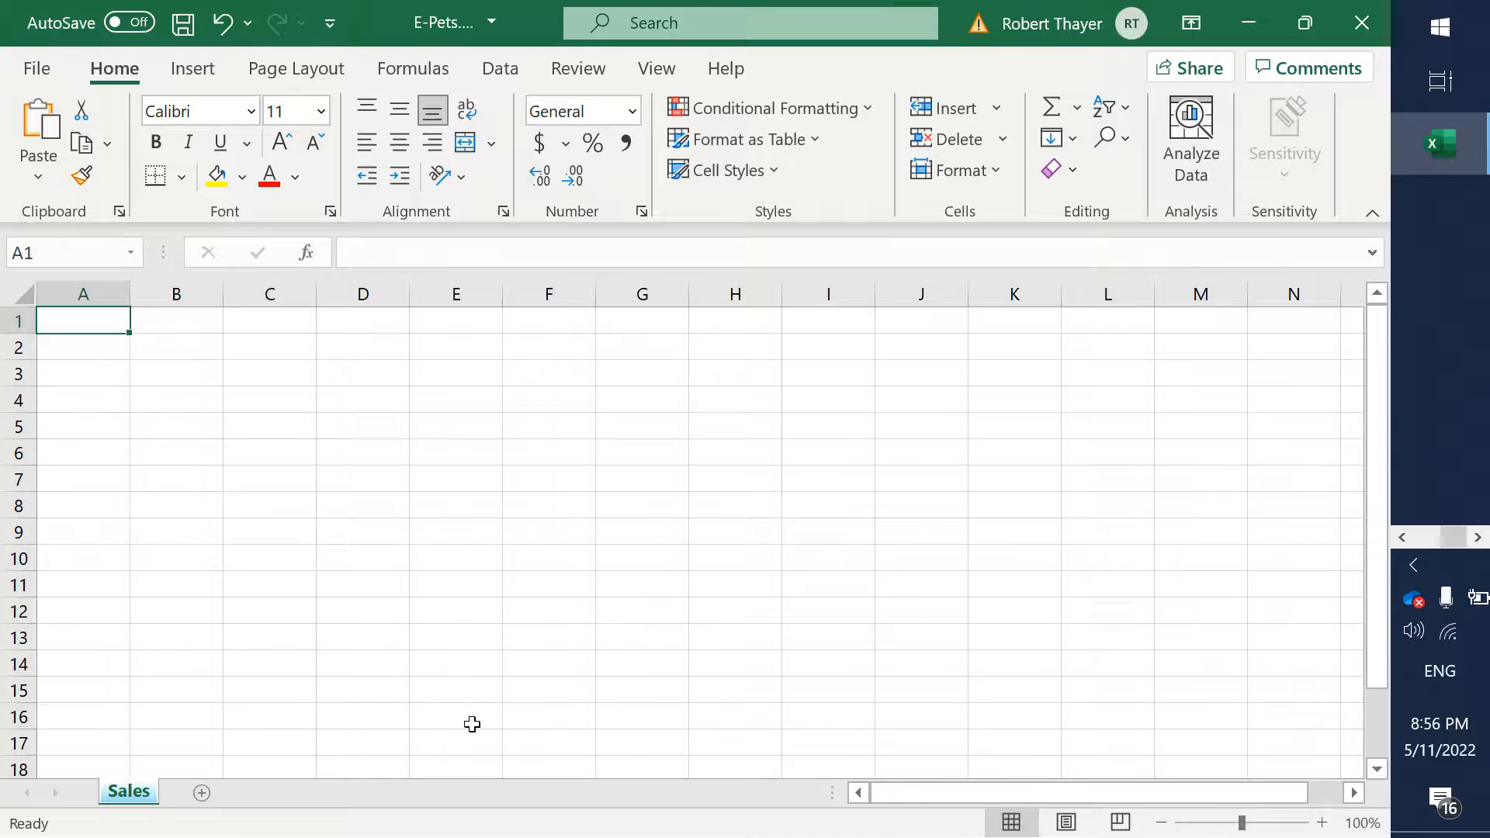
# - Switch to the Word document and highlight step 2, "Assign blue color to the tab Sales", in yellow
pyautogui.hotkey('alt', 'Tab')
pyautogui.click(248, 514)
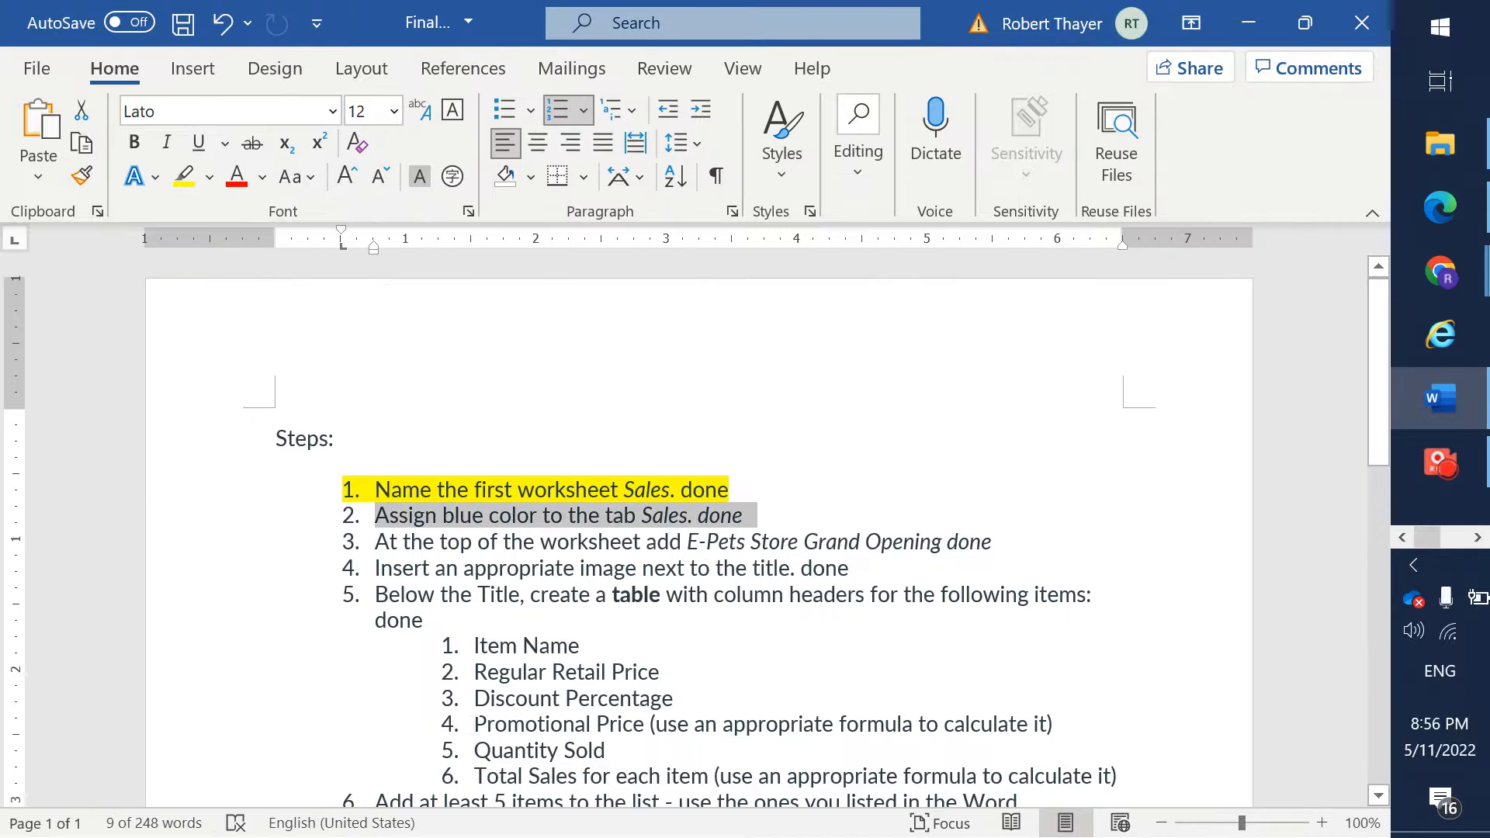
pyautogui.click(184, 177)
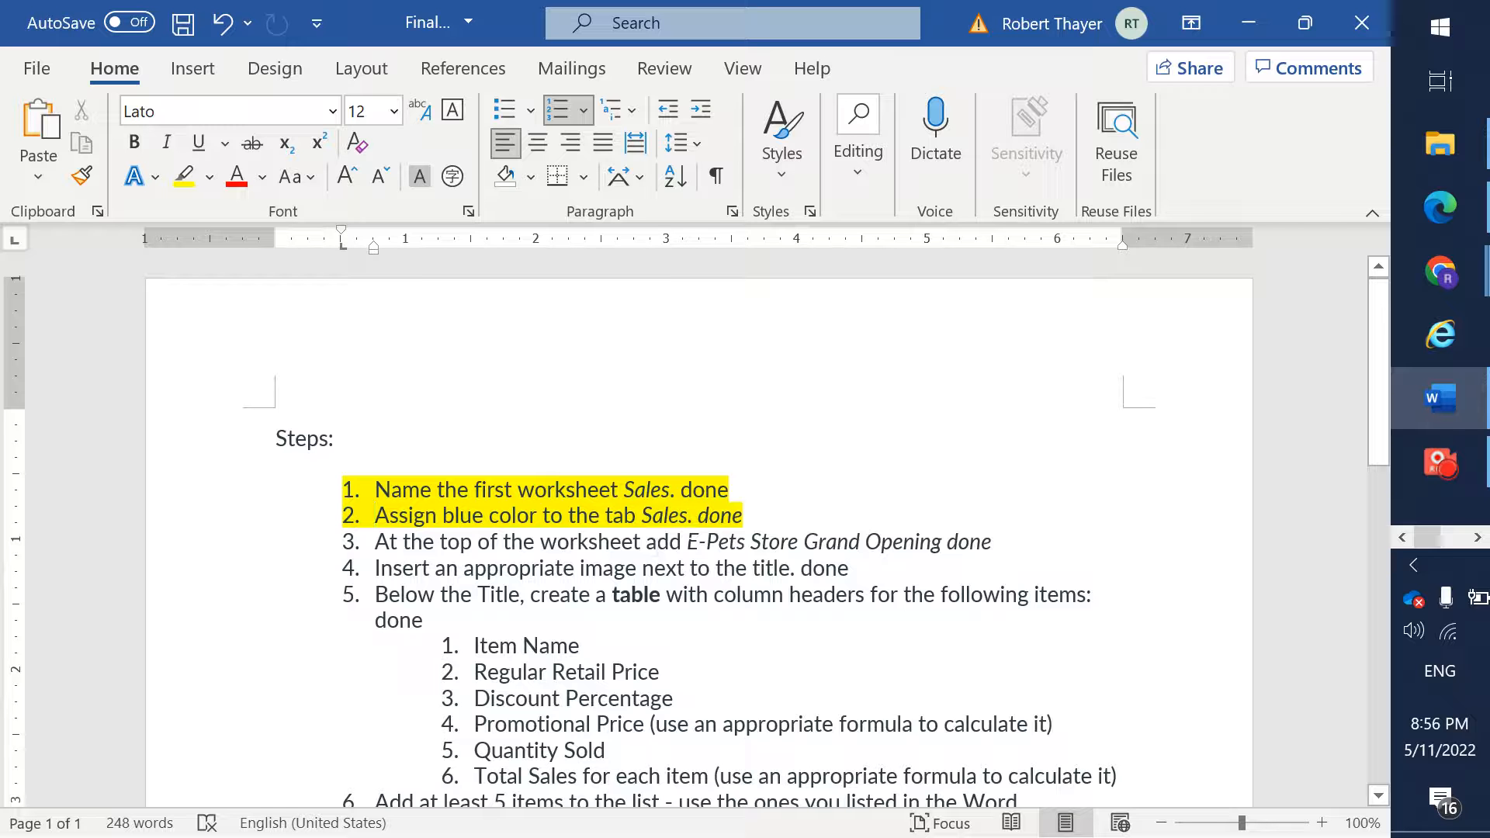
# - Copy "E-Pets Store Grand Opening" from step 3 into cell A1 of the Excel Sales sheet and autofit column A
pyautogui.moveTo(687, 542); pyautogui.dragTo(939, 544)
pyautogui.hotkey('ctrl', 'c')
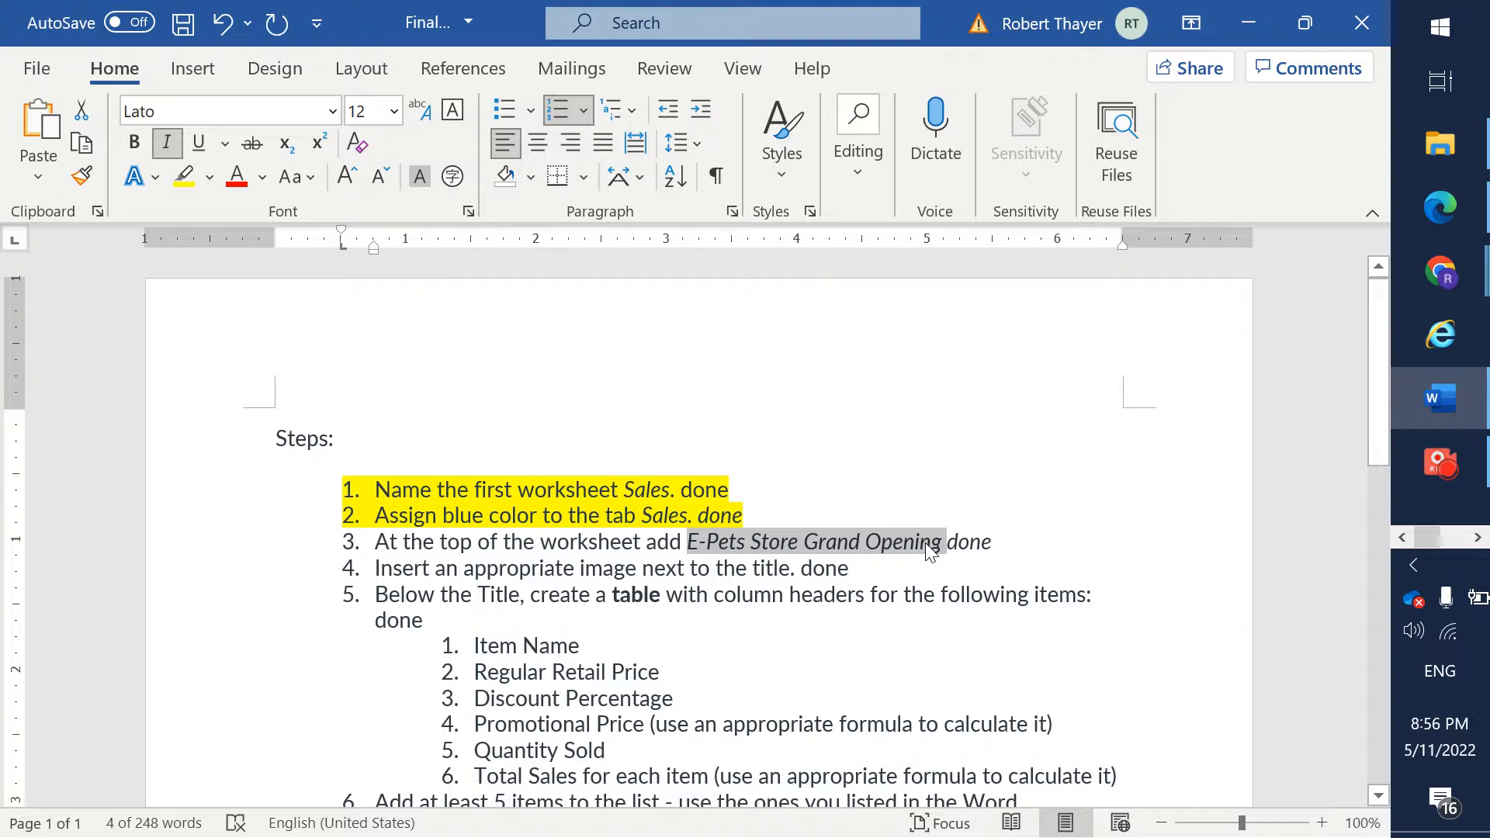
pyautogui.hotkey('alt', 'Tab')
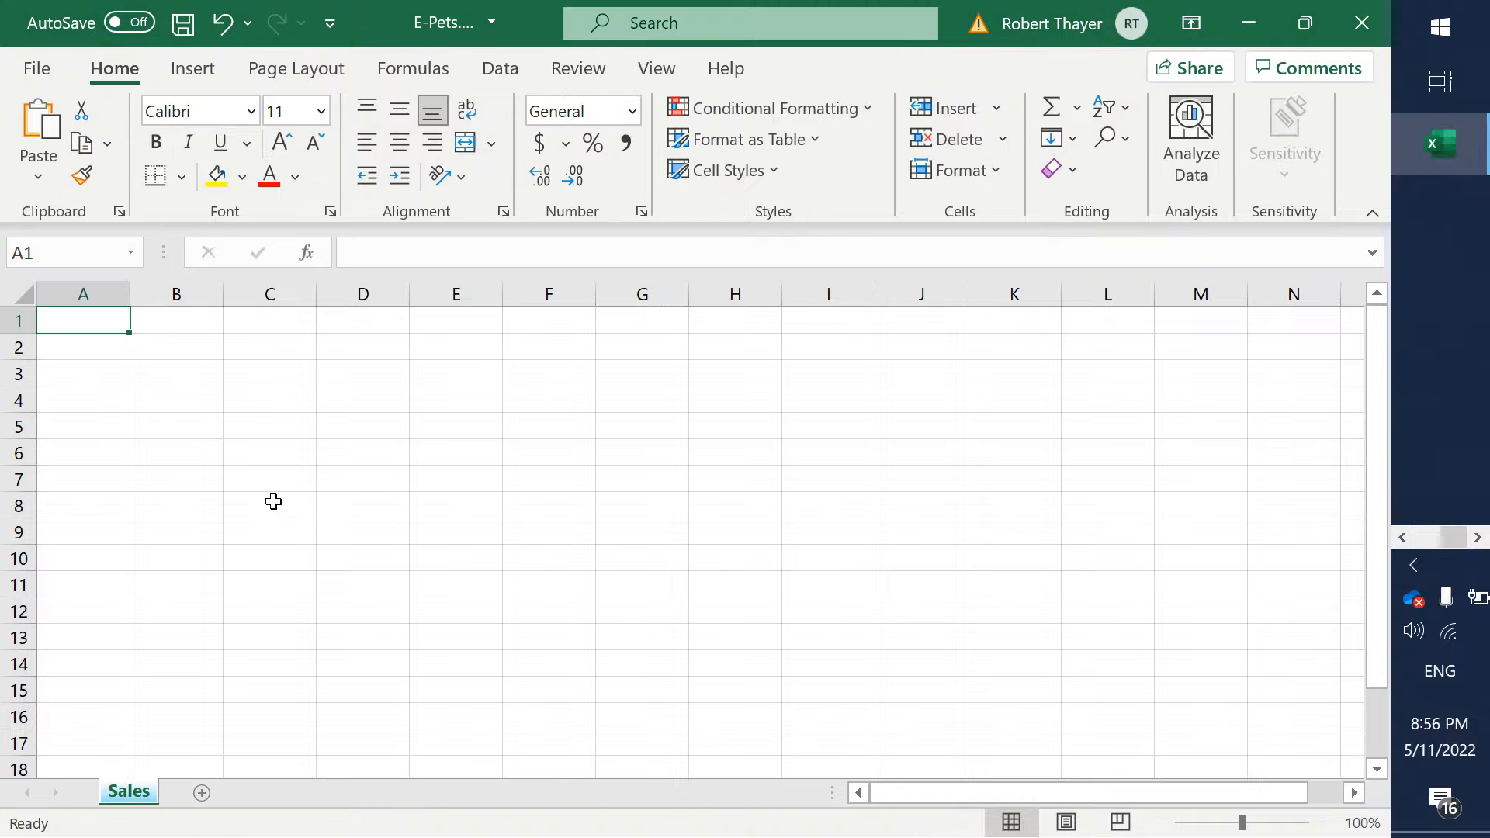
pyautogui.hotkey('ctrl', 'v')
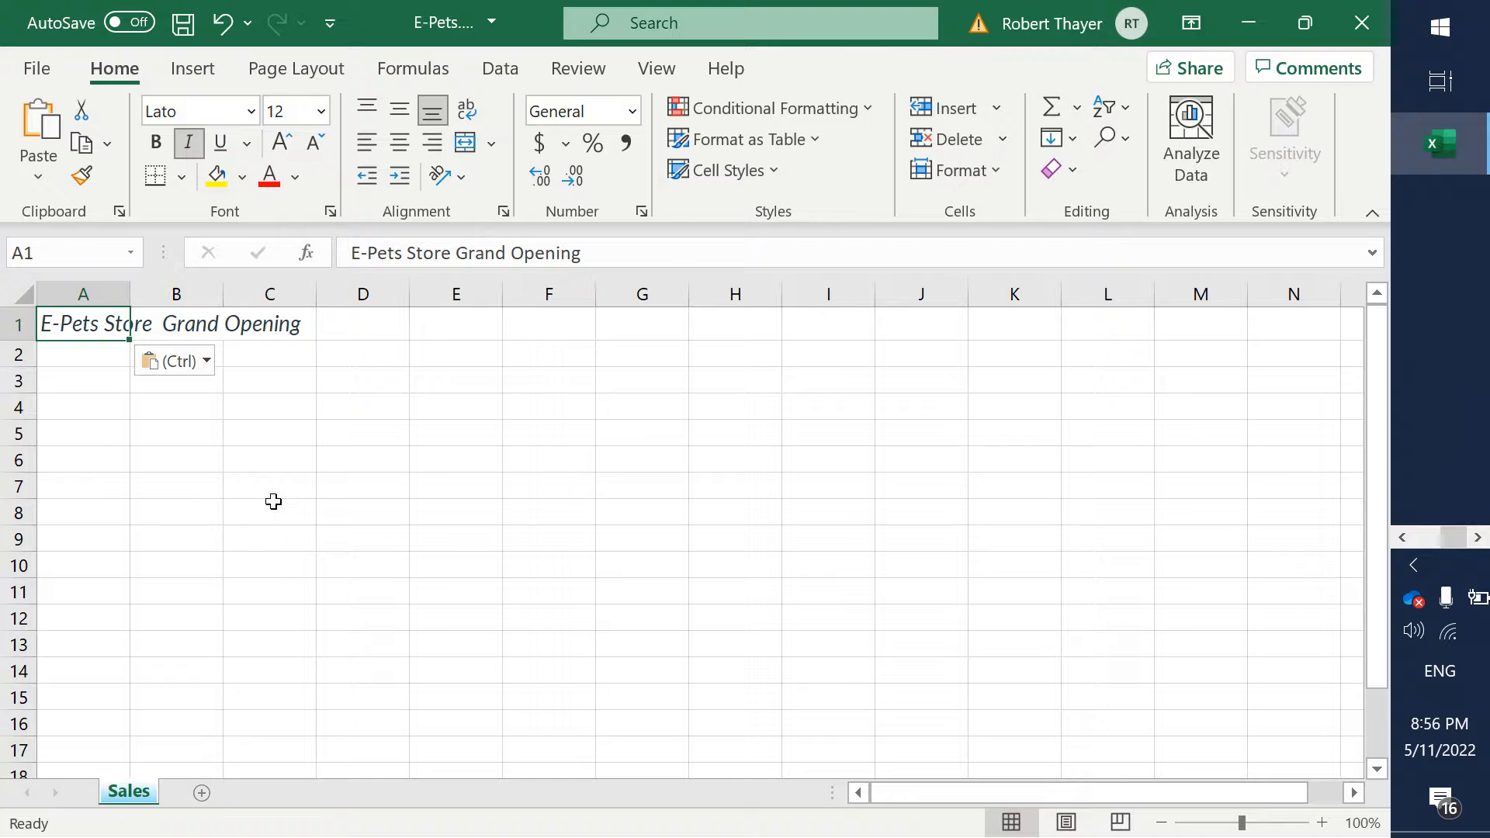
pyautogui.doubleClick(131, 287)
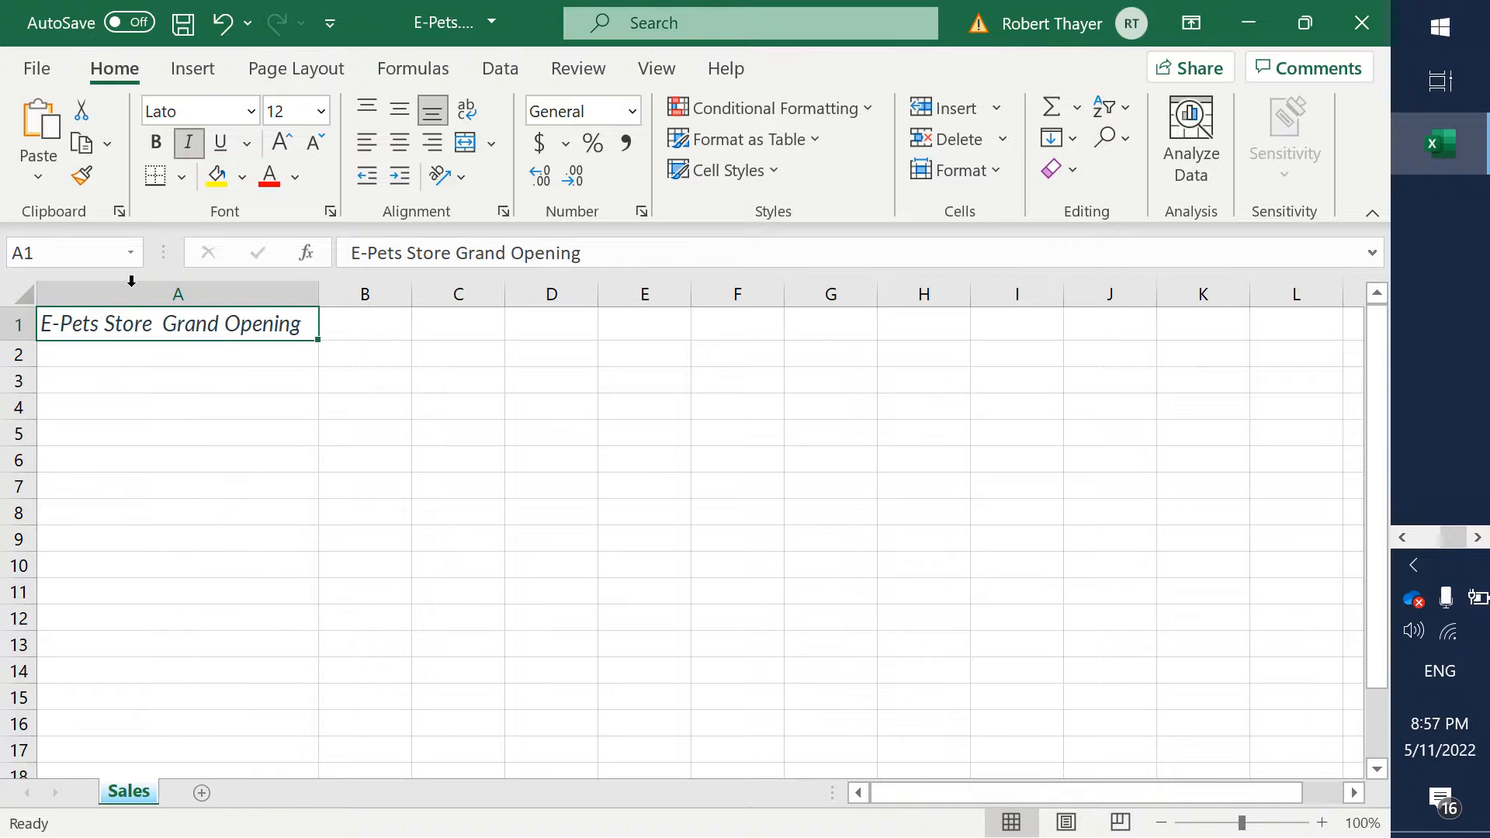
# - Switch to the Word document and highlight step 3, about adding the E-Pets Store Grand Opening title, in yellow
pyautogui.hotkey('alt', 'Tab')
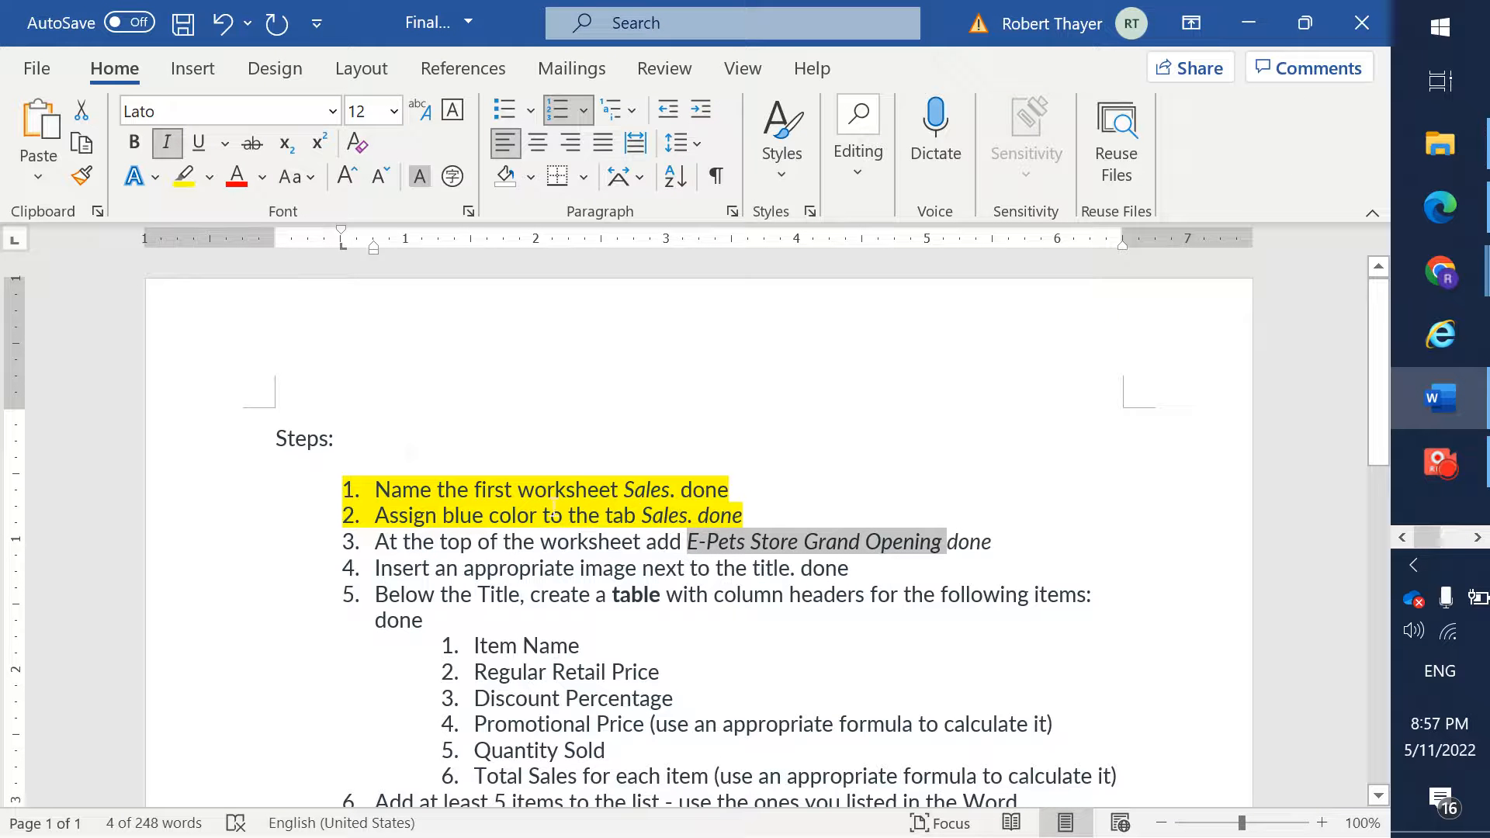
pyautogui.press('Right')
pyautogui.press('Right')
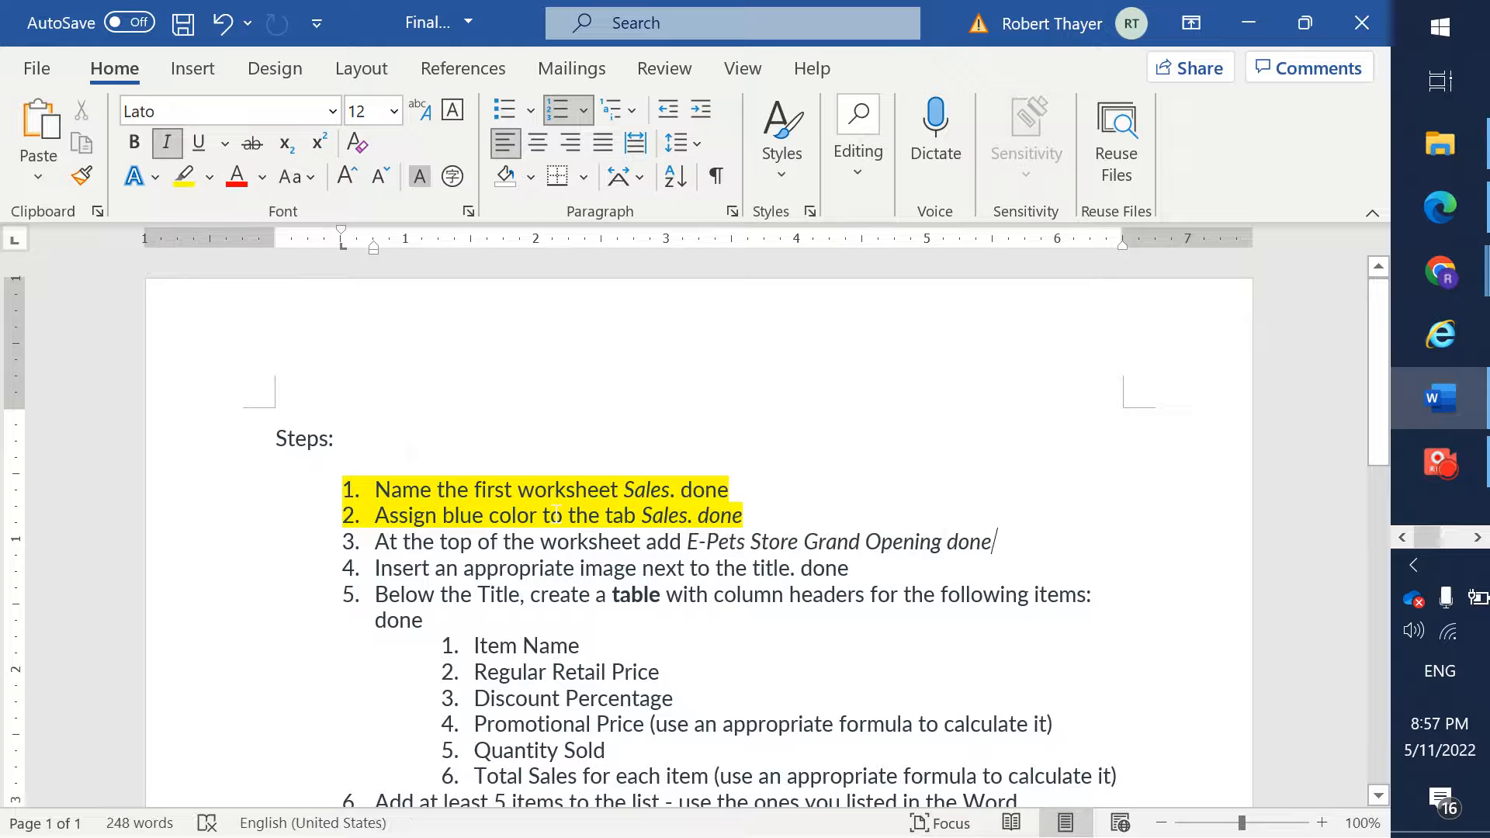
pyautogui.hotkey('shift', 'Home')
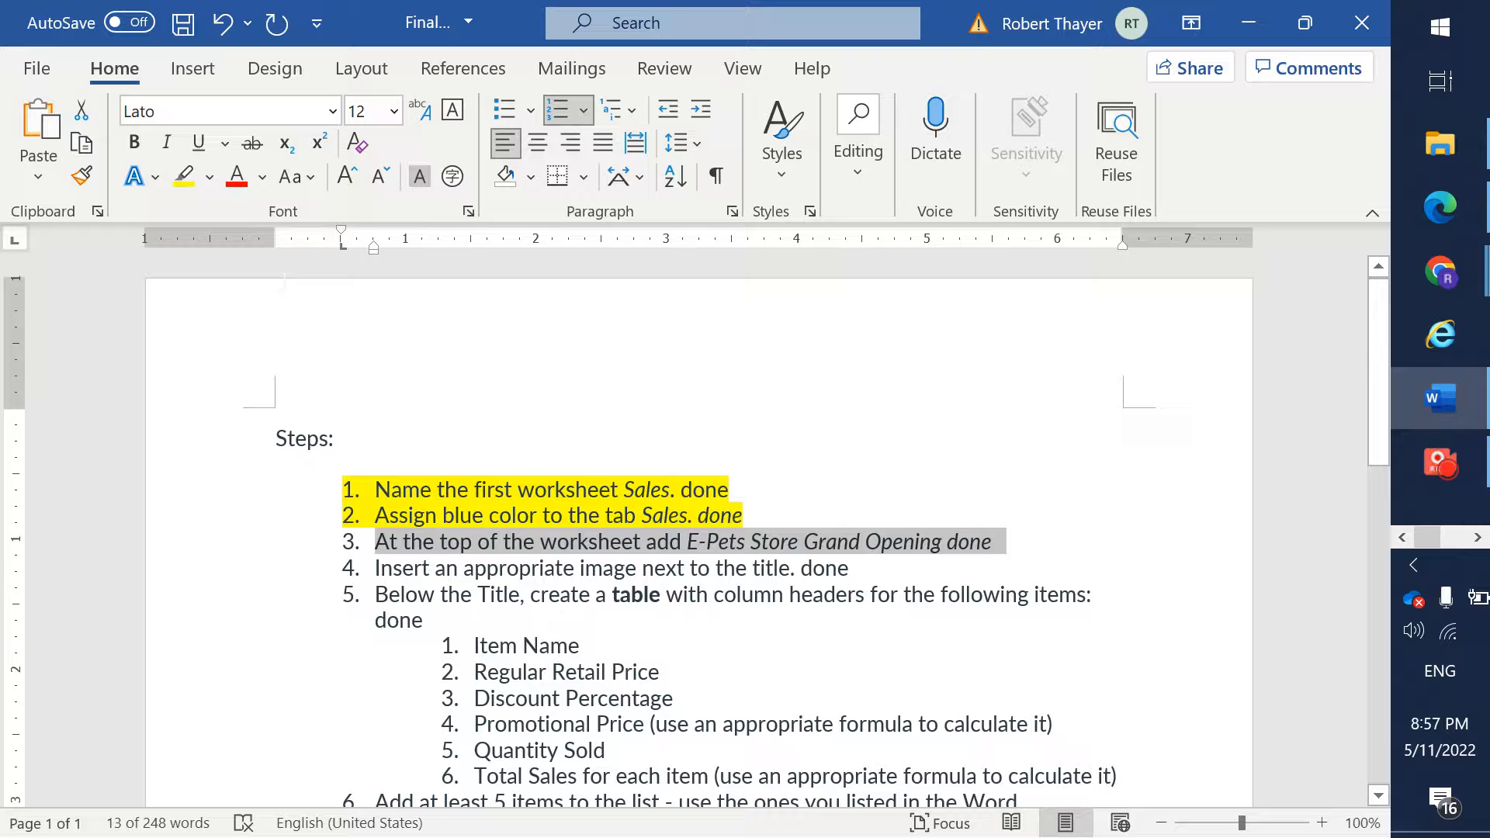
pyautogui.click(184, 176)
pyautogui.click(779, 542)
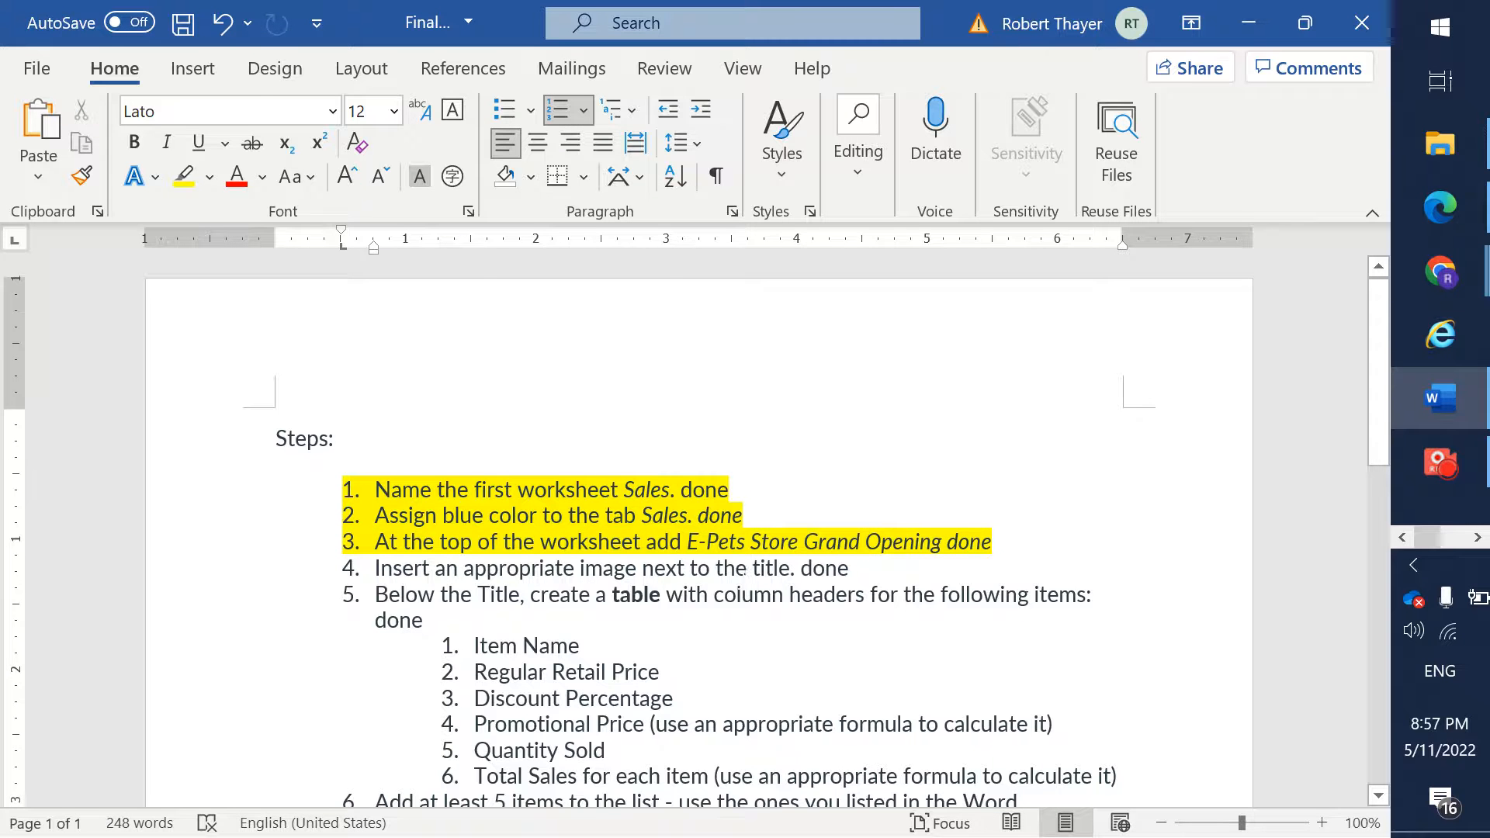
# - Switch to the Excel workbook, select cell B1 and search the online pictures for "Epets"
pyautogui.hotkey('alt', 'Tab')
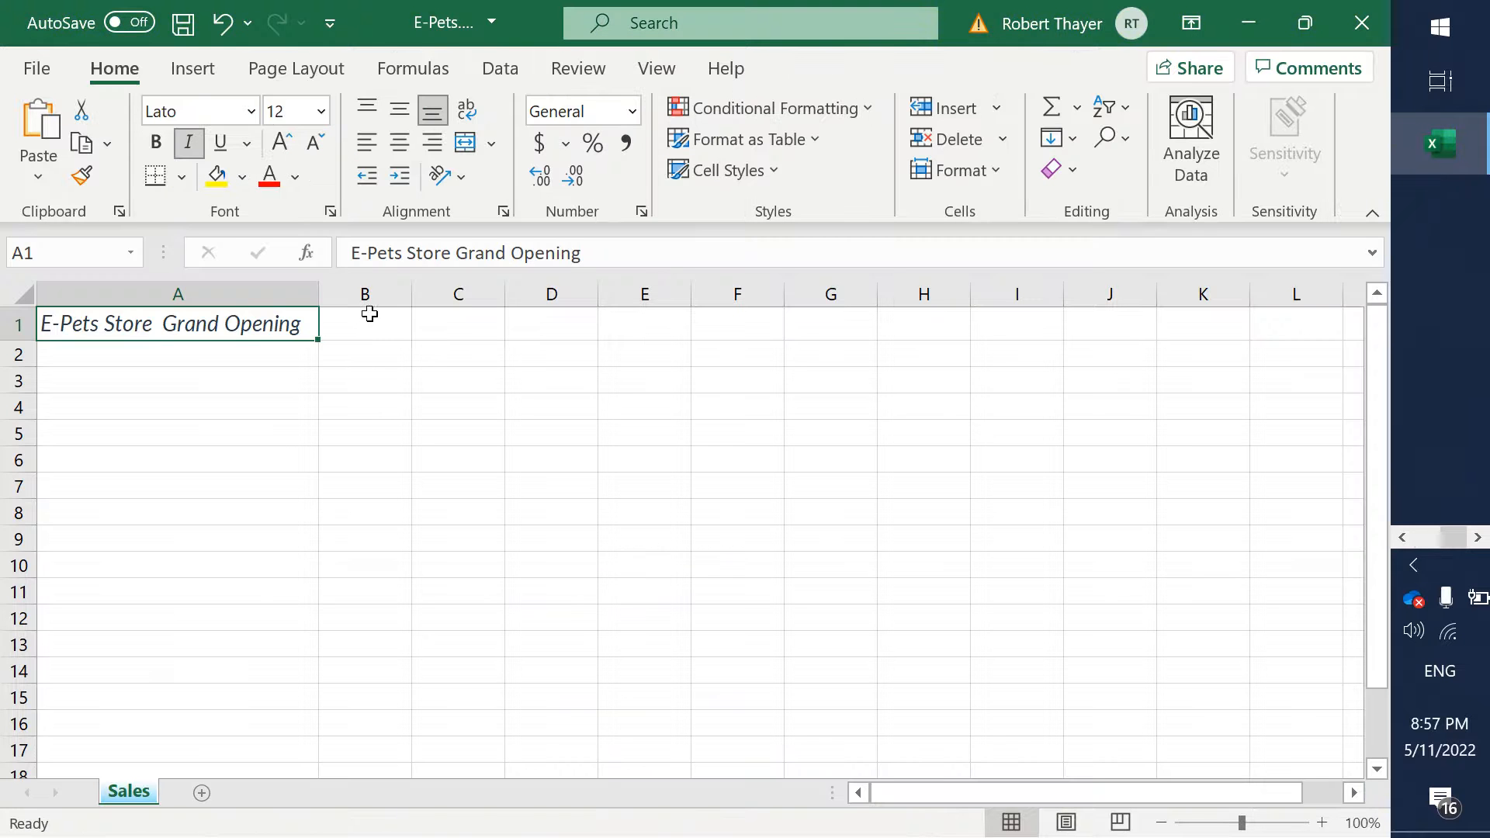
pyautogui.click(365, 318)
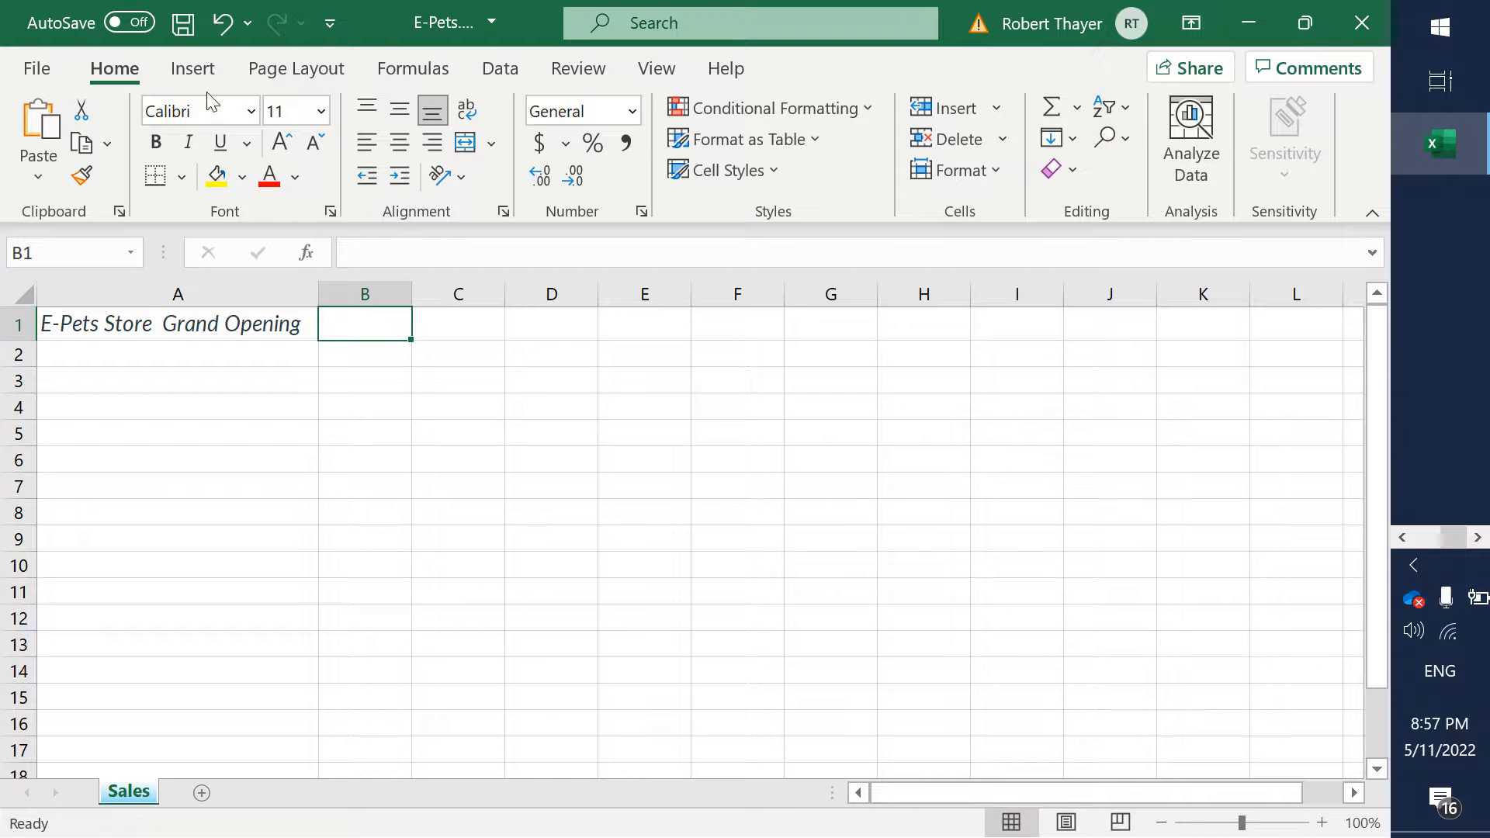
pyautogui.click(193, 69)
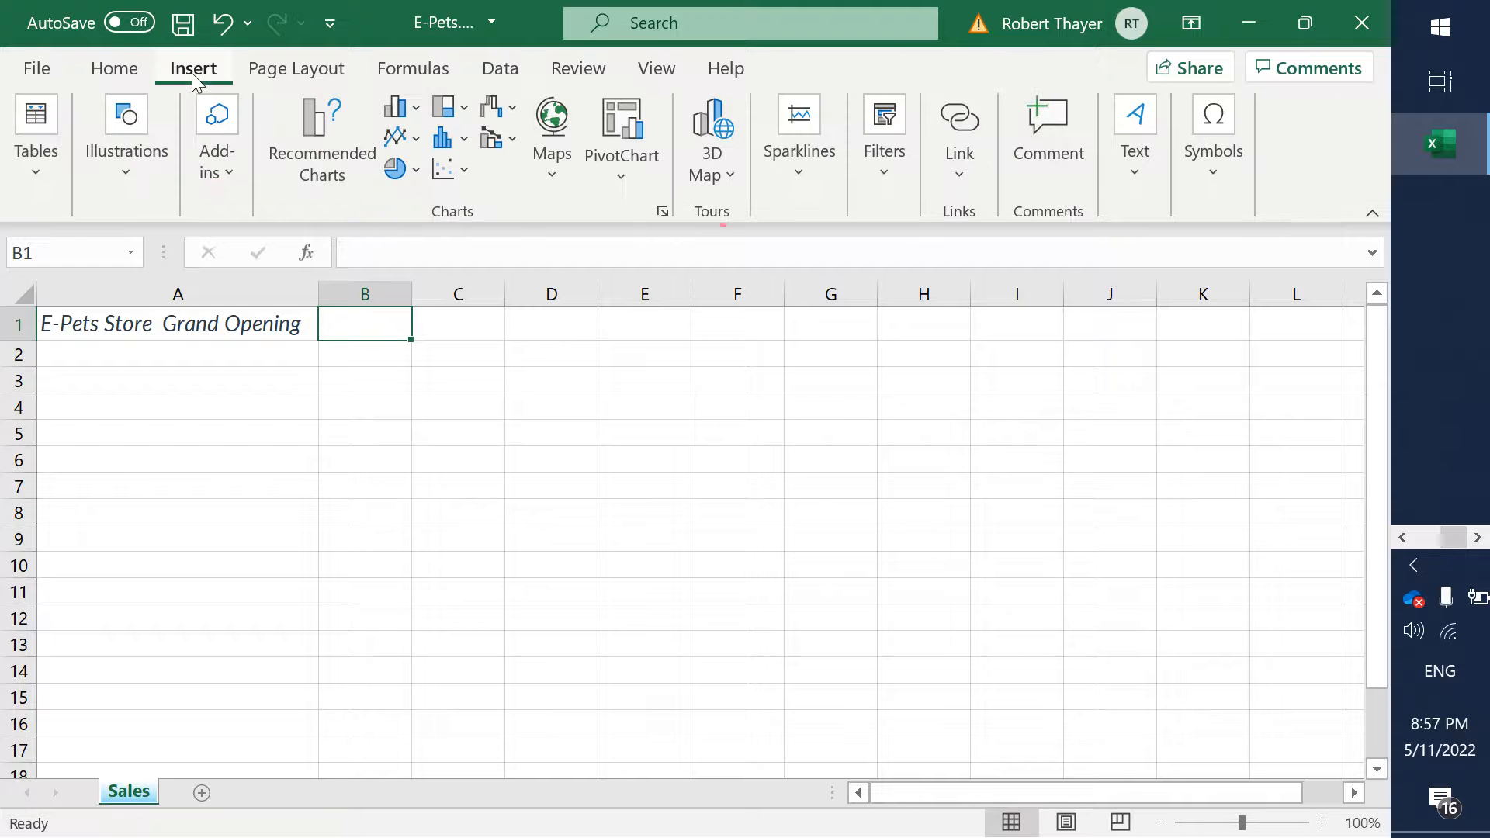
pyautogui.click(119, 176)
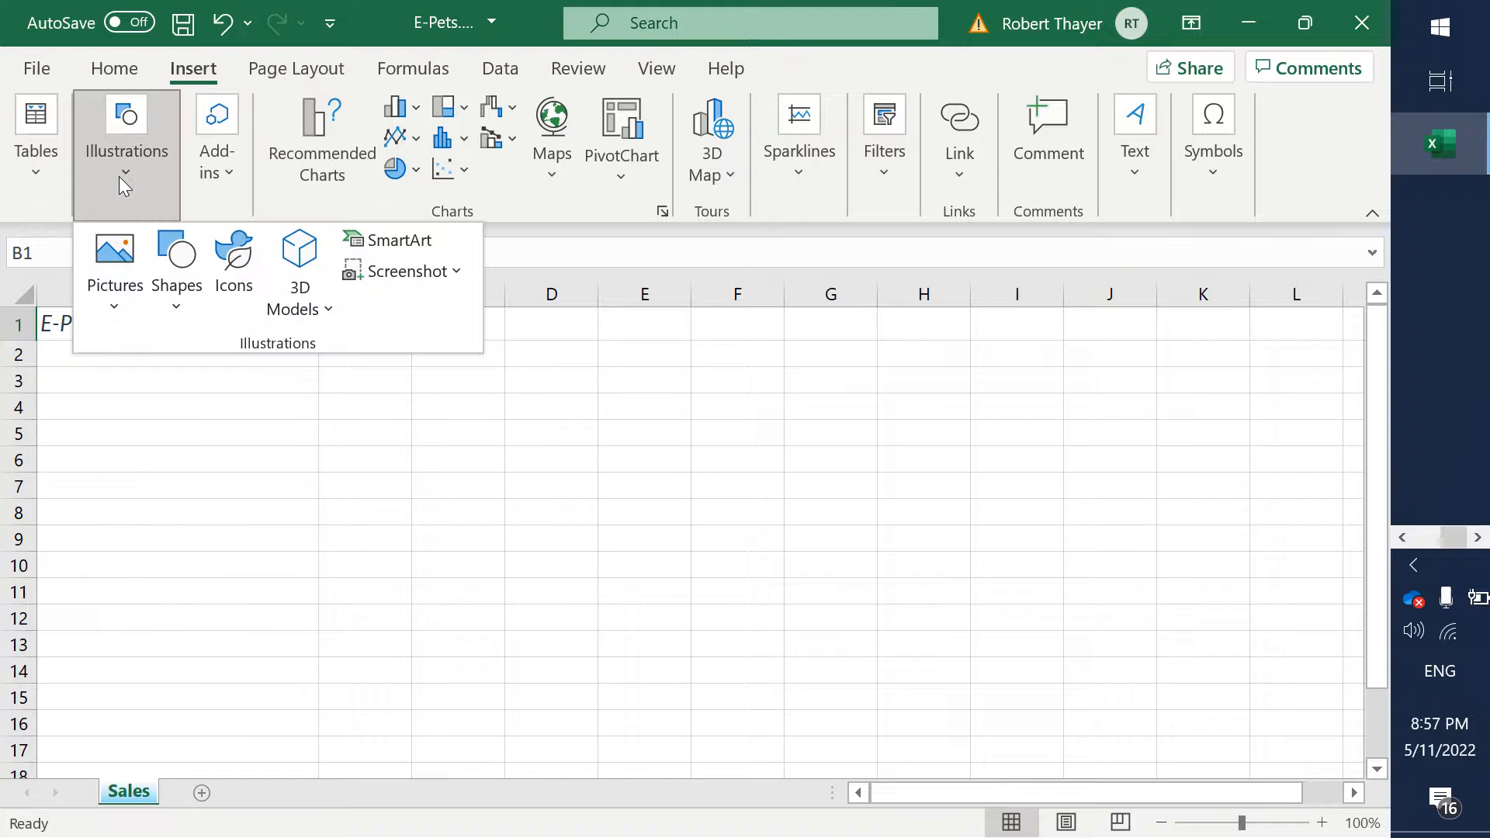
pyautogui.click(113, 308)
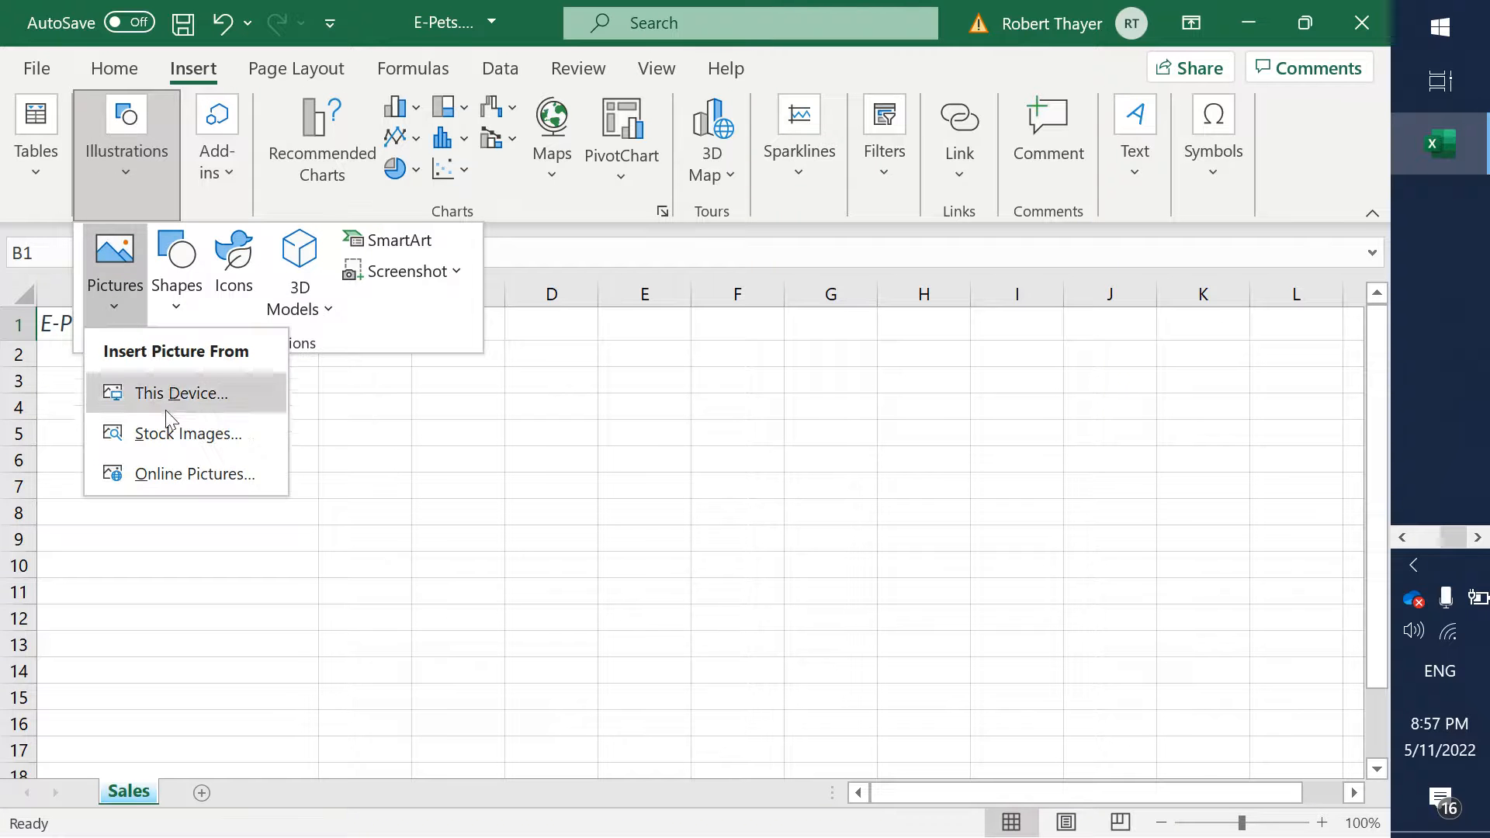
pyautogui.click(171, 475)
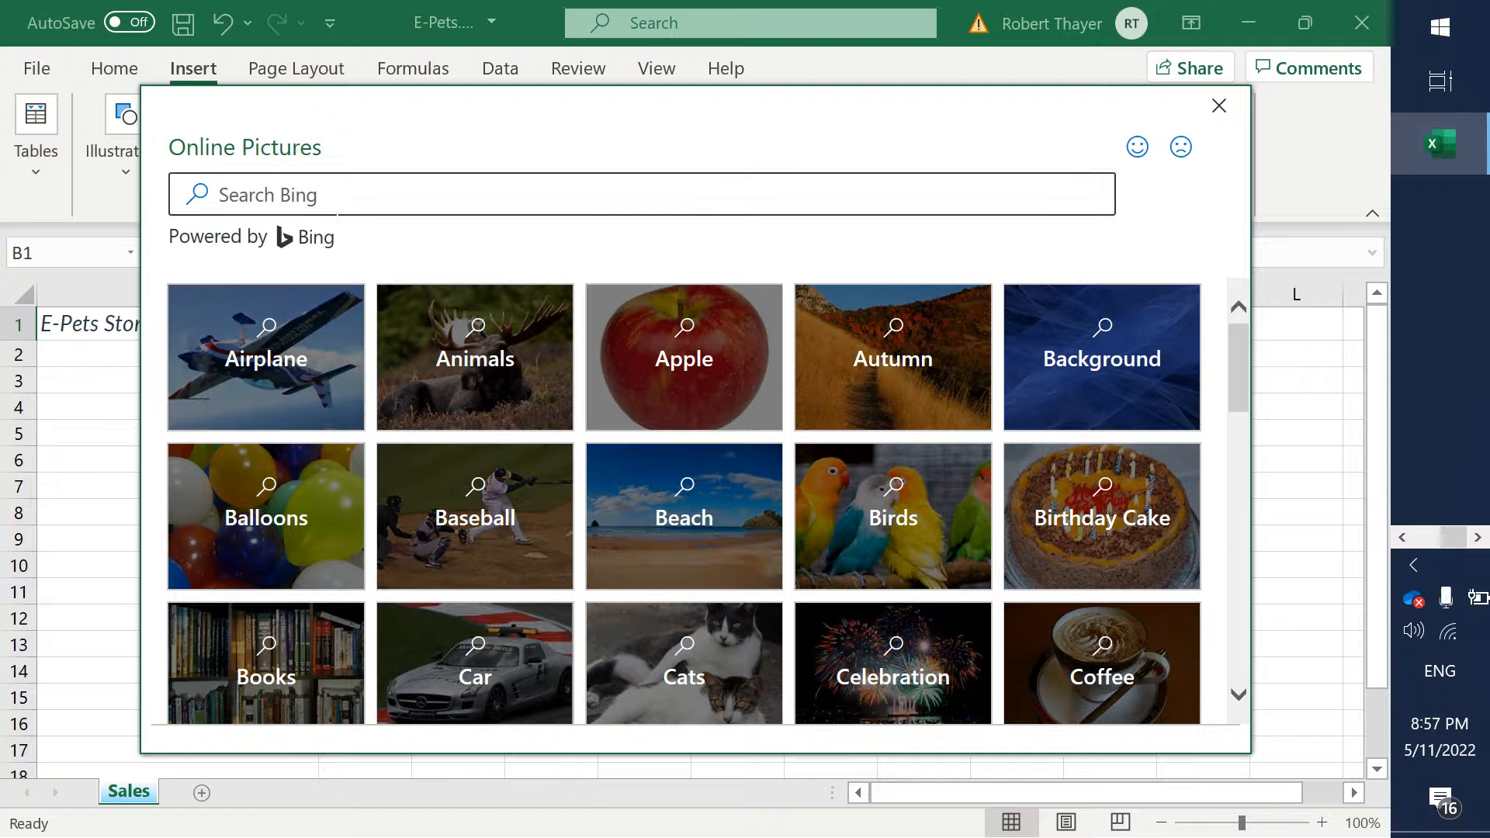
pyautogui.click(345, 203)
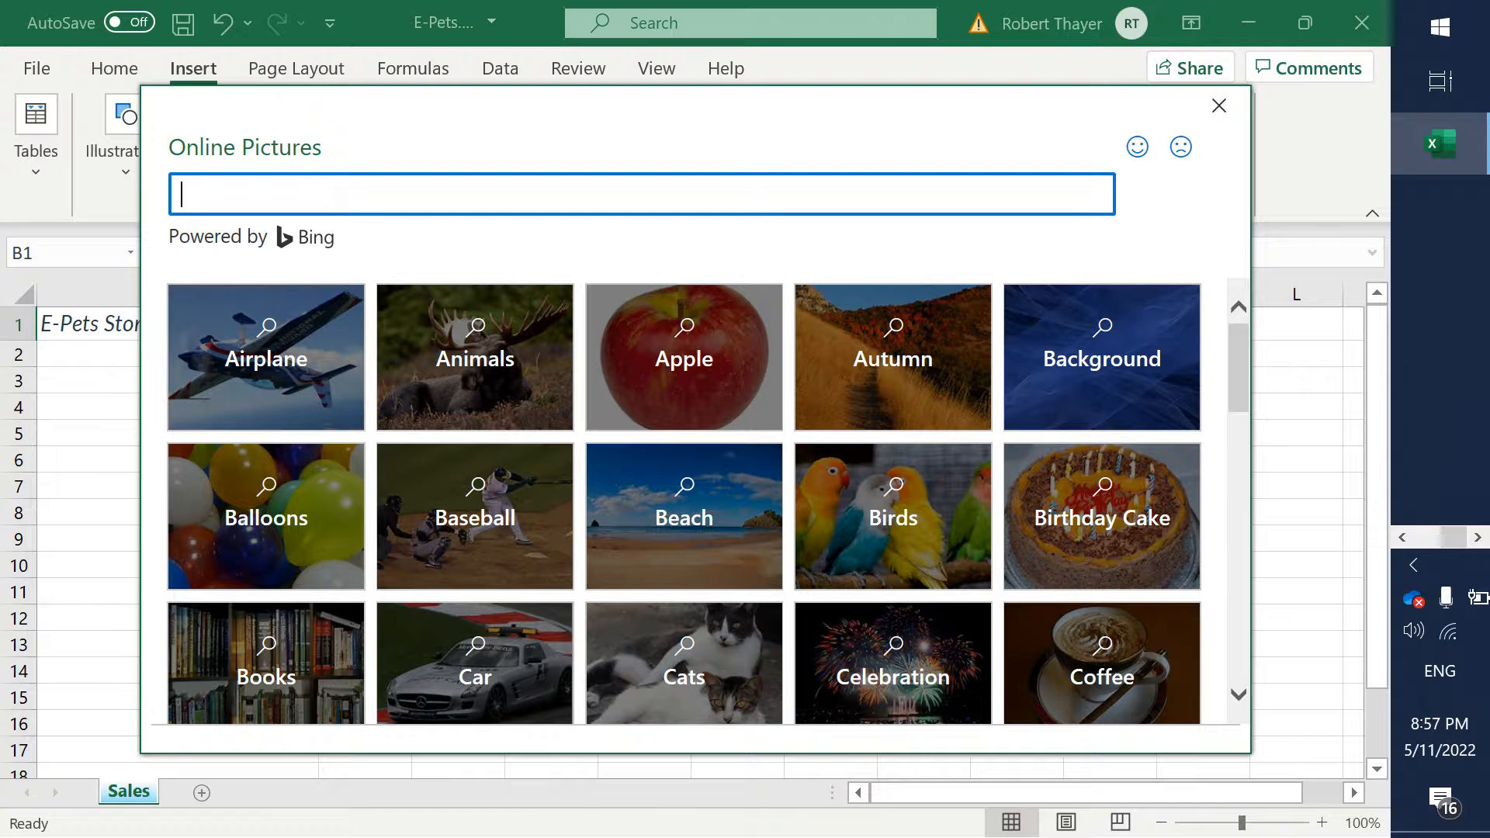
pyautogui.write('Epets')
pyautogui.press('Return')
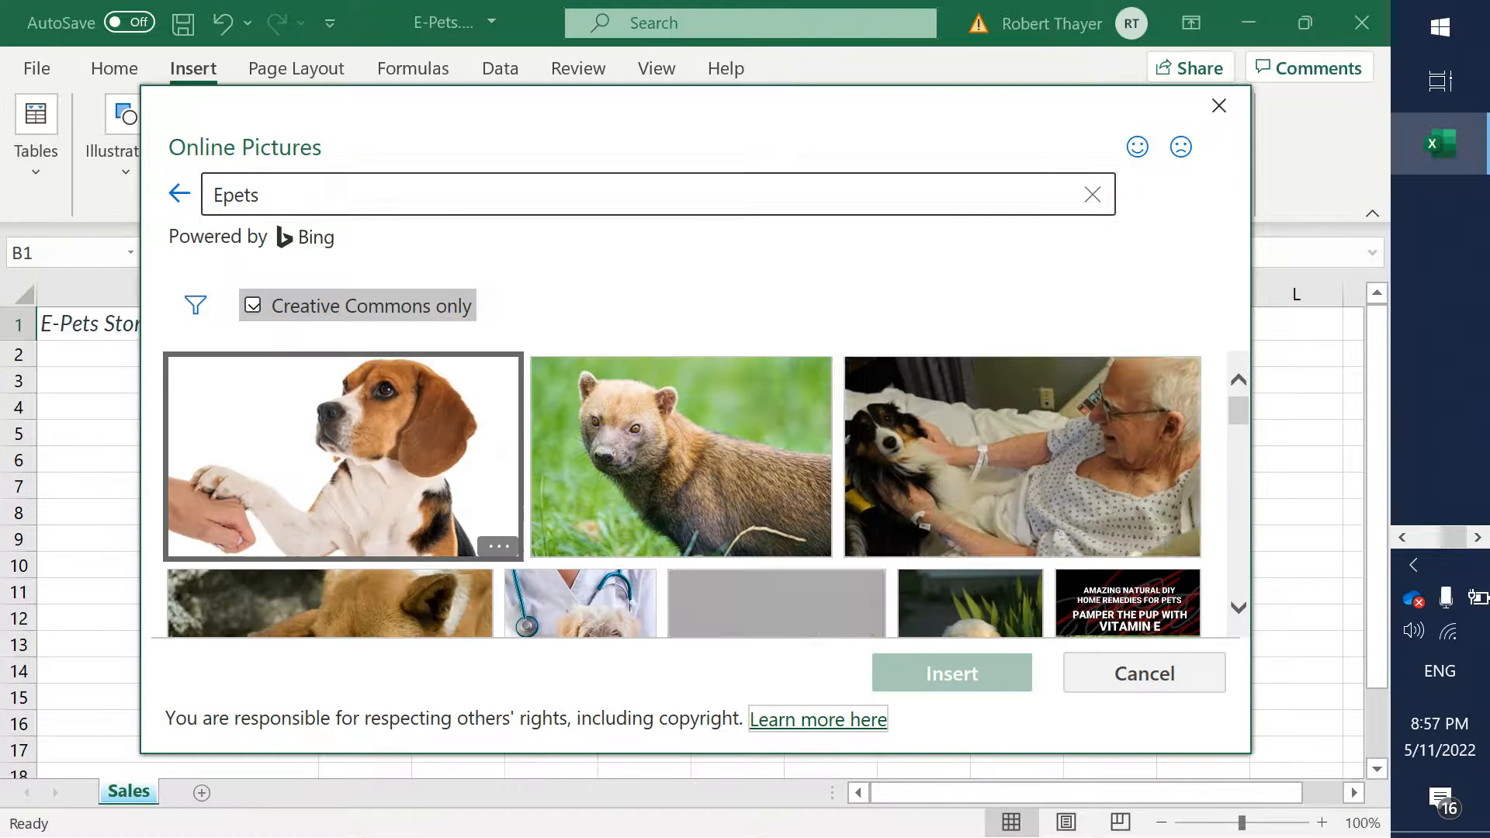
# - Browse the picture results and insert the photo of the golden puppy sitting in front of green leaves
pyautogui.click(1238, 608)
pyautogui.click(1238, 609)
pyautogui.click(1239, 609)
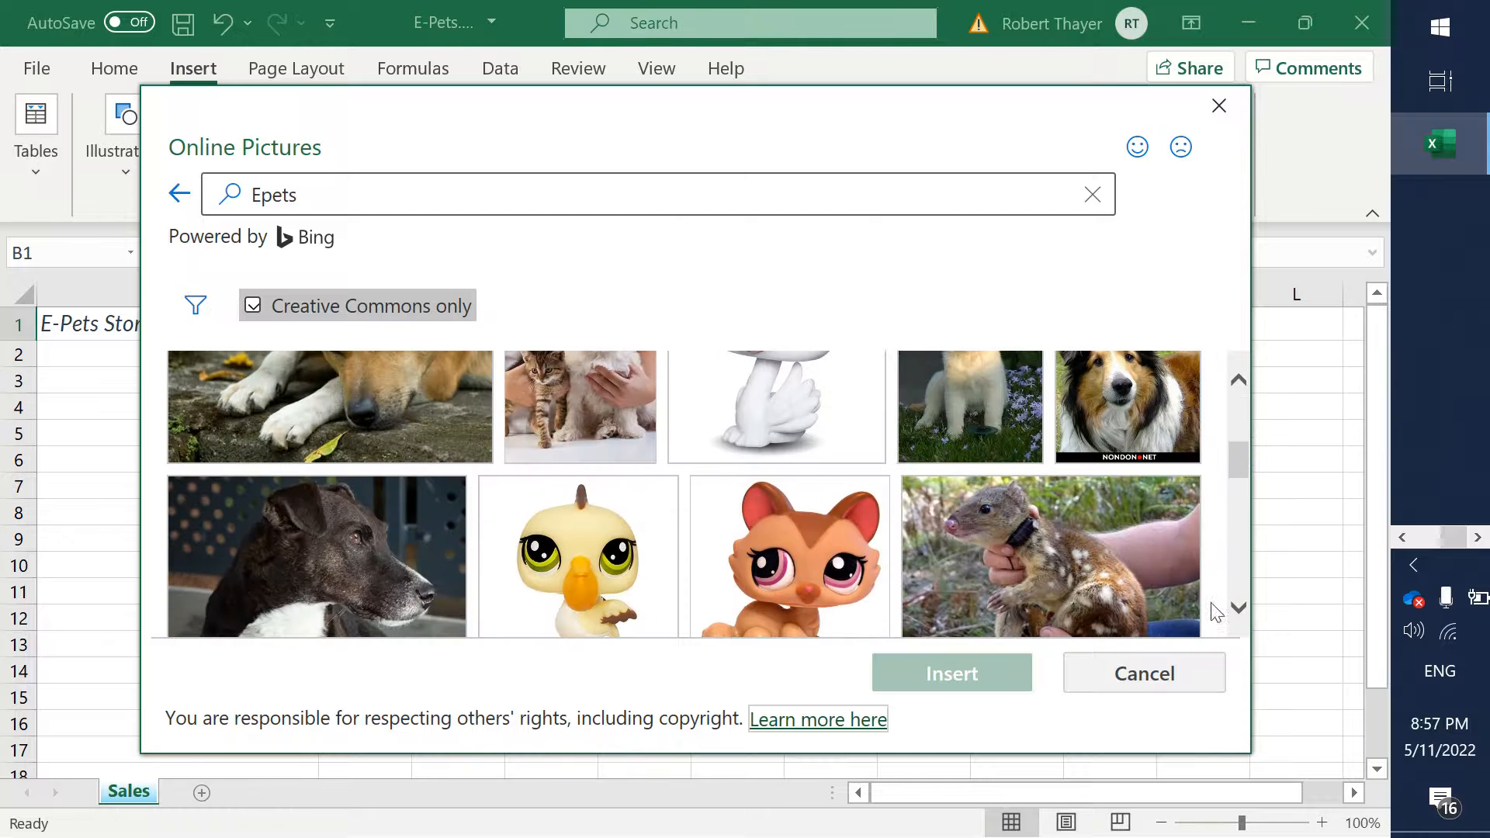
pyautogui.click(1239, 380)
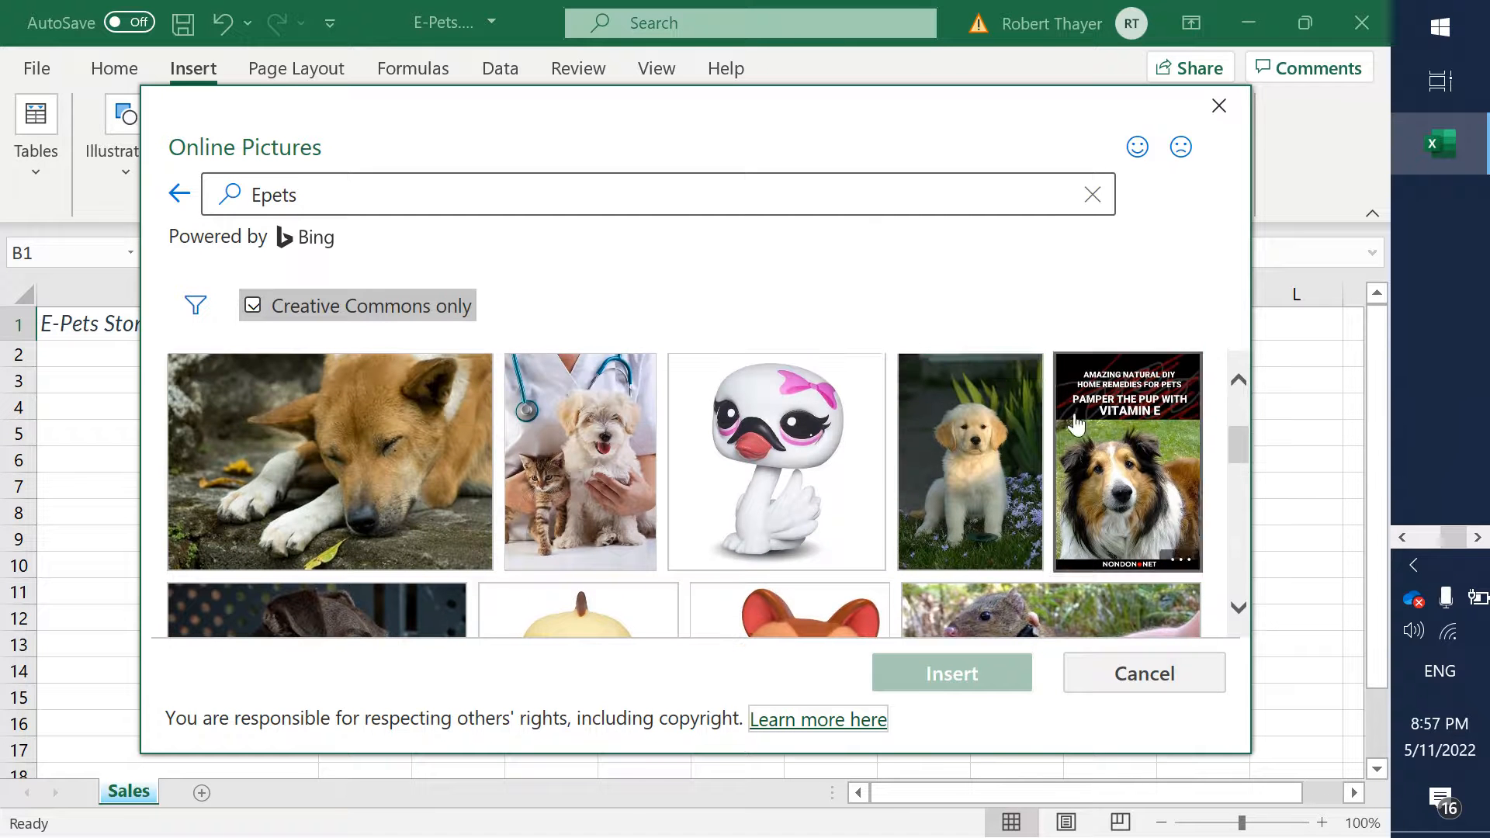
pyautogui.click(970, 458)
pyautogui.click(946, 669)
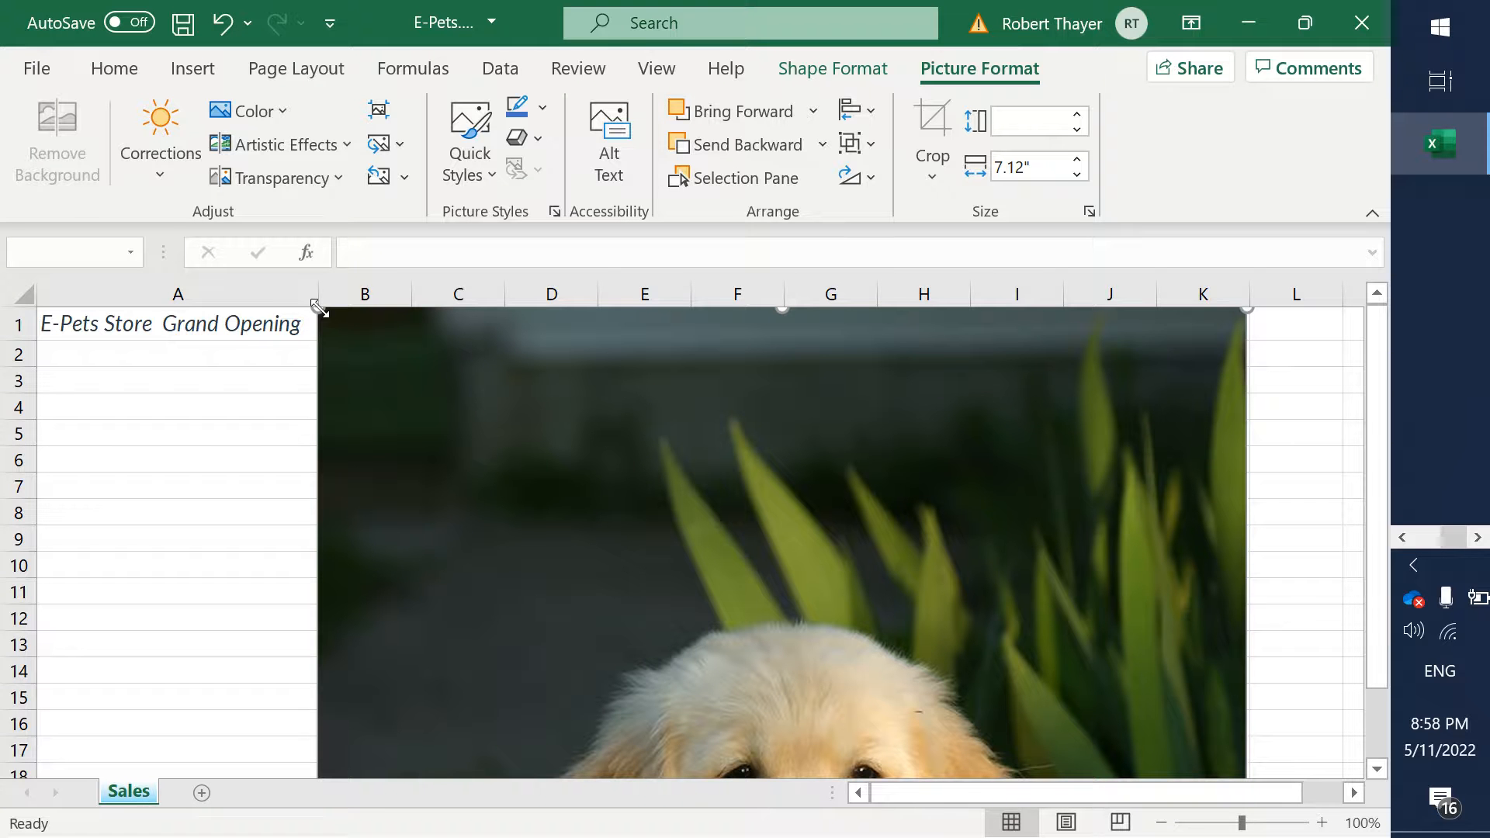
# - Shrink the puppy picture and move it beside the title so it fits column B across rows 1 to 5
pyautogui.moveTo(320, 308); pyautogui.dragTo(555, 385)
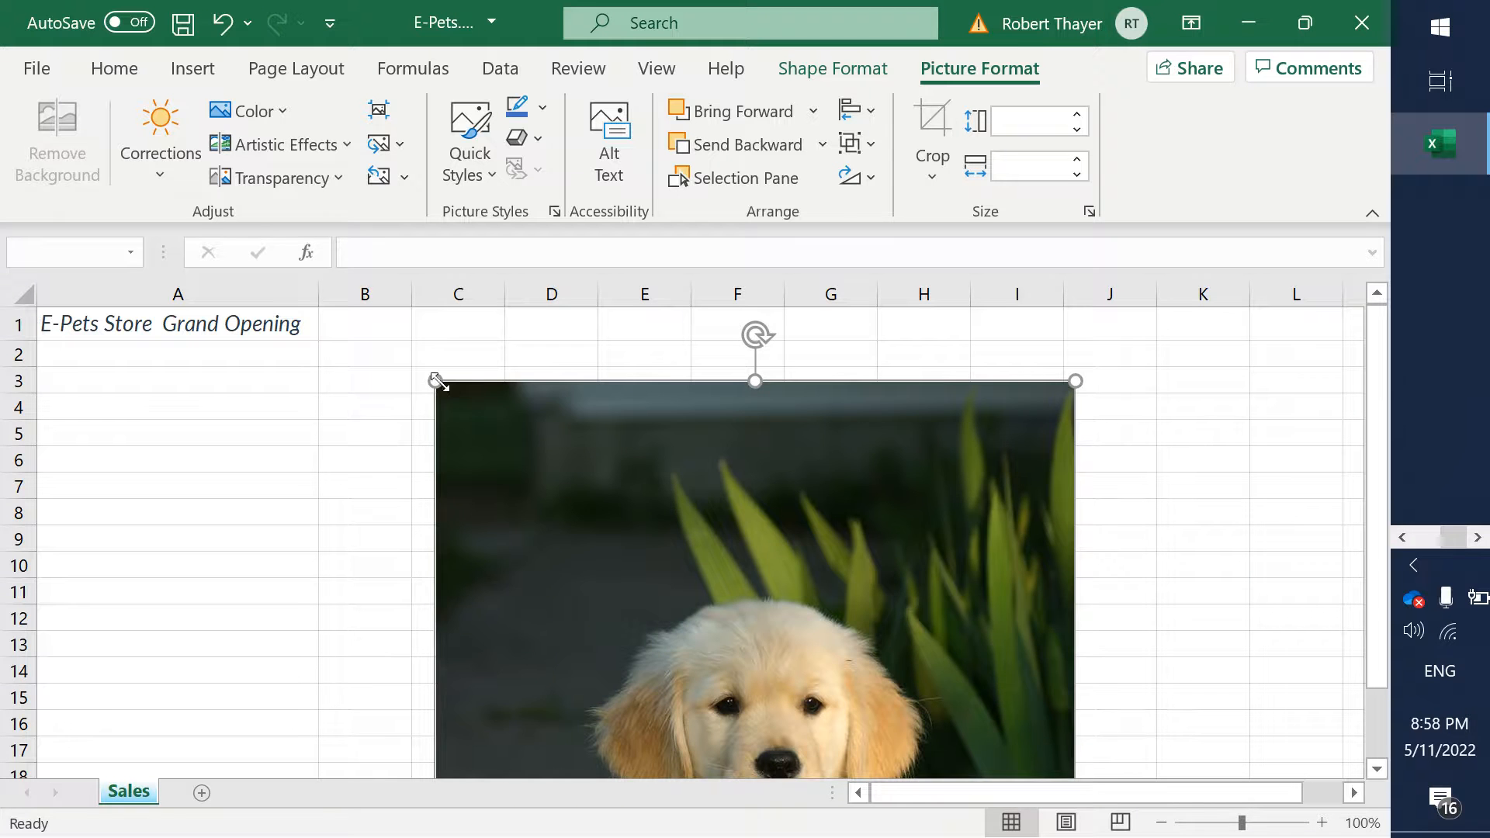
pyautogui.moveTo(437, 382); pyautogui.dragTo(599, 621)
pyautogui.moveTo(691, 692); pyautogui.dragTo(468, 400)
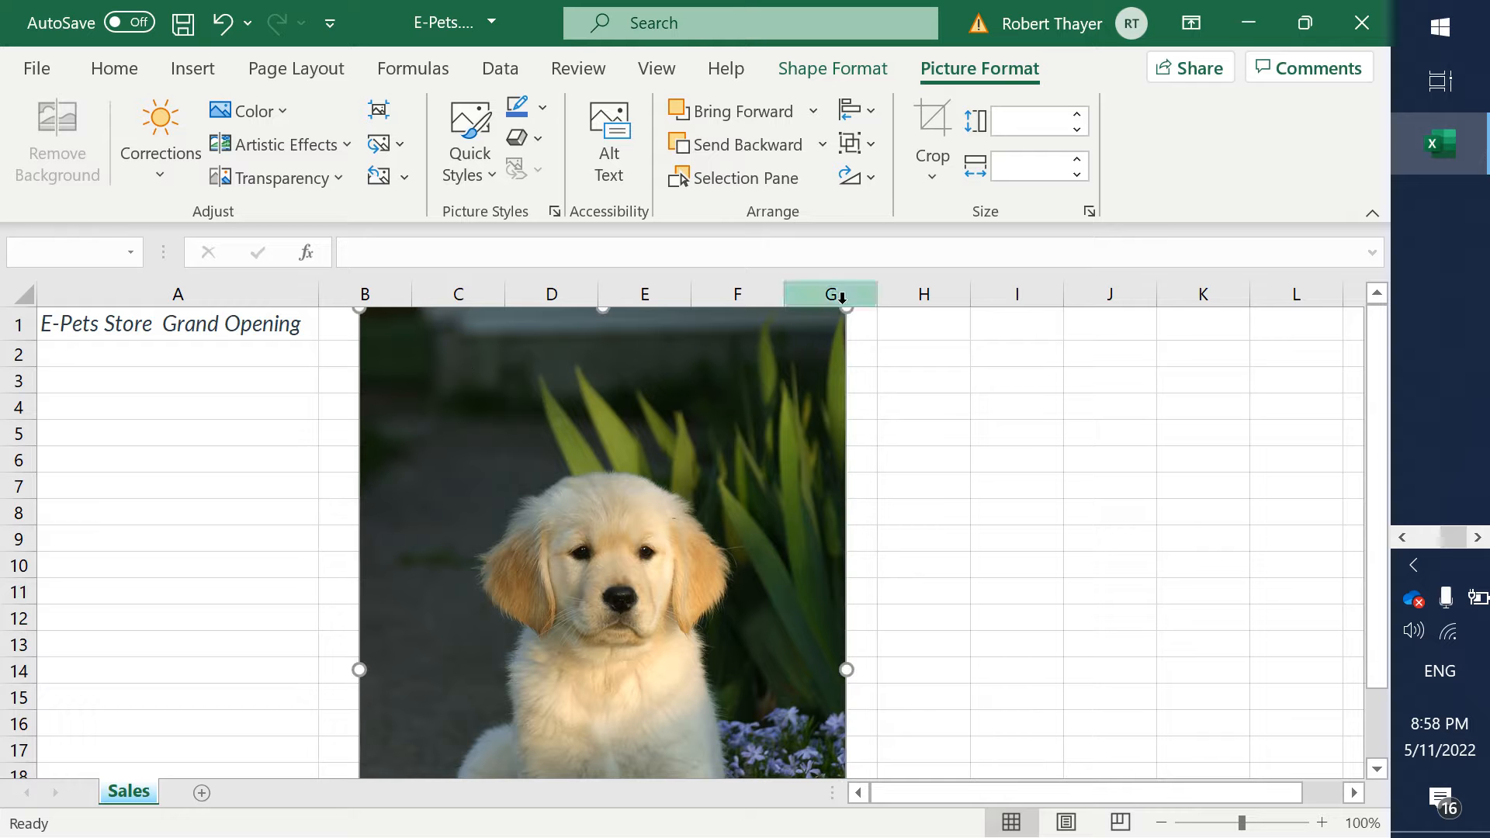
pyautogui.moveTo(844, 309); pyautogui.dragTo(653, 558)
pyautogui.moveTo(589, 602); pyautogui.dragTo(552, 349)
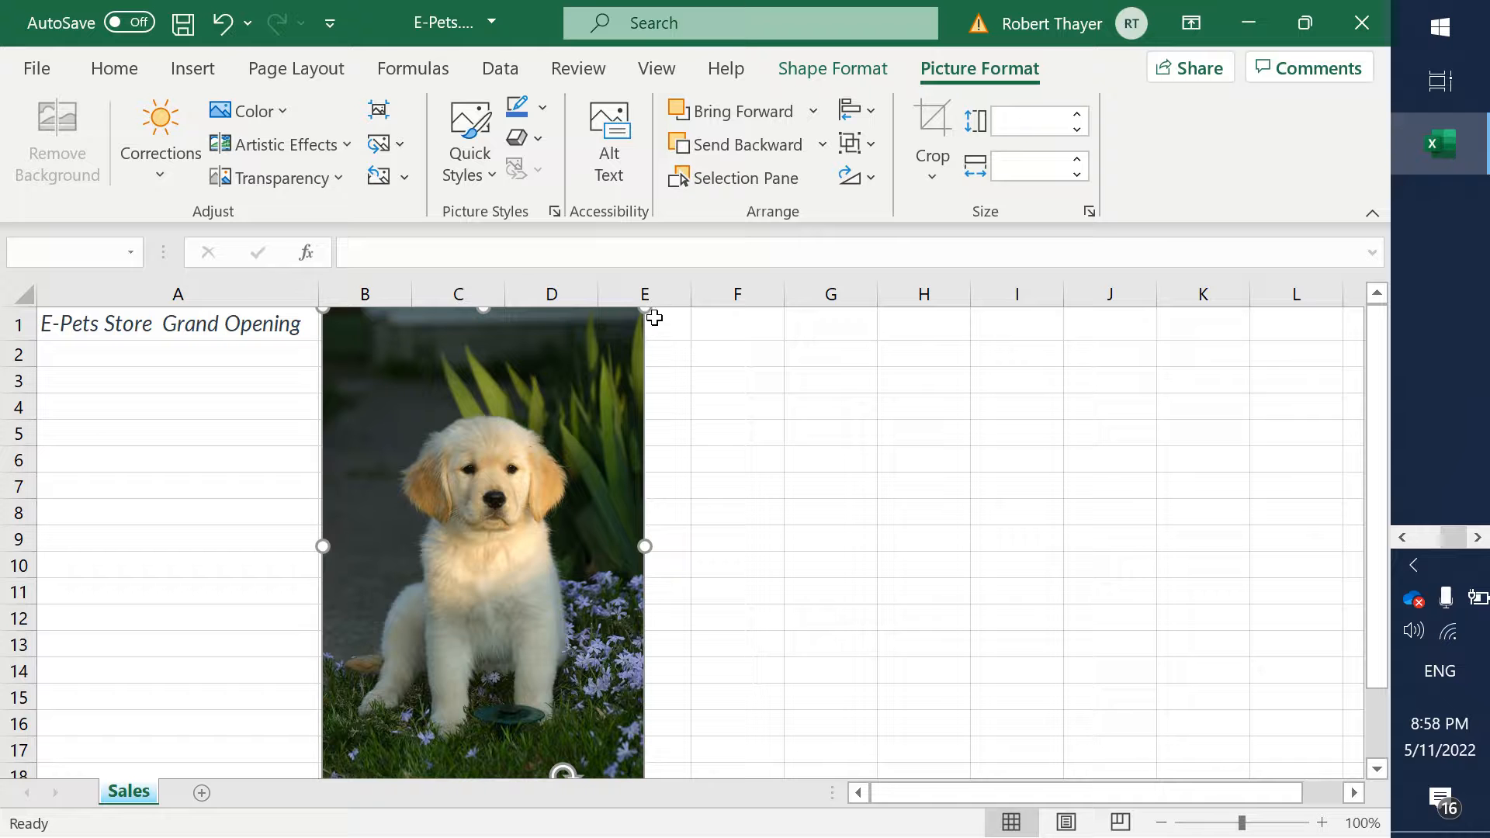
pyautogui.moveTo(646, 309); pyautogui.dragTo(533, 475)
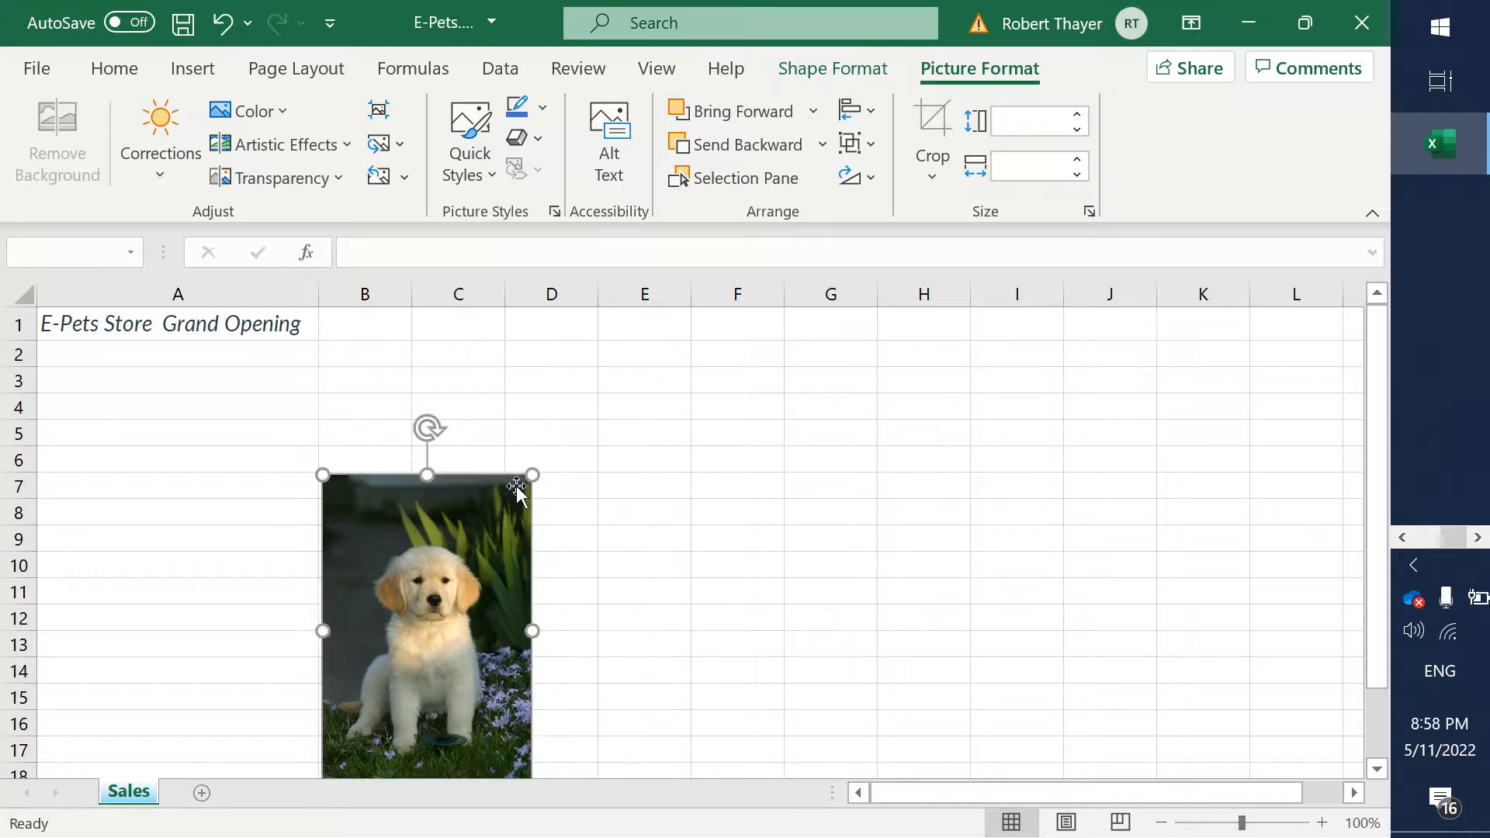
pyautogui.moveTo(389, 618); pyautogui.dragTo(387, 419)
pyautogui.moveTo(528, 619); pyautogui.dragTo(414, 446)
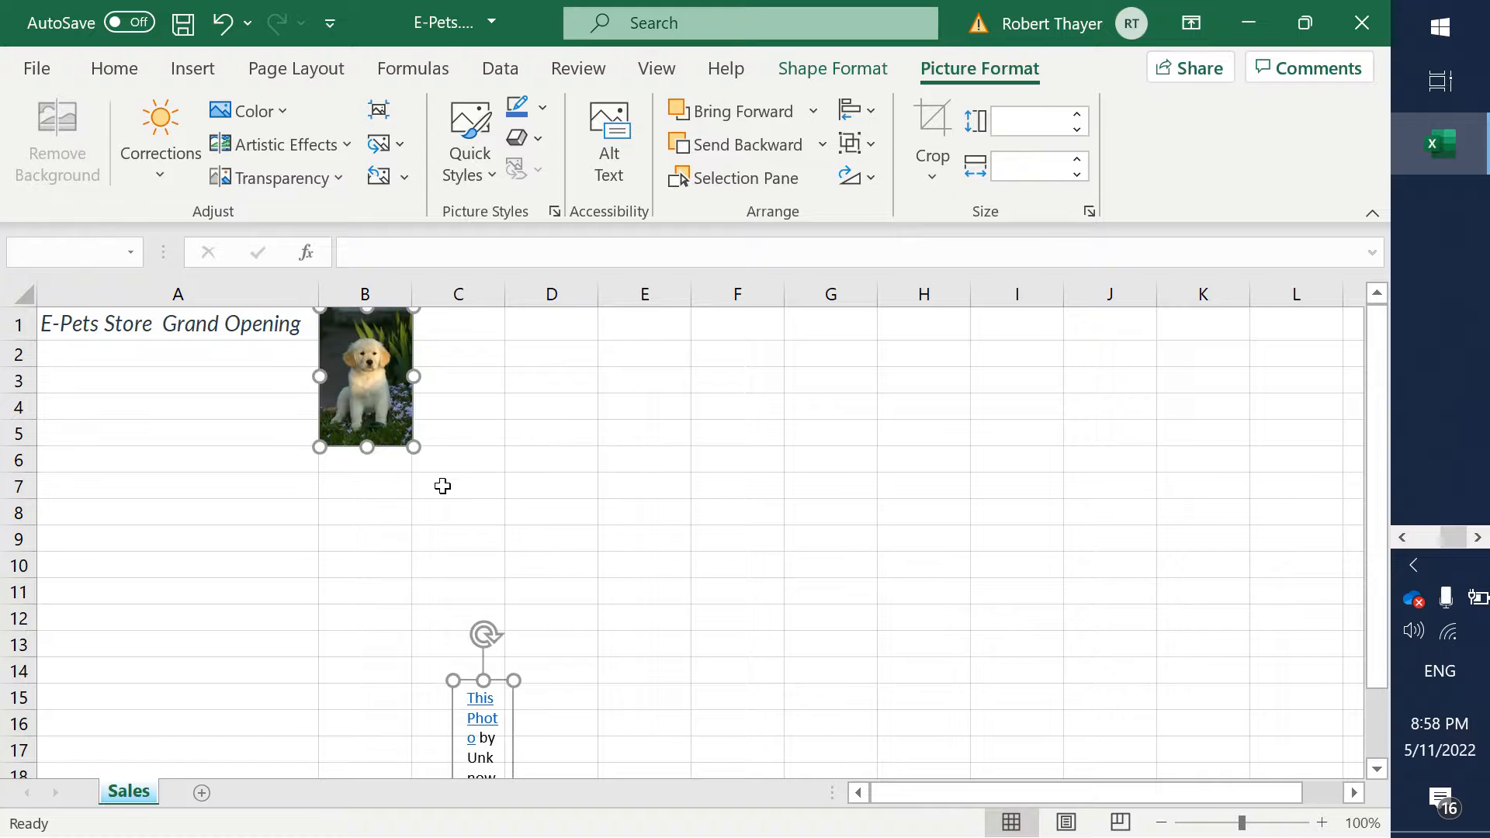
# - Delete the photo attribution text box that was inserted with the puppy picture, below it around column C
pyautogui.click(584, 718)
pyautogui.click(486, 696)
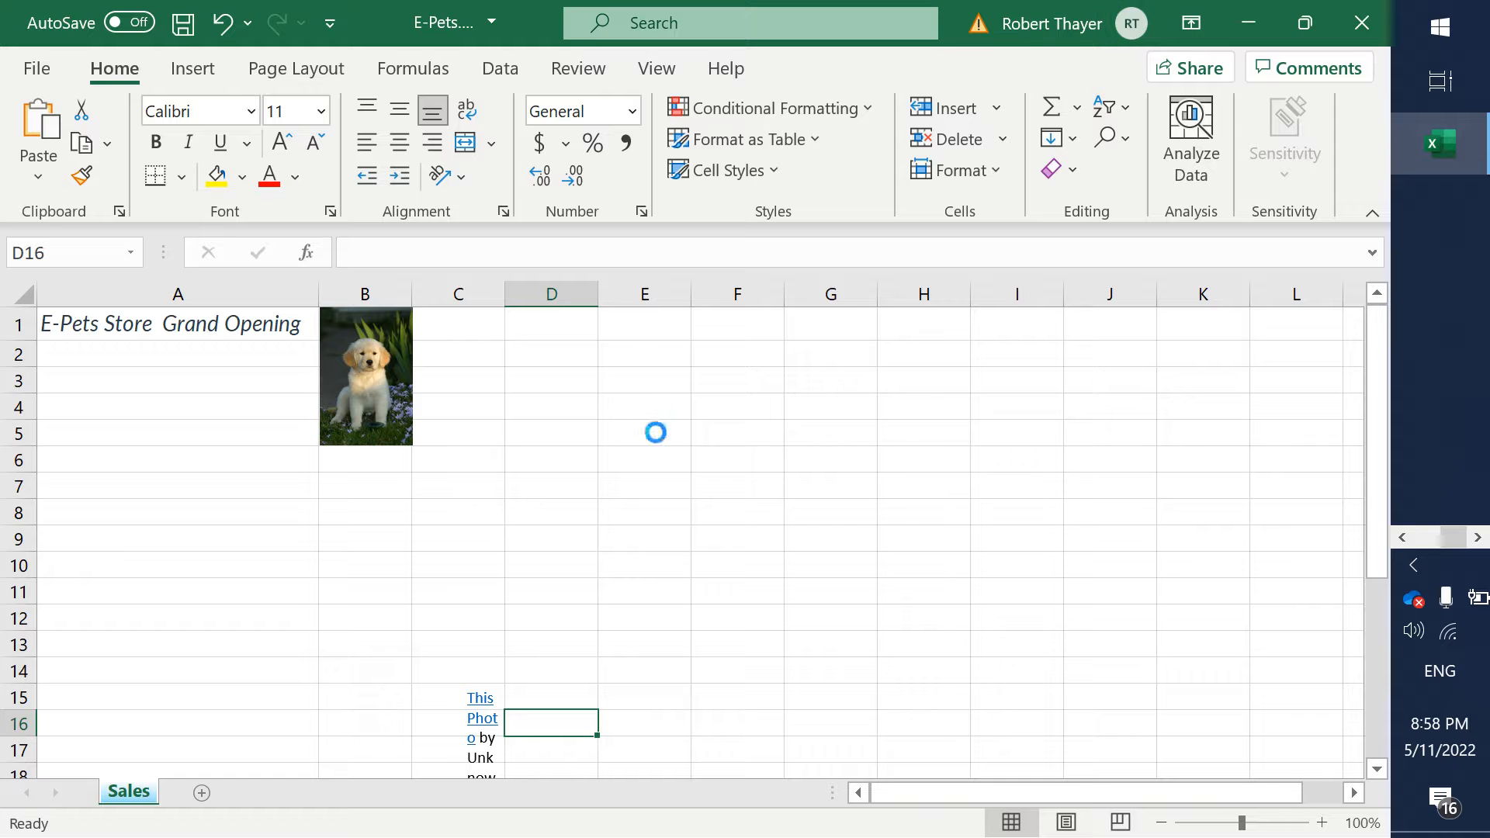
pyautogui.click(858, 317)
pyautogui.click(483, 698)
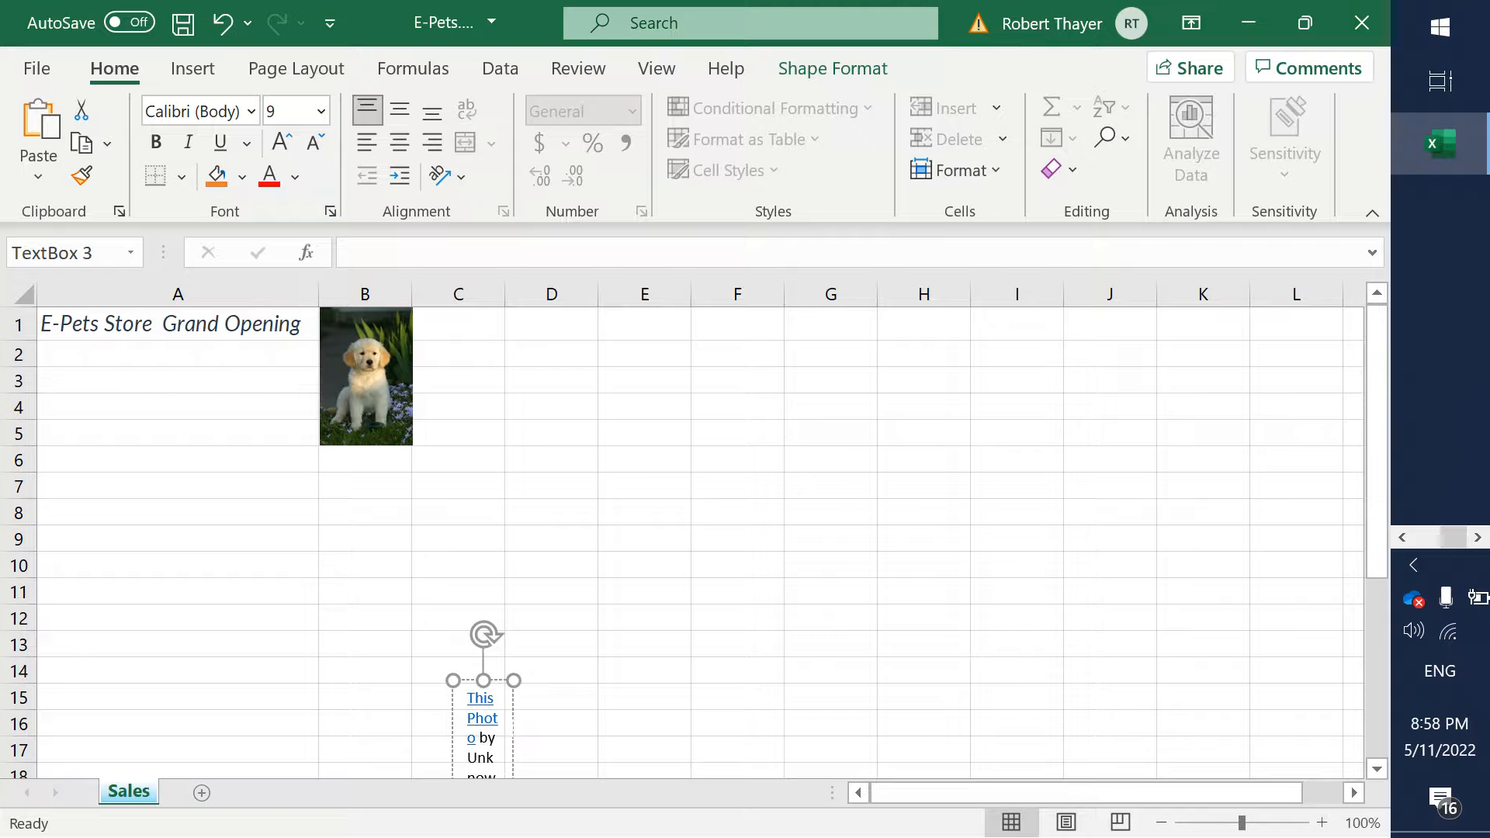
pyautogui.moveTo(1380, 426); pyautogui.dragTo(1378, 545)
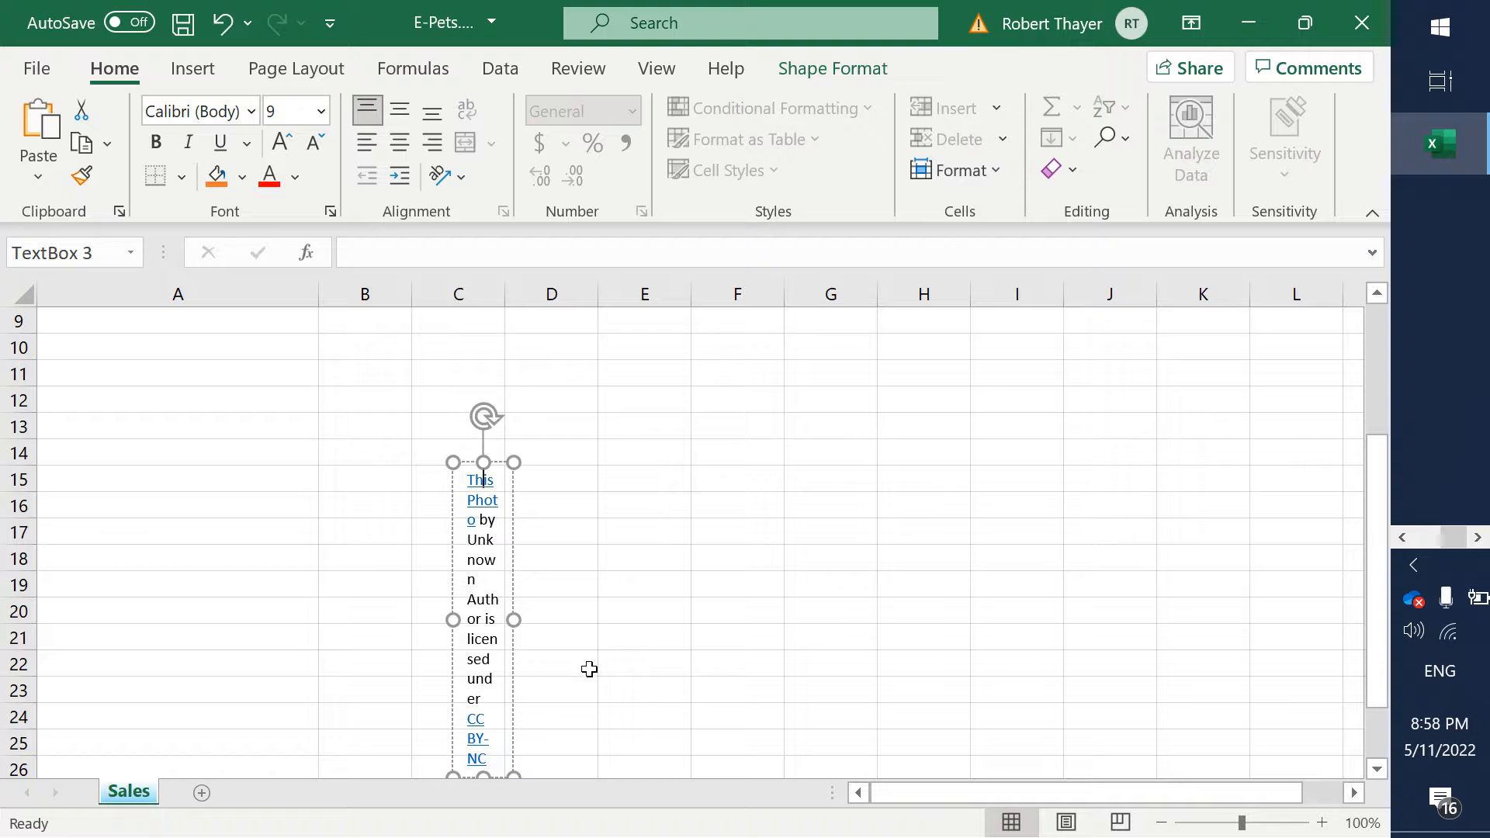
pyautogui.click(513, 570)
pyautogui.press('Delete')
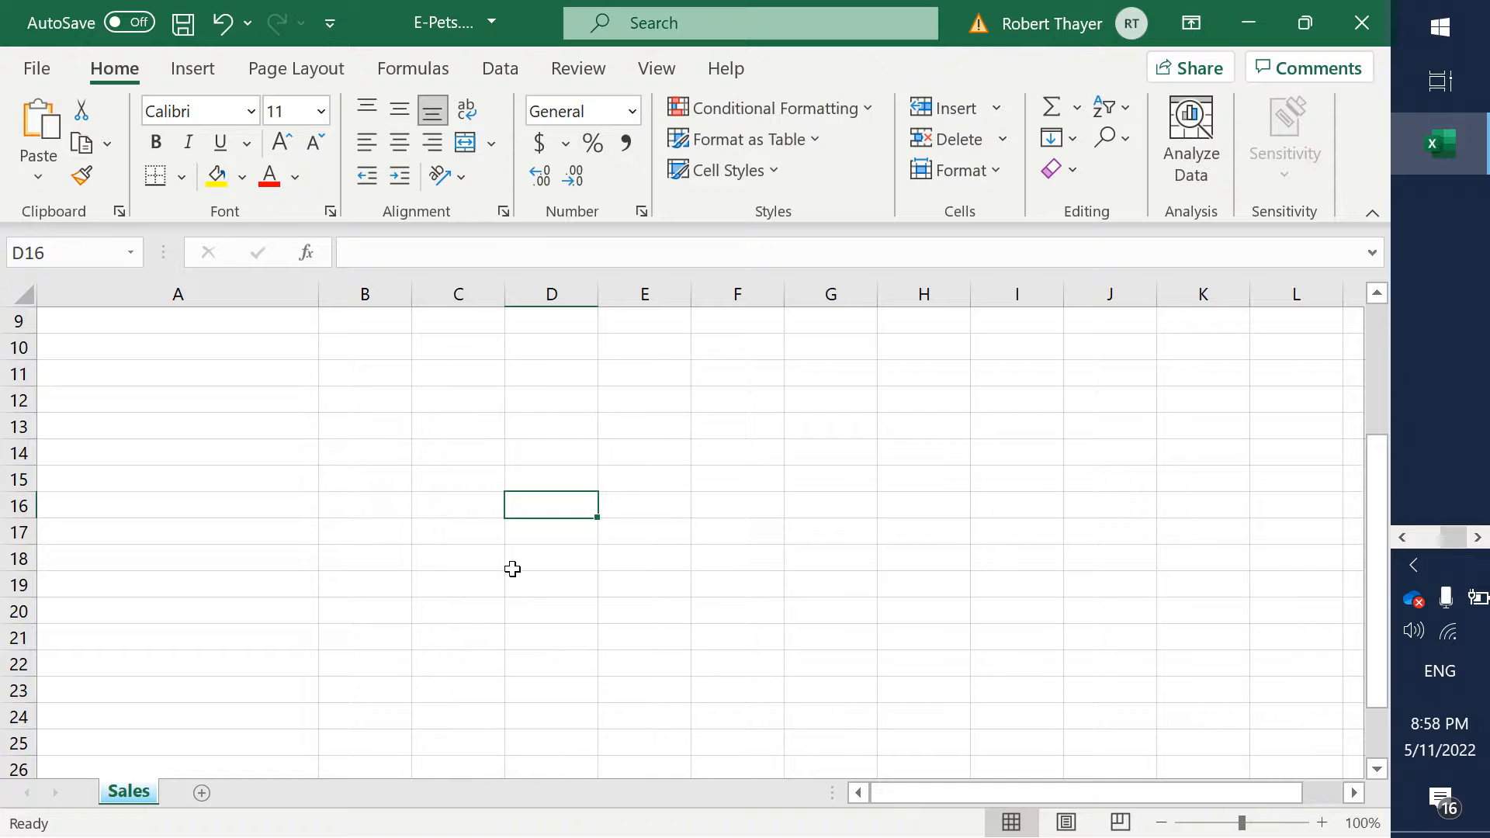
# - Return to the top of the Sales sheet, then switch to Word and highlight step 4 about the image in yellow
pyautogui.moveTo(1374, 569); pyautogui.dragTo(1389, 363)
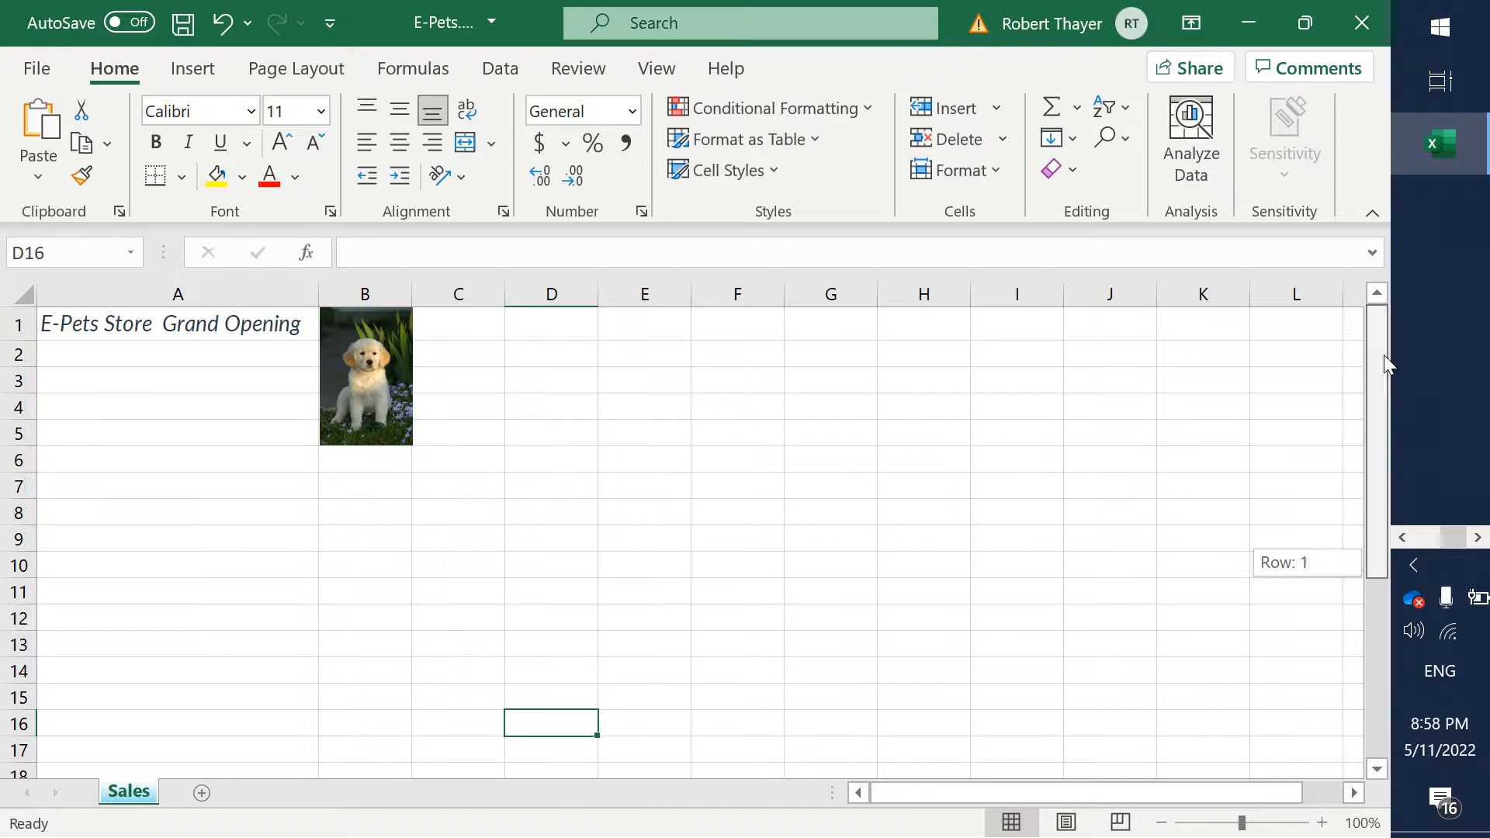
pyautogui.click(349, 512)
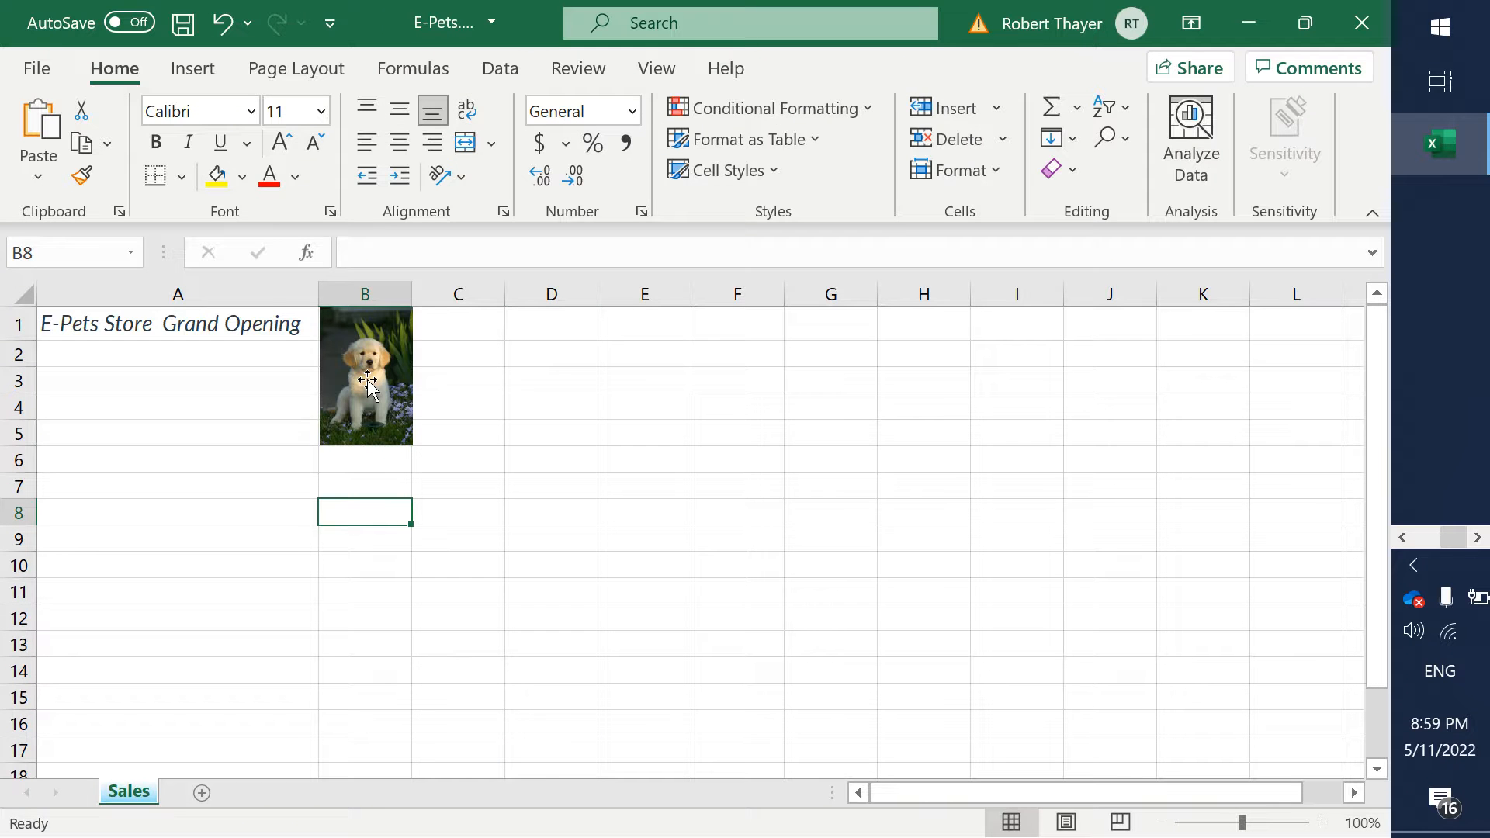
pyautogui.hotkey('alt', 'Tab')
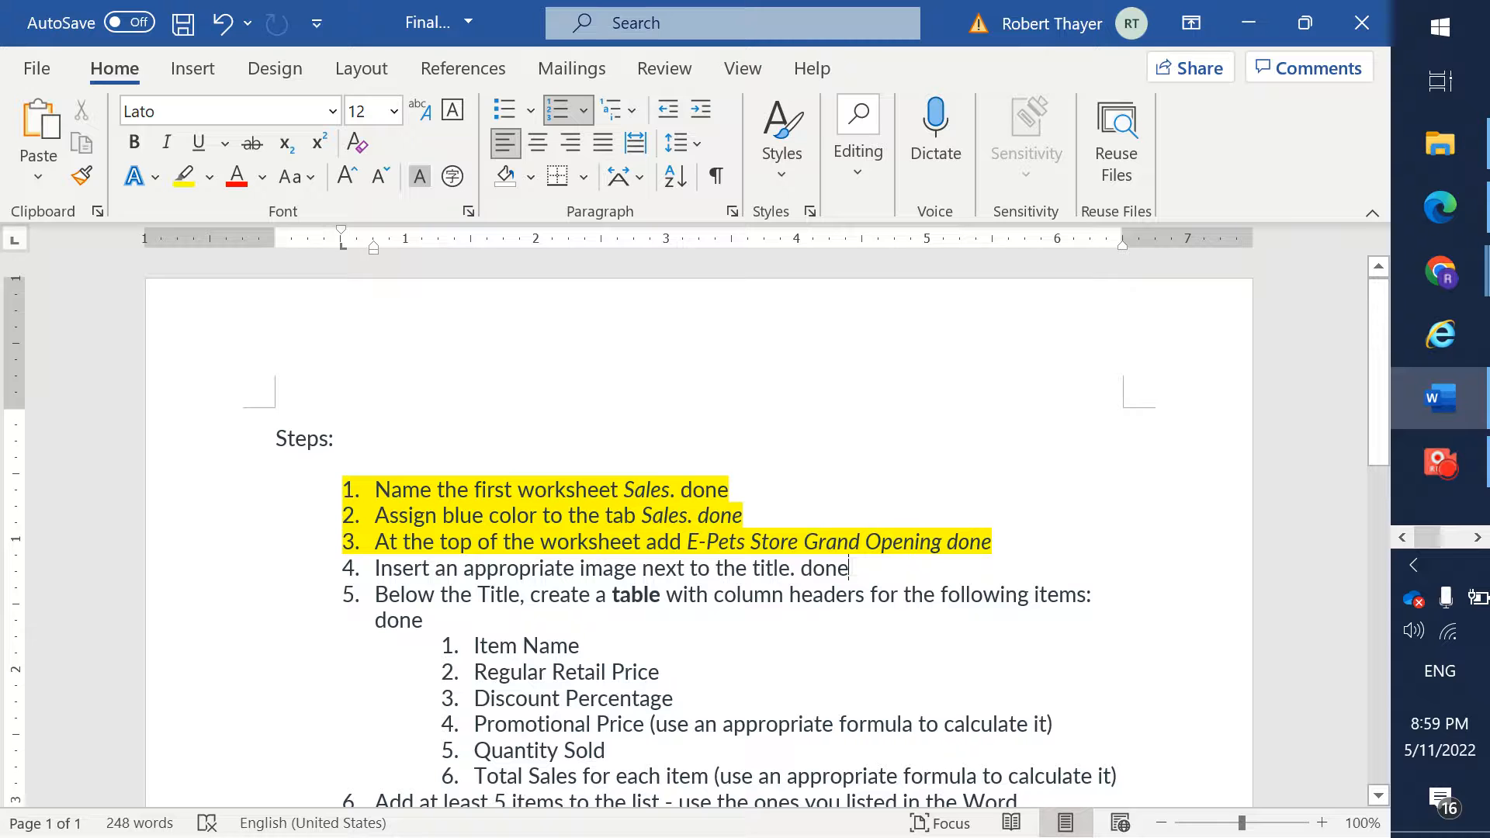
pyautogui.hotkey('shift', 'Home')
pyautogui.click(184, 176)
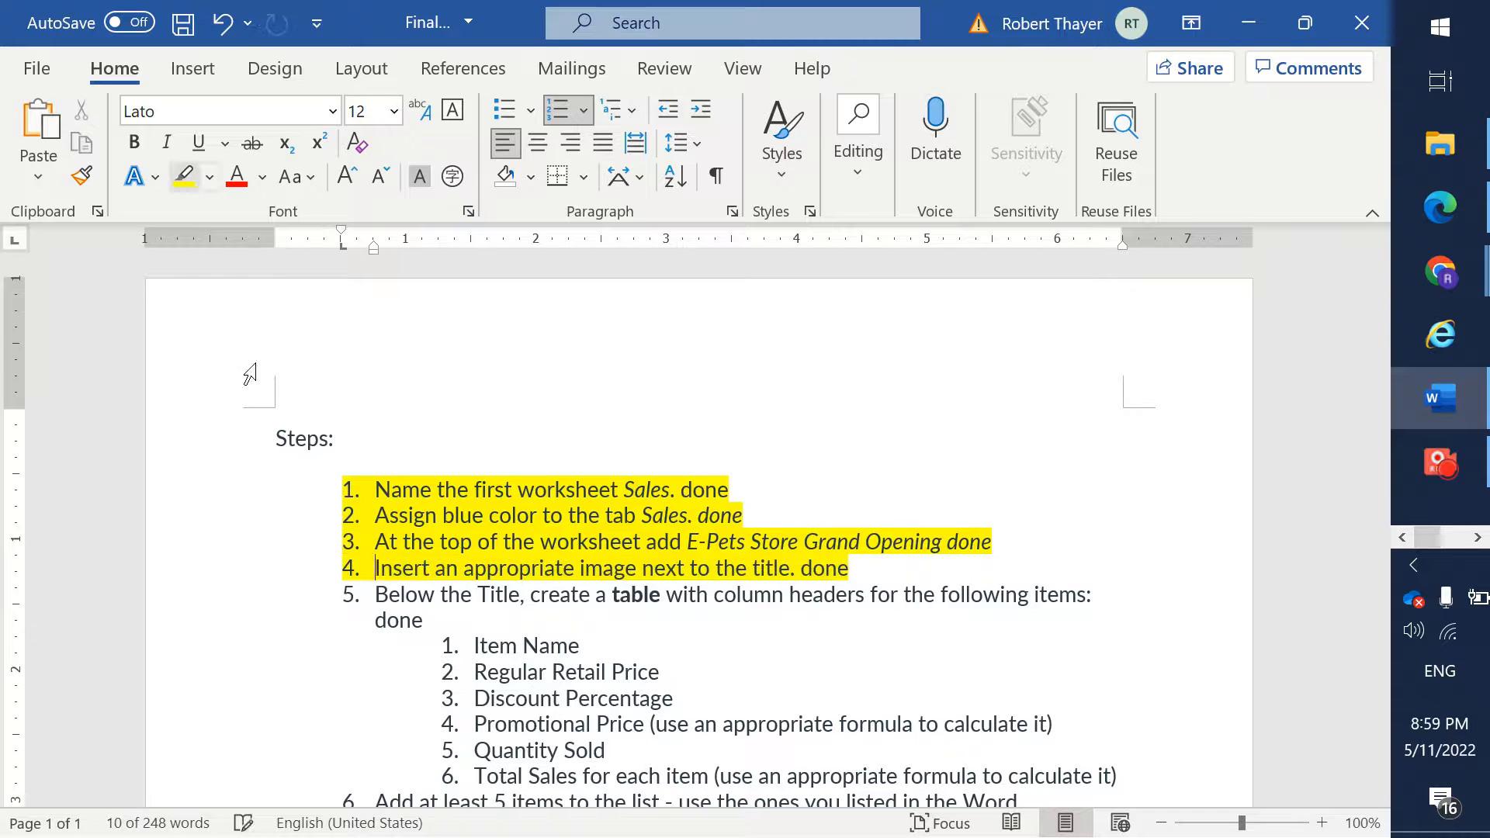
# - Read step 5 in Word, switch to Excel and format A7:G14 as a table without existing headers, using a light style with a black header row
pyautogui.click(556, 693)
pyautogui.click(478, 612)
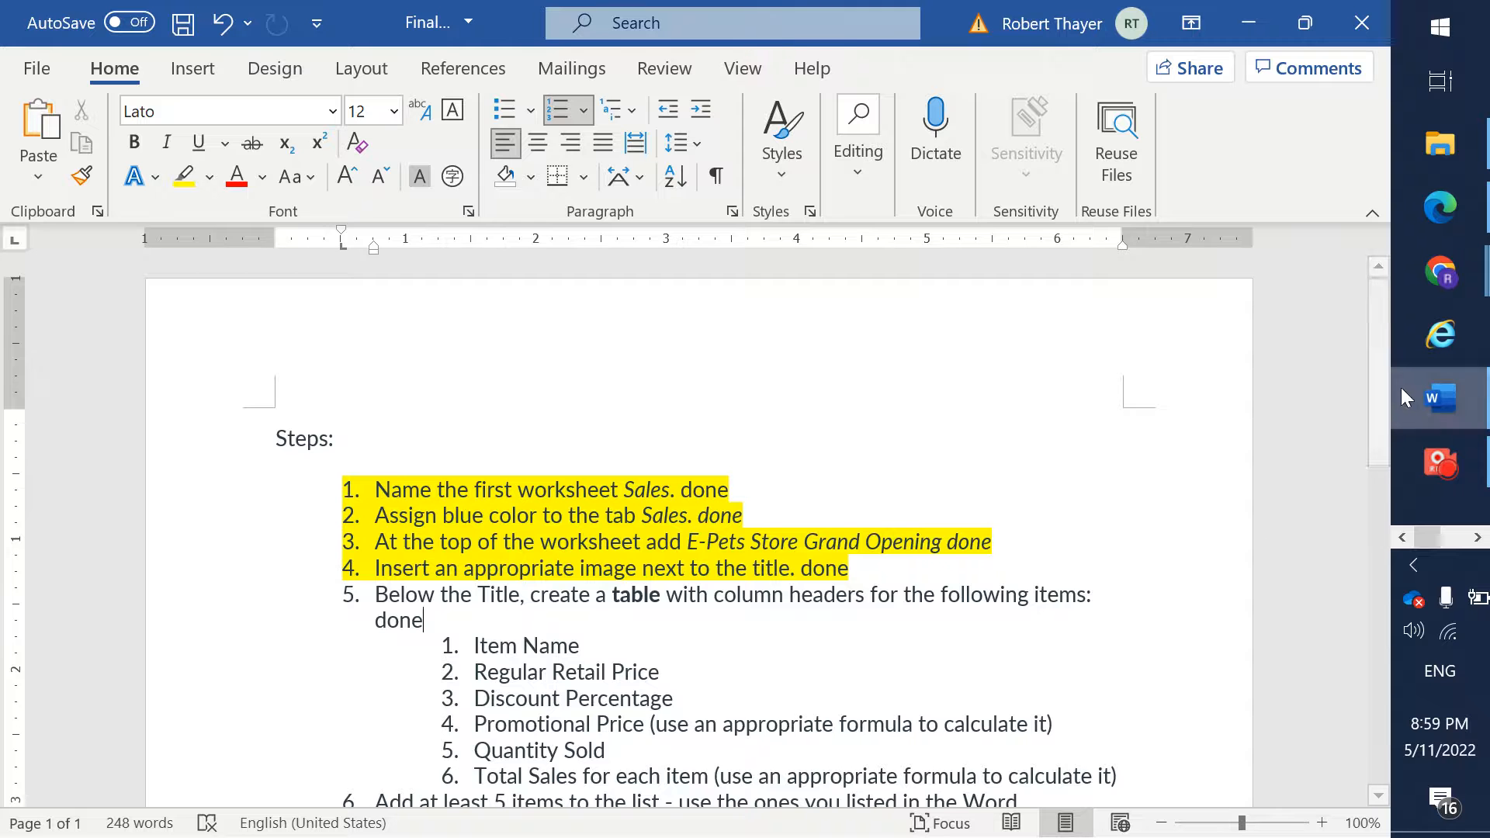
pyautogui.moveTo(1385, 384); pyautogui.dragTo(1389, 457)
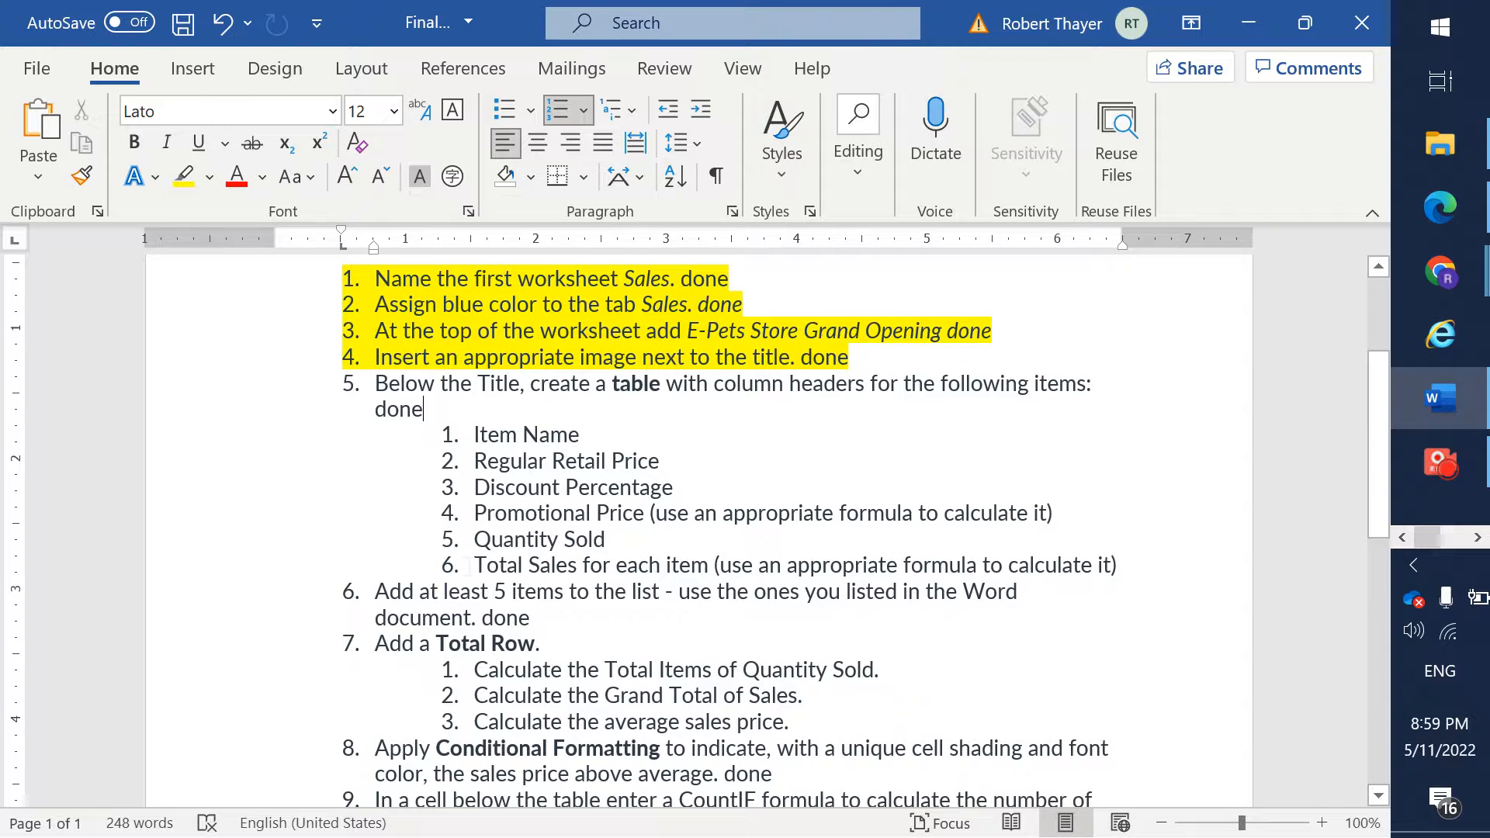
pyautogui.hotkey('alt', 'Tab')
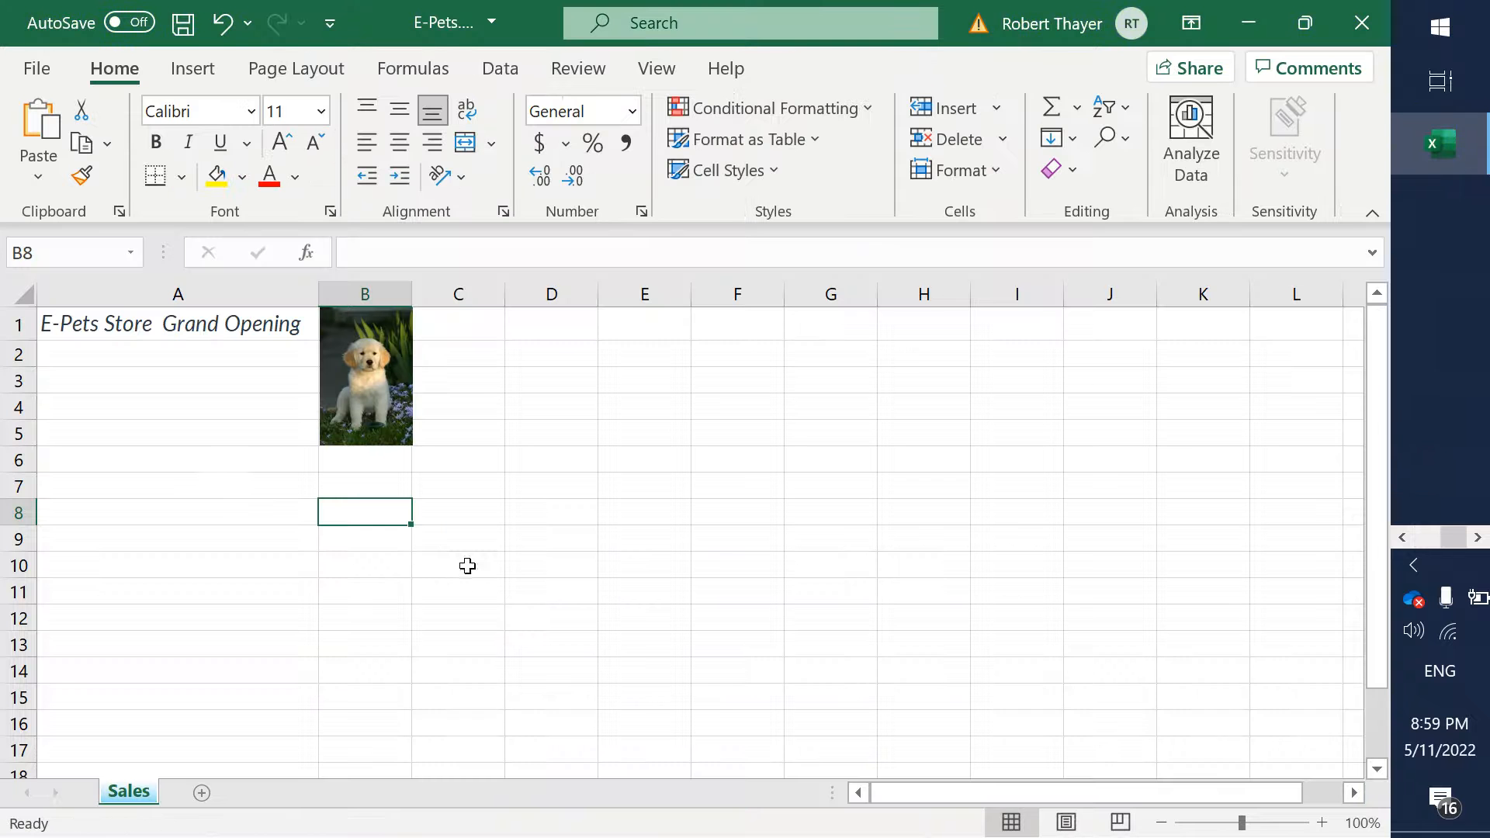
pyautogui.click(178, 484)
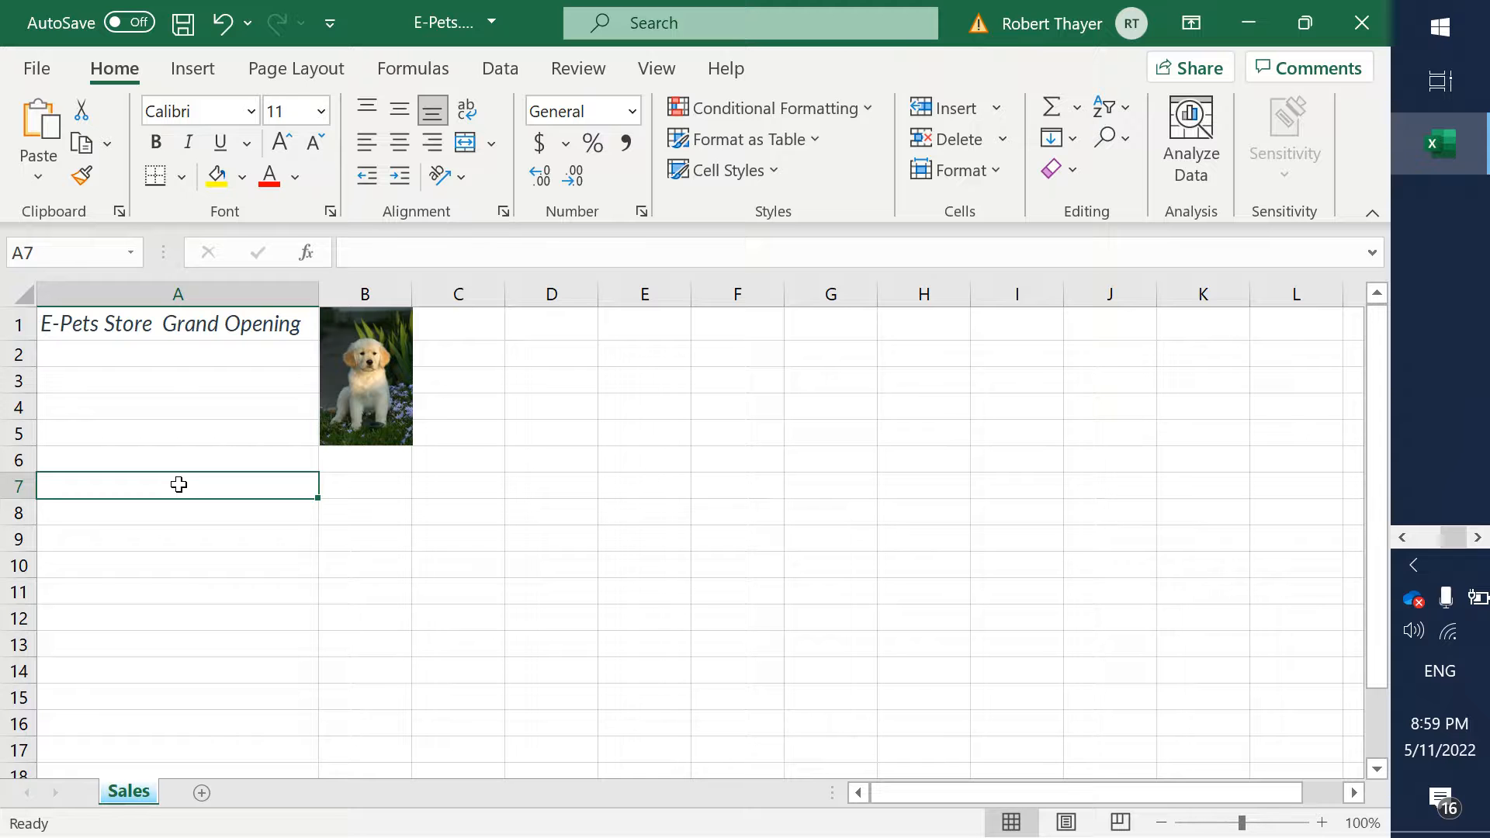
pyautogui.moveTo(244, 484); pyautogui.dragTo(835, 649)
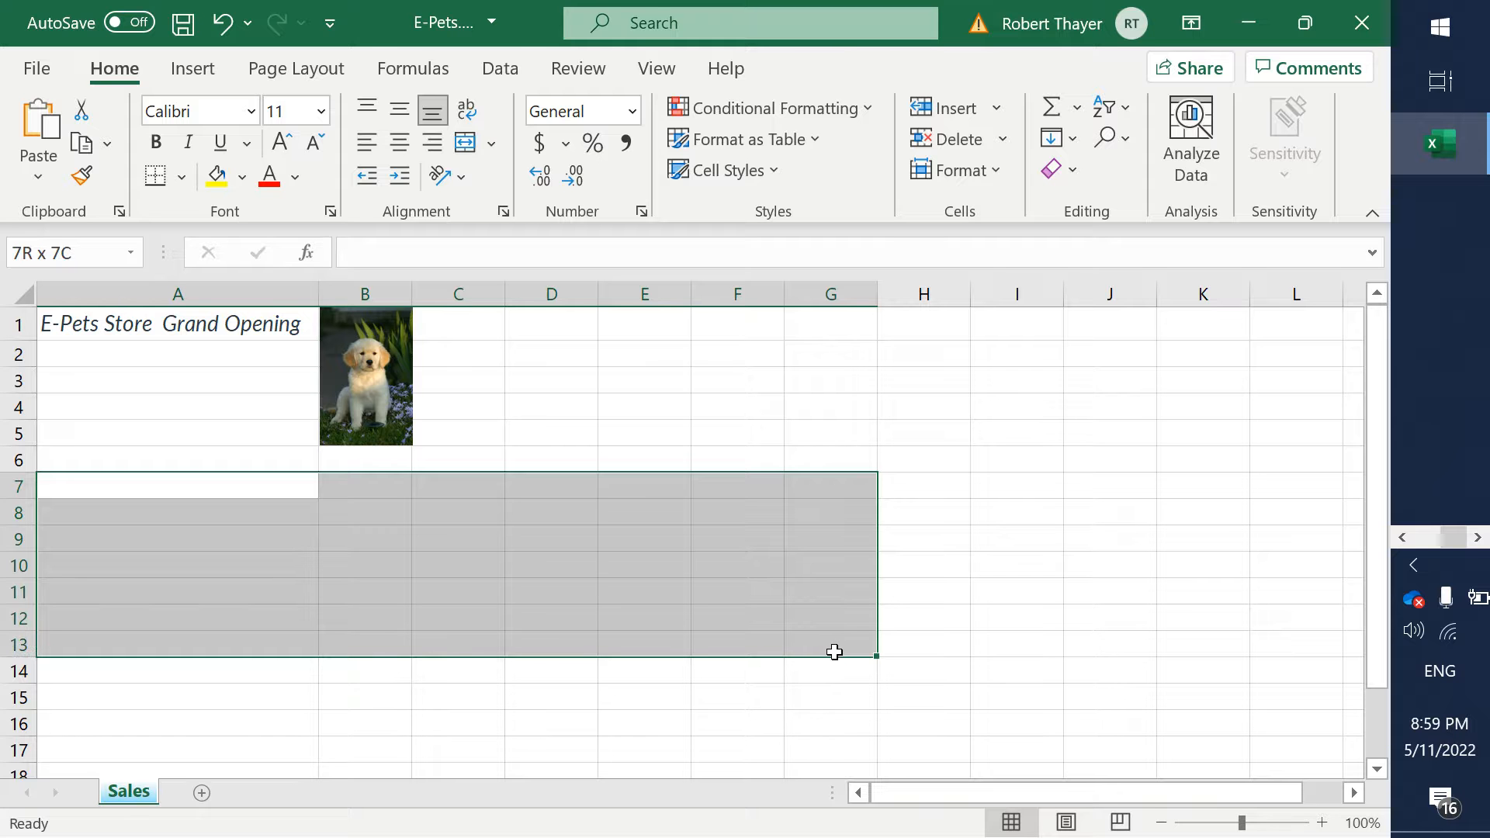
pyautogui.moveTo(835, 656); pyautogui.dragTo(831, 666)
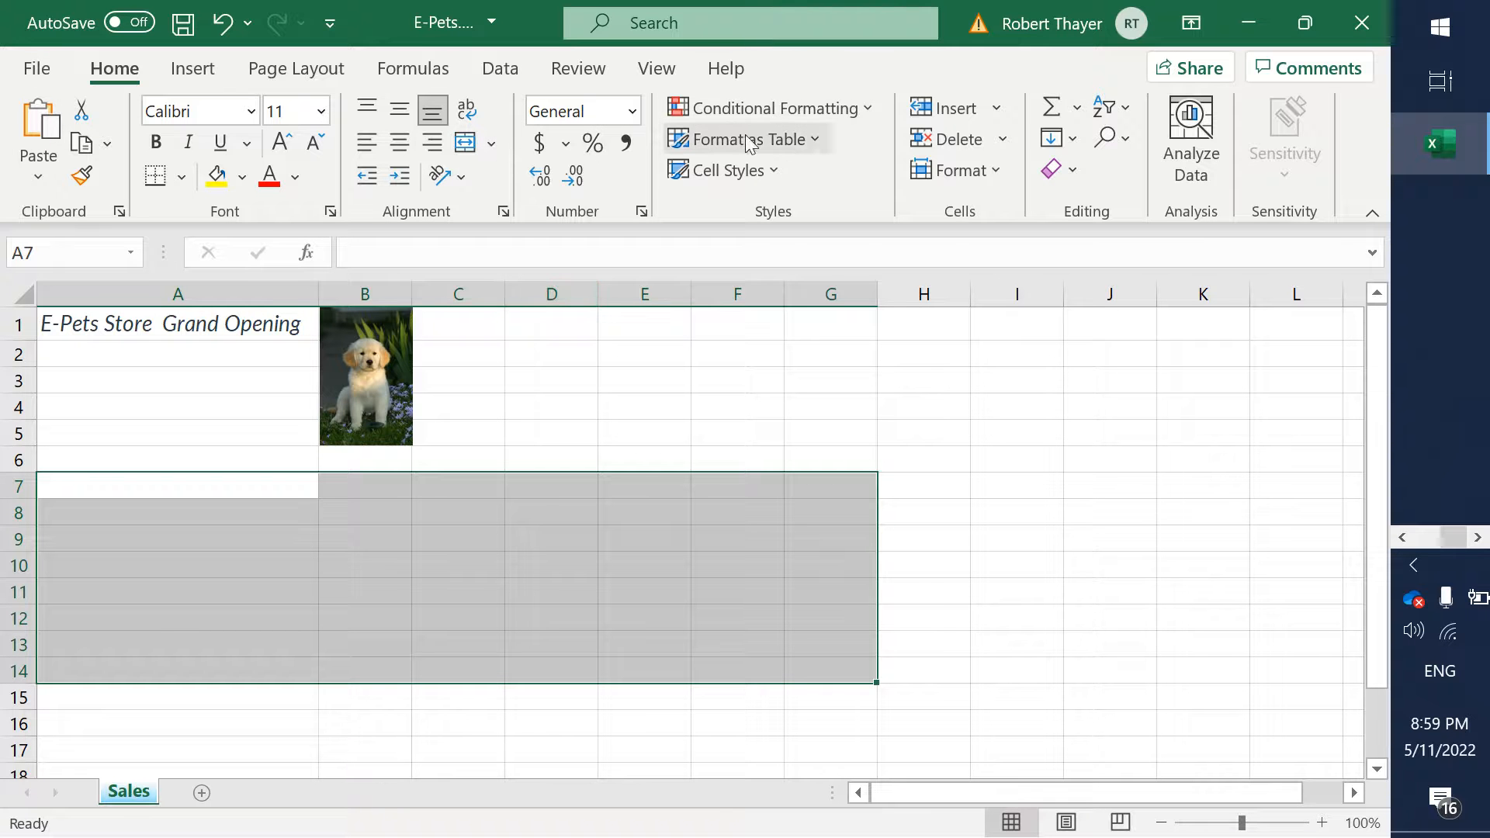
pyautogui.click(804, 143)
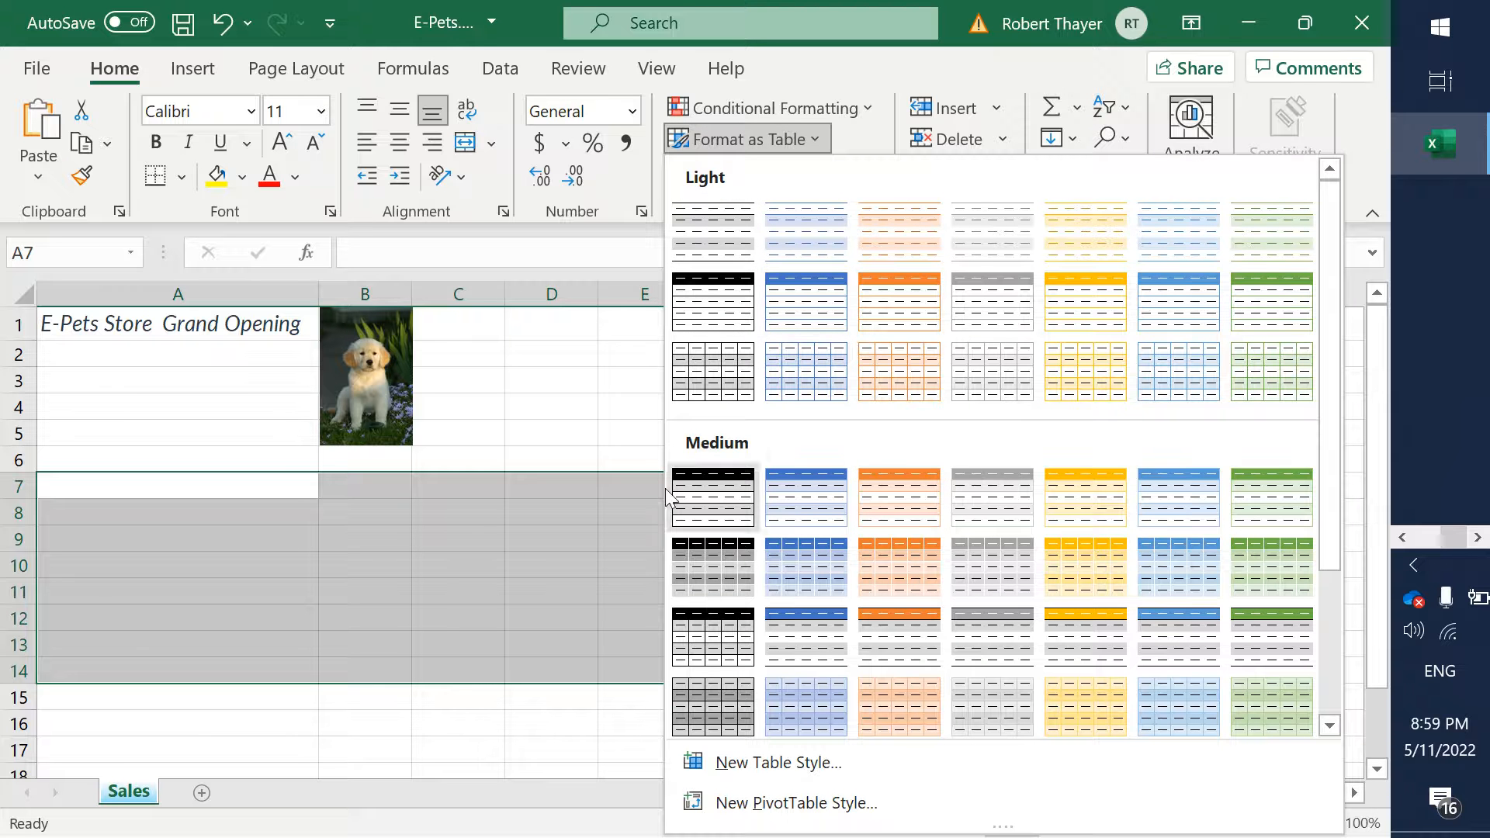
pyautogui.click(704, 290)
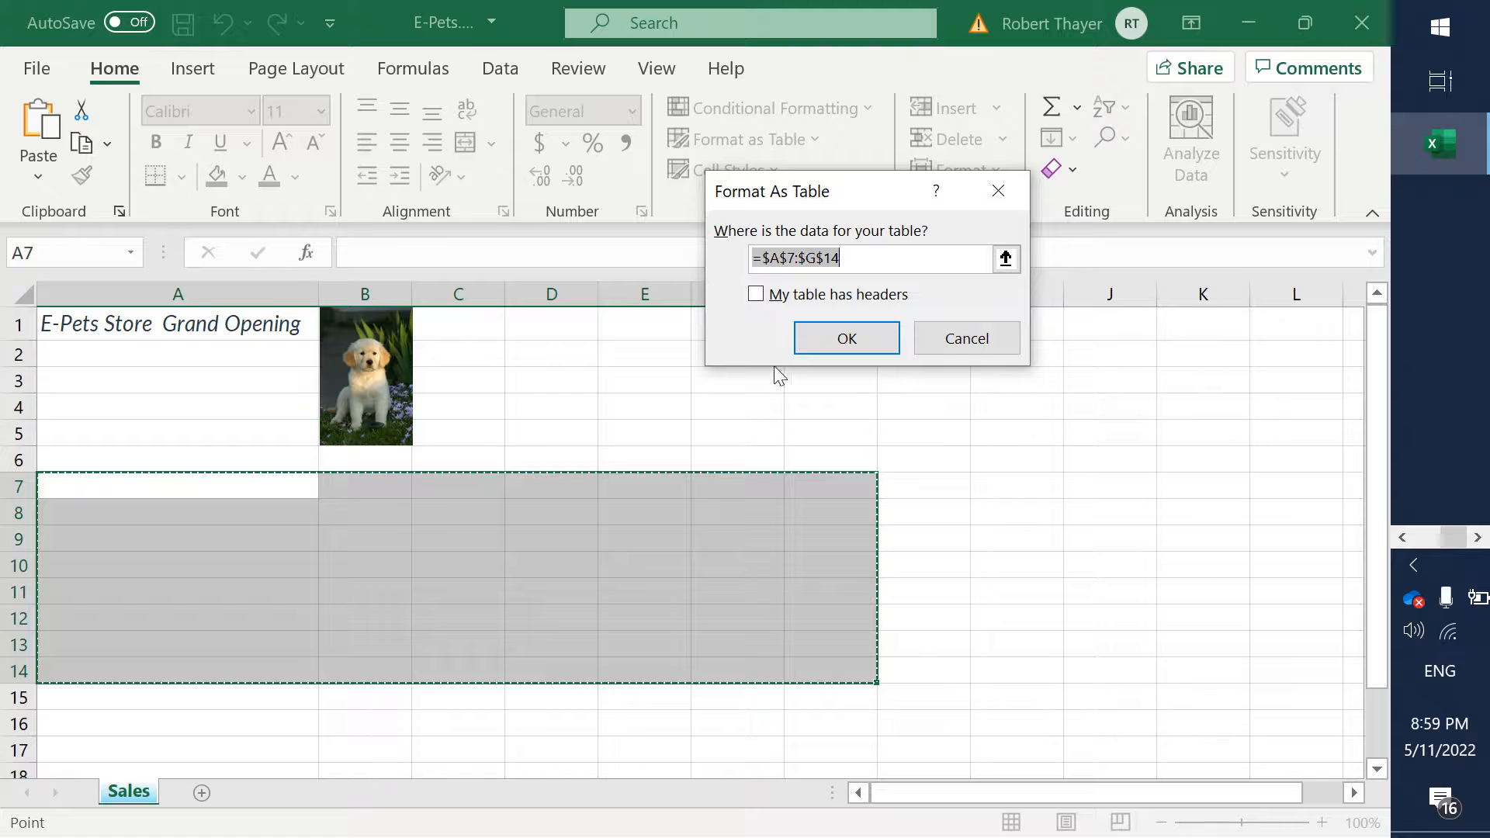
pyautogui.click(847, 339)
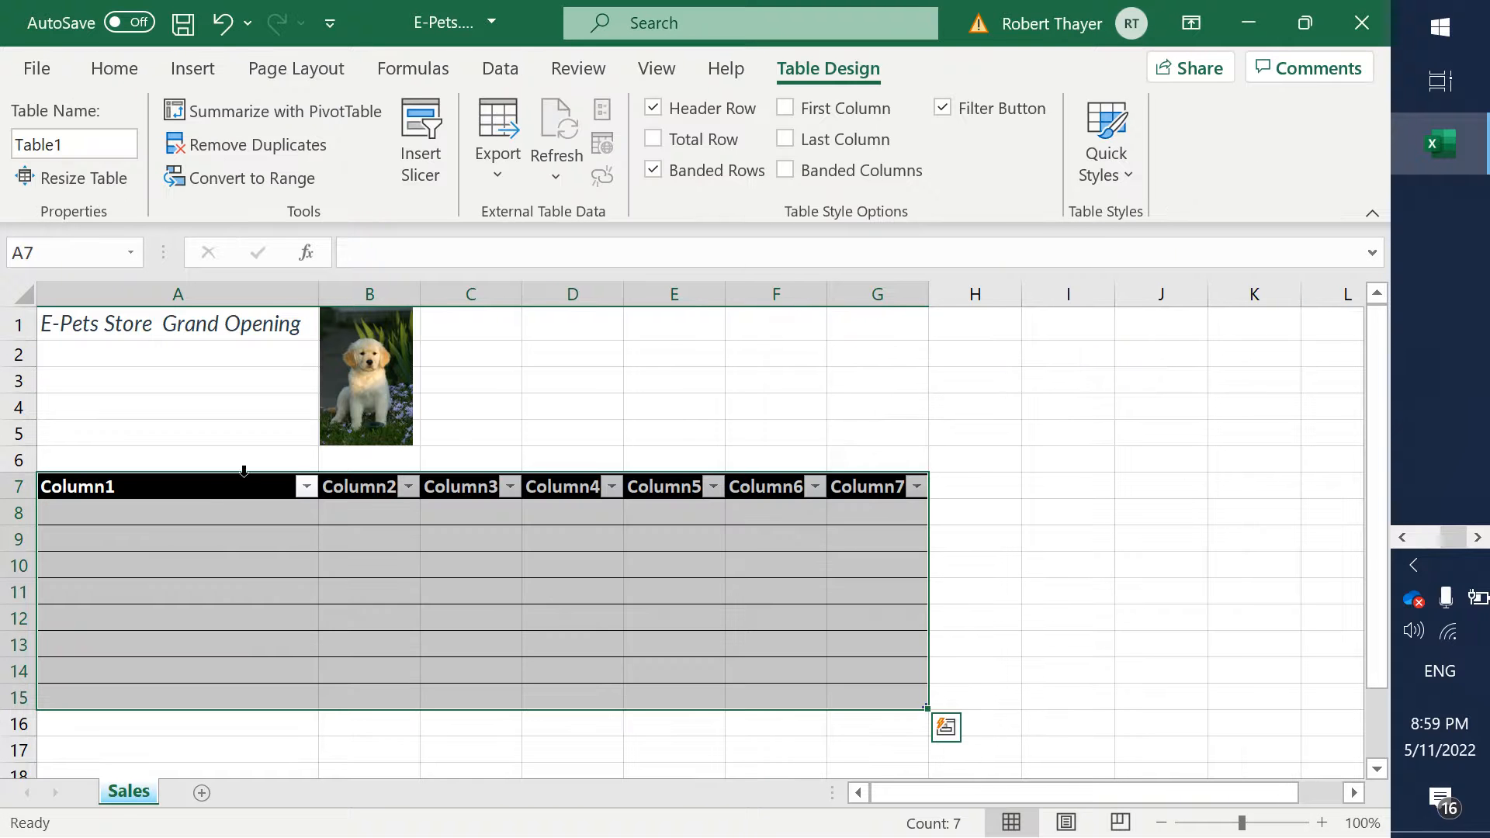
# - Check the first column header in the Word steps and enter Item Name in cell A7 of the Excel table
pyautogui.click(221, 506)
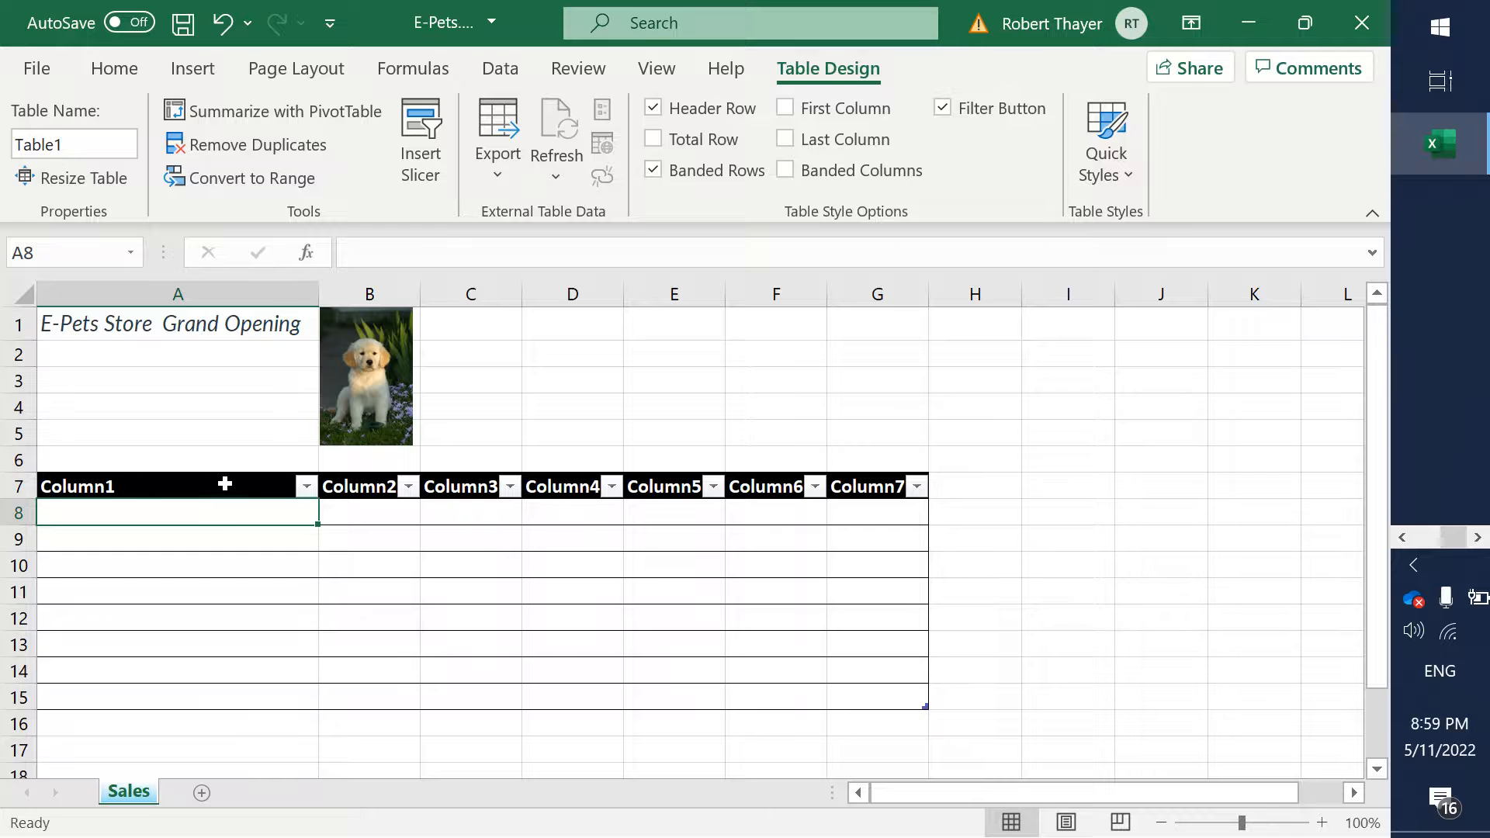
pyautogui.click(225, 484)
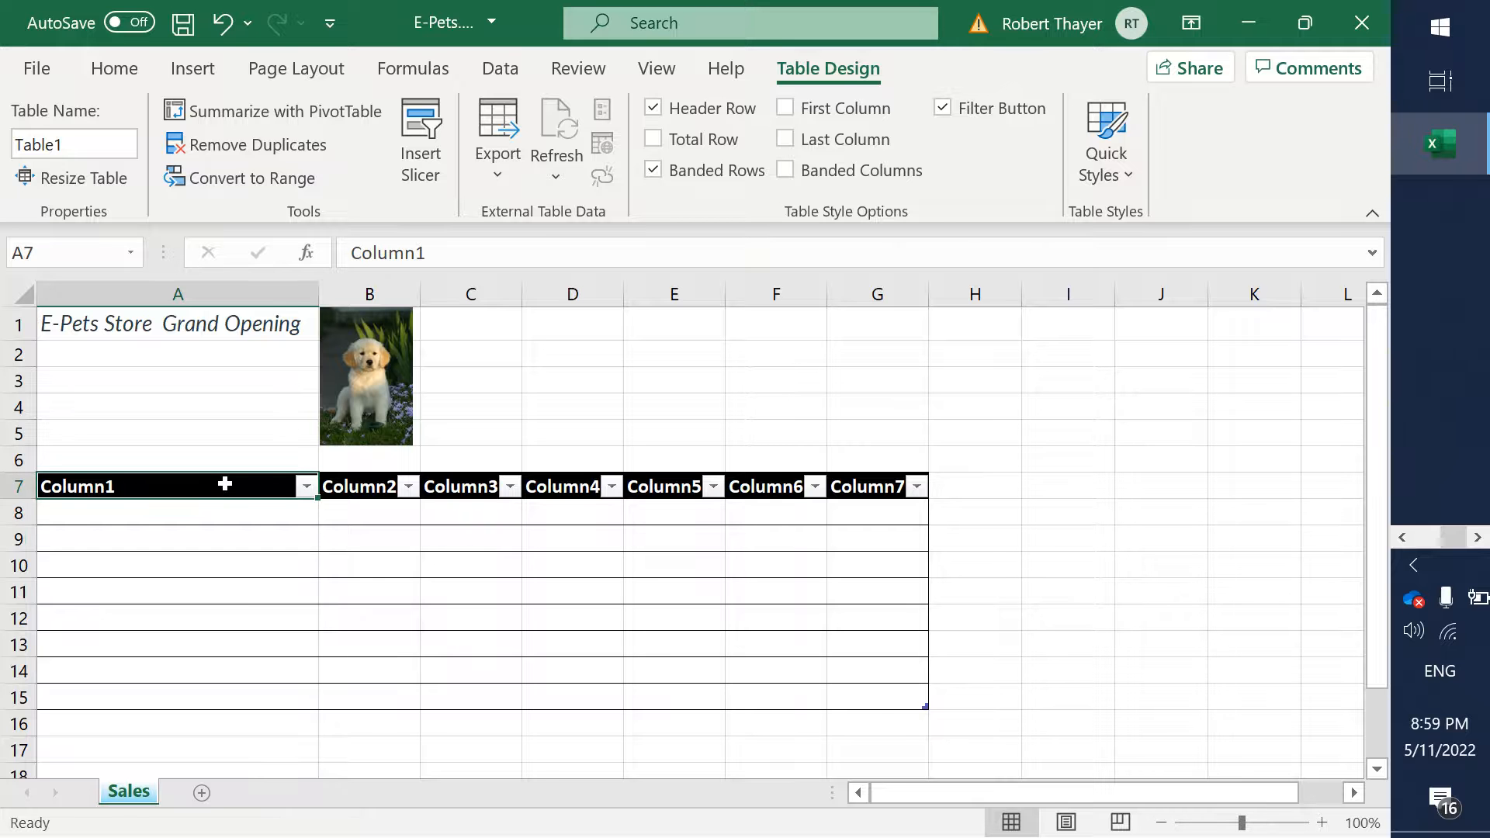
pyautogui.hotkey('alt', 'Tab')
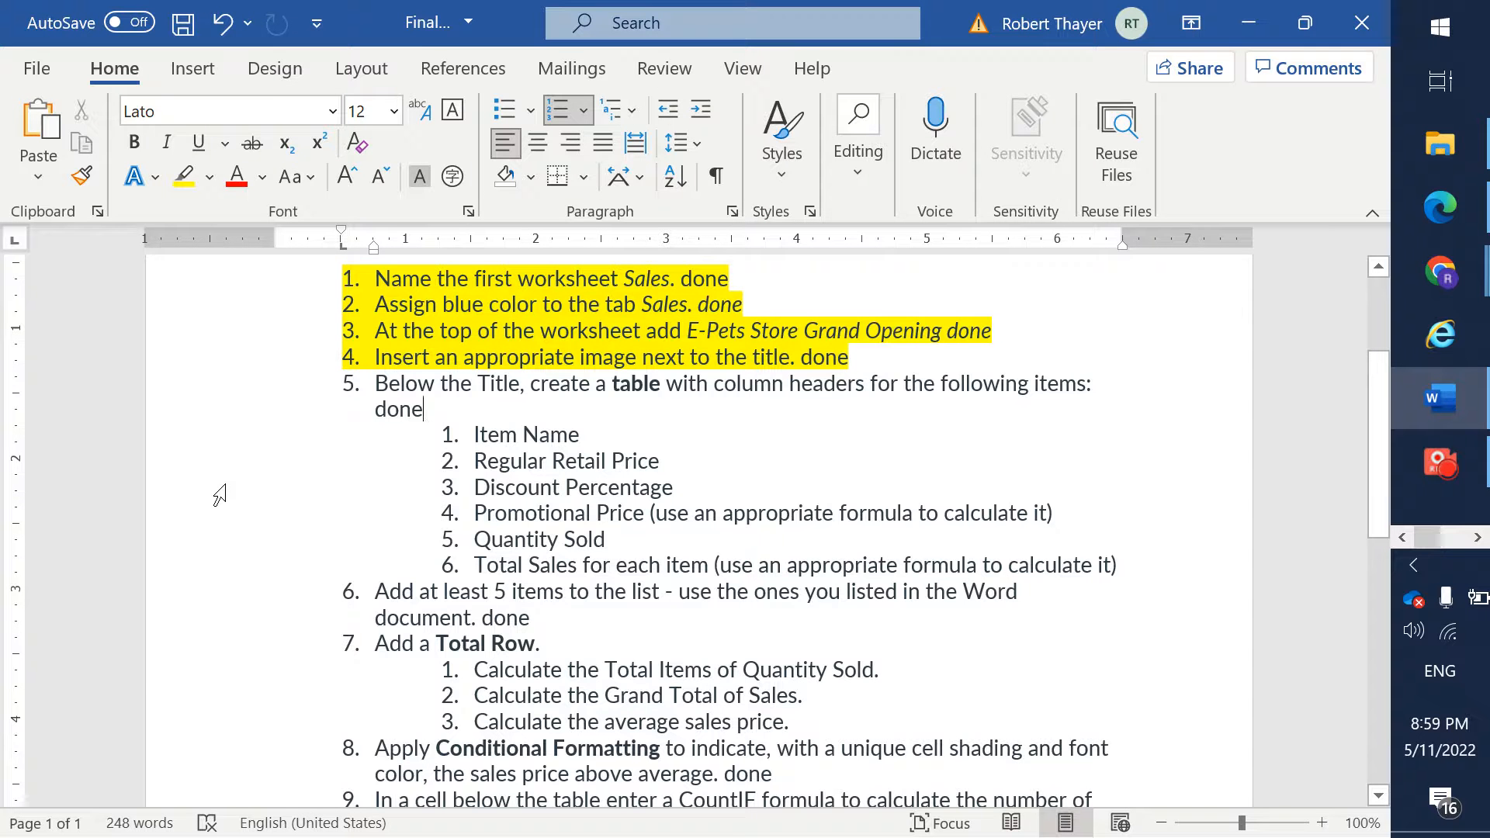
pyautogui.hotkey('alt', 'Tab')
pyautogui.write('Ite')
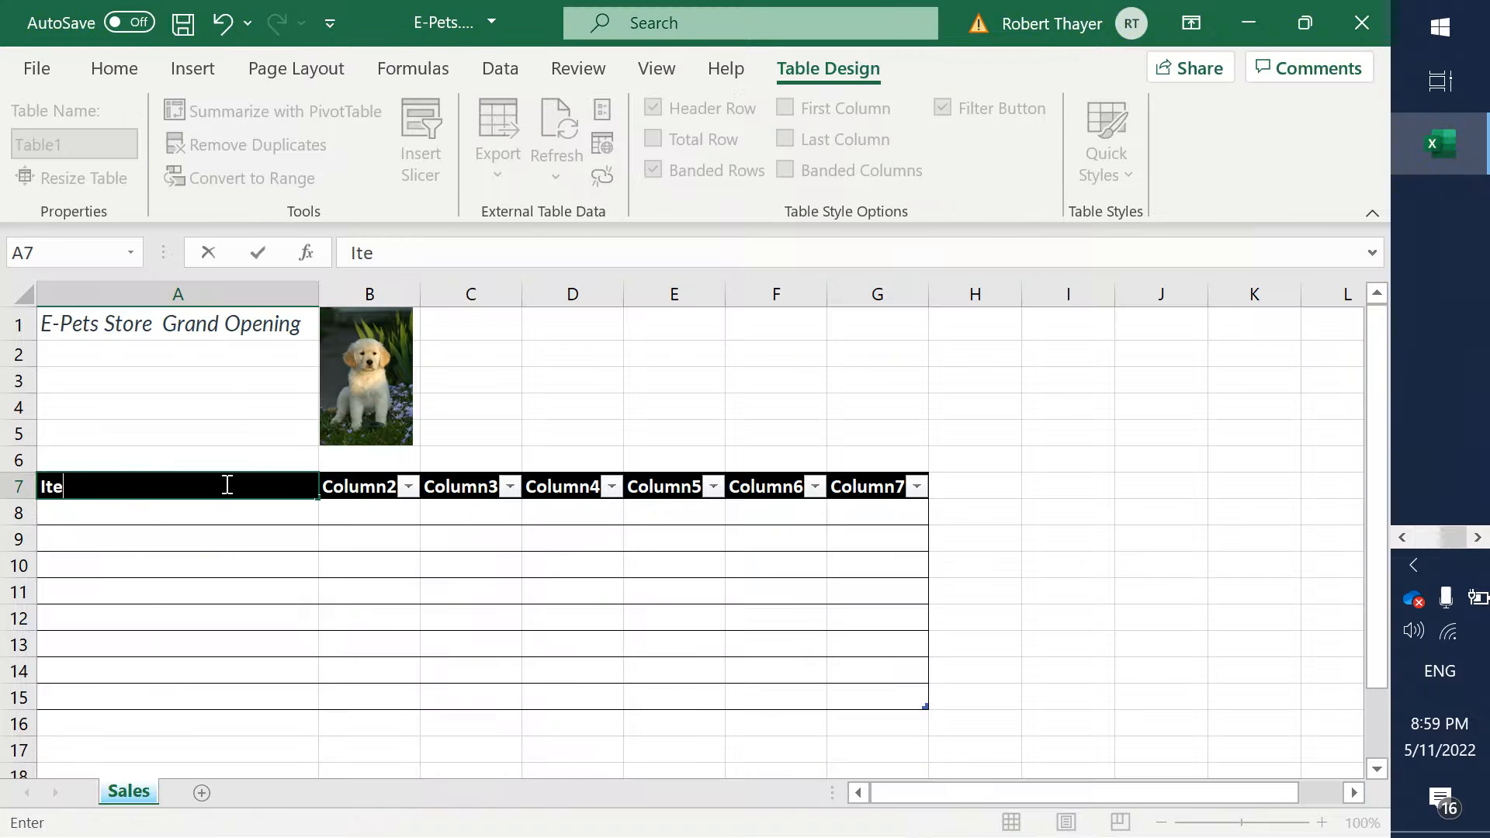
pyautogui.write('m Name')
pyautogui.press('Tab')
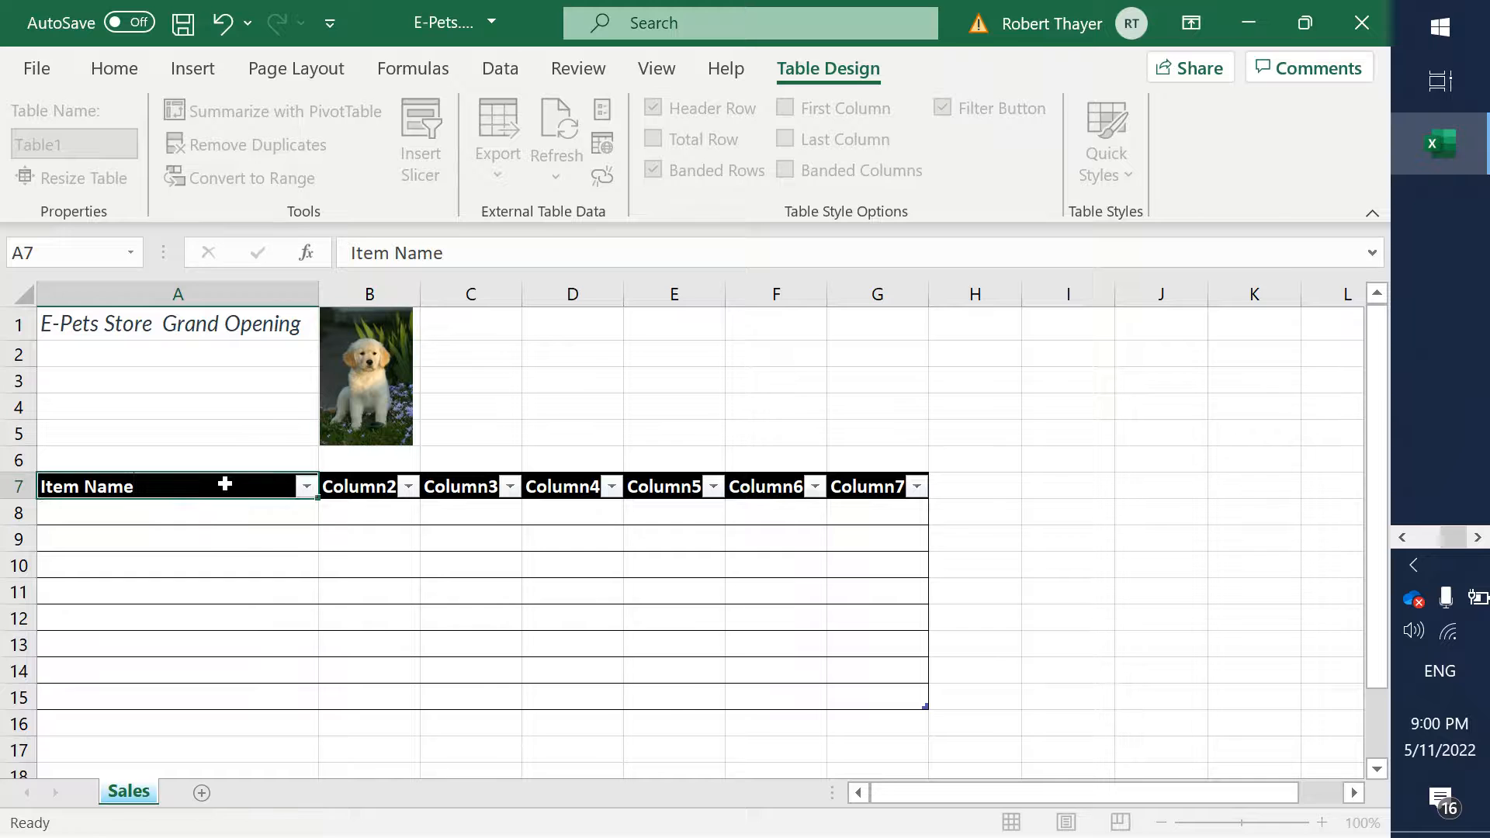
# - Check the second header in the Word steps and enter Regular Retail Price in cell B7 of the Excel table
pyautogui.hotkey('alt', 'Tab')
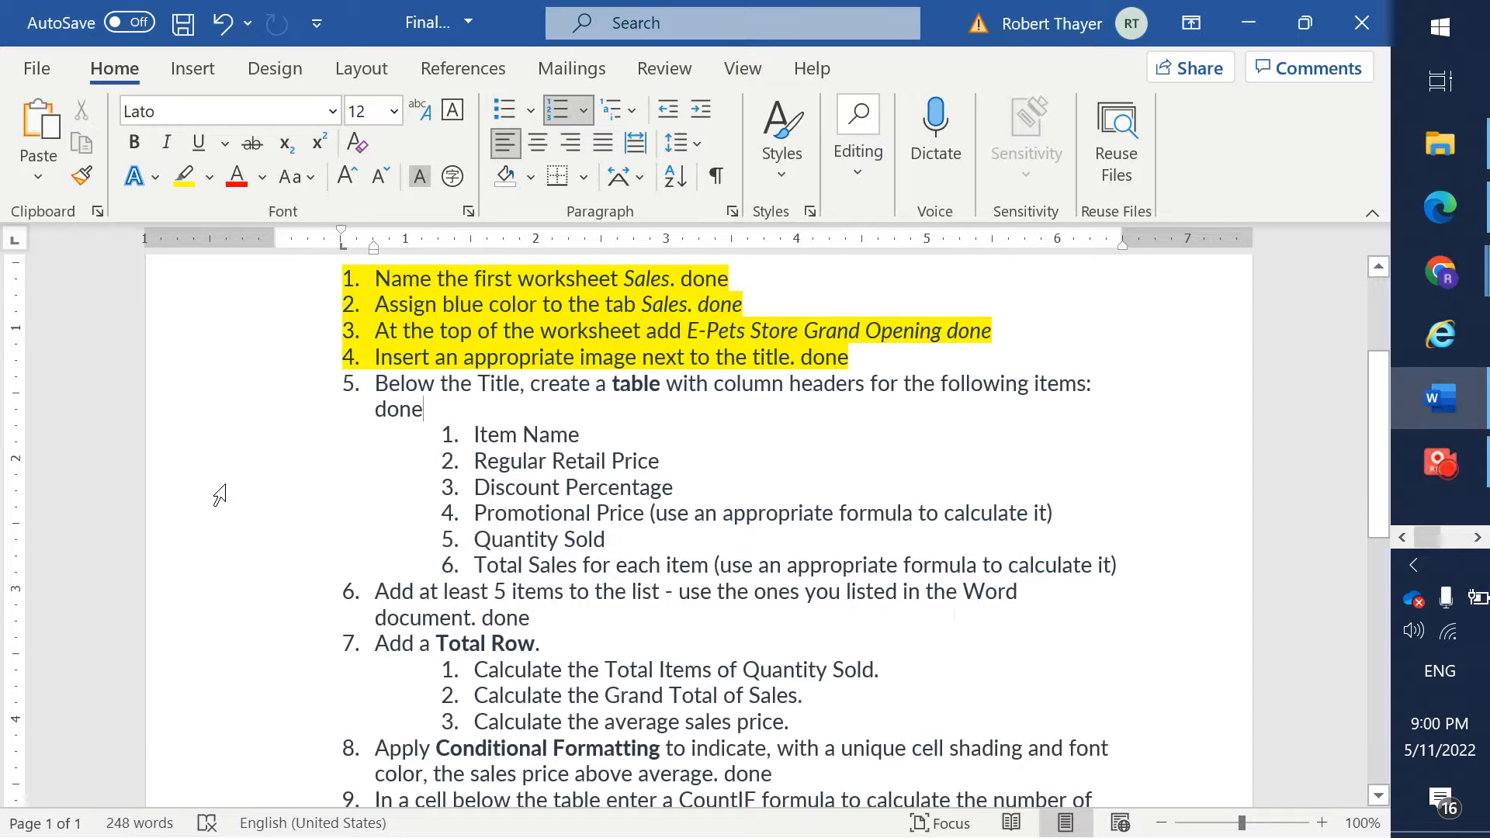
pyautogui.hotkey('alt', 'Tab')
pyautogui.write('REgula')
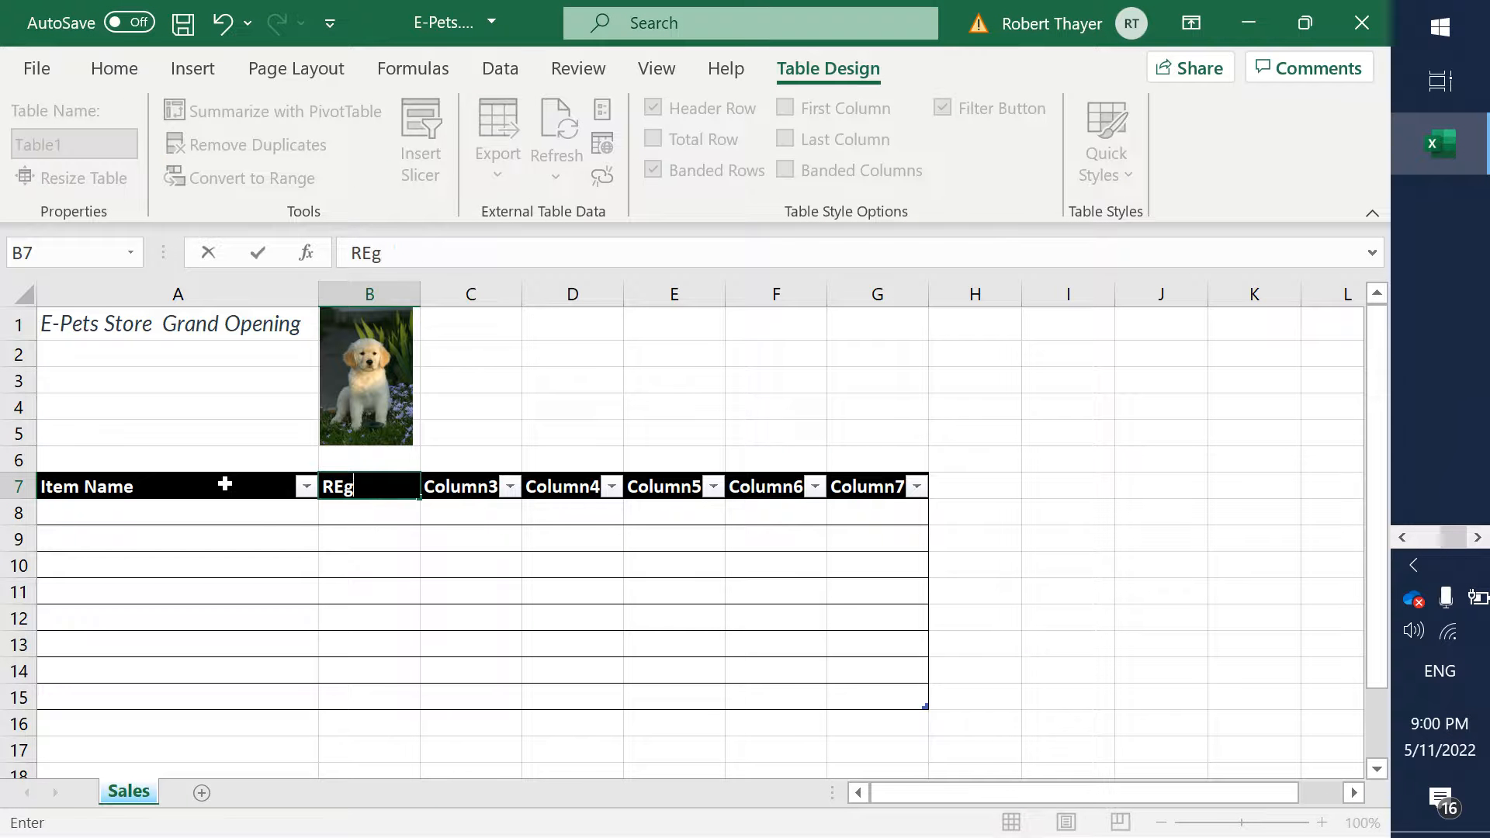
pyautogui.press('BackSpace')
pyautogui.press('BackSpace')
pyautogui.press('BackSpace')
pyautogui.press('BackSpace')
pyautogui.press('BackSpace')
pyautogui.write('egular Retail ')
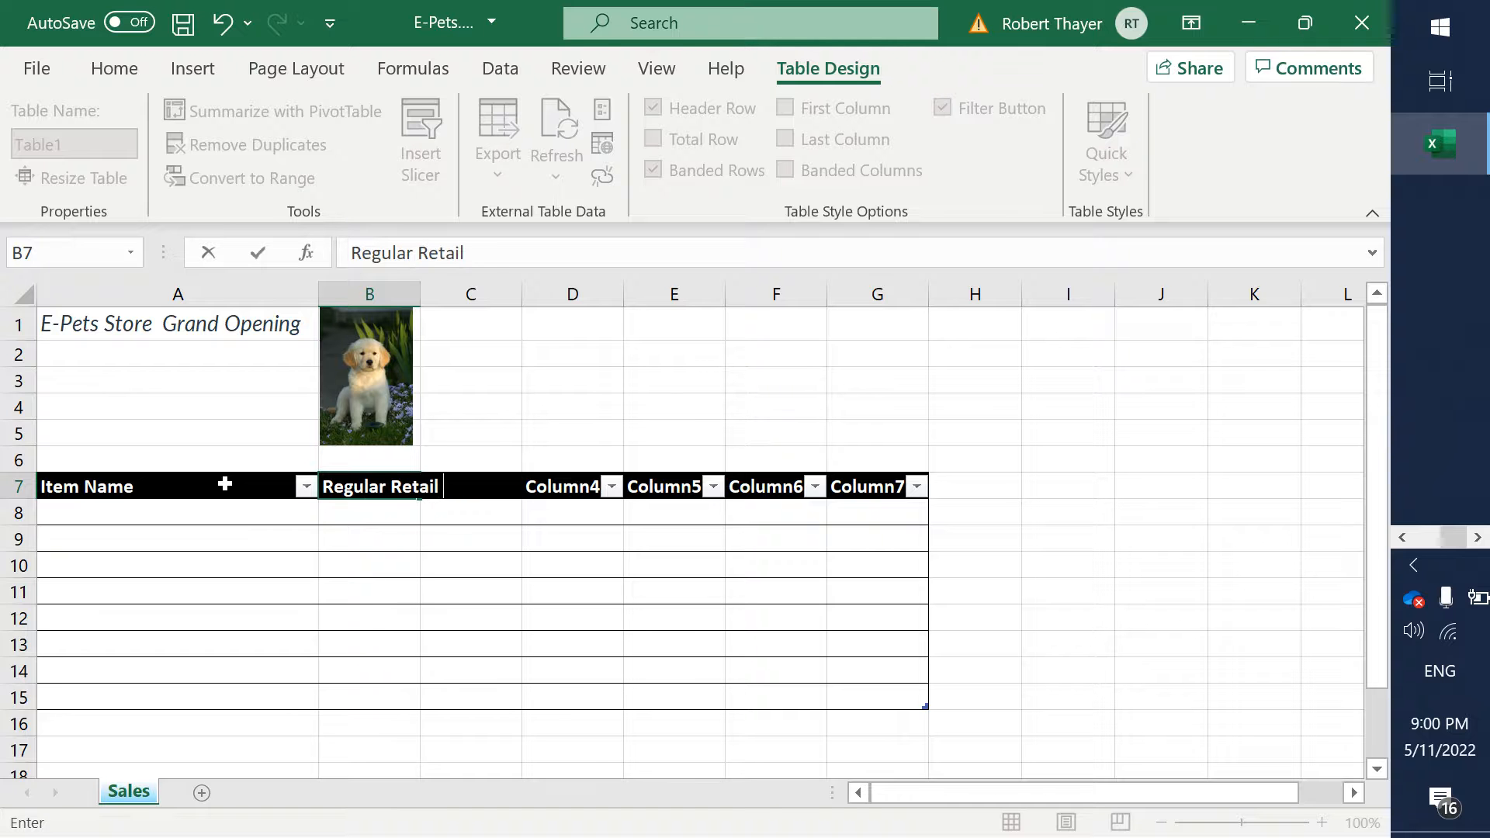
pyautogui.write('Price')
pyautogui.press('Tab')
# - Check the third header in the Word steps and enter Discount Percentage in cell C7 of the Excel table
pyautogui.hotkey('alt', 'Tab')
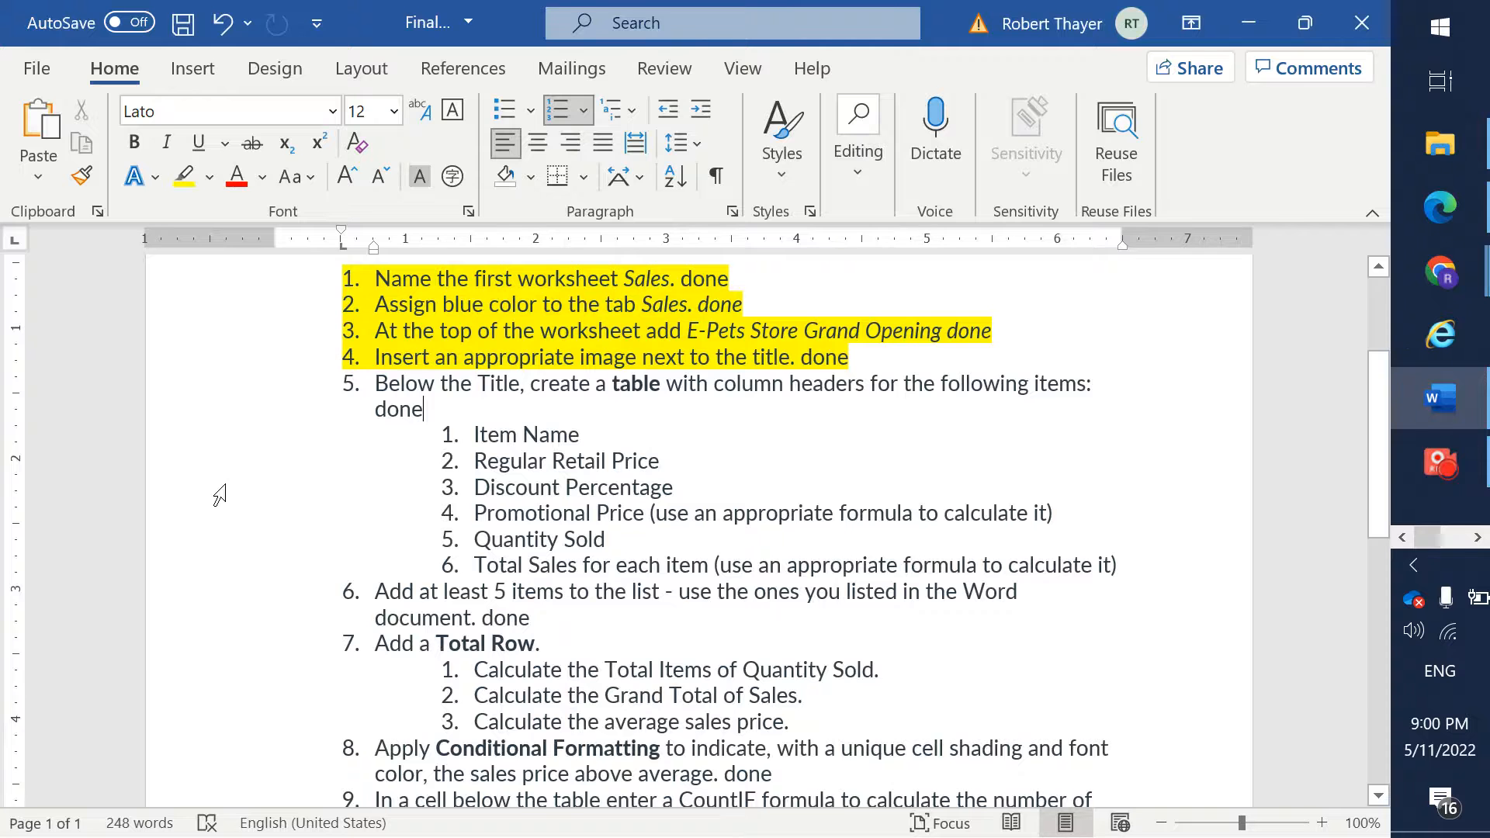
pyautogui.hotkey('alt', 'Tab')
pyautogui.write('D')
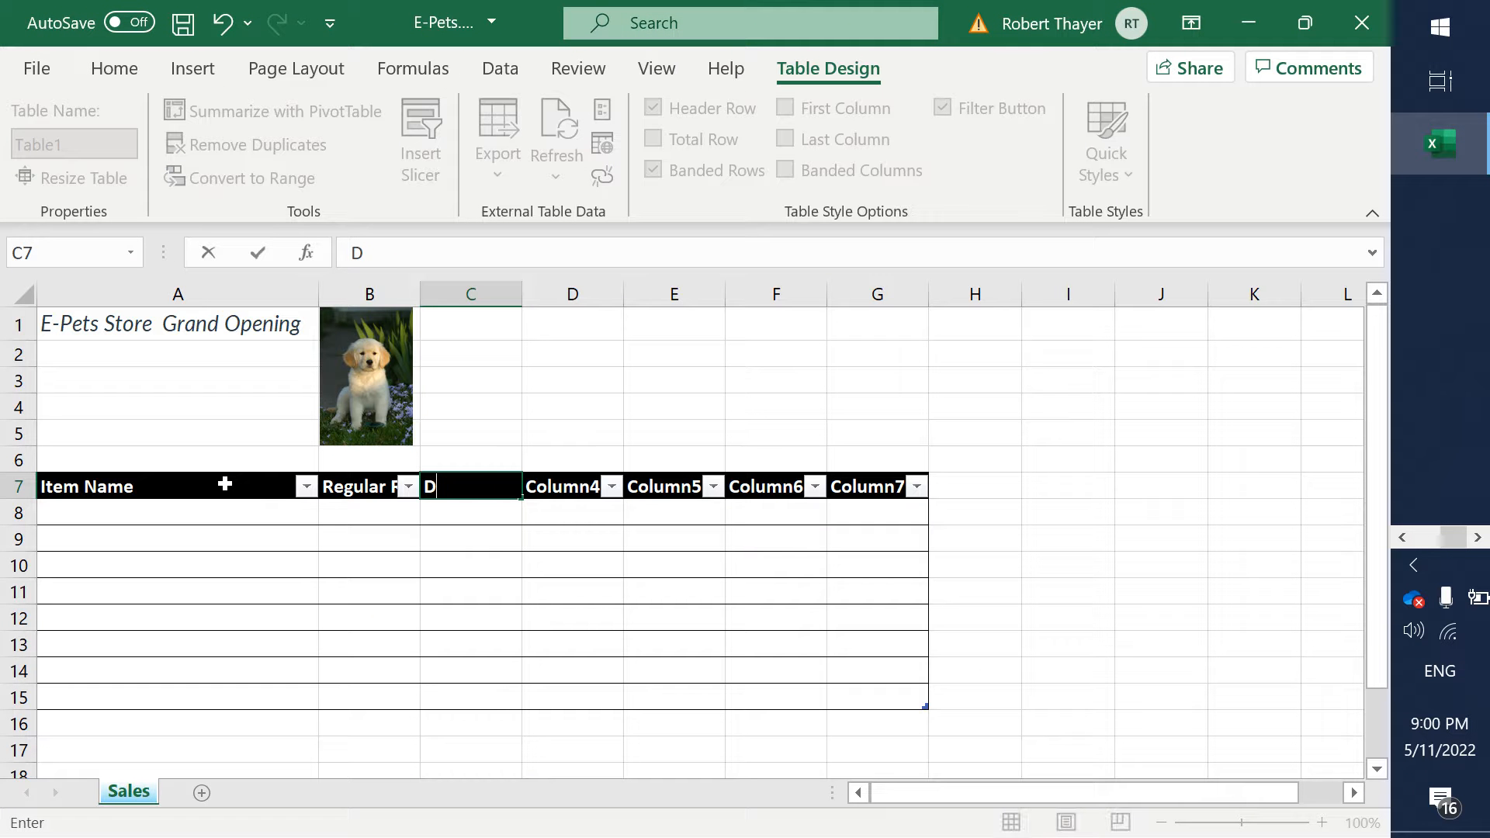
pyautogui.write('iscount')
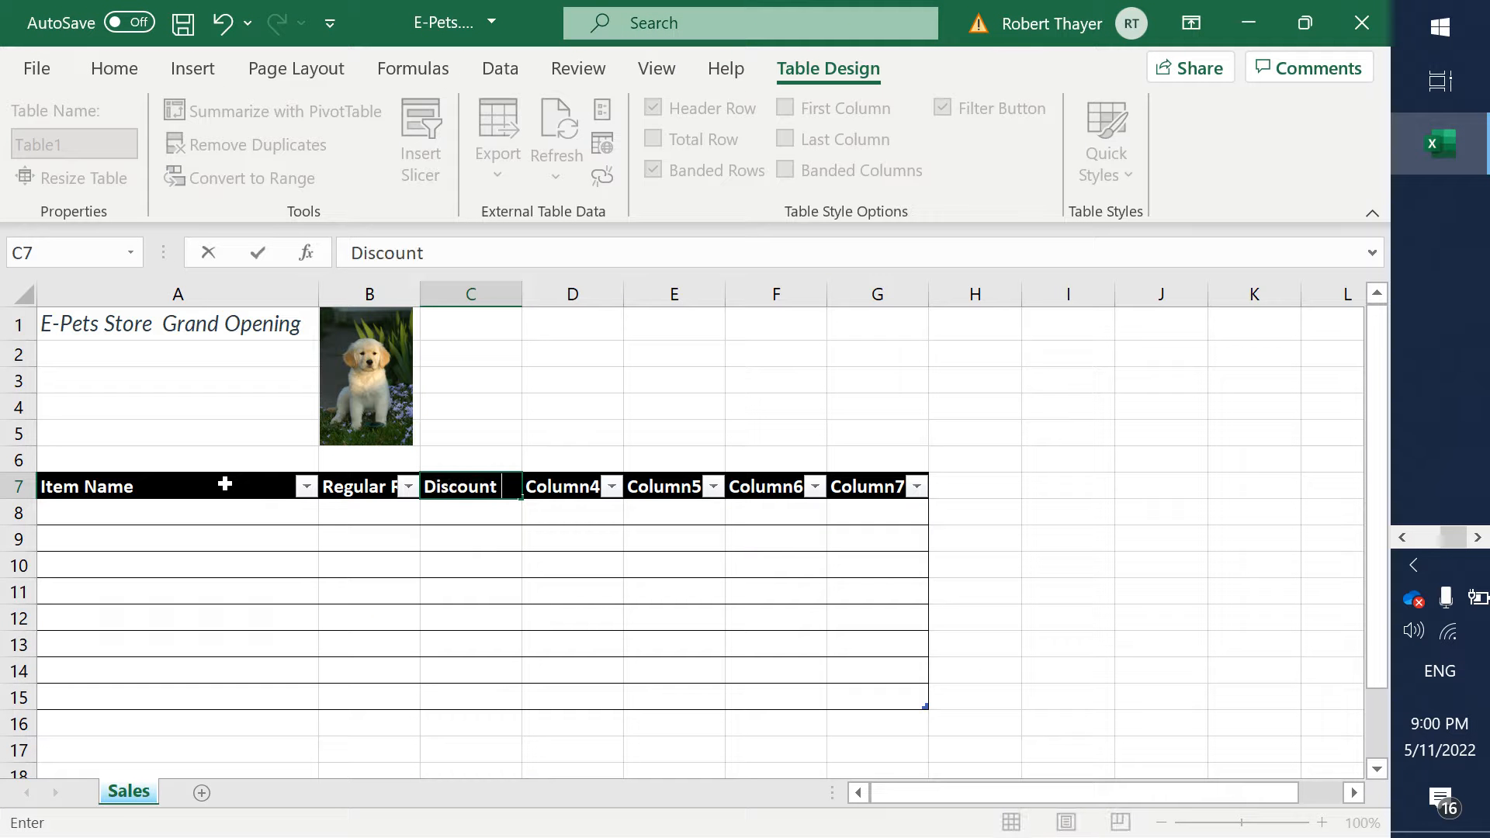
pyautogui.write(' Percentage')
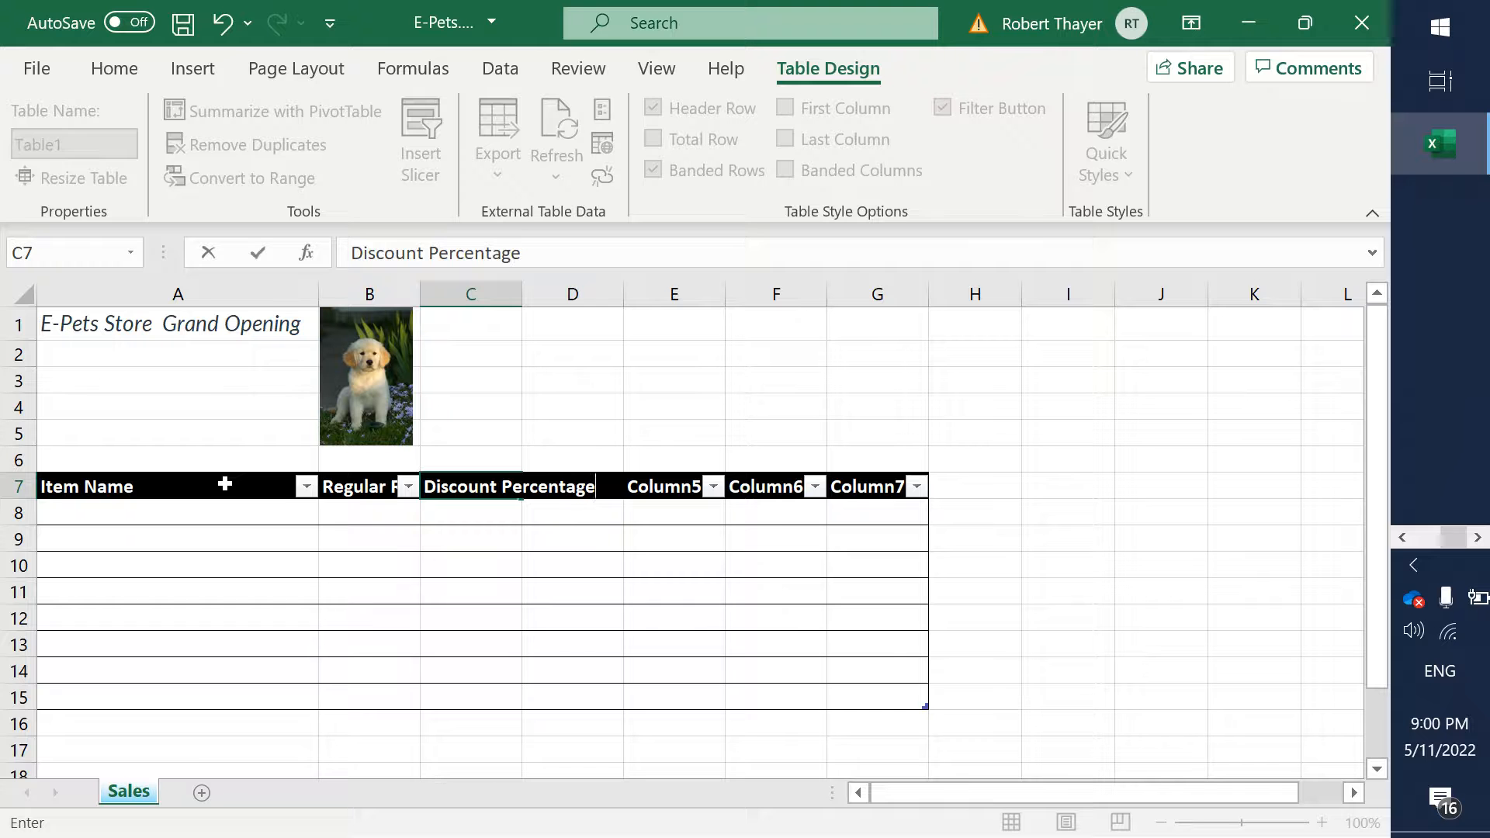
pyautogui.press('Tab')
# - Check the fourth header in the Word steps and enter Promotional Price in cell D7 of the Excel table
pyautogui.hotkey('alt', 'Tab')
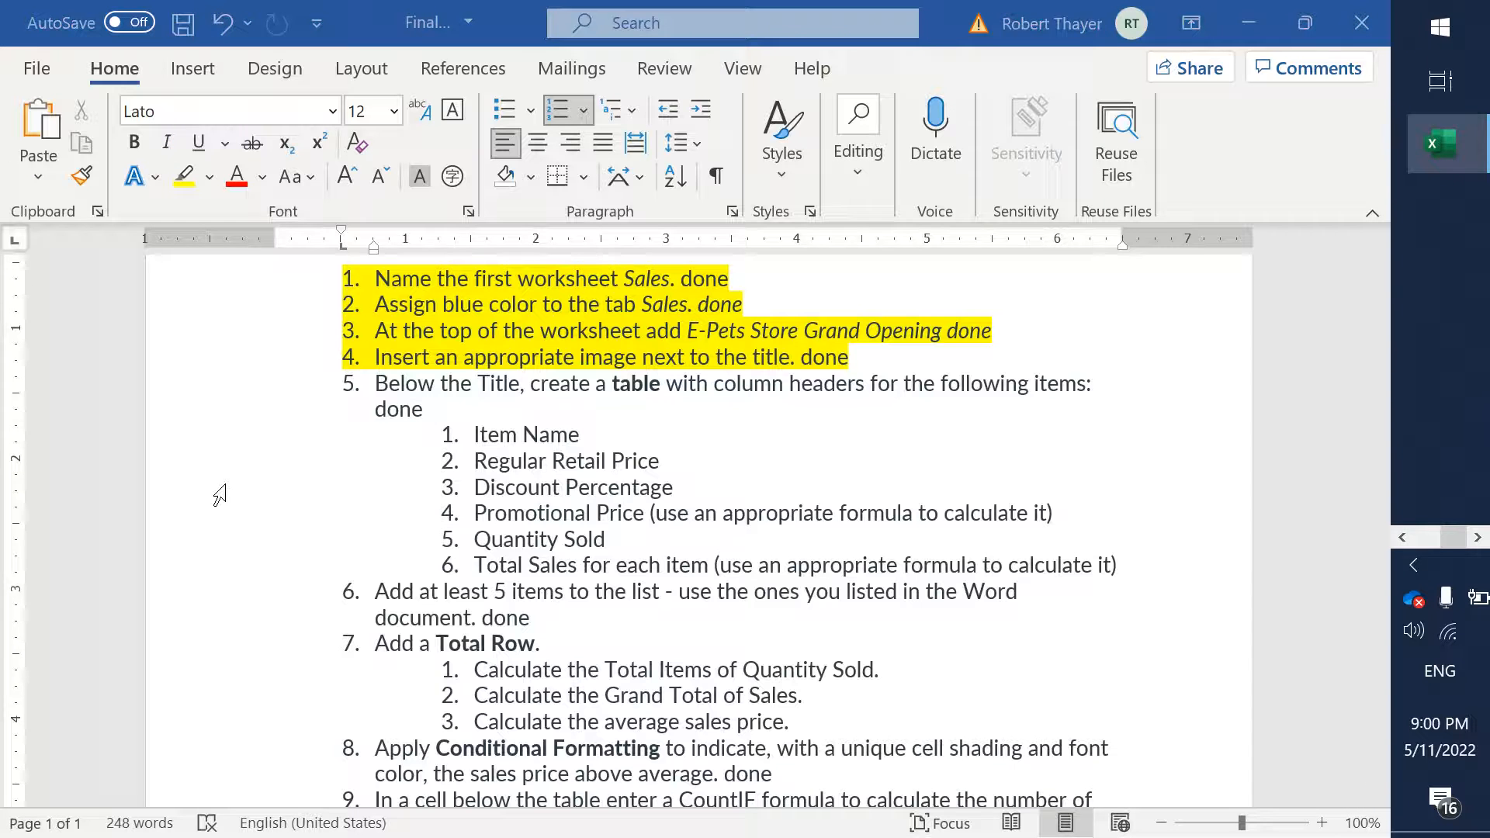
pyautogui.hotkey('alt', 'Tab')
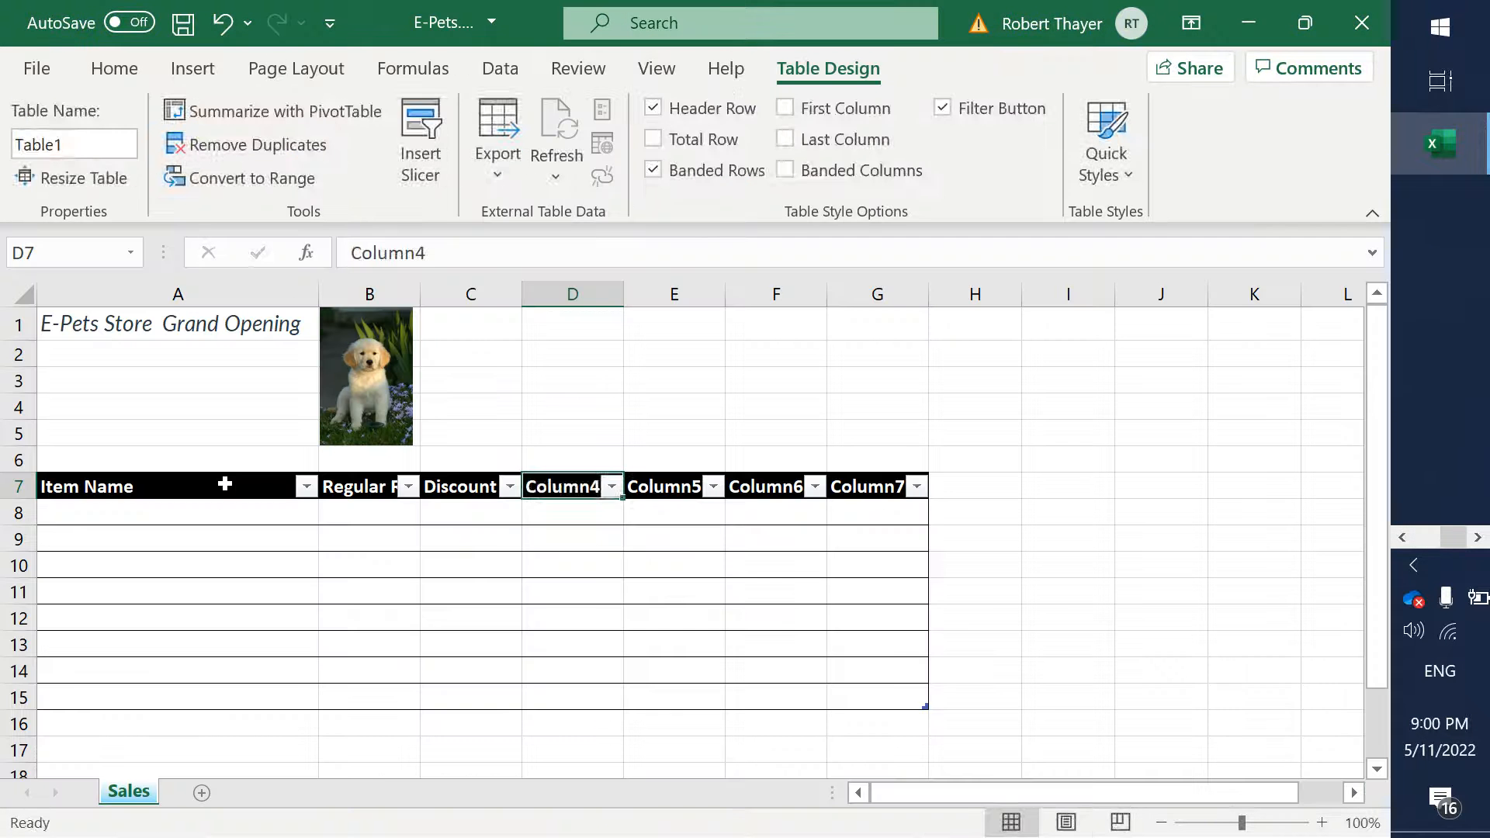
pyautogui.write('Promotion')
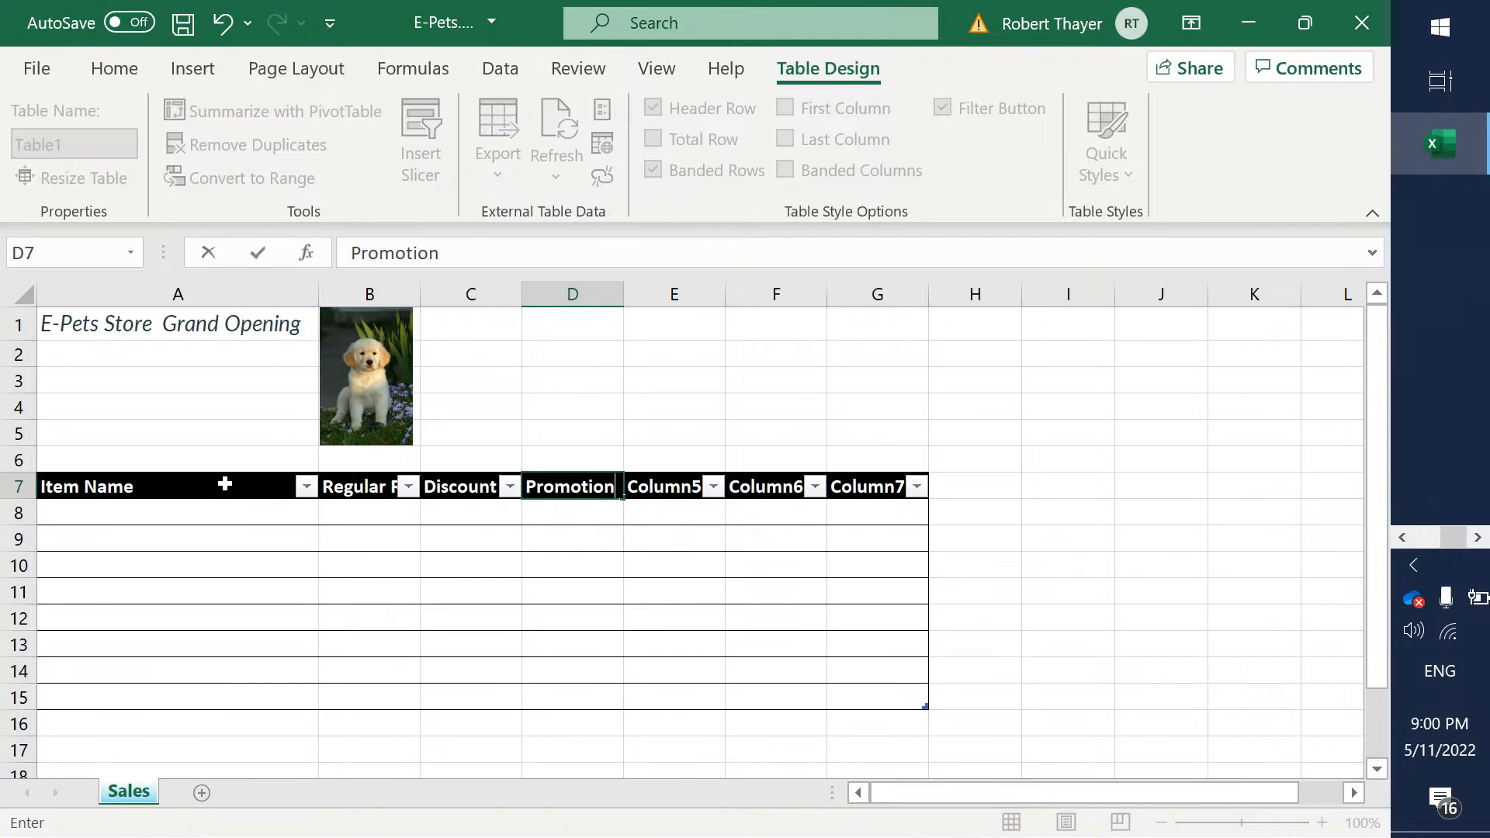
pyautogui.write('a')
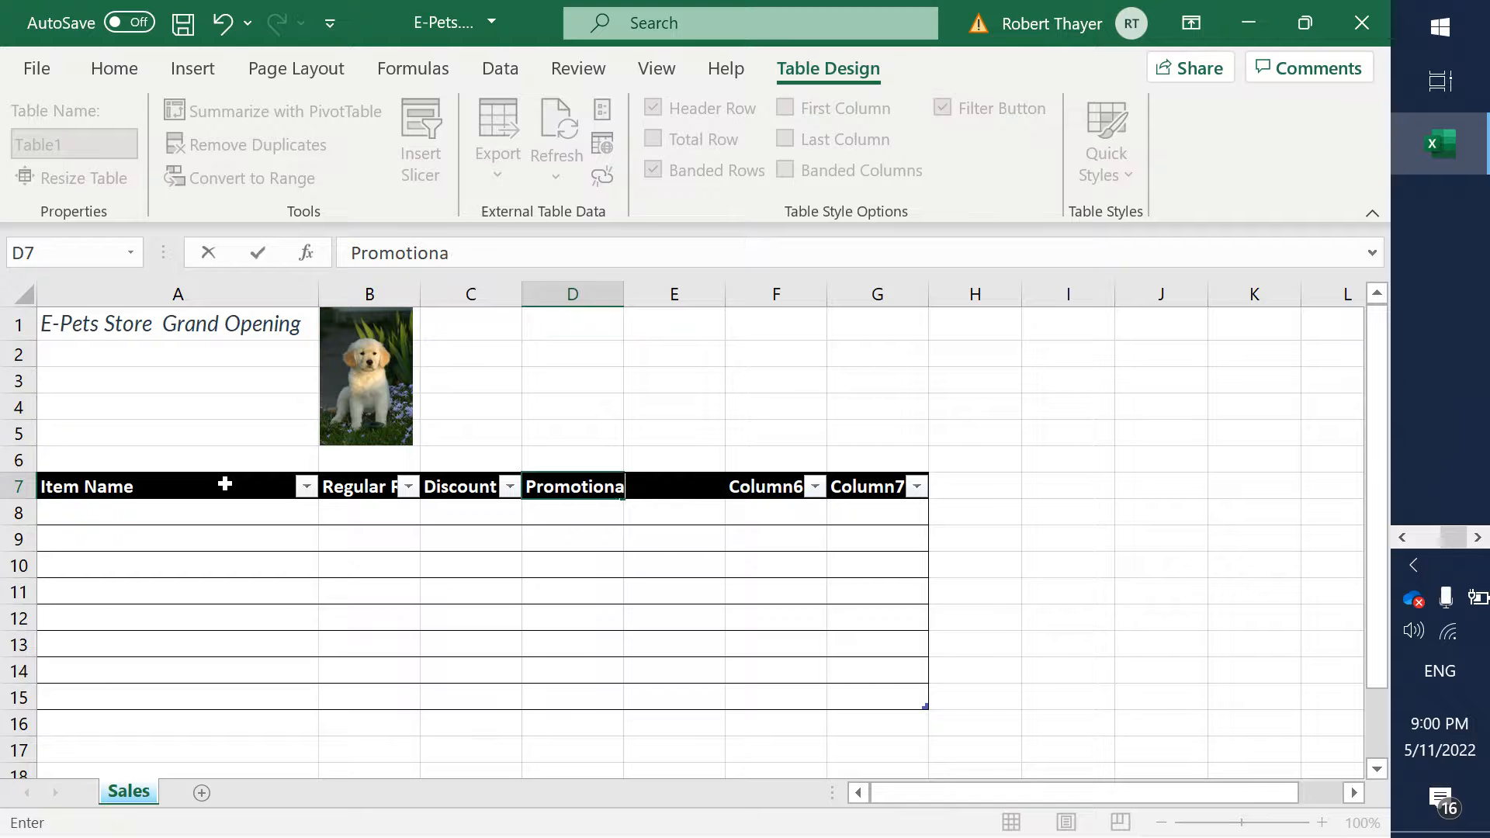
pyautogui.write('l Price')
pyautogui.press('Tab')
# - Check the fifth header in the Word steps and enter Quantity Sold in cell E7 of the Excel table
pyautogui.hotkey('alt', 'Tab')
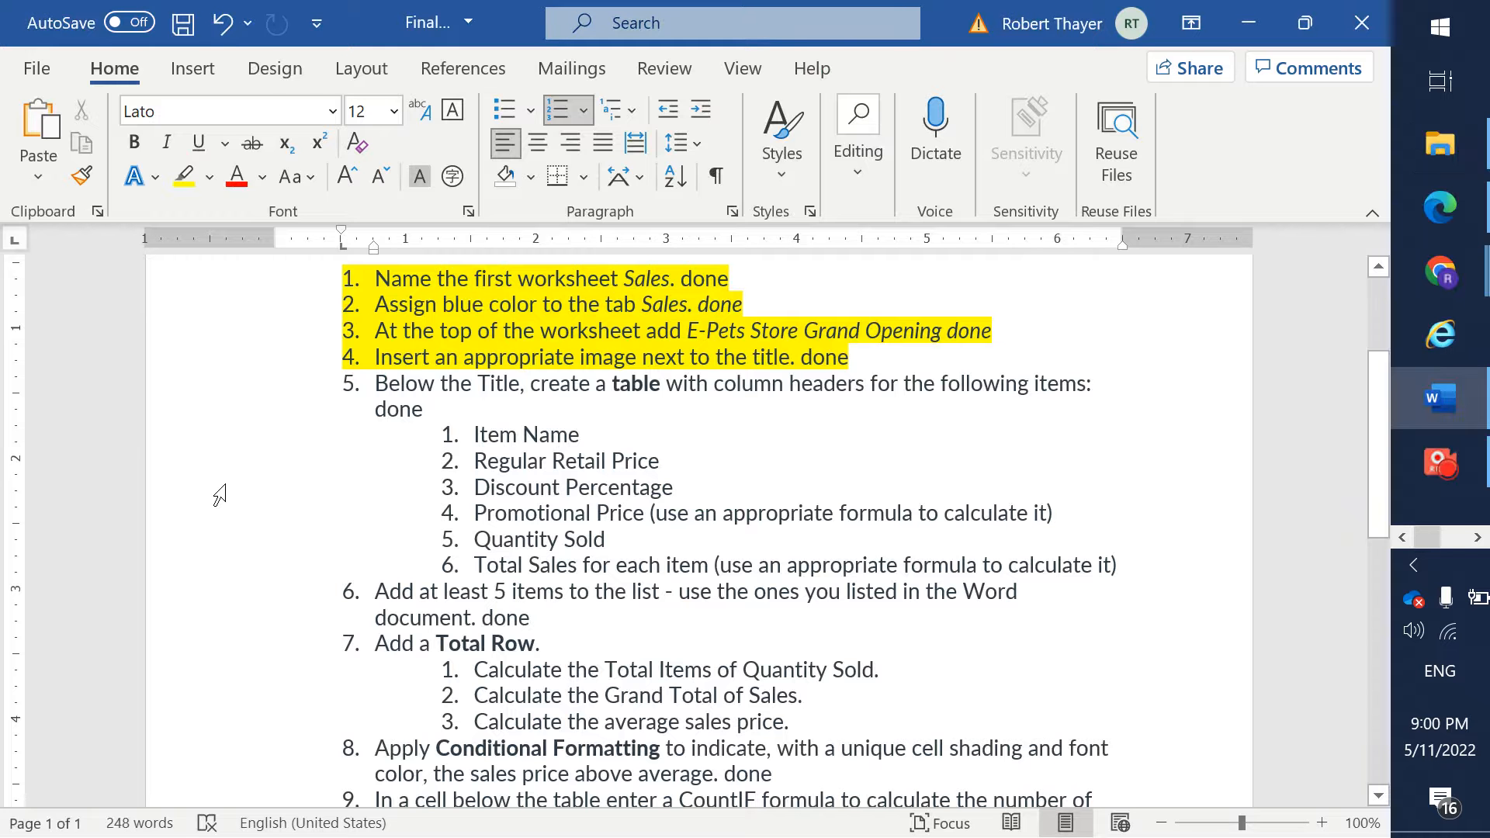
pyautogui.hotkey('alt', 'Tab')
pyautogui.write('Q')
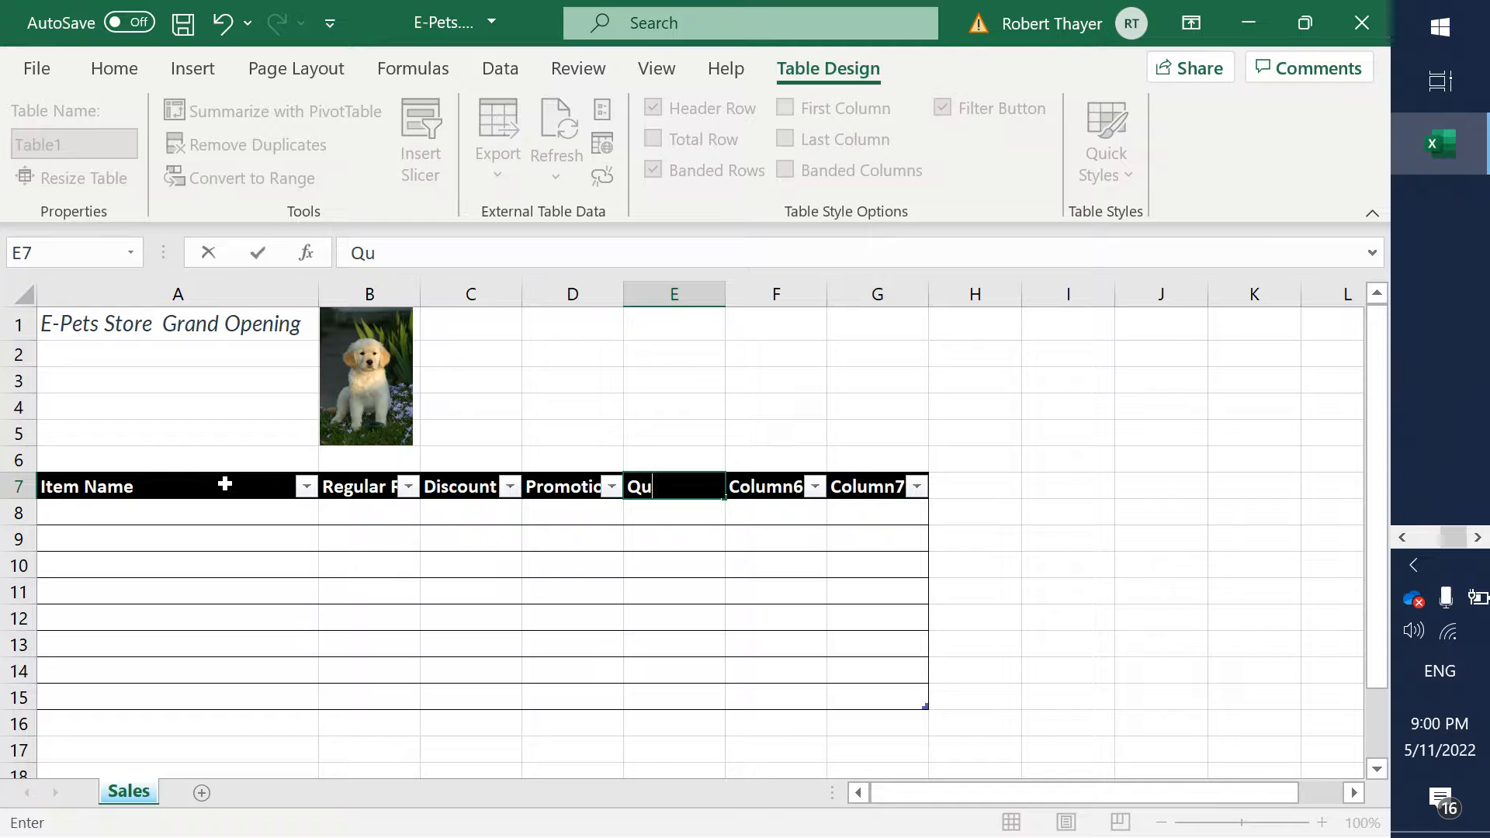
pyautogui.write('auntity Sold')
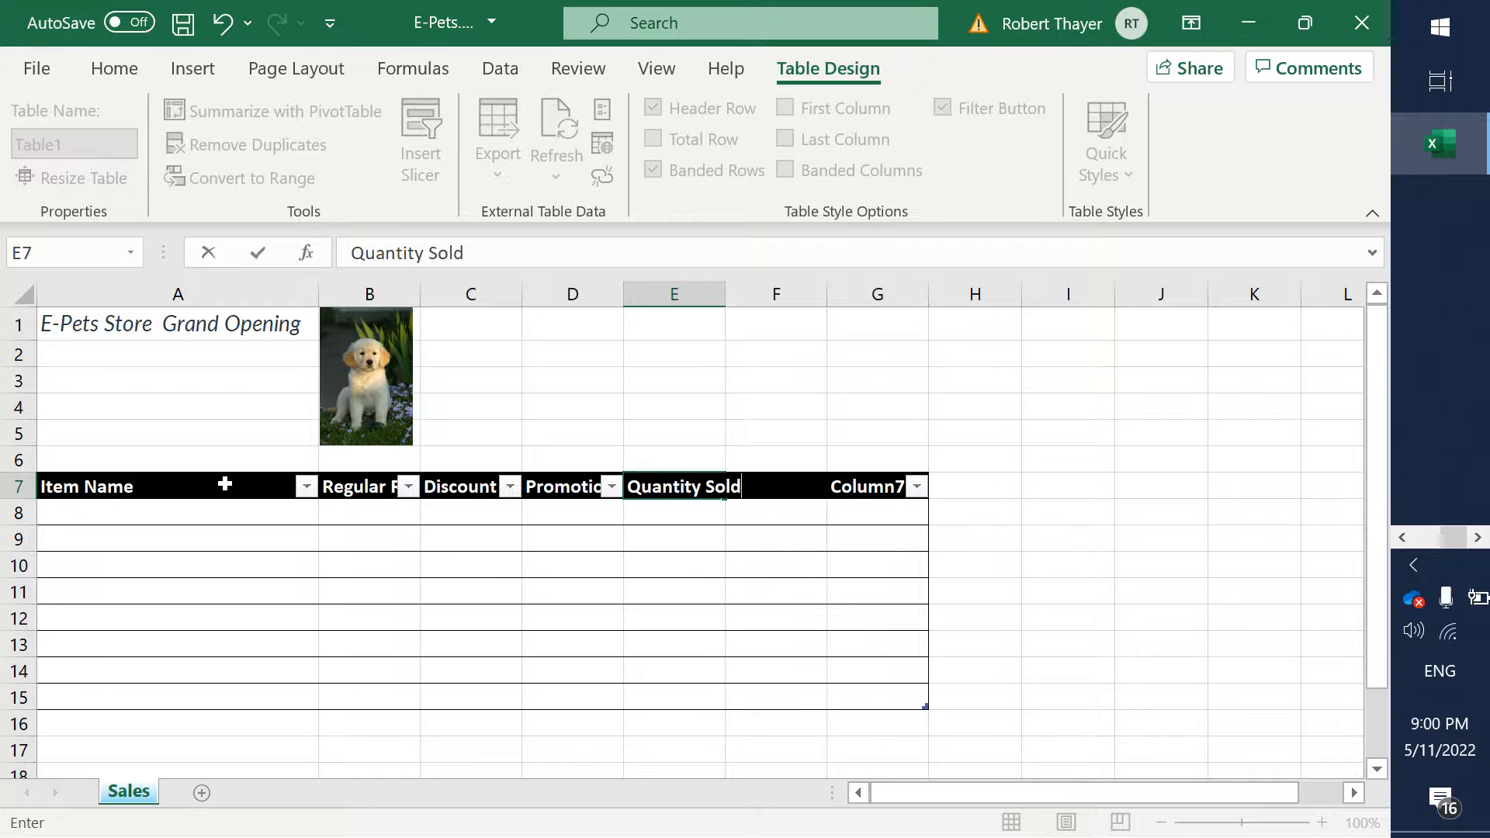
pyautogui.hotkey('ctrl', 'Return')
pyautogui.press('Tab')
# - Check the sixth header in the Word steps and enter Total Sale in cell F7 of the Excel table
pyautogui.hotkey('alt', 'Tab')
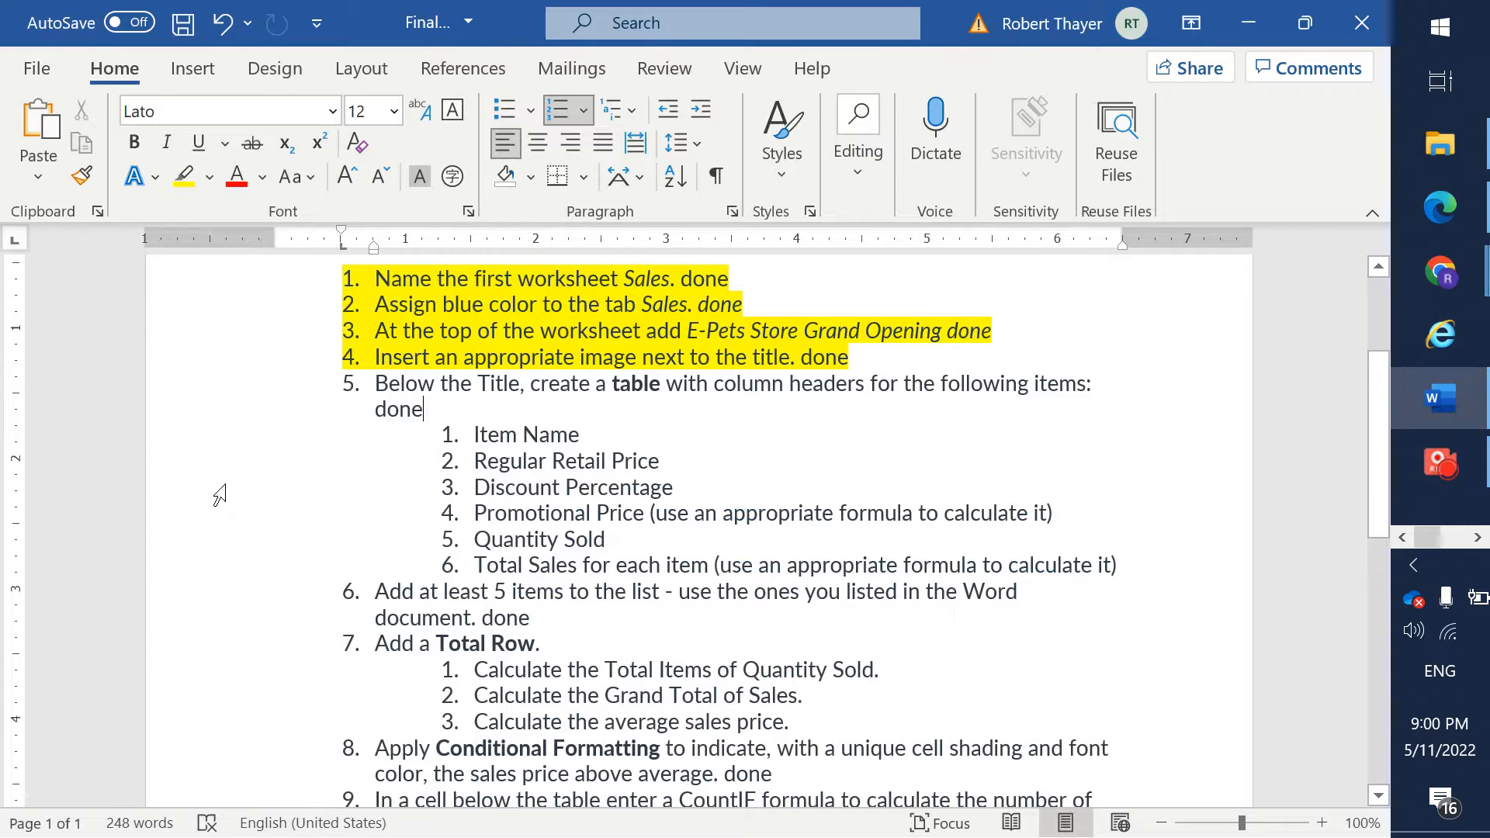
pyautogui.hotkey('alt', 'Tab')
pyautogui.write('Total')
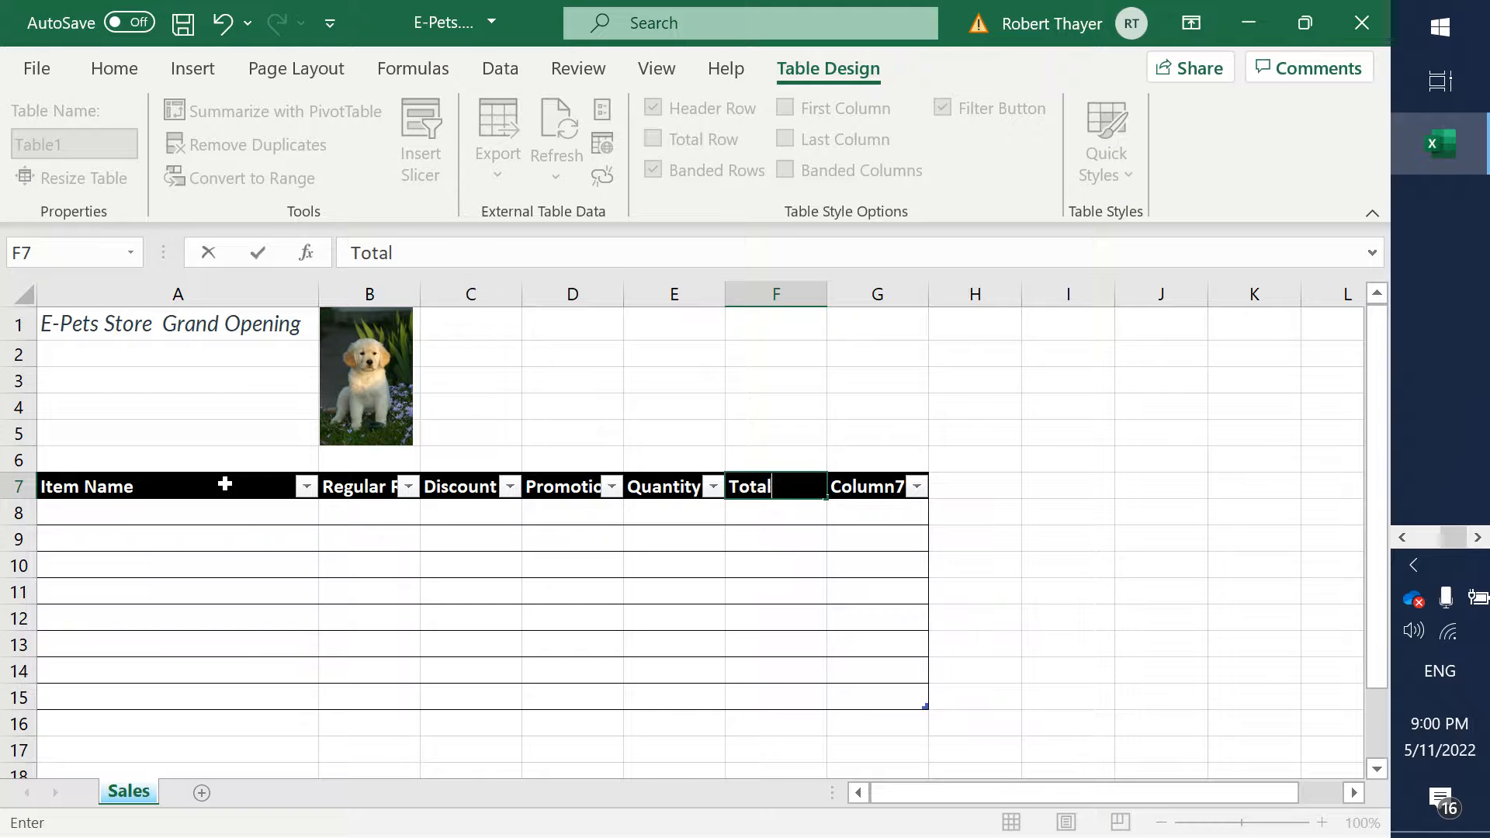
pyautogui.write(' Sale')
pyautogui.press('Tab')
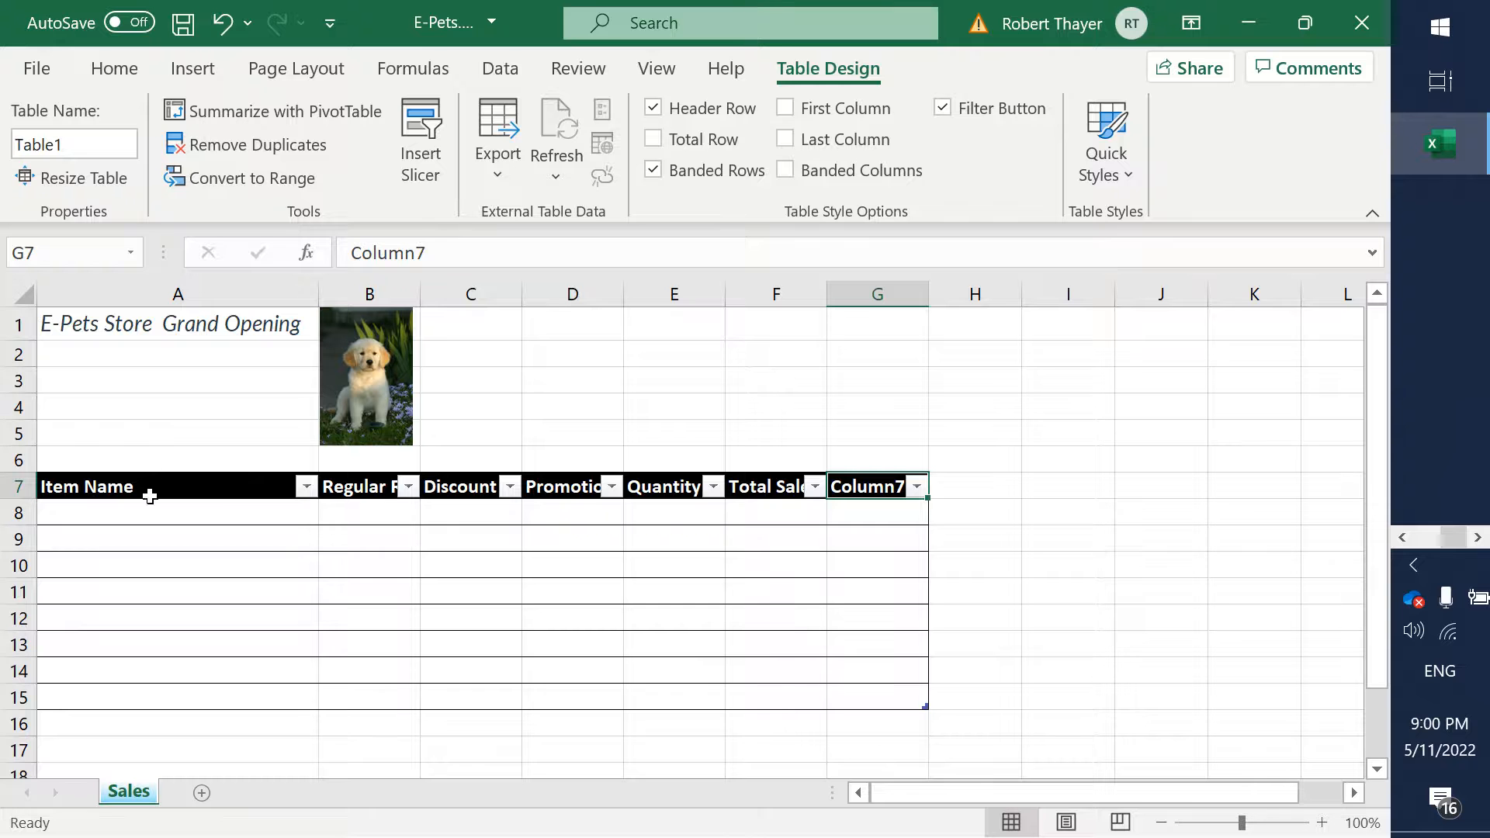
# - AutoFit the widths of columns B through F so the table headers from Regular Retail Price to Total Sale fit
pyautogui.click(128, 483)
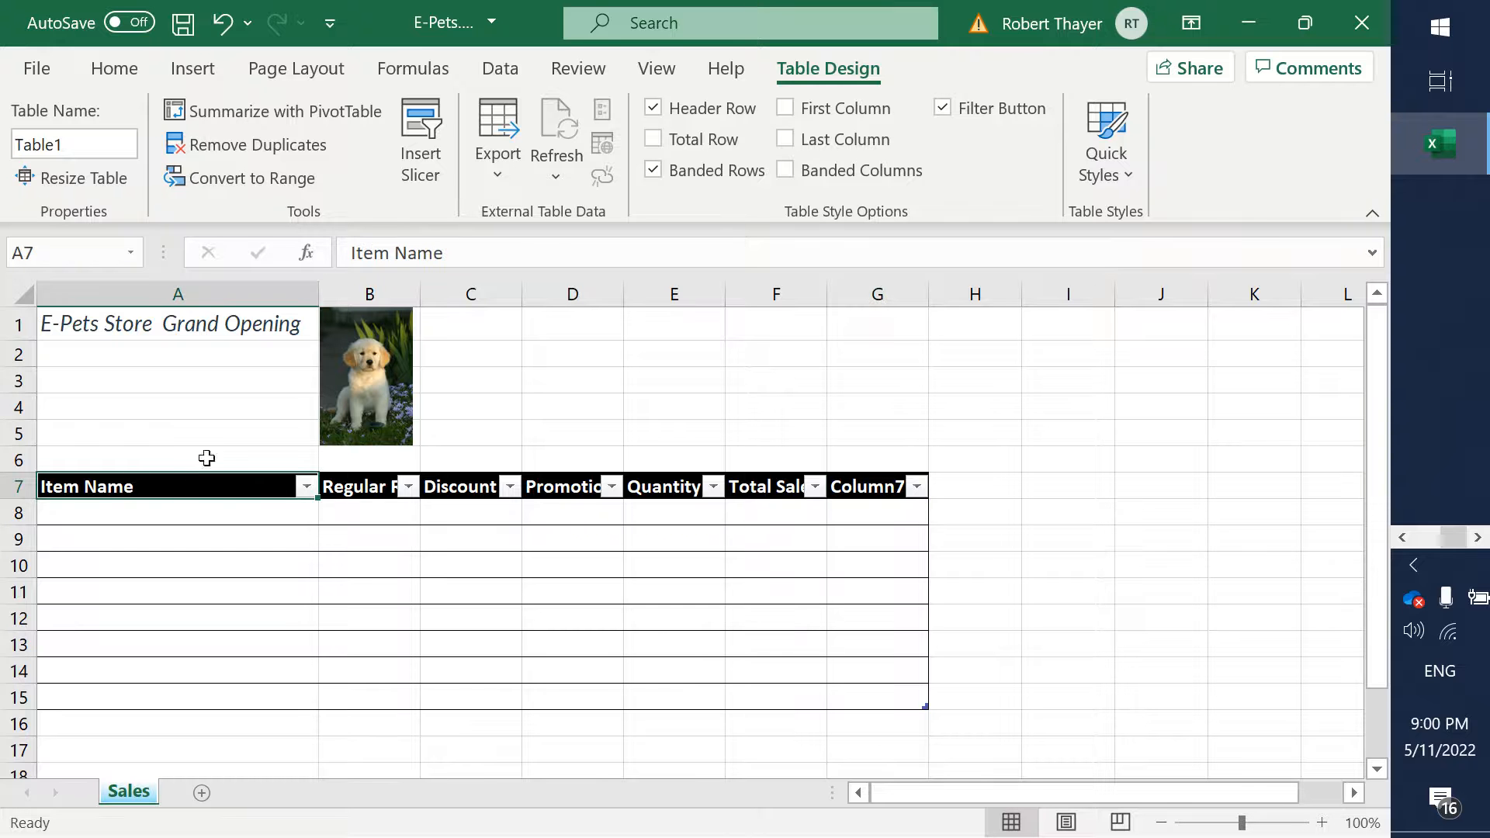
pyautogui.click(280, 291)
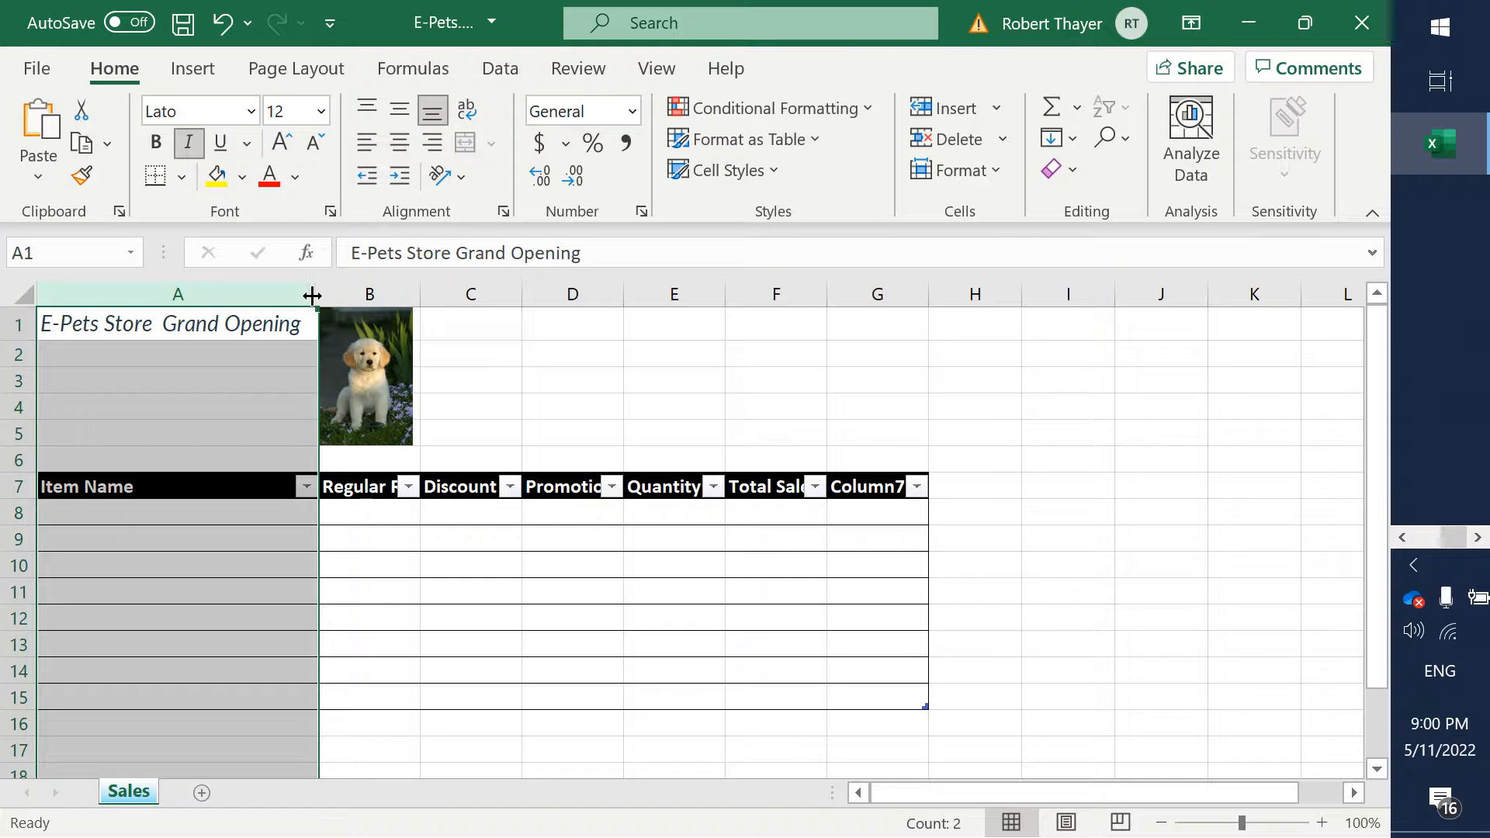
pyautogui.doubleClick(420, 293)
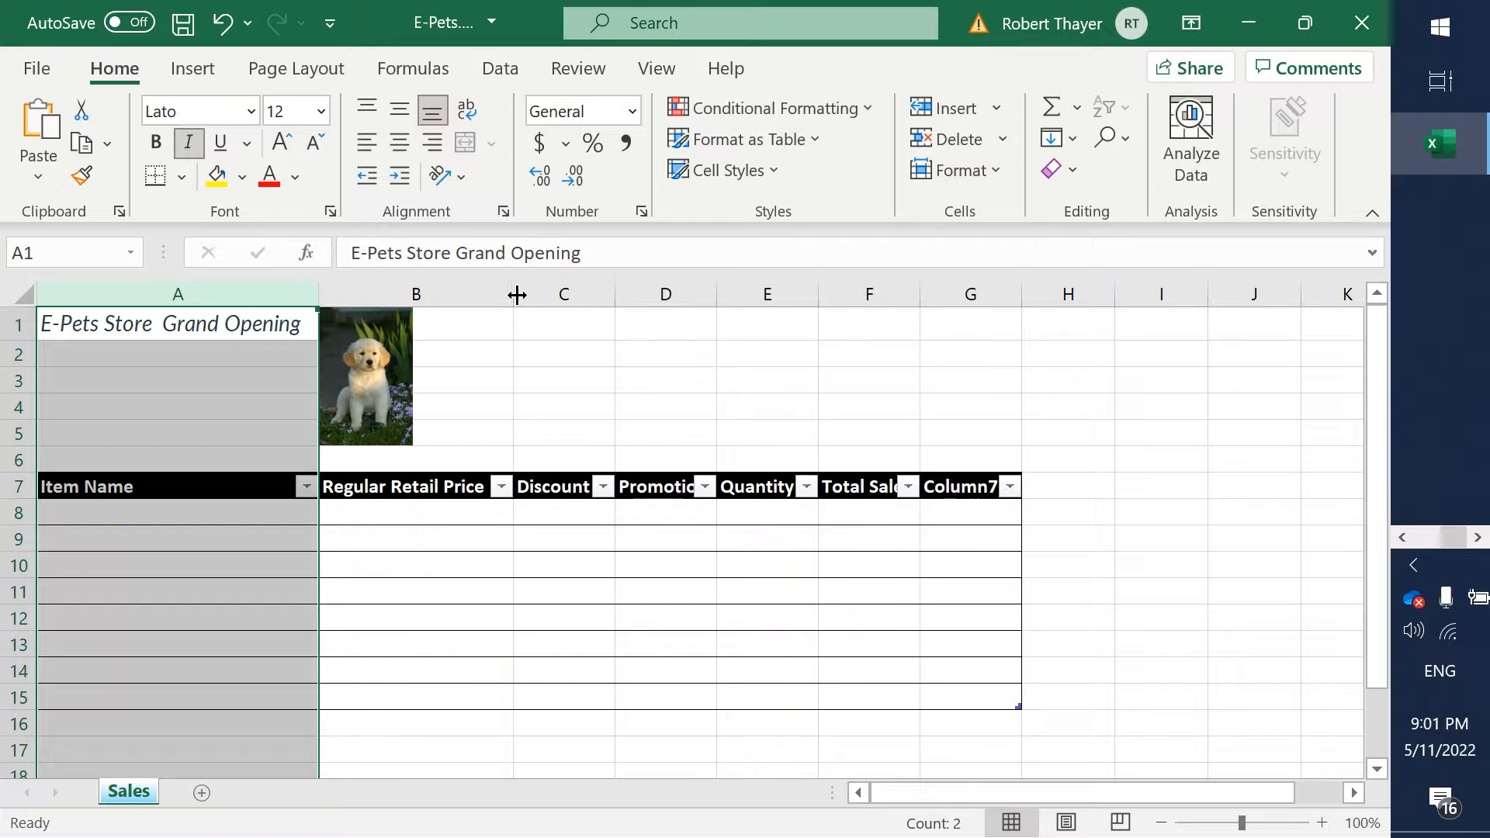
pyautogui.doubleClick(614, 295)
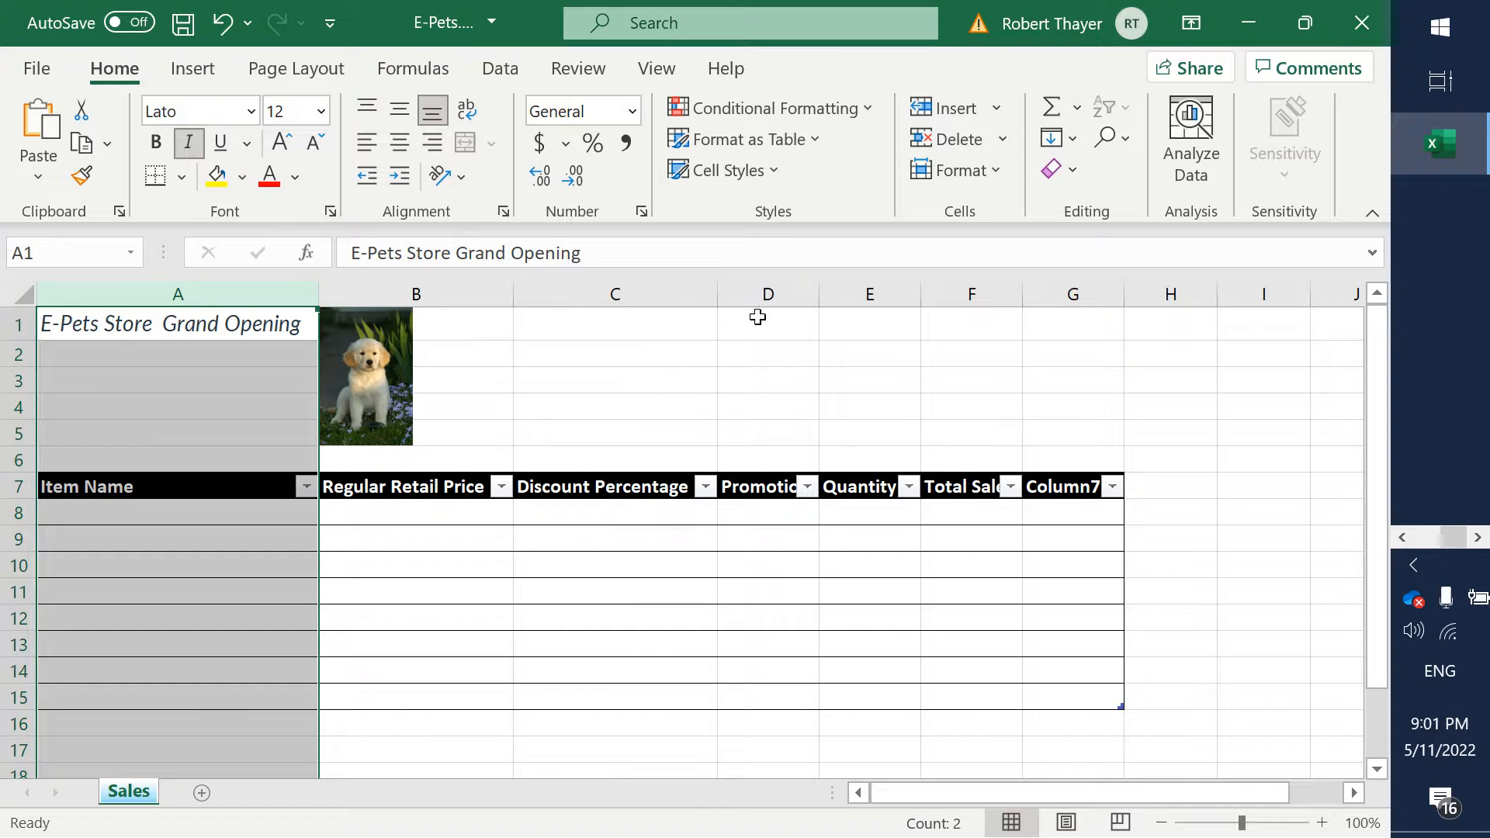
pyautogui.click(814, 292)
pyautogui.doubleClick(814, 292)
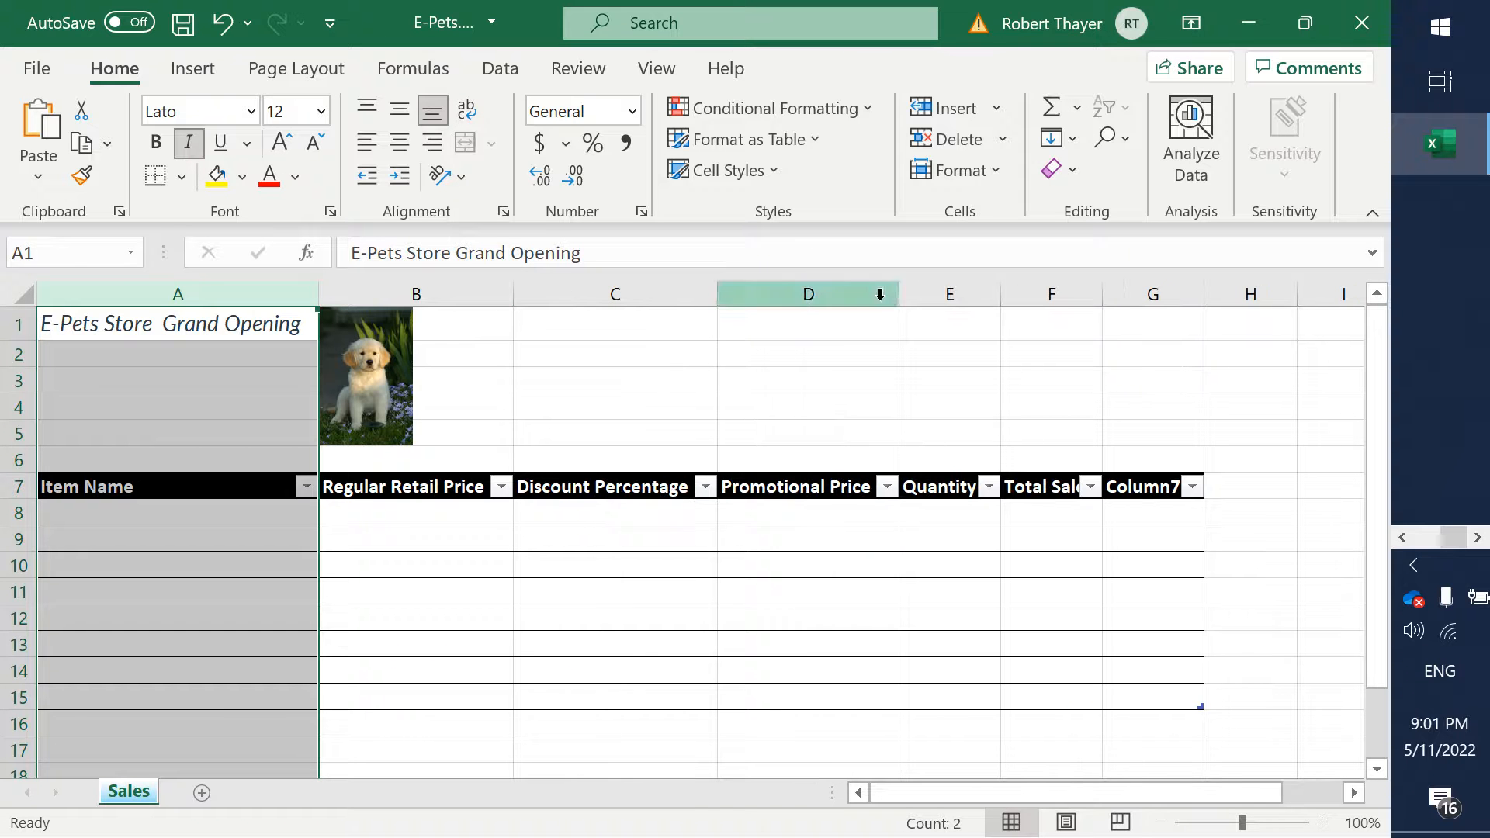
pyautogui.doubleClick(999, 292)
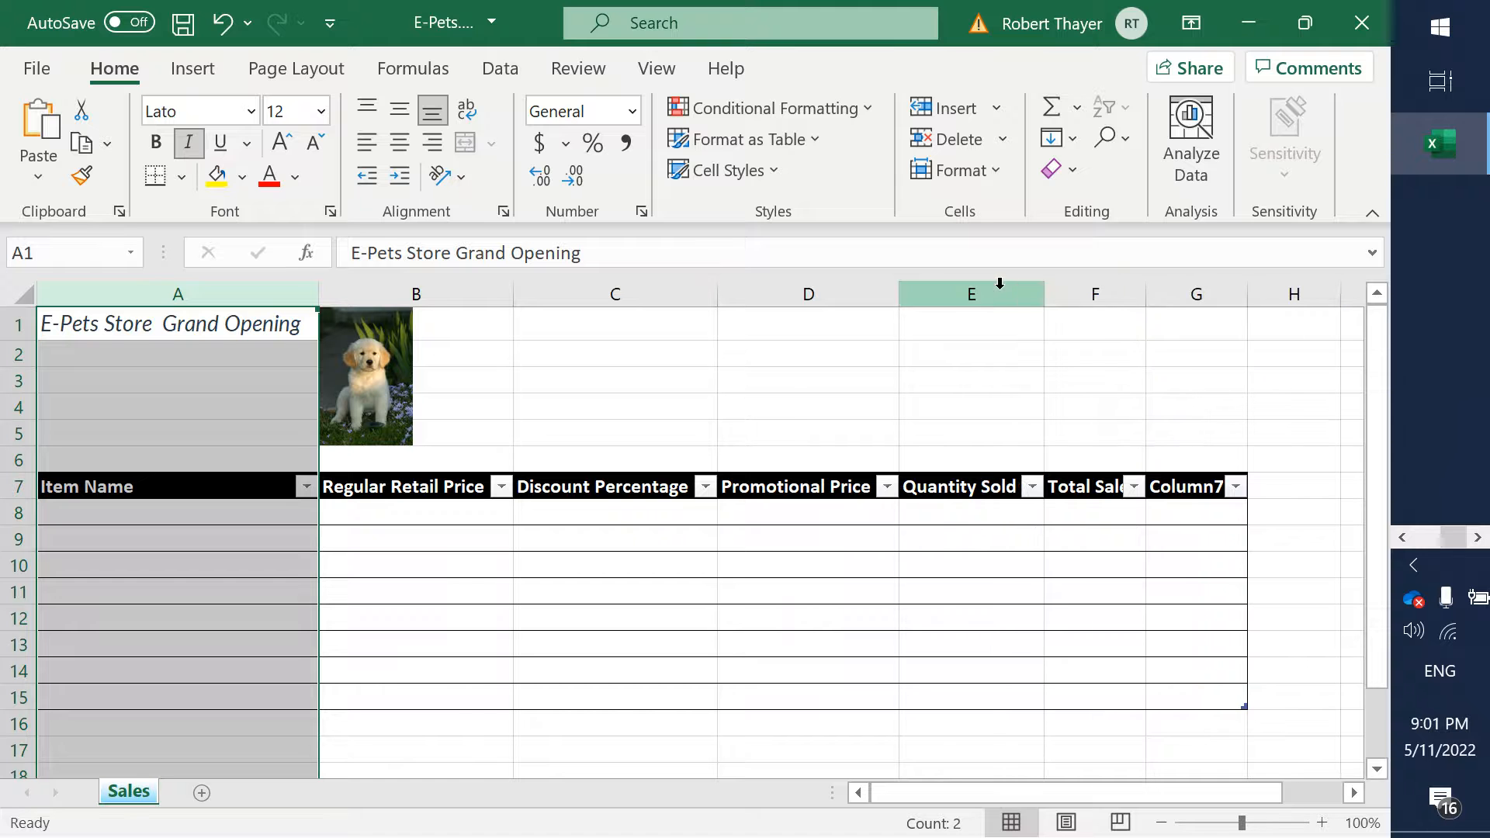
pyautogui.doubleClick(1148, 296)
# - Switch to the Word instructions and highlight step 5 with its six sub-items in yellow
pyautogui.hotkey('alt', 'Tab')
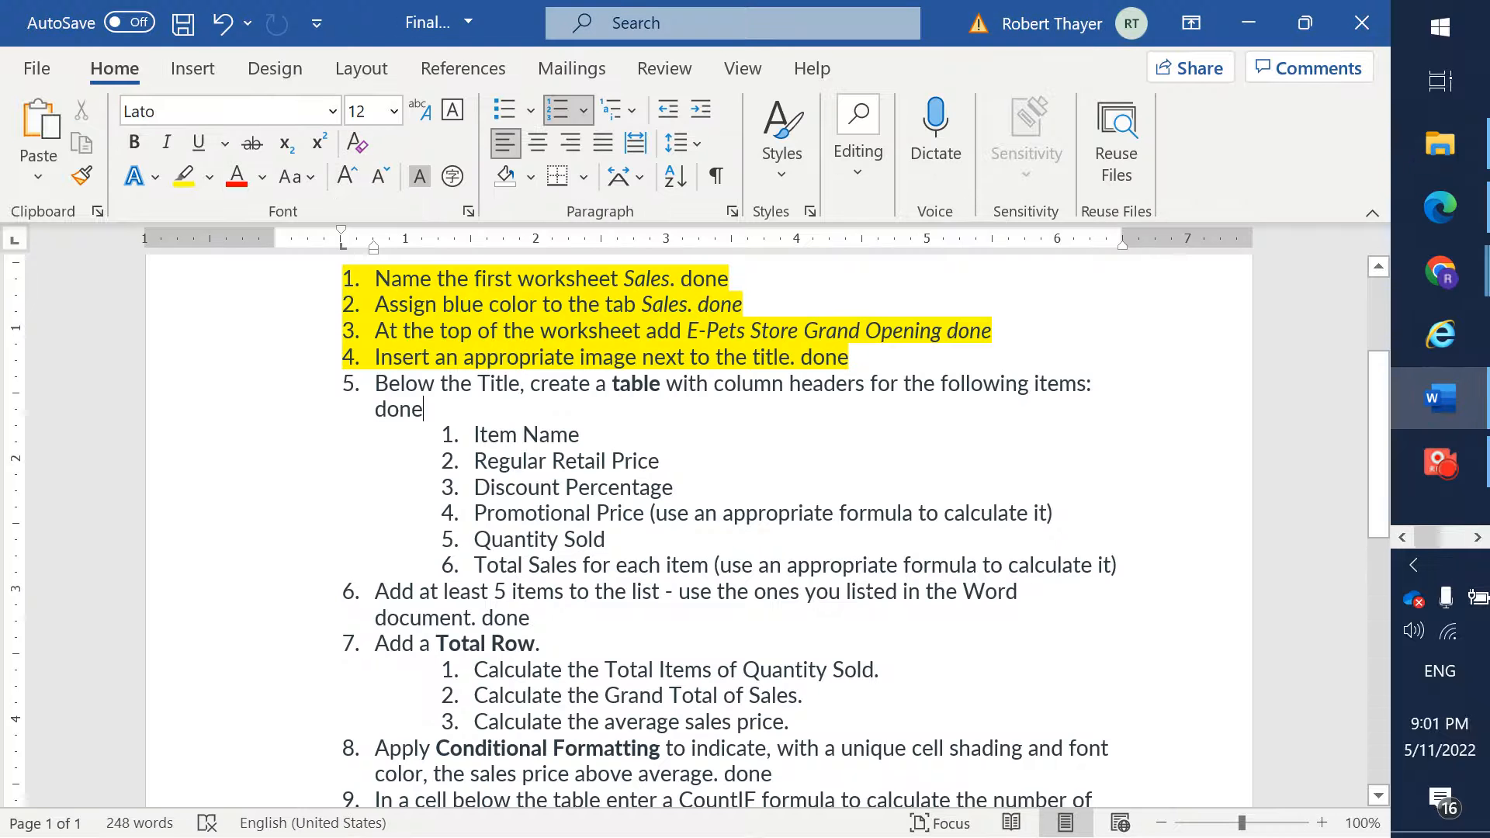
pyautogui.click(655, 536)
pyautogui.keyDown('shift'); pyautogui.click(1118, 565); pyautogui.keyUp('shift')
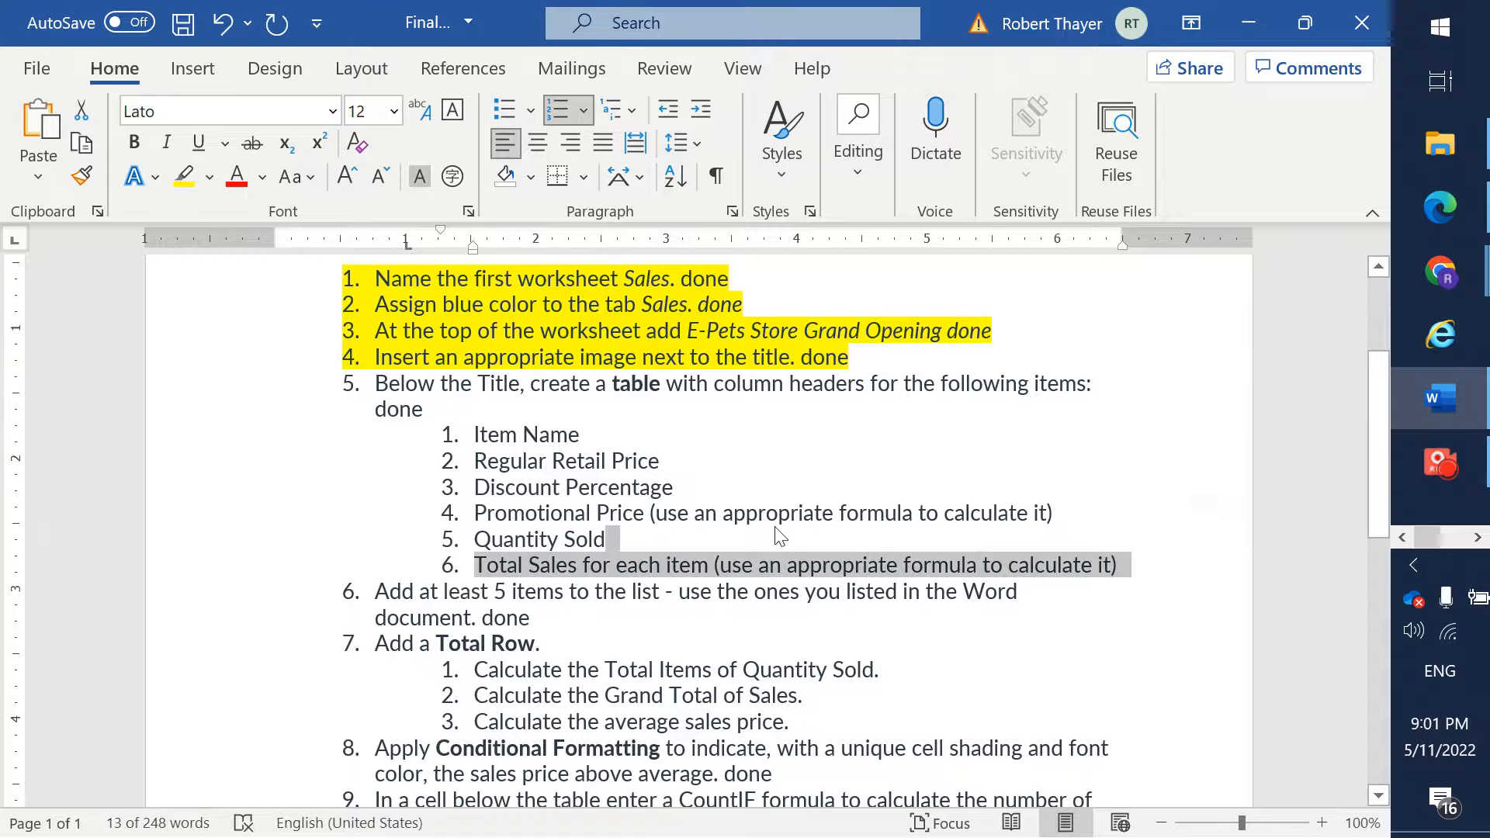
pyautogui.click(699, 514)
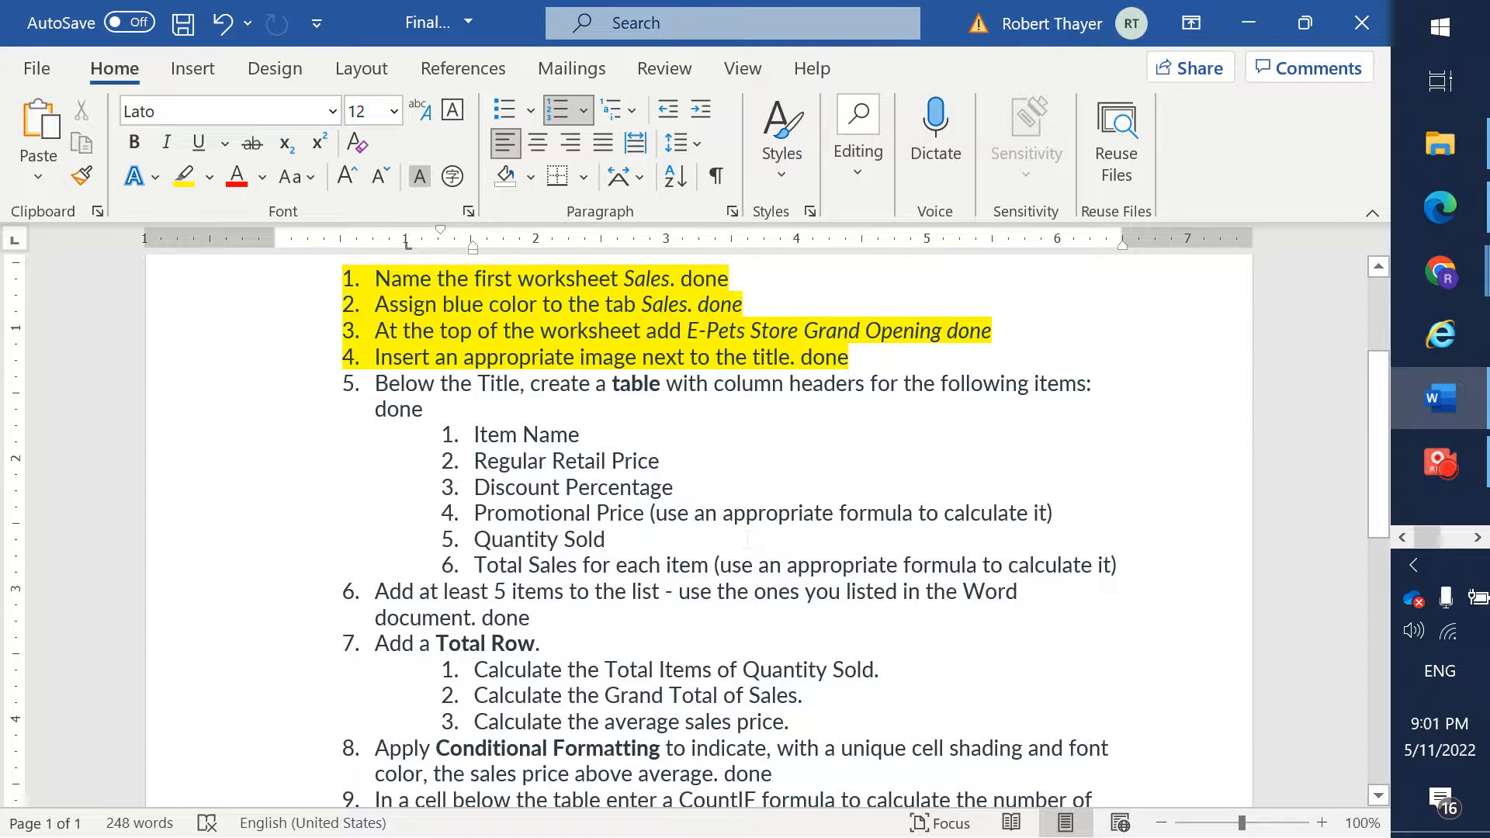
pyautogui.moveTo(1118, 565); pyautogui.dragTo(377, 384)
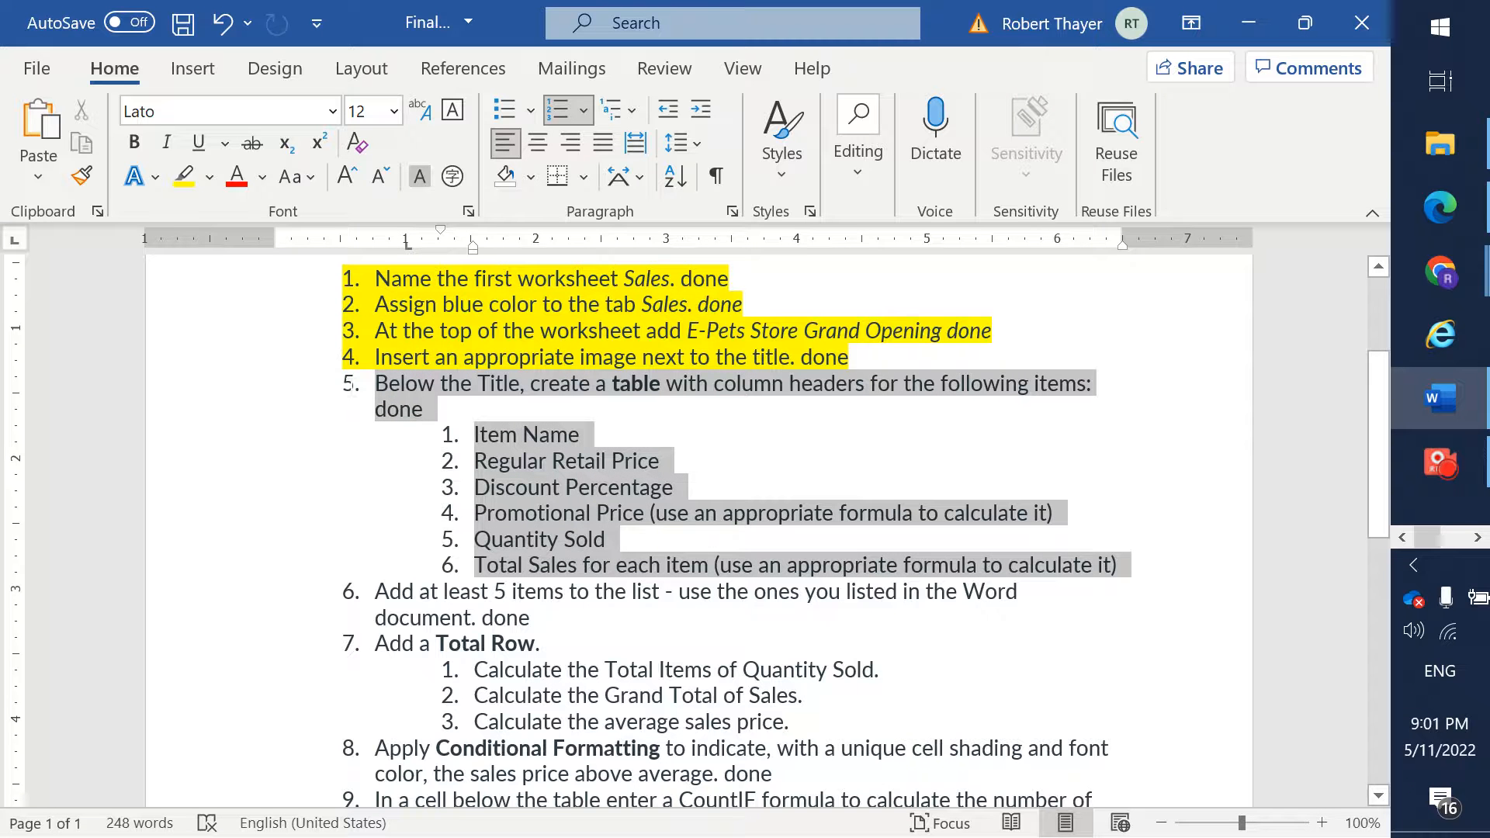
pyautogui.click(180, 176)
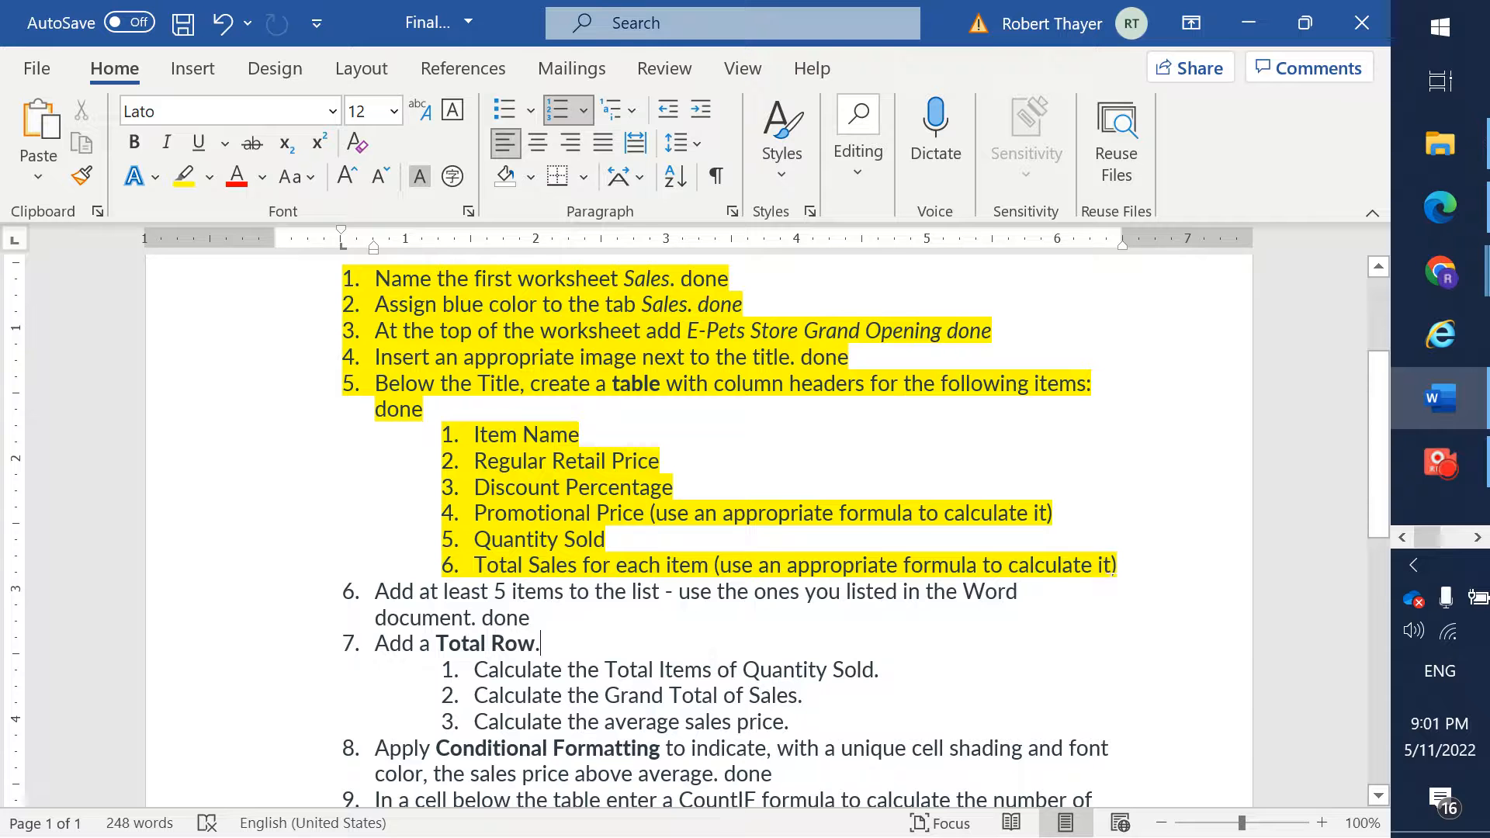
# - Check step 6 in the Word instructions and enter E-fish as the item name in cell A8 of the Excel table
pyautogui.scroll(-3, 1377, 481)
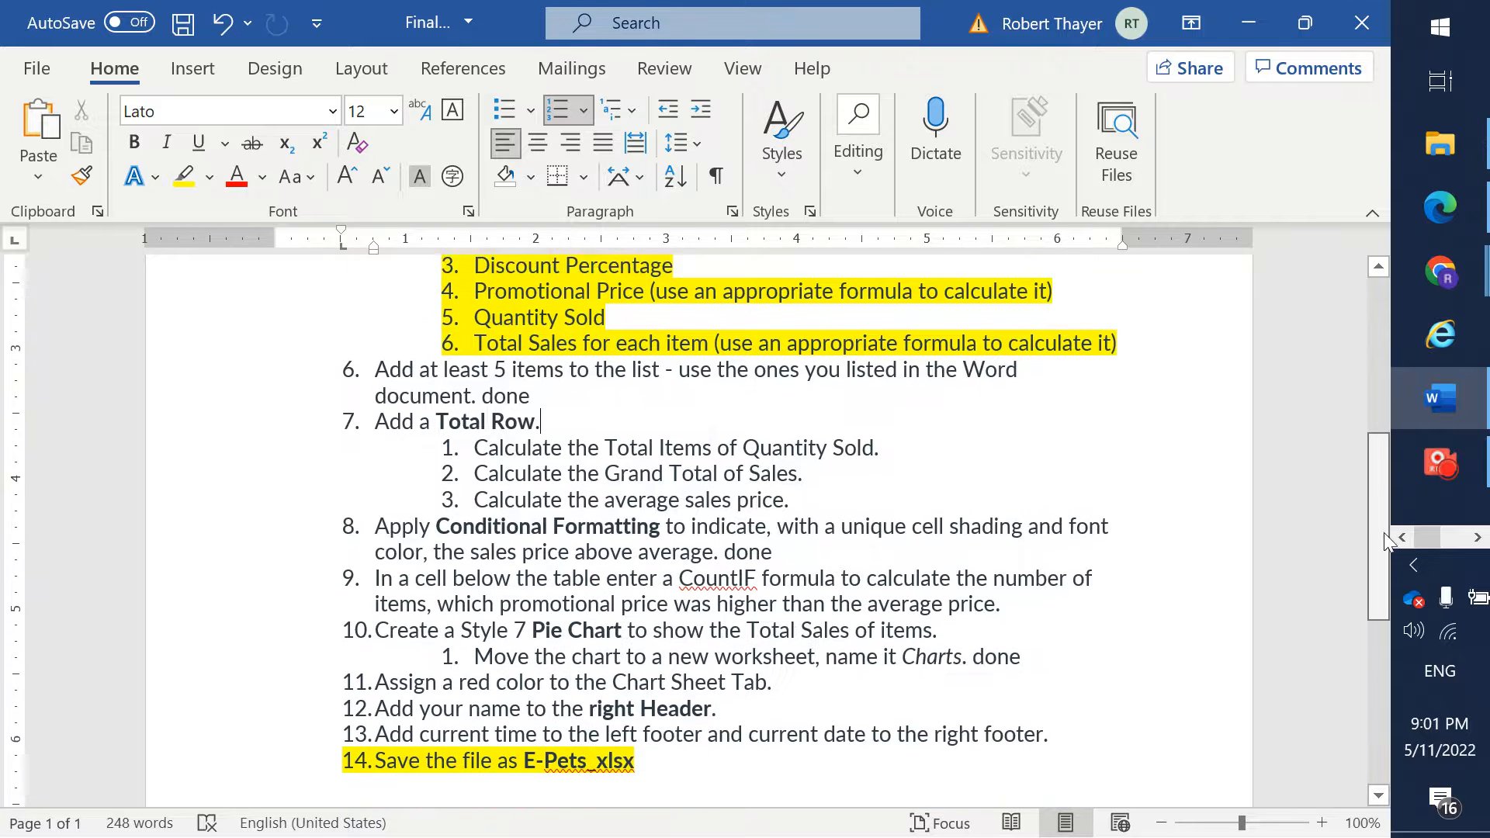
pyautogui.click(541, 393)
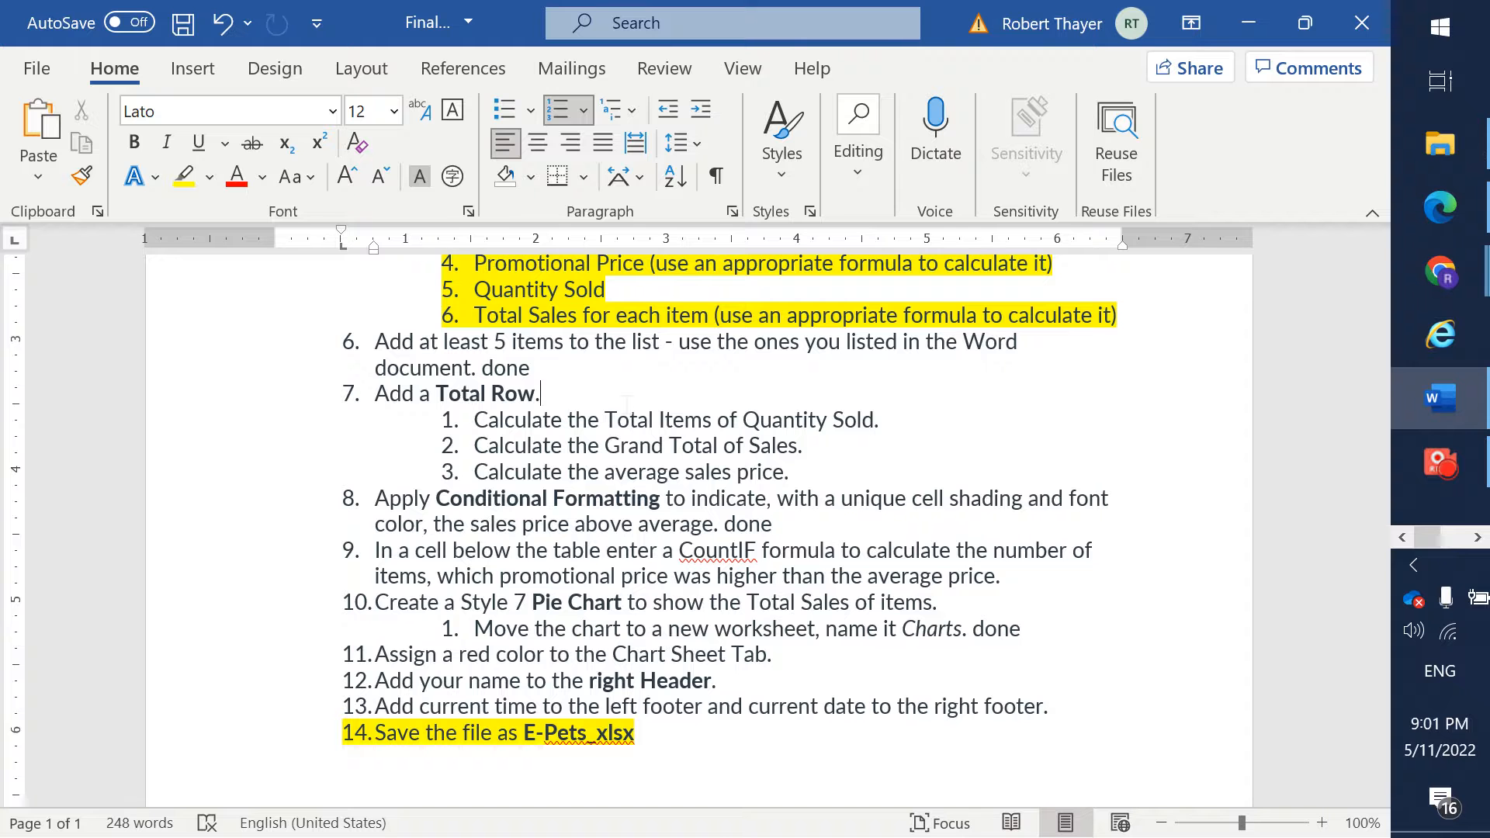
pyautogui.hotkey('alt', 'Tab')
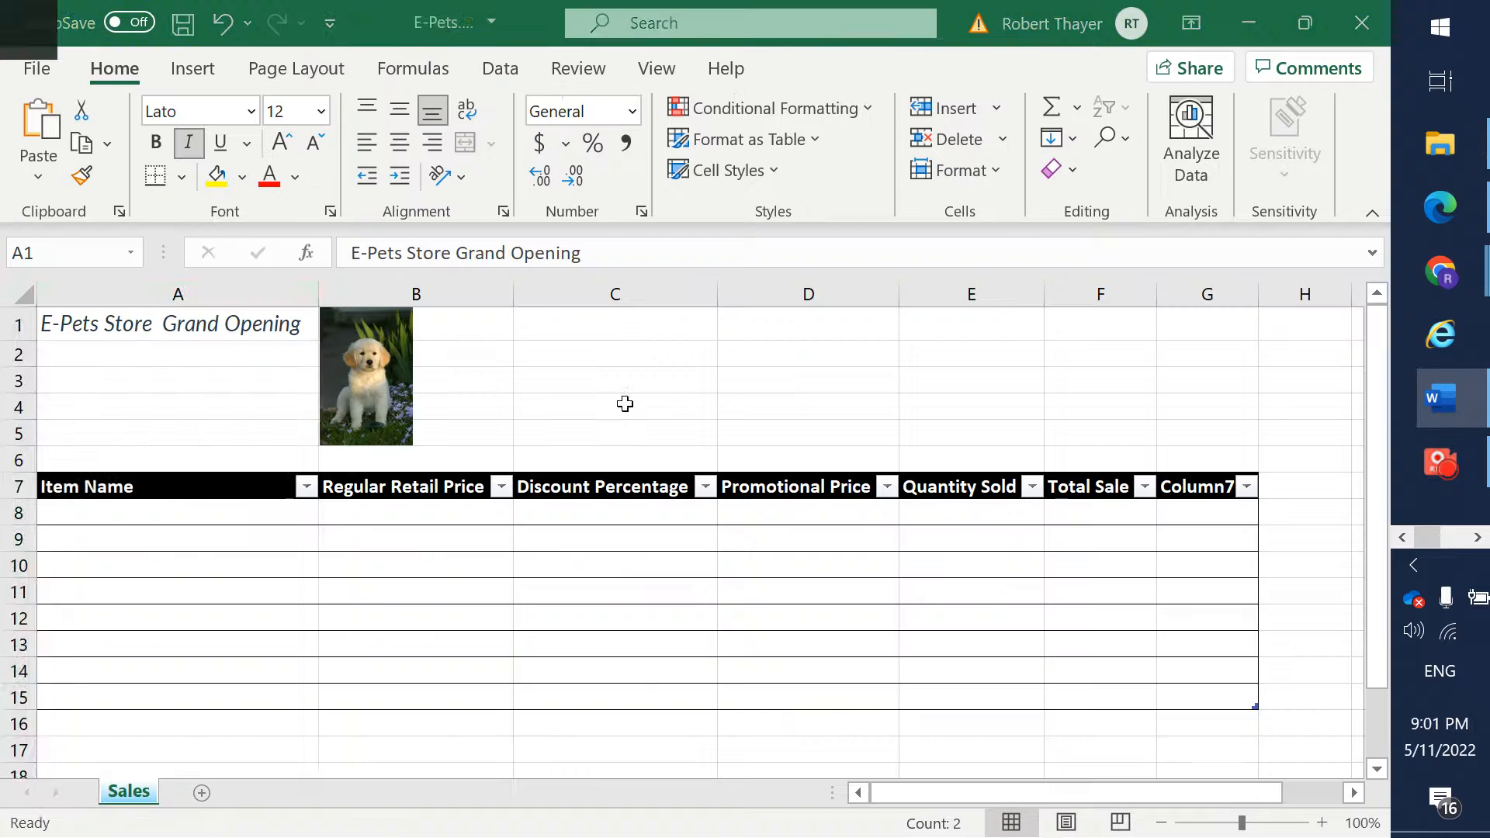
pyautogui.click(285, 518)
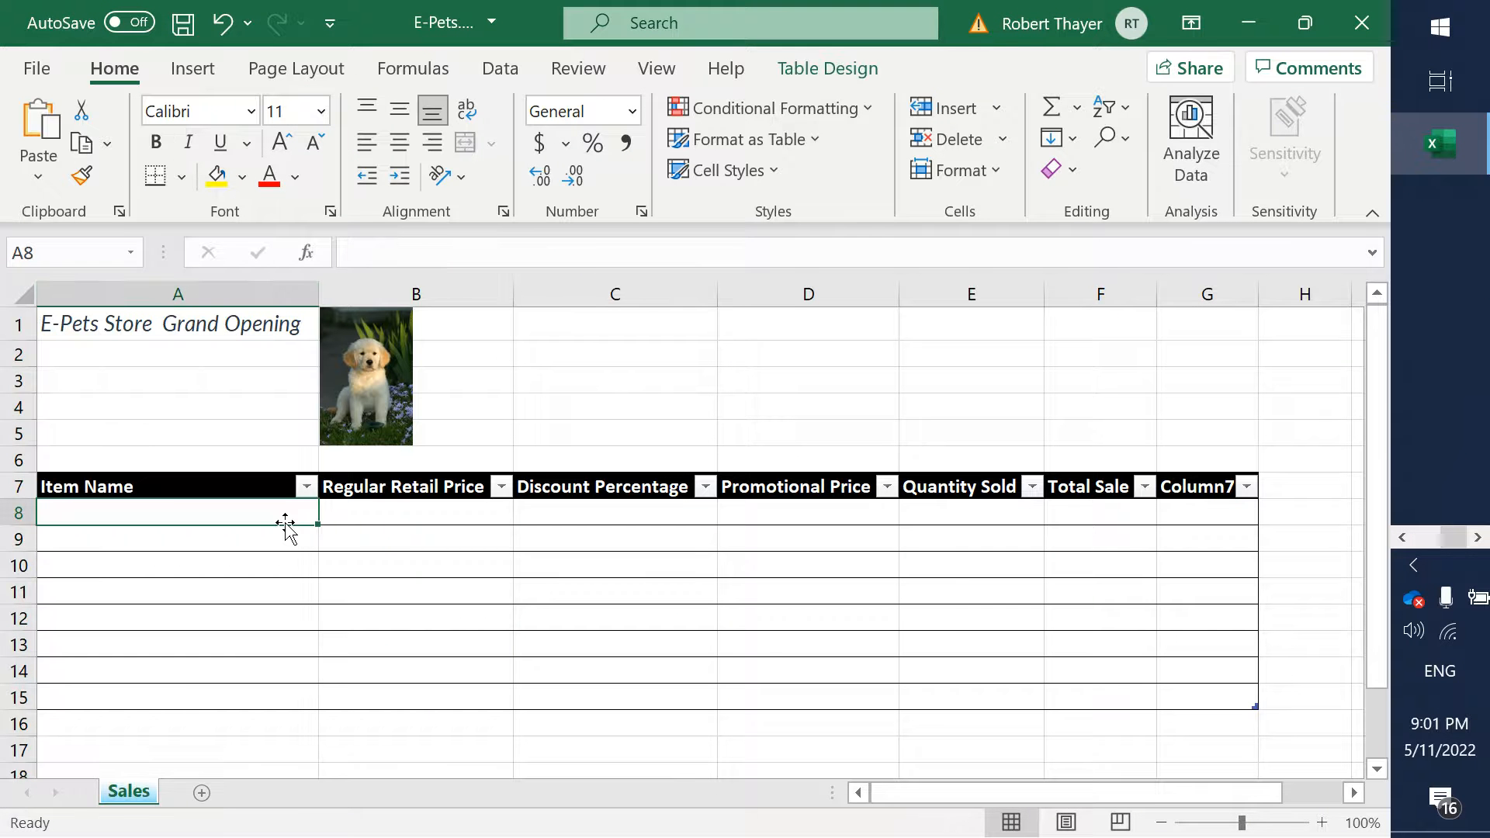
pyautogui.write('E0')
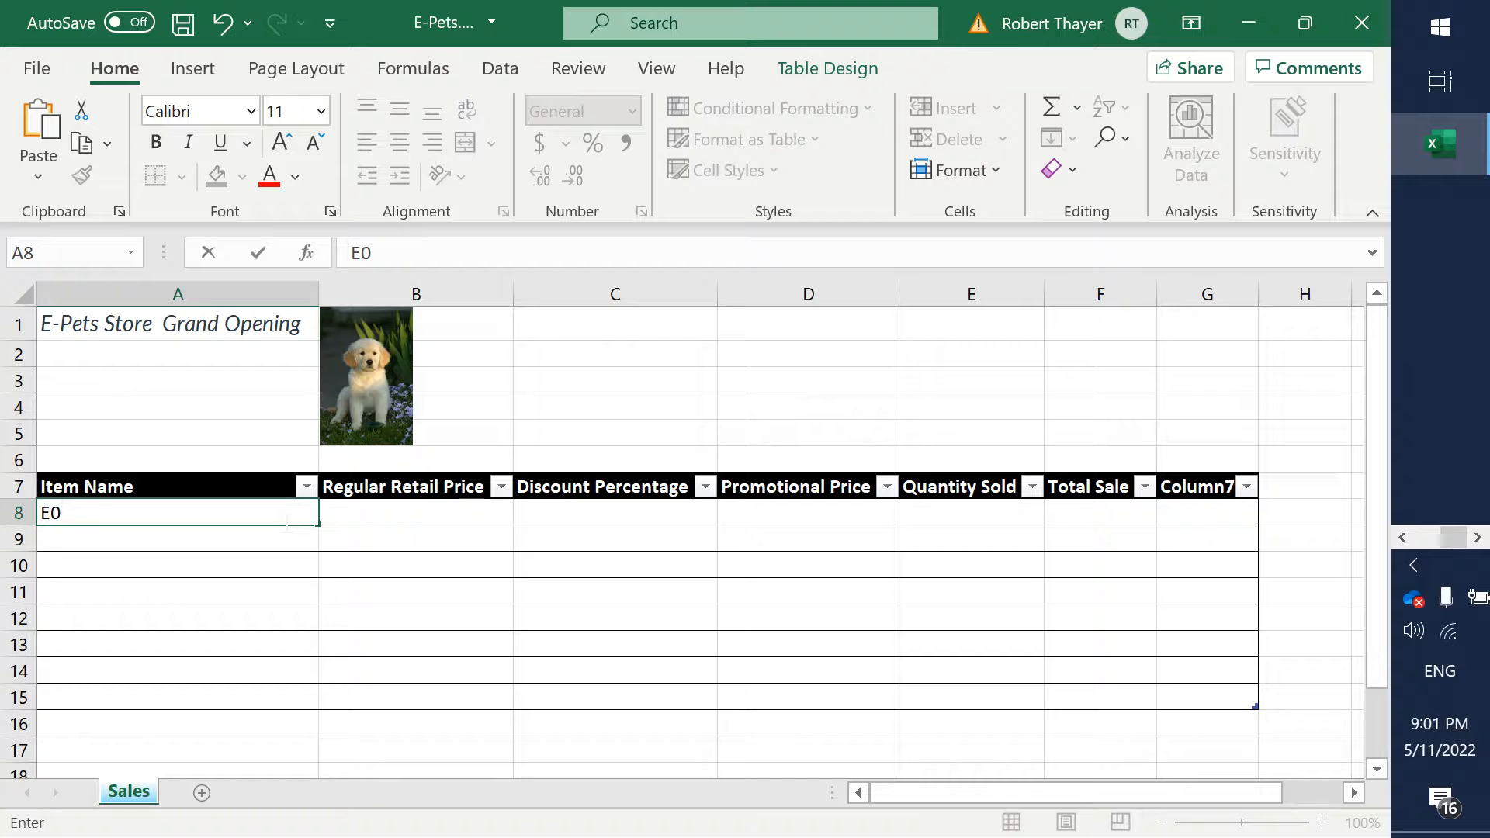
pyautogui.press('BackSpace')
pyautogui.write('-fish')
pyautogui.press('Return')
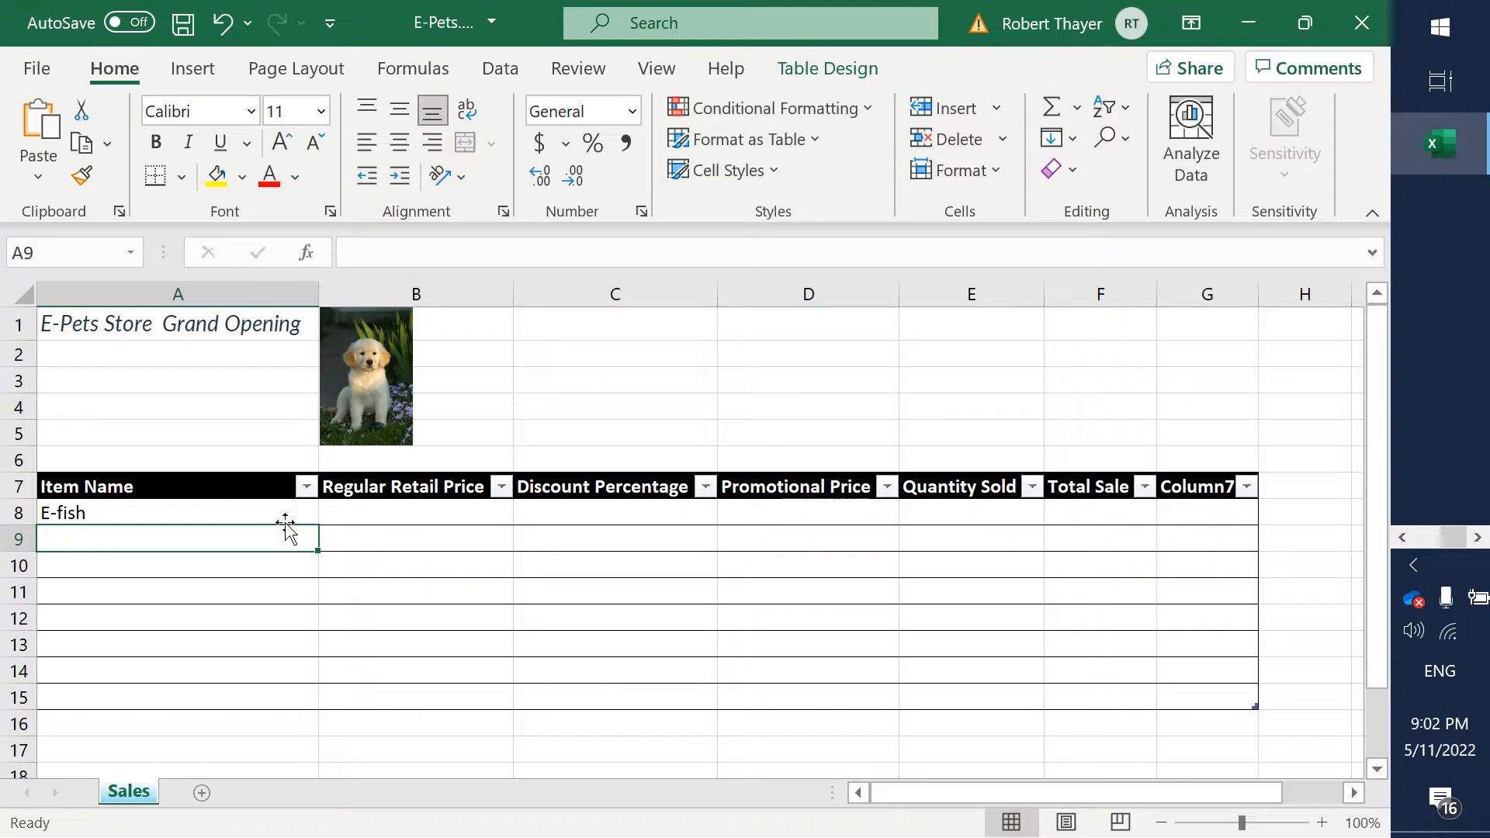
# - Enter the item names E-Lizard in cell A9 and E-Hamster in cell A10
pyautogui.write('E-L')
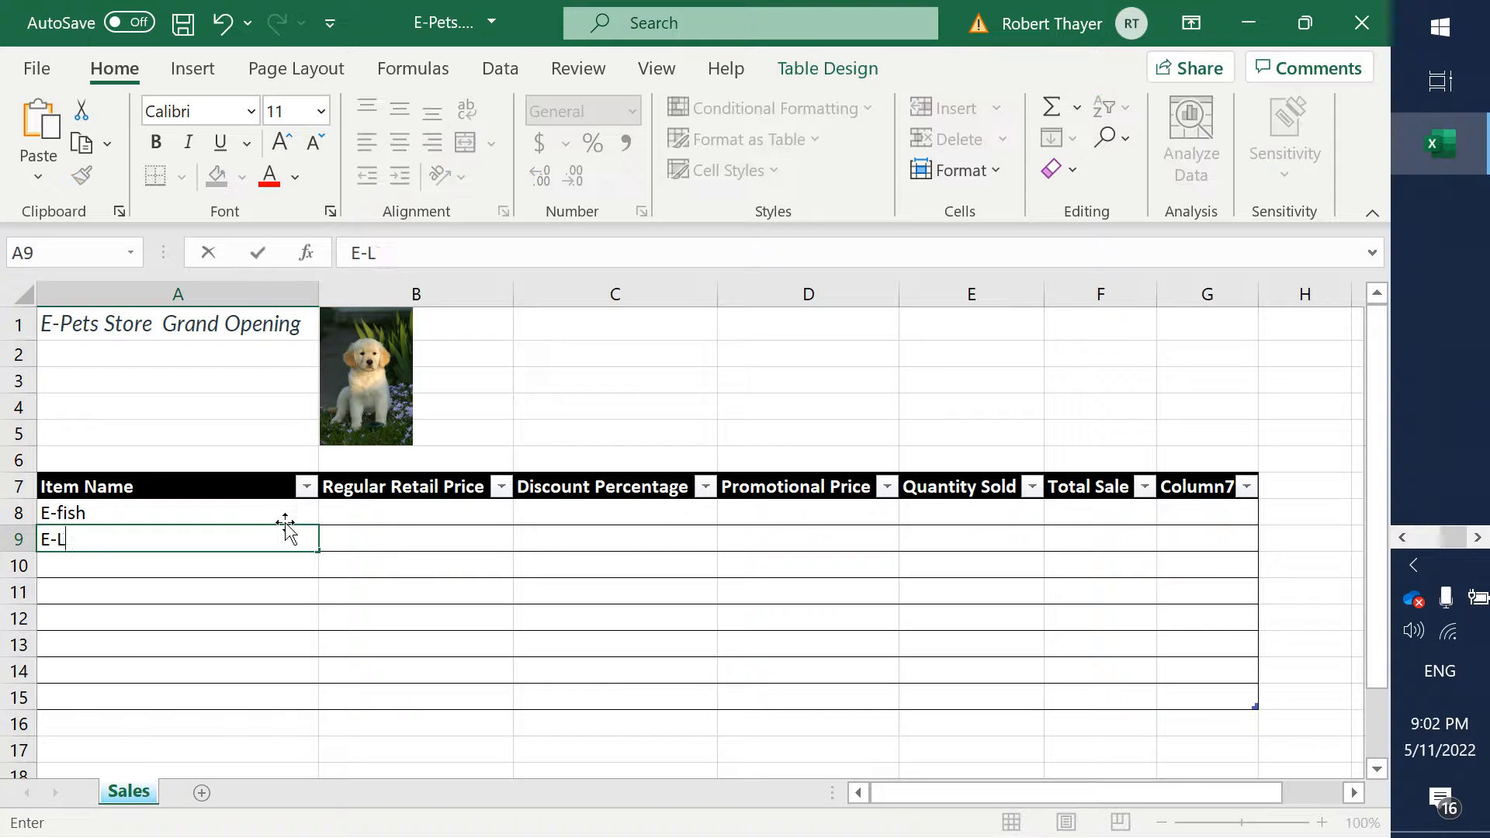
pyautogui.write('izard')
pyautogui.press('Tab')
pyautogui.press('Down')
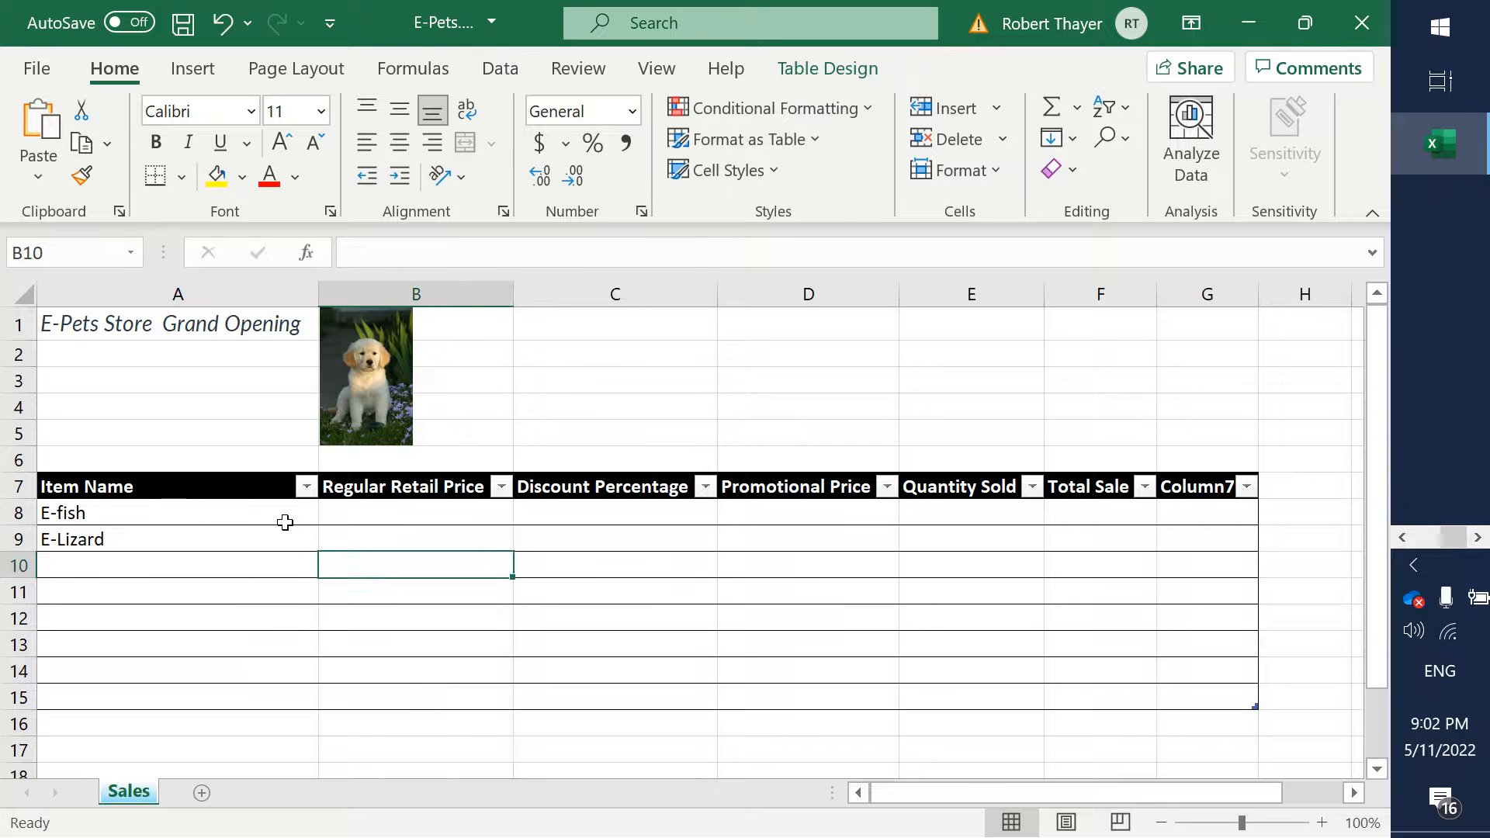
pyautogui.press('Left')
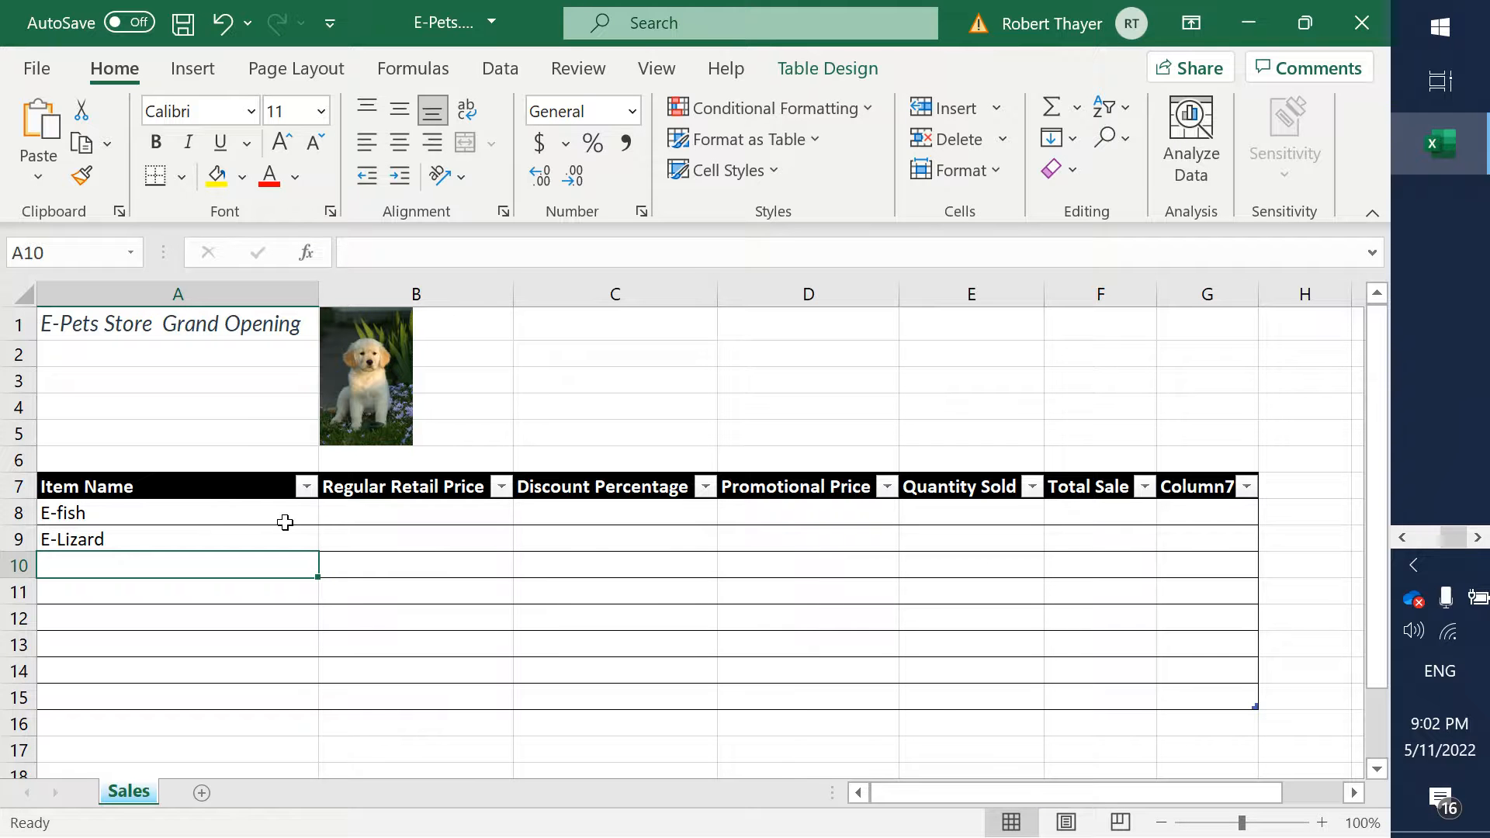
pyautogui.write('E')
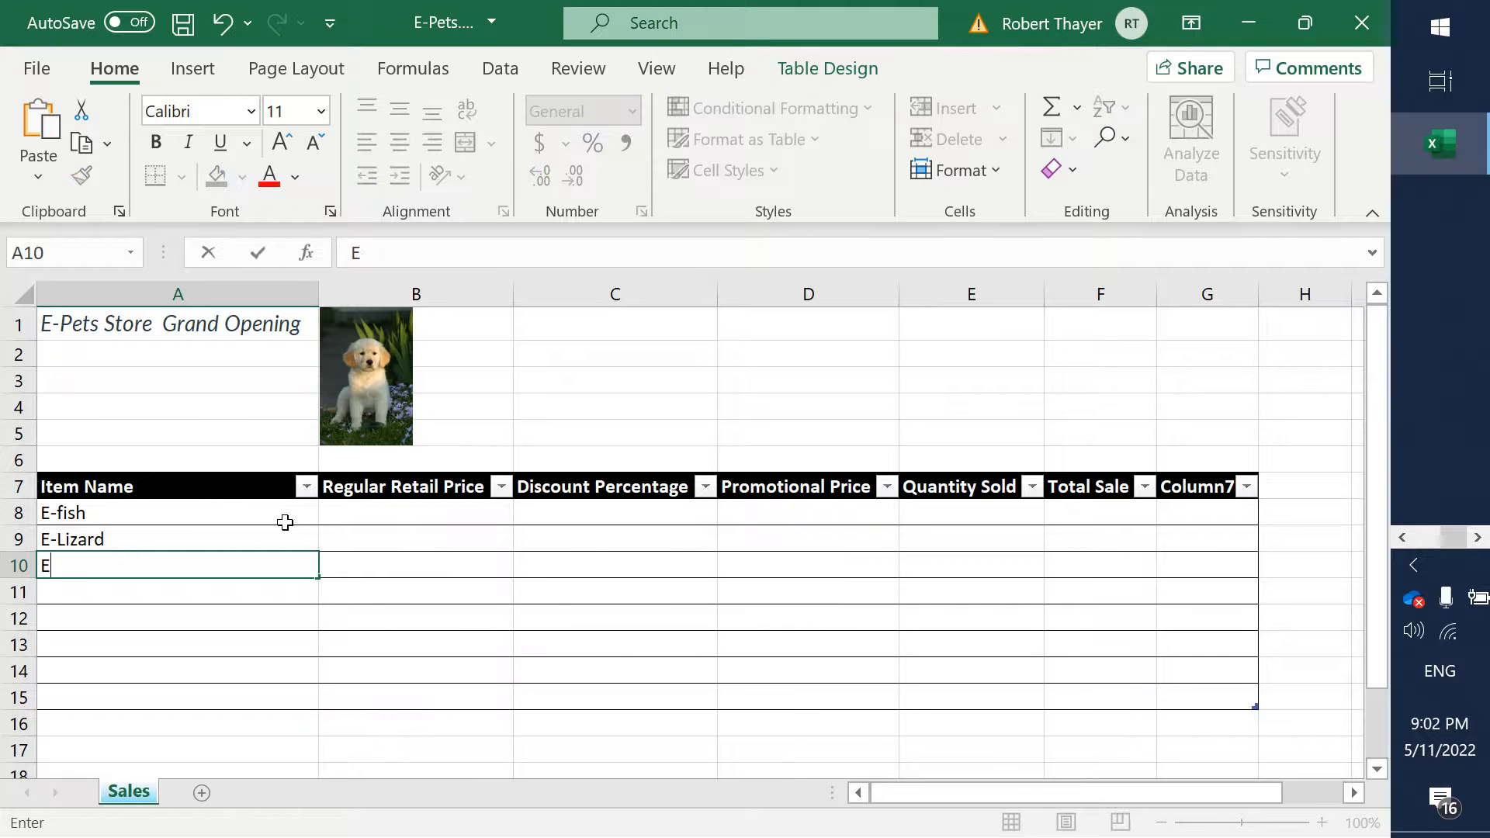
pyautogui.write('-Hamster')
pyautogui.press('Tab')
pyautogui.press('Return')
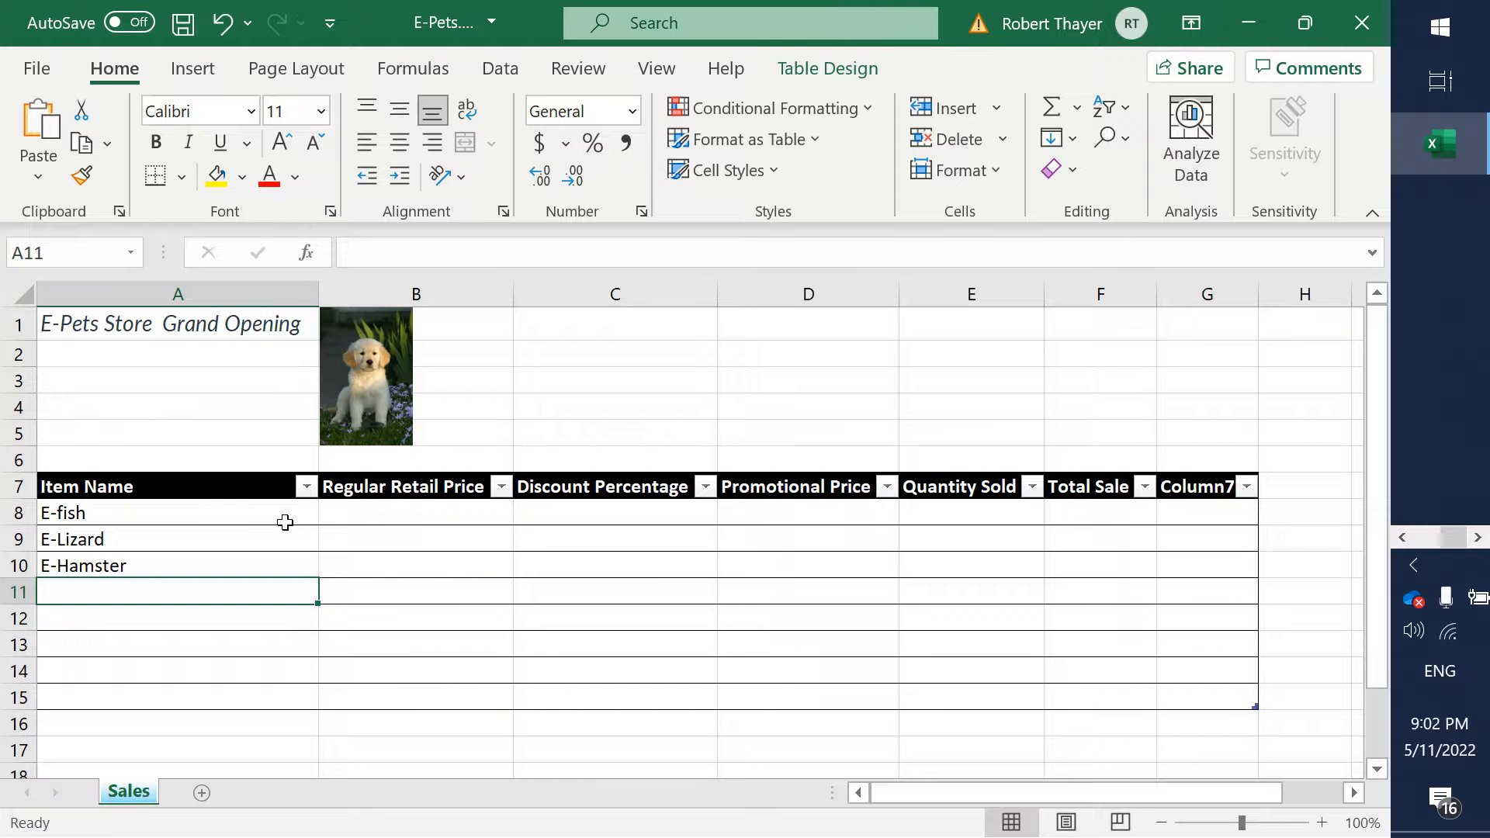
# - Enter the item names E-Dog in cell A11 and E-Cat in cell A12
pyautogui.write('E-Dog')
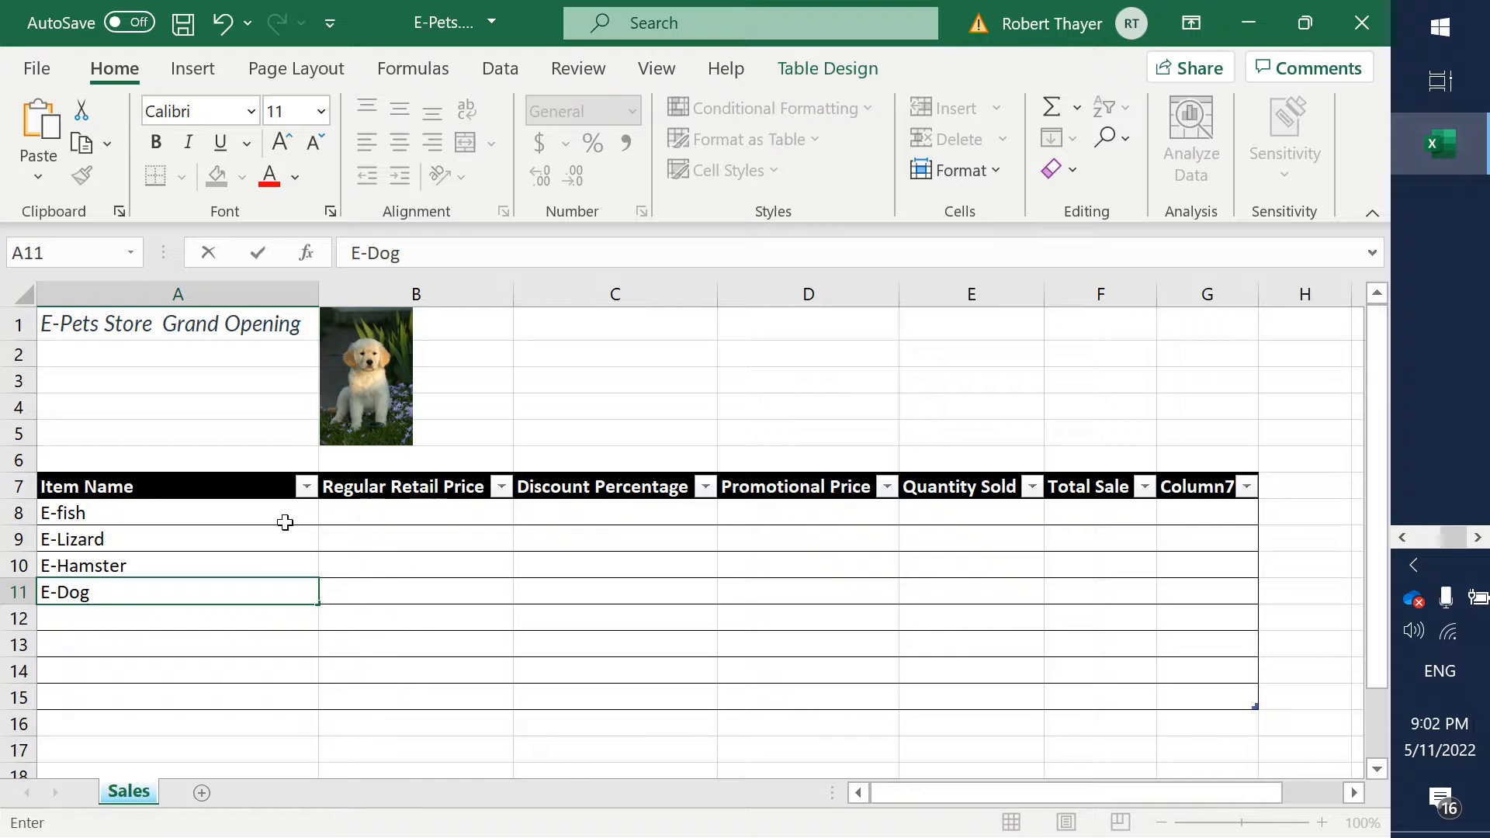
pyautogui.press('Tab')
pyautogui.press('Down')
pyautogui.press('Left')
pyautogui.write('E')
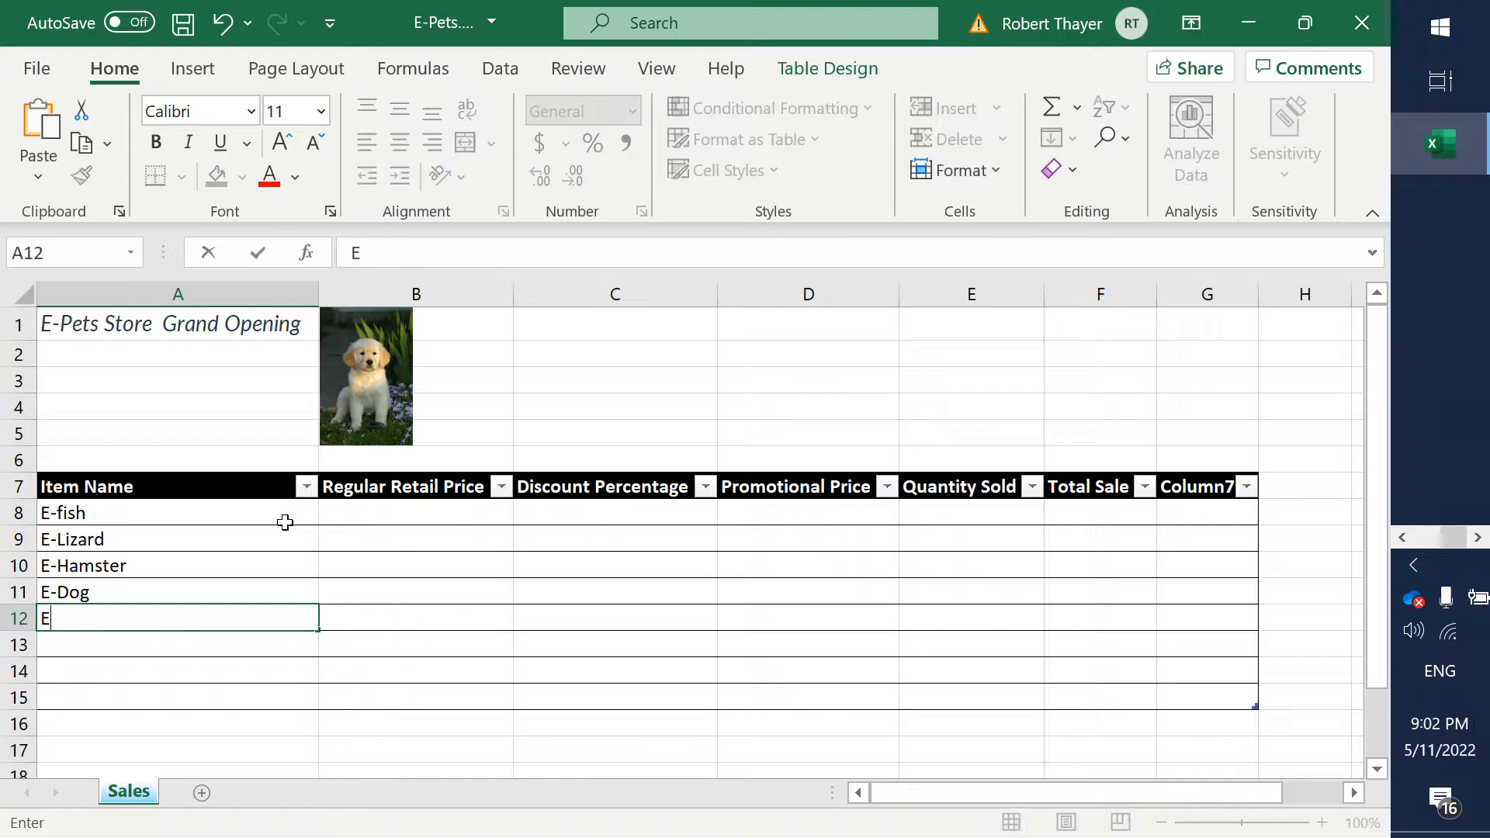
pyautogui.write('-Cat')
pyautogui.press('Tab')
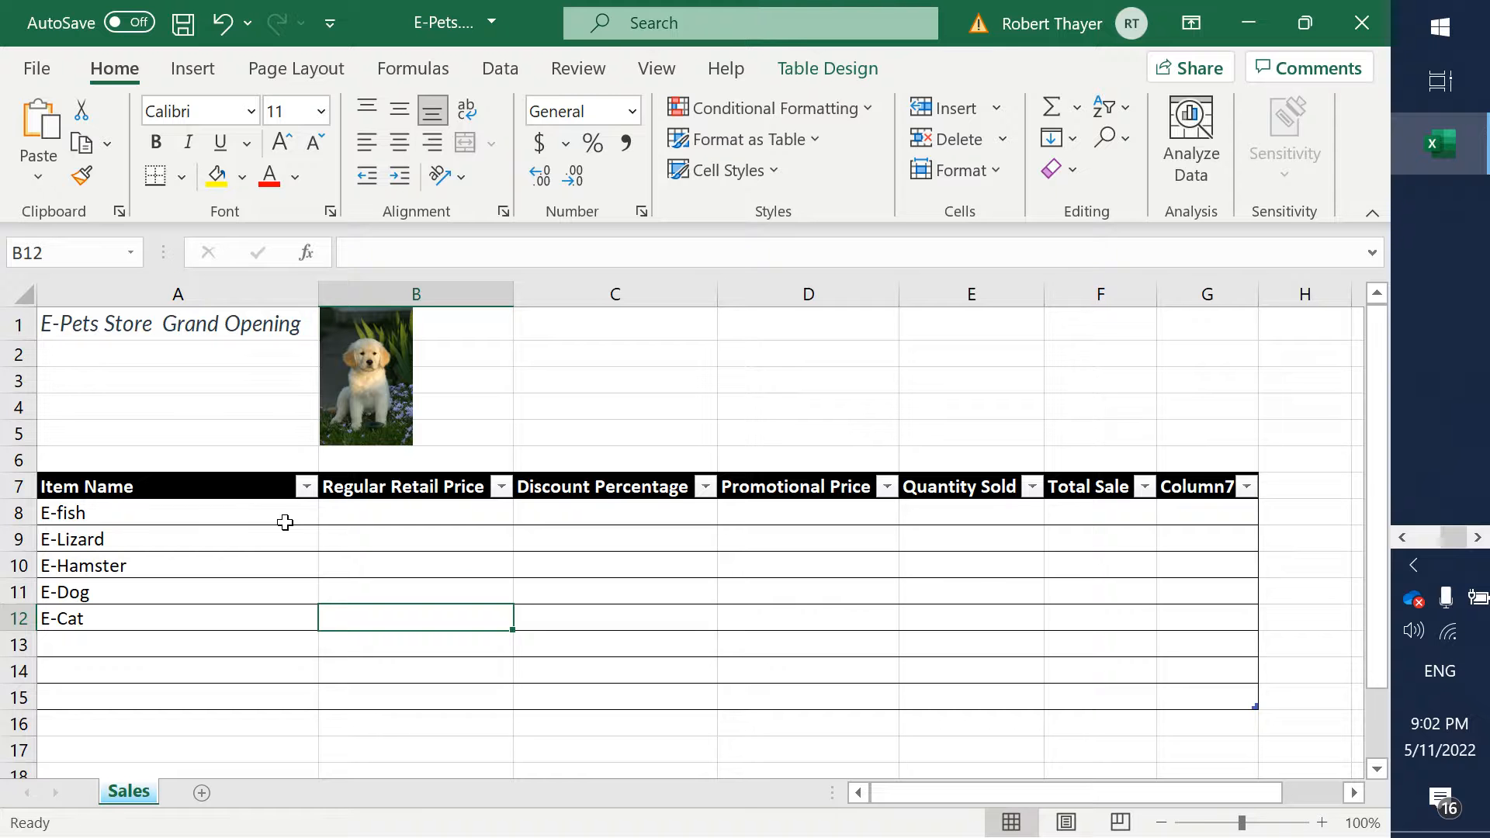
# - Enter a regular retail price of 100 for E-fish, E-Lizard and E-Hamster in cells B8 to B10
pyautogui.press('Up')
pyautogui.press('Up')
pyautogui.press('Up')
pyautogui.press('Up')
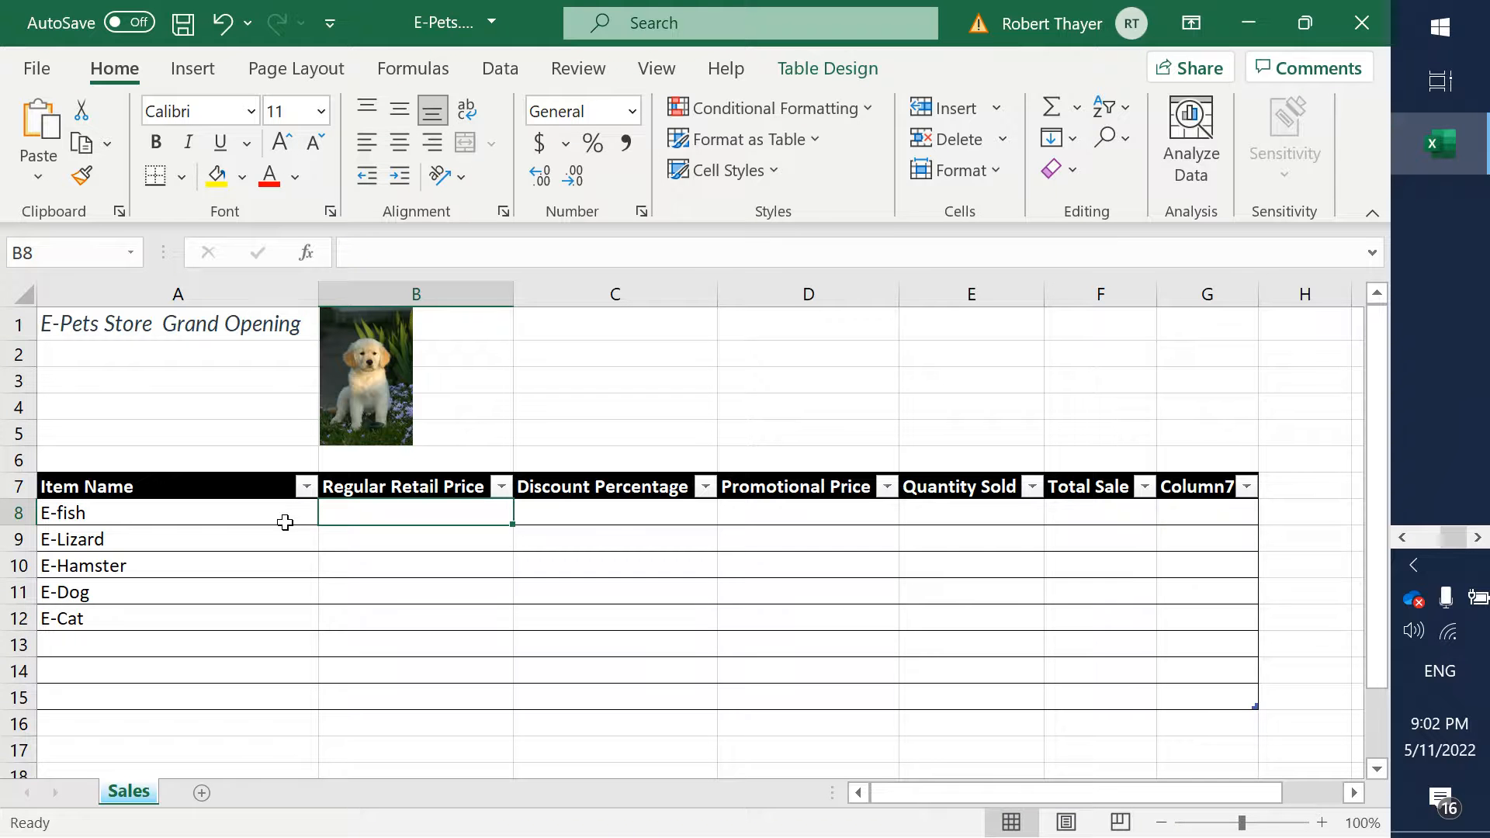
pyautogui.write('100')
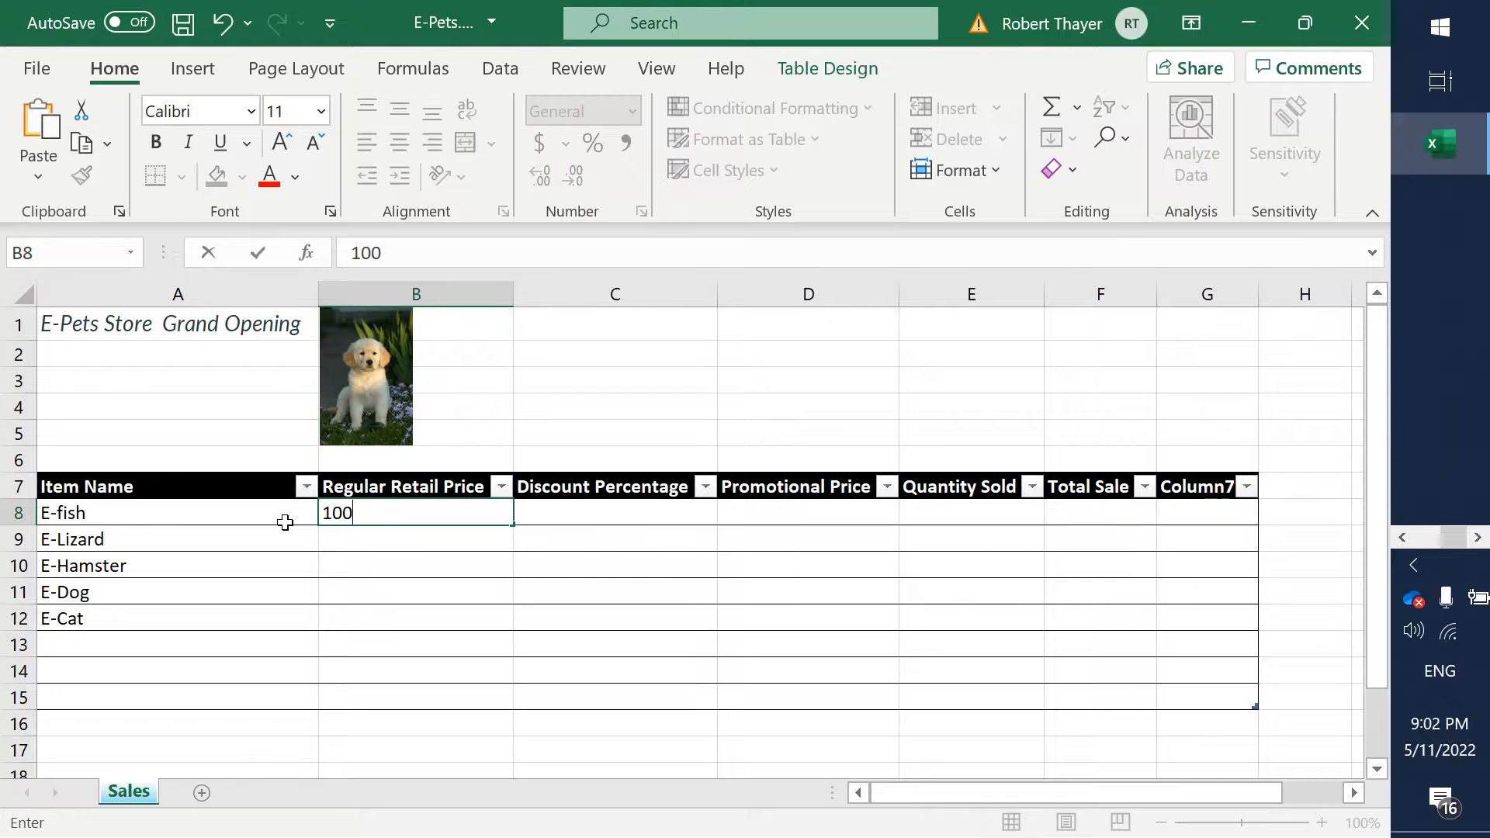
pyautogui.press('Return')
pyautogui.write('100')
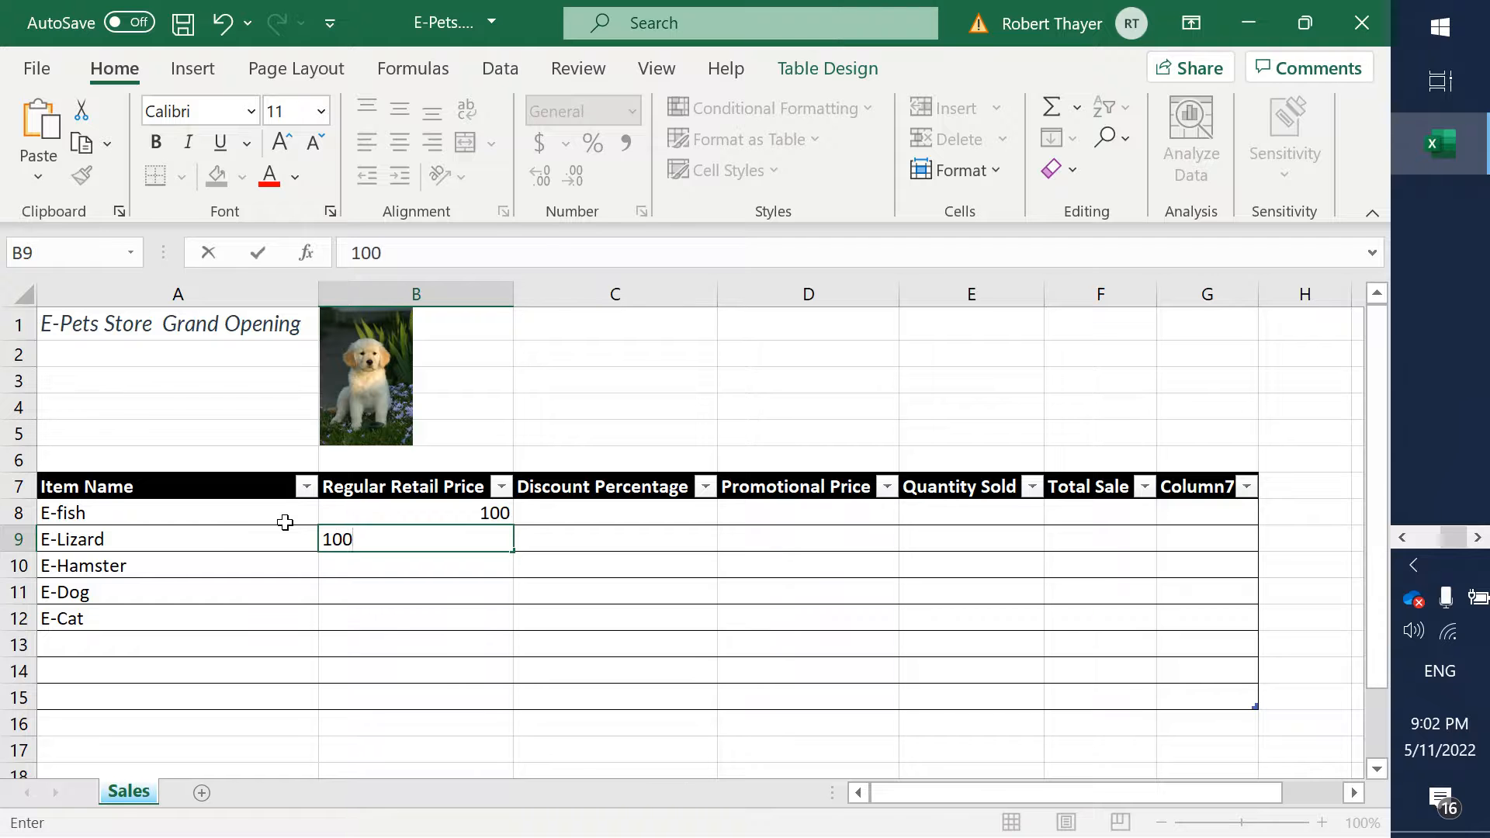
pyautogui.press('Return')
pyautogui.write('100')
pyautogui.press('Return')
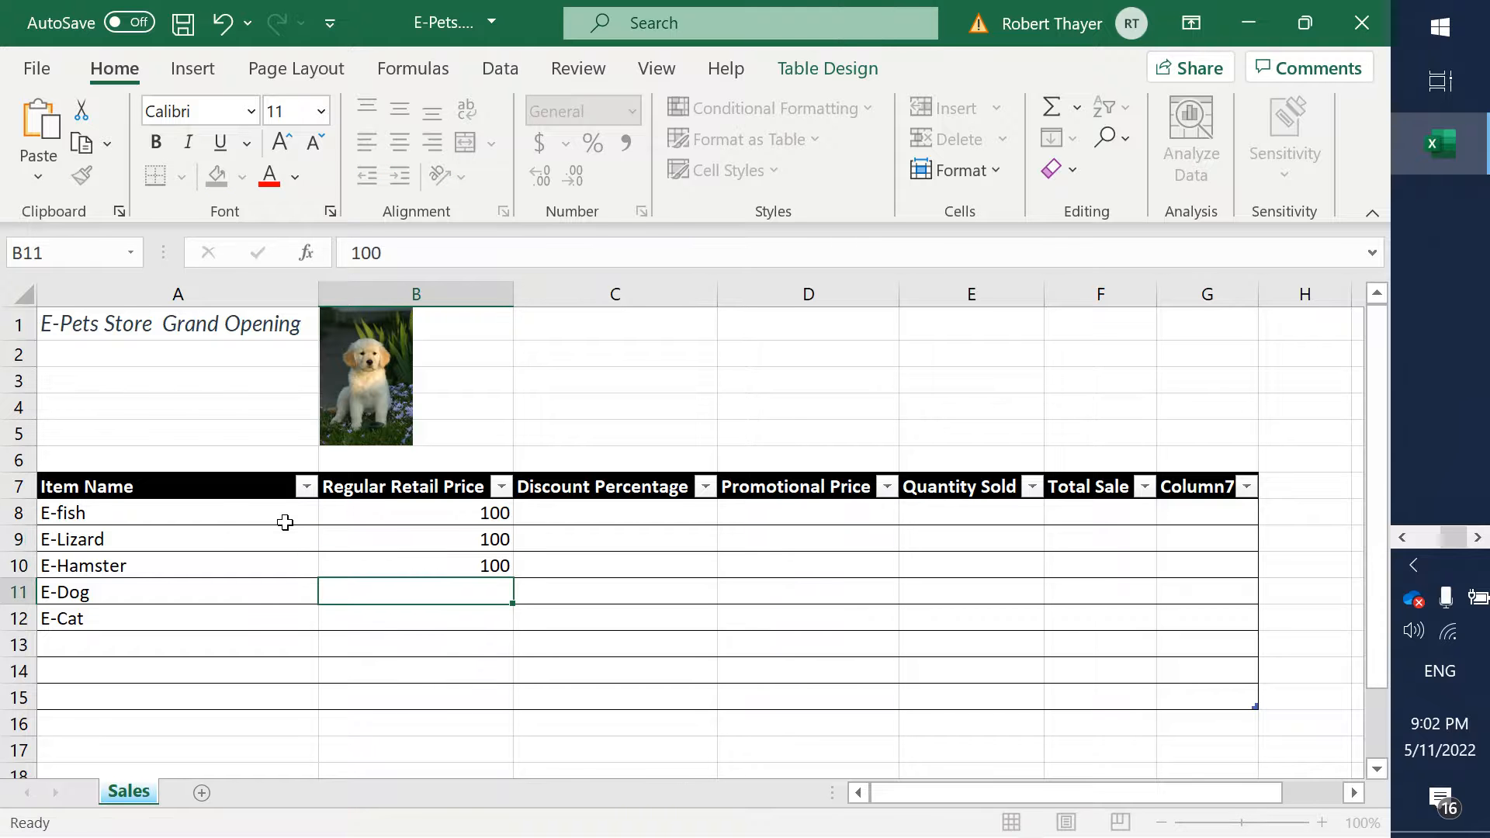
# - Enter a regular retail price of 500 for E-Dog and E-Cat in cells B11 and B12
pyautogui.write('500')
pyautogui.press('Return')
pyautogui.write('500')
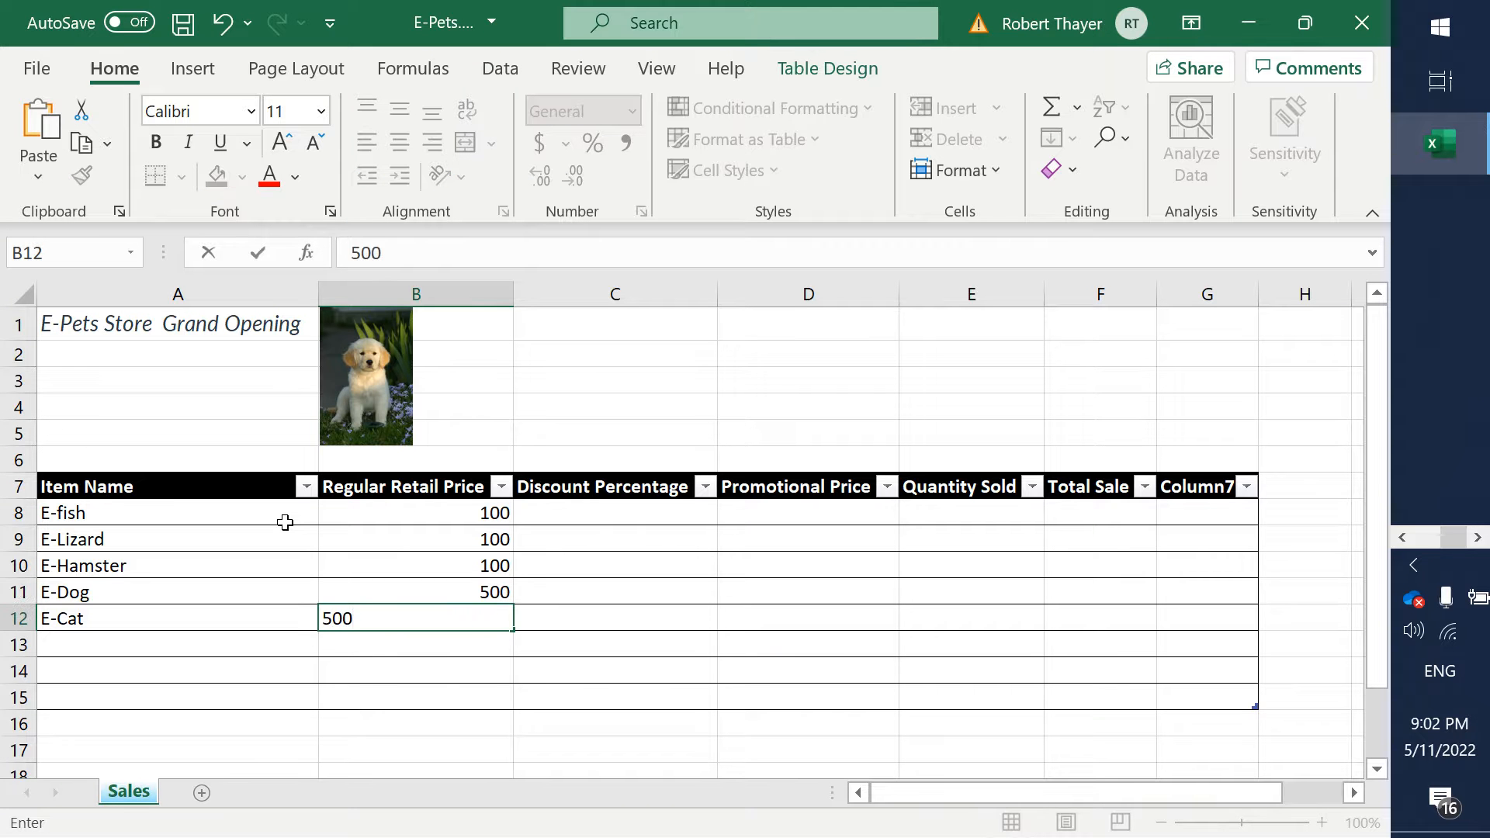
pyautogui.press('Tab')
# - Enter 50 as the discount percentage for E-fish, E-Lizard and E-Hamster in cells C8 to C10
pyautogui.hotkey('alt', 'Tab')
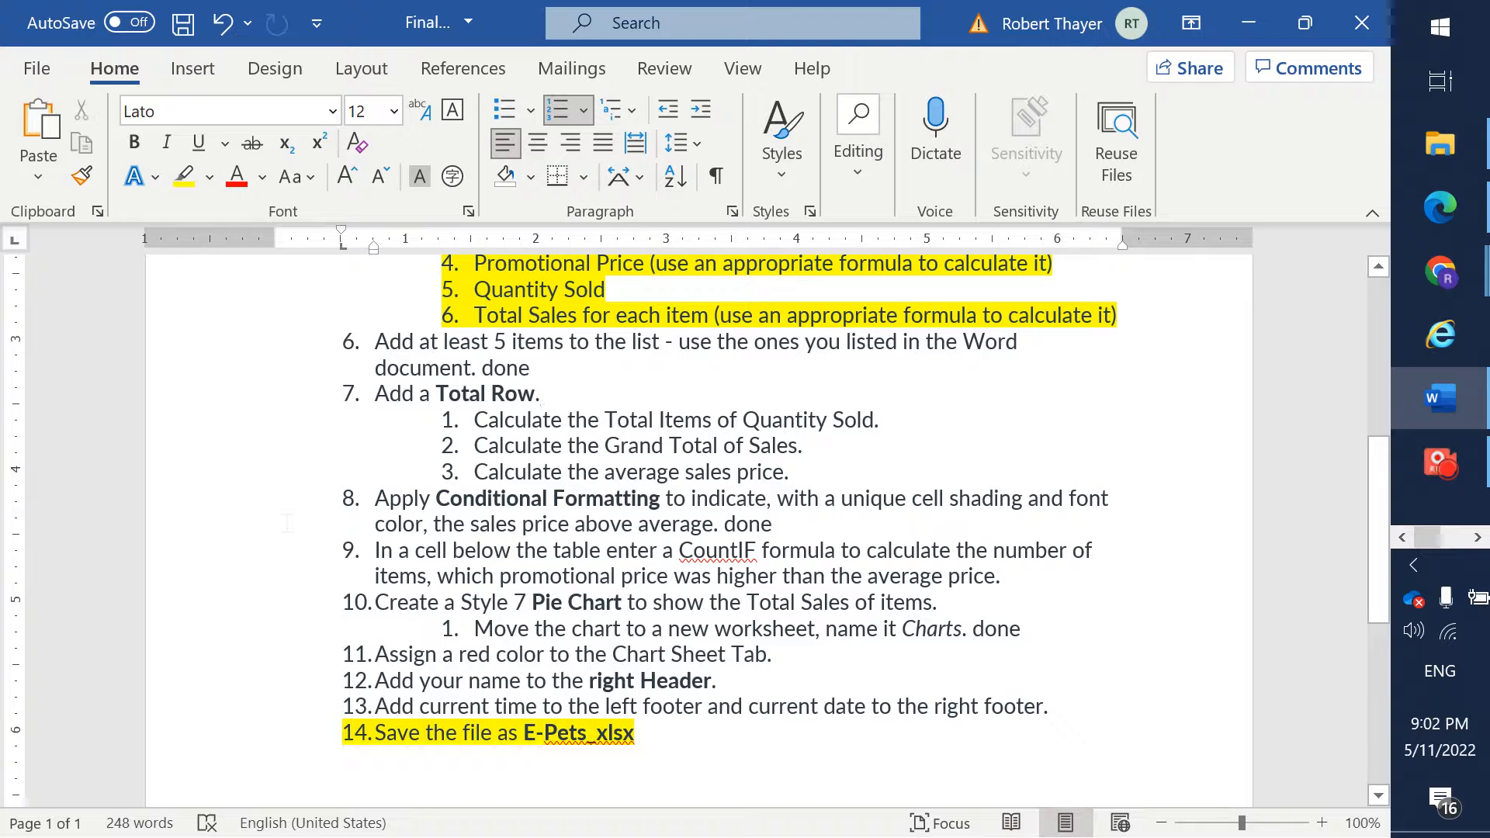
pyautogui.hotkey('alt', 'Tab')
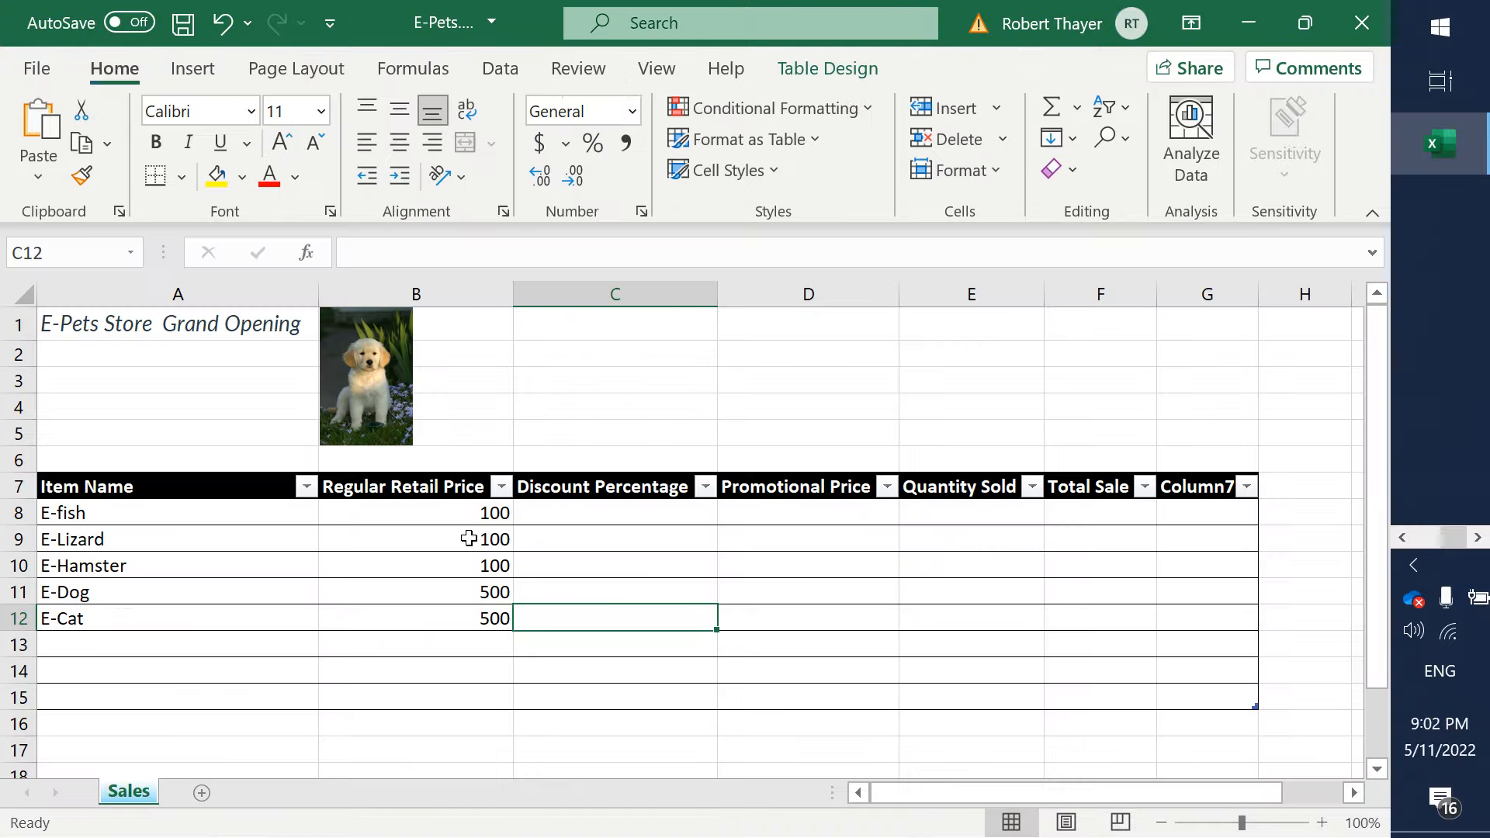
pyautogui.click(606, 511)
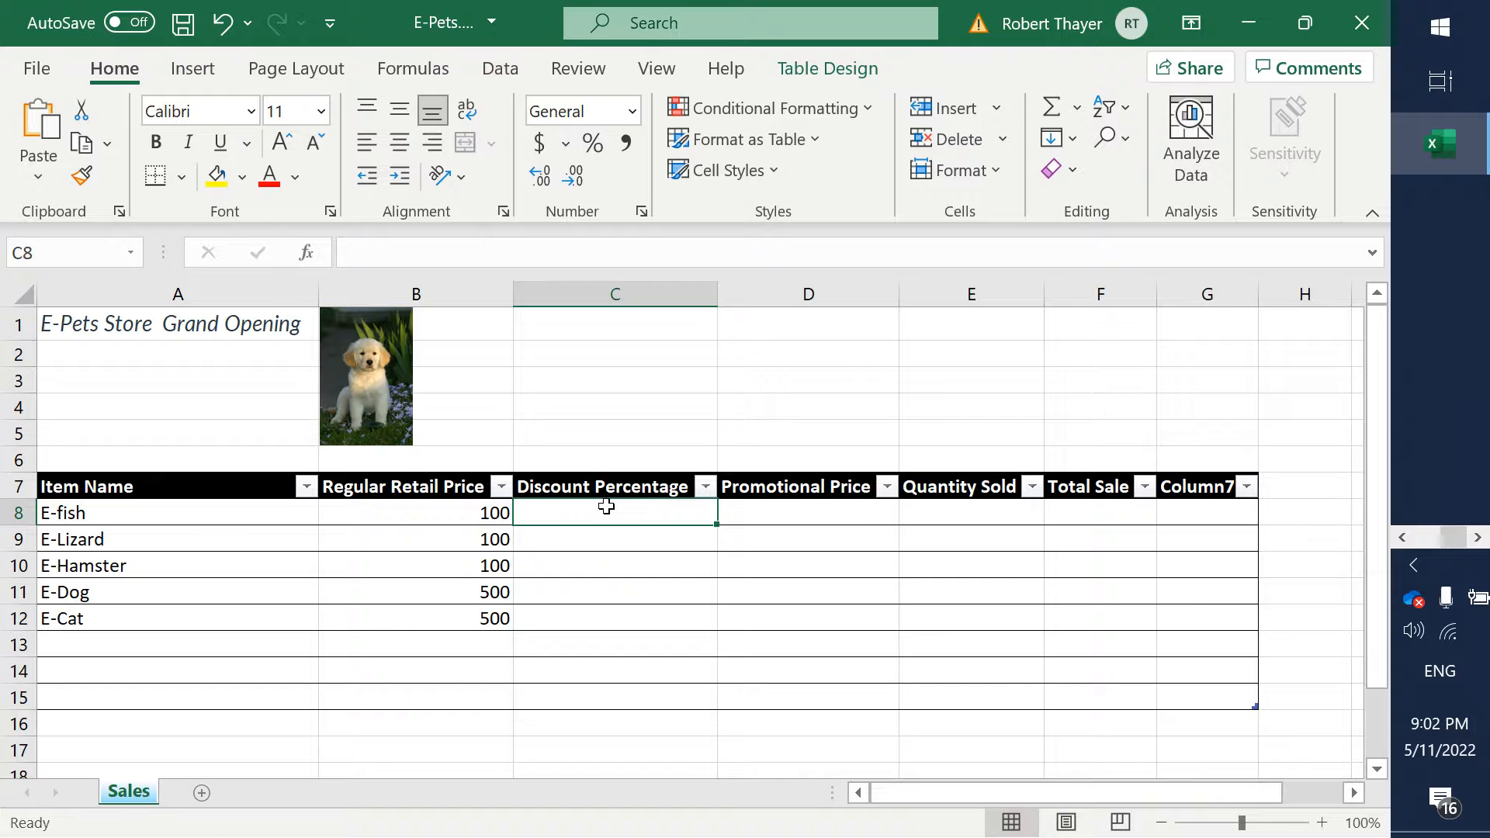
pyautogui.write('50')
pyautogui.press('Return')
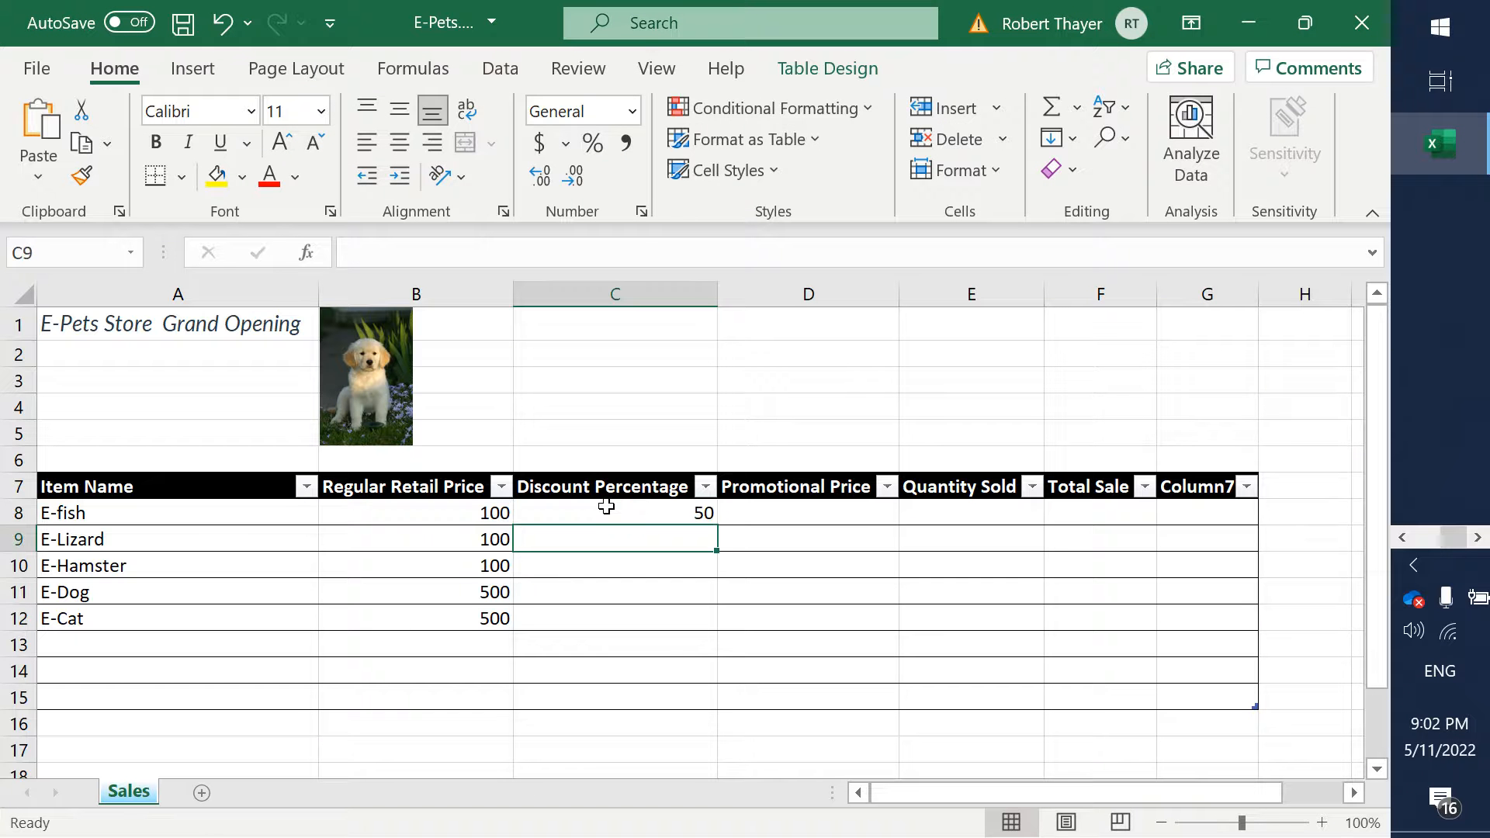
pyautogui.write('50')
pyautogui.press('Return')
pyautogui.write('50')
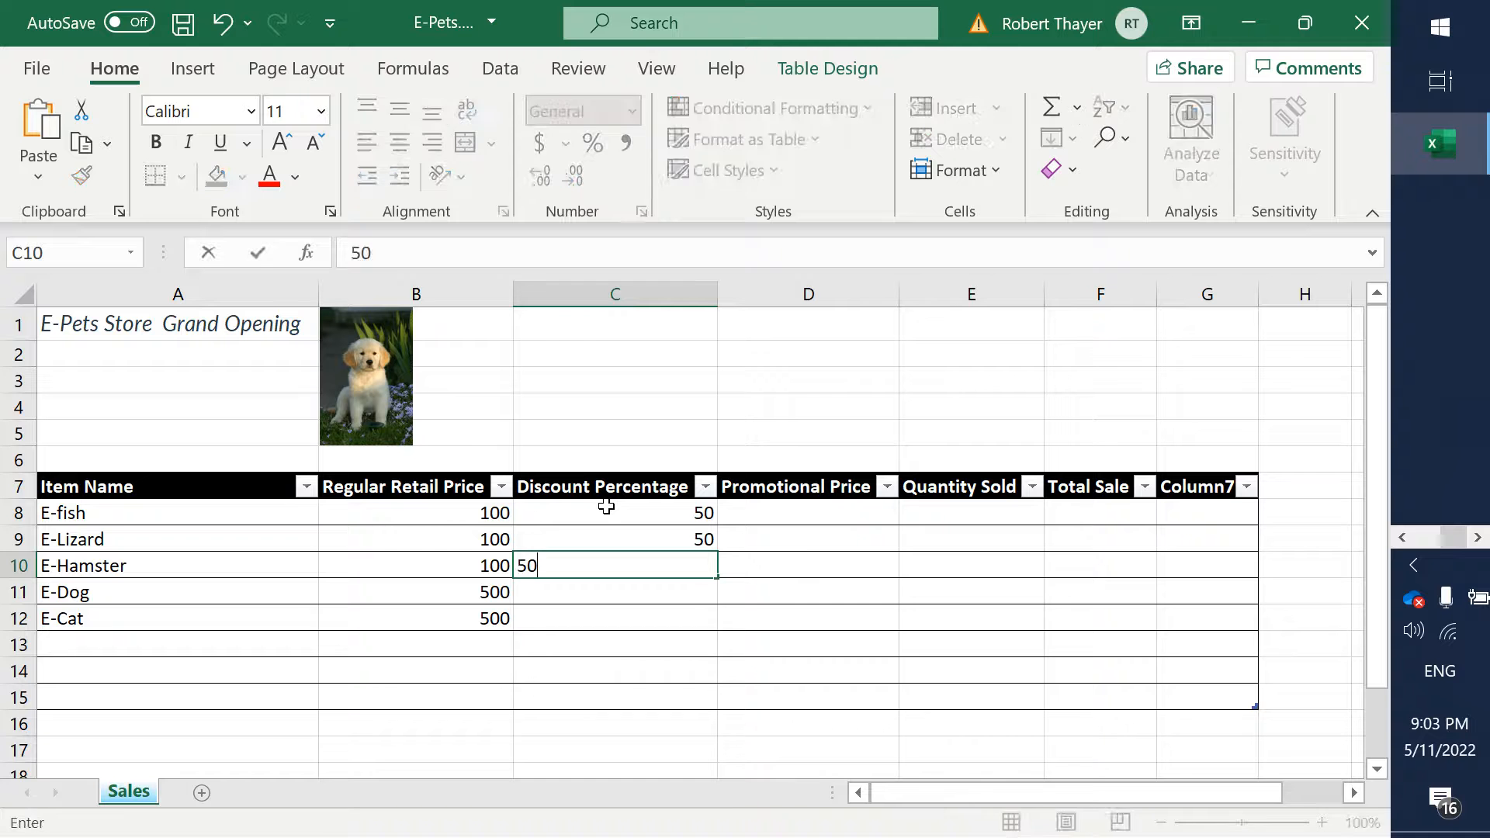
pyautogui.press('Return')
# - Enter 50 as the discount percentage for E-Dog and E-Cat in cells C11 and C12
pyautogui.write('50')
pyautogui.press('Return')
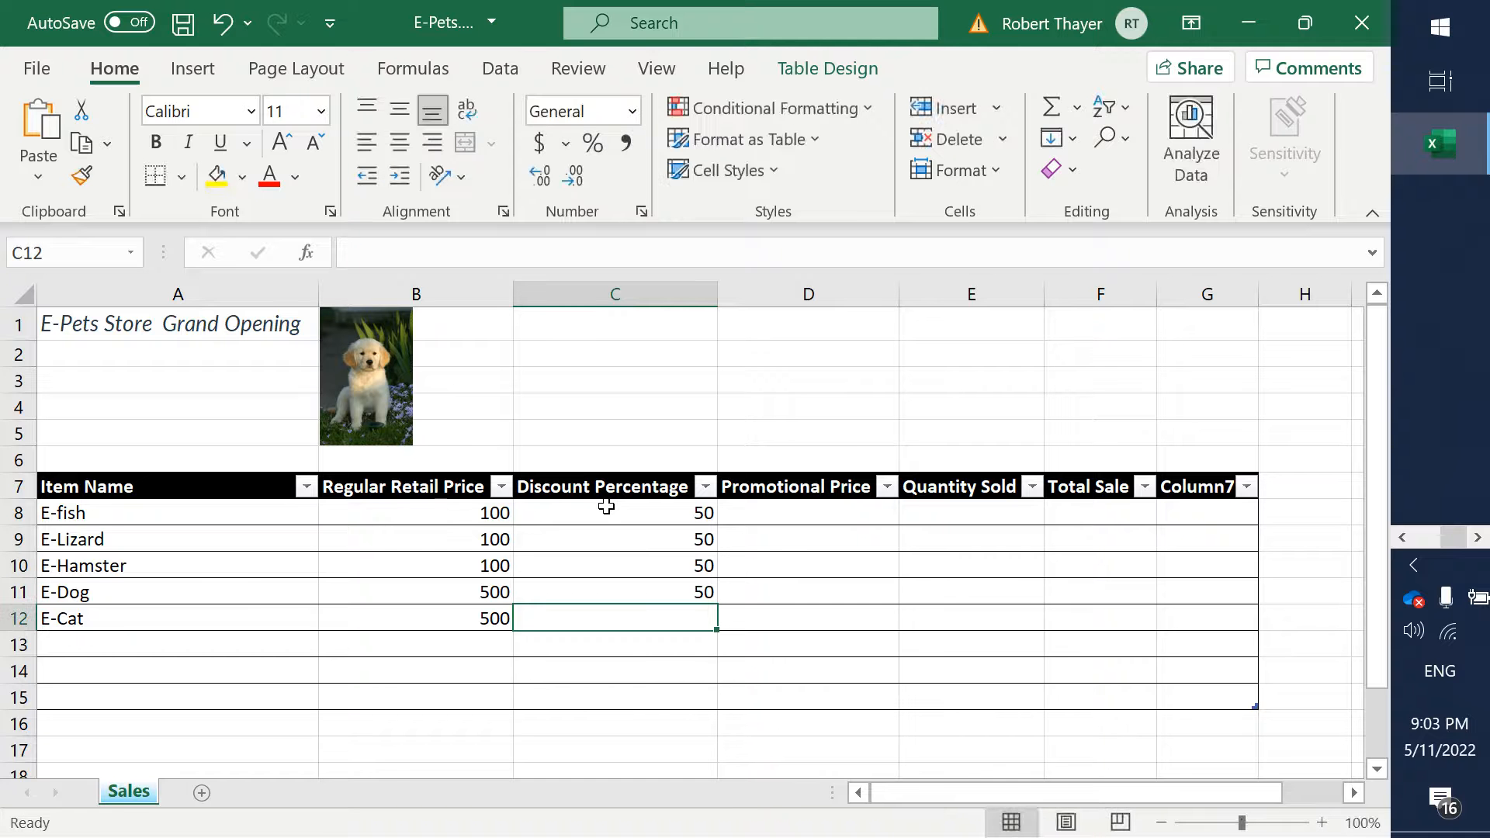
pyautogui.write('50')
pyautogui.hotkey('ctrl', 'Return')
pyautogui.press('Right')
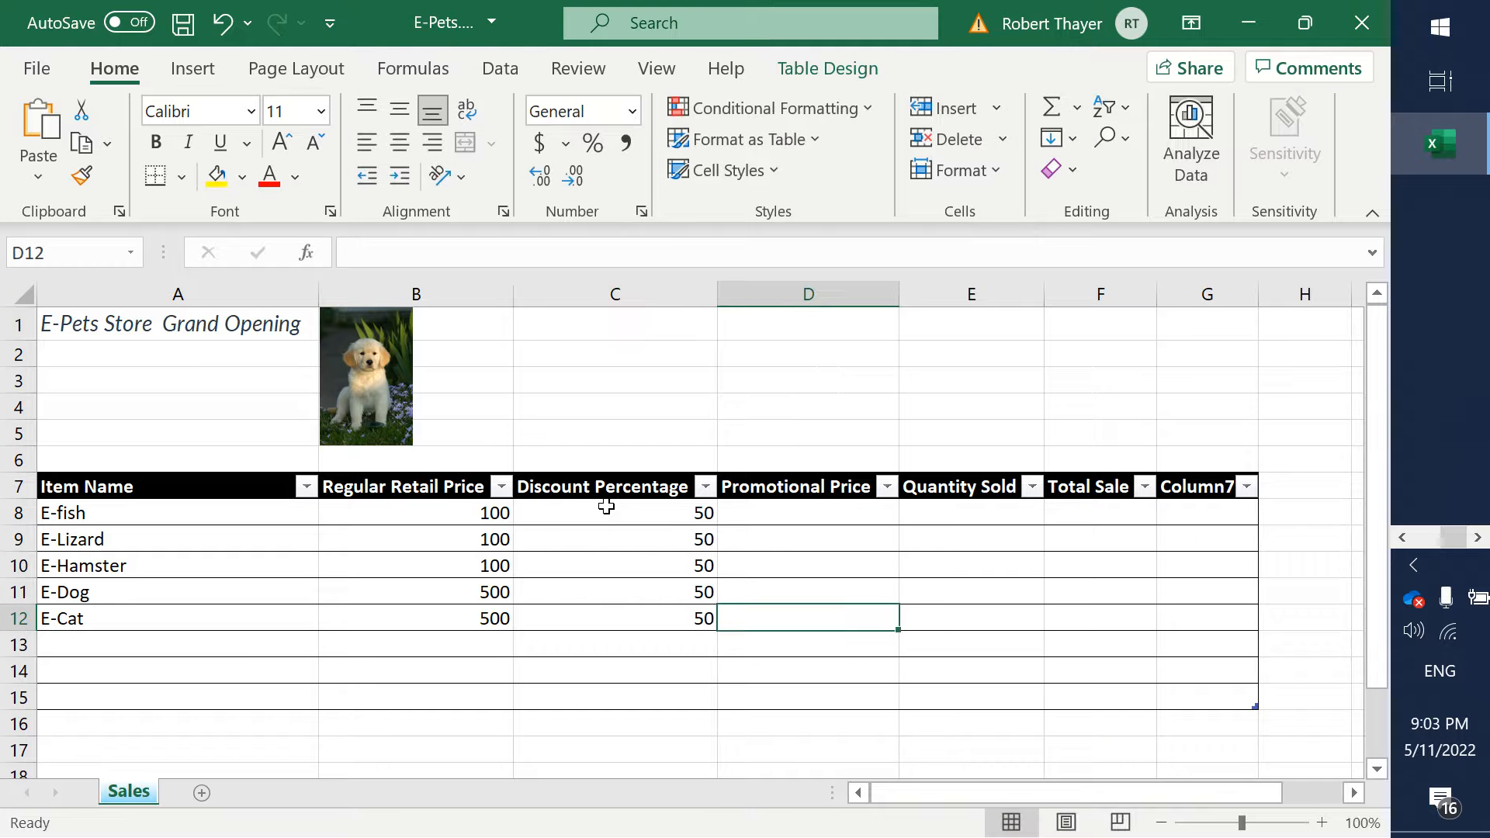
# - Format the regular retail prices in cells B8 to B12 as Currency with the $ symbol and two decimal places
pyautogui.press('Up')
pyautogui.press('Up')
pyautogui.press('Up')
pyautogui.press('Up')
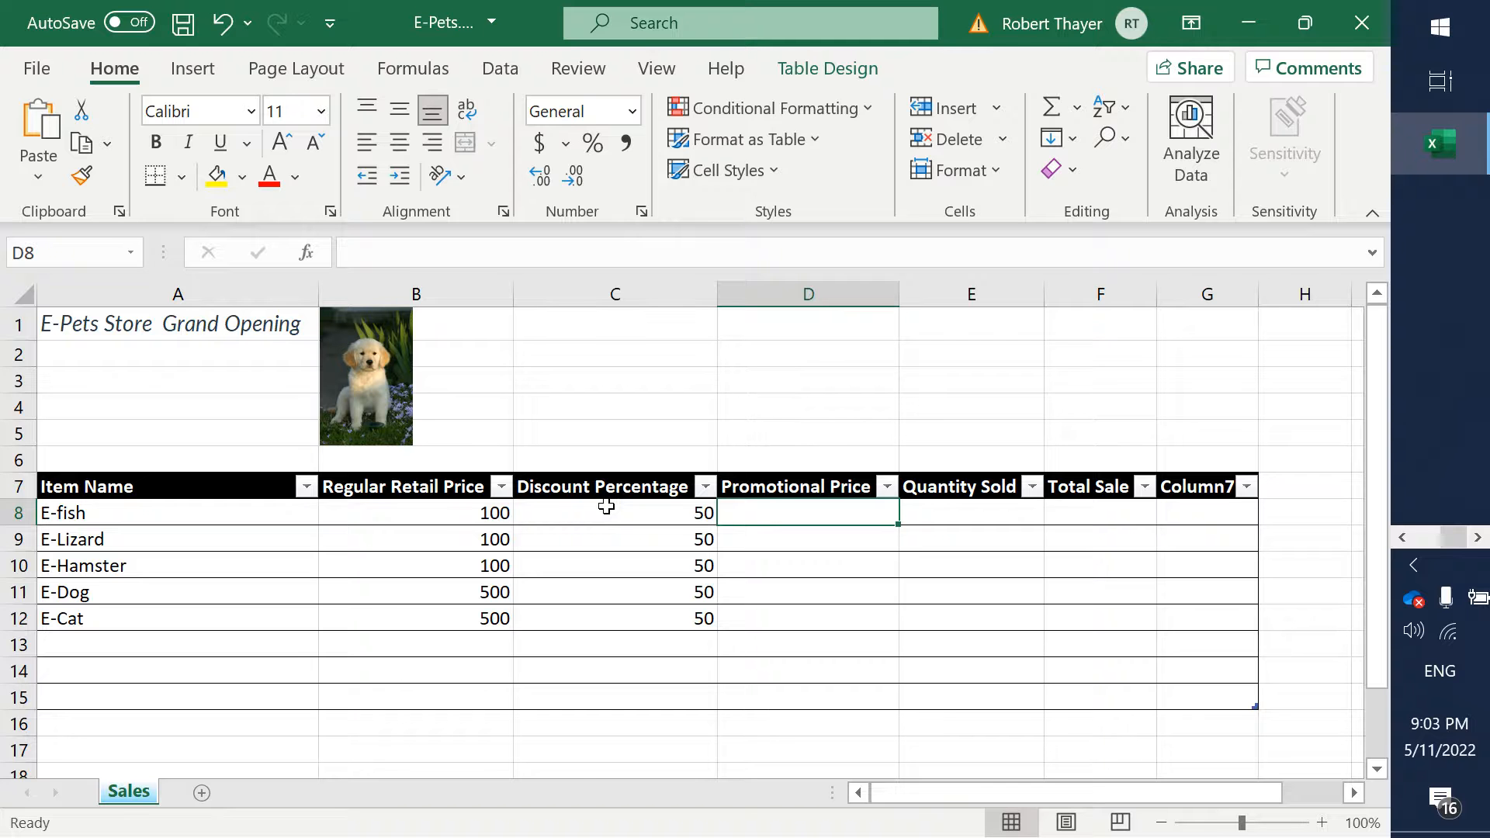
pyautogui.moveTo(491, 515); pyautogui.dragTo(465, 627)
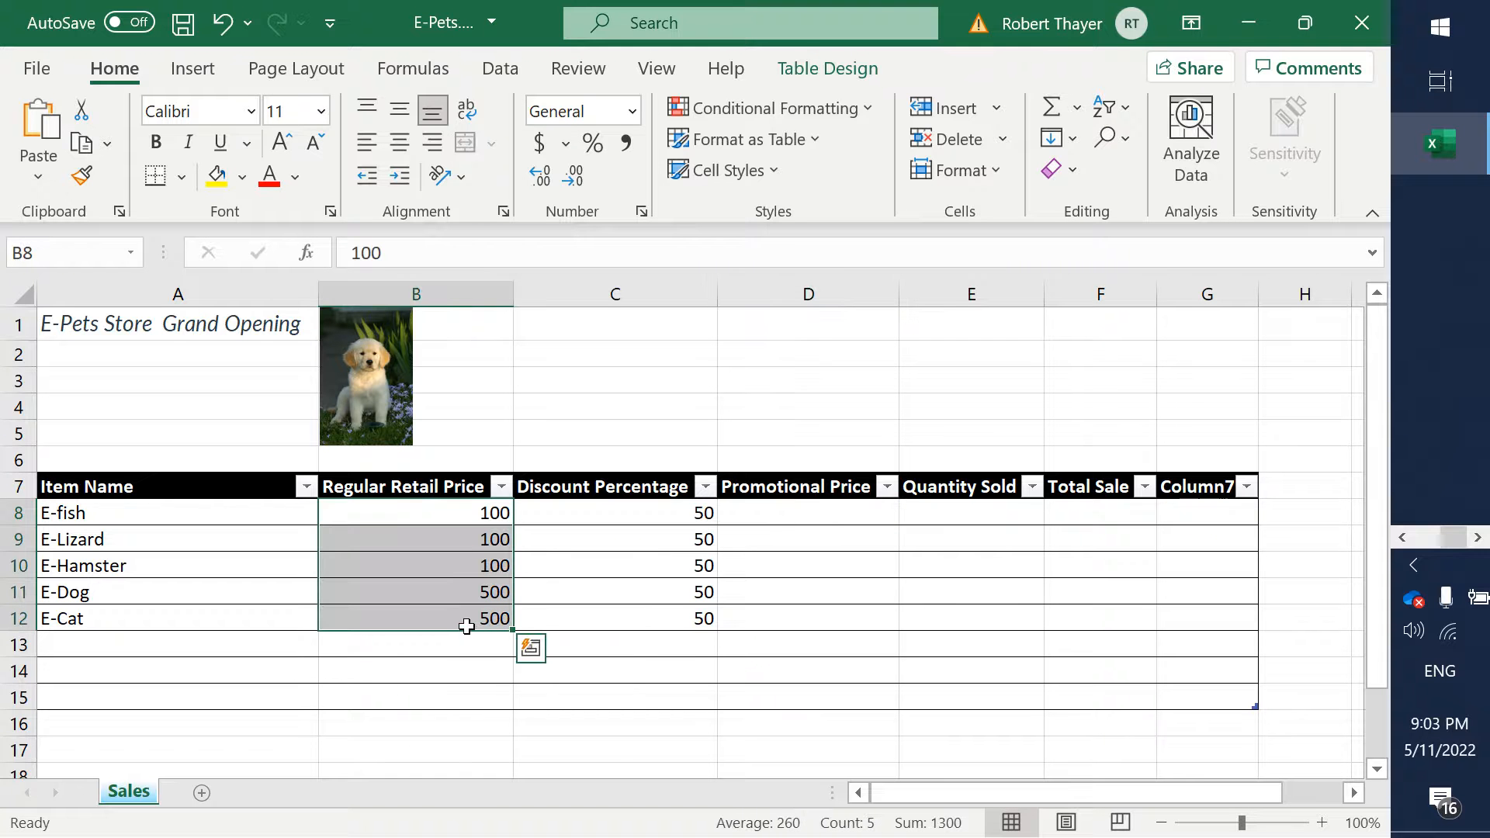
pyautogui.rightClick(465, 626)
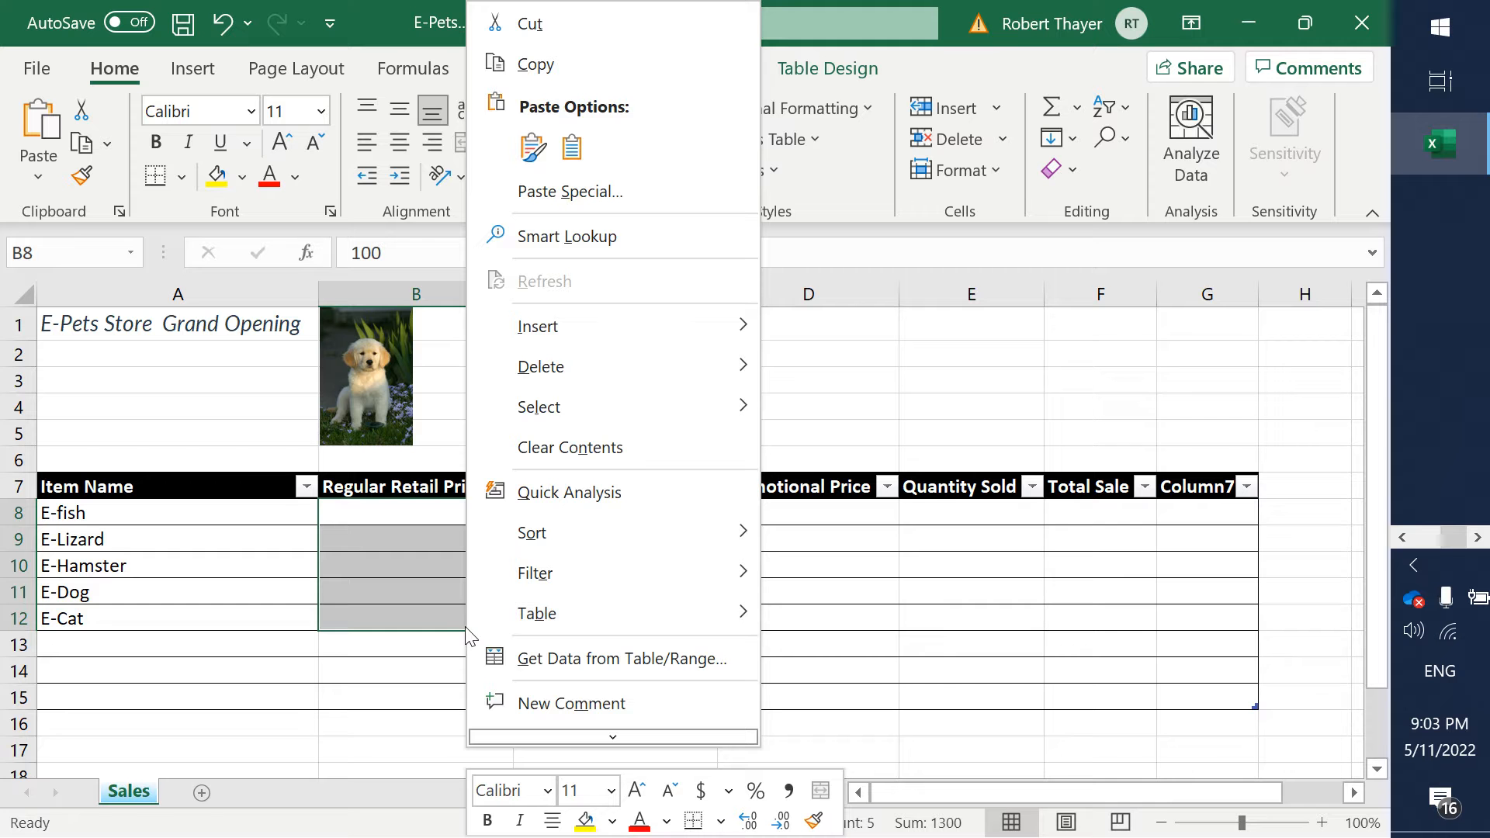
pyautogui.moveTo(590, 737)
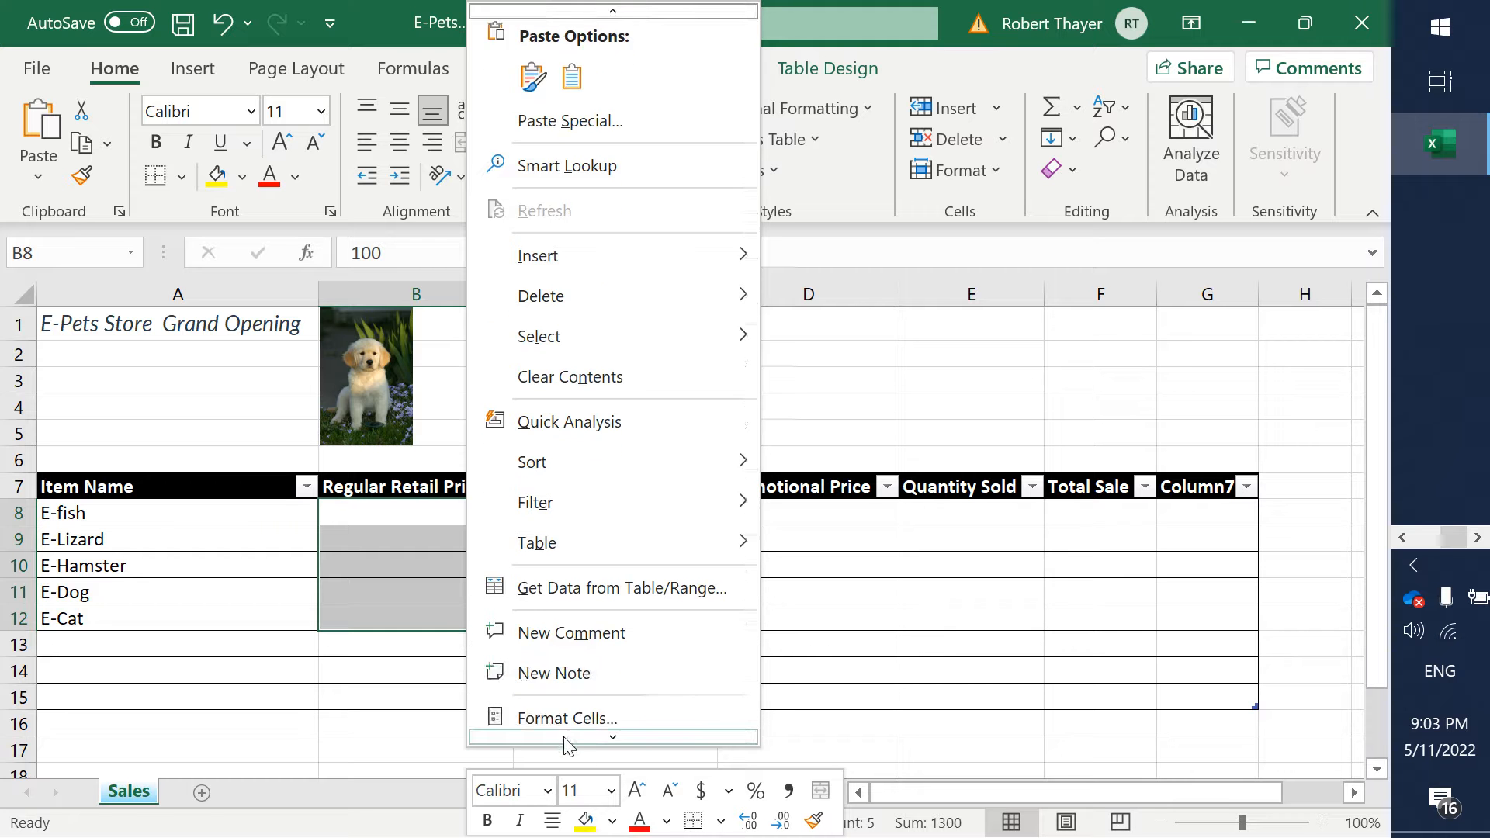
pyautogui.click(592, 645)
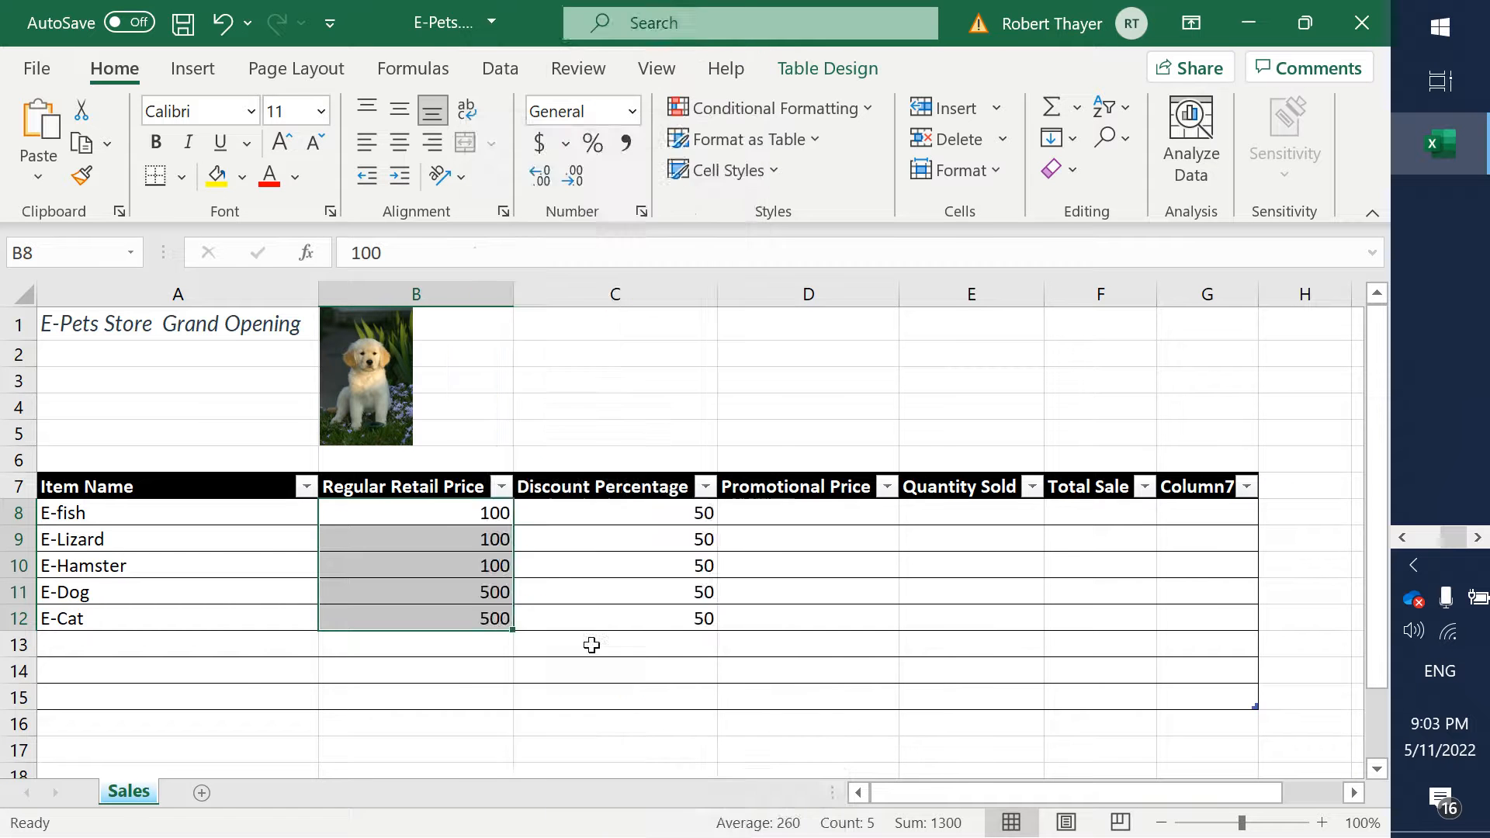
pyautogui.moveTo(549, 136); pyautogui.dragTo(915, 94)
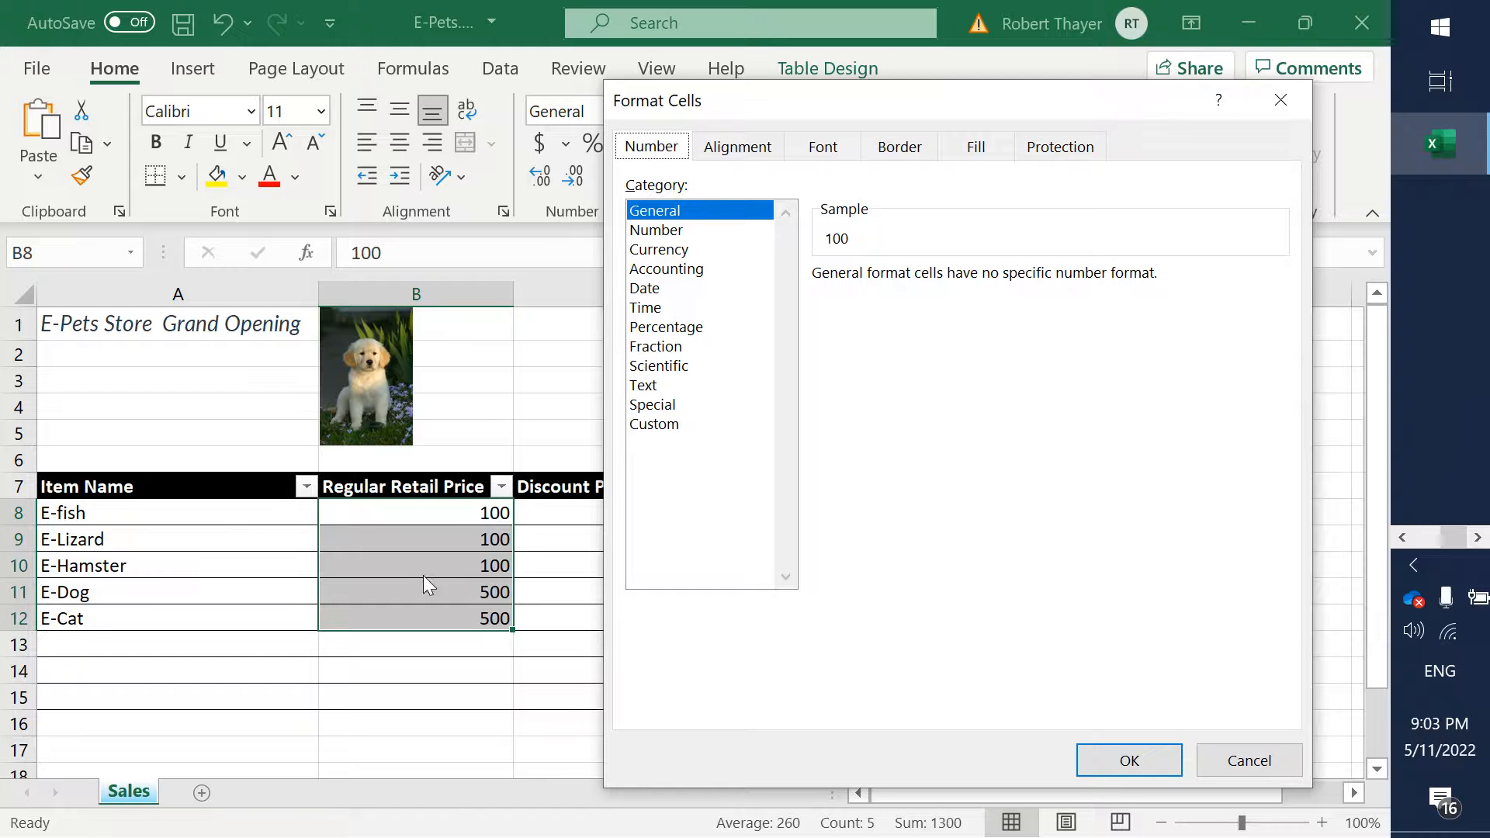
pyautogui.click(658, 256)
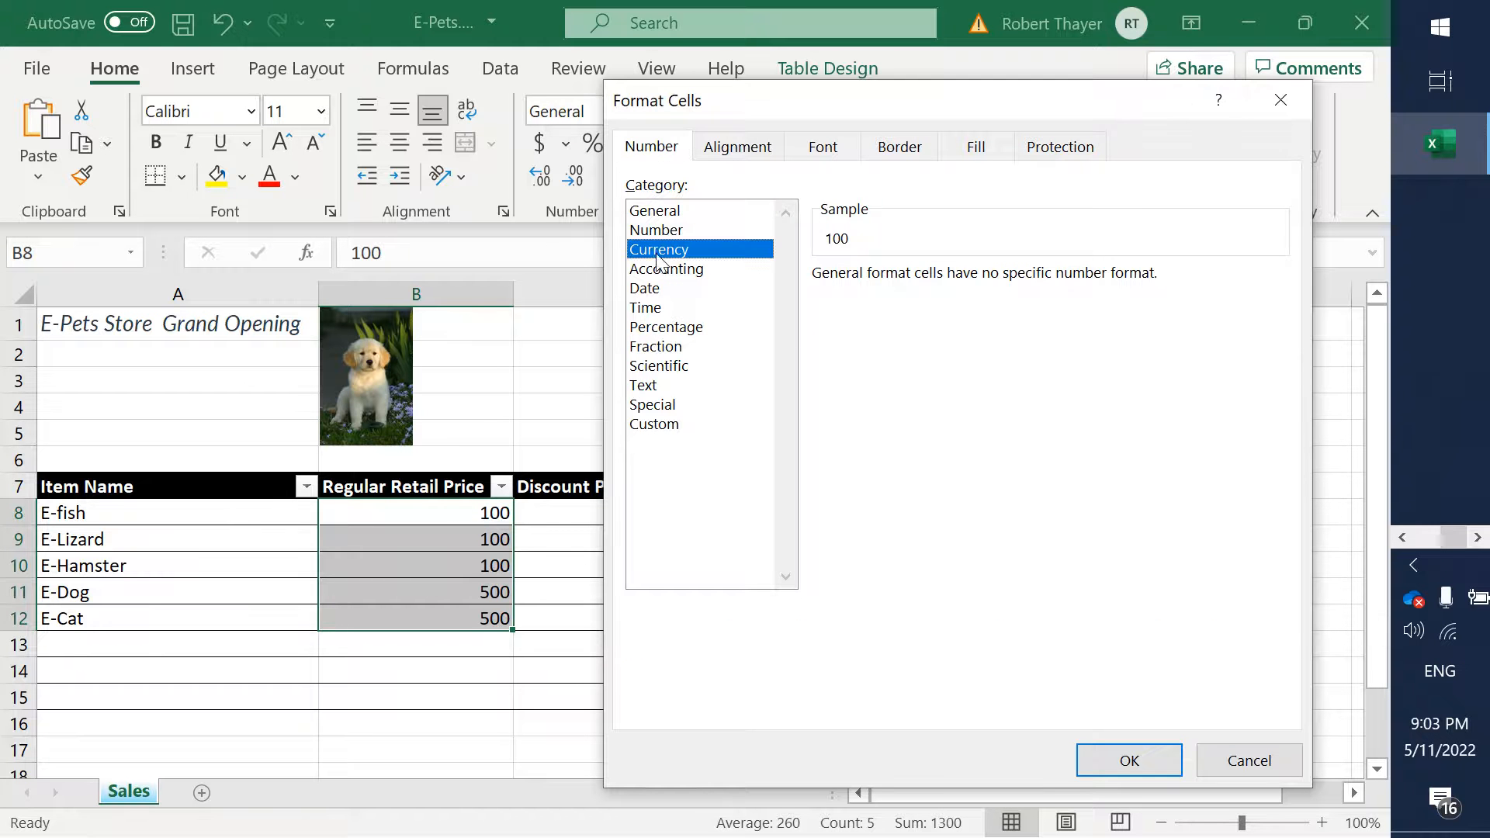
pyautogui.click(1148, 752)
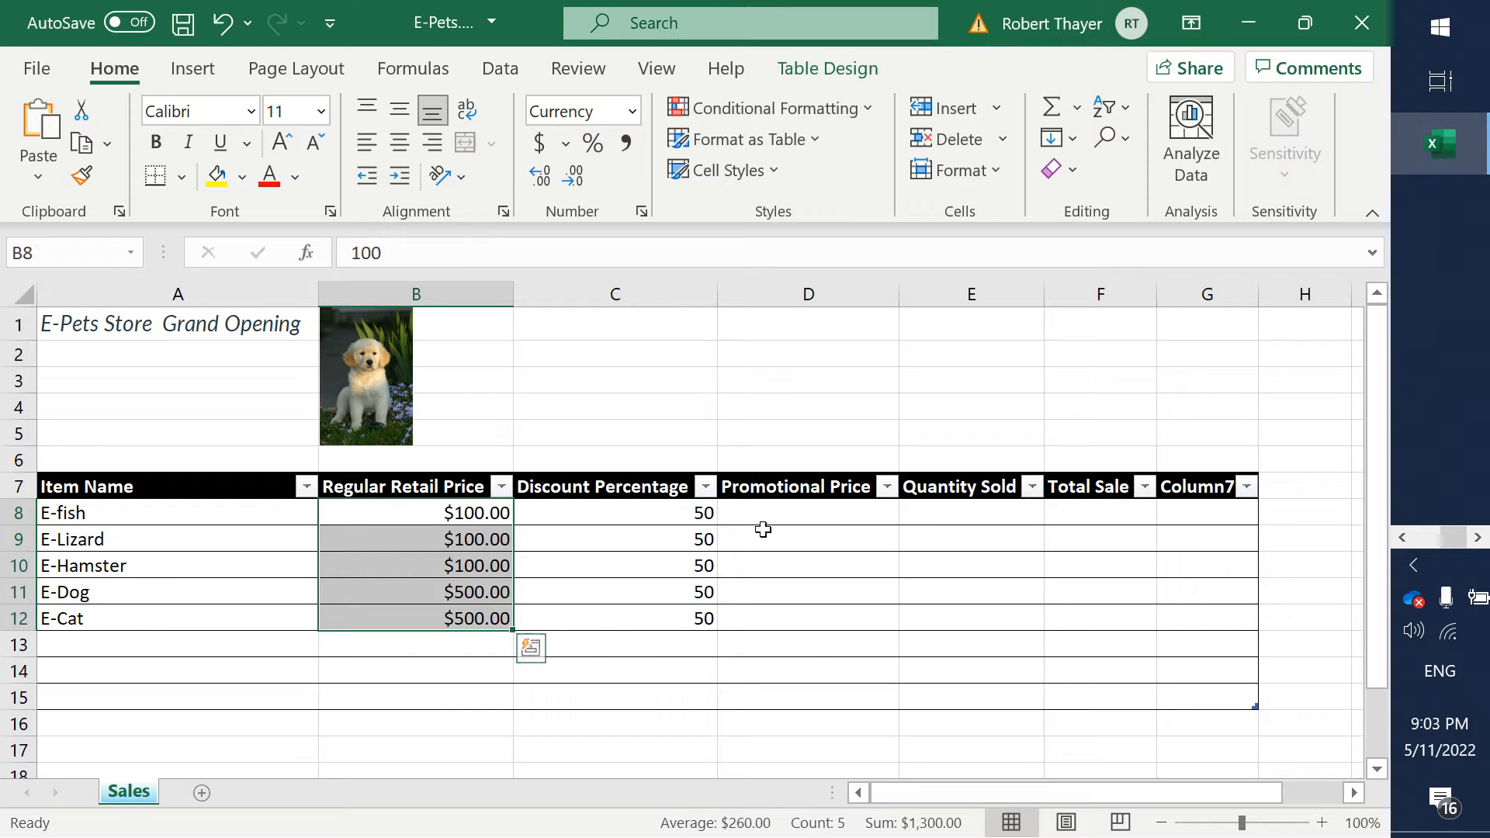
# - Try to clear the Discount Percentage values together with their header, and undo the deletion
pyautogui.click(644, 515)
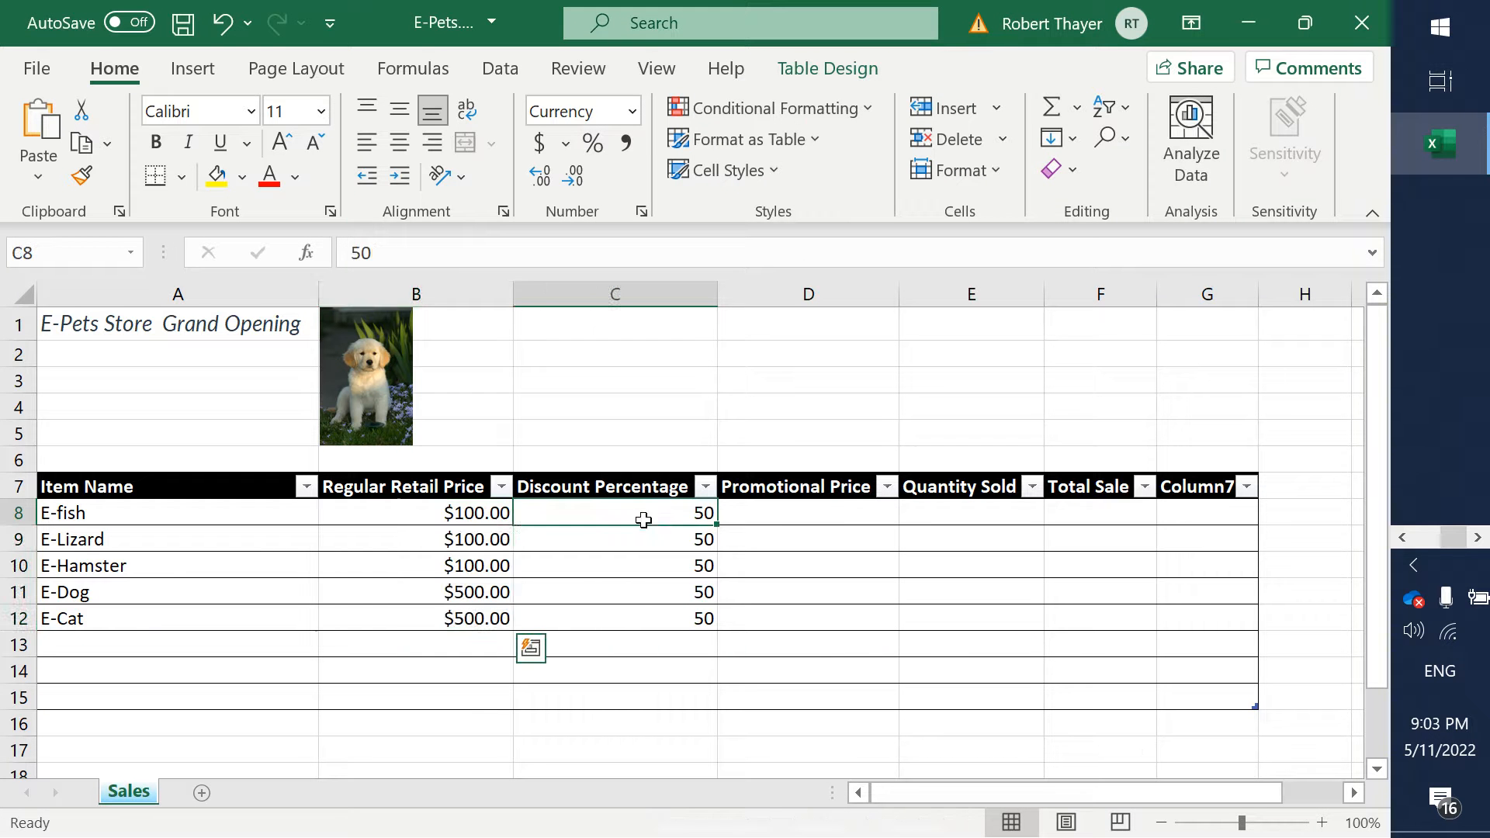
pyautogui.click(670, 623)
pyautogui.hotkey('ctrl', 'shift', 'Up')
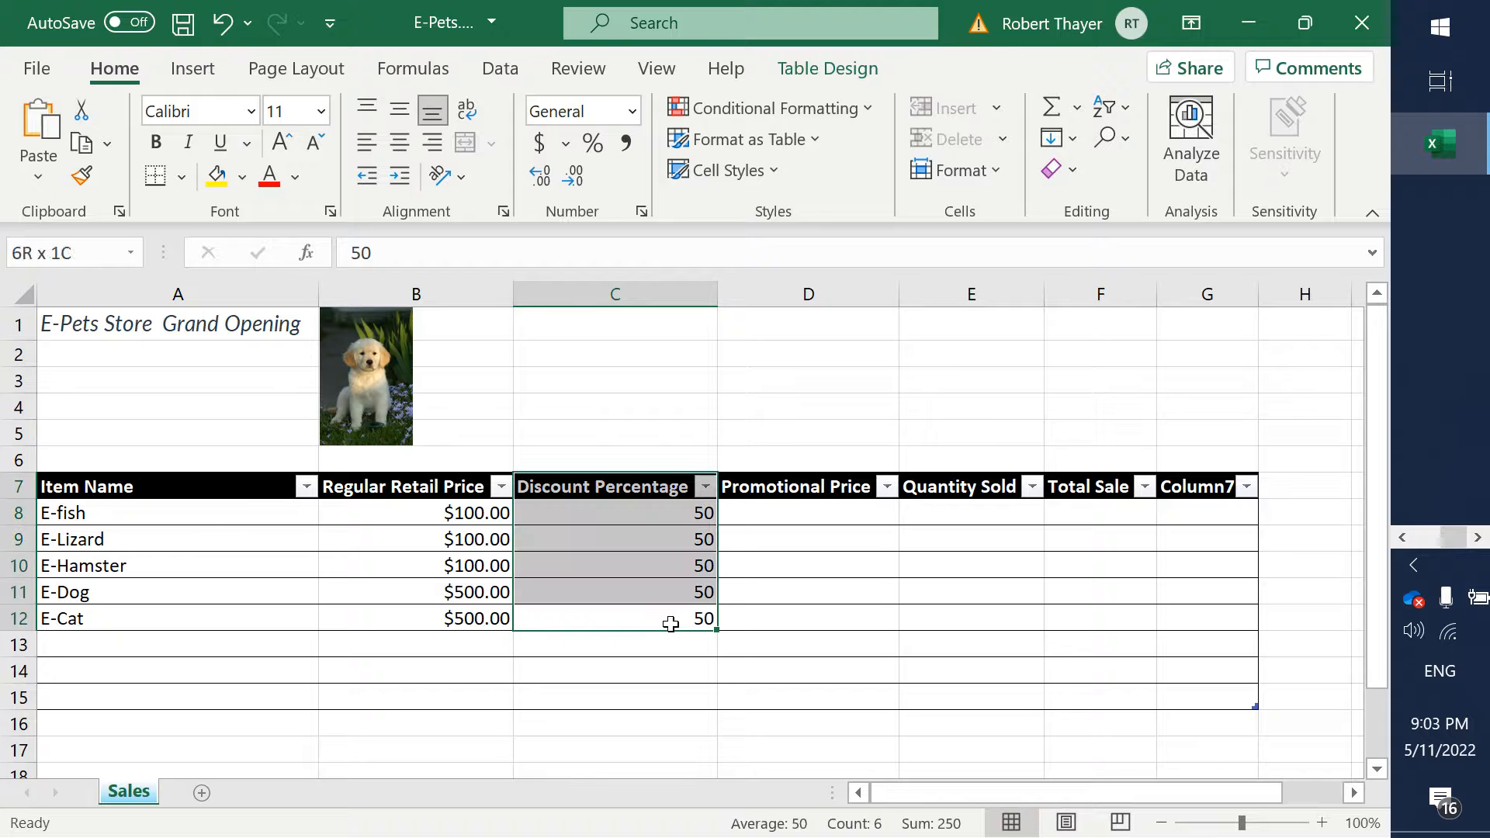
pyautogui.press('Delete')
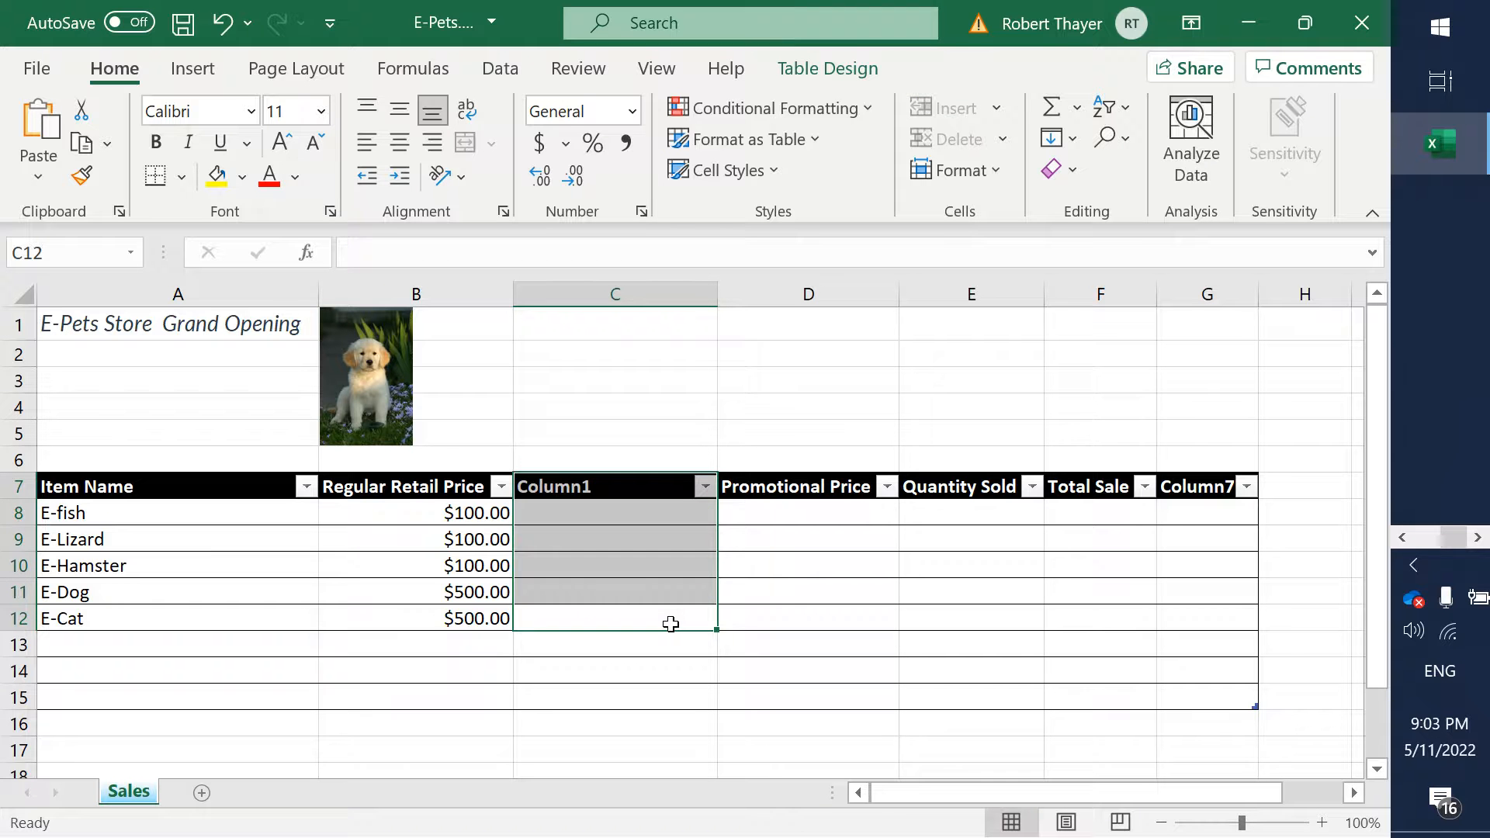
pyautogui.hotkey('ctrl', 'z')
pyautogui.press('Down')
pyautogui.press('Up')
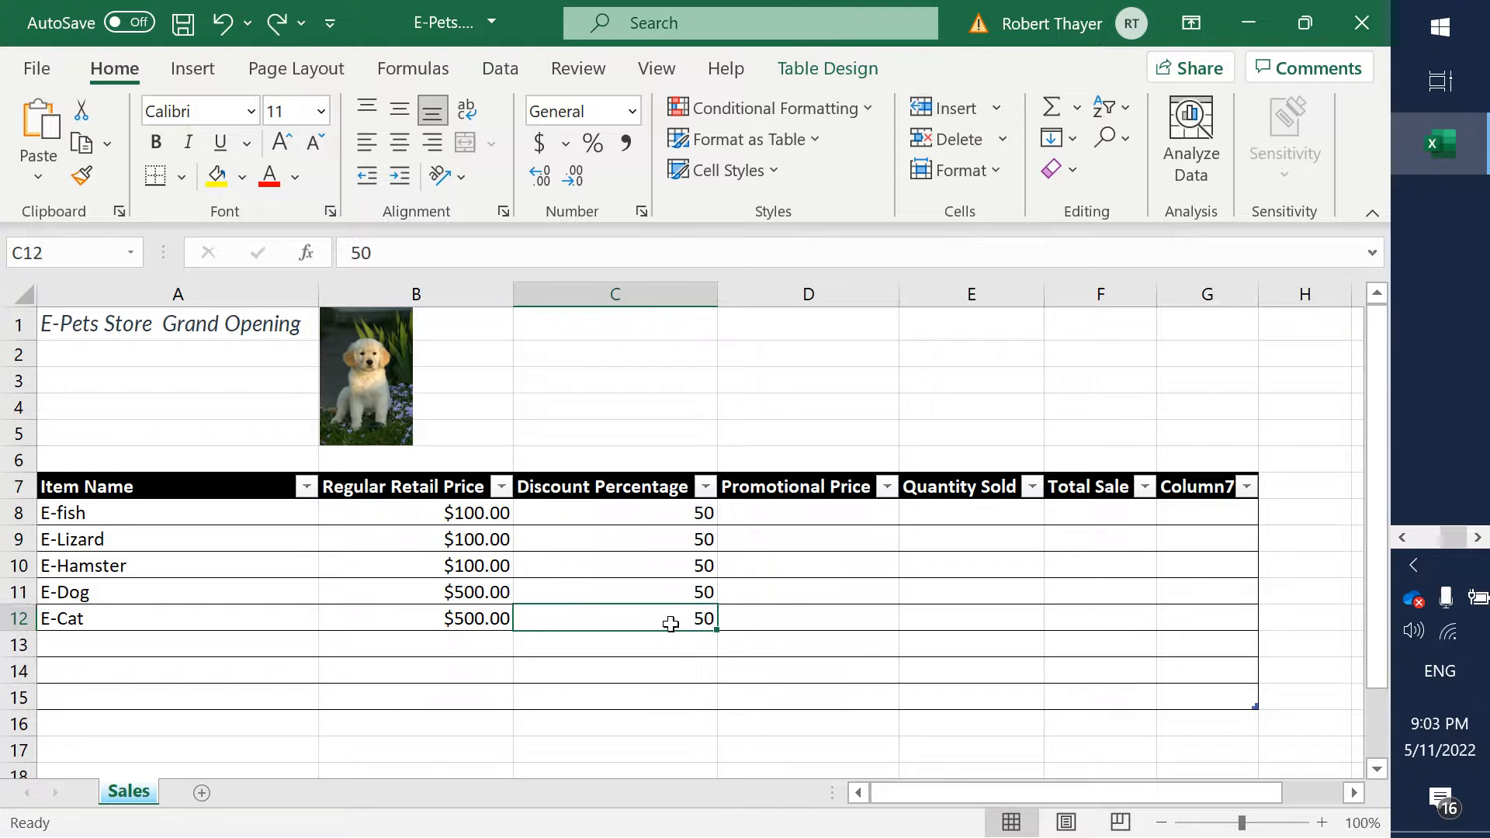
# - Clear the discount values from cells C8 to C12, keeping the Discount Percentage header
pyautogui.hotkey('shift', 'Up')
pyautogui.hotkey('shift', 'Up')
pyautogui.hotkey('shift', 'Up')
pyautogui.hotkey('shift', 'Up')
pyautogui.press('BackSpace')
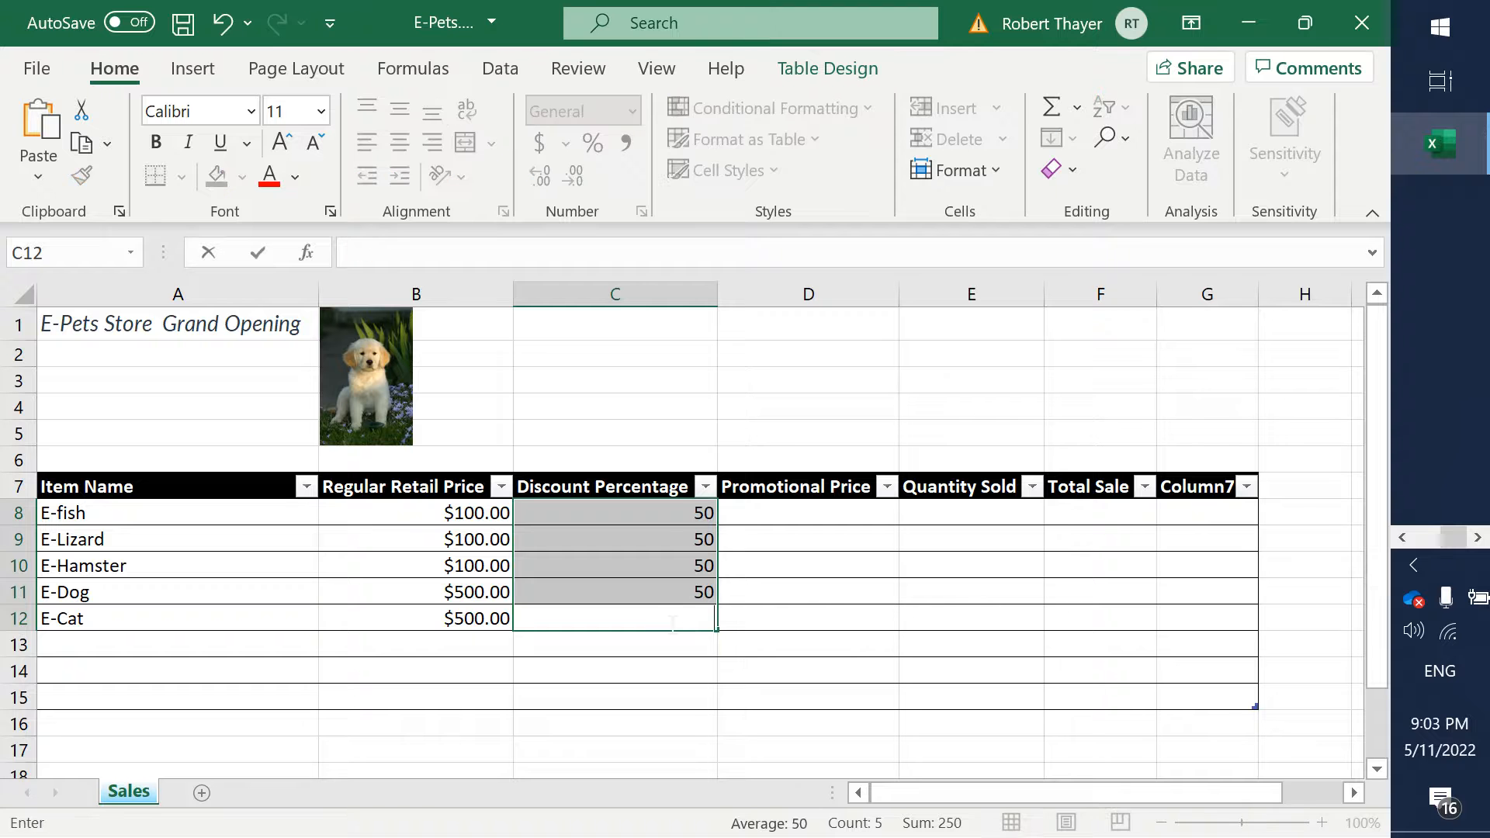
pyautogui.click(659, 515)
pyautogui.press('Delete')
pyautogui.press('Down')
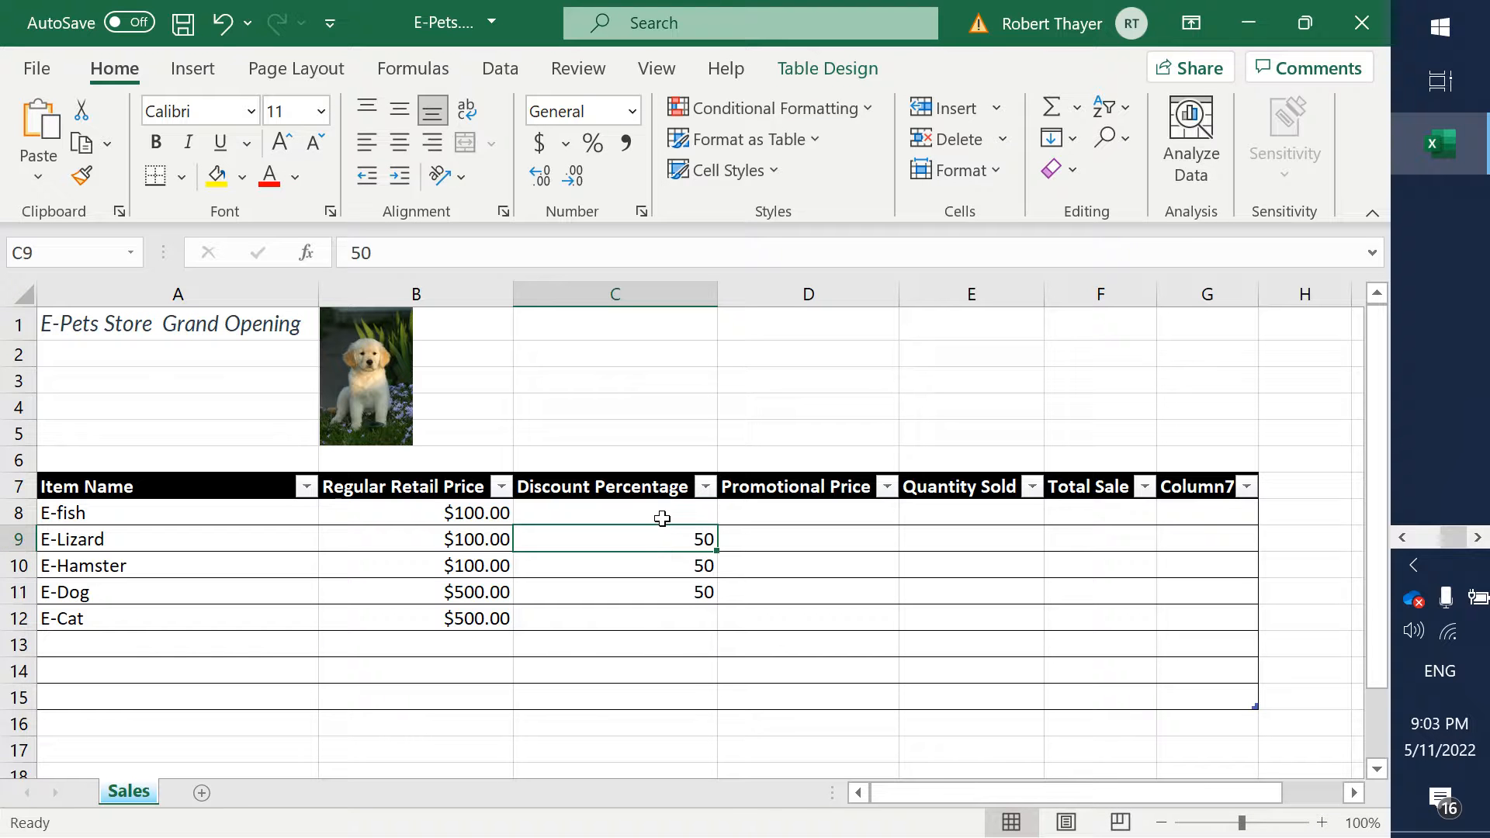
pyautogui.press('Delete')
pyautogui.press('Down')
pyautogui.press('Delete')
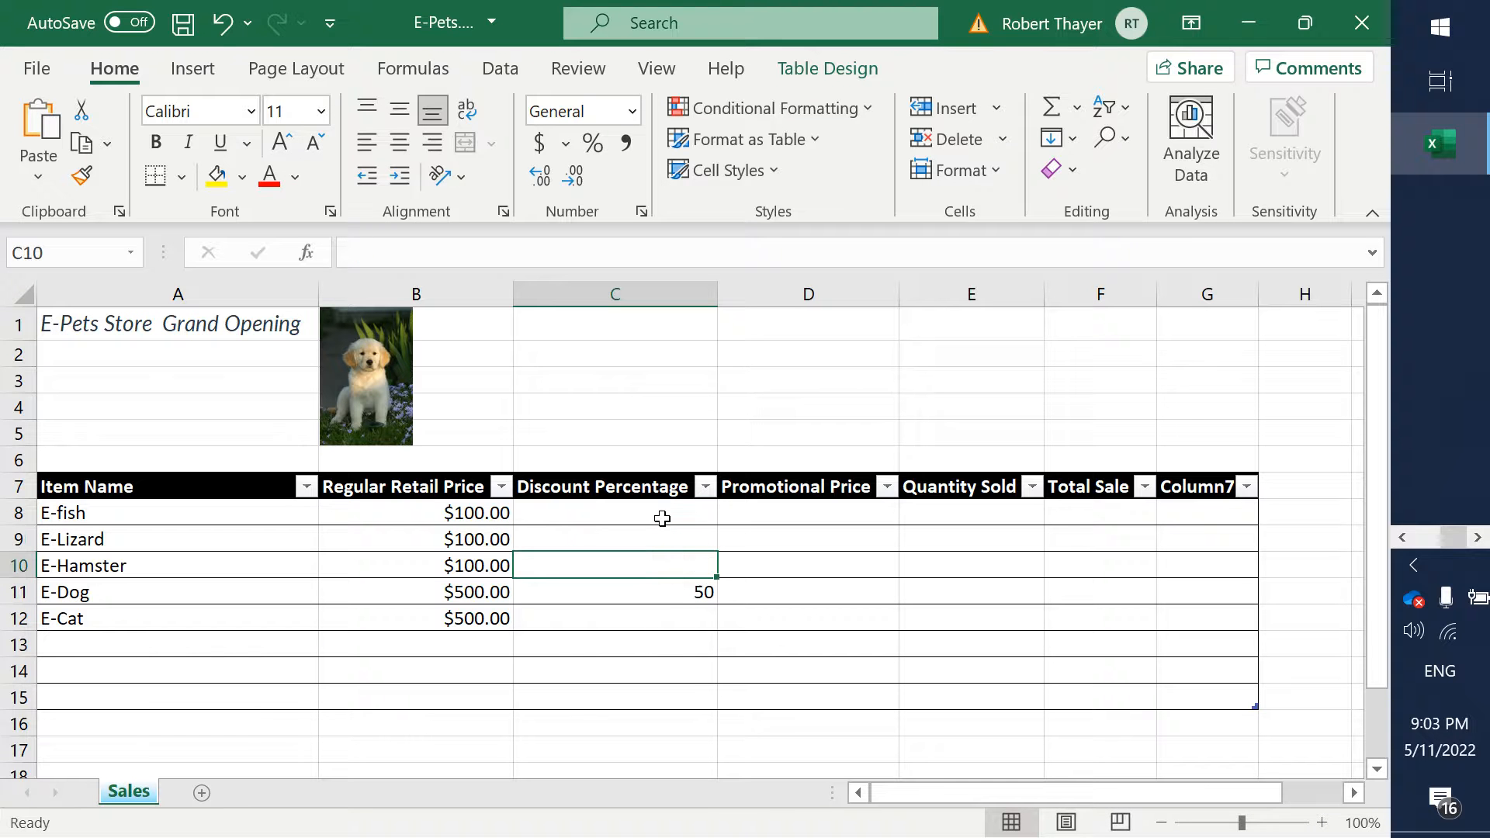
pyautogui.press('Down')
pyautogui.press('Delete')
pyautogui.press('Down')
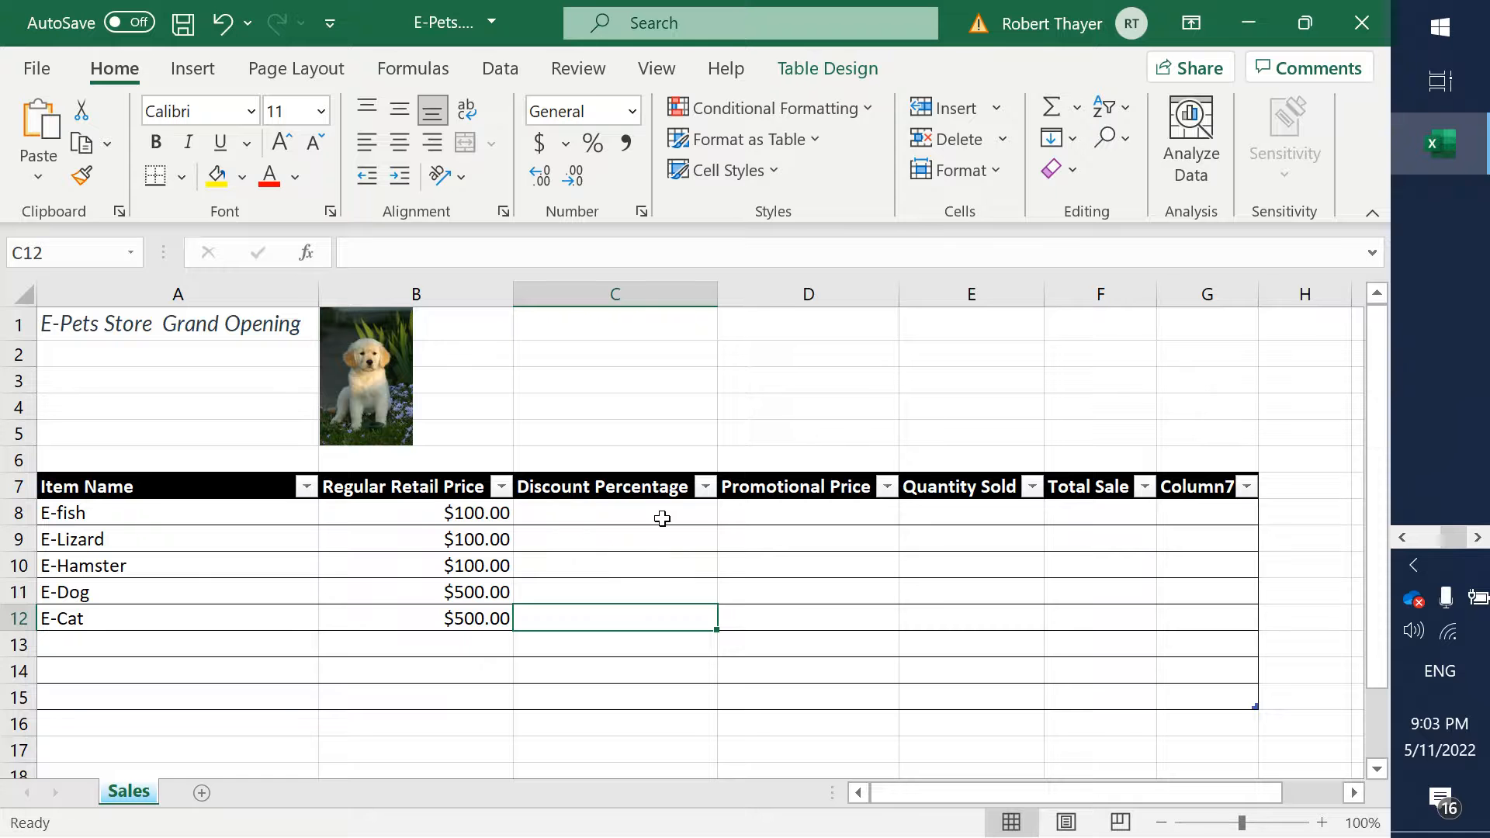
# - Format the empty discount cells C8 to C12 as Percentage with two decimal places
pyautogui.hotkey('shift', 'Up')
pyautogui.hotkey('shift', 'Up')
pyautogui.hotkey('shift', 'Up')
pyautogui.hotkey('shift', 'Up')
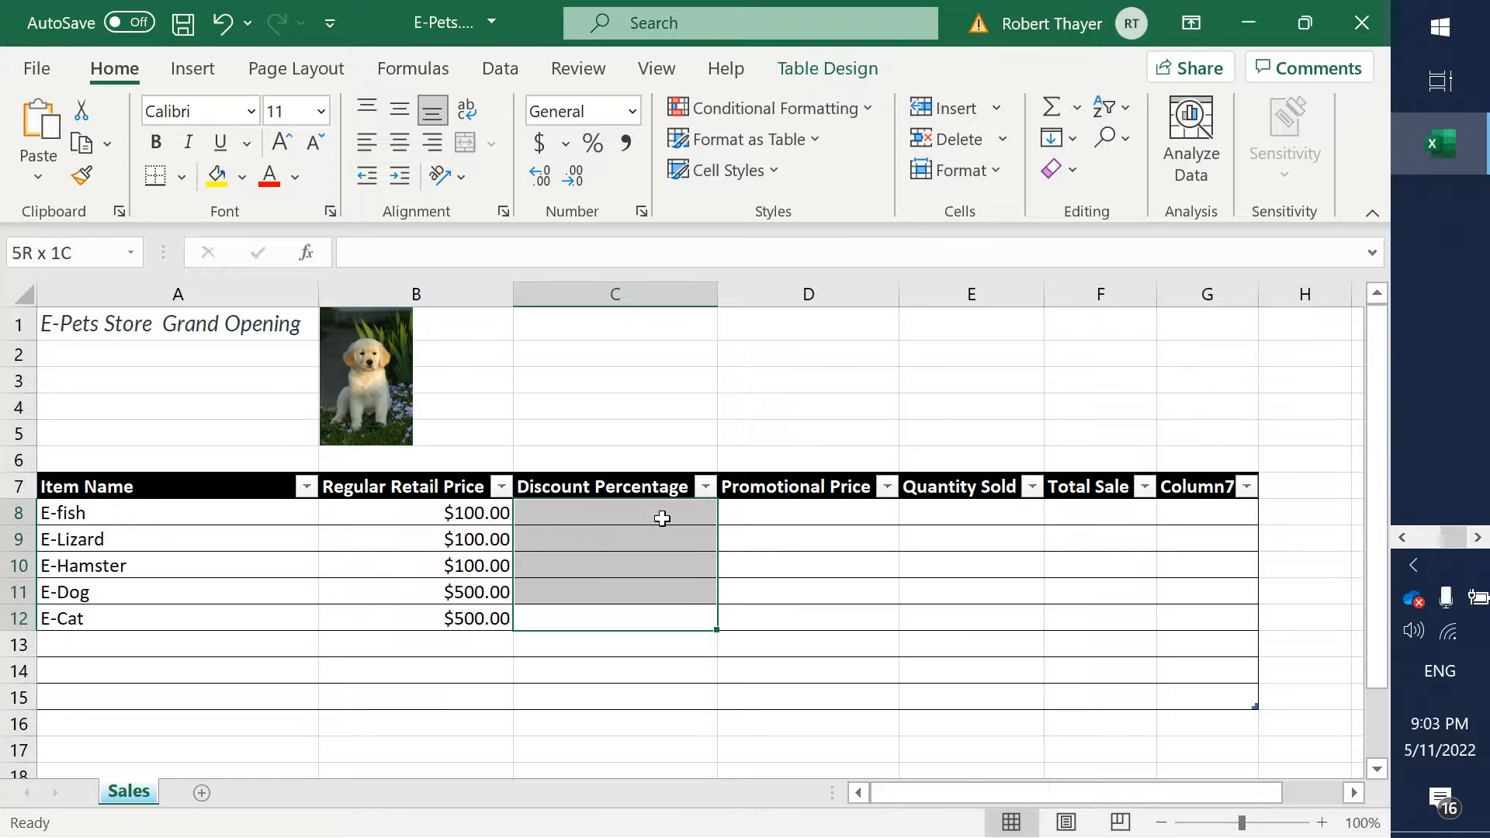
pyautogui.rightClick(593, 517)
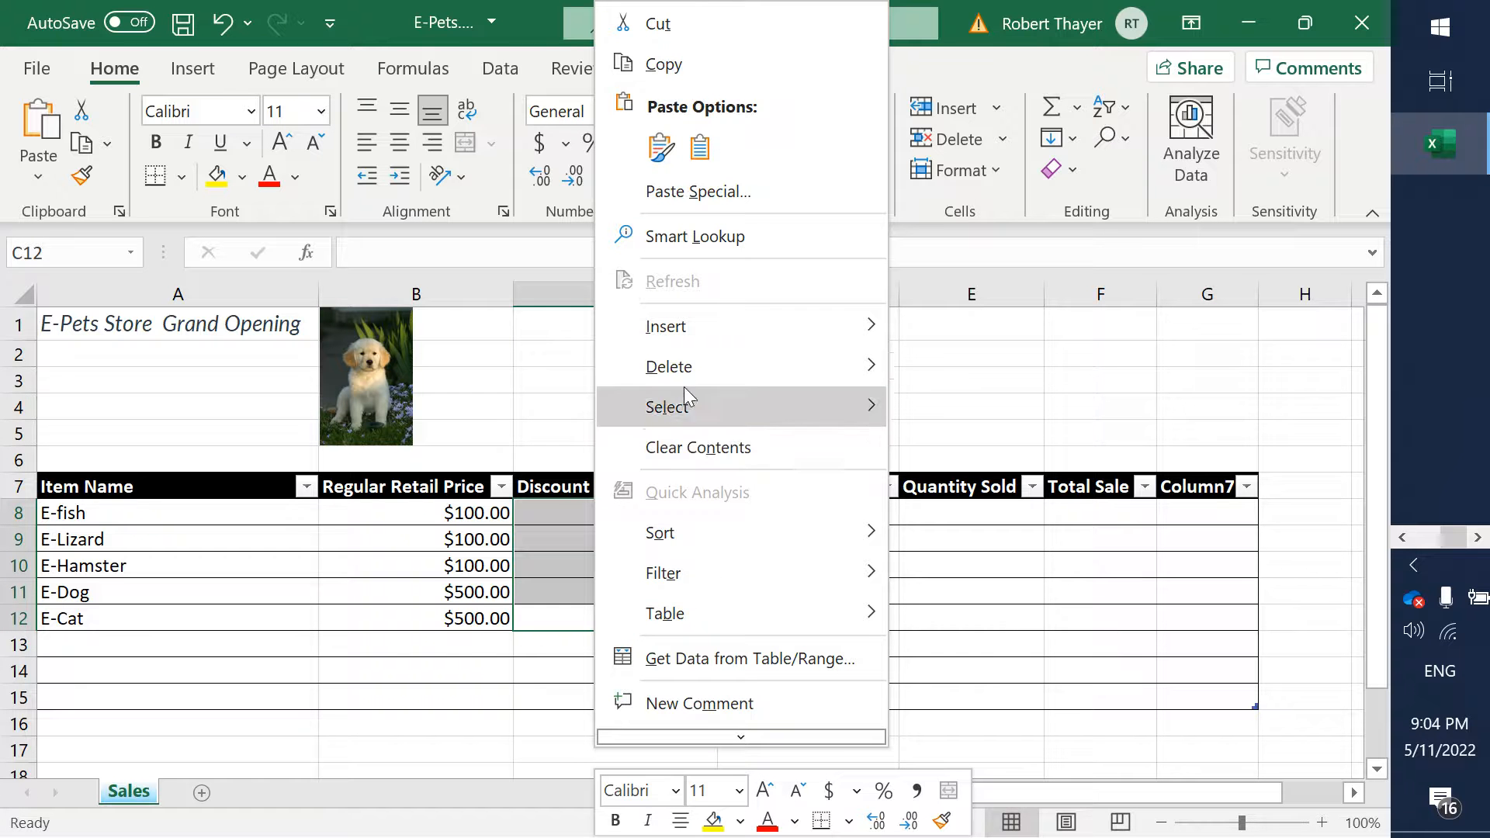
pyautogui.moveTo(701, 742)
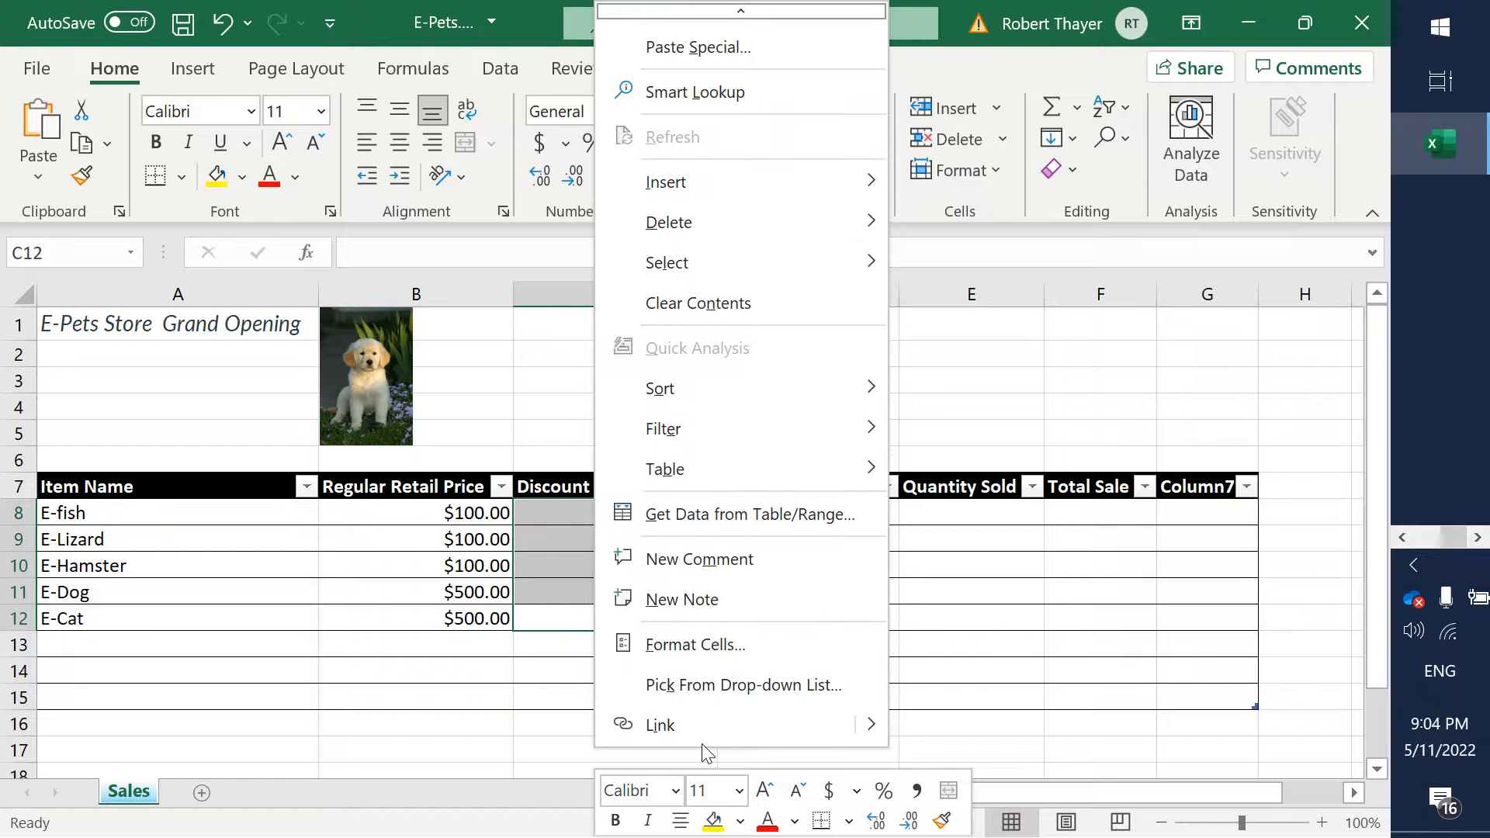
pyautogui.click(722, 653)
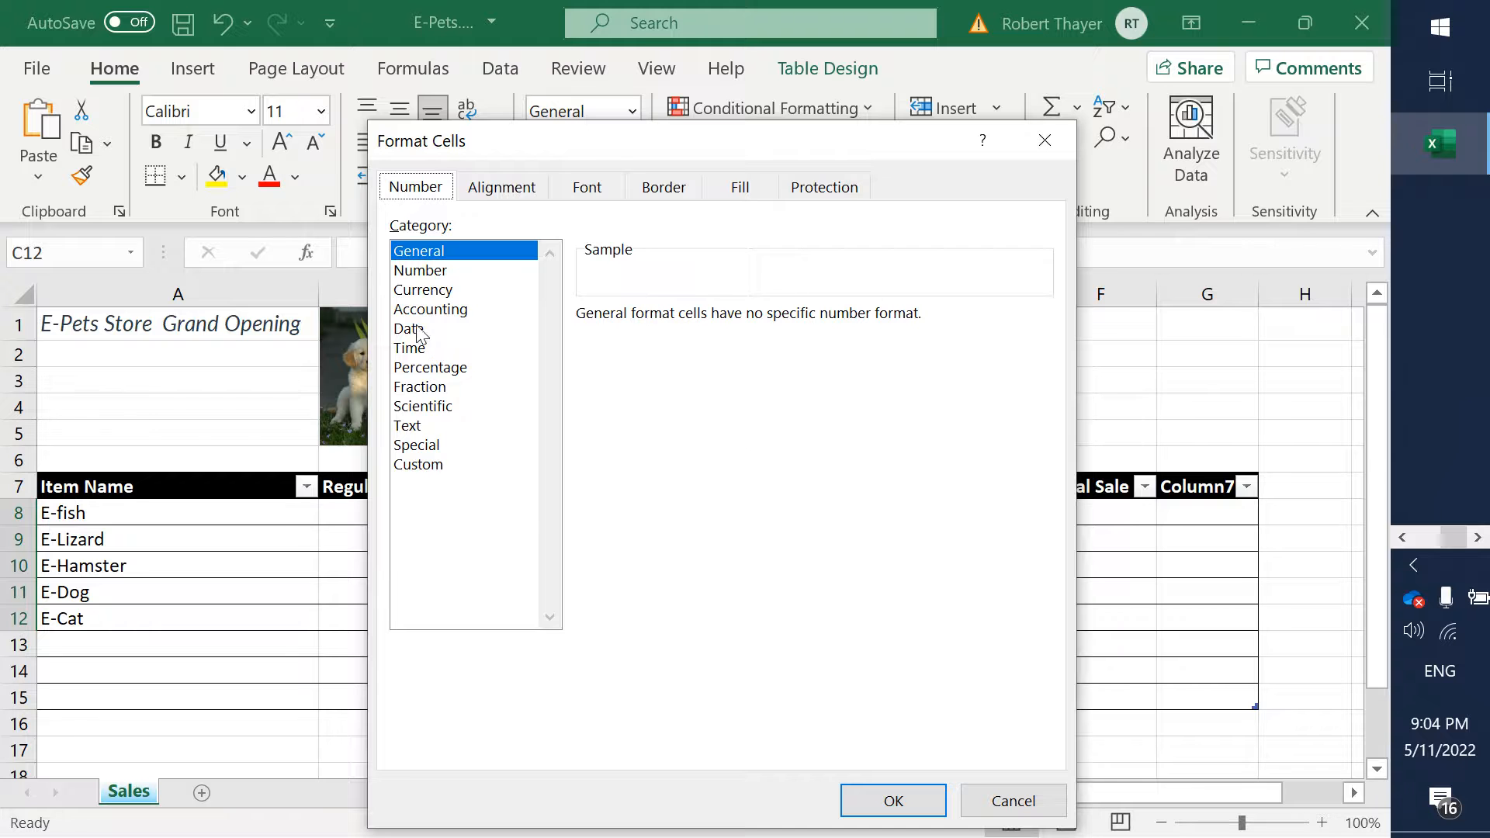
pyautogui.moveTo(533, 150); pyautogui.dragTo(849, 127)
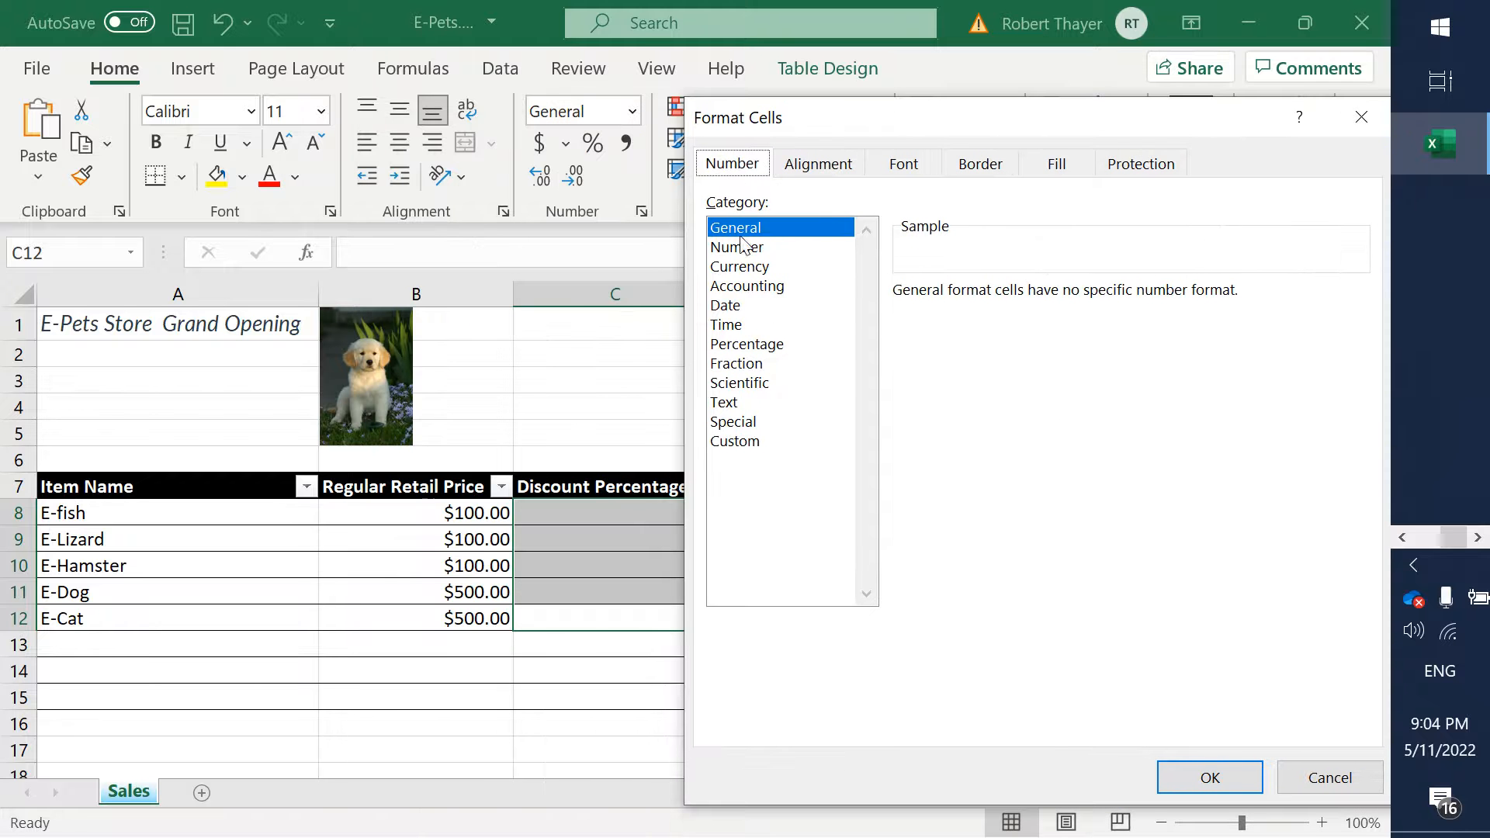
pyautogui.click(742, 345)
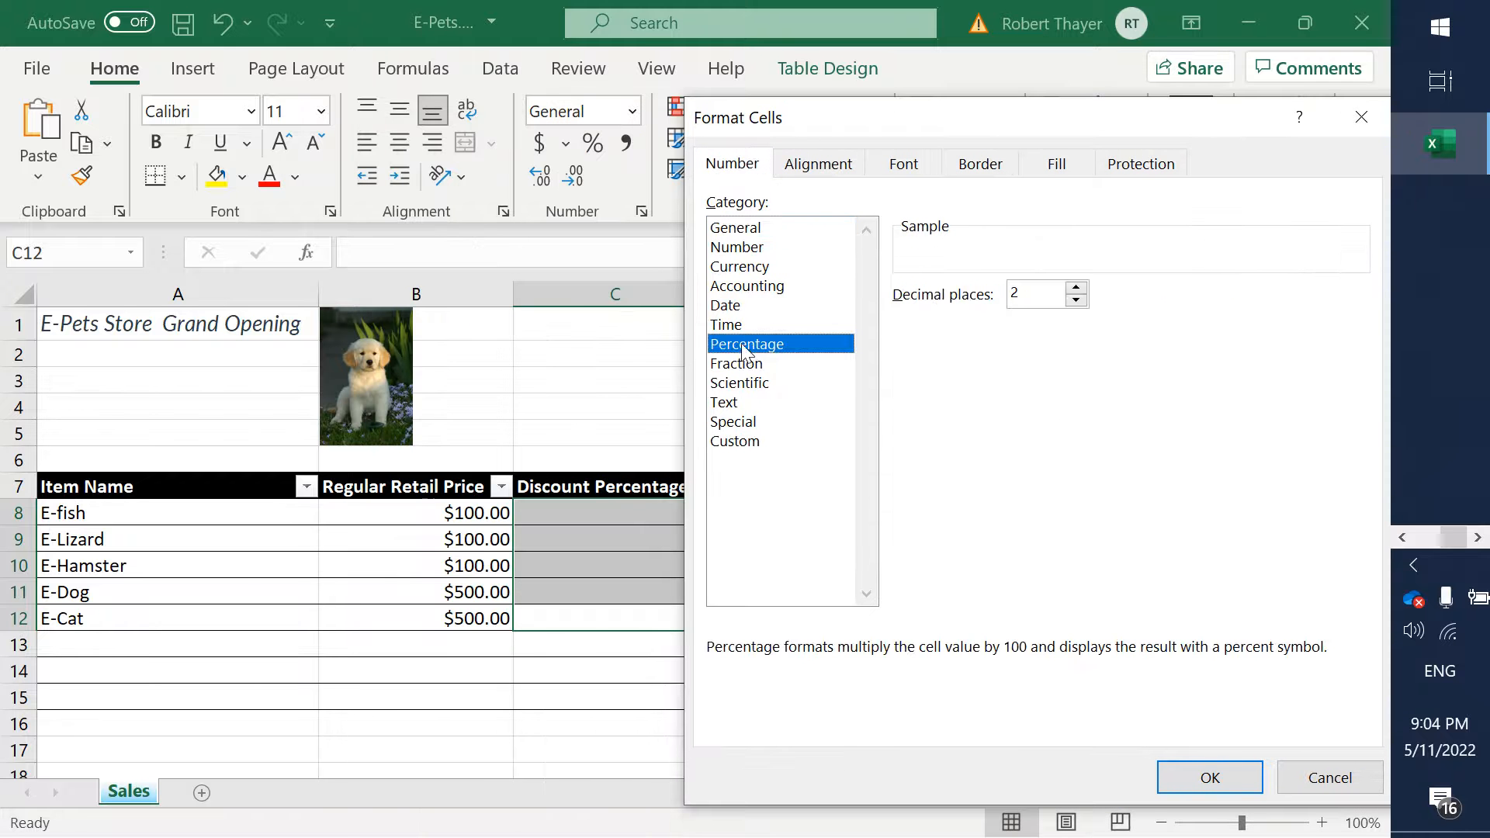
pyautogui.click(1208, 778)
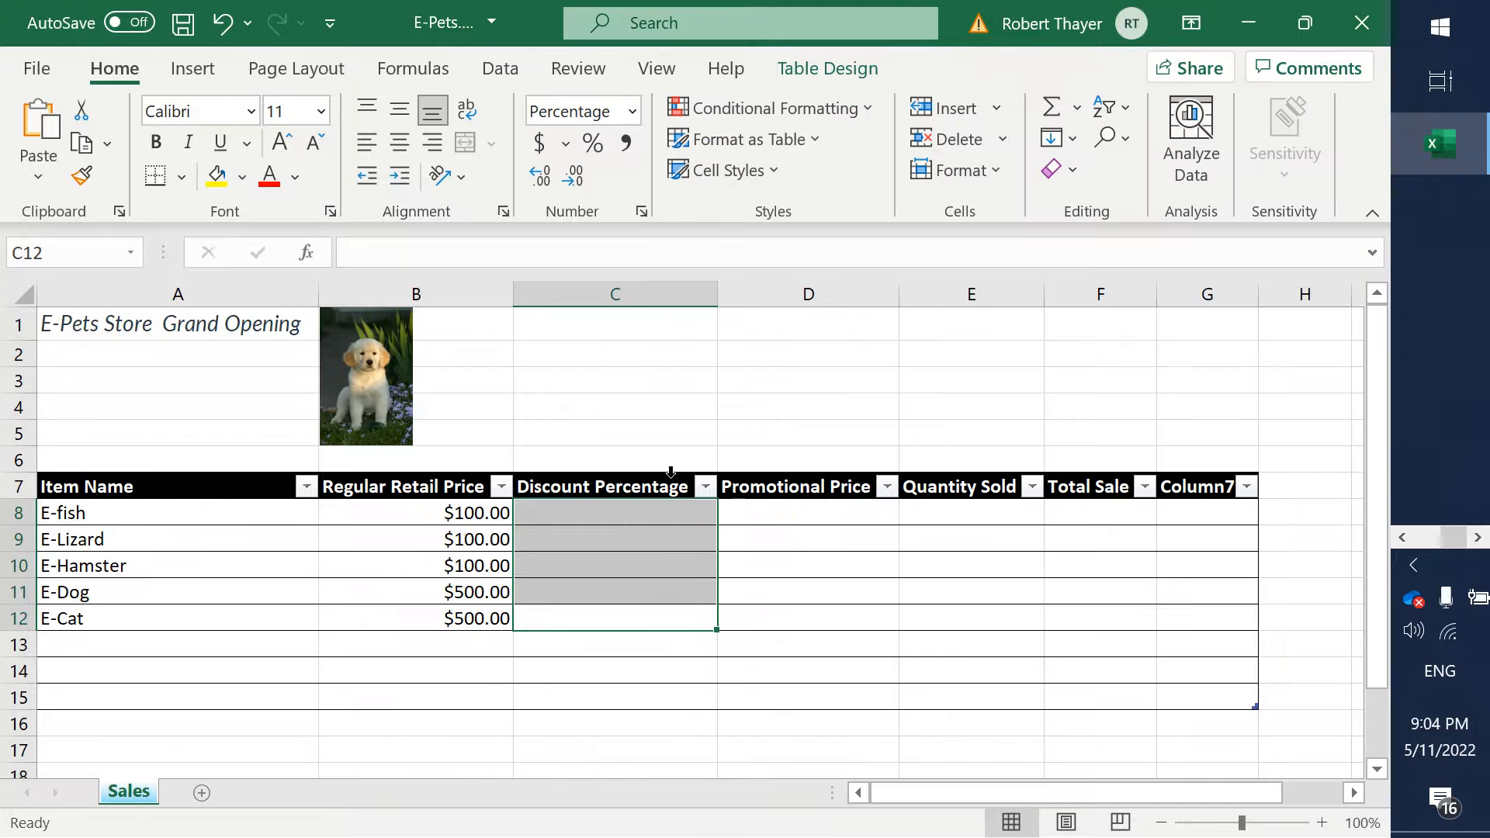
# - Enter a 50% discount for E-fish, E-Lizard, E-Hamster and E-Dog in cells C8 to C11
pyautogui.click(617, 509)
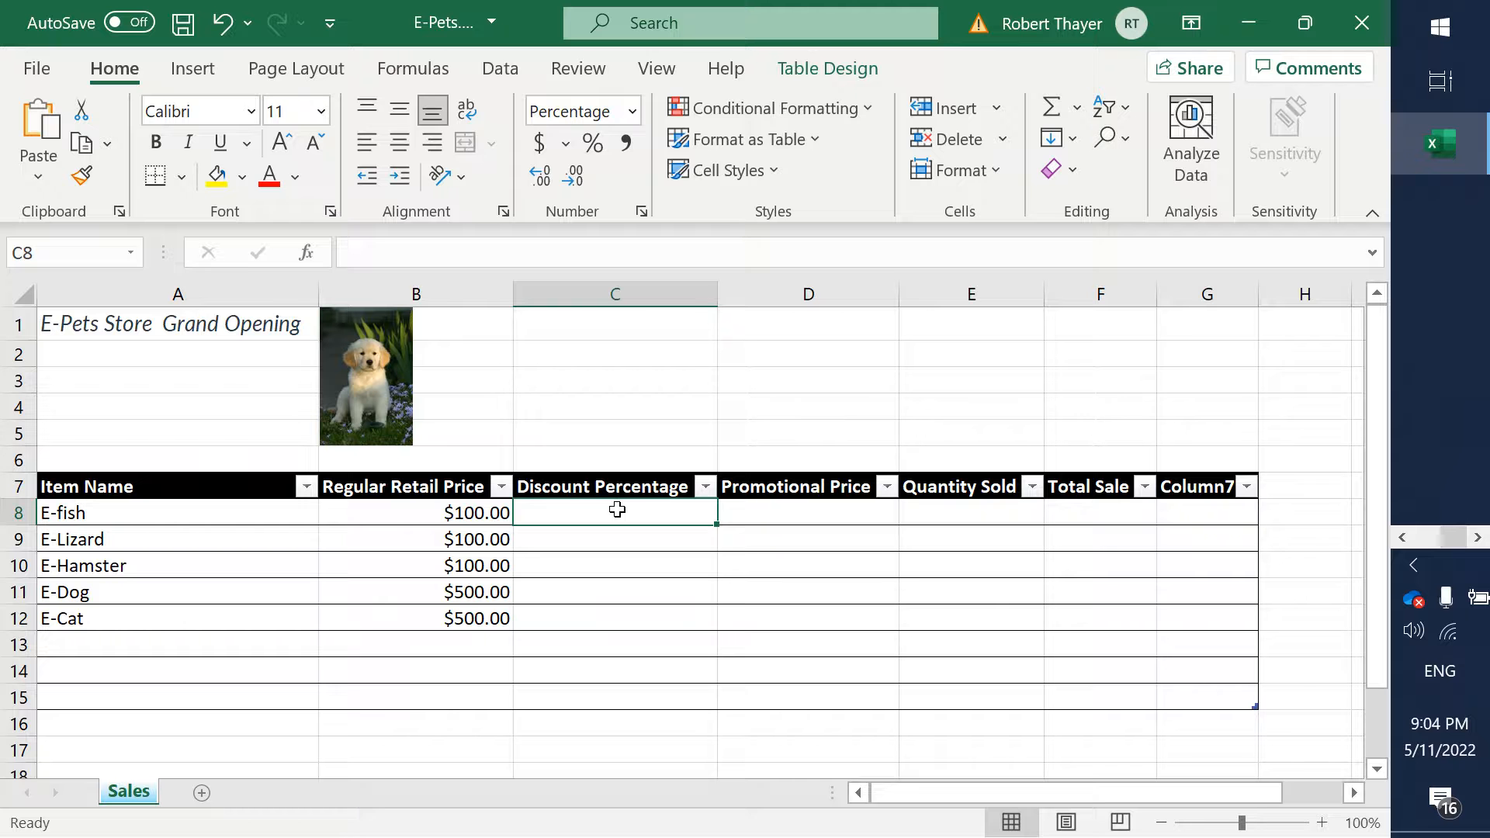
pyautogui.write('50')
pyautogui.press('Return')
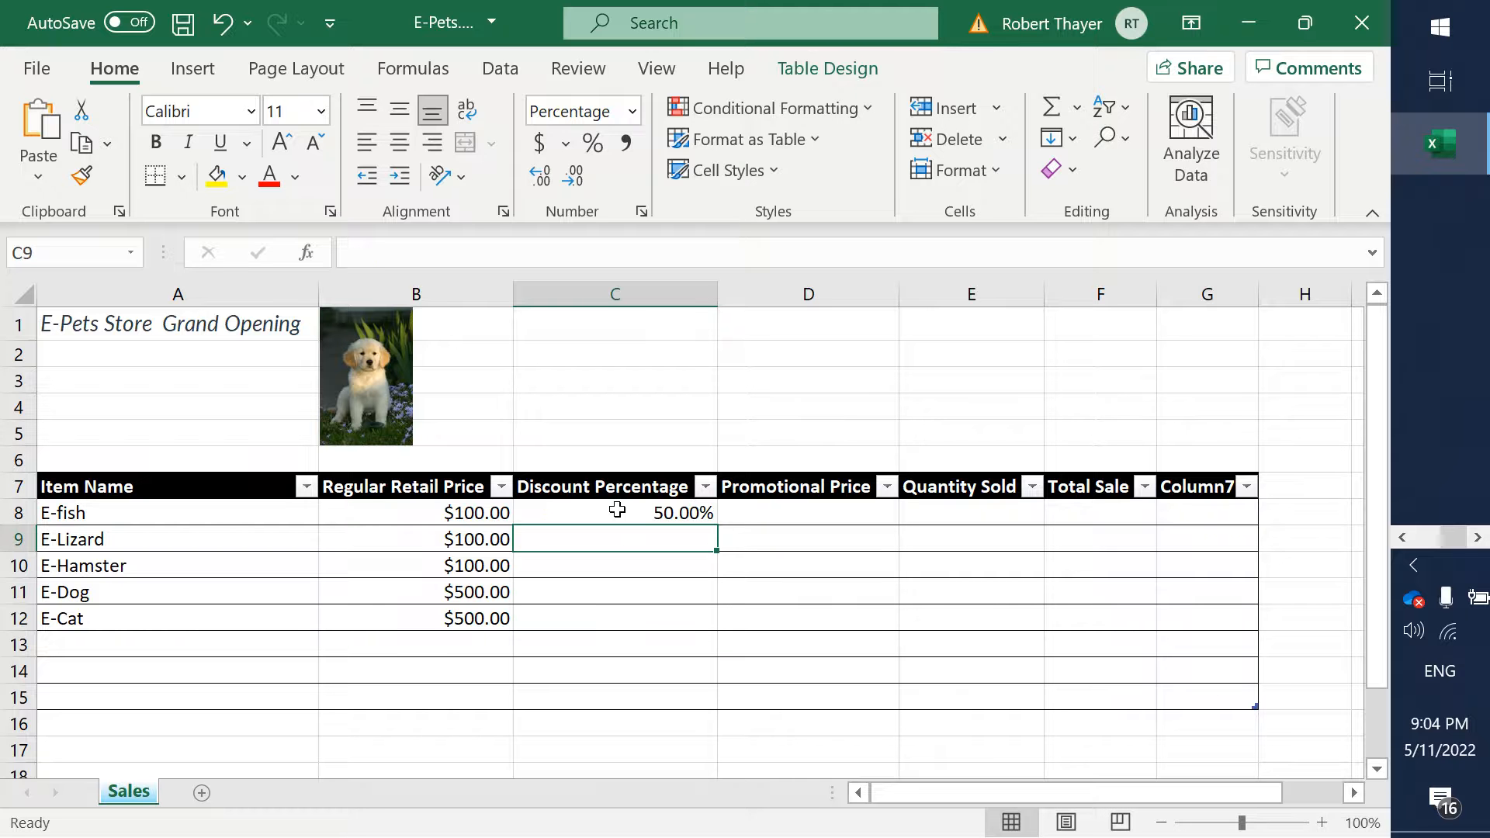
pyautogui.write('50')
pyautogui.press('Return')
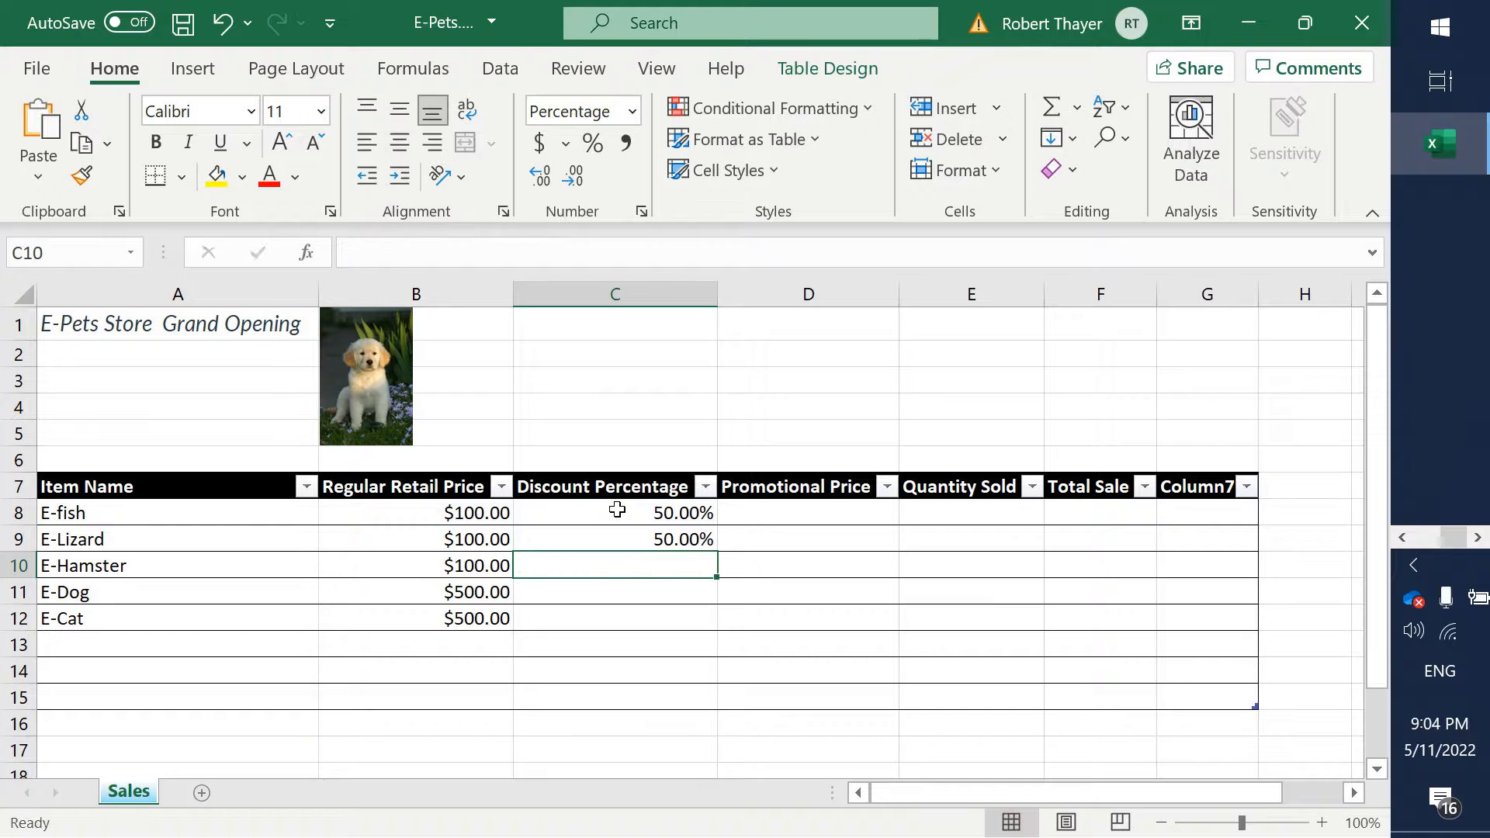
pyautogui.write('50')
pyautogui.press('Return')
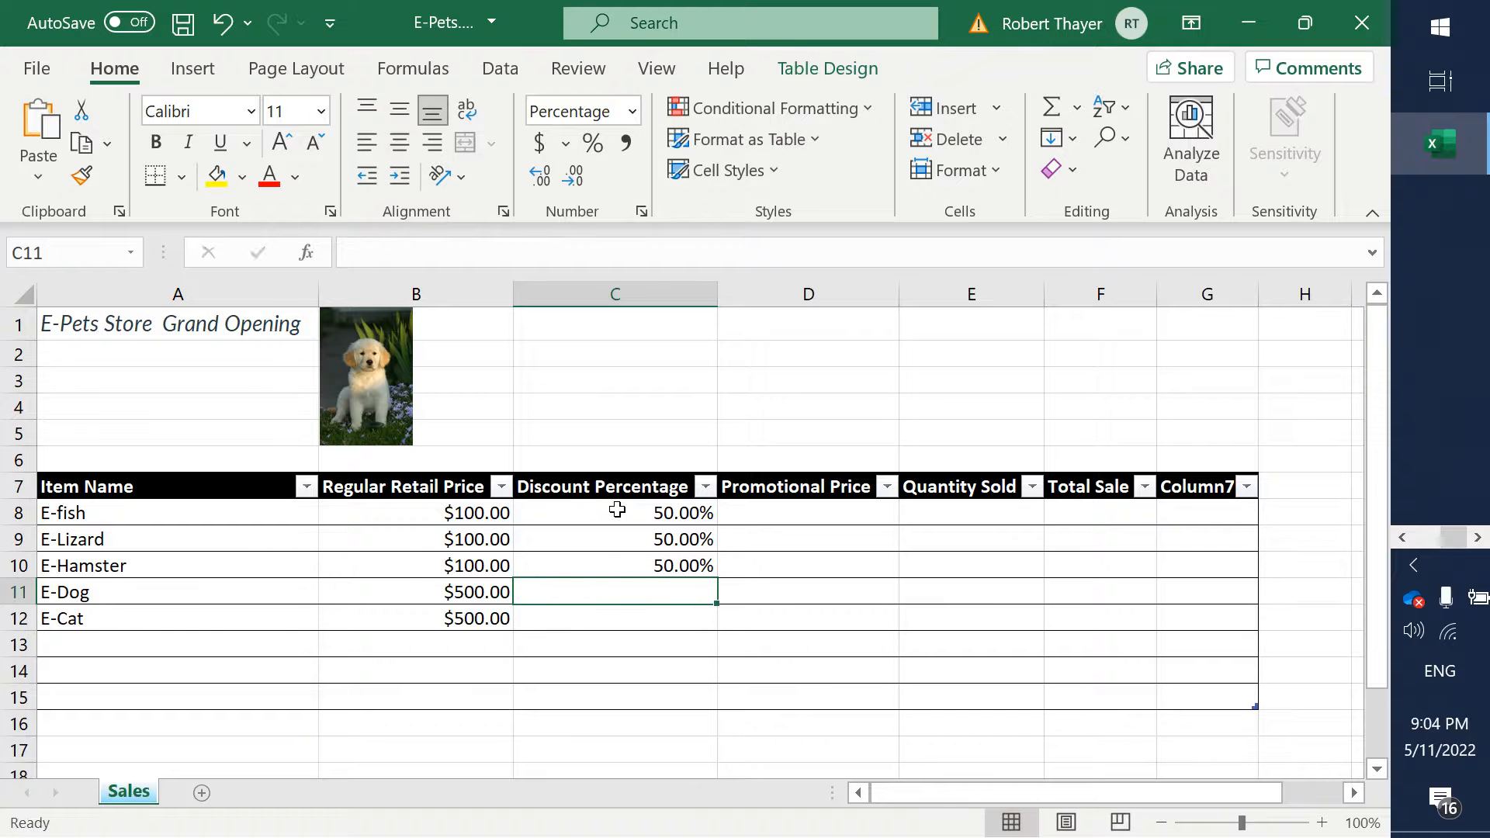
pyautogui.write('50')
pyautogui.press('Return')
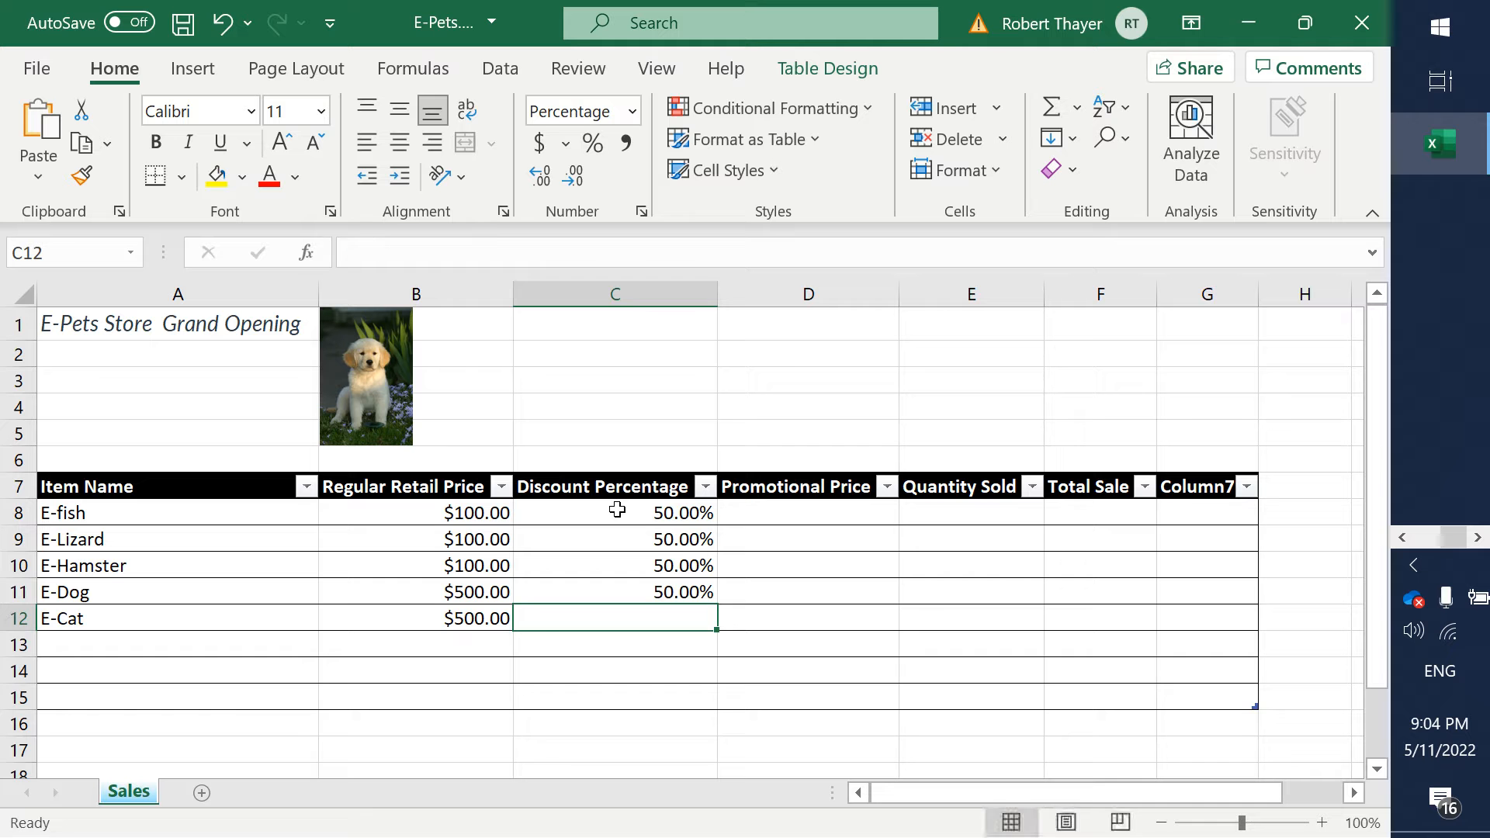
# - Enter a 50% discount for E-Cat in cell C12
pyautogui.write('50')
pyautogui.press('Tab')
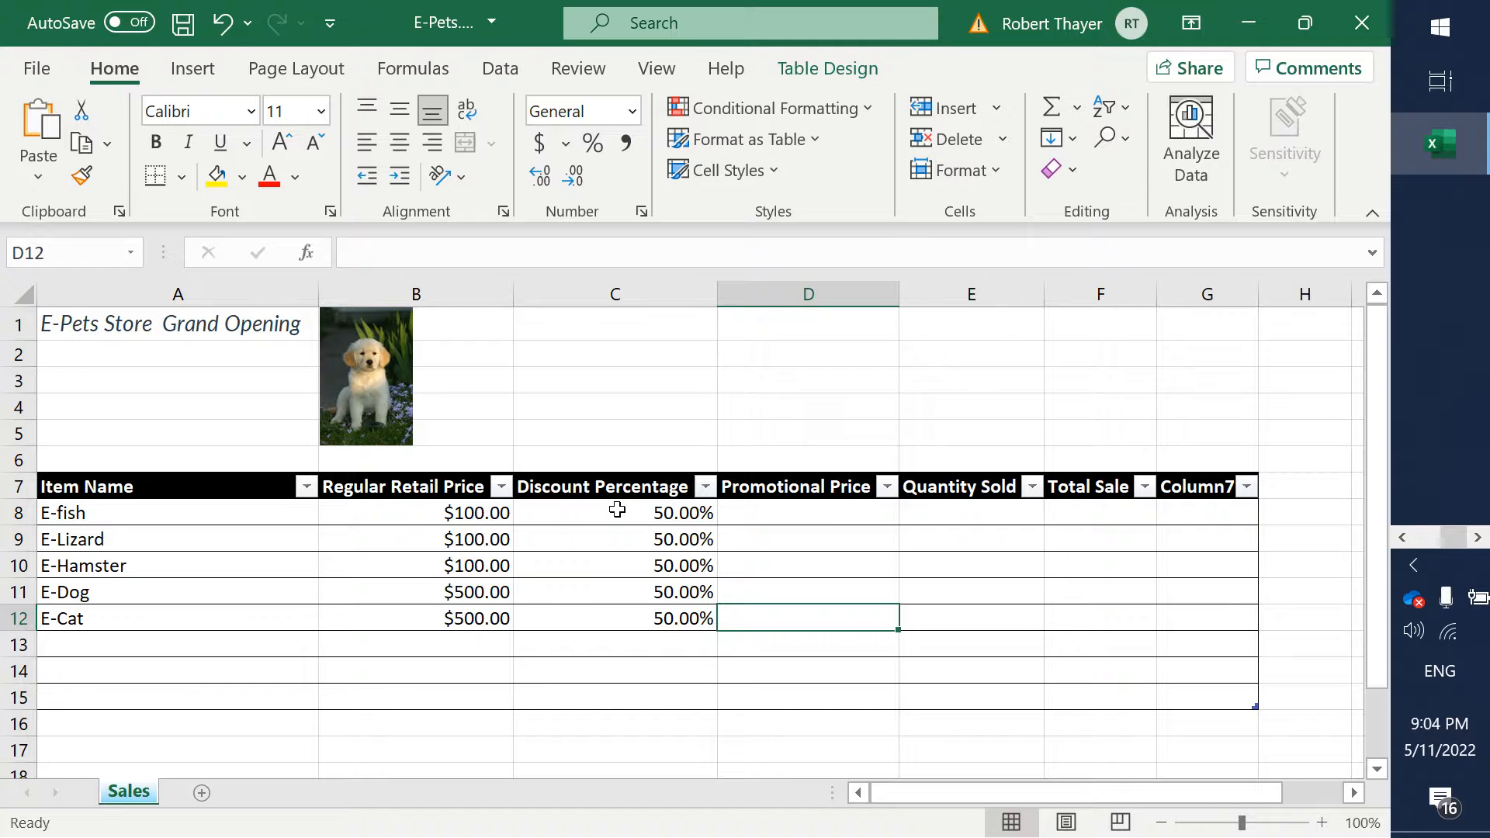
# - Enter the promotional prices in cells D8 to D12: 50 for E-fish, E-Lizard and E-Hamster, 250 for E-Dog and E-Cat
pyautogui.press('Up')
pyautogui.press('Up')
pyautogui.press('Up')
pyautogui.press('Up')
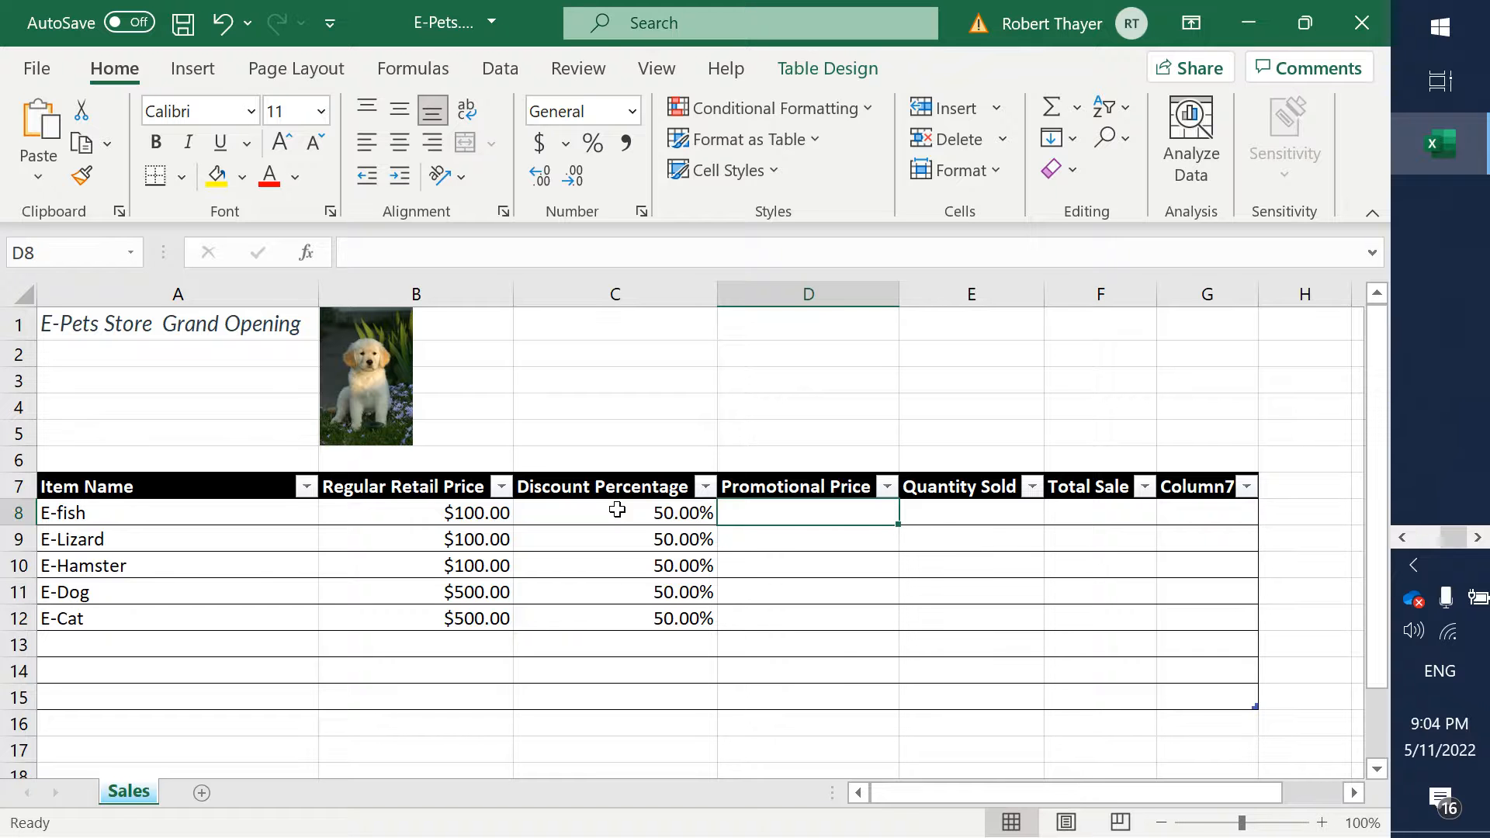
pyautogui.write('50')
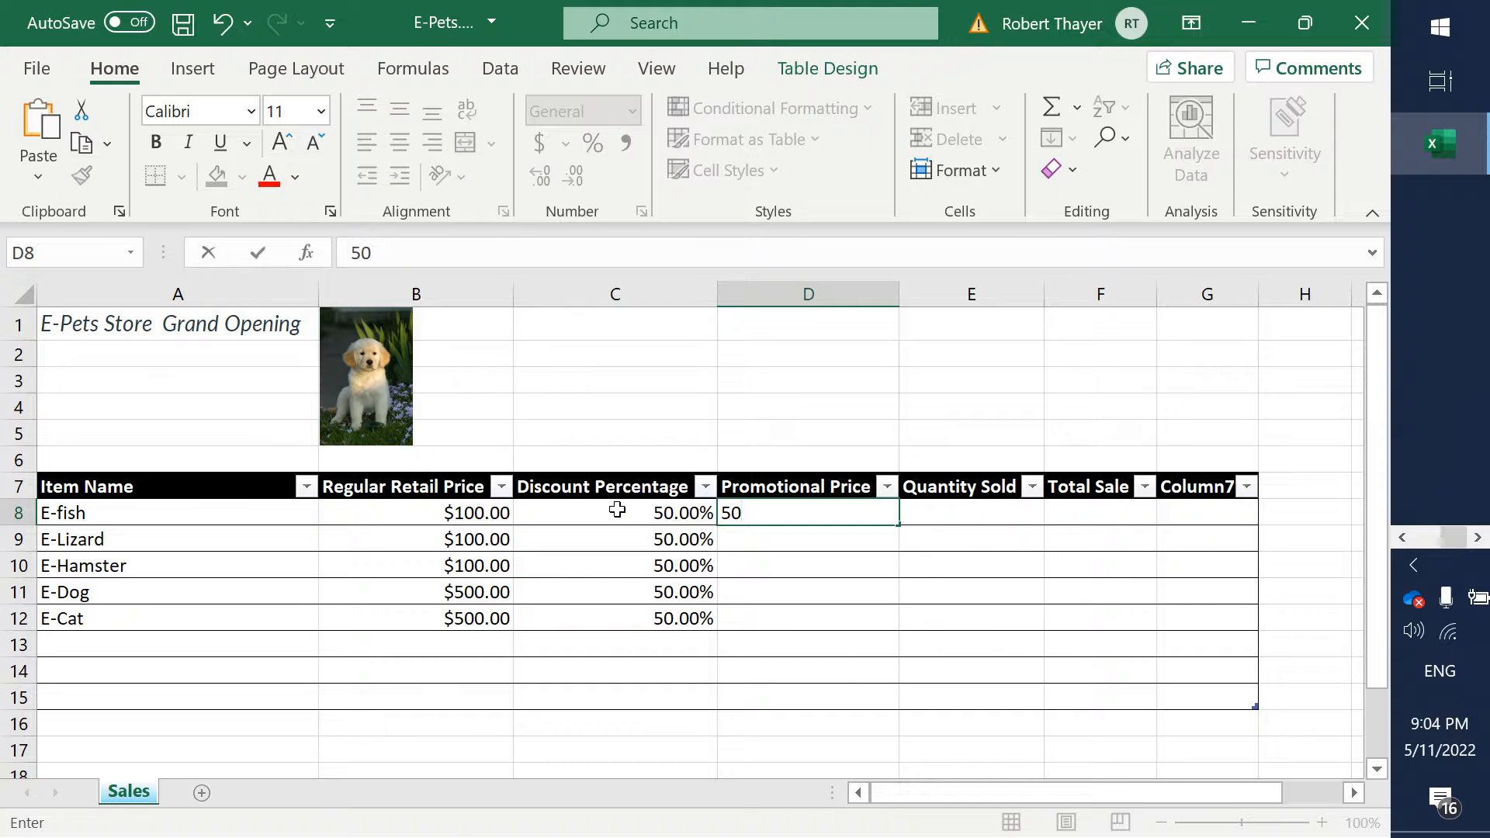
pyautogui.press('Return')
pyautogui.write('50')
pyautogui.press('Return')
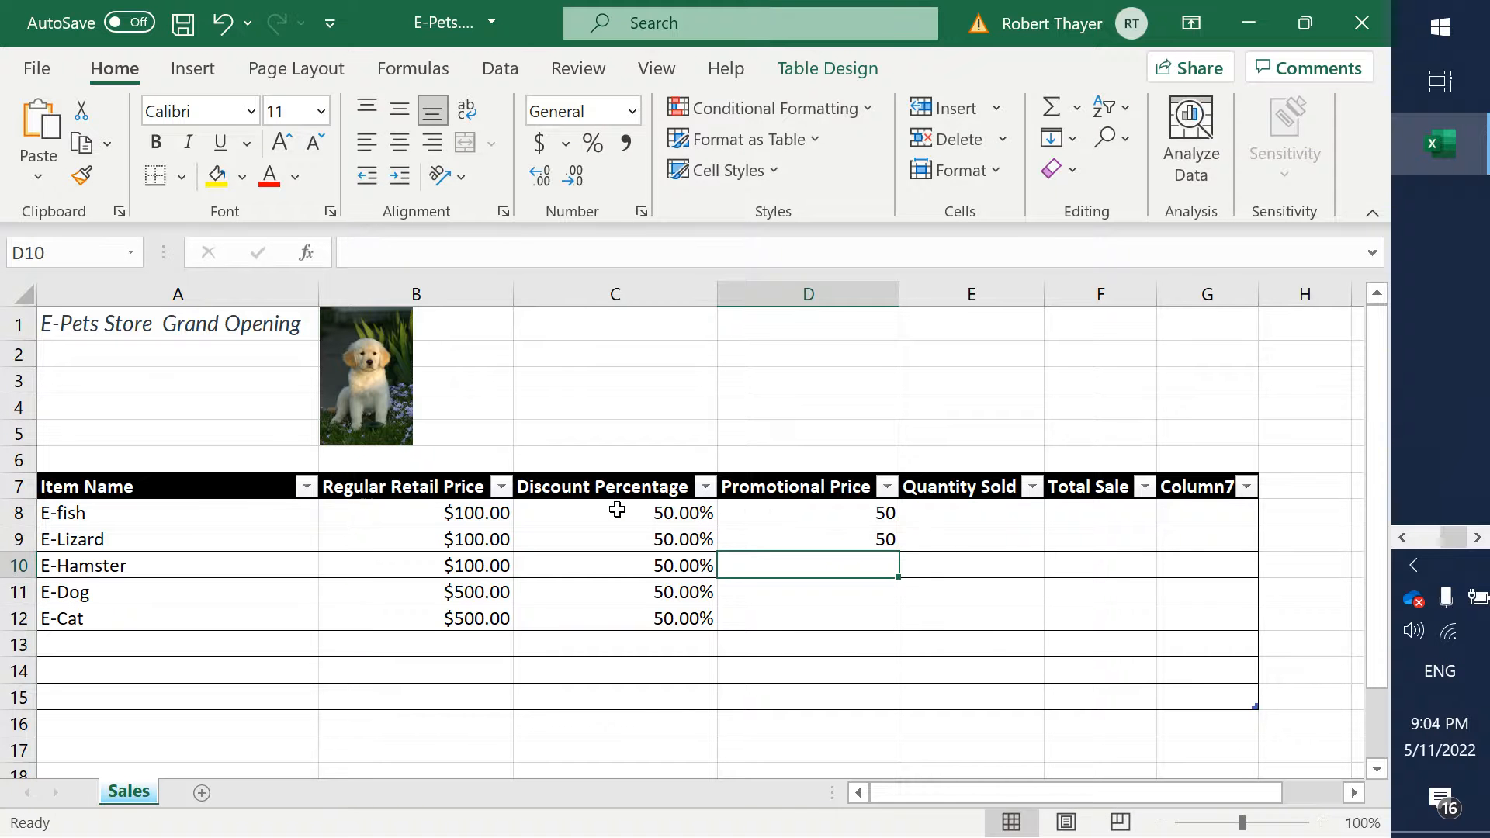
pyautogui.write('50')
pyautogui.press('Return')
pyautogui.write('250')
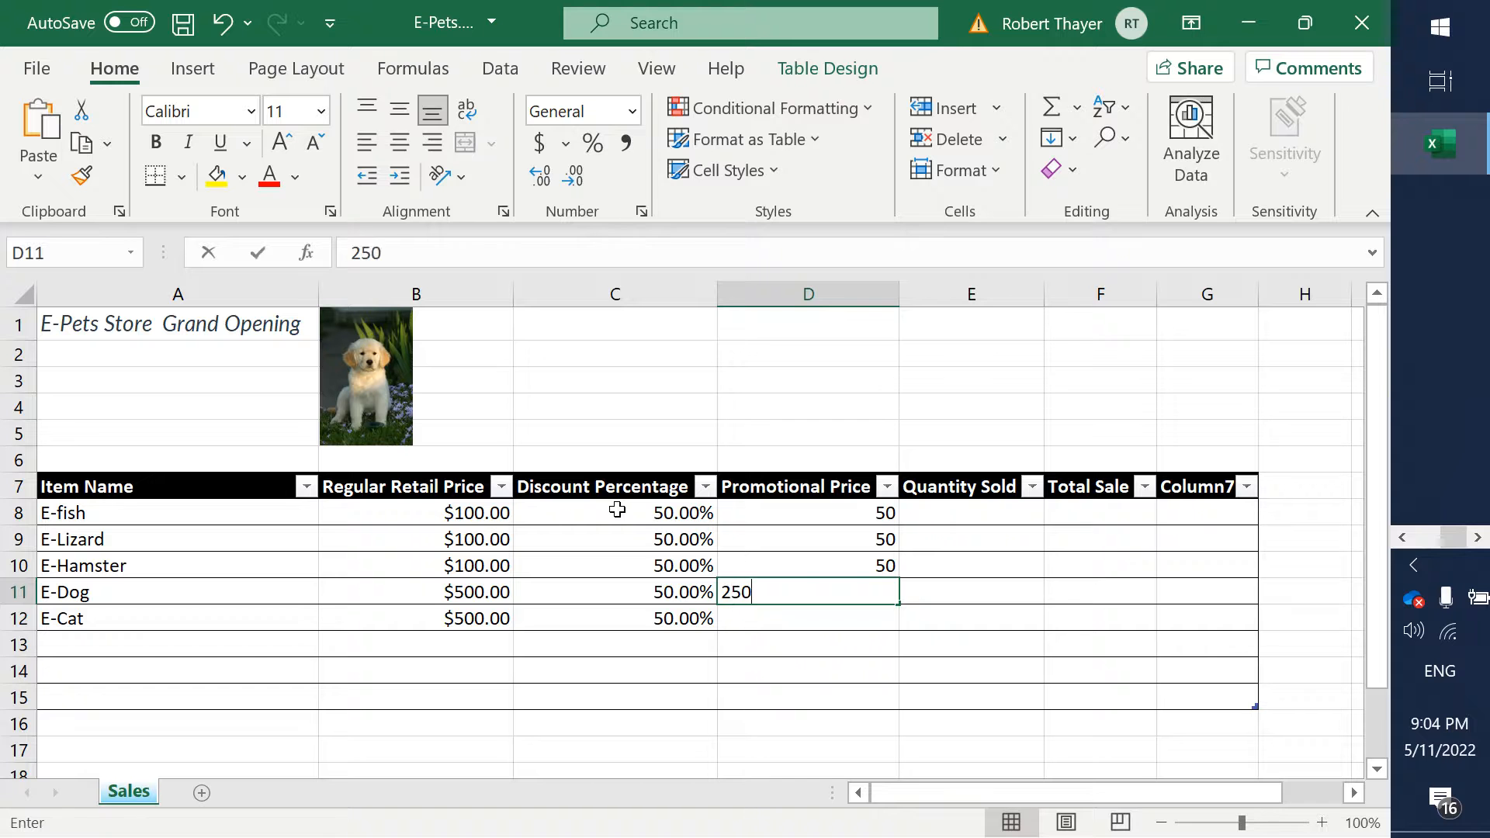
pyautogui.press('Return')
pyautogui.write('250')
pyautogui.press('Tab')
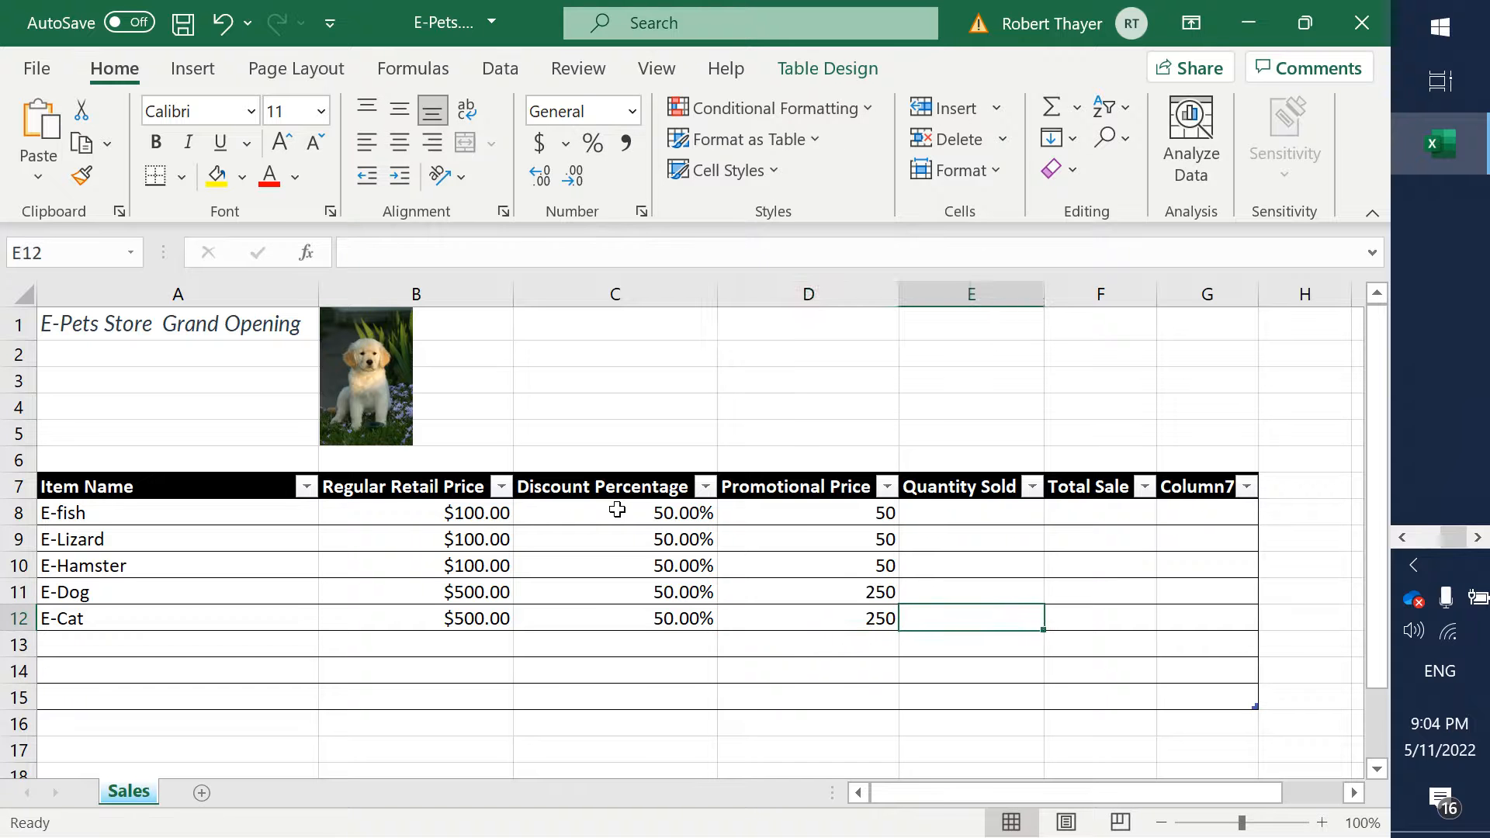
# - Format the Promotional Price values in cells D8 to D12 as Currency with two decimal places and the $ symbol
pyautogui.press('Left')
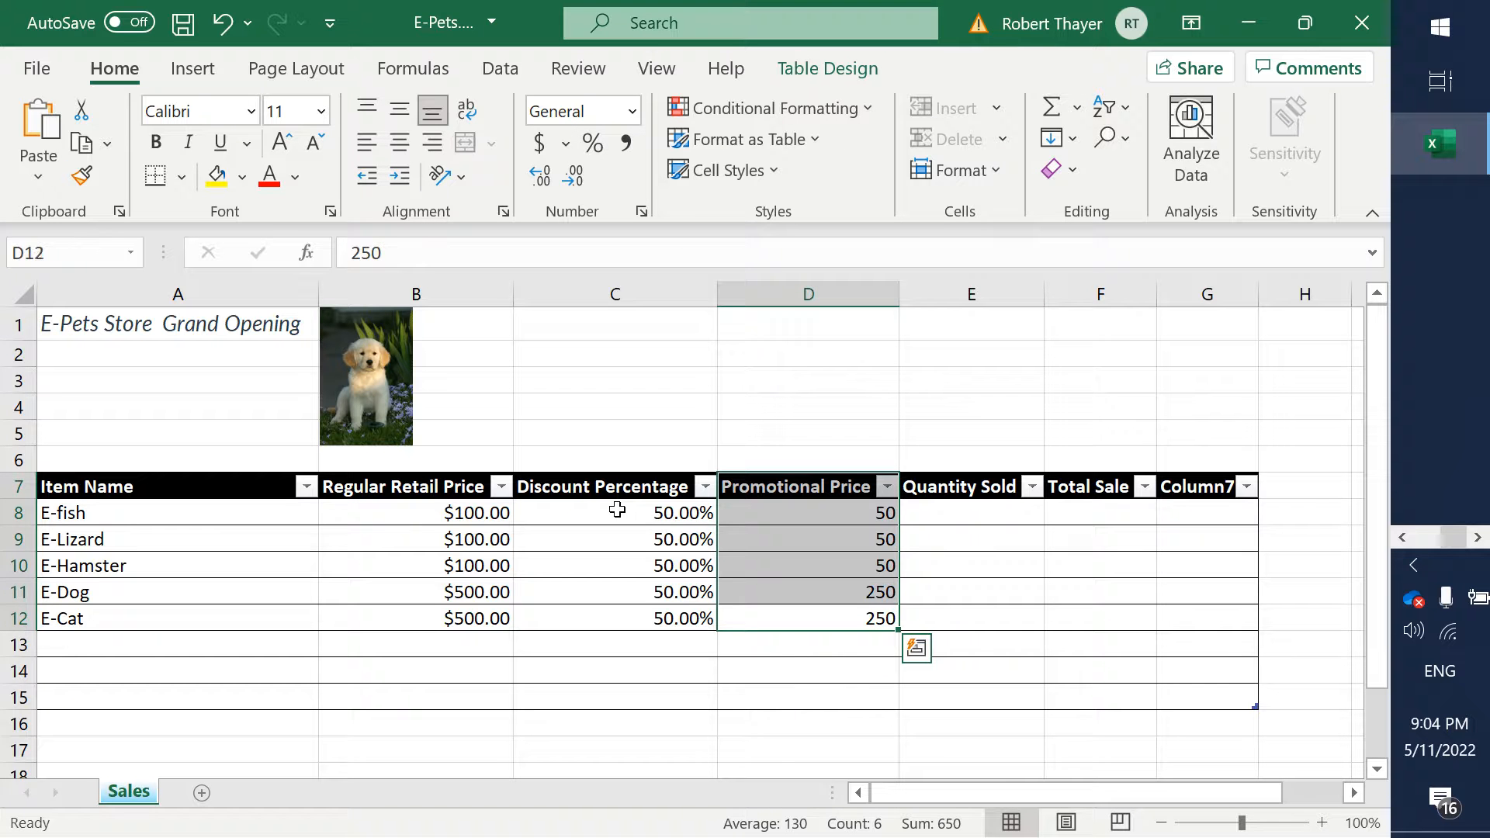
pyautogui.press('Down')
pyautogui.press('Up')
pyautogui.hotkey('shift', 'Up')
pyautogui.hotkey('shift', 'Up')
pyautogui.hotkey('shift', 'Up')
pyautogui.hotkey('shift', 'Up')
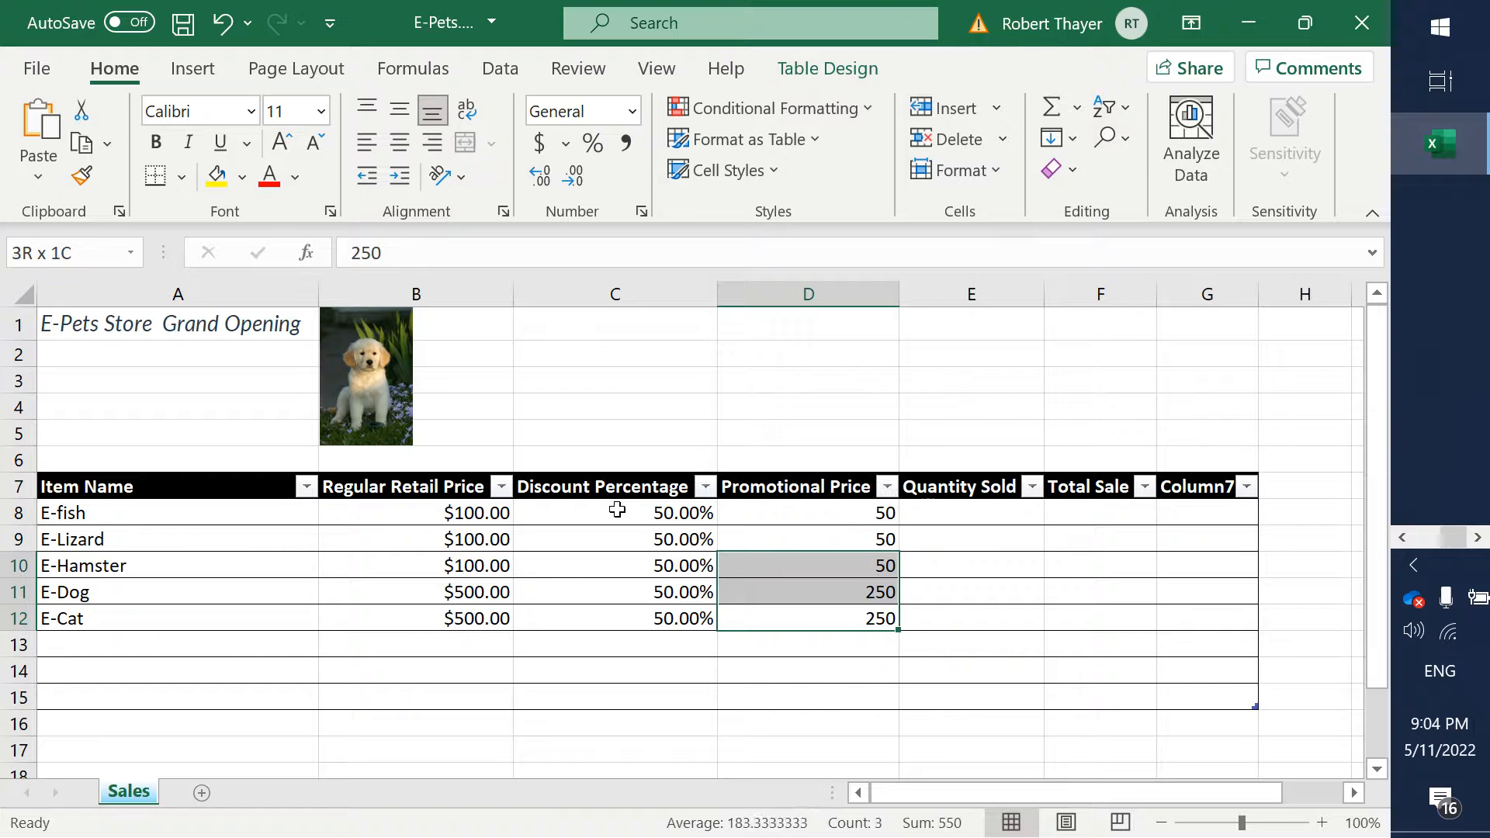
pyautogui.hotkey('ctrl', 'v')
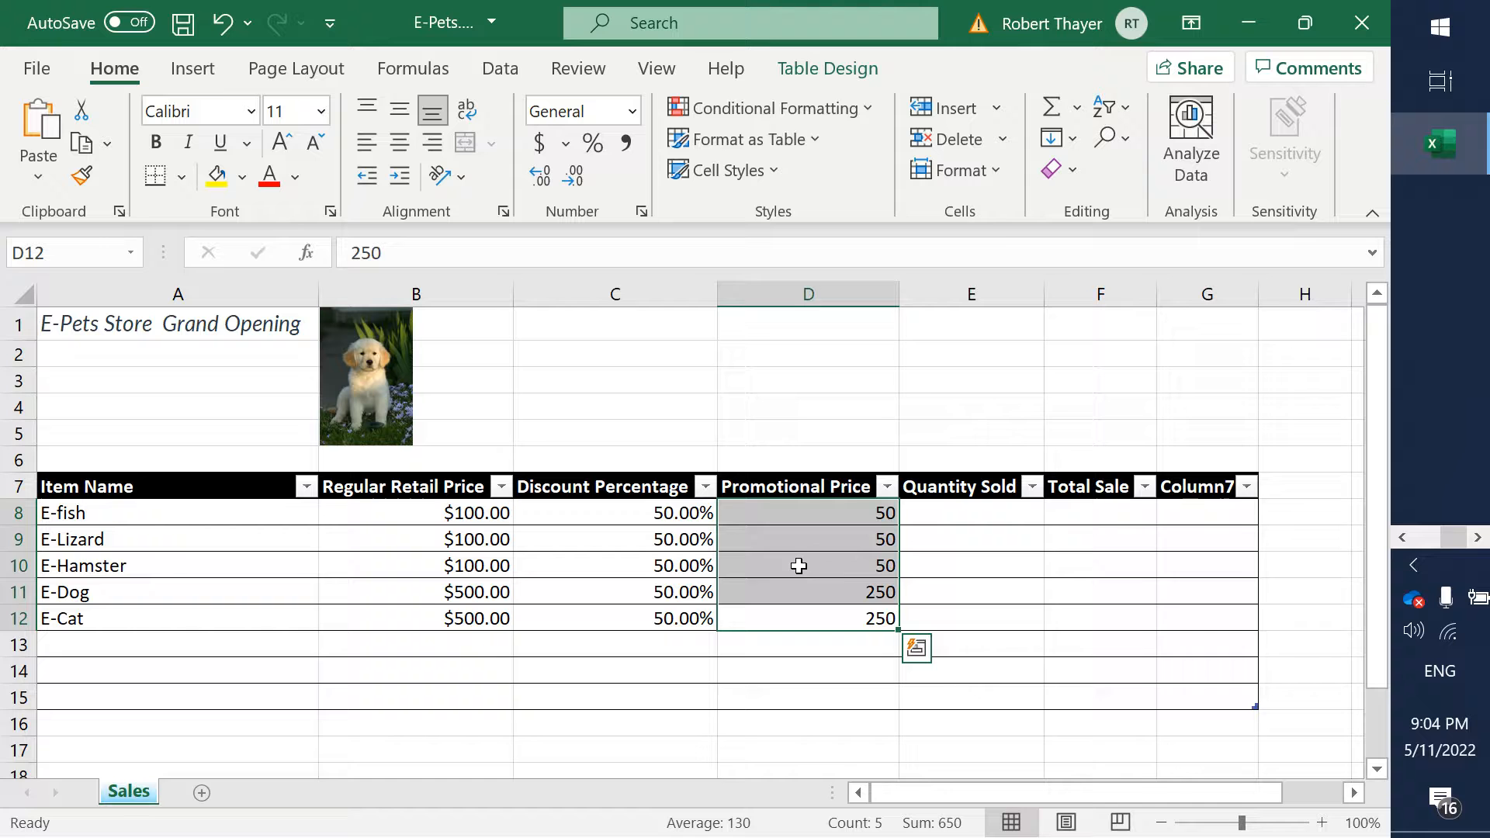
pyautogui.rightClick(860, 514)
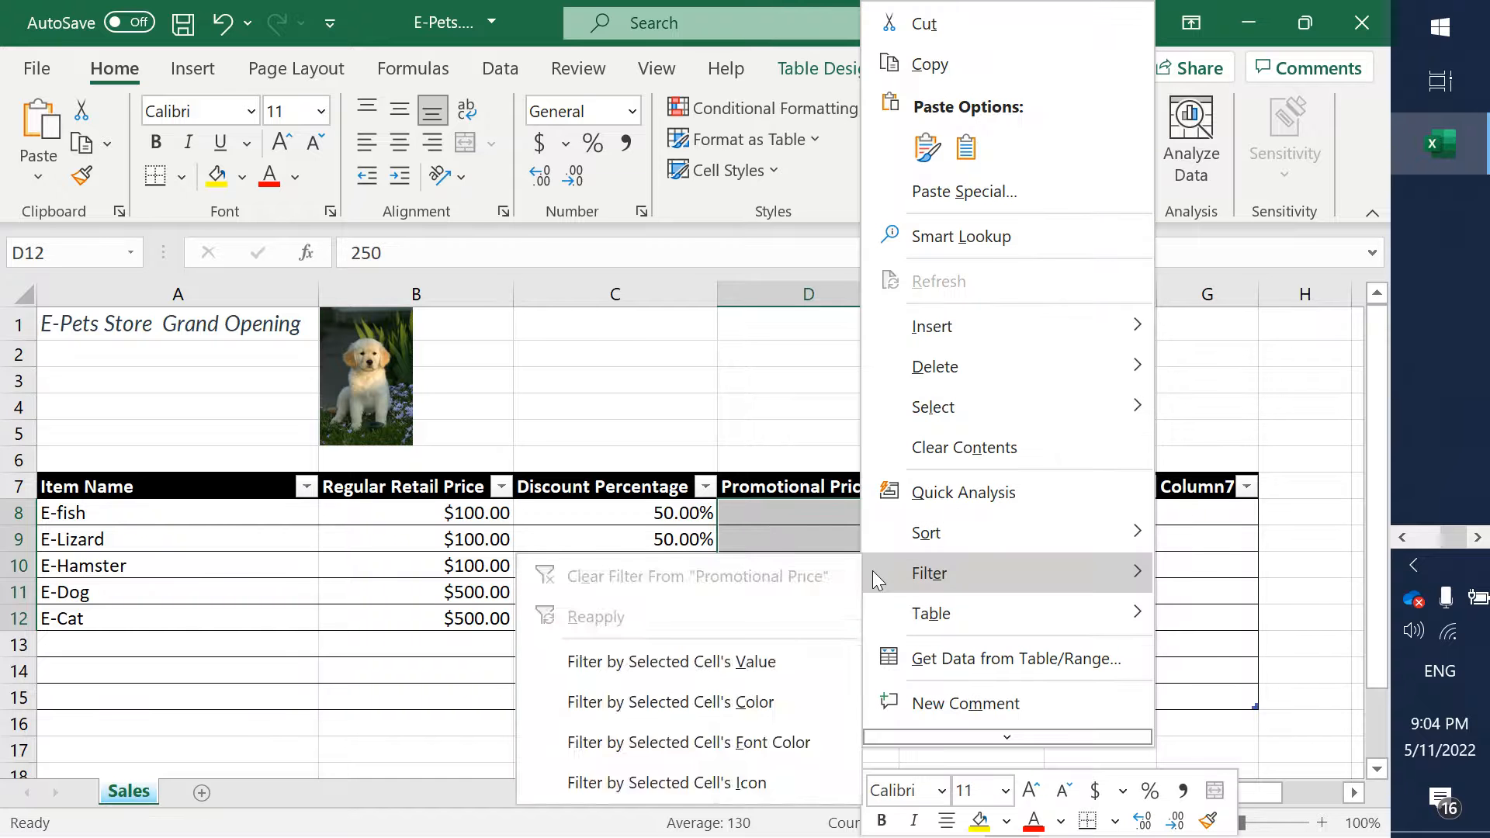
pyautogui.moveTo(1003, 533)
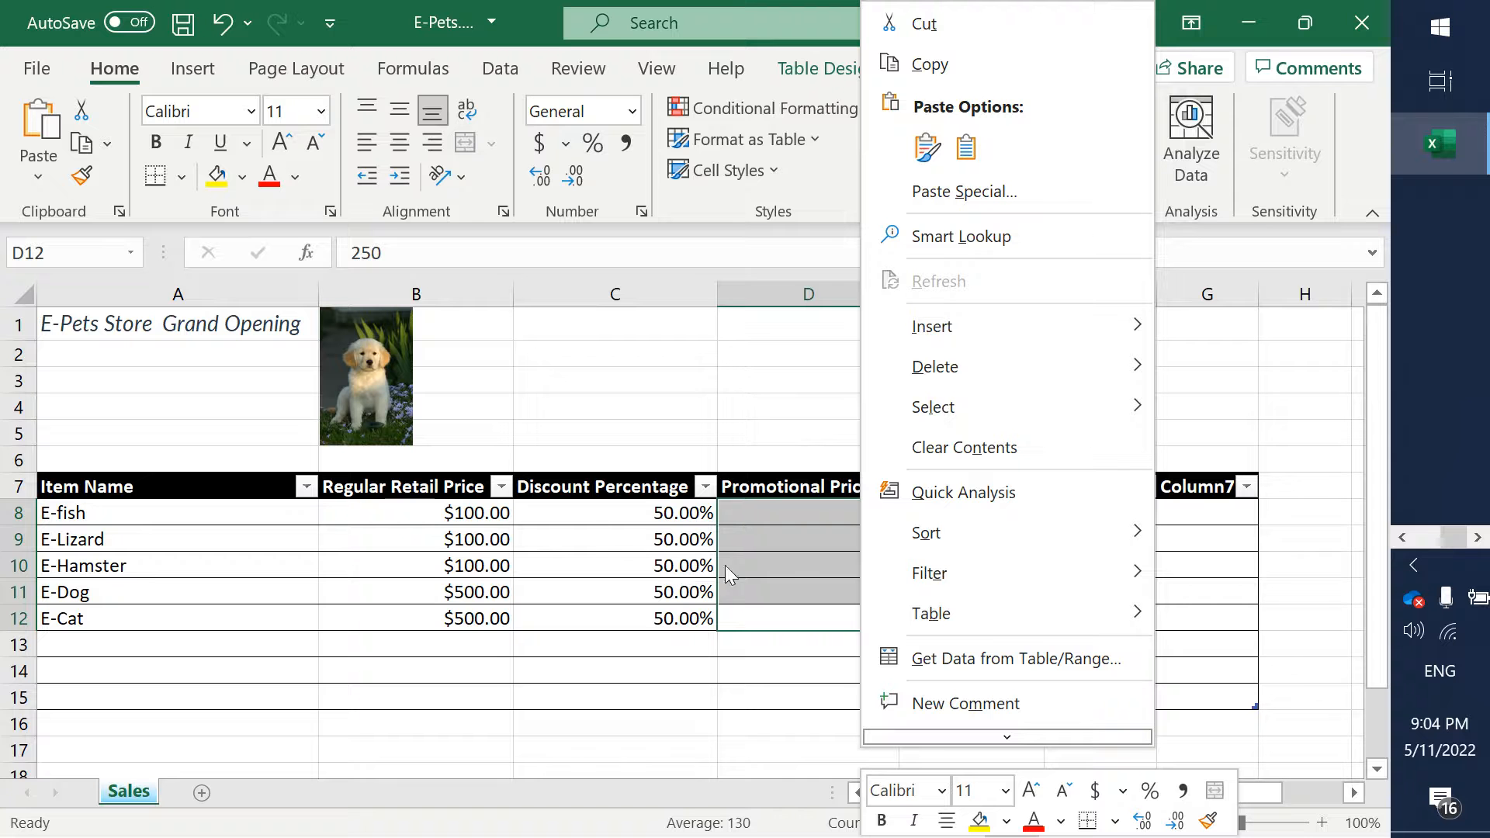
pyautogui.moveTo(921, 616)
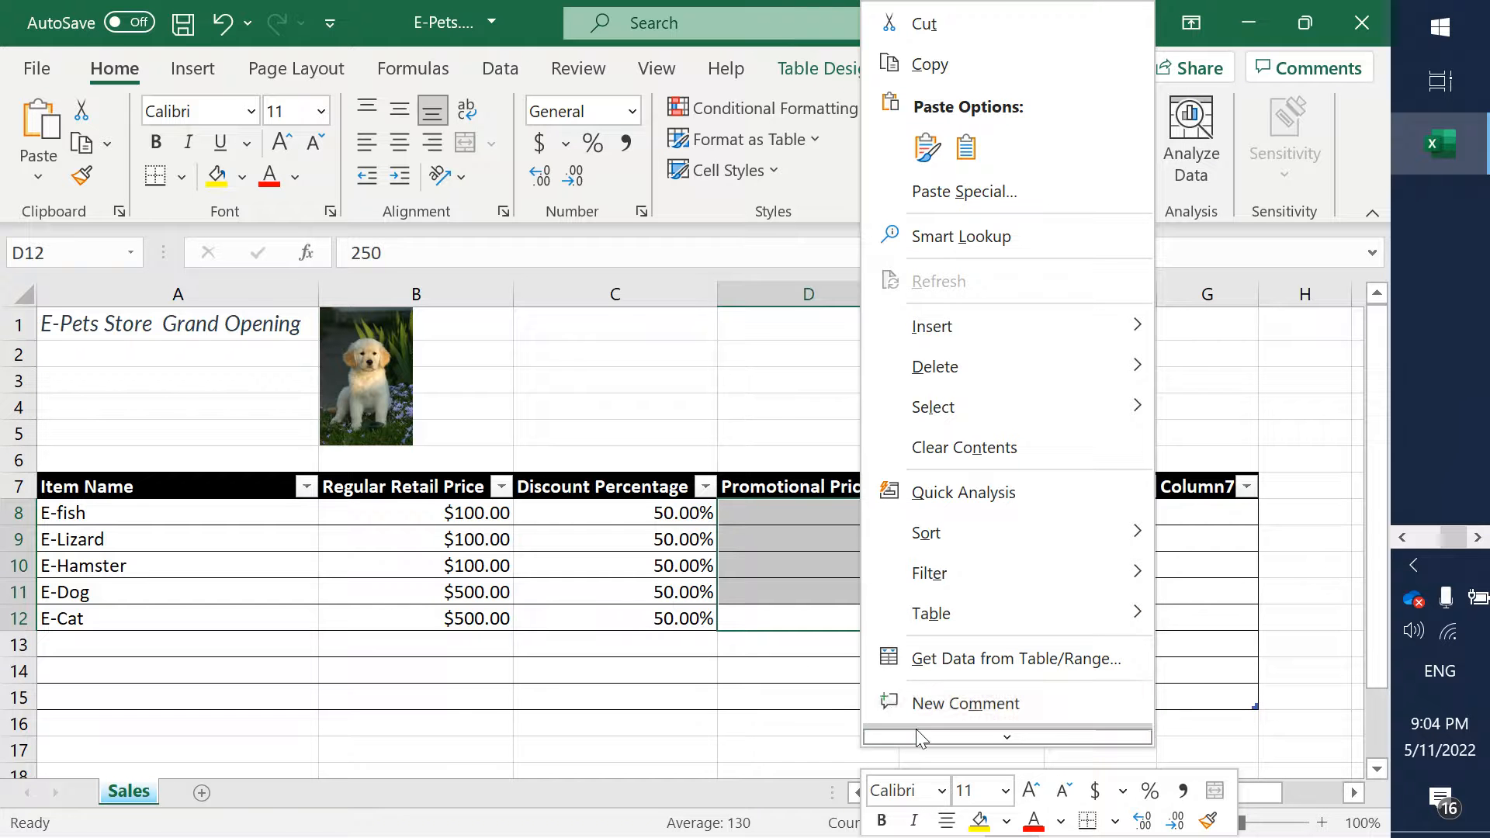
pyautogui.moveTo(916, 733)
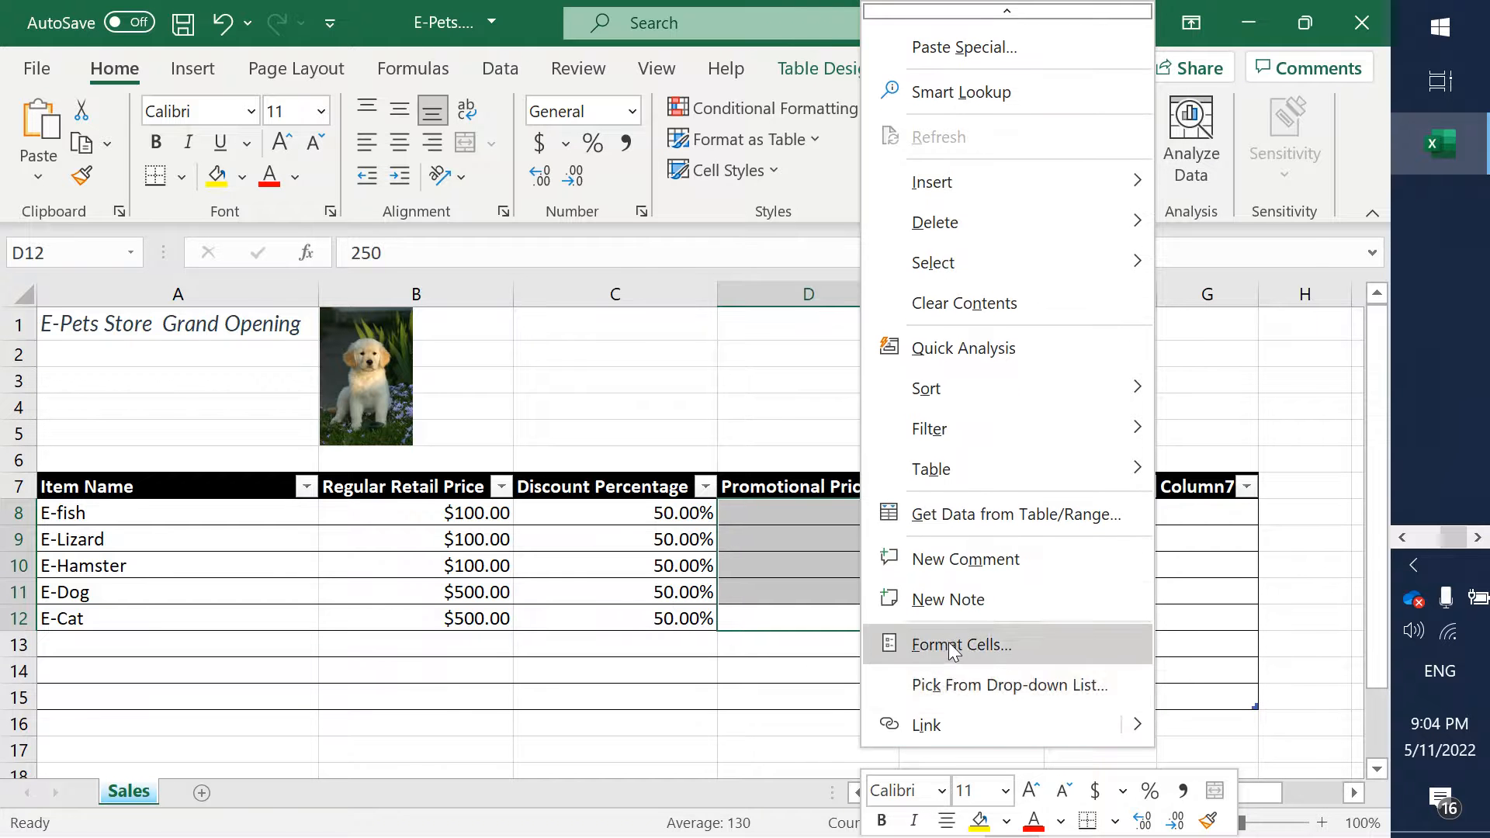
pyautogui.click(952, 647)
pyautogui.click(668, 293)
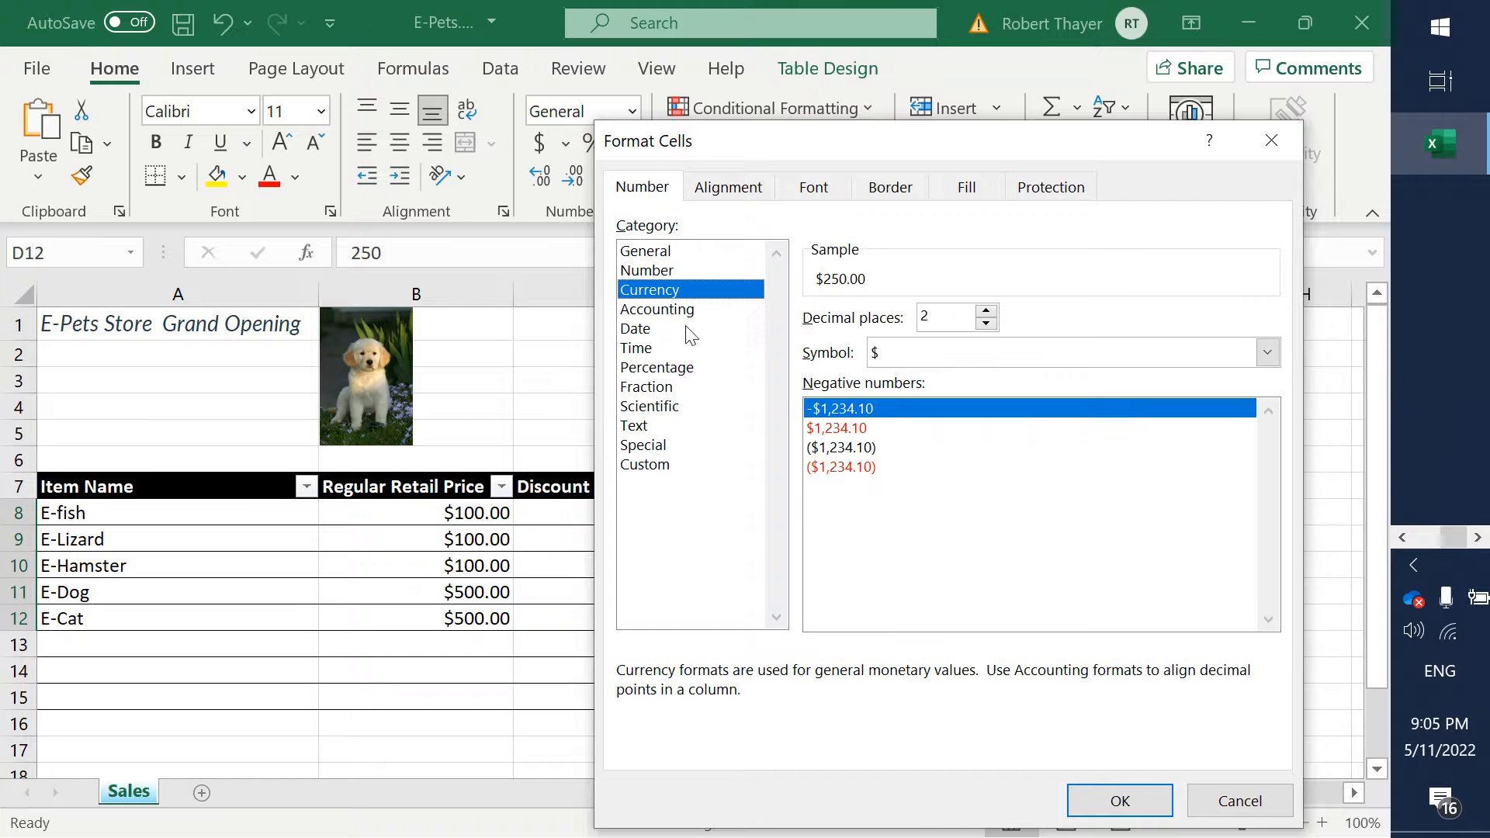
pyautogui.click(1117, 800)
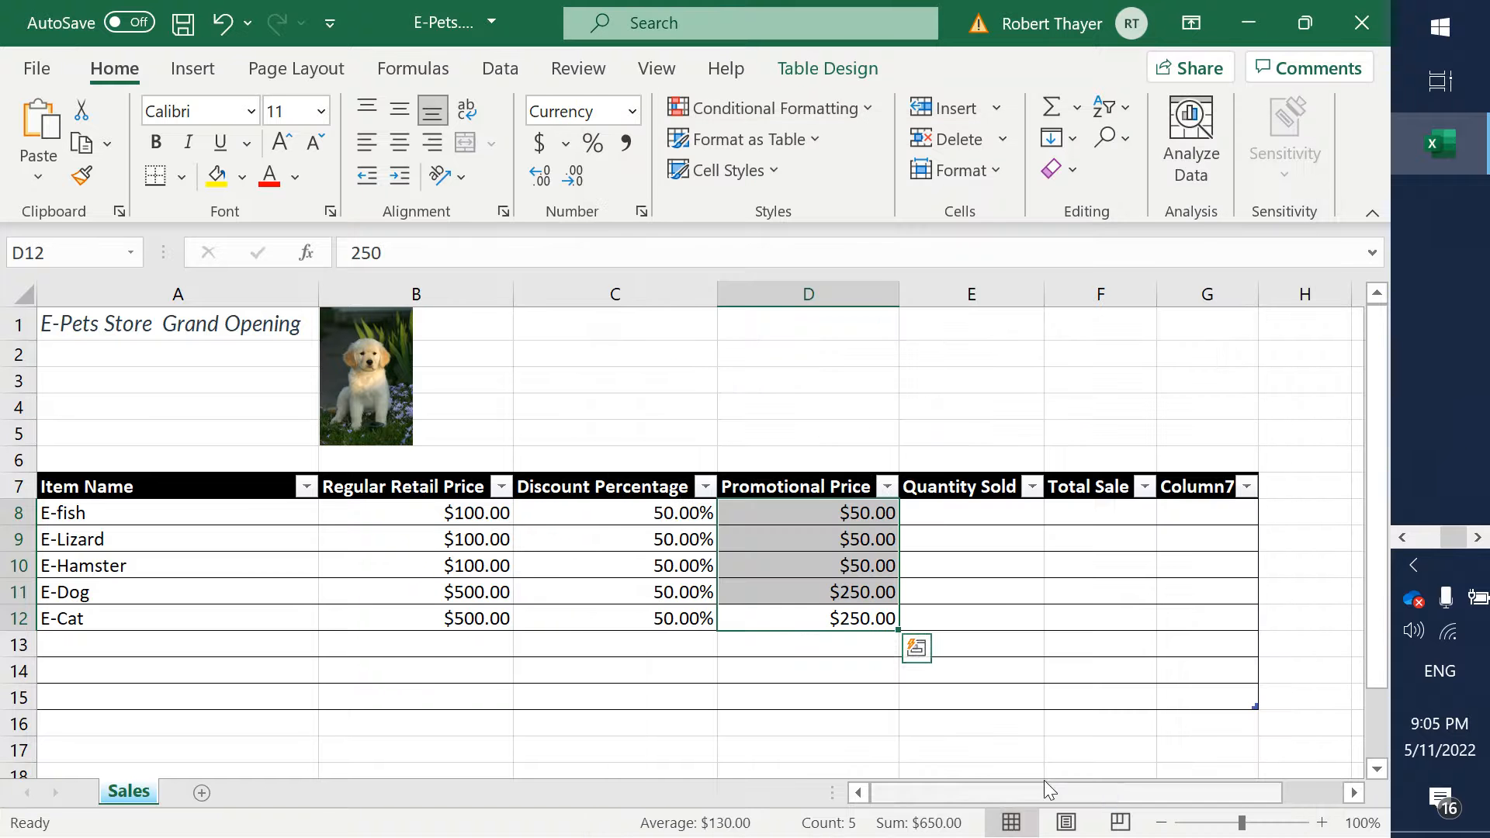
# - Check the column requirements in the Word assignment, and enter the quantities sold 5, 3, 8, 2 and 3 in cells E8 to E12
pyautogui.click(942, 533)
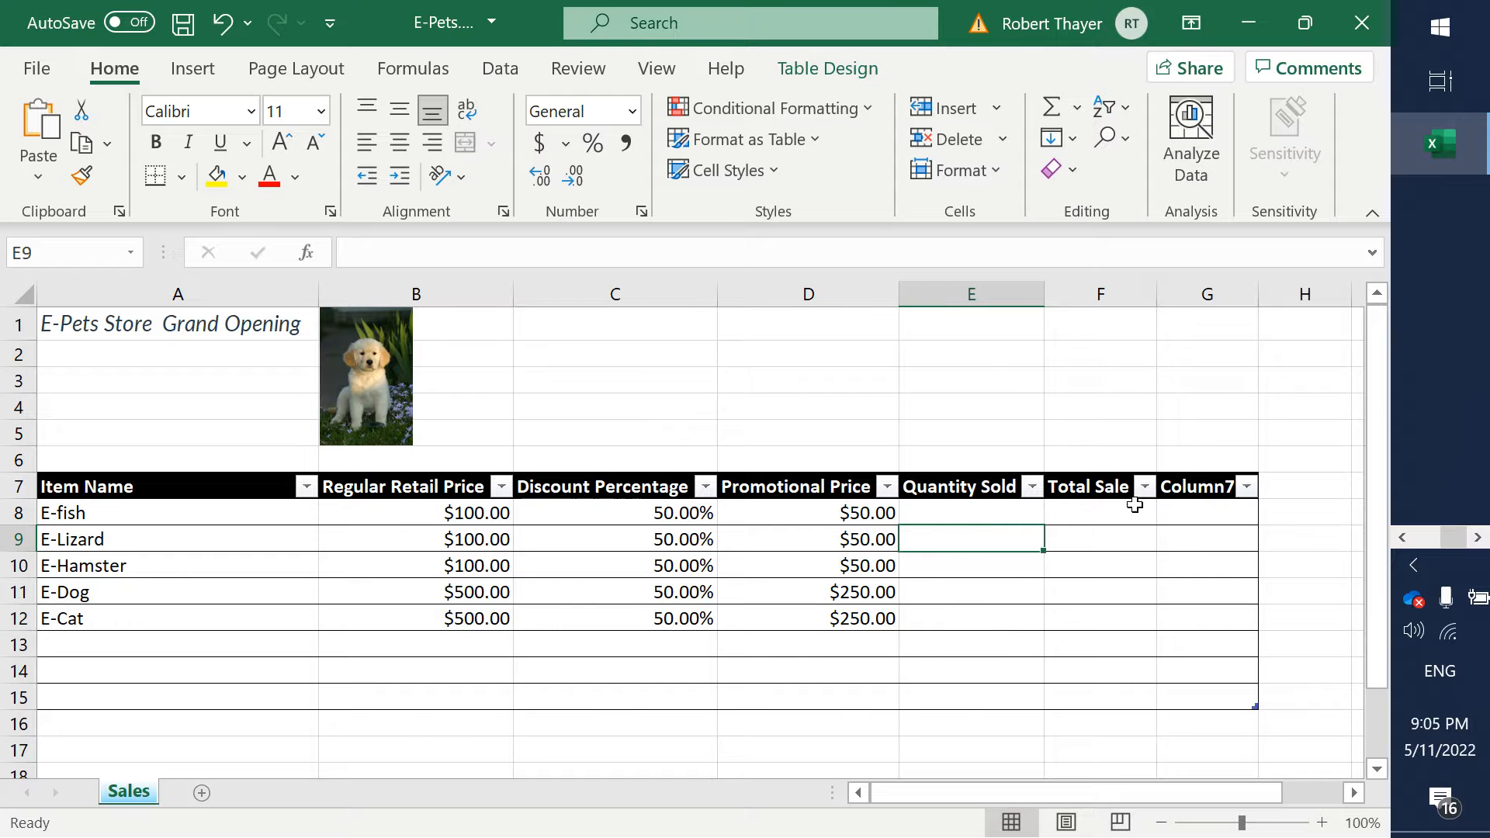
pyautogui.hotkey('alt', 'Tab')
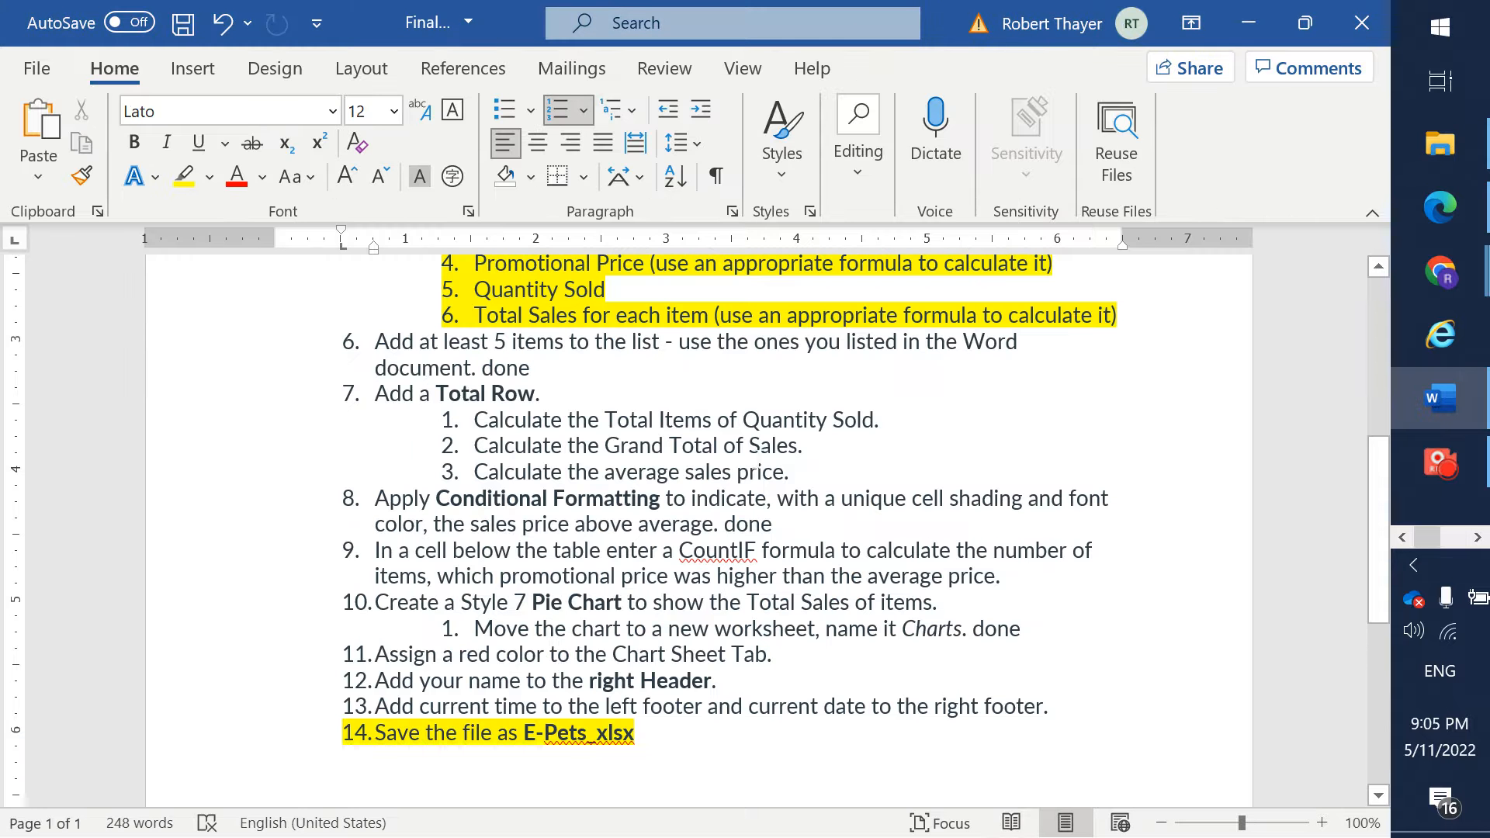
pyautogui.click(811, 318)
pyautogui.hotkey('alt', 'Tab')
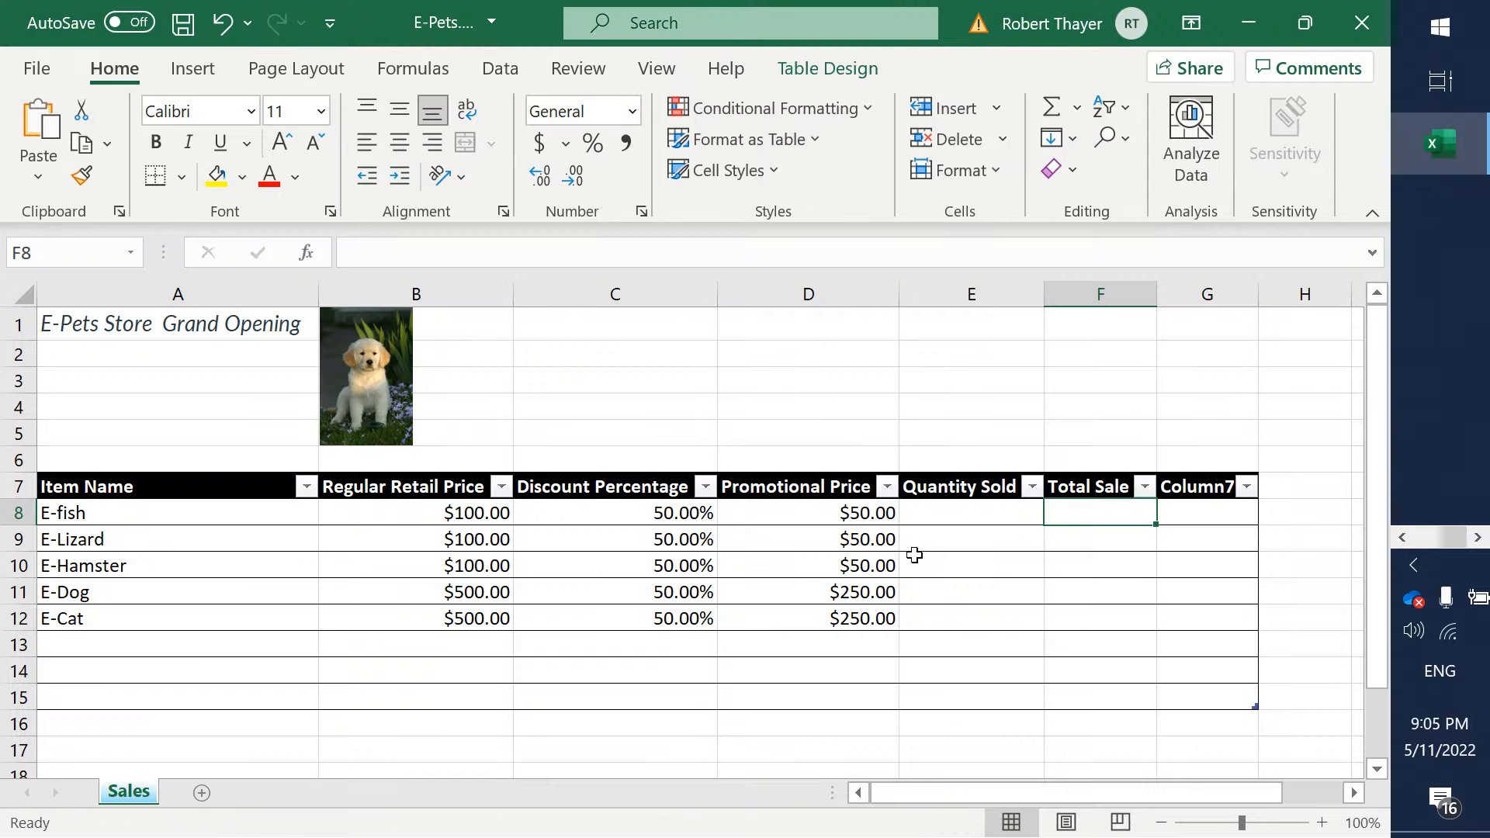
pyautogui.click(966, 512)
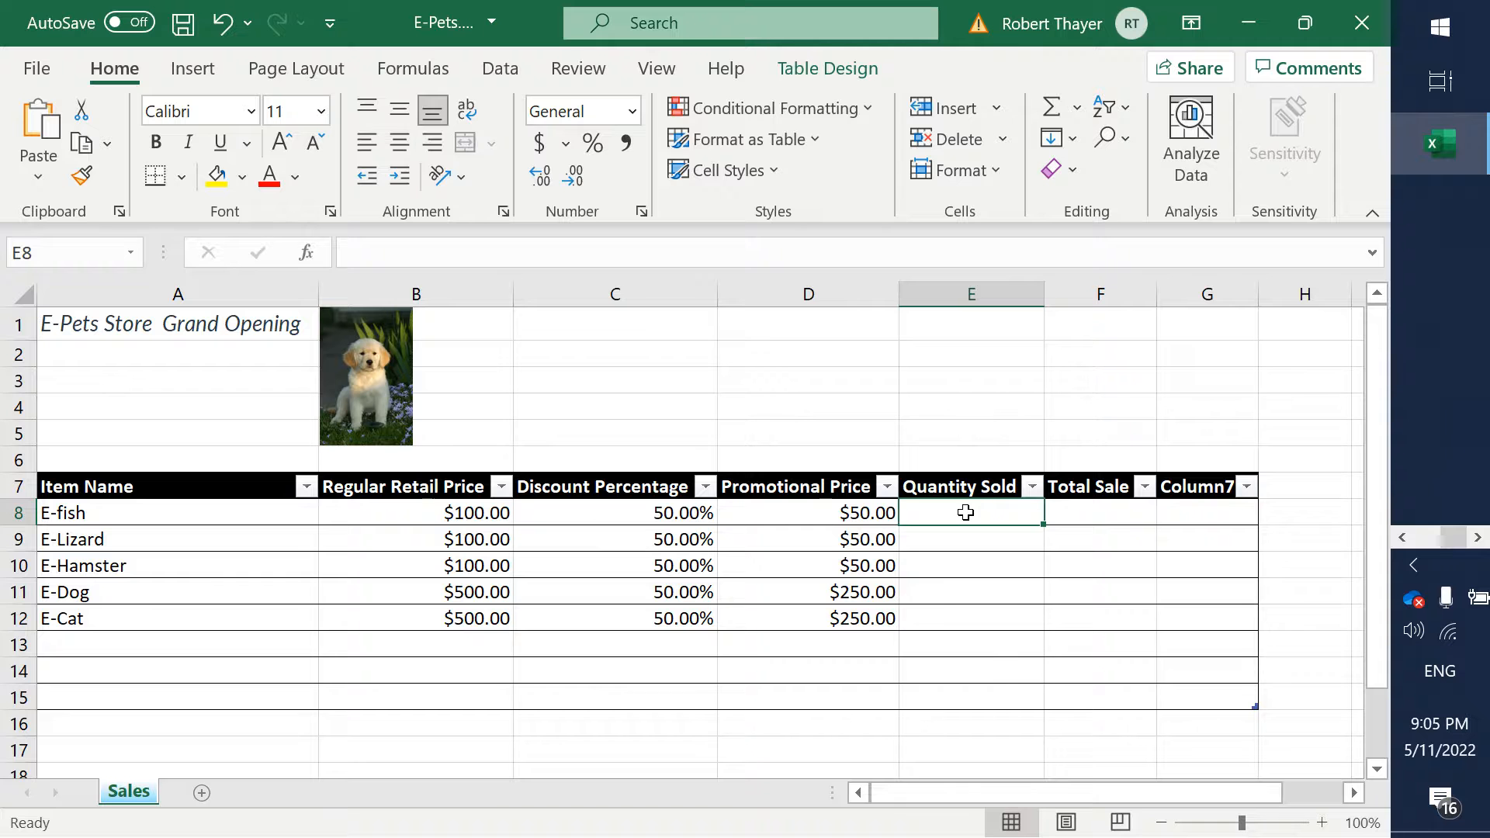
pyautogui.write('5')
pyautogui.press('Return')
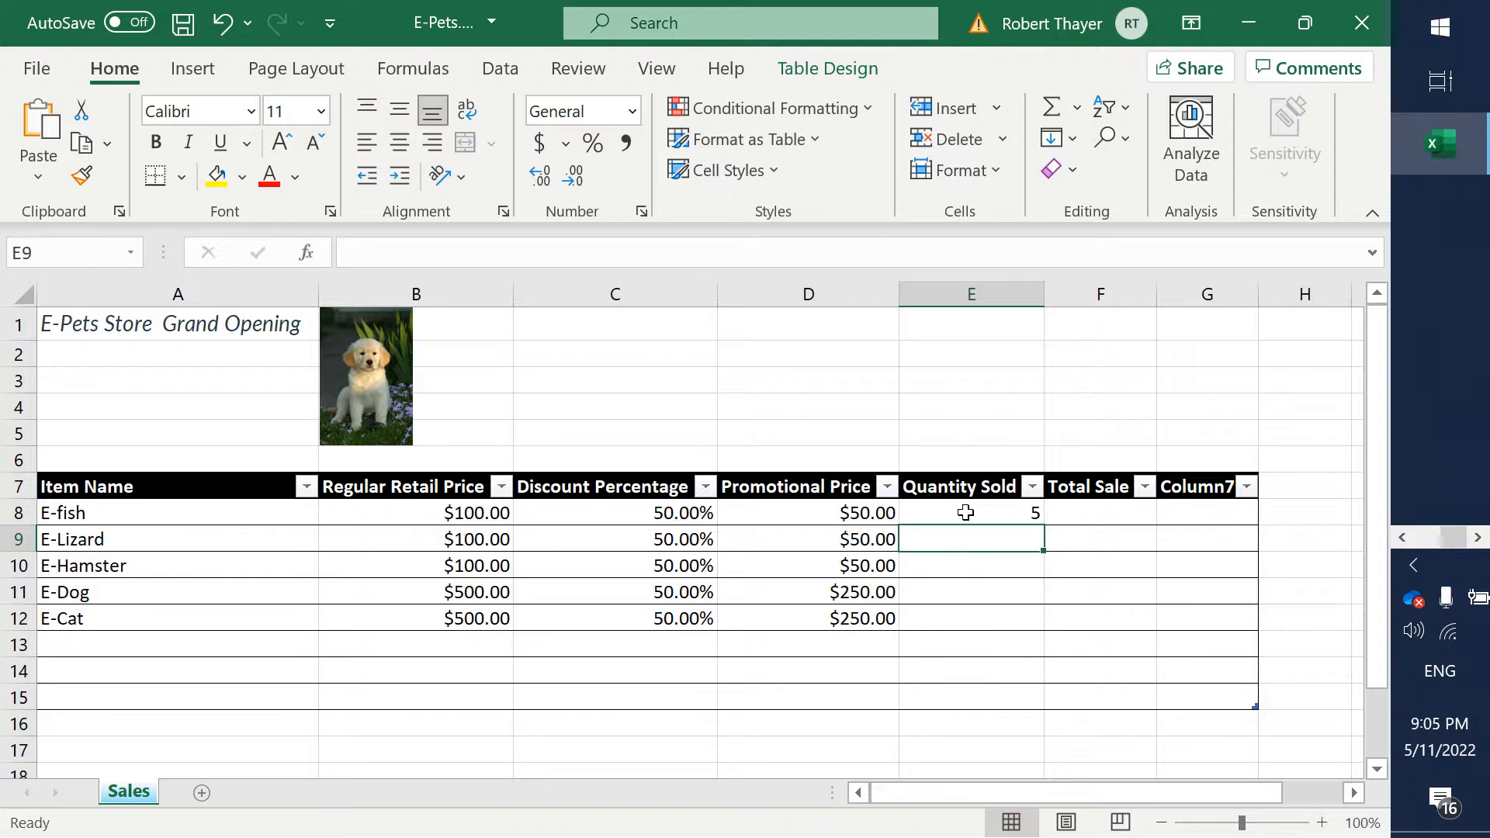
pyautogui.write('3')
pyautogui.press('Return')
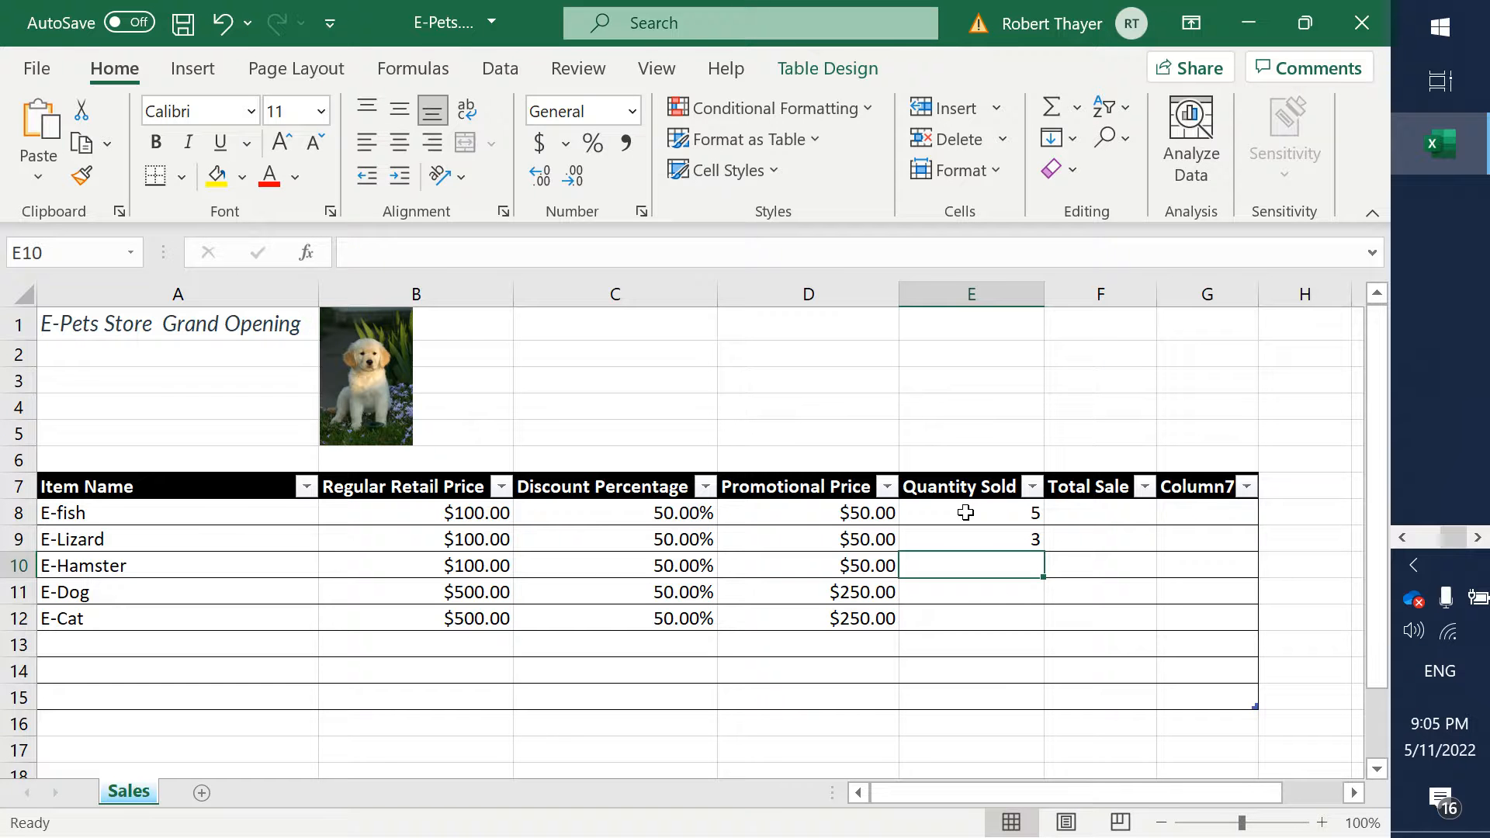
pyautogui.write('8')
pyautogui.press('Return')
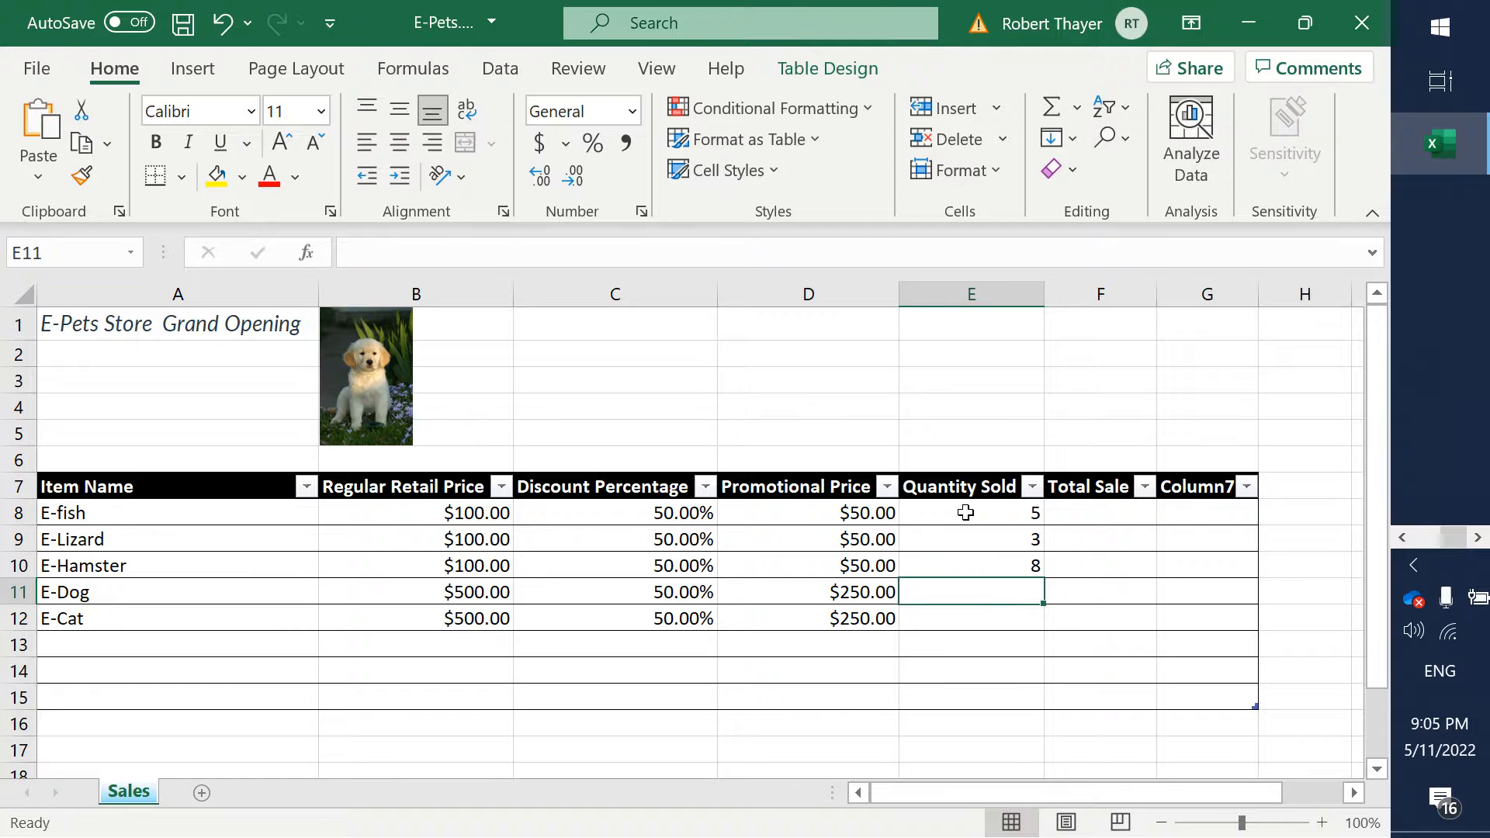
pyautogui.write('2')
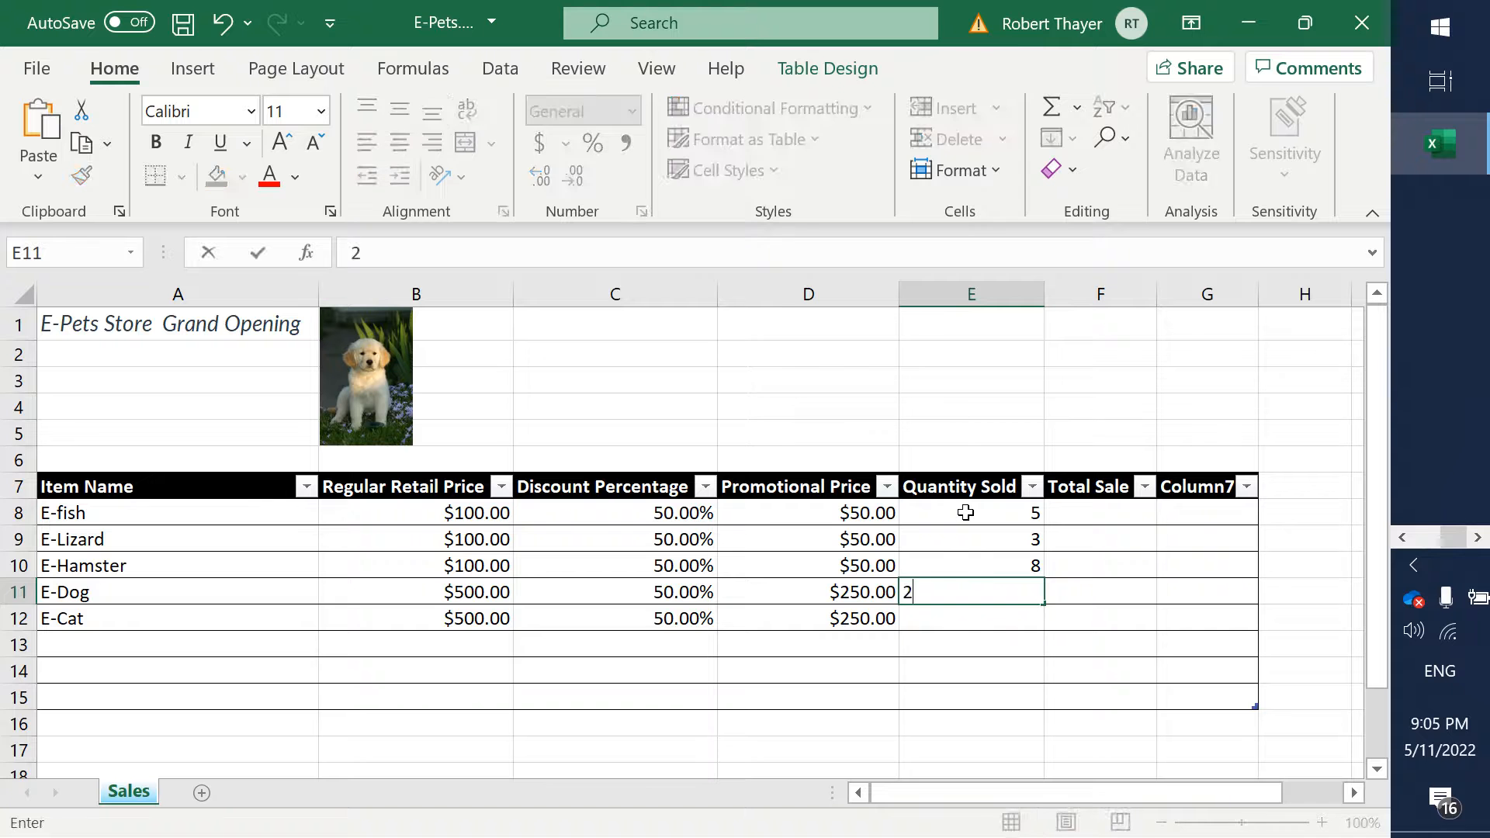
pyautogui.press('Return')
pyautogui.write('3')
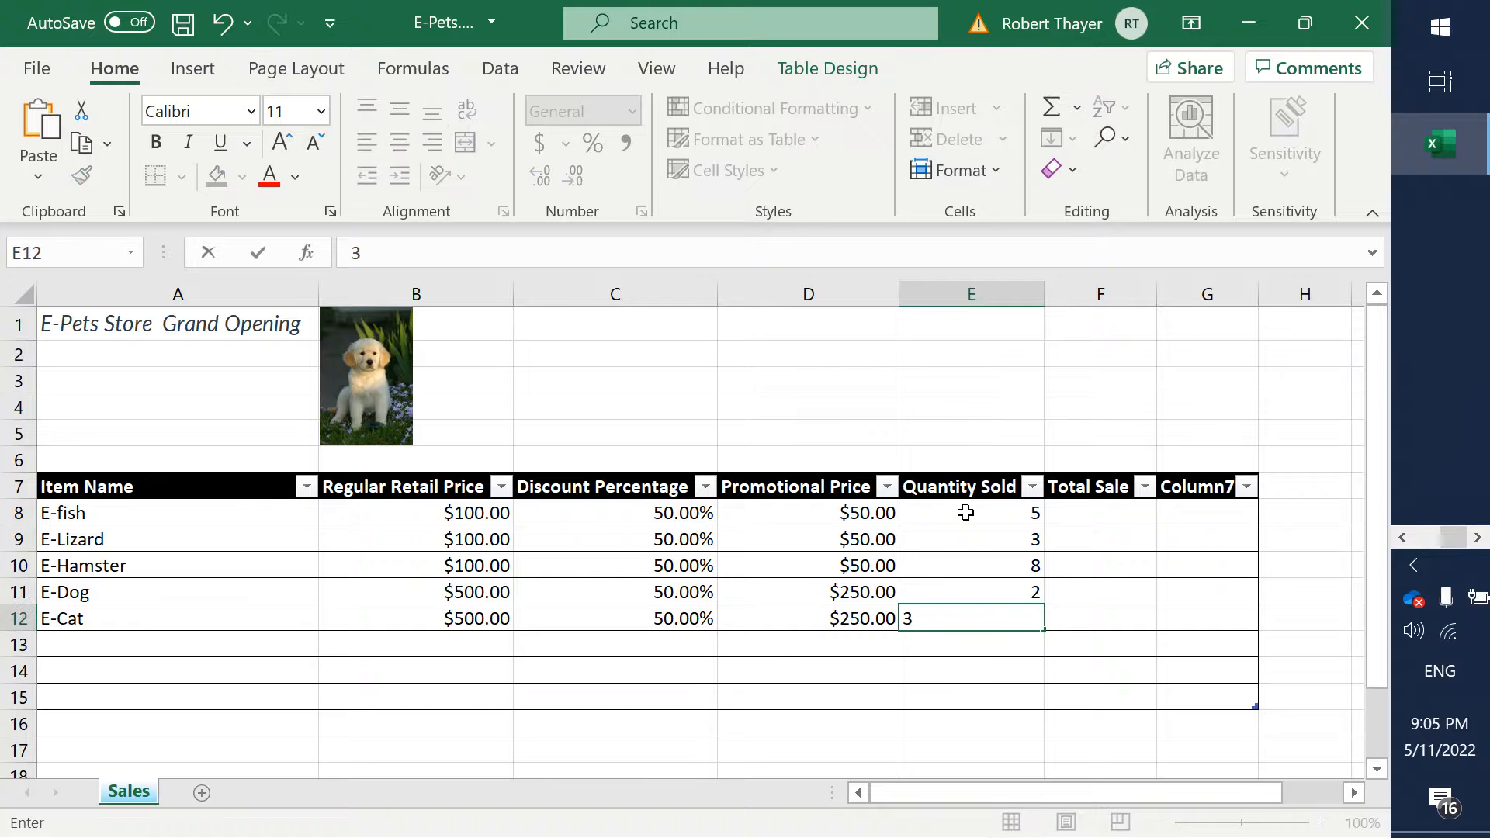
pyautogui.press('Tab')
# - Calculate the Total Sale column from promotional price and quantity sold by entering =D8*E8 in cell F8
pyautogui.press('Up')
pyautogui.press('Up')
pyautogui.press('Up')
pyautogui.press('Up')
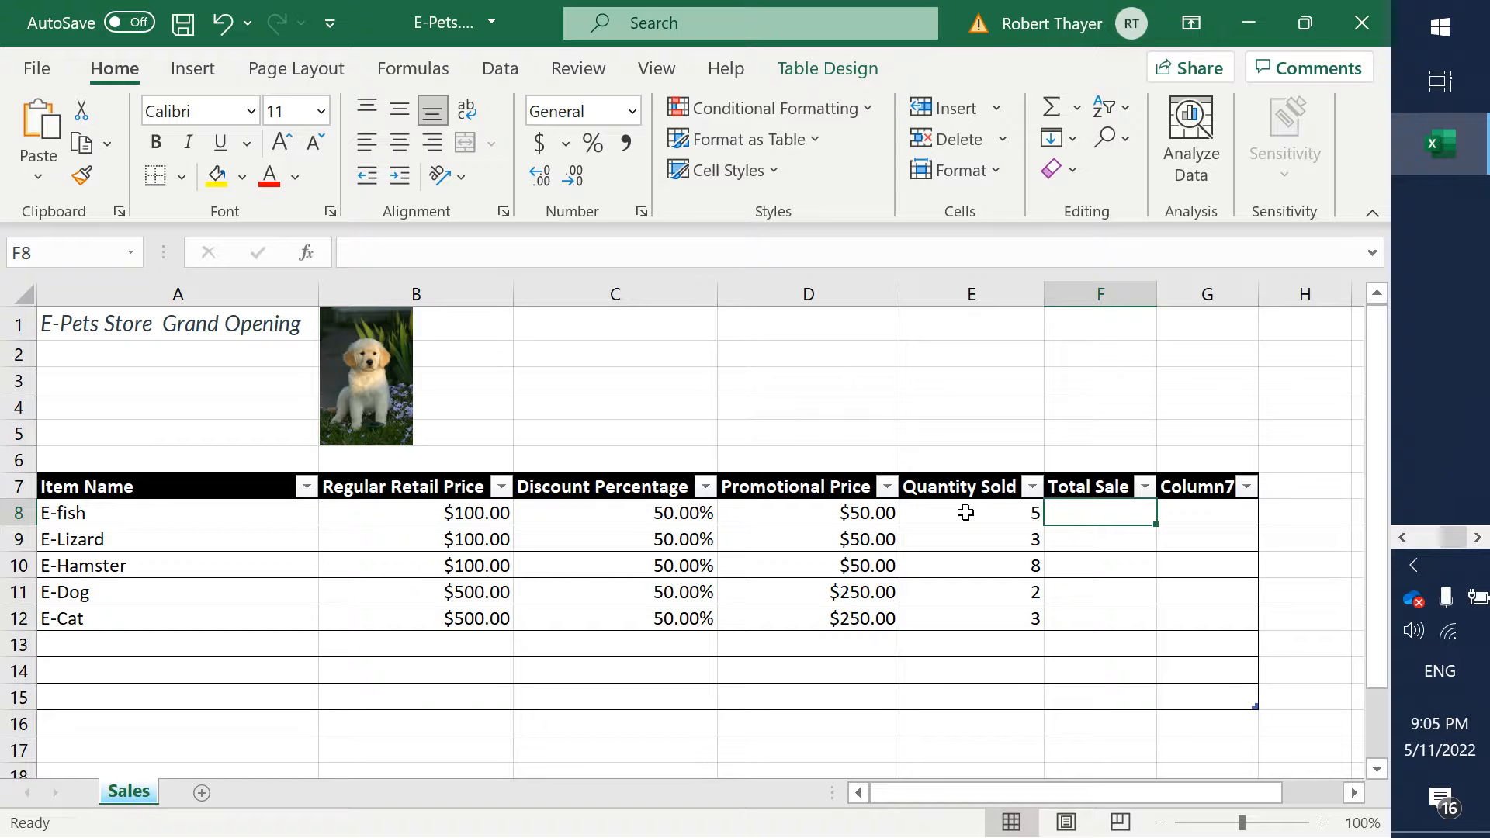
pyautogui.write('=')
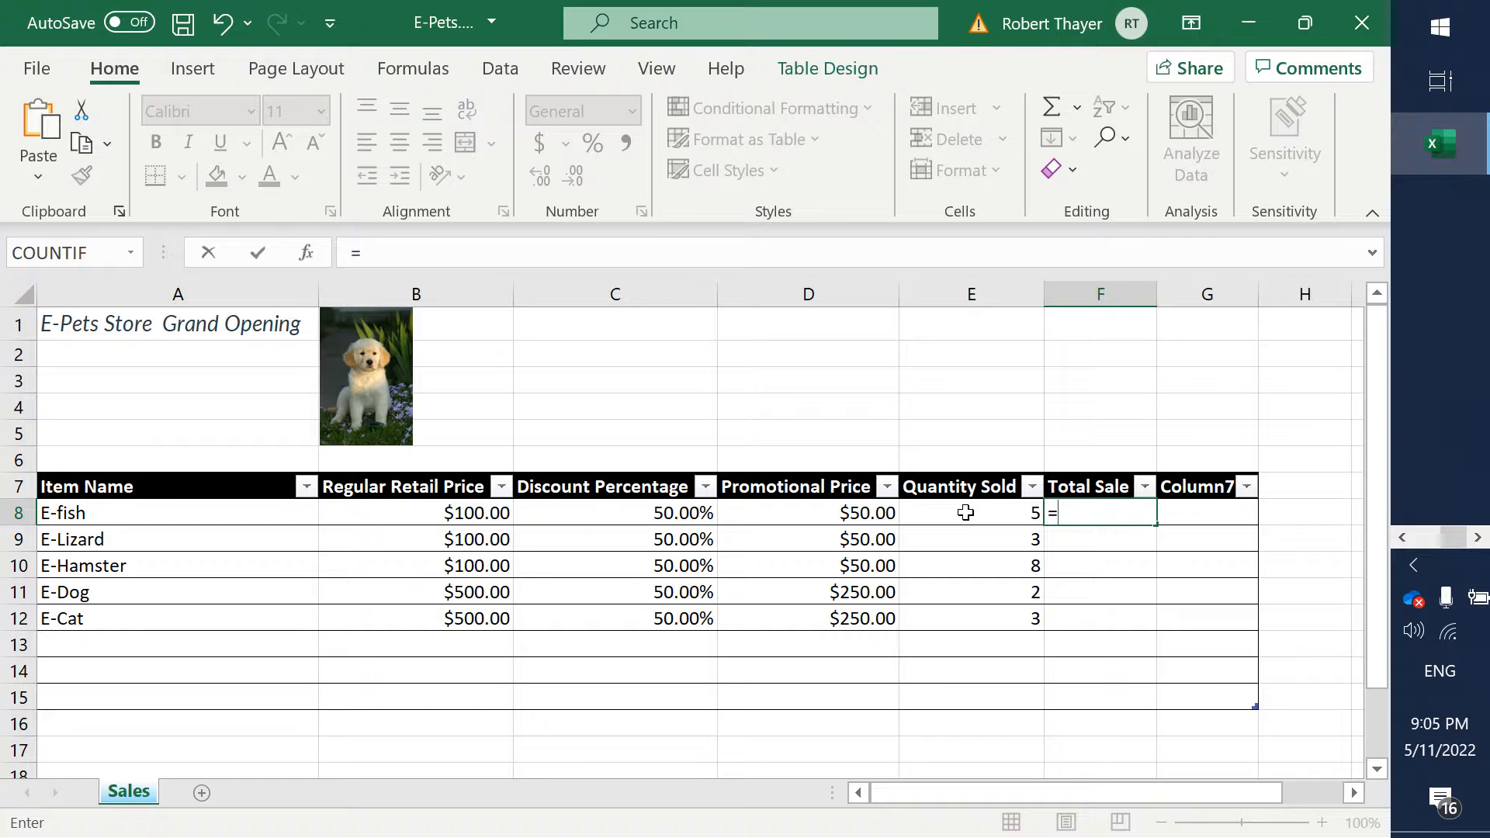
pyautogui.write('D')
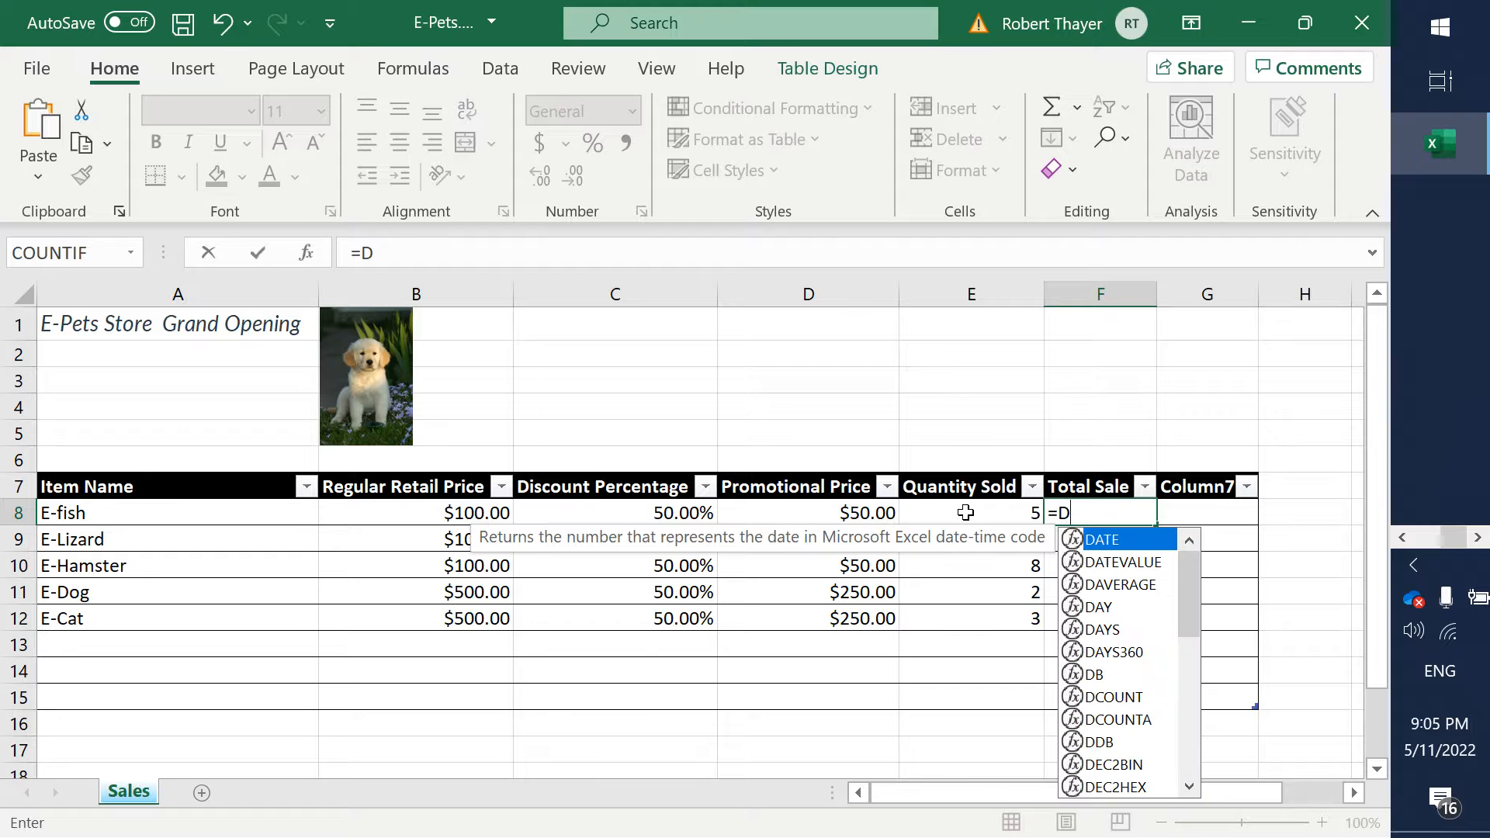
pyautogui.write('8')
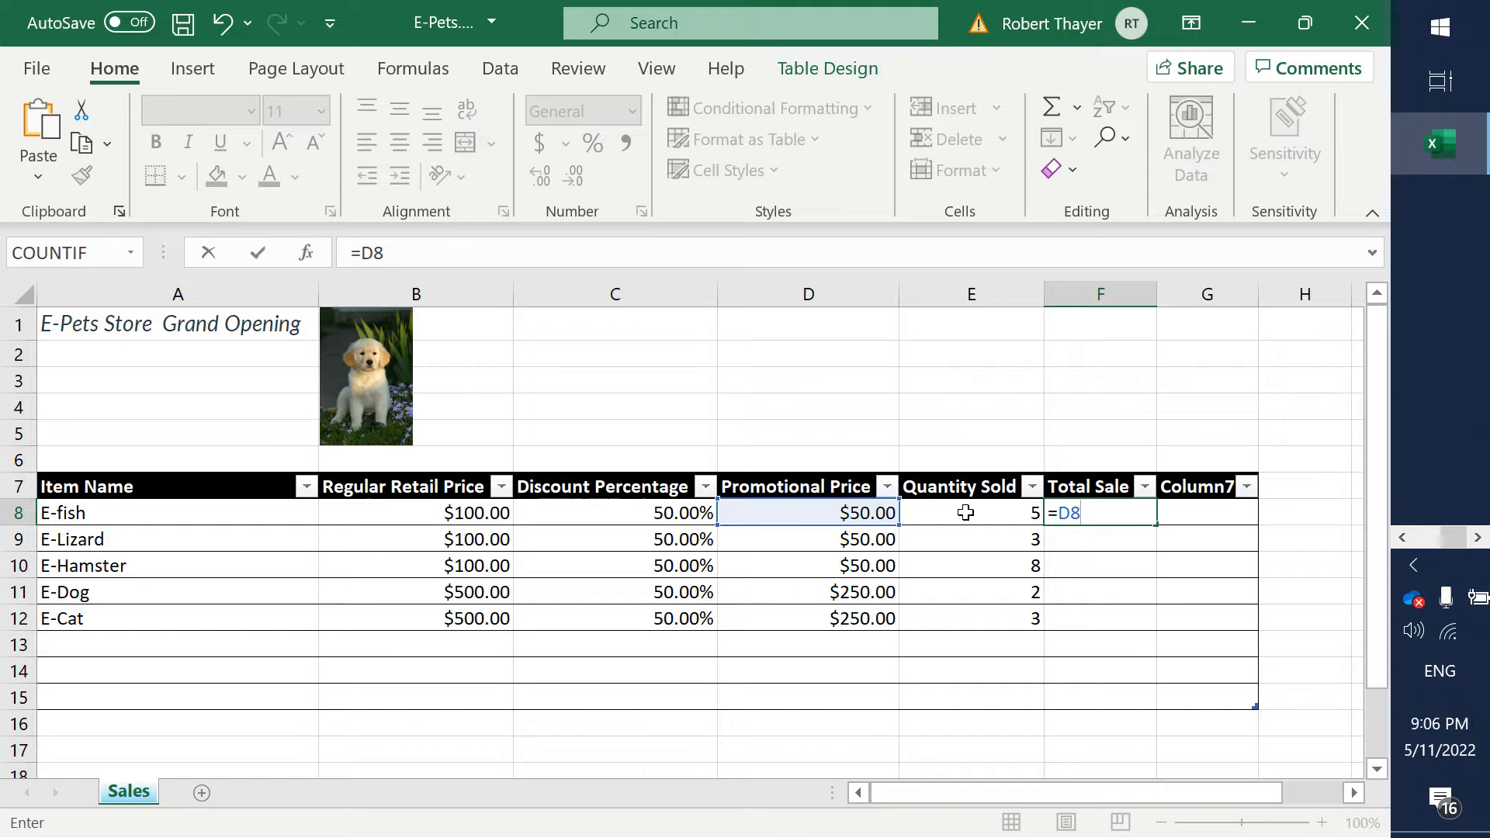
pyautogui.write('*')
pyautogui.write('E*')
pyautogui.press('BackSpace')
pyautogui.write('8')
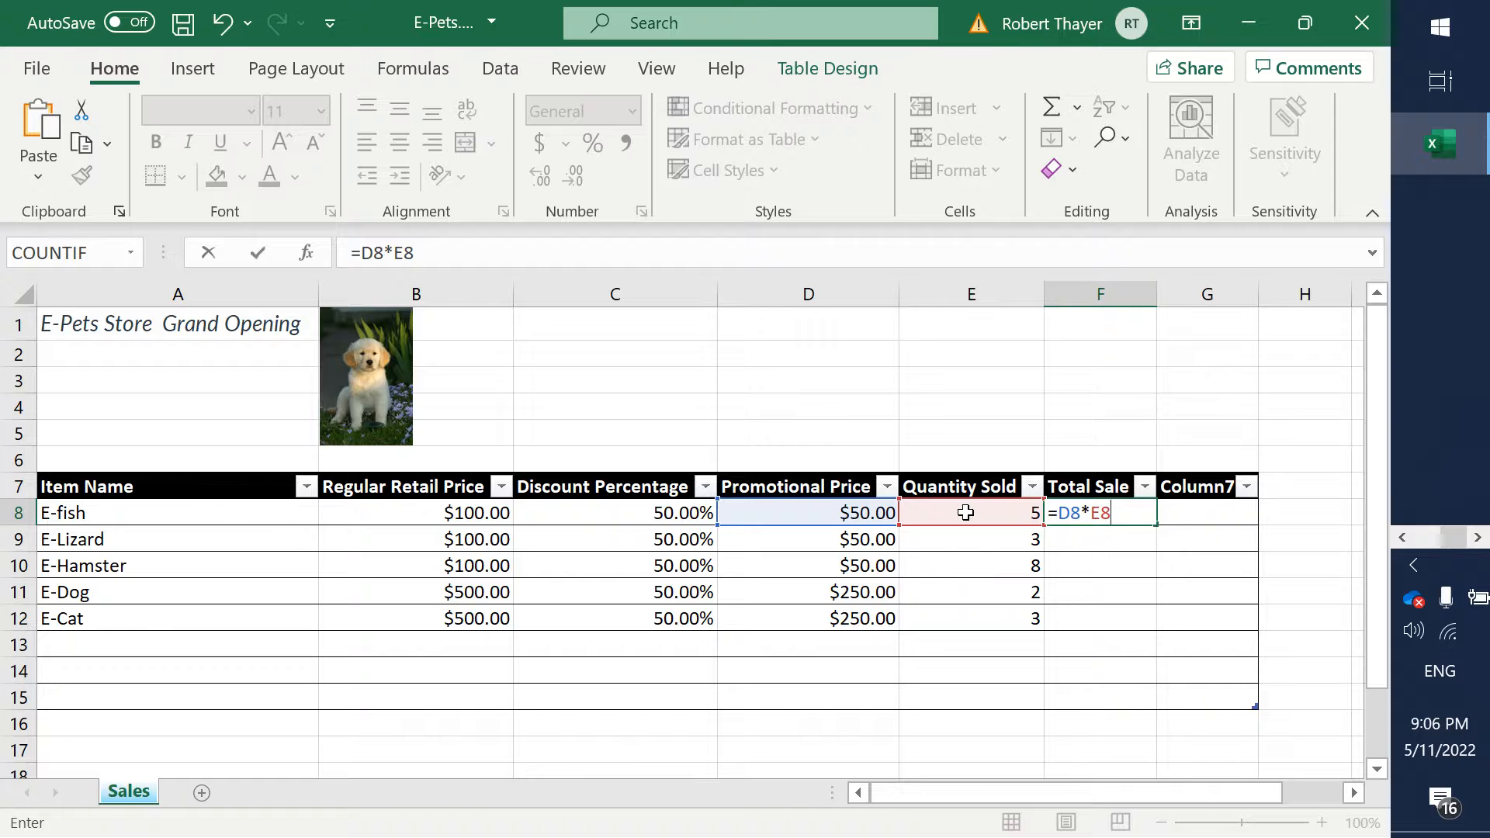
pyautogui.press('Return')
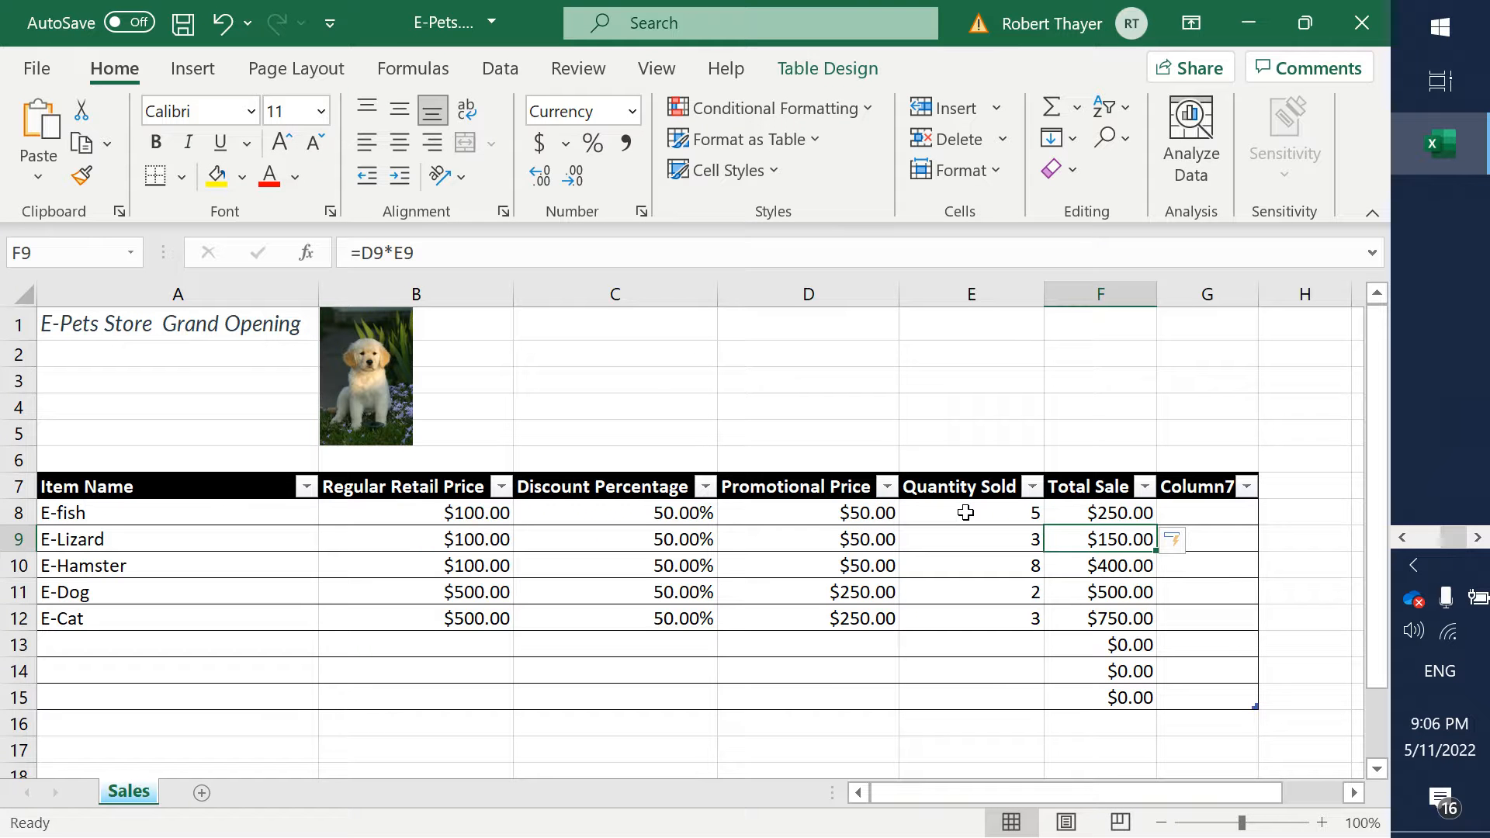
# - Clear the Total Sale formulas from the empty table rows in cells F13 to F15
pyautogui.press('Down')
pyautogui.press('Down')
pyautogui.press('Down')
pyautogui.press('Down')
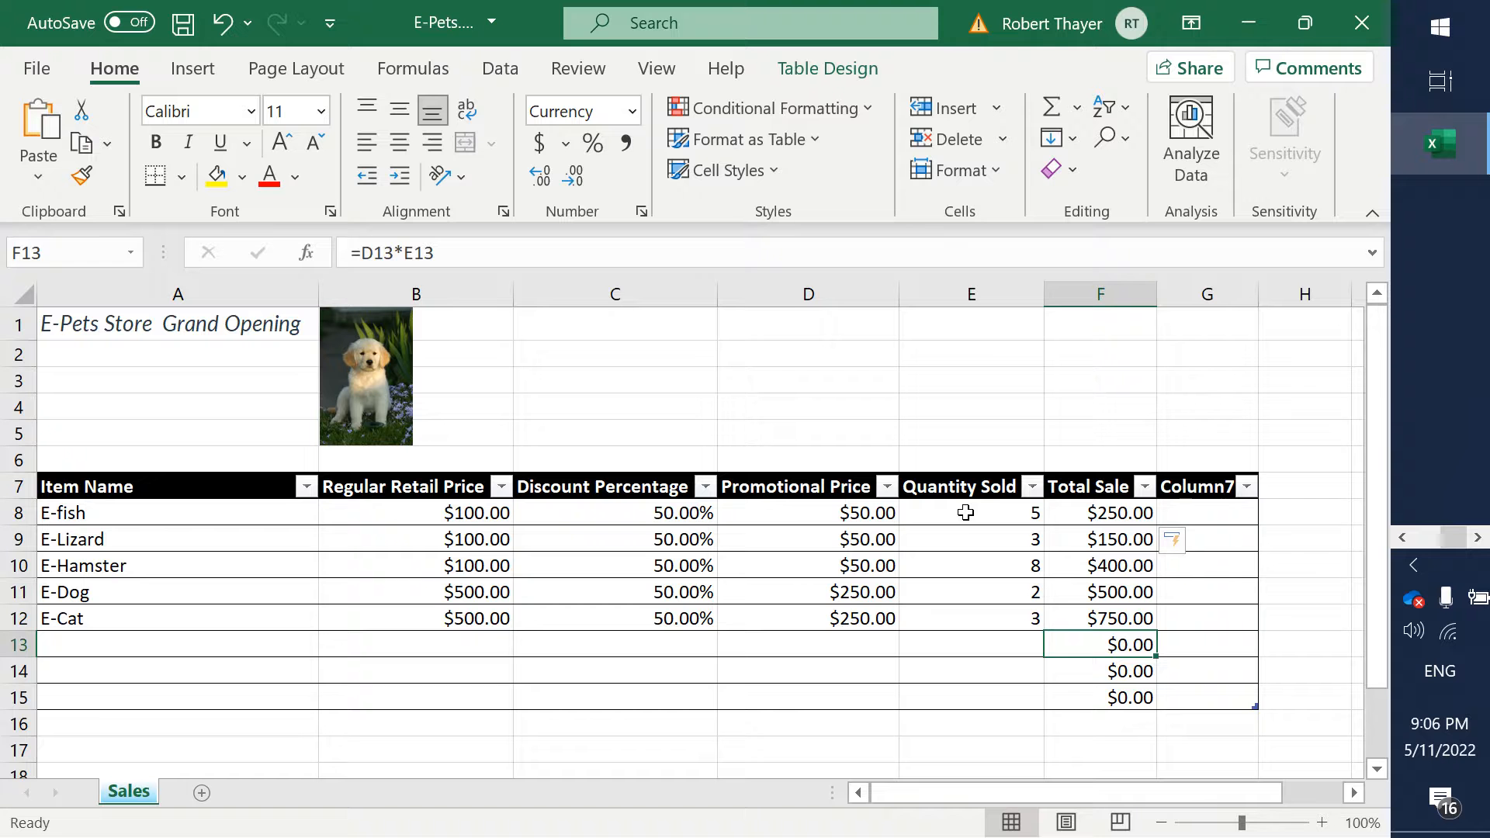
pyautogui.press('Delete')
pyautogui.press('Down')
pyautogui.press('Delete')
pyautogui.press('Down')
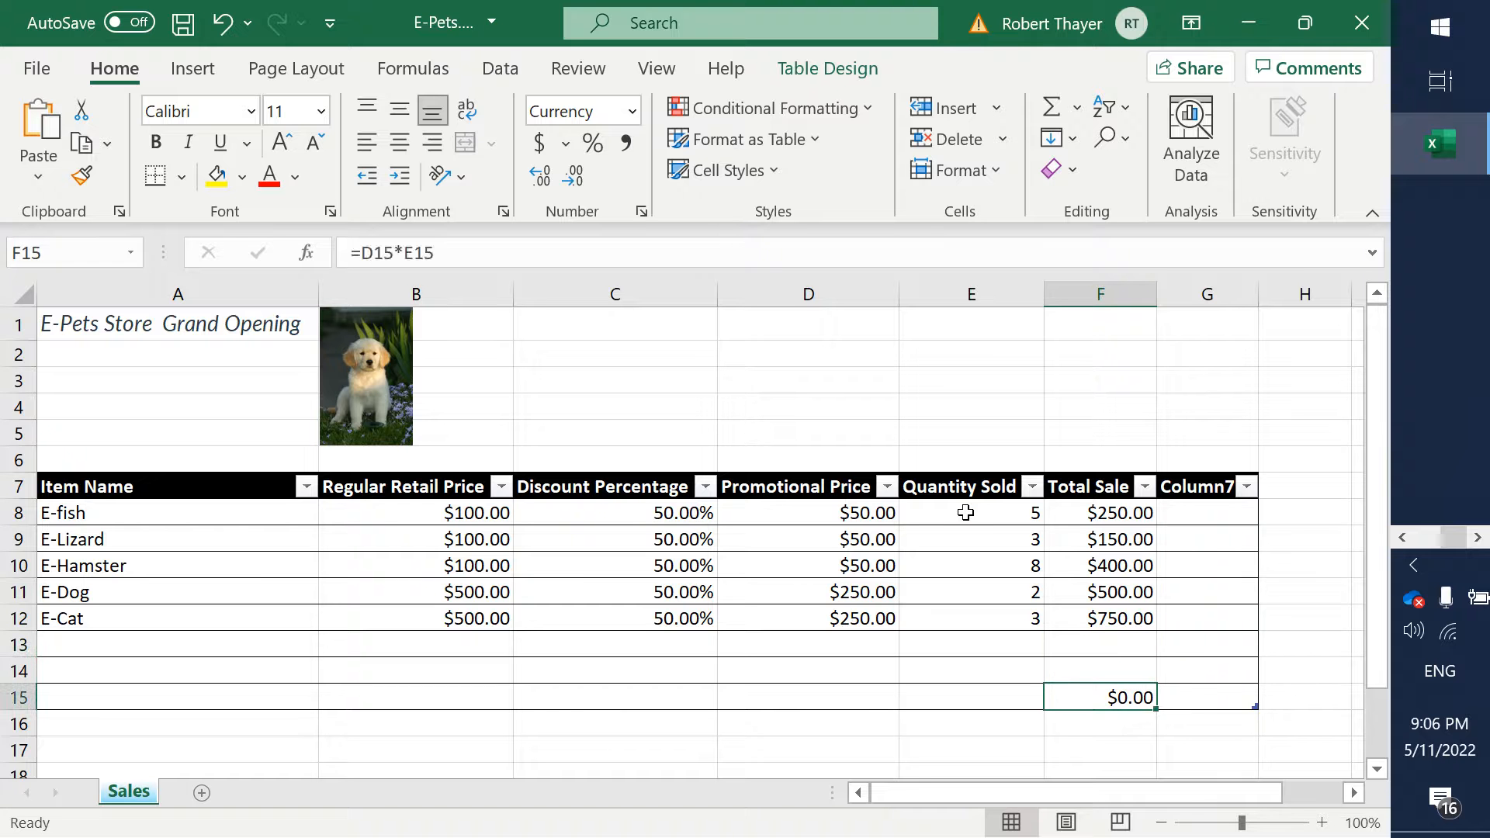
pyautogui.press('Delete')
pyautogui.press('Up')
pyautogui.press('Up')
pyautogui.press('Up')
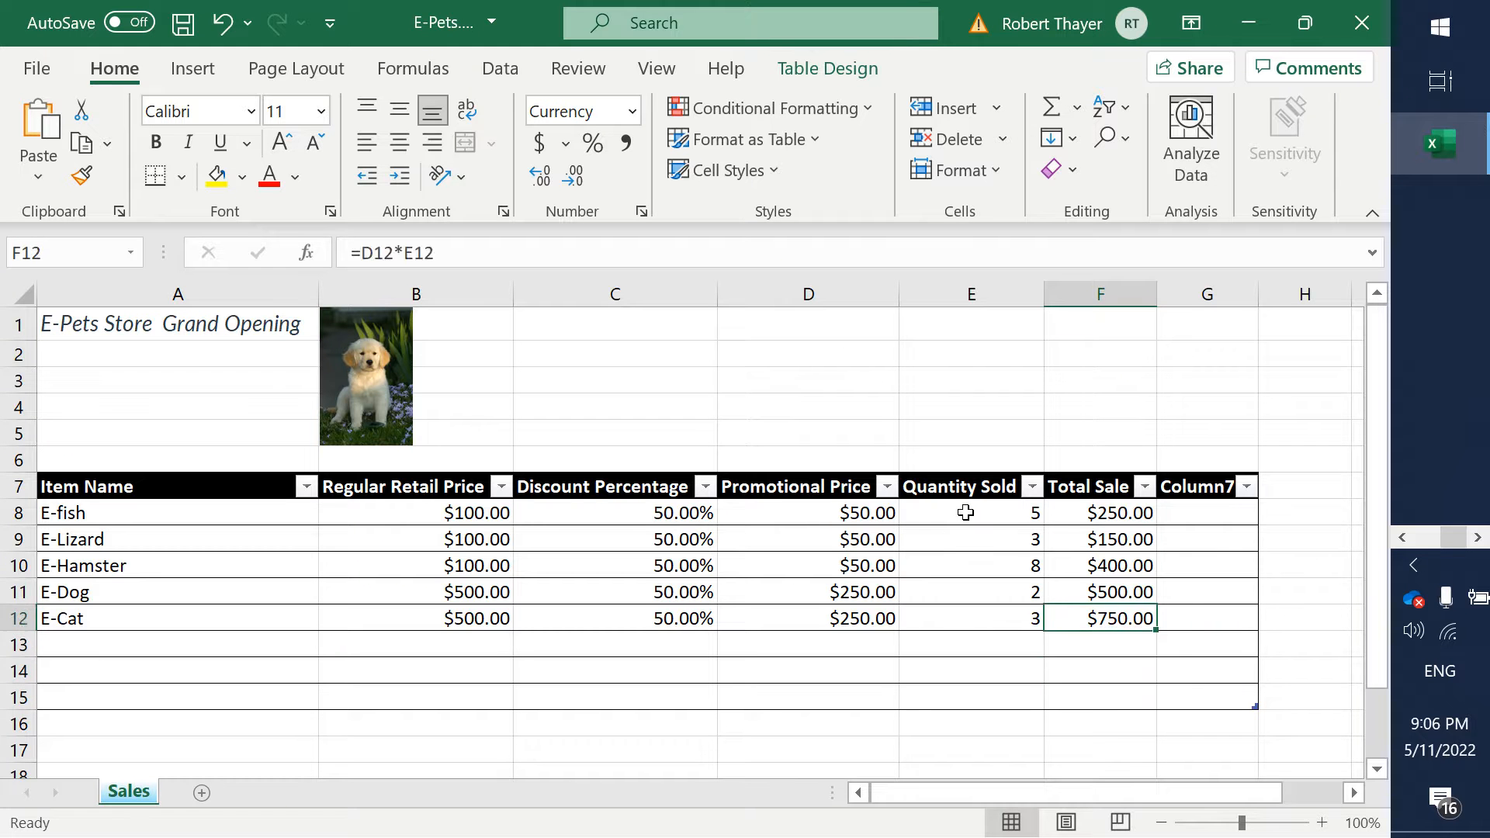
pyautogui.press('Down')
# - Highlight step 6 of the Word assignment, about adding at least 5 items to the list, in yellow as finished
pyautogui.hotkey('alt', 'Tab')
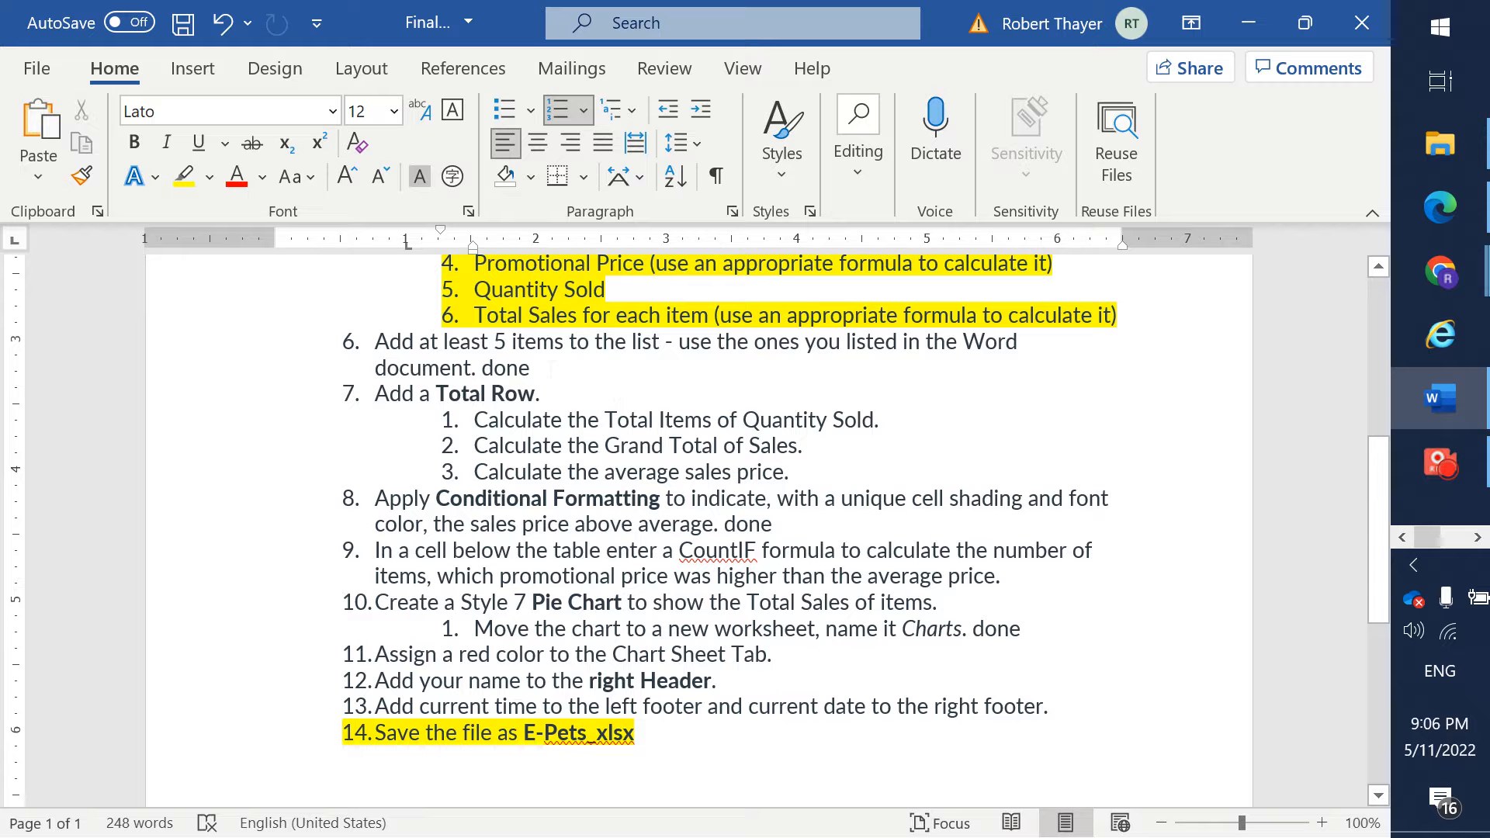
pyautogui.click(551, 370)
pyautogui.tripleClick(550, 370)
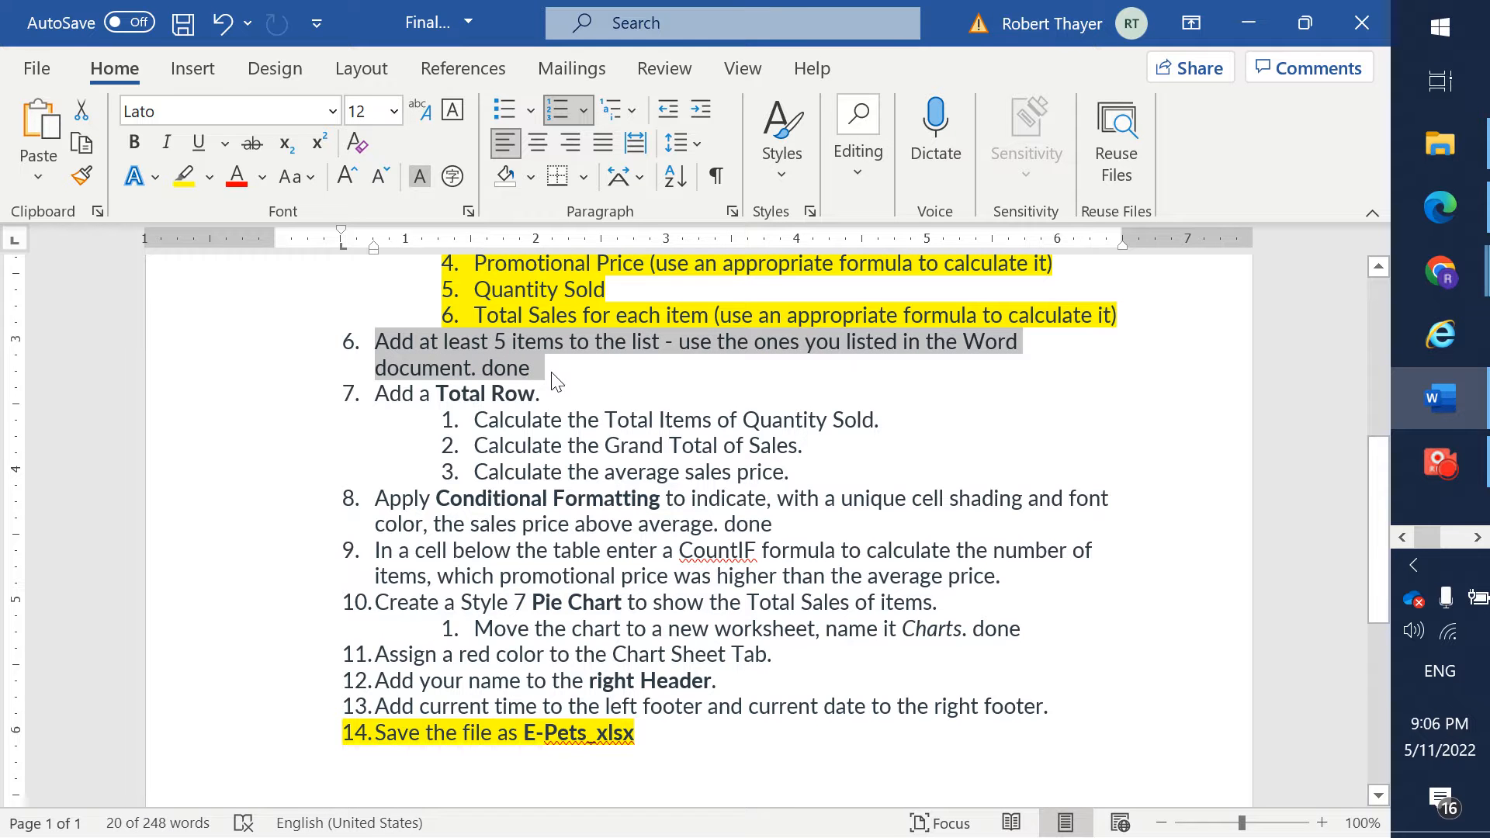
pyautogui.hotkey('alt', 'Tab')
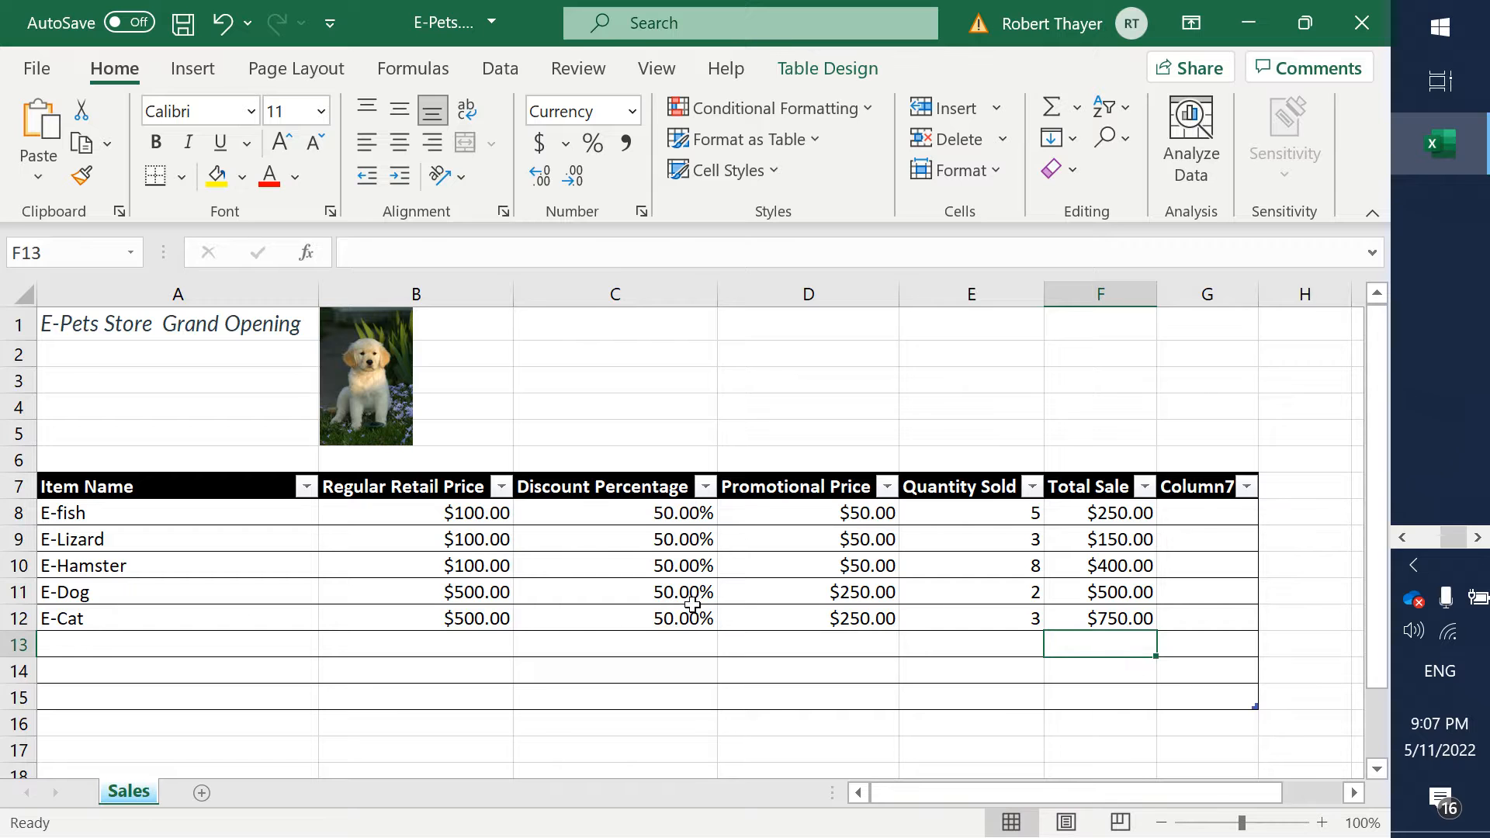
pyautogui.hotkey('alt', 'Tab')
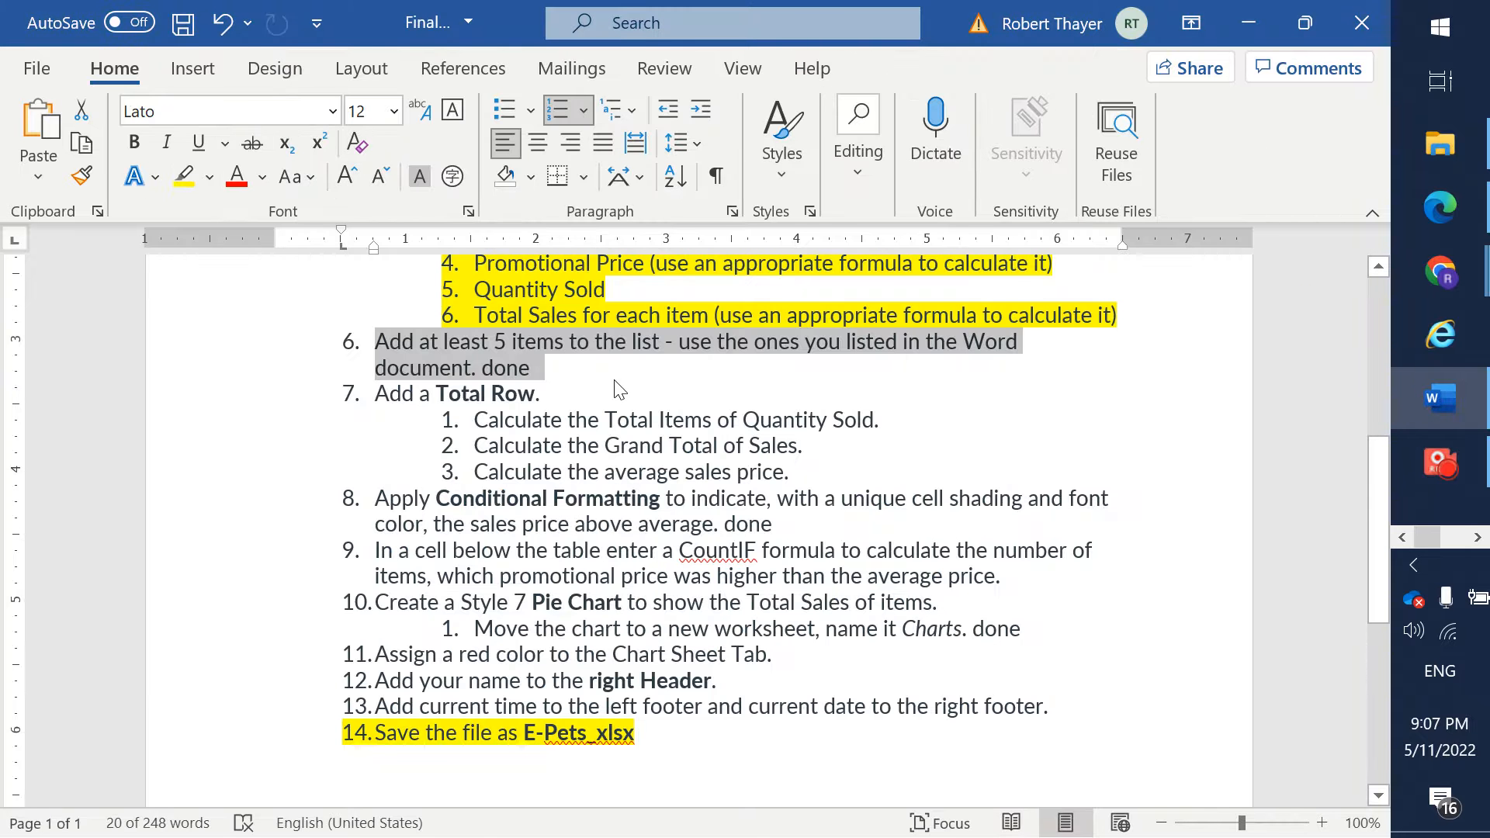
pyautogui.rightClick(487, 362)
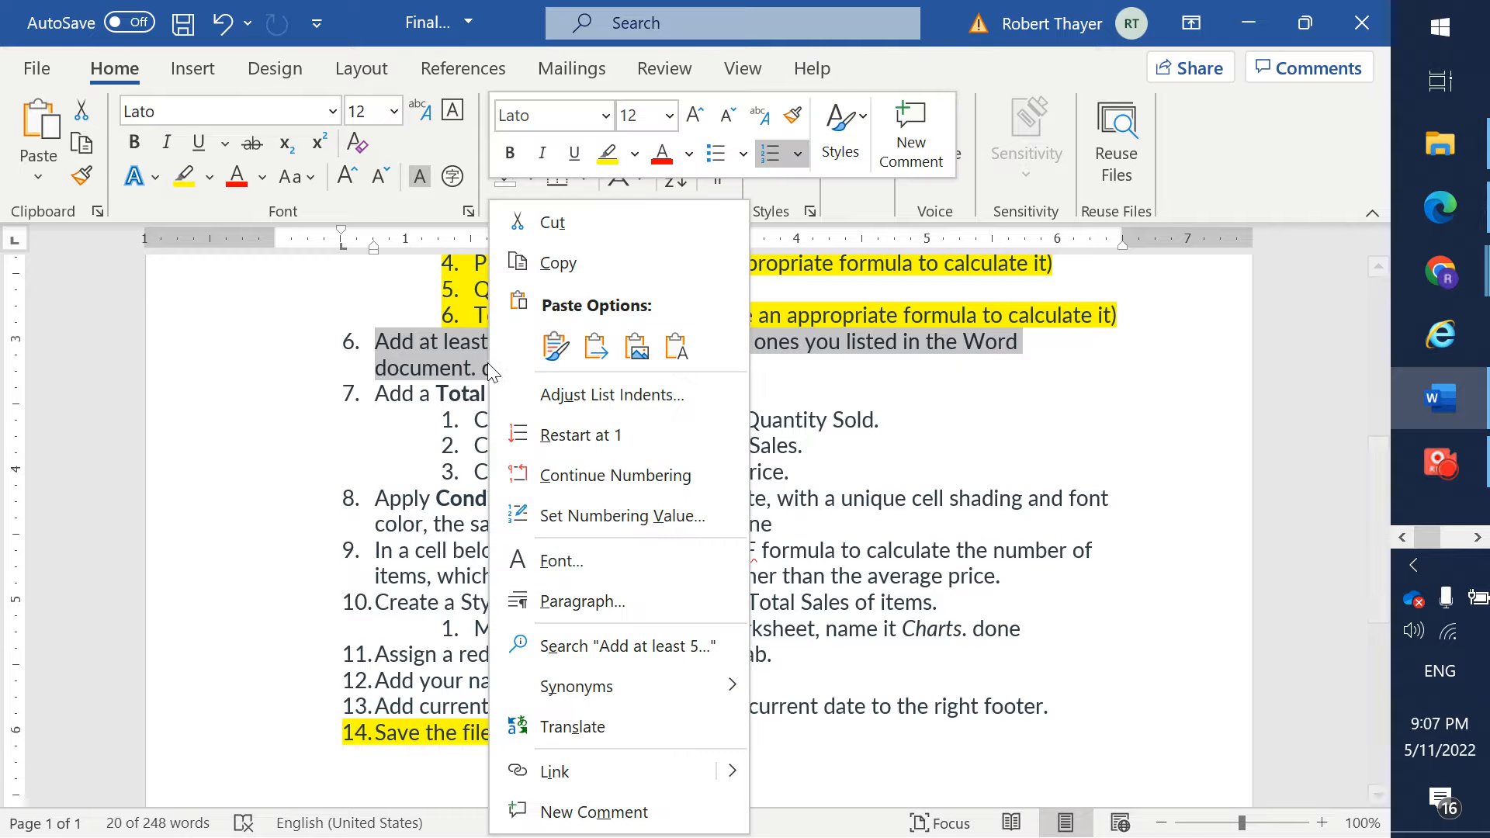
pyautogui.click(181, 182)
pyautogui.click(576, 423)
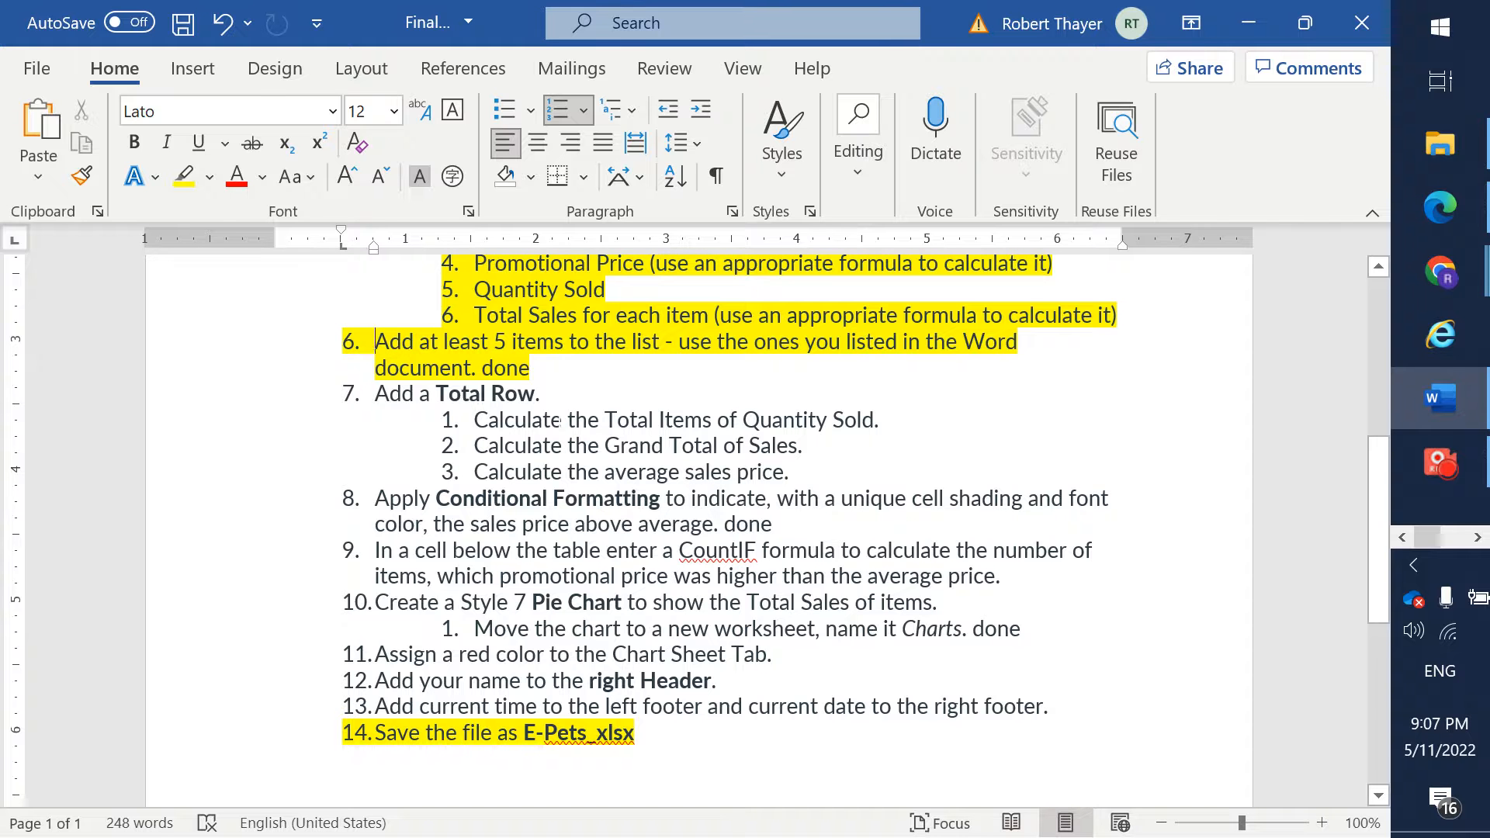
# - Return to the Excel Sales sheet, enter the label "Total:" in cell A13 and make it bold
pyautogui.hotkey('alt', 'Tab')
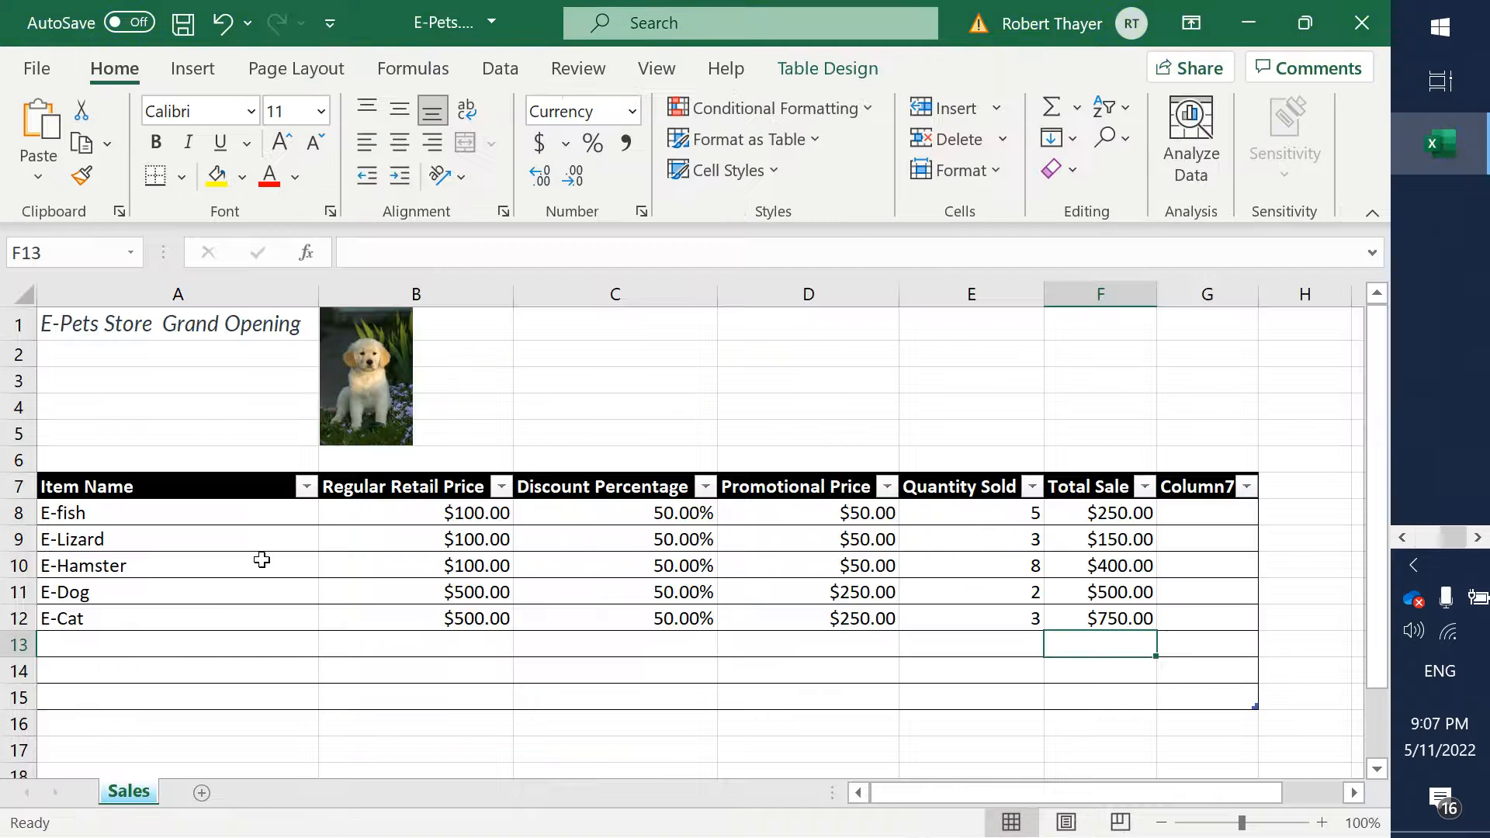
pyautogui.click(84, 640)
pyautogui.write('To')
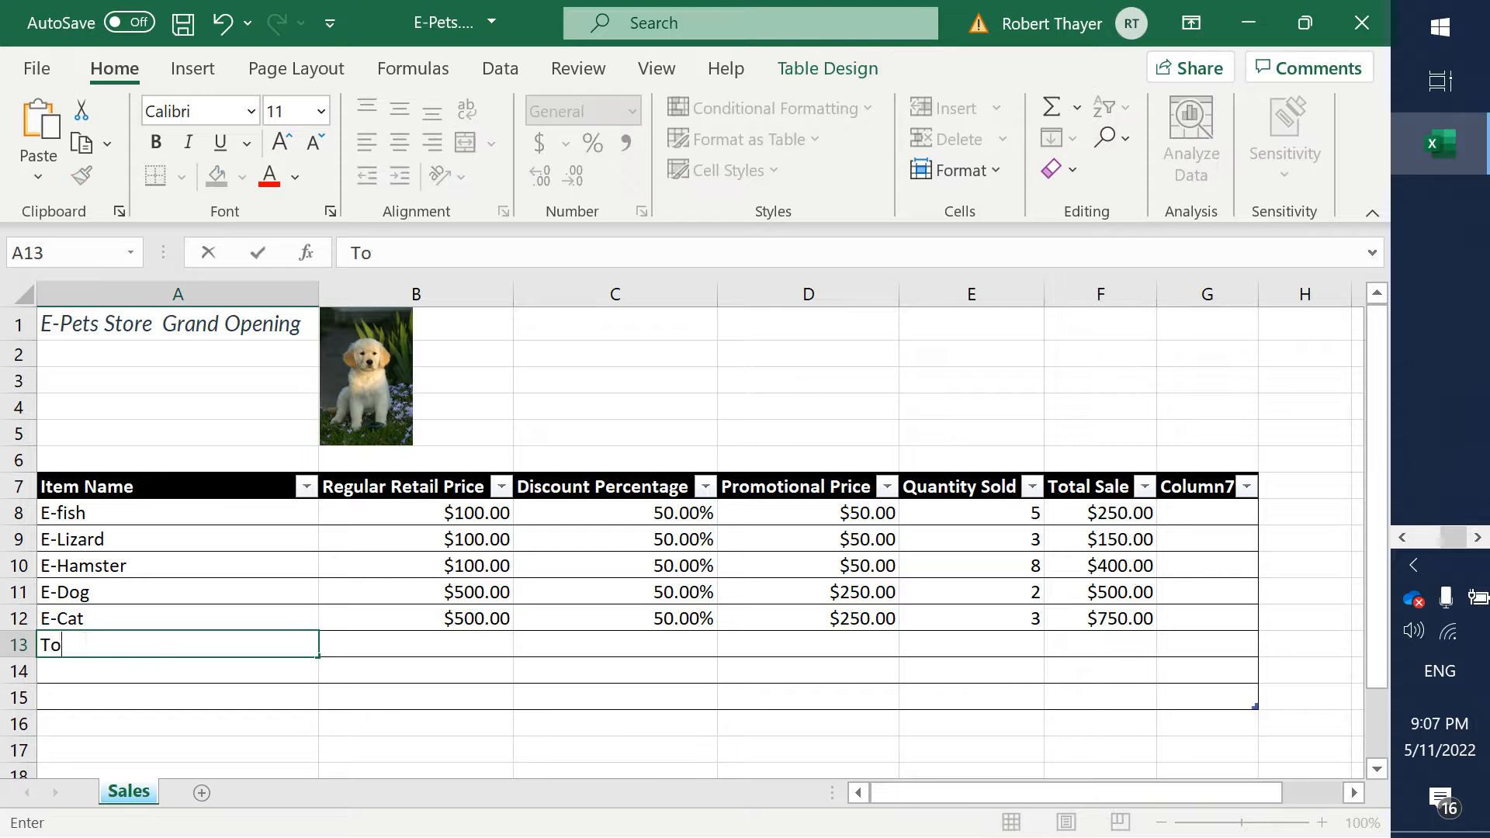
pyautogui.write('tal:')
pyautogui.press('Tab')
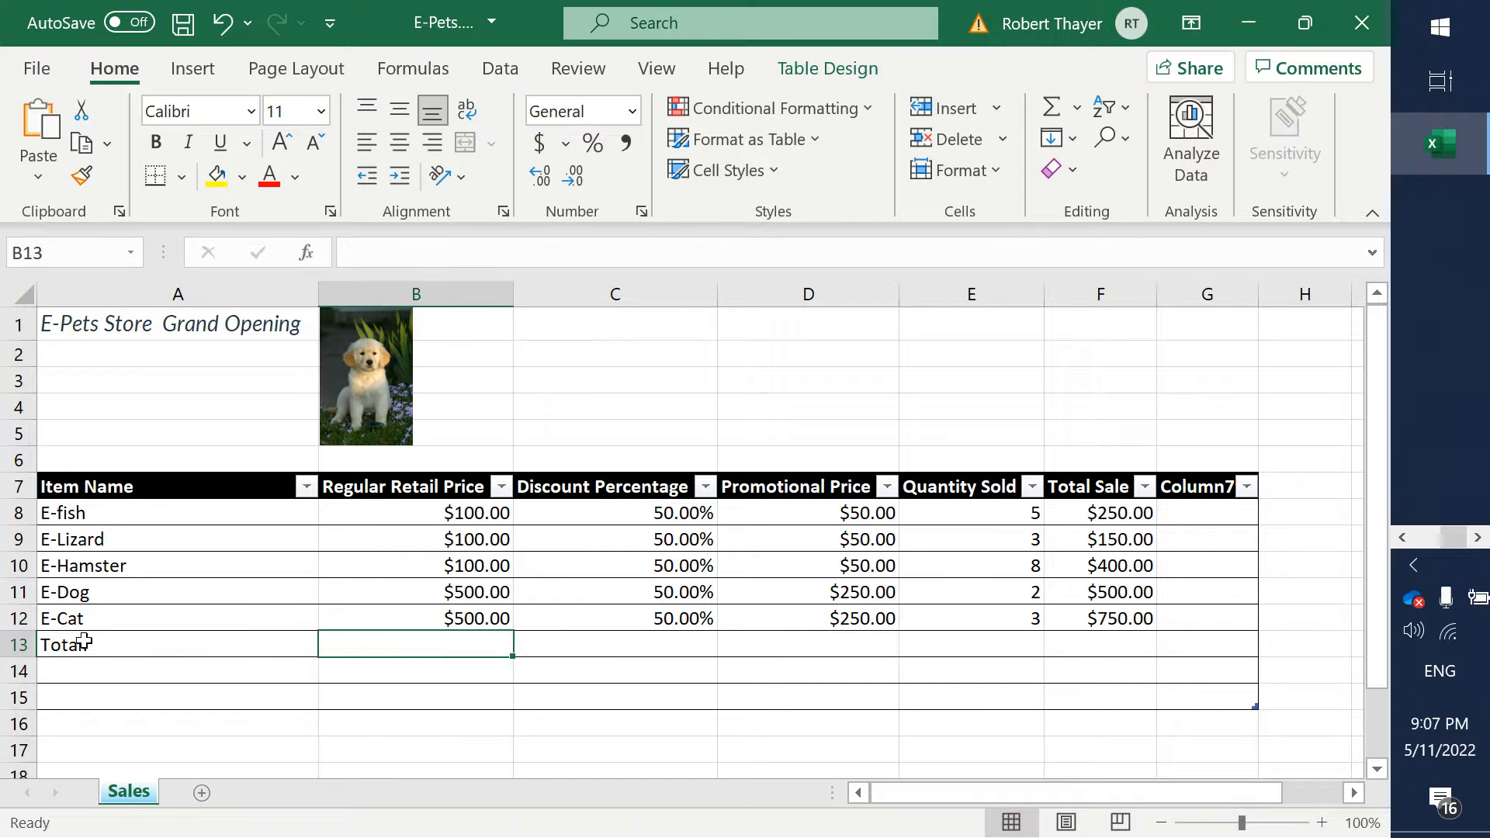
pyautogui.click(84, 643)
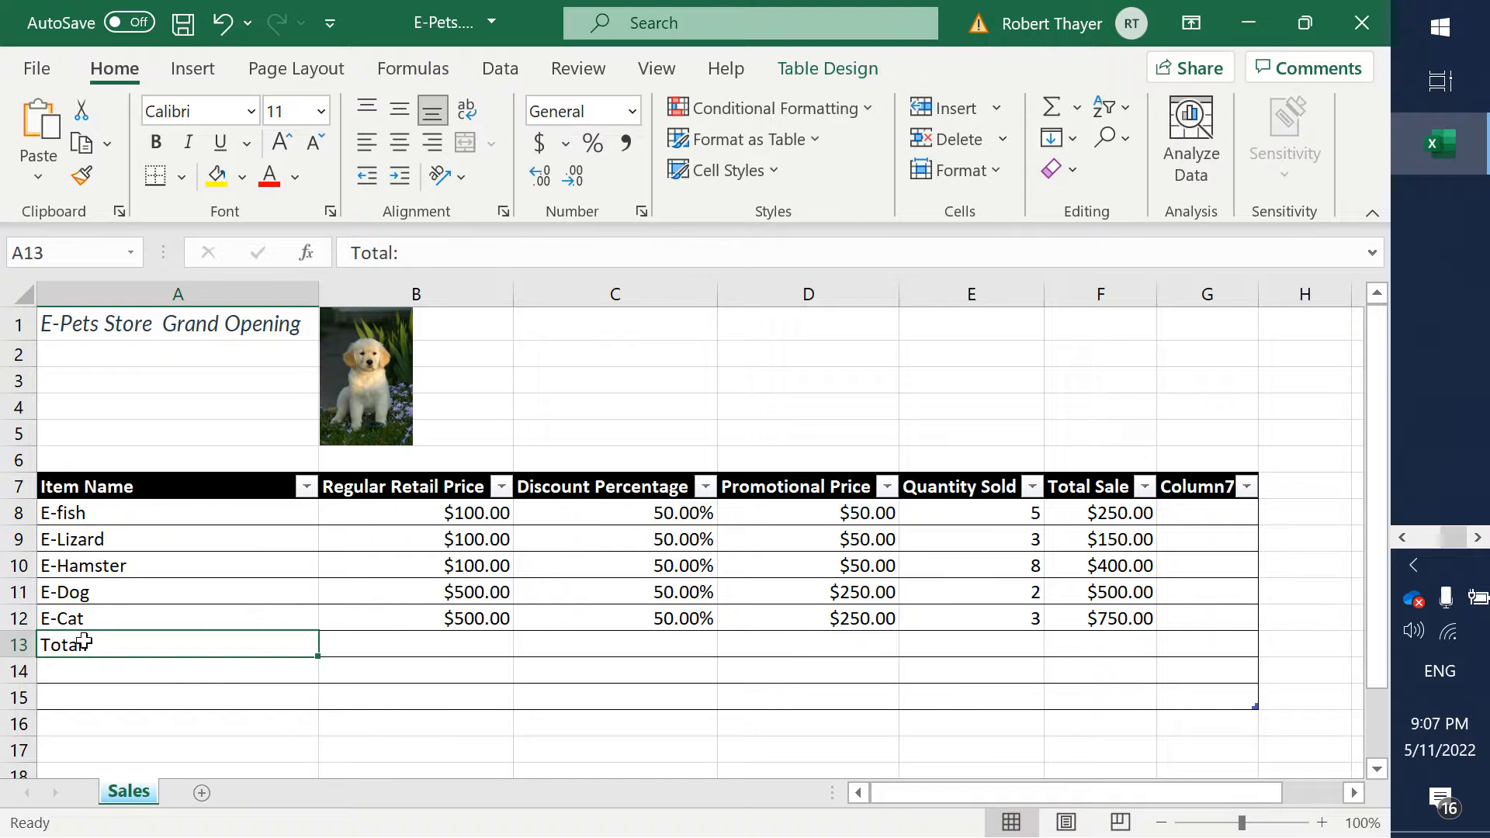
pyautogui.click(155, 142)
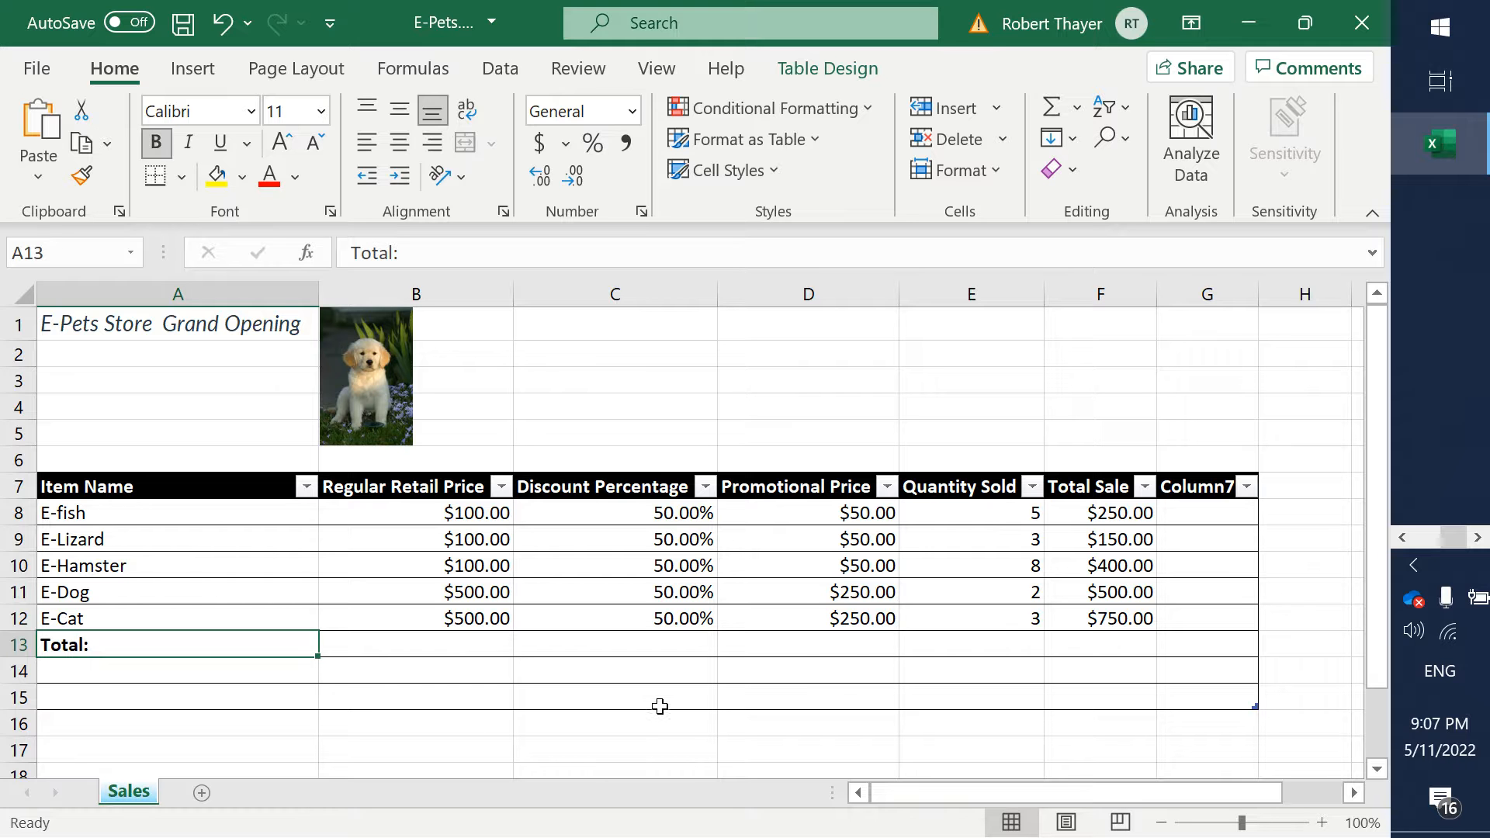
# - Select cell E13 below the Quantity Sold values and check the Total Row requirements in the Word assignment
pyautogui.click(998, 641)
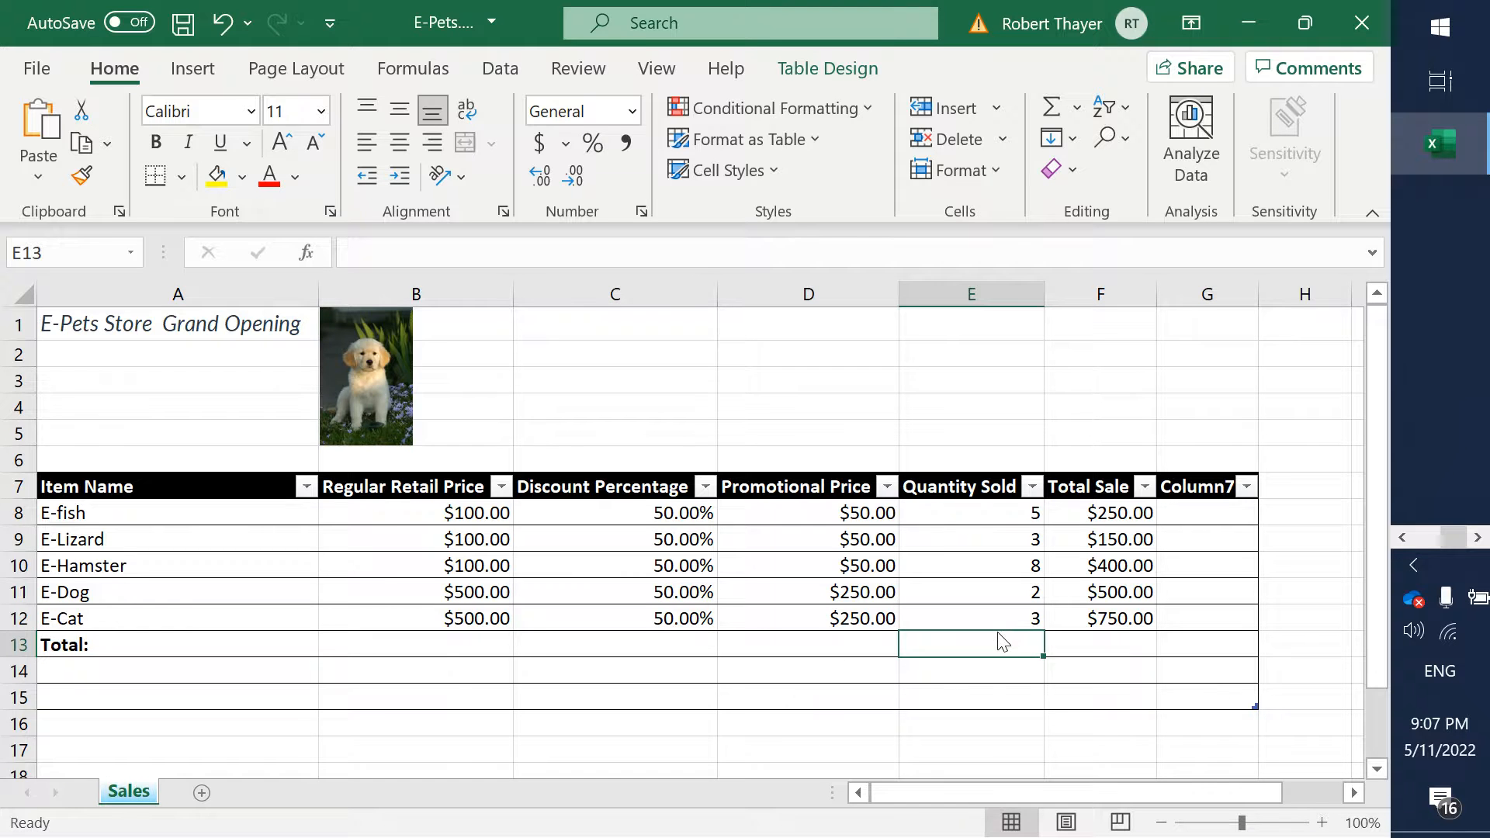
pyautogui.hotkey('alt', 'Tab')
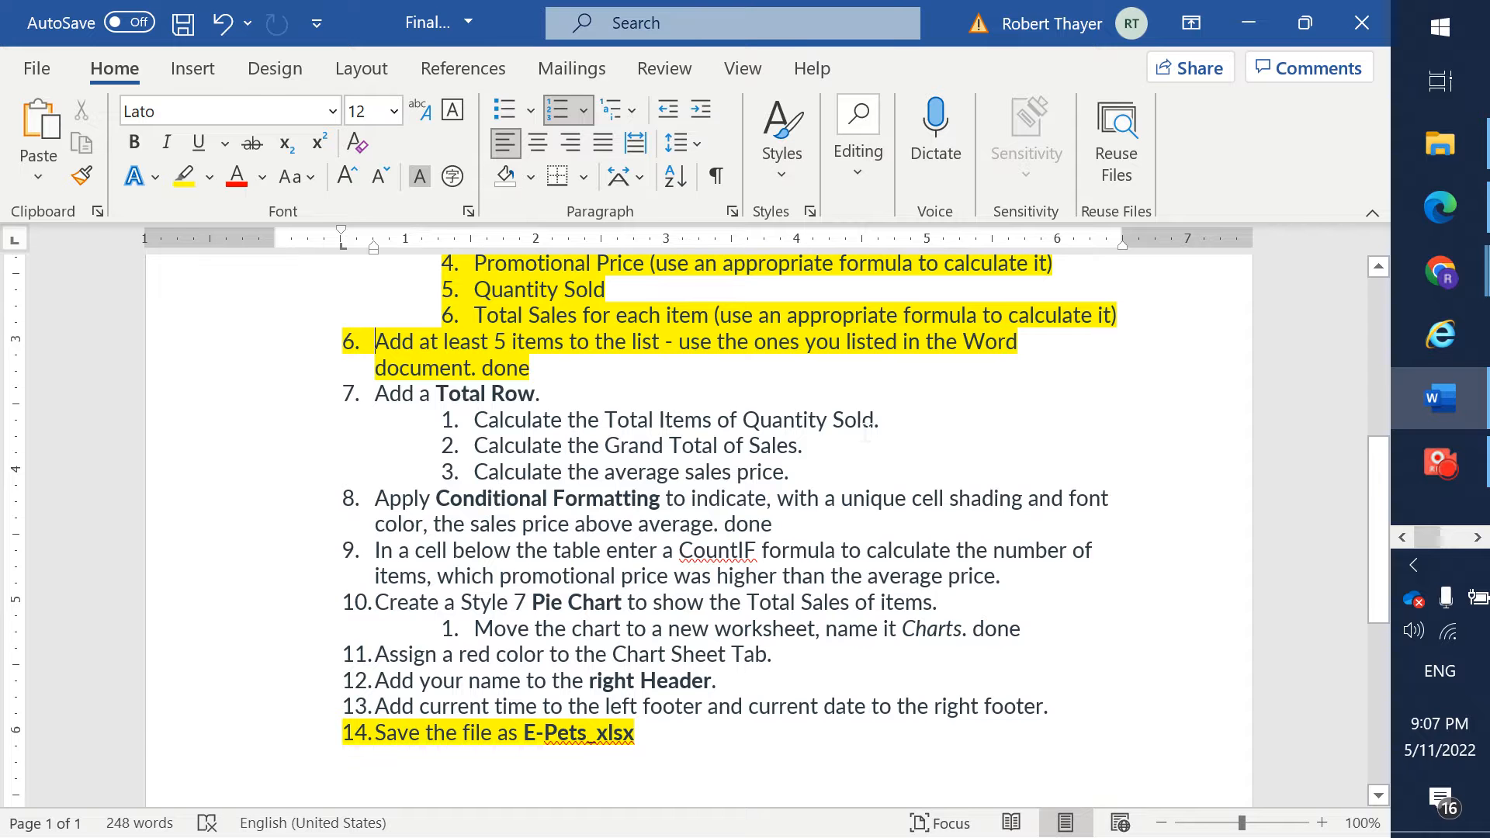
pyautogui.hotkey('alt', 'Tab')
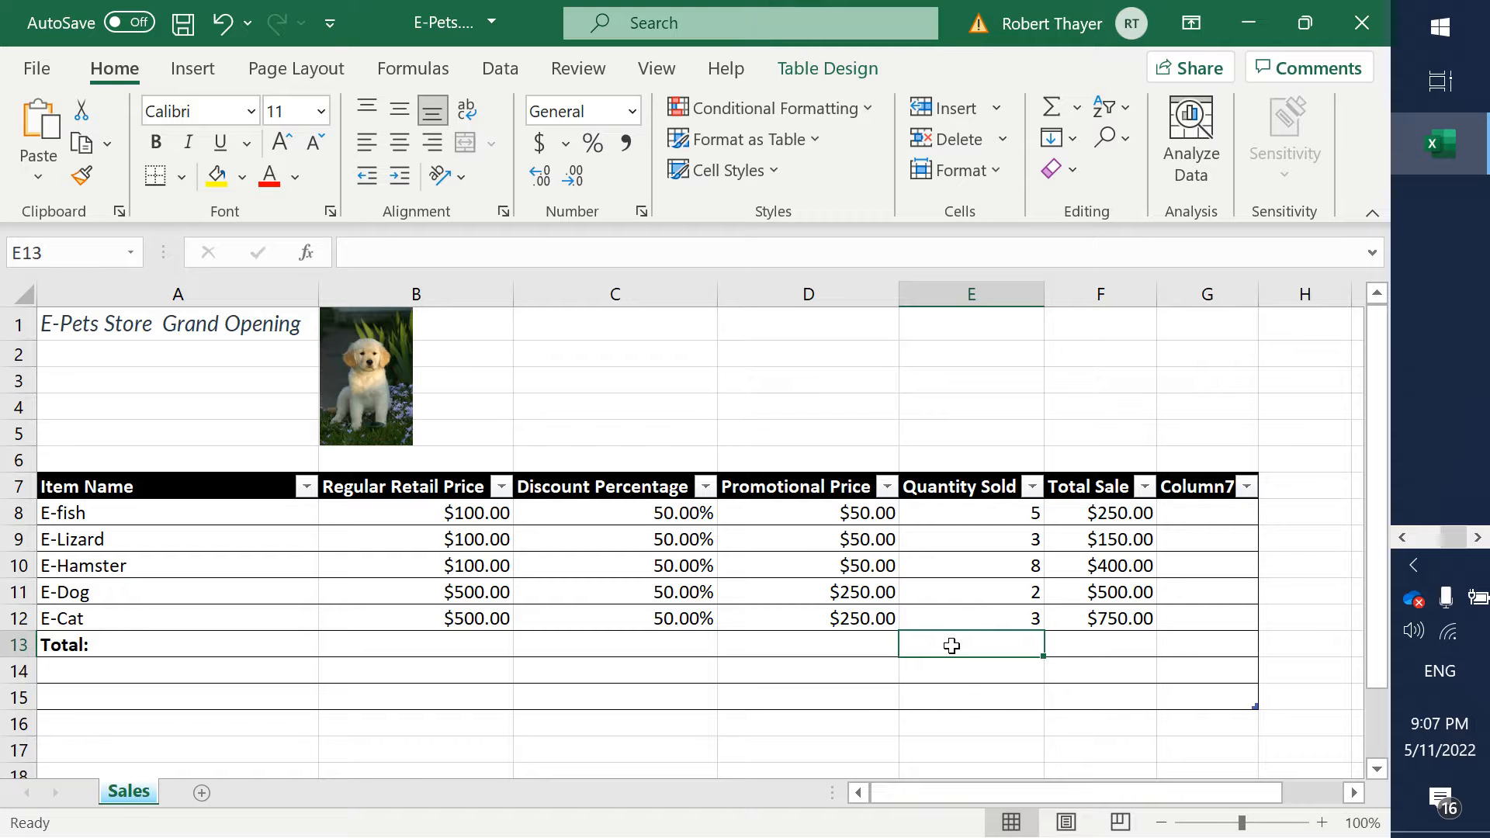
# - Total the Quantity Sold values in cell E13 and the Total Sale values in cell F13 with AutoSum
pyautogui.click(410, 75)
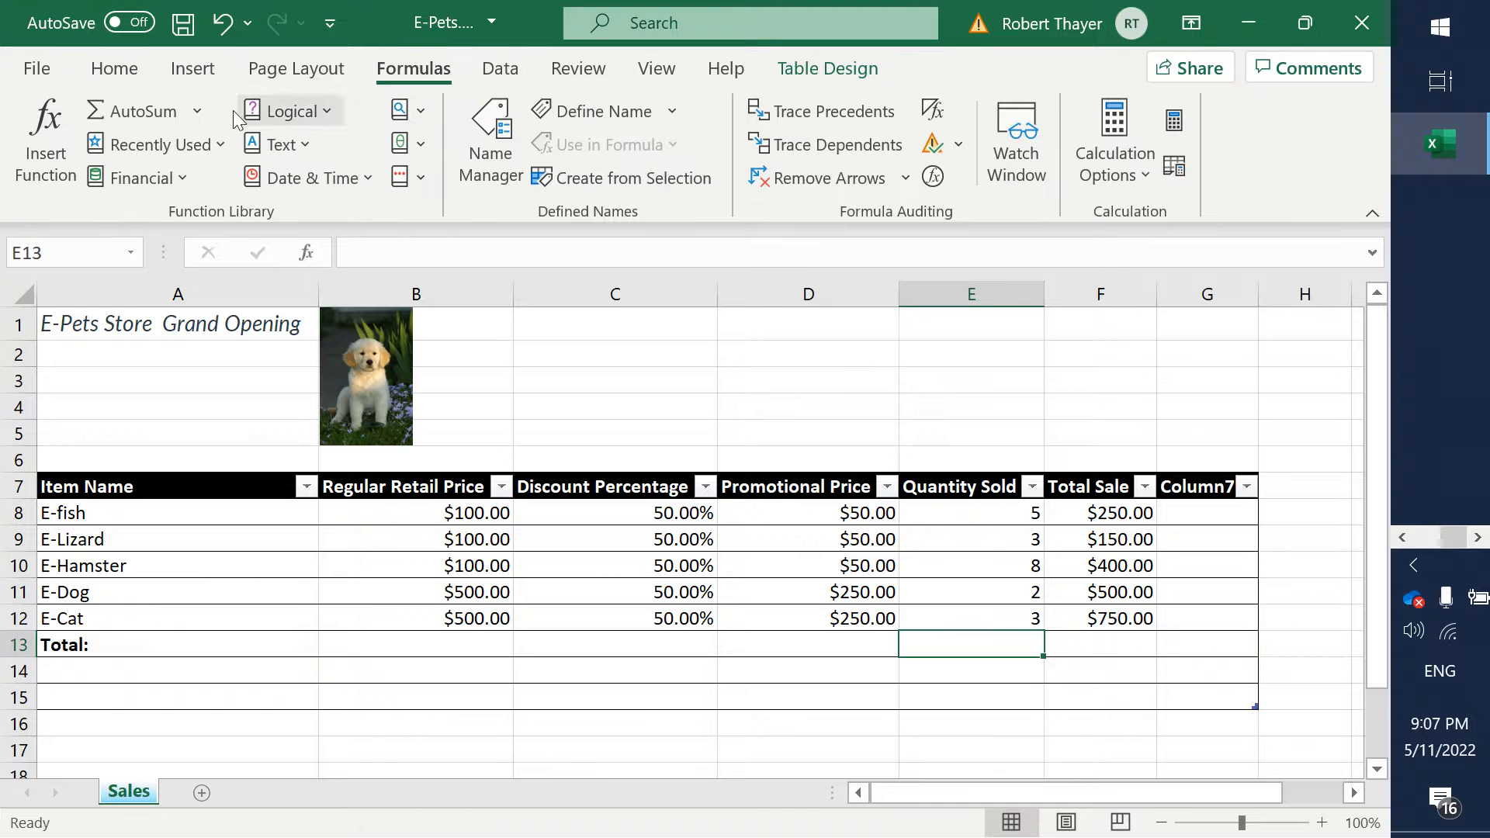
pyautogui.click(141, 116)
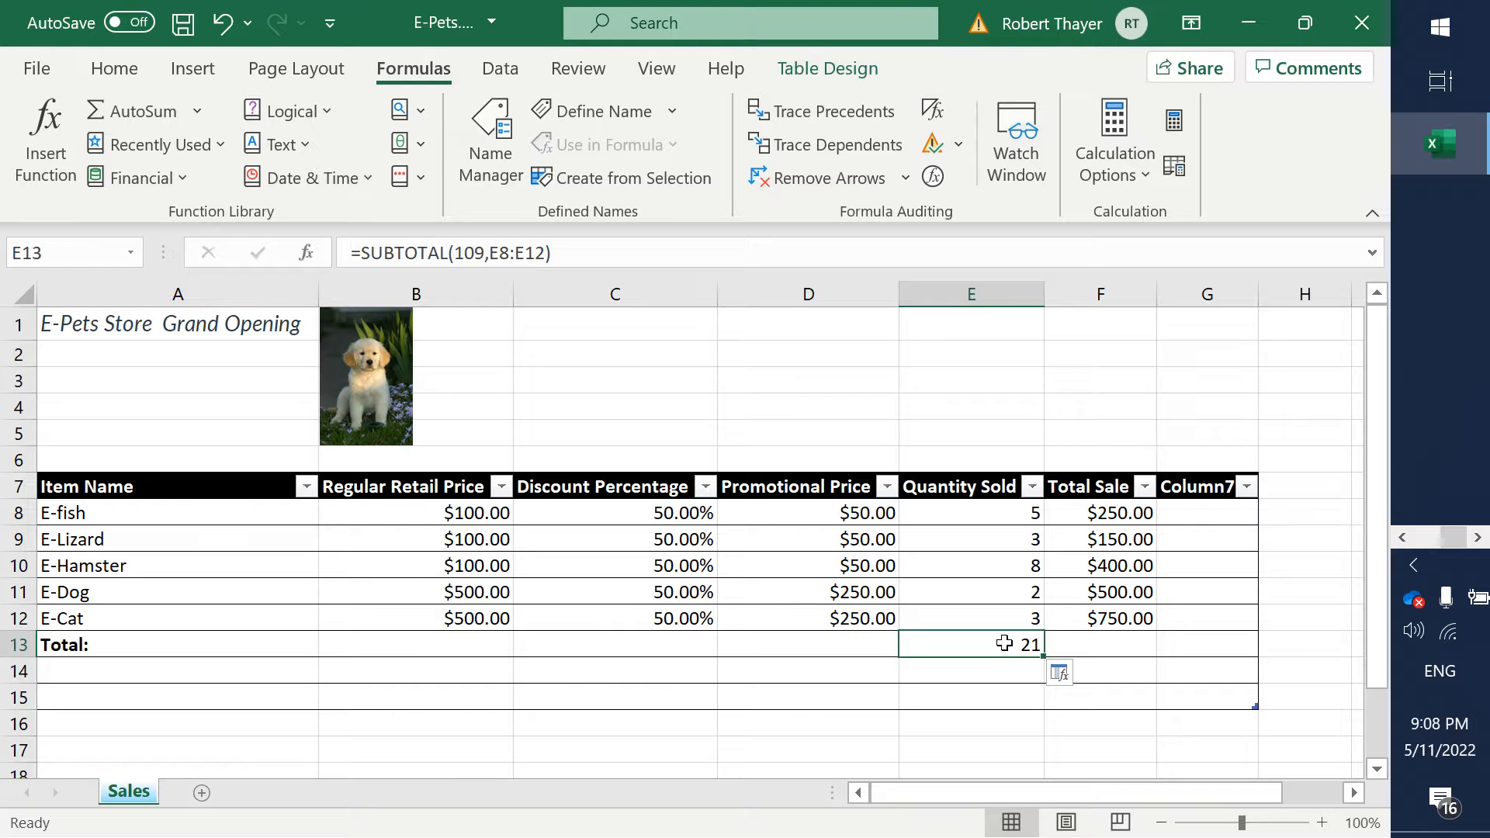
pyautogui.hotkey('alt', 'Tab')
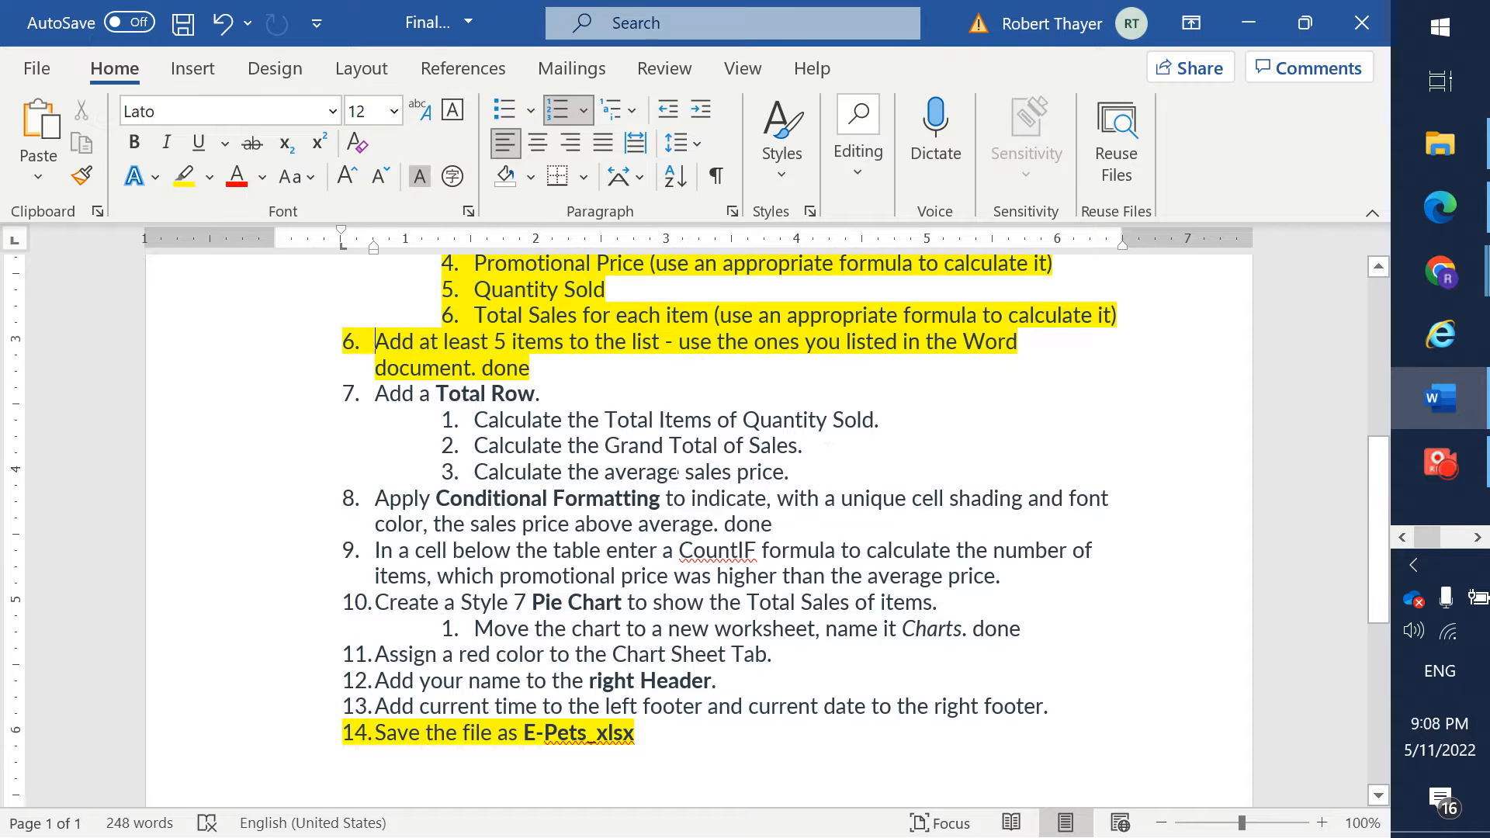
pyautogui.hotkey('alt', 'Tab')
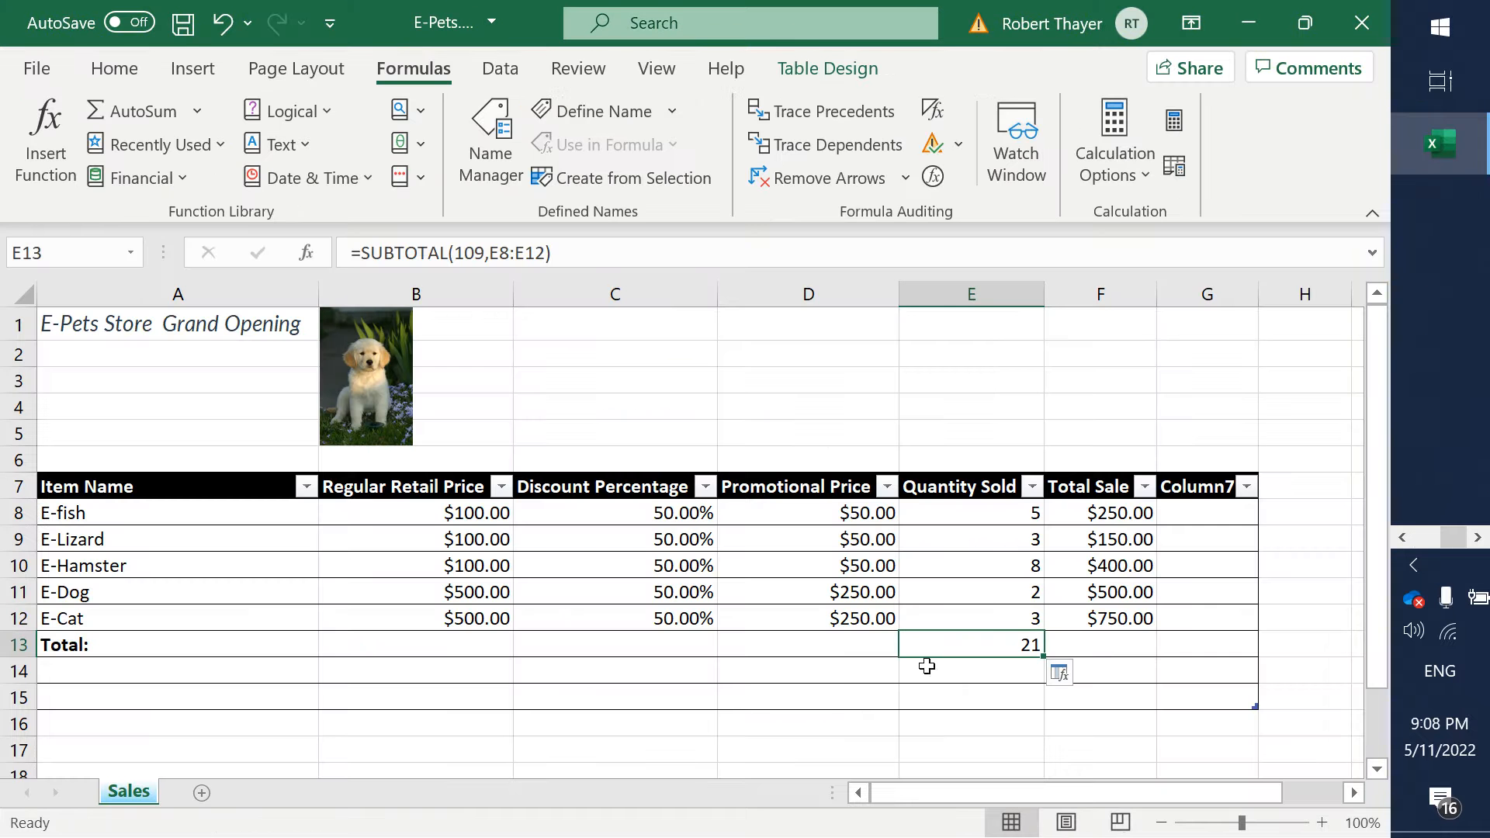
pyautogui.click(1112, 644)
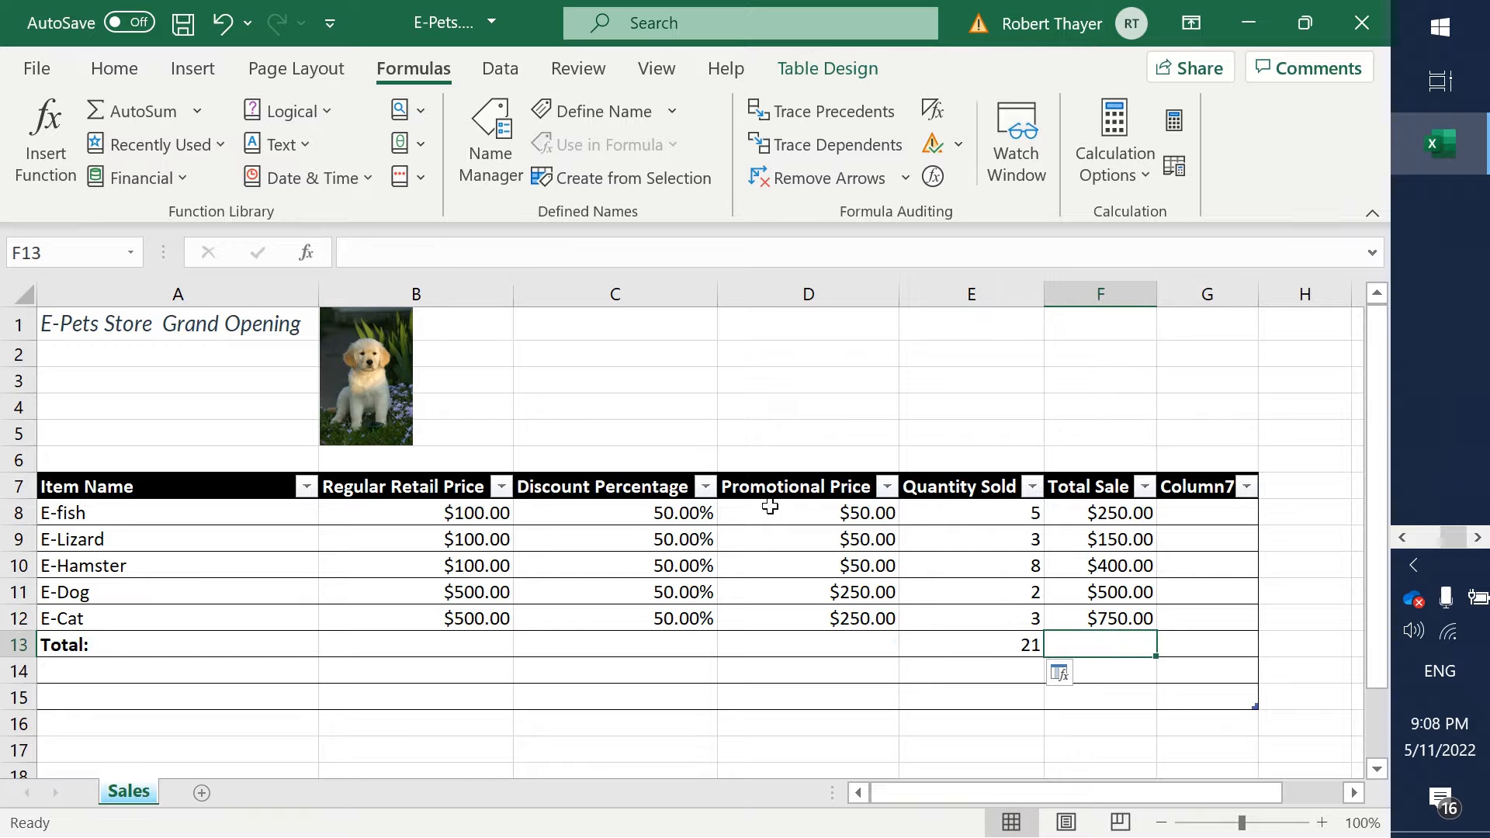
pyautogui.click(138, 116)
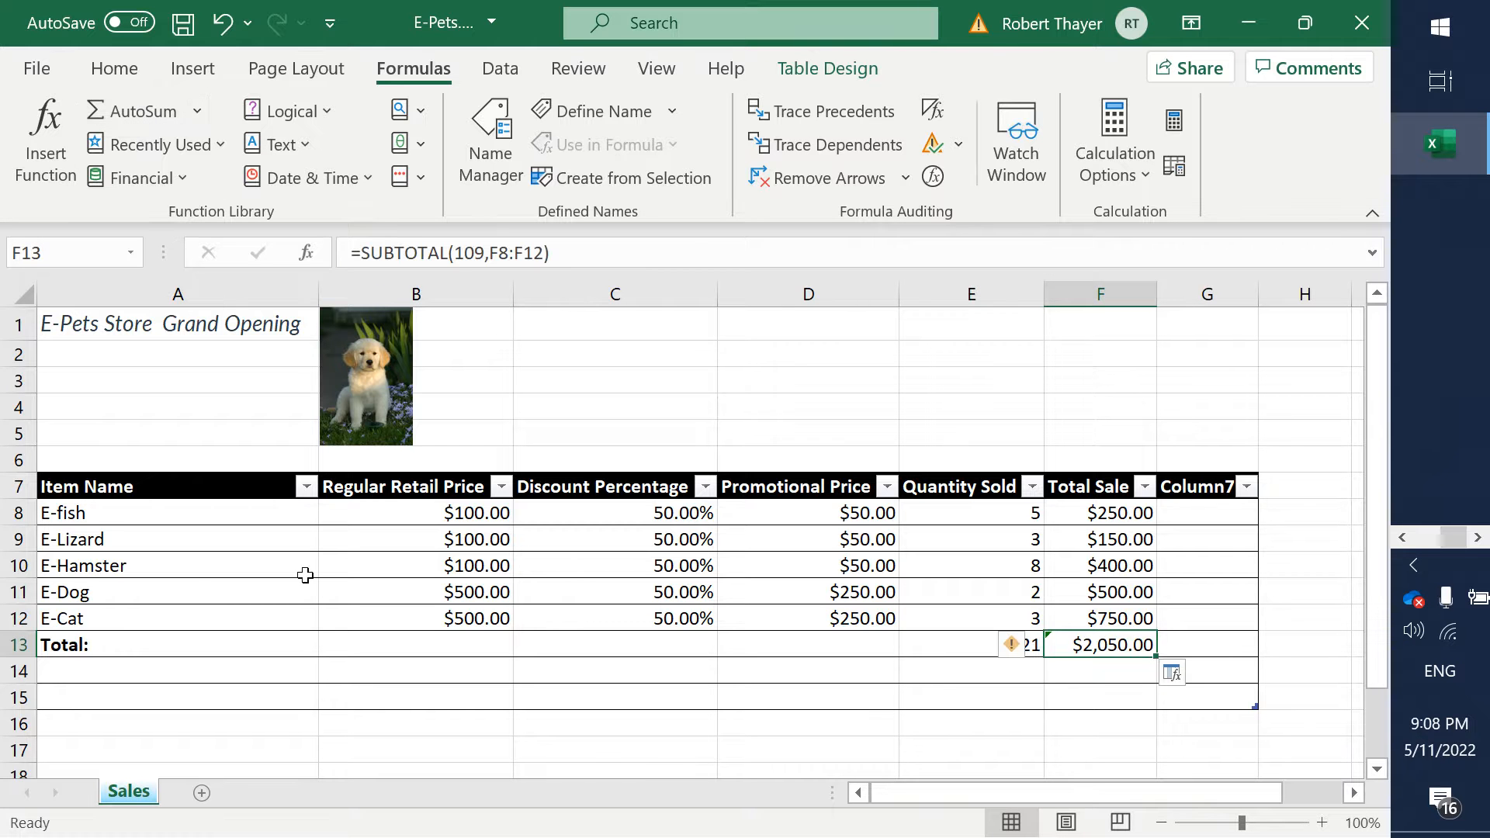
pyautogui.click(986, 735)
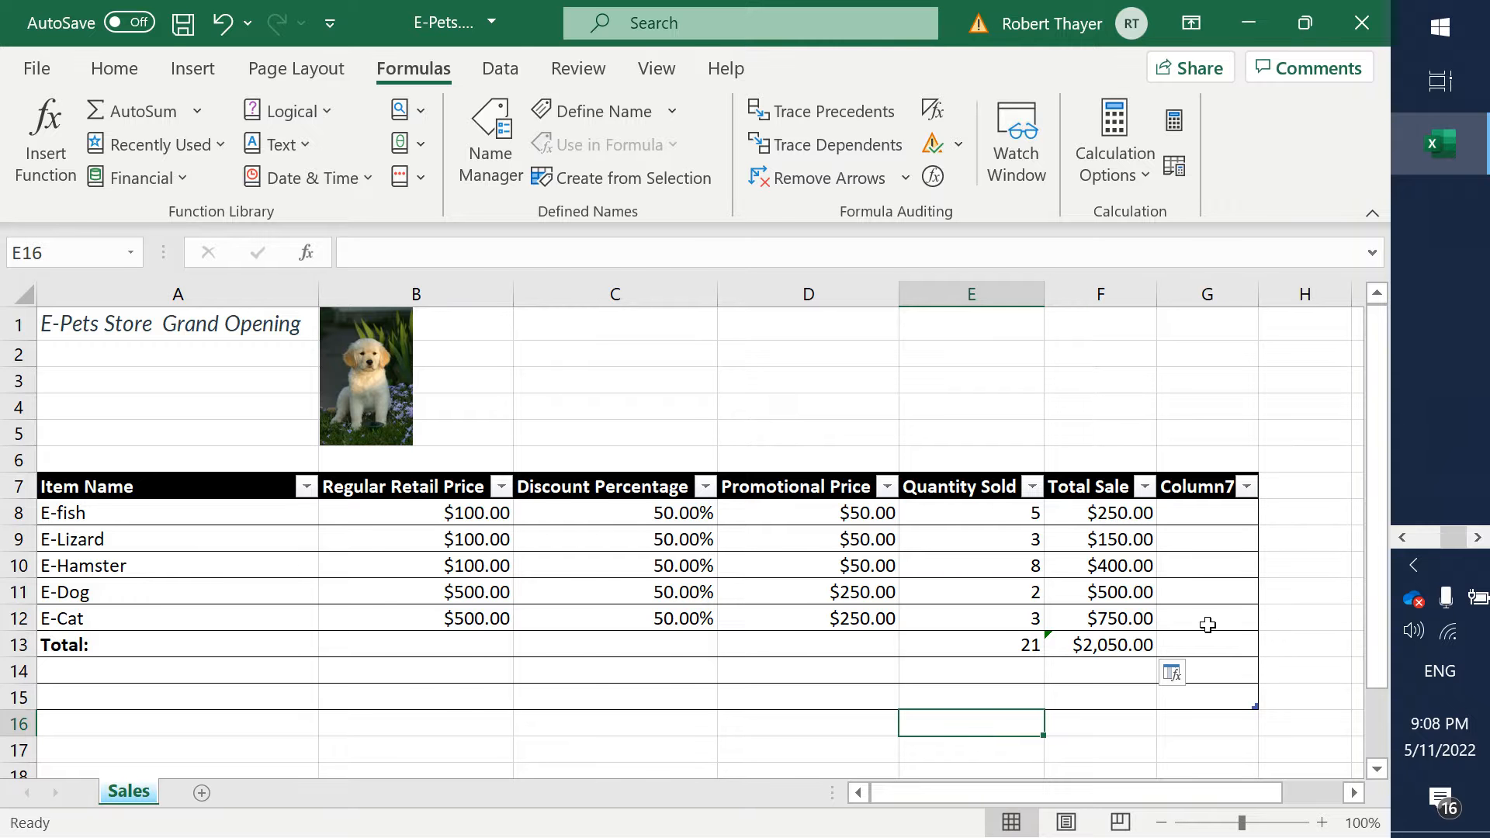
# - Check the Total Row requirements in Word, rename the Excel header in G7 to "Average Sales Price" and widen column G to fit
pyautogui.hotkey('alt', 'Tab')
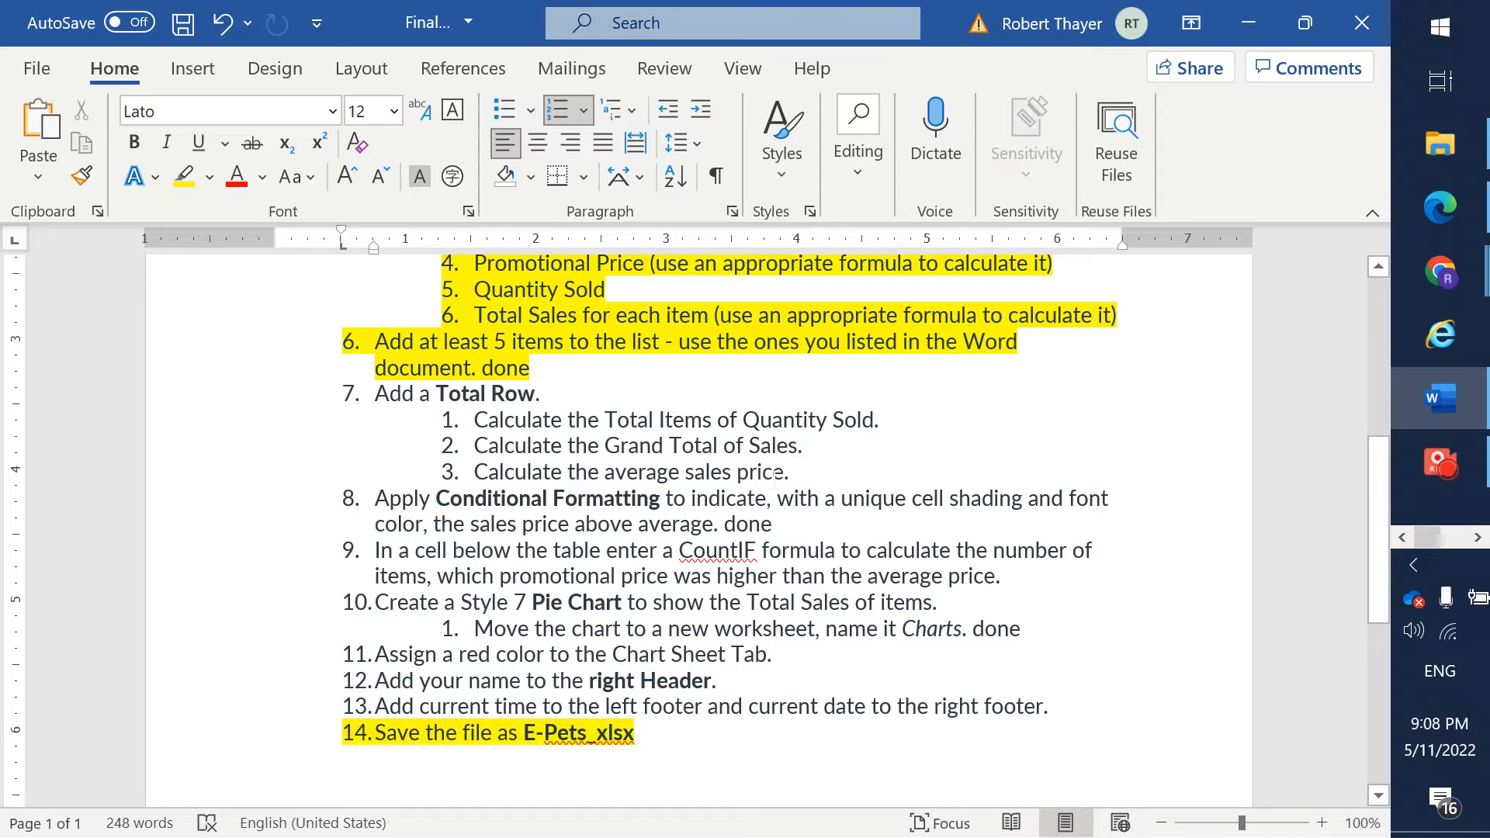
pyautogui.hotkey('alt', 'Tab')
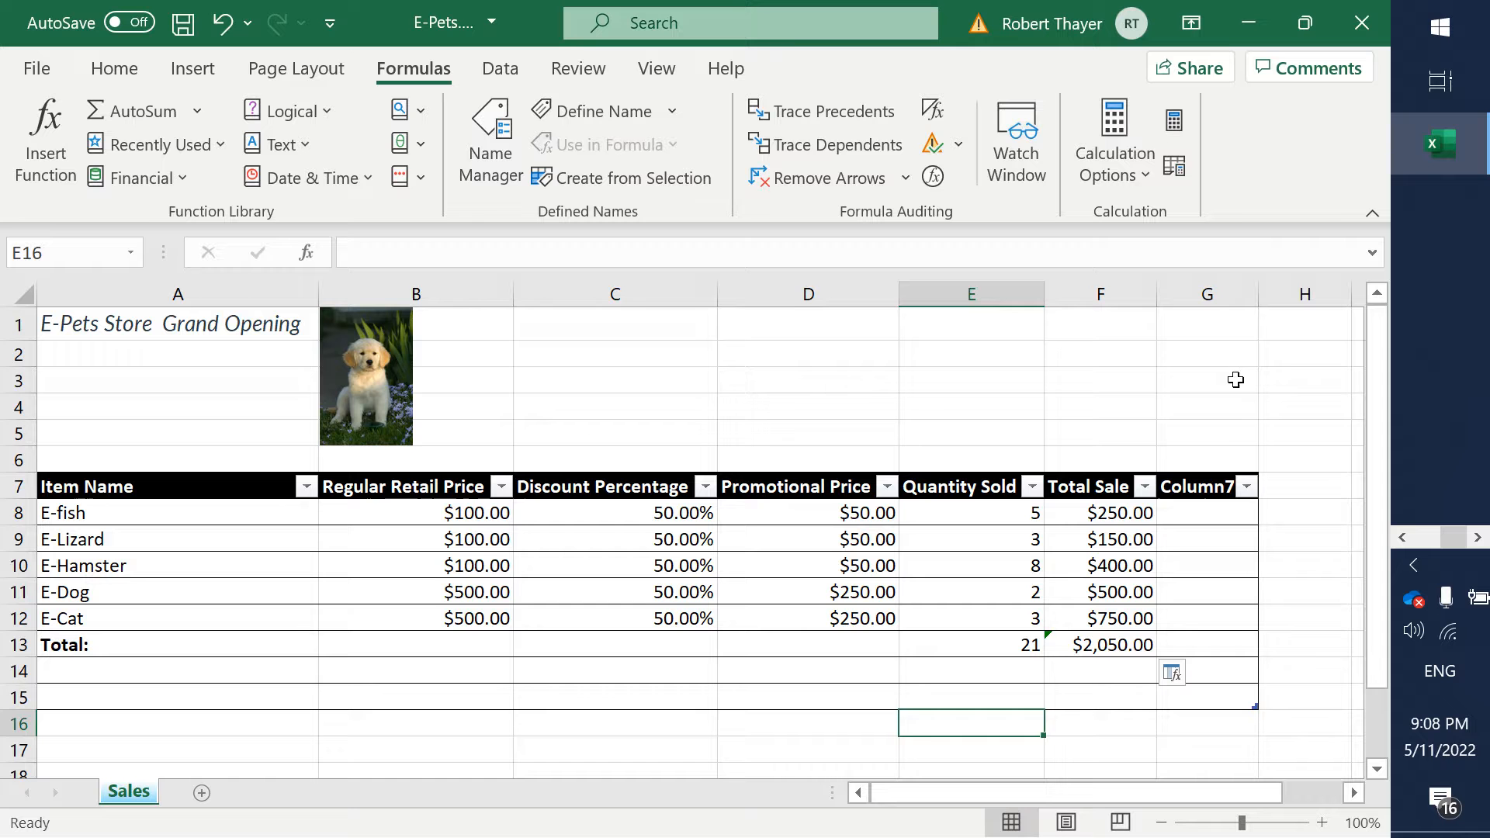
pyautogui.click(1205, 487)
pyautogui.write('Aver')
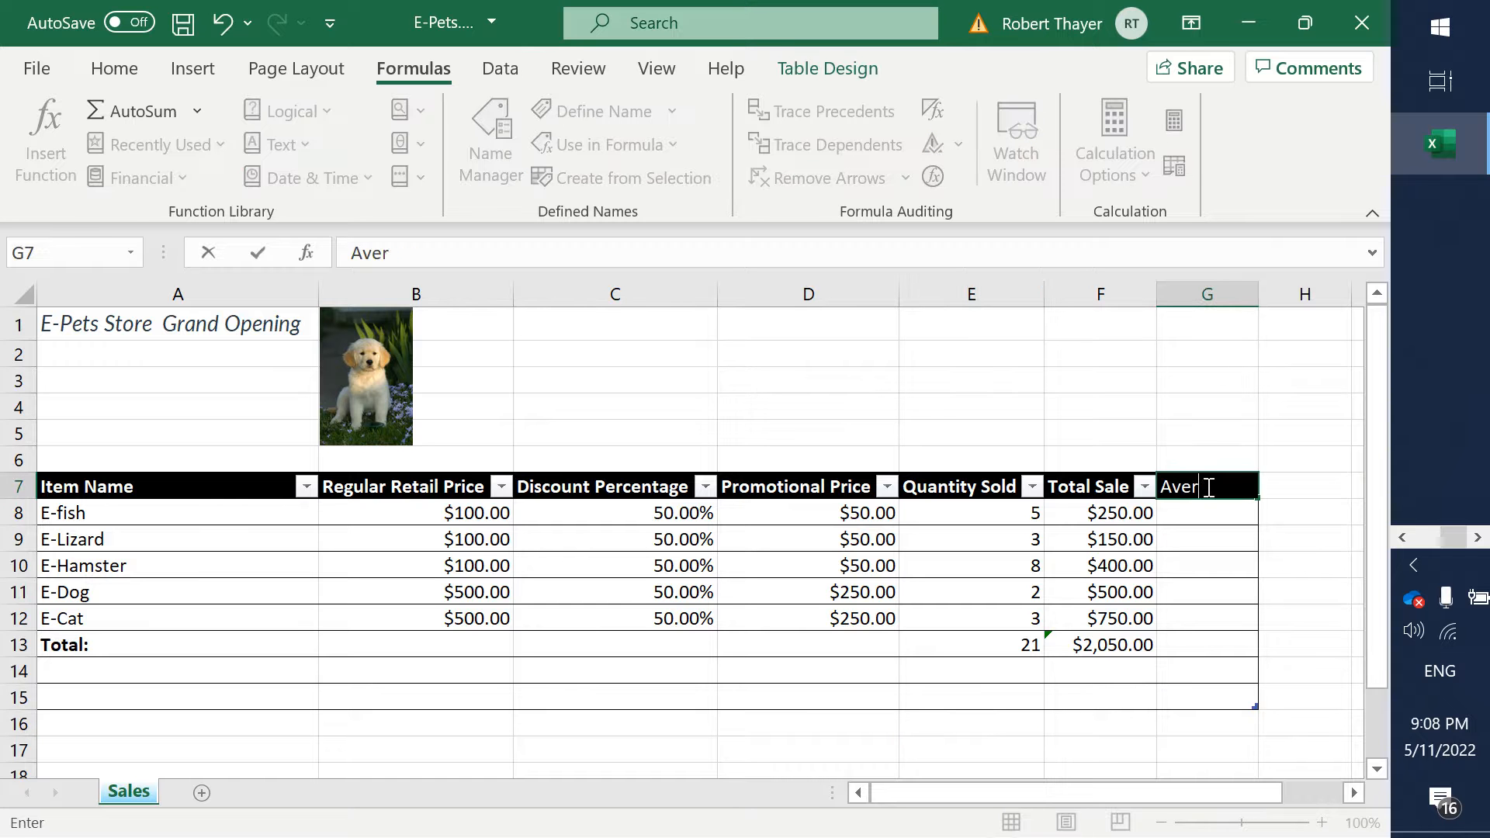
pyautogui.write('age Sales')
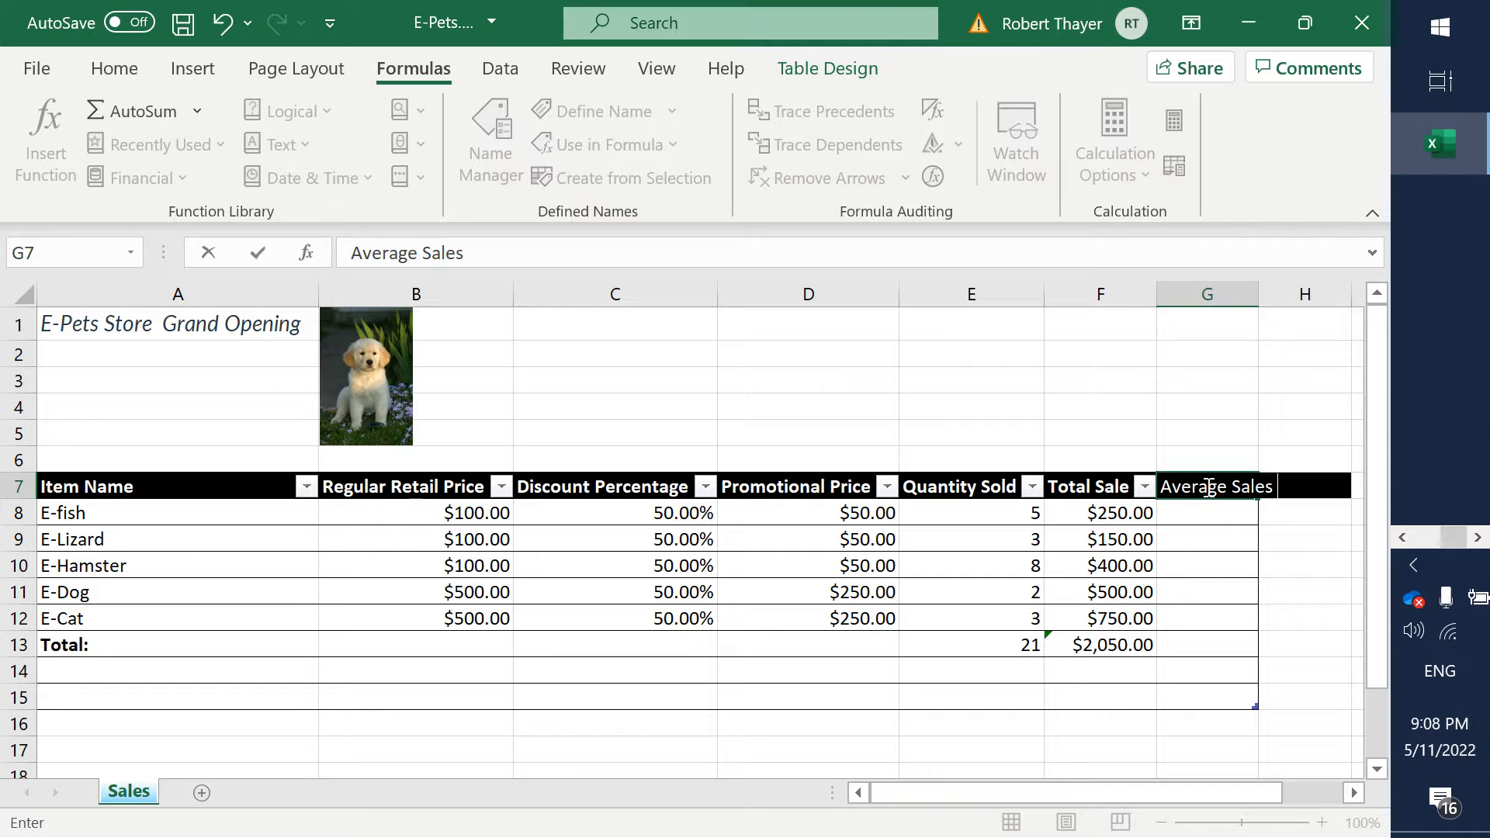
pyautogui.write(' PRice')
pyautogui.press('Tab')
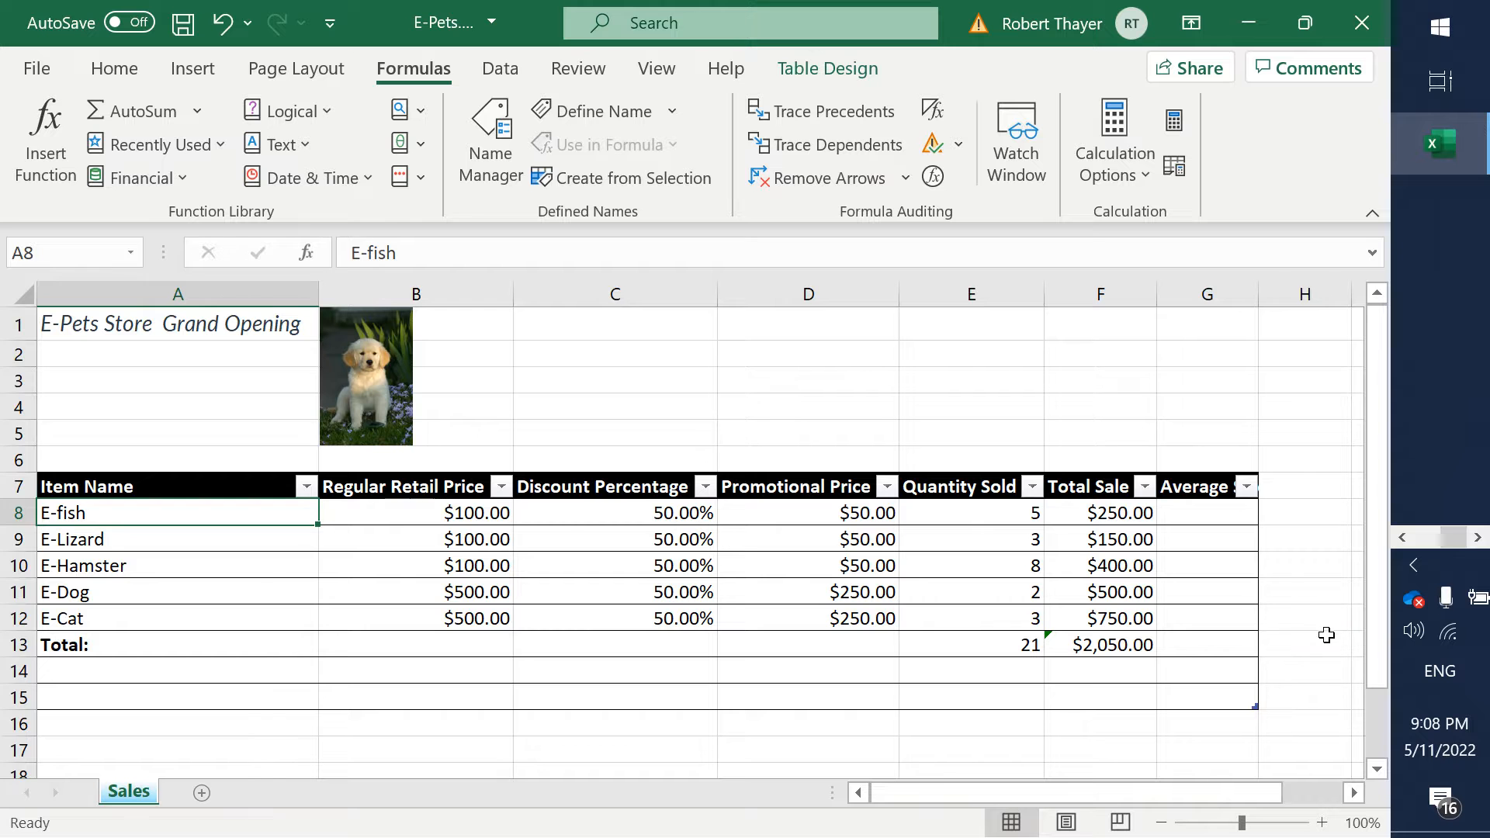
pyautogui.click(1325, 636)
pyautogui.doubleClick(1259, 294)
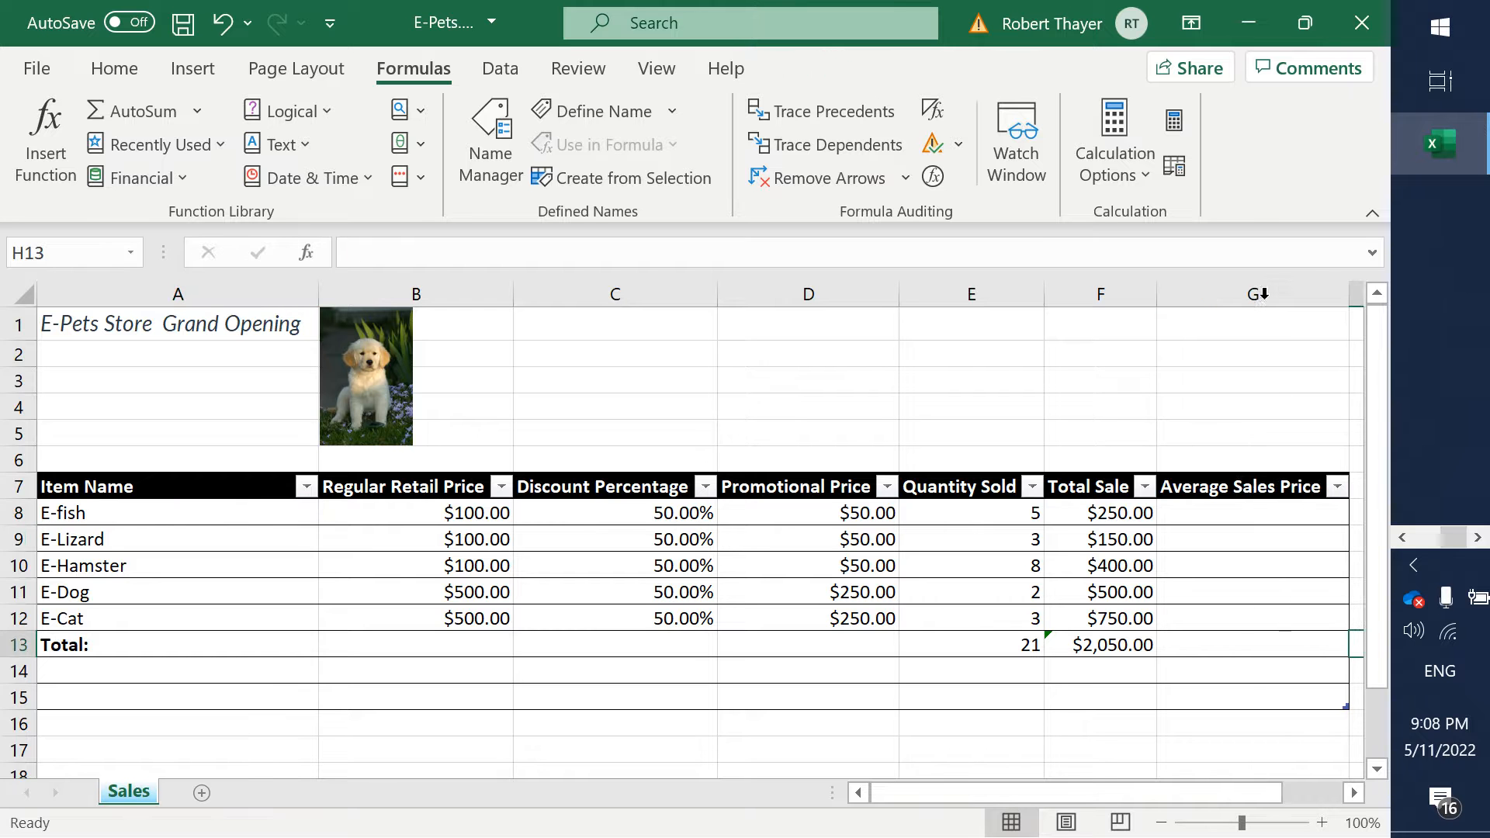
# - Enter the formula =F13/E13 in cell G13 to calculate the average sales price
pyautogui.click(1201, 645)
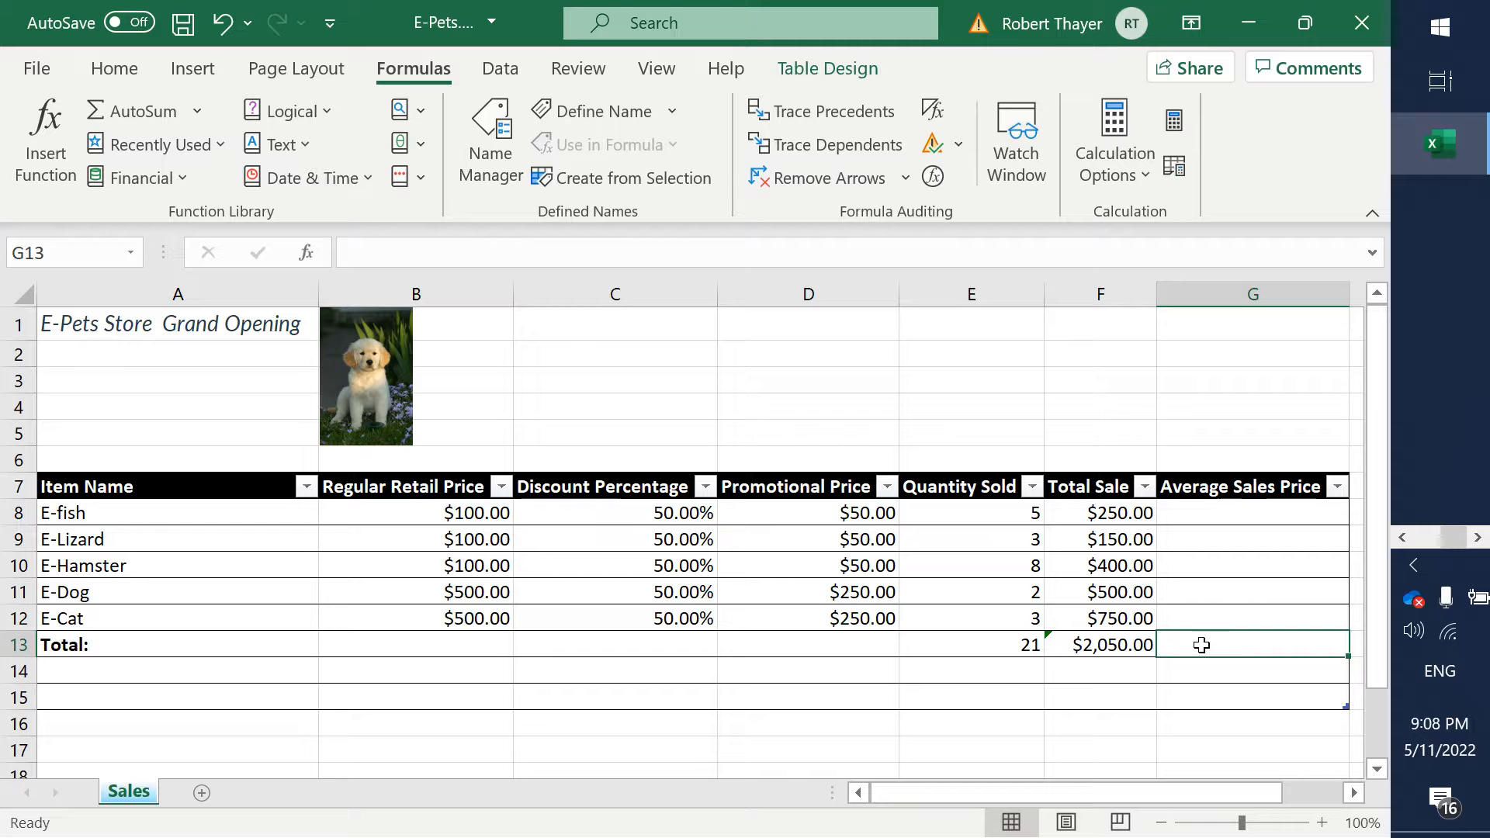
pyautogui.write('=')
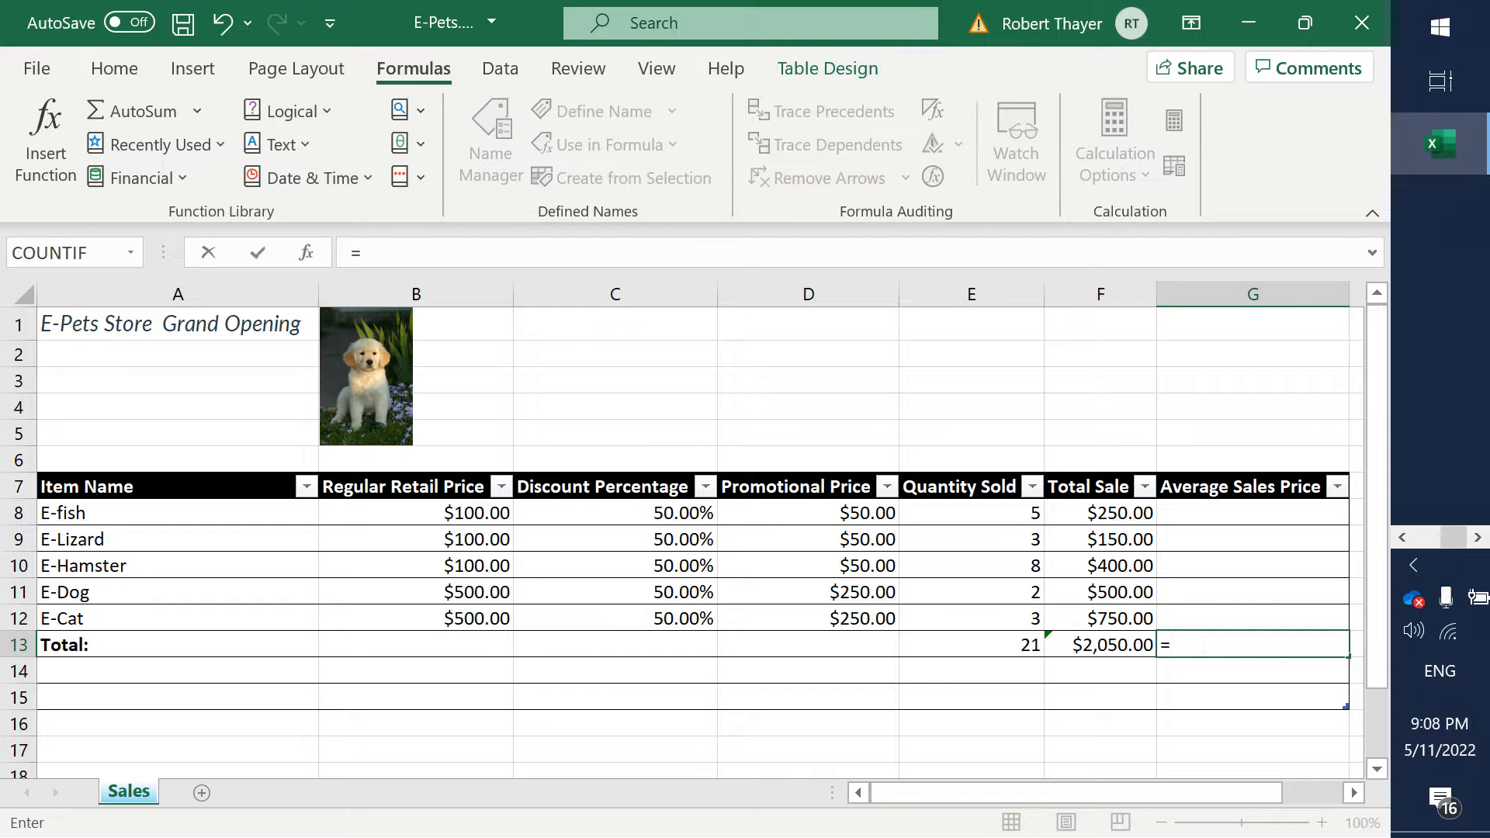
pyautogui.write('f')
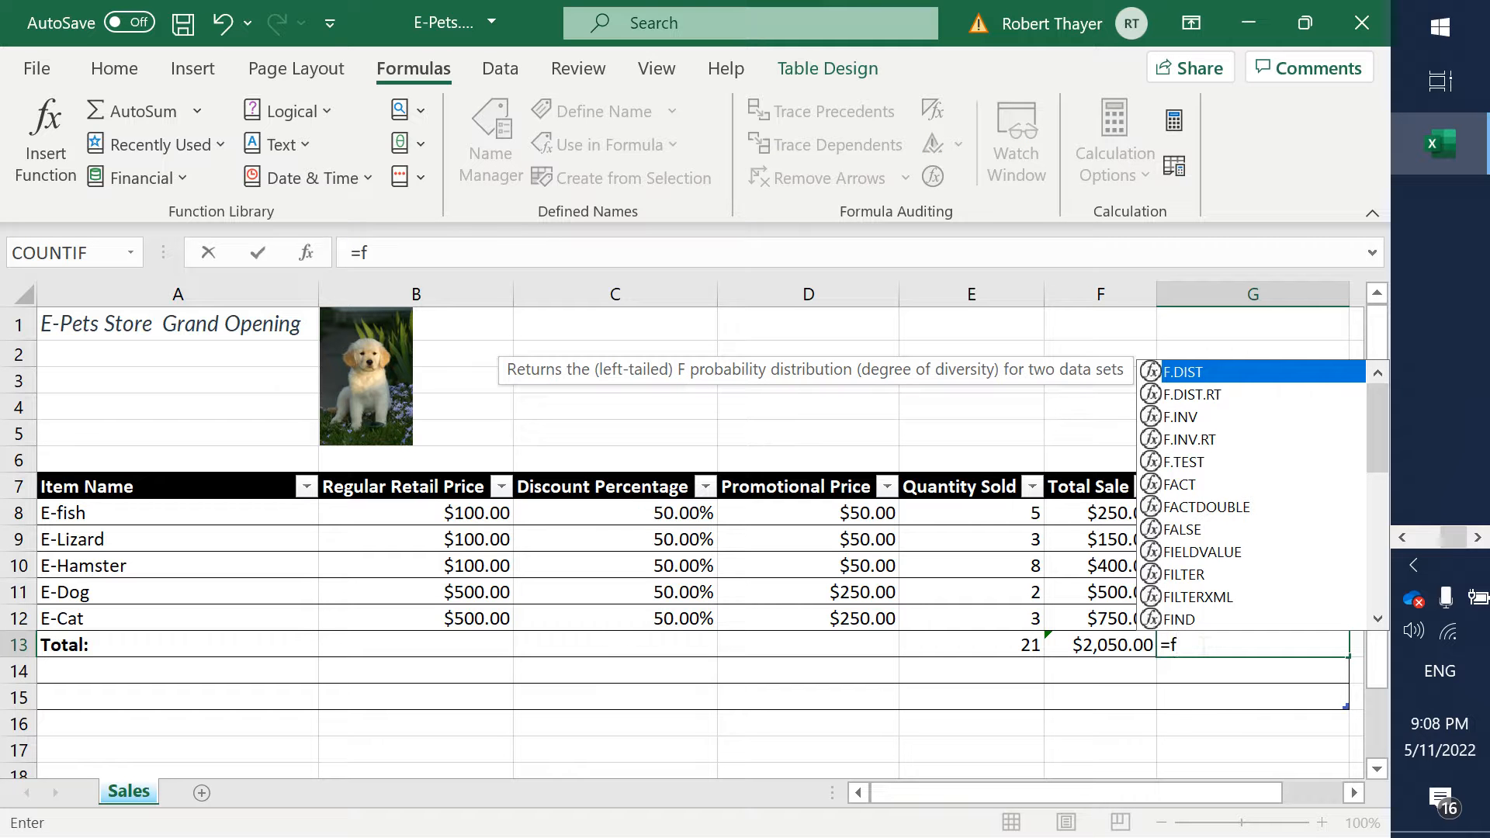
pyautogui.write('13')
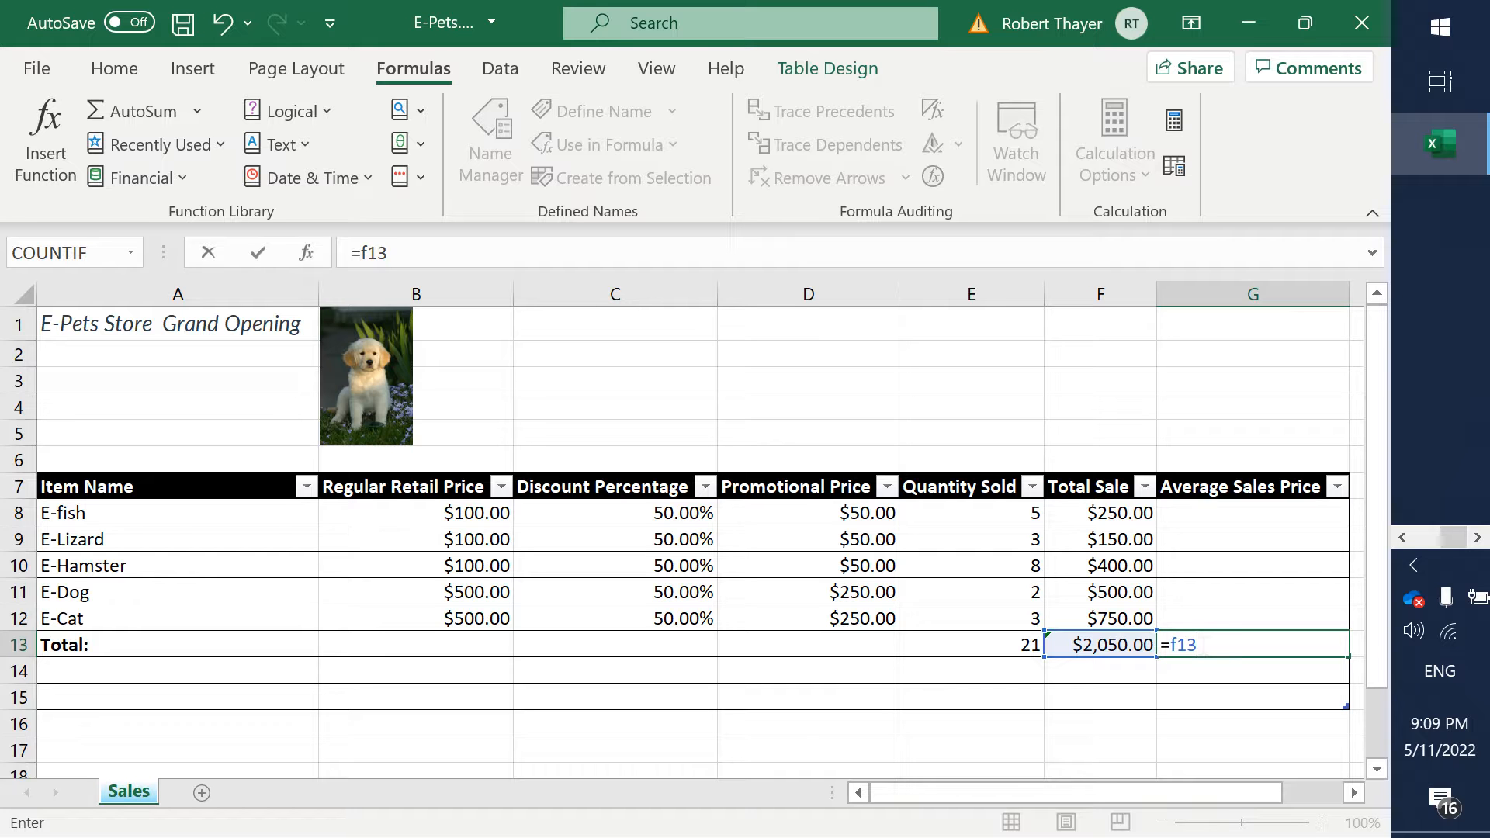
pyautogui.write('/21')
pyautogui.press('BackSpace')
pyautogui.press('BackSpace')
pyautogui.write('E')
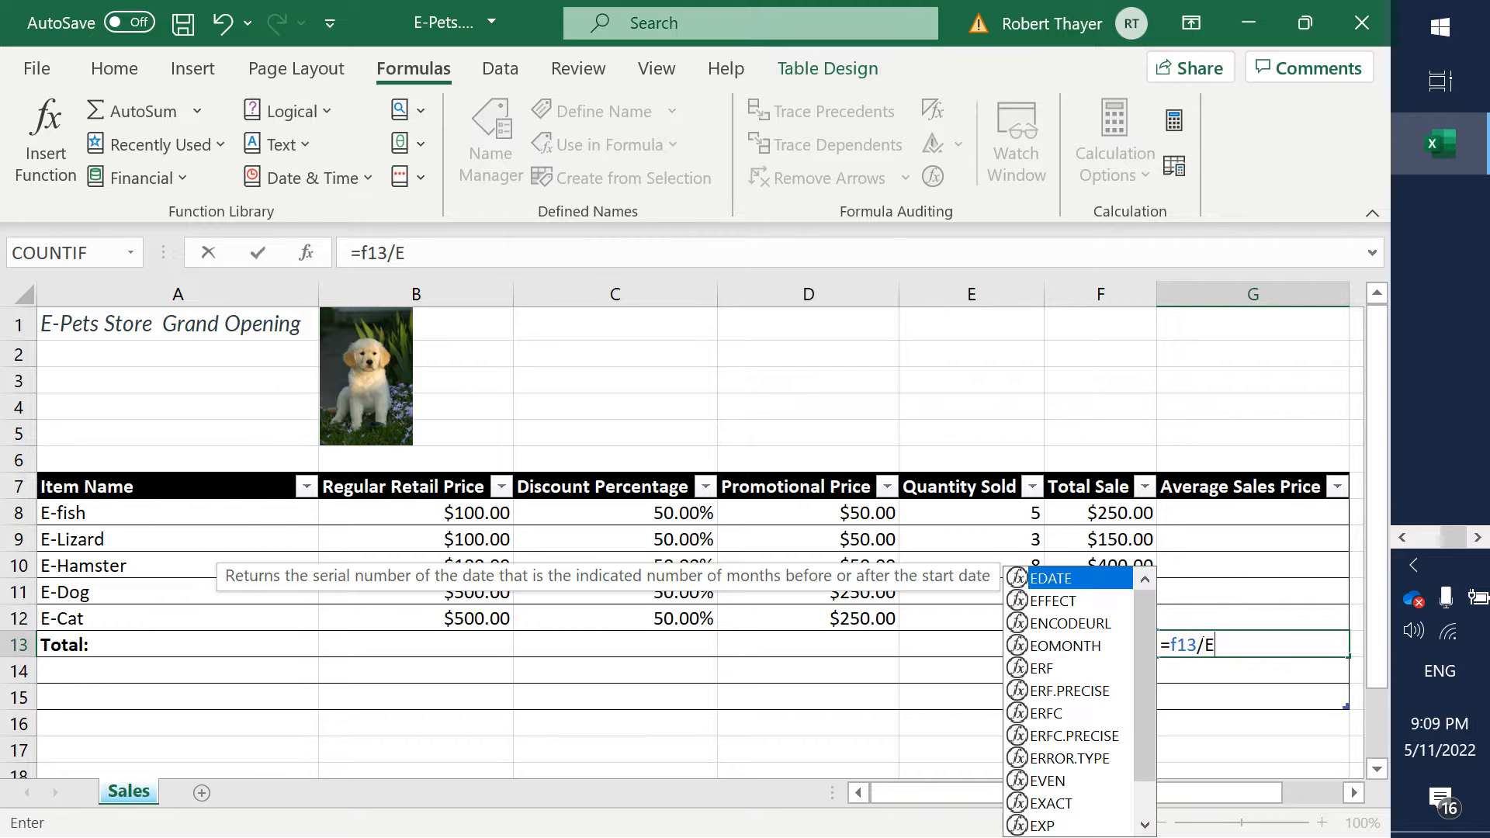
pyautogui.write('13')
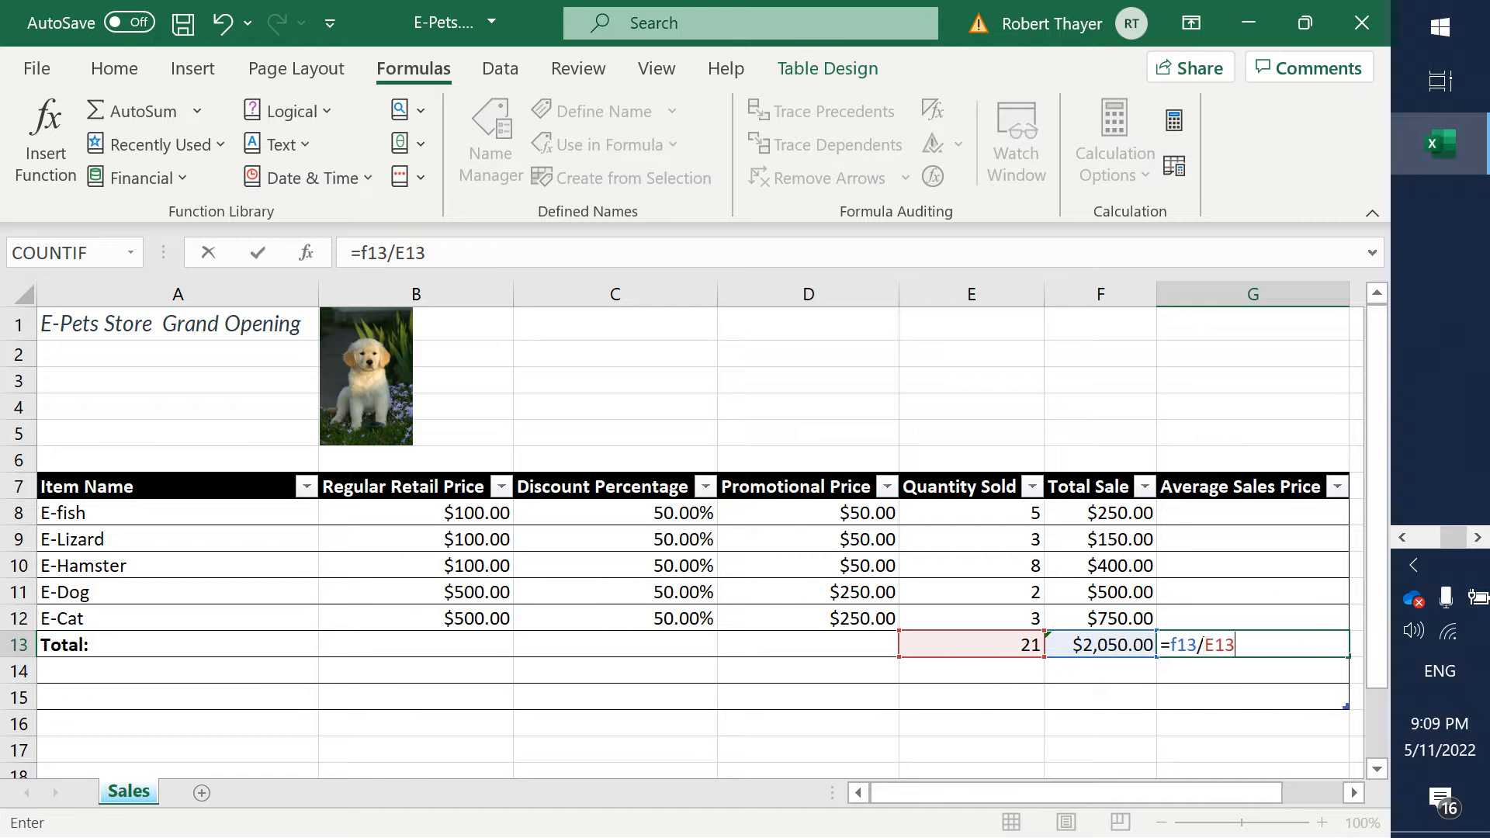
pyautogui.press('Return')
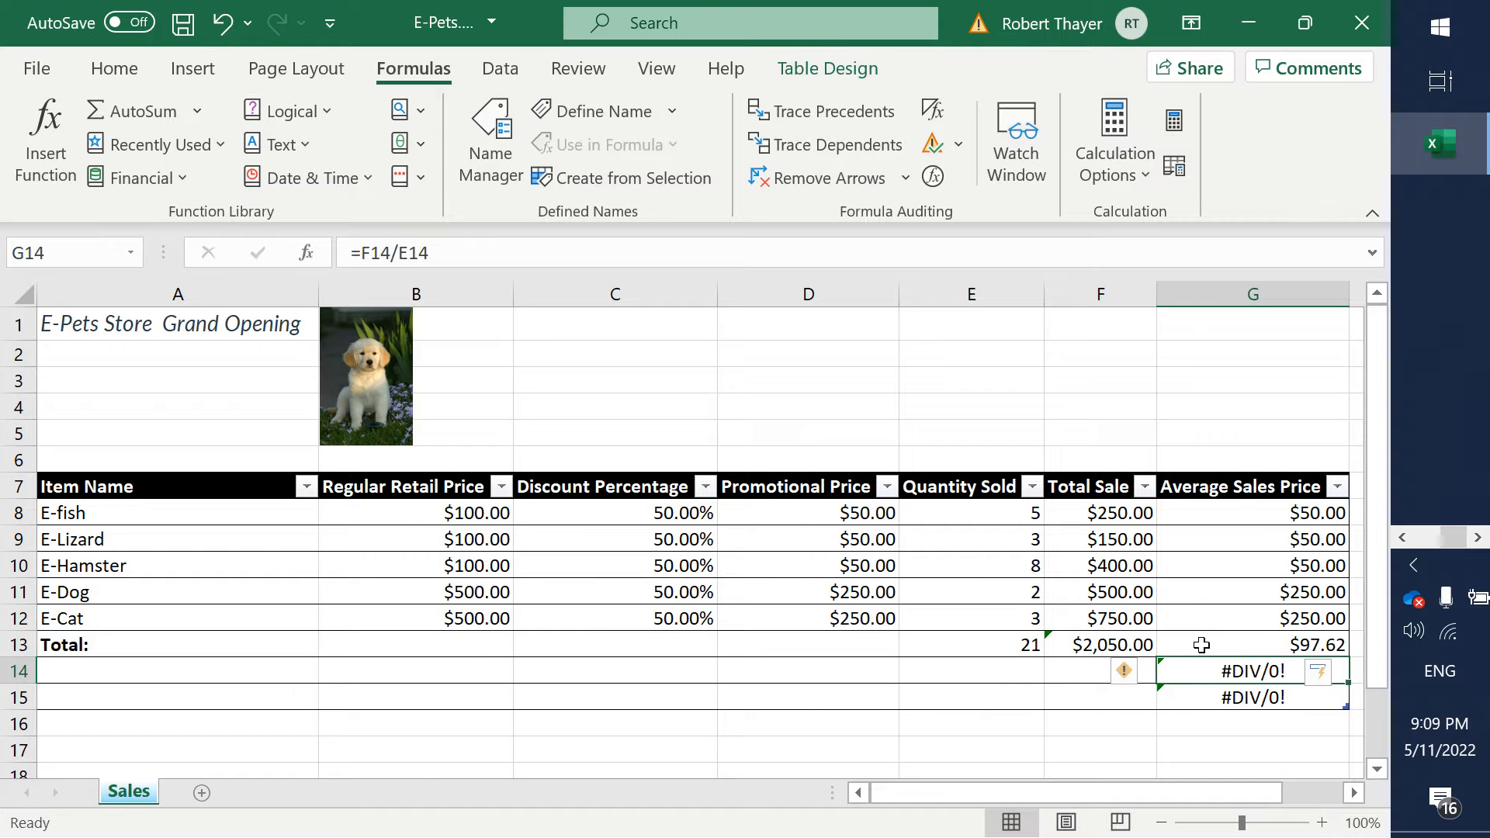
# - Clear the Average Sales Price formulas from the item rows in cells G8 to G12
pyautogui.click(1272, 611)
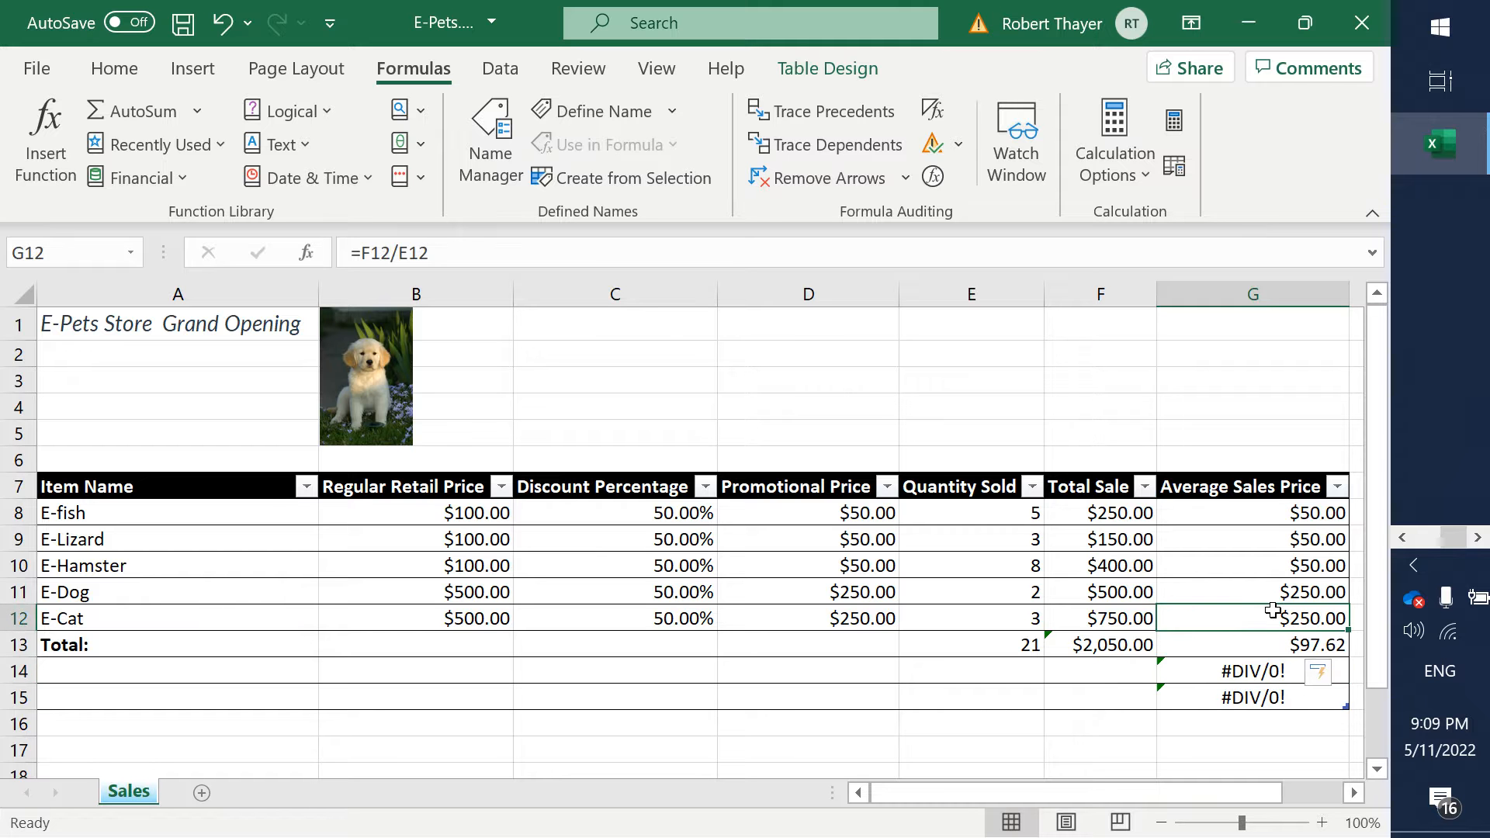
pyautogui.press('Delete')
pyautogui.press('Up')
pyautogui.press('Delete')
pyautogui.press('Up')
pyautogui.press('Delete')
pyautogui.press('Up')
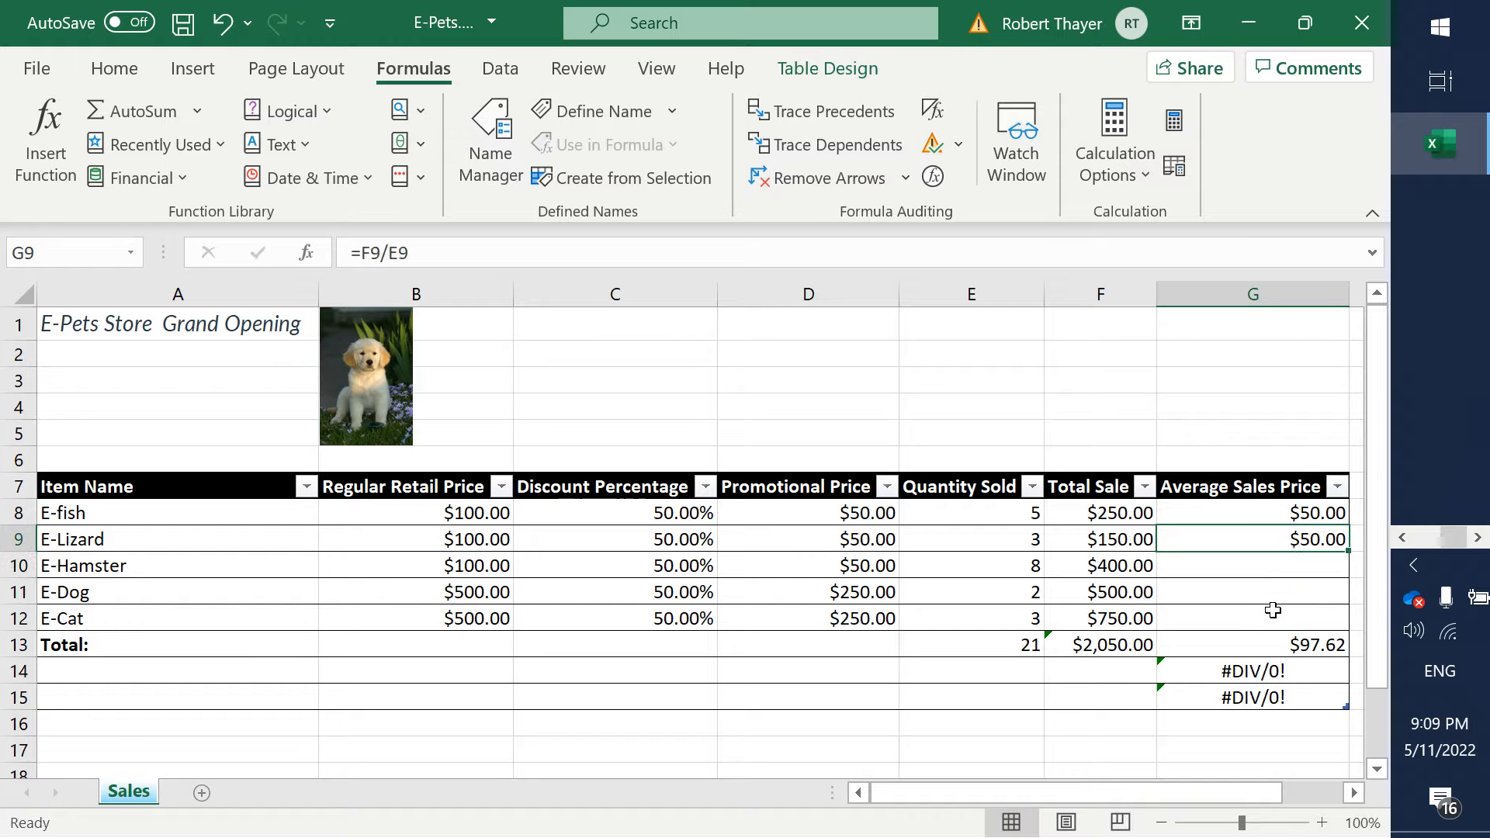
pyautogui.press('Delete')
pyautogui.press('Up')
pyautogui.press('Delete')
# - Clear the Average Sales Price formulas from cells G14 and G15 below the total row
pyautogui.press('Down')
pyautogui.press('Down')
pyautogui.press('Down')
pyautogui.press('Down')
pyautogui.press('Down')
pyautogui.press('Down')
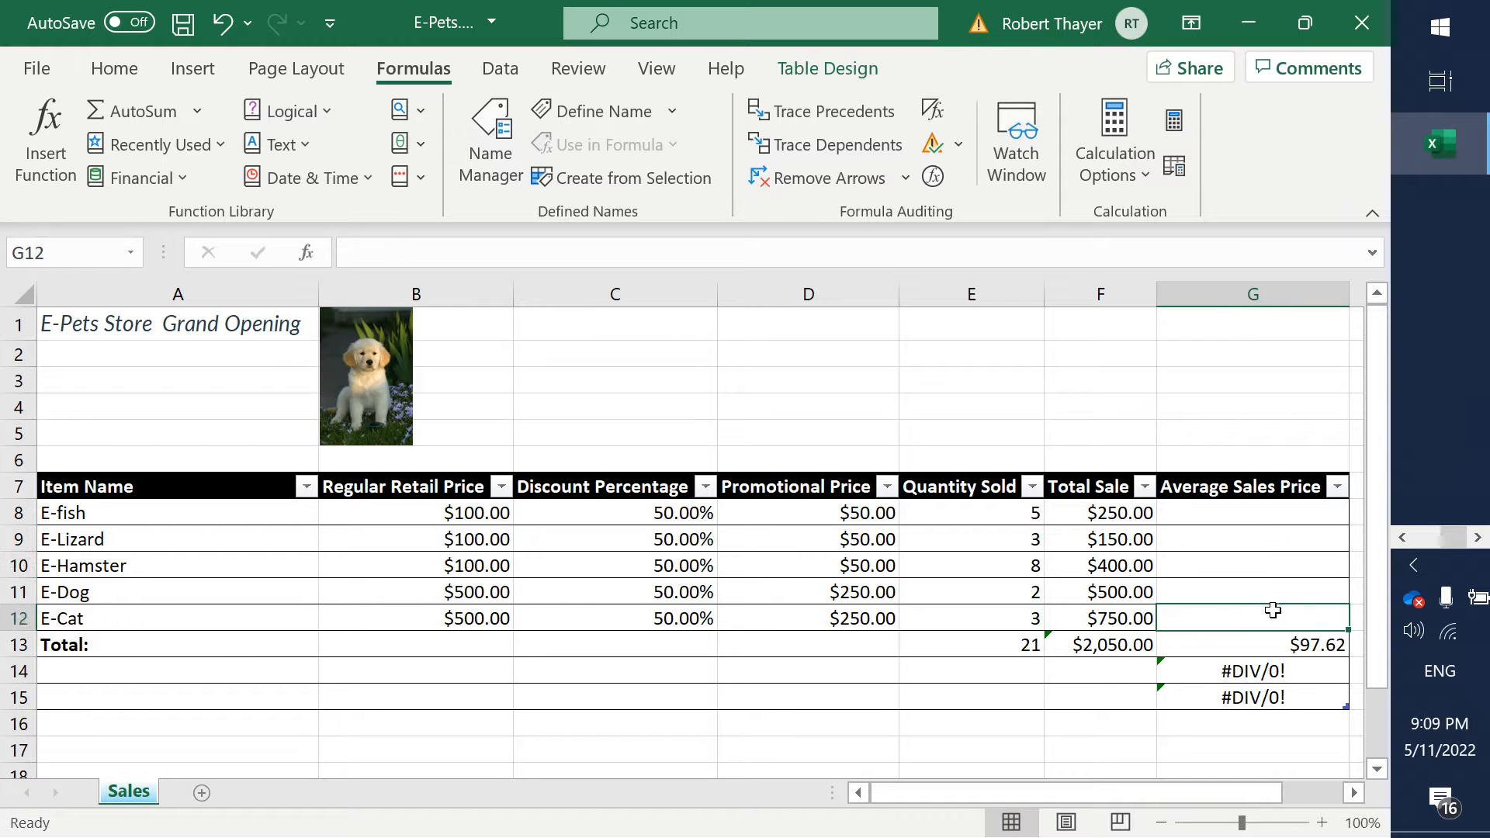
pyautogui.press('Delete')
pyautogui.press('Down')
pyautogui.press('Delete')
pyautogui.press('Up')
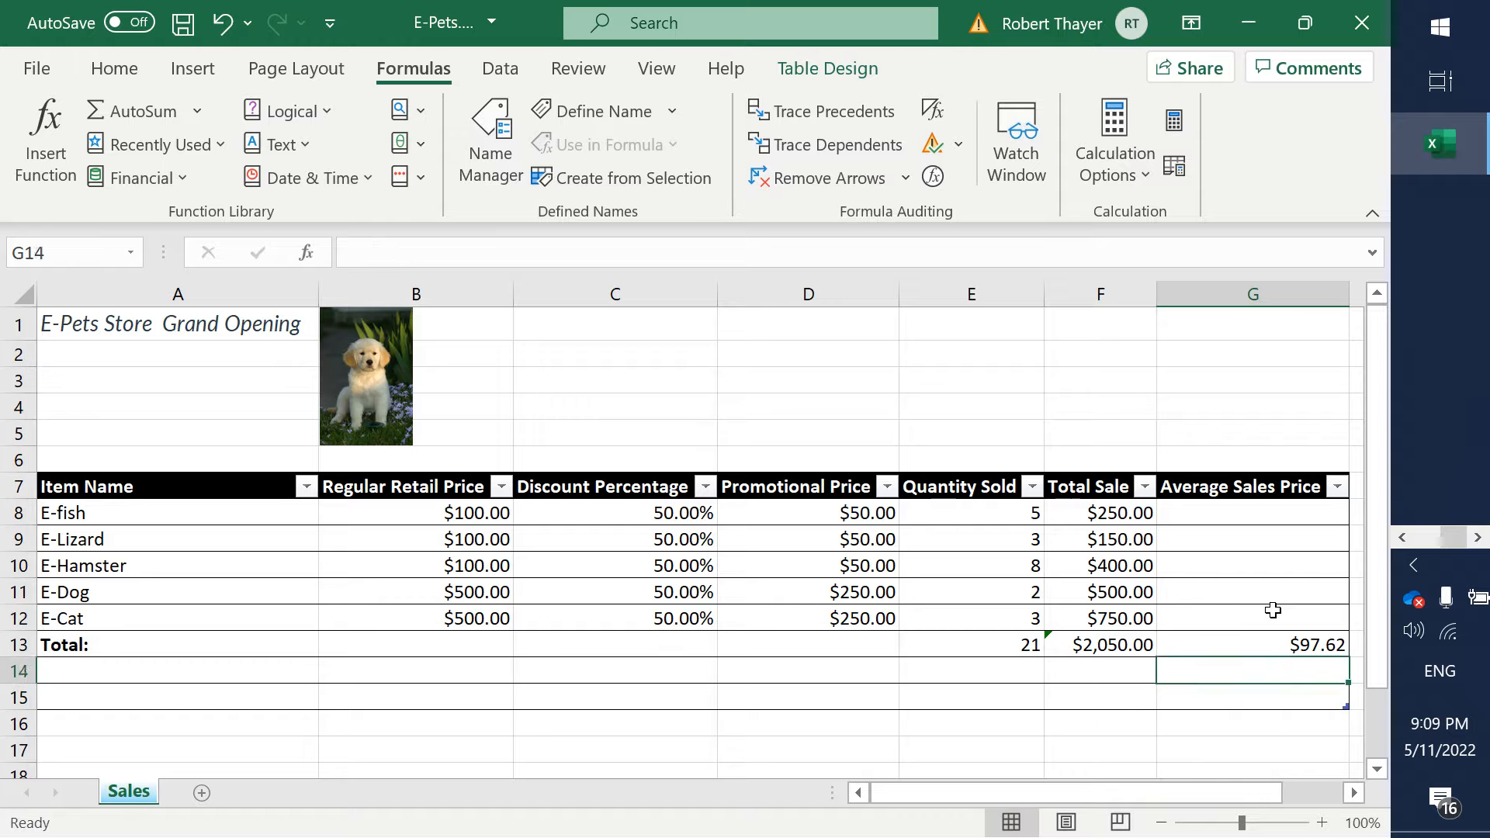
pyautogui.press('Up')
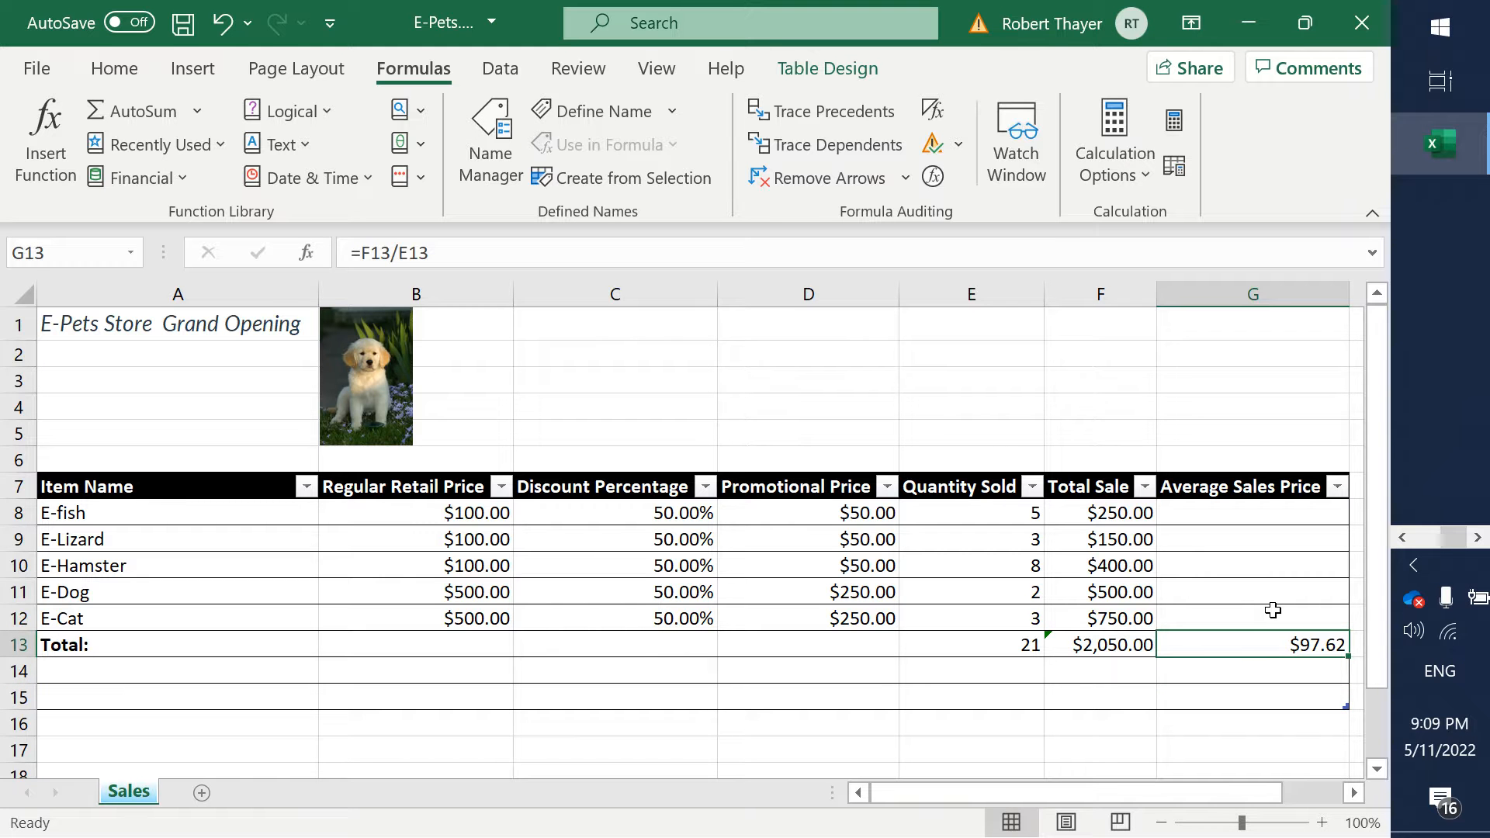
# - Review the Total Sale formulas in cells F8 and F13 behind the average sales price
pyautogui.press('alt')
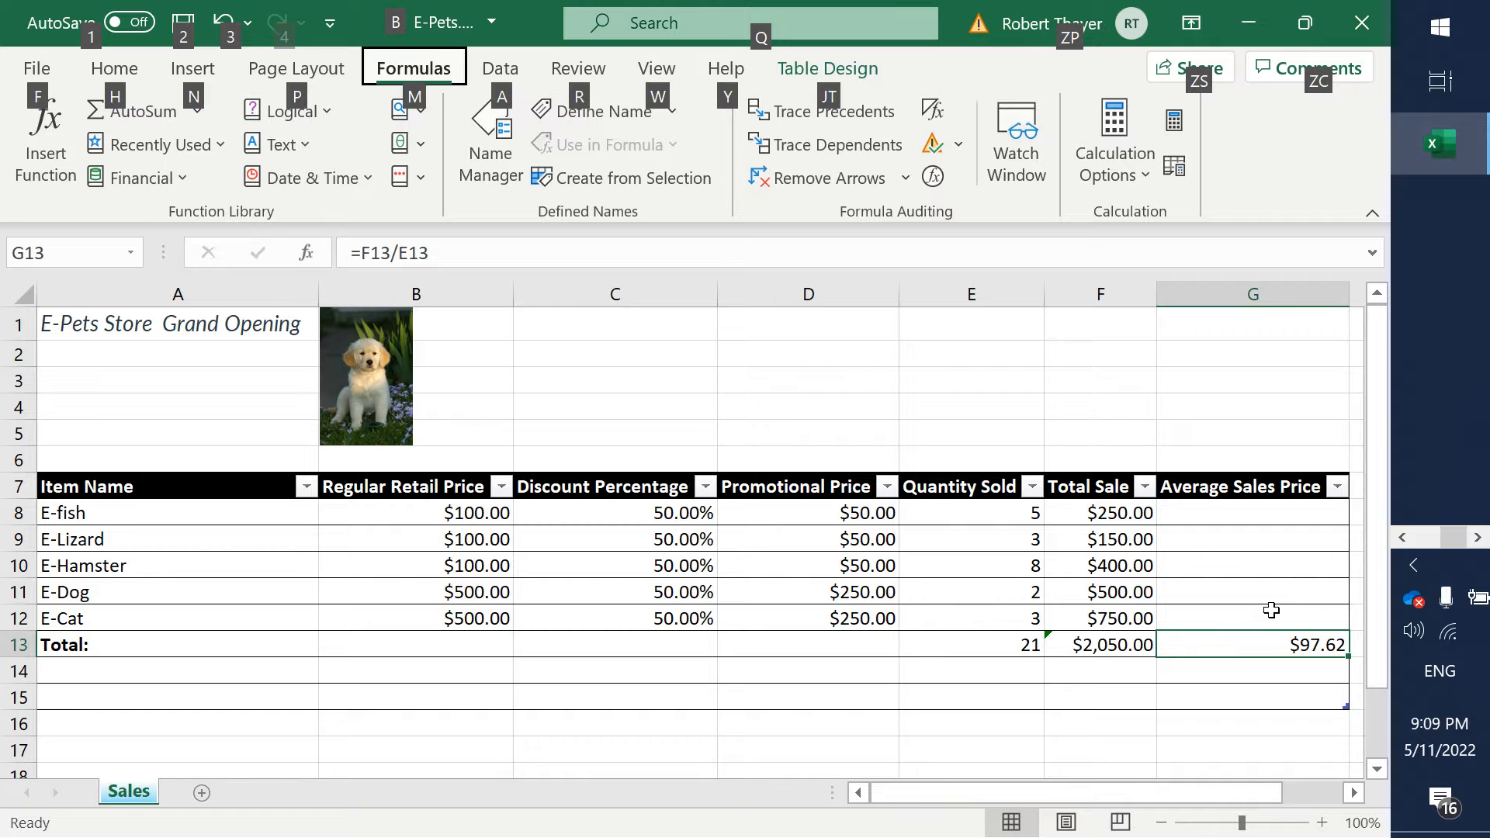
pyautogui.press('alt')
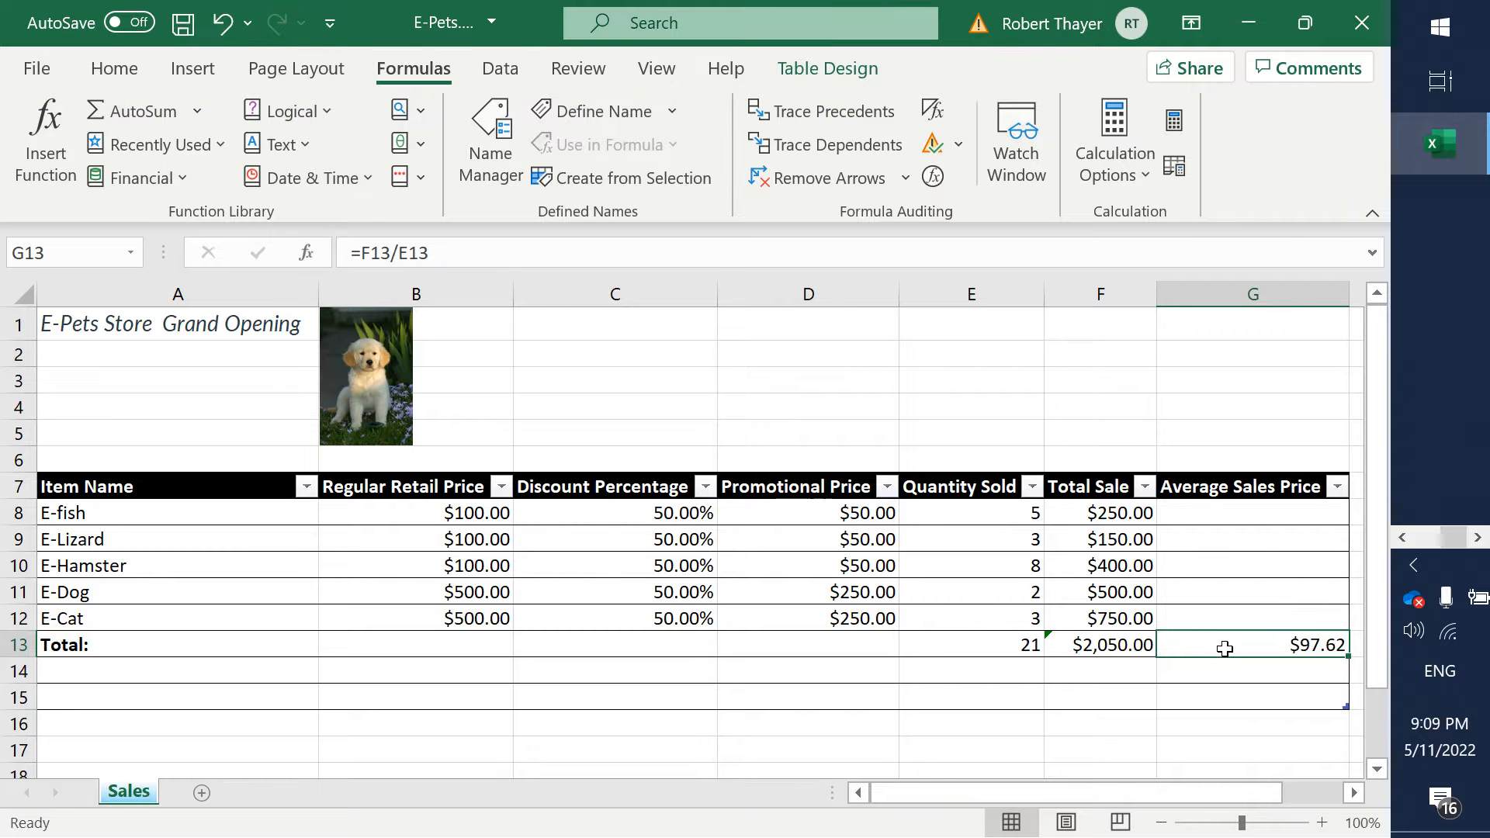
pyautogui.click(1137, 512)
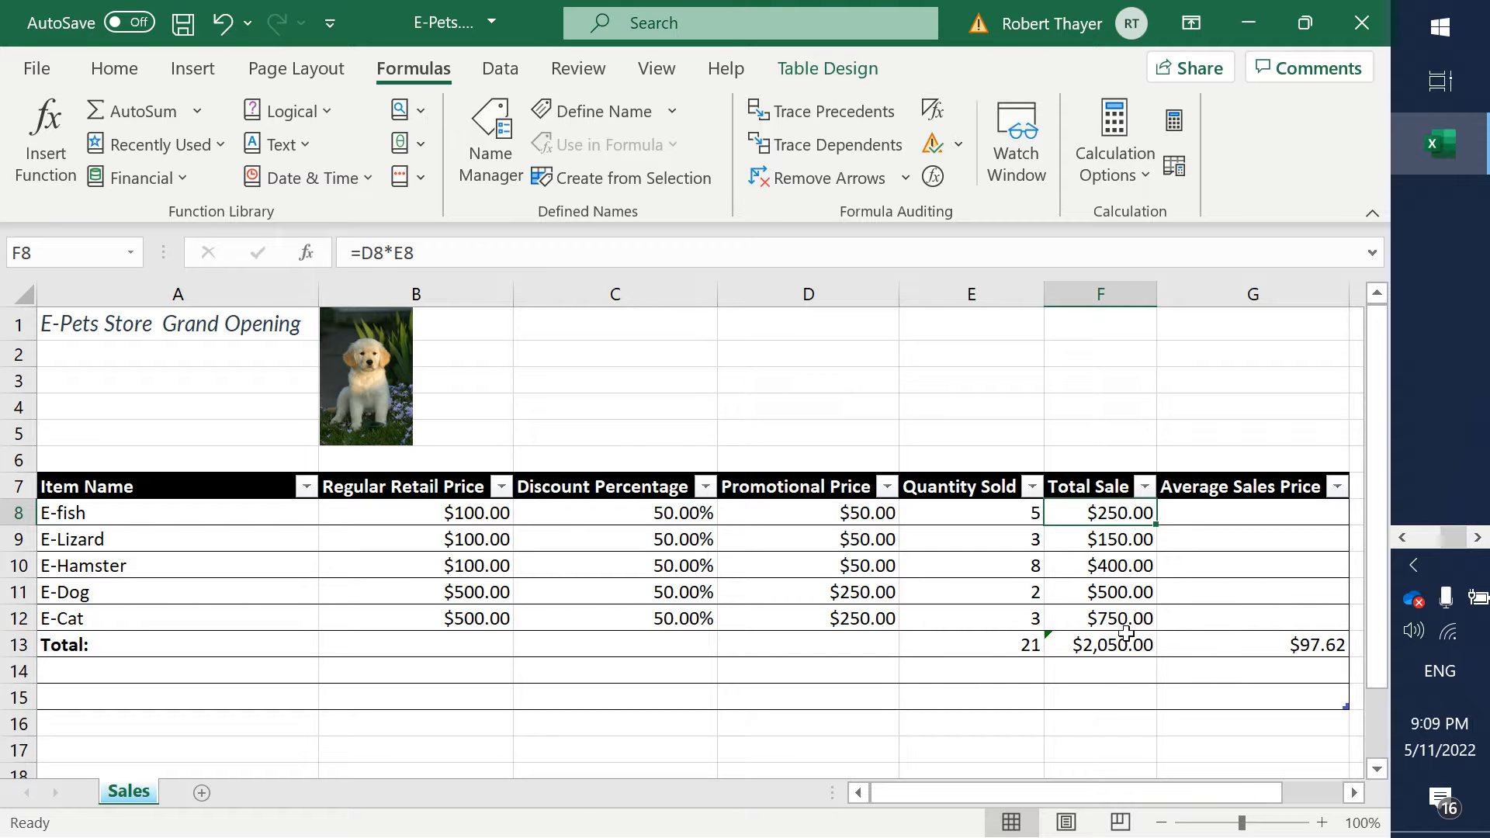
pyautogui.click(1095, 654)
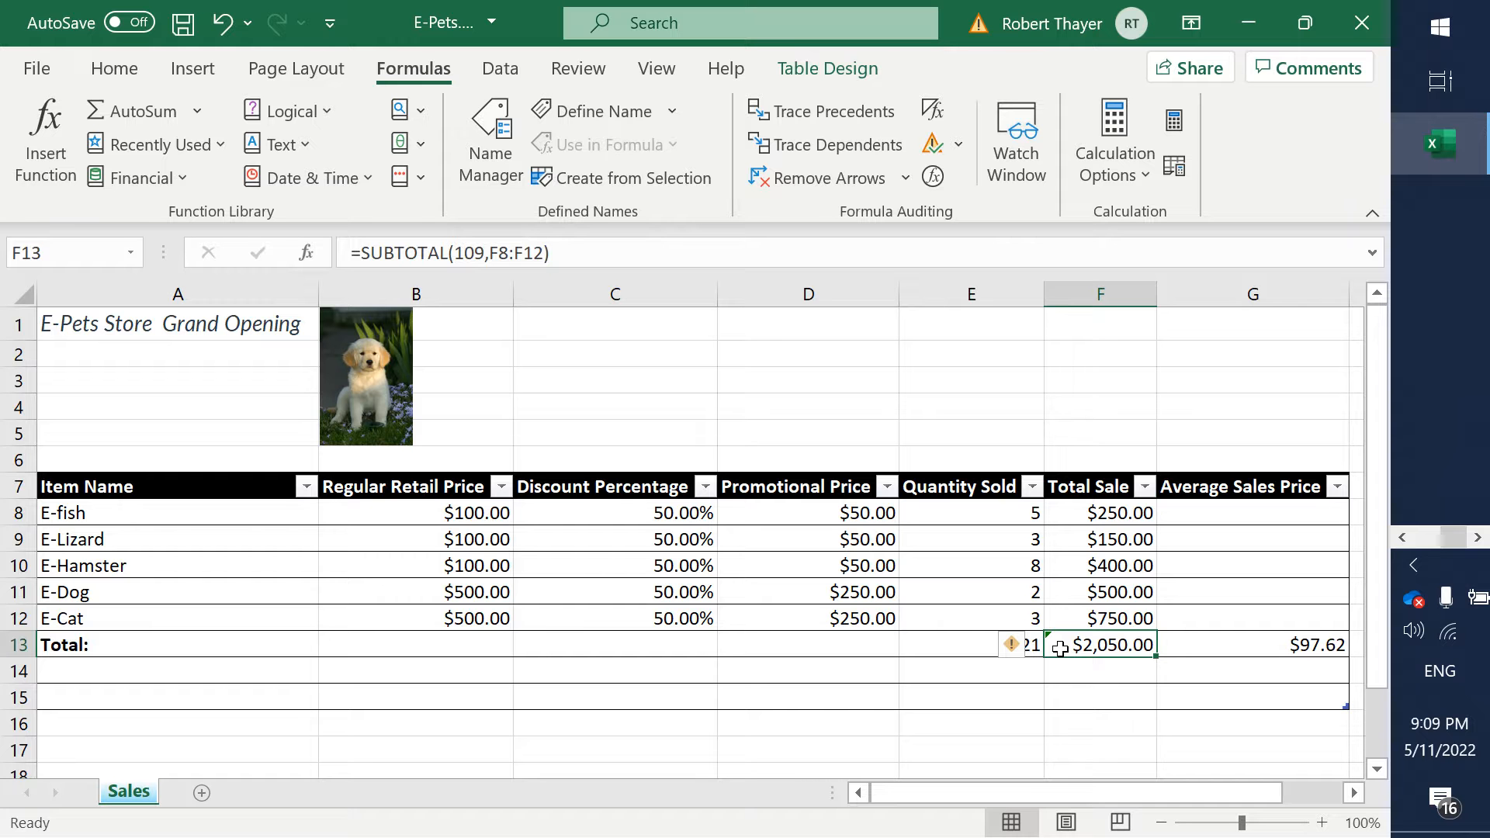
pyautogui.click(946, 675)
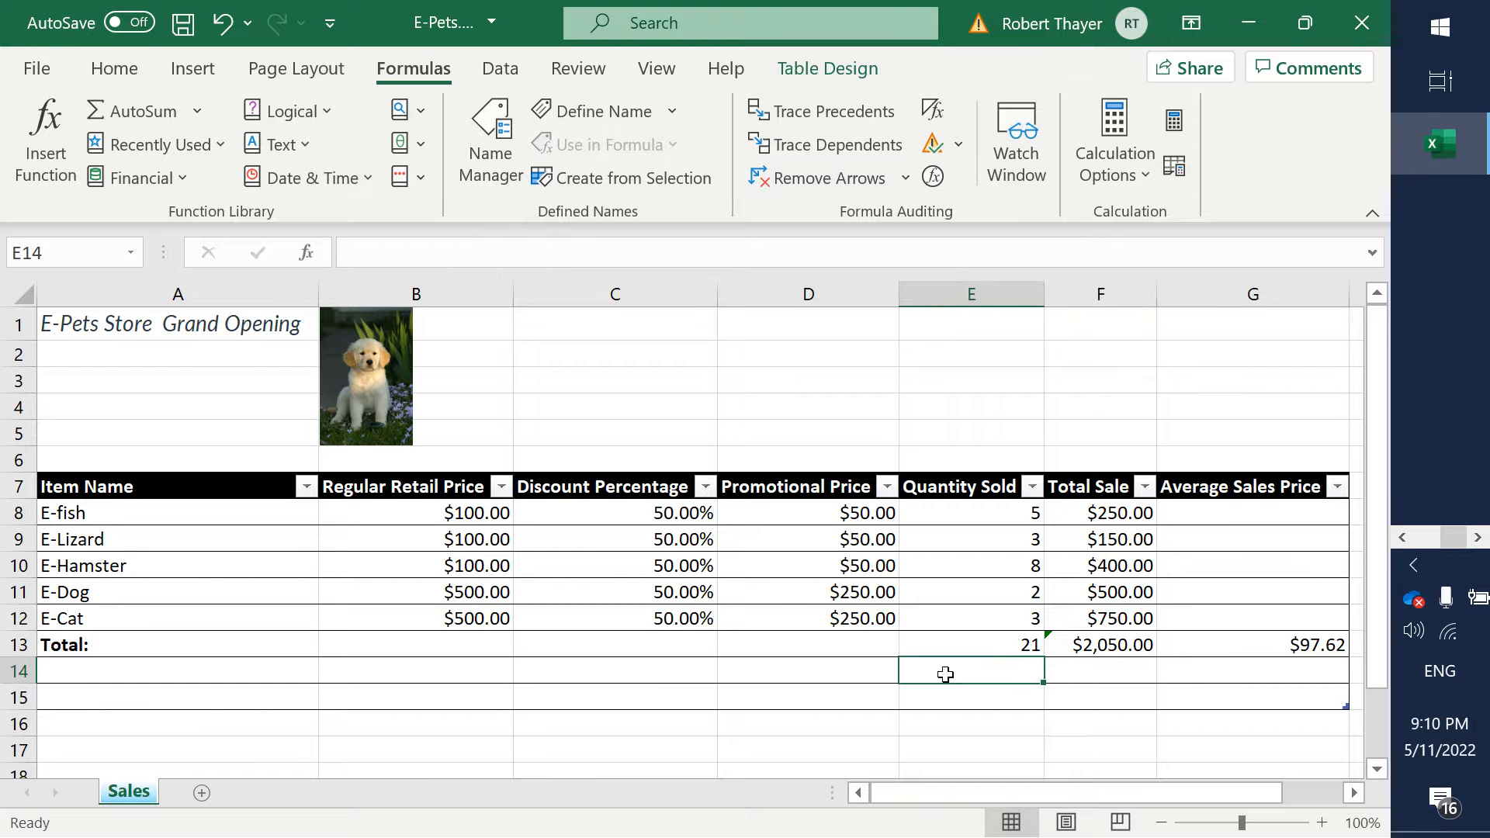
# - Switch to the Word assignment and highlight step 7, Add a Total Row, with its three sub-items in yellow as finished
pyautogui.hotkey('alt', 'Tab')
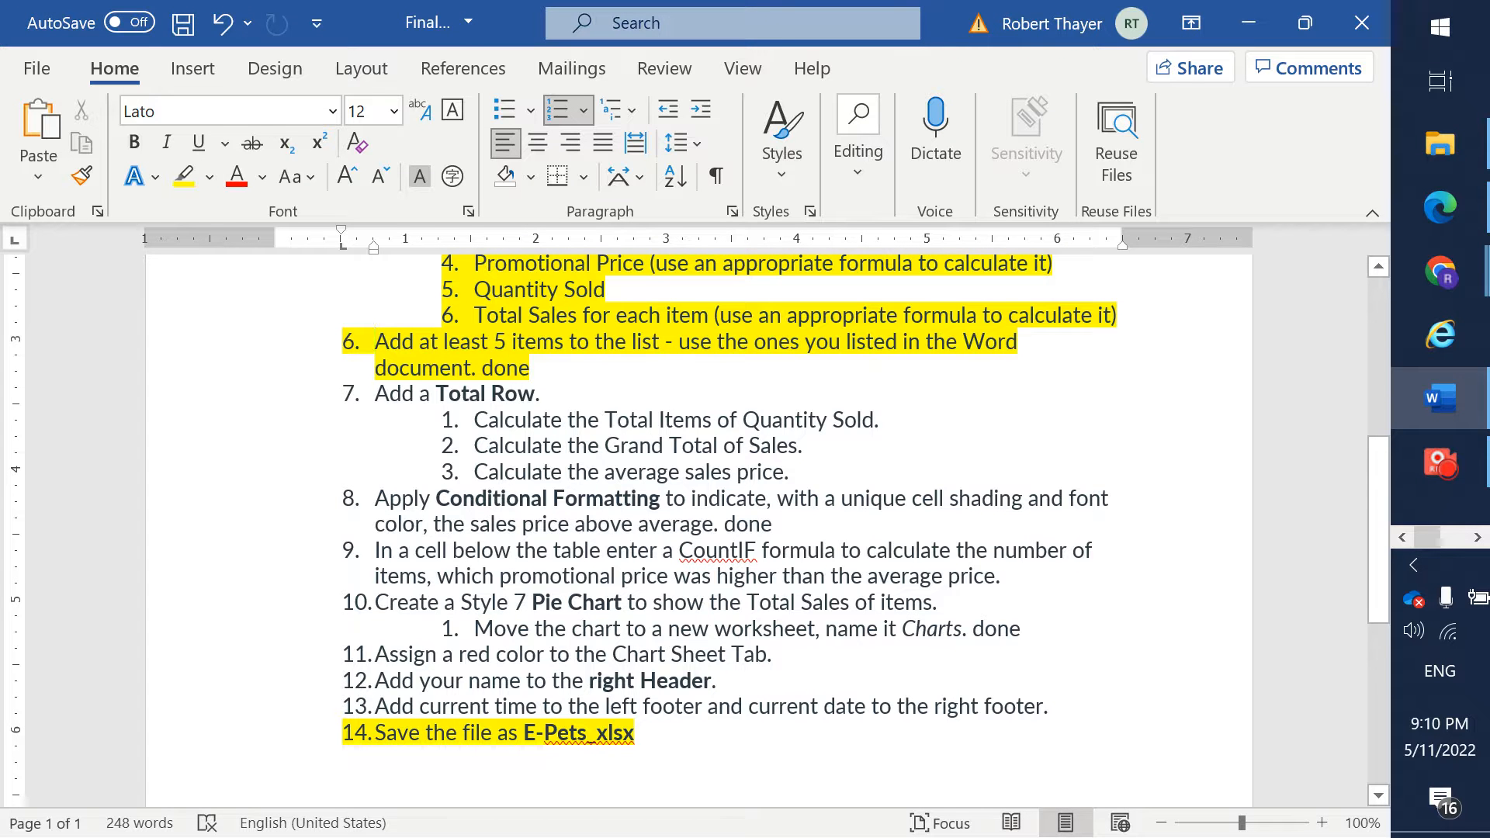
pyautogui.moveTo(742, 472); pyautogui.dragTo(374, 393)
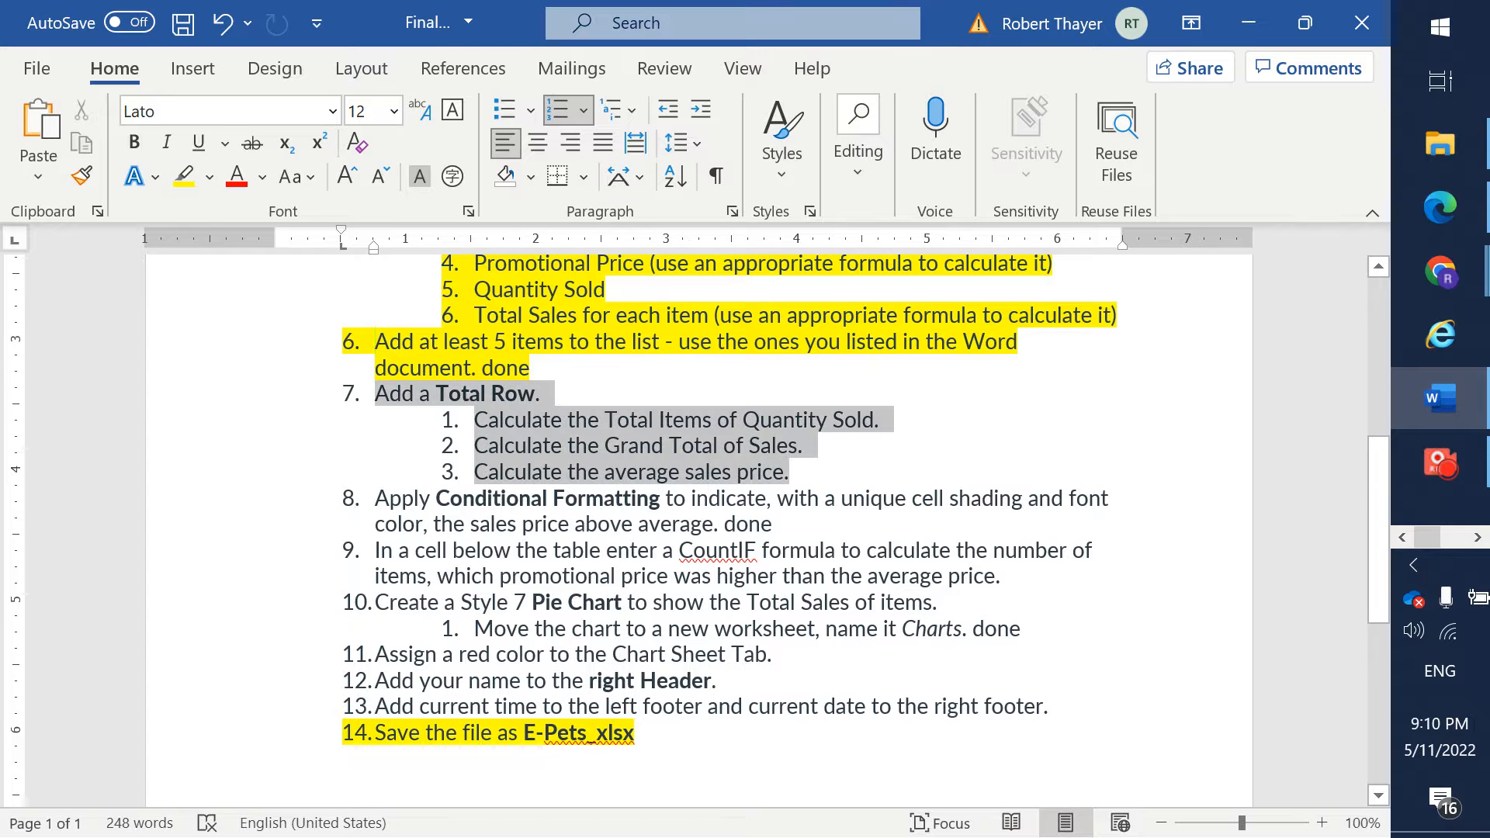
pyautogui.click(159, 177)
pyautogui.click(183, 178)
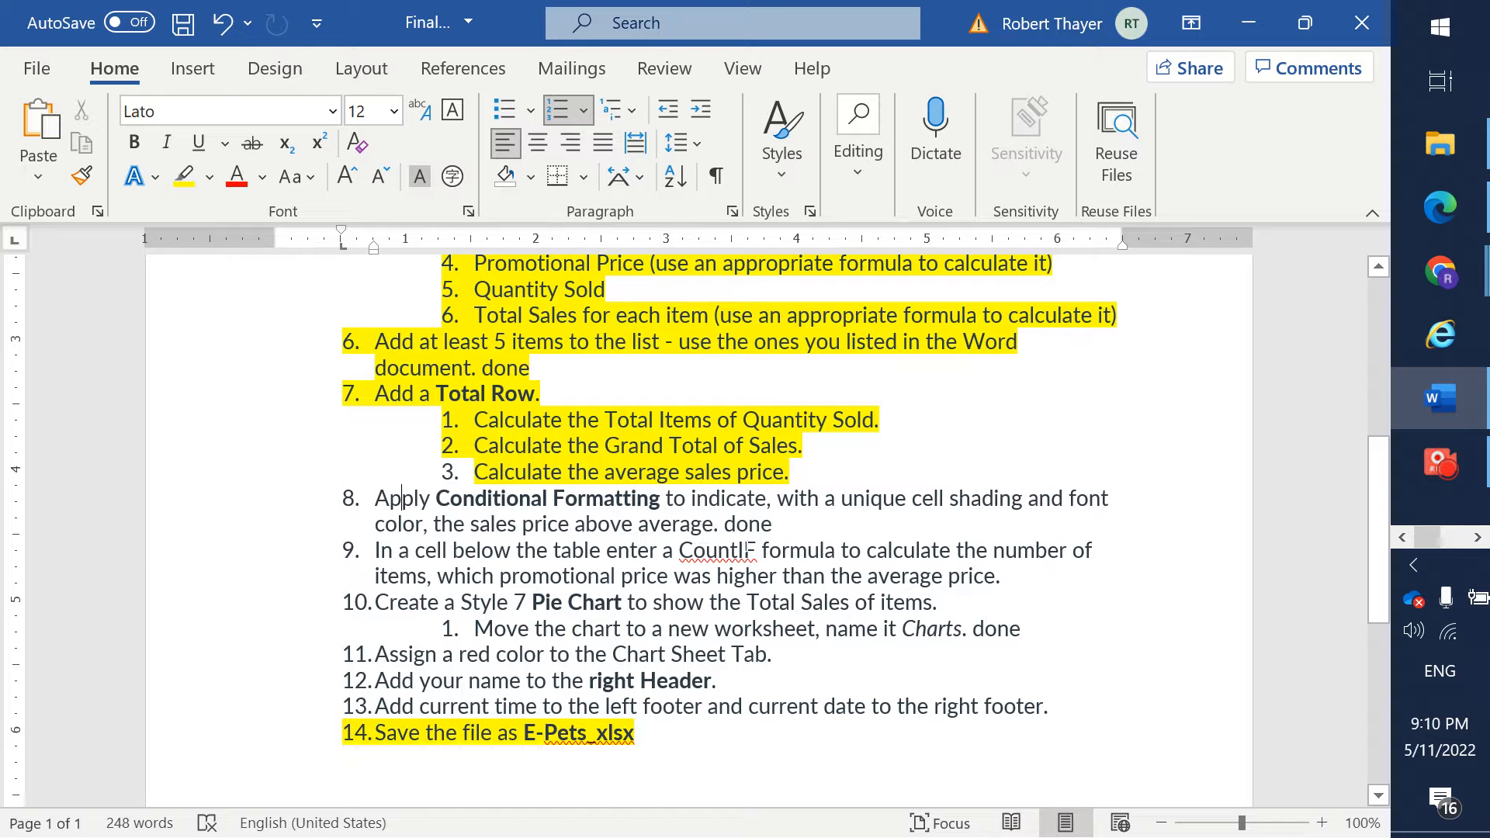
# - Switch to Excel and format promotional prices in D8 to D12 greater than 97.62 with Light Red Fill with Dark Red Text
pyautogui.hotkey('alt', 'Tab')
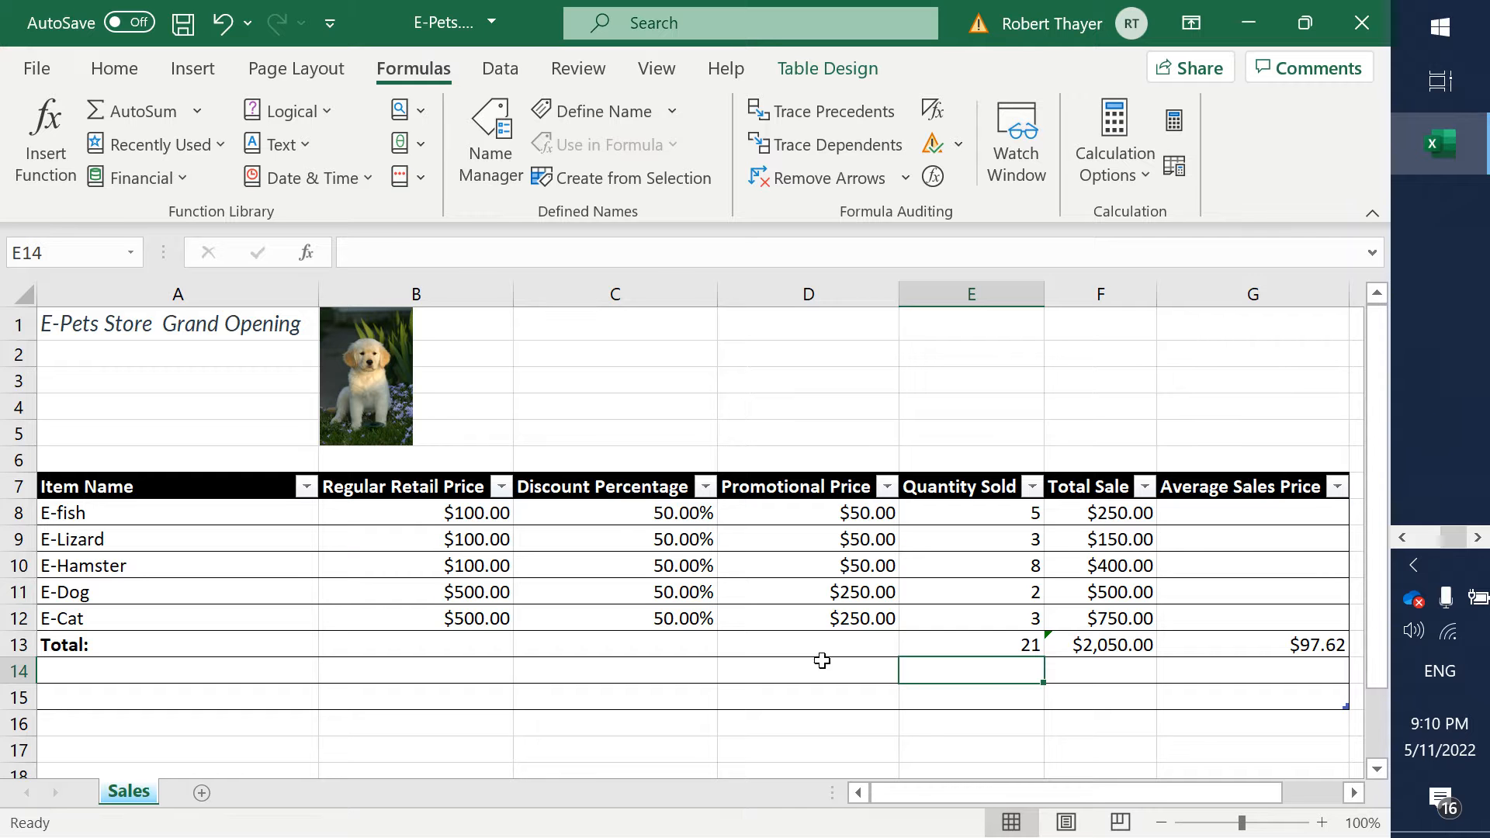
pyautogui.click(817, 514)
pyautogui.moveTo(817, 514); pyautogui.dragTo(784, 618)
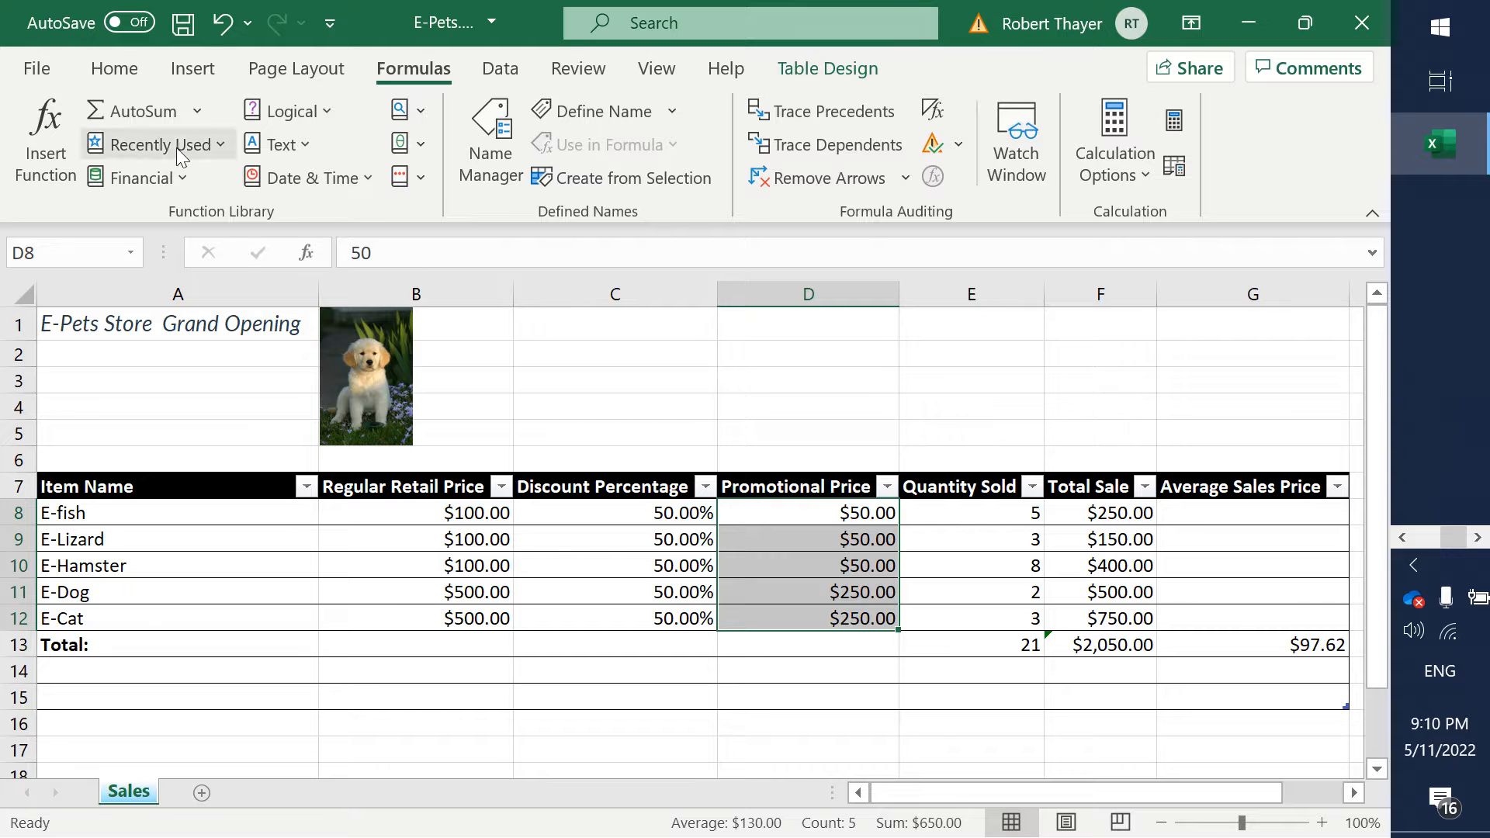
pyautogui.click(116, 71)
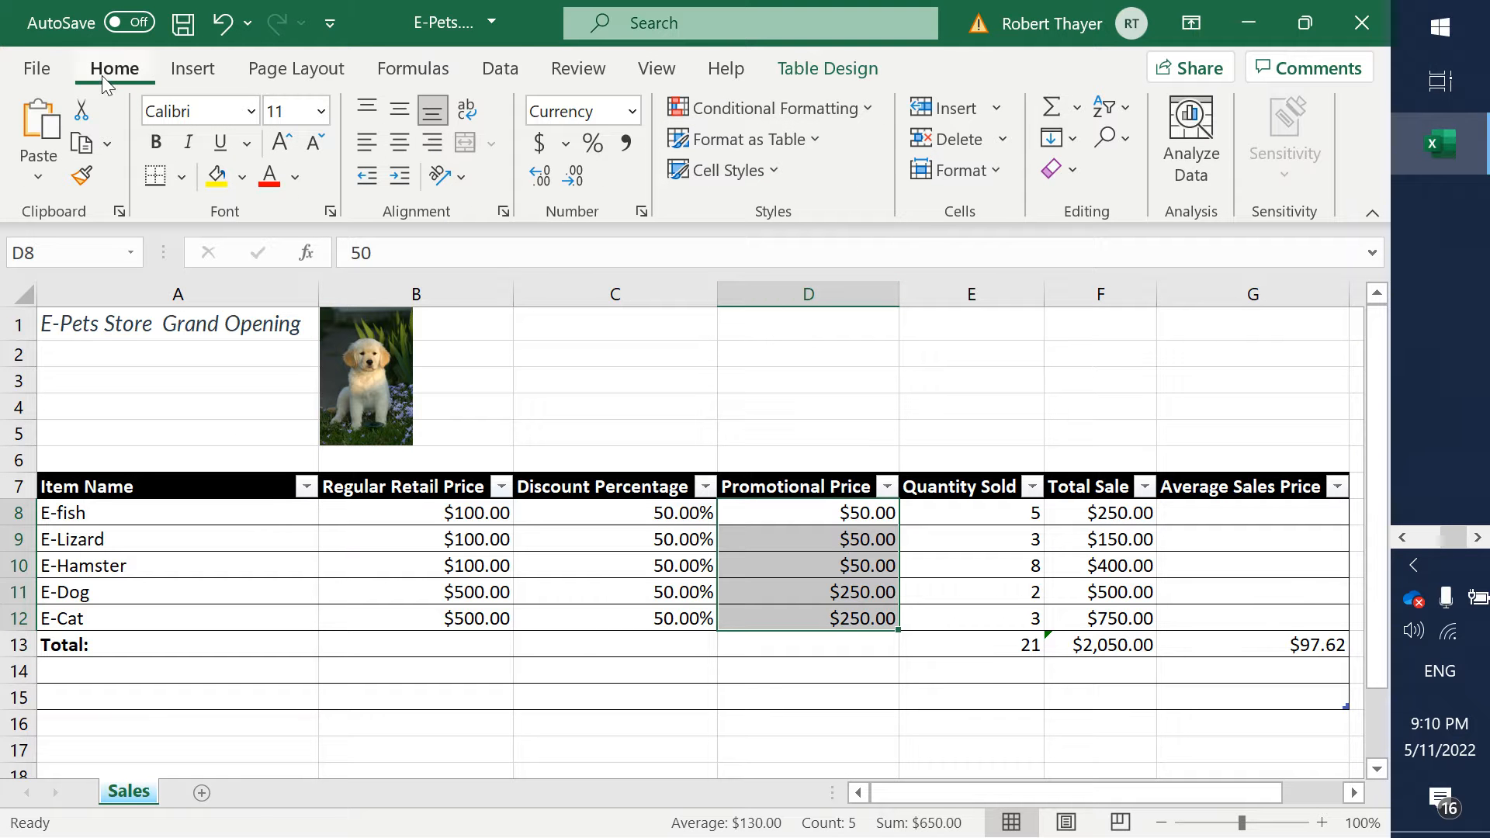
pyautogui.click(768, 115)
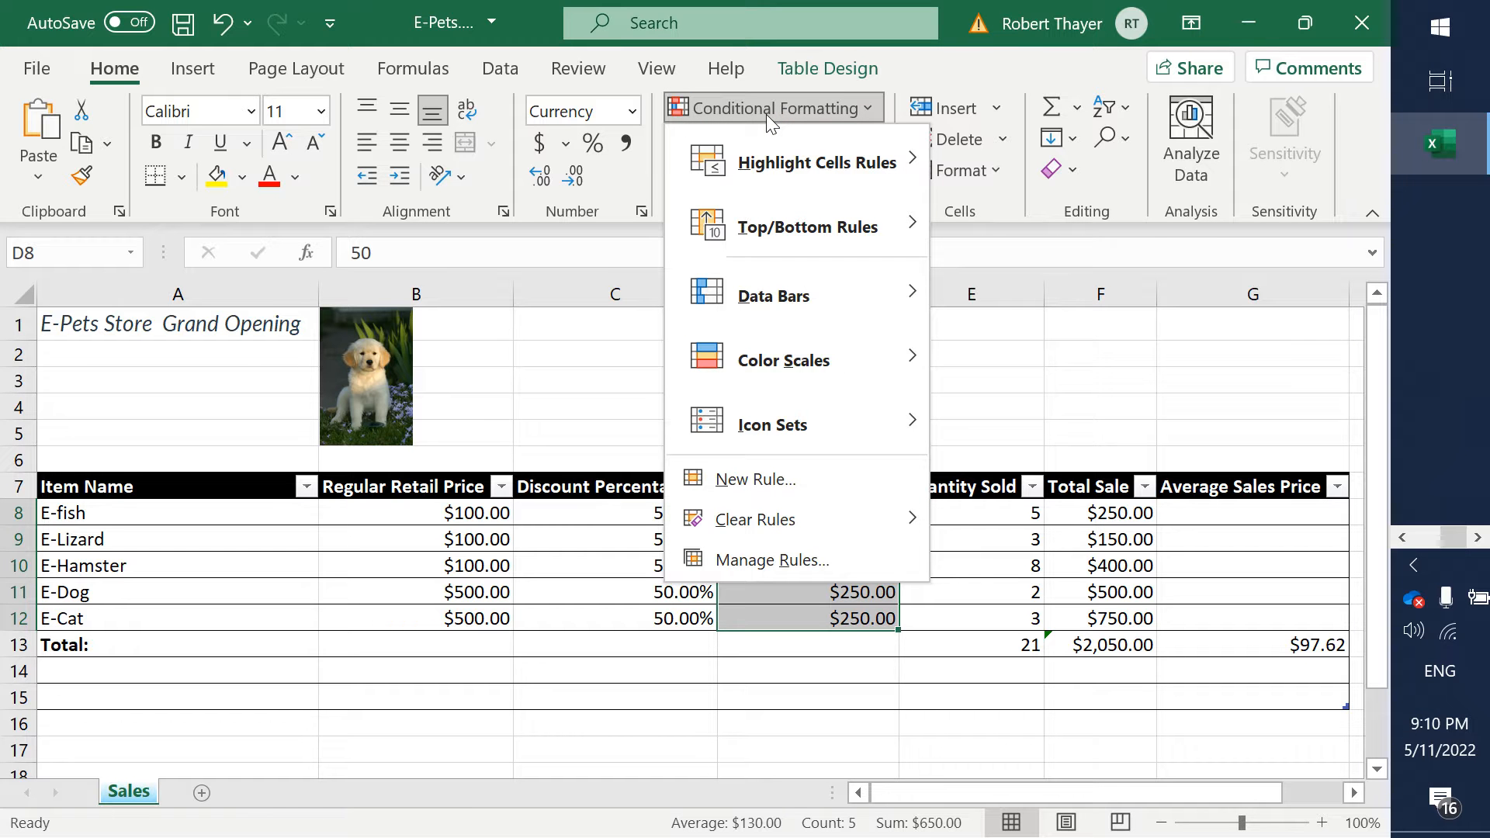
pyautogui.moveTo(798, 150)
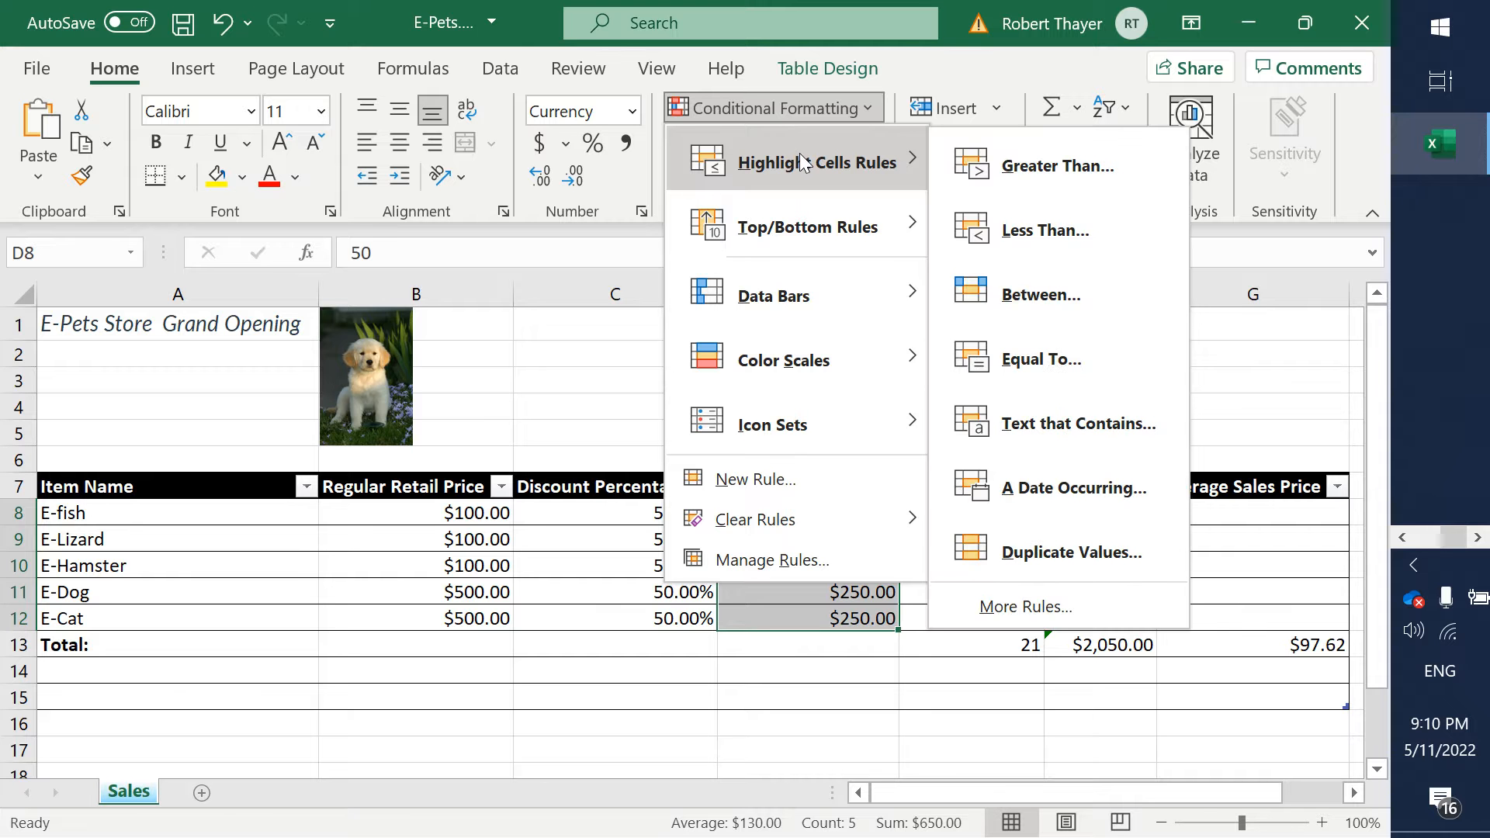
pyautogui.click(1041, 176)
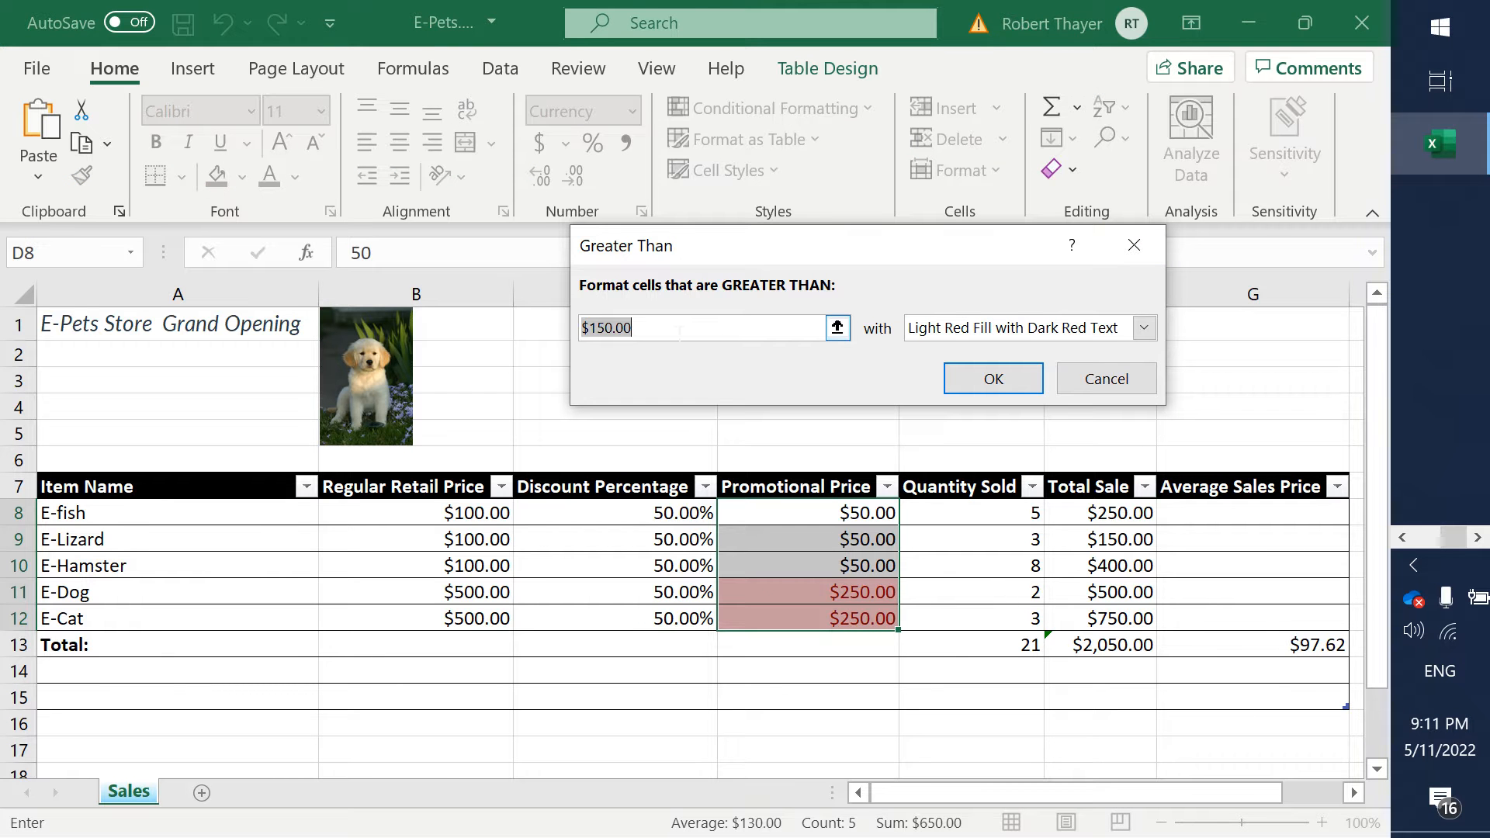
pyautogui.write('97')
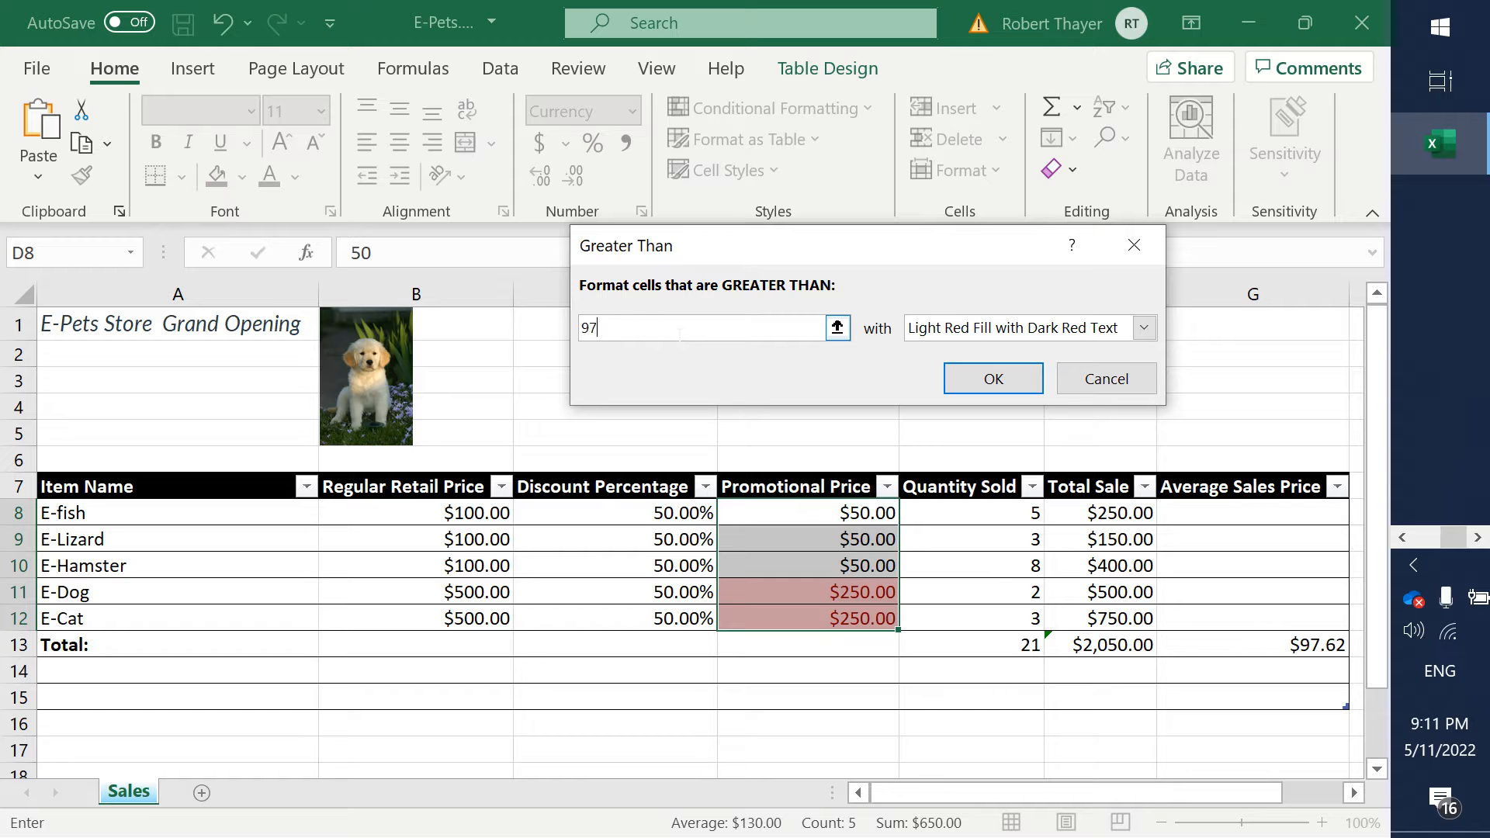
pyautogui.write('.62')
pyautogui.click(1012, 369)
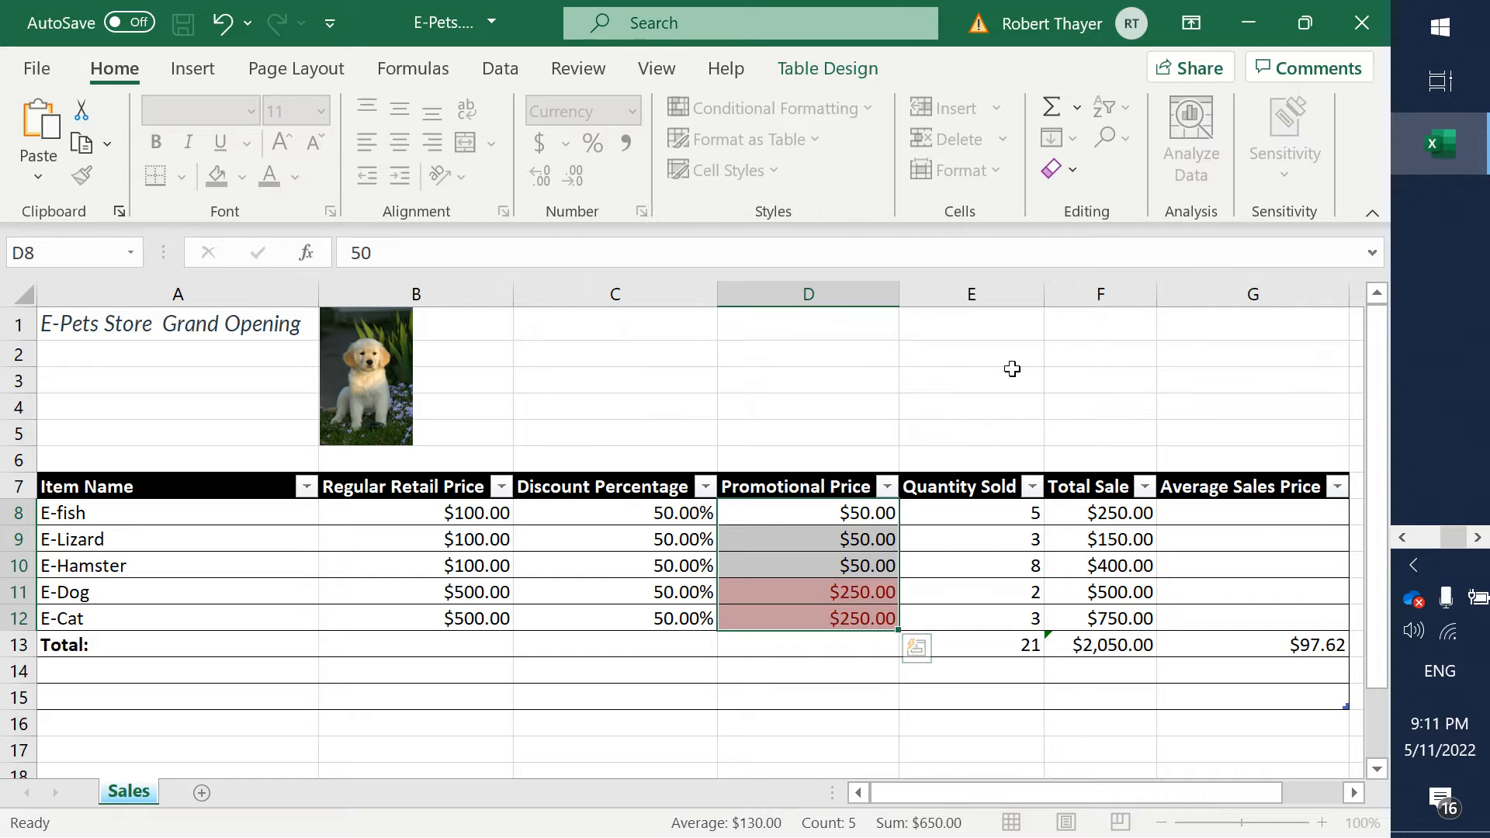
pyautogui.click(853, 625)
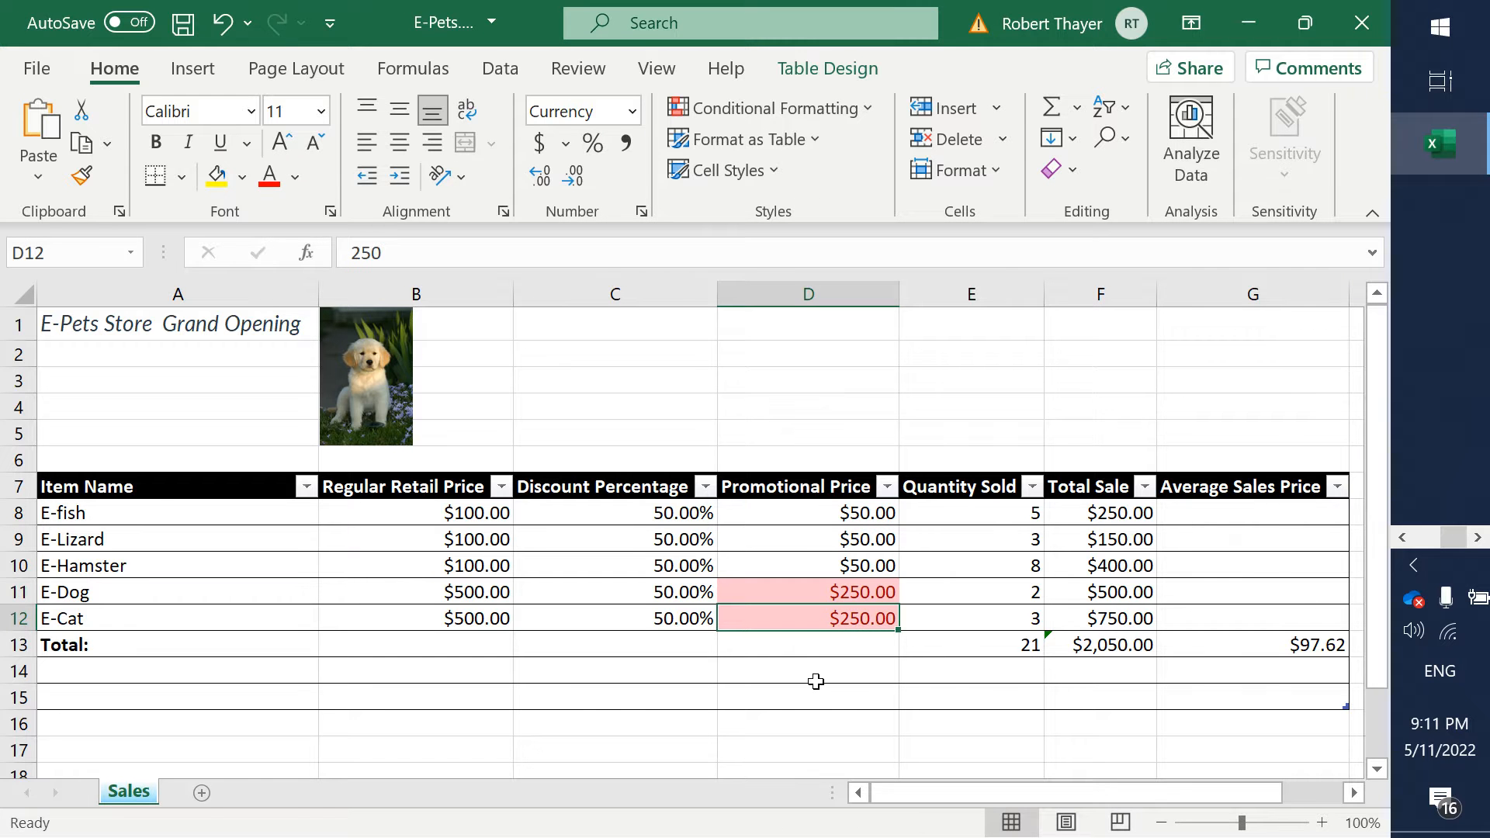
# - Switch to the Word assignment and highlight step 8, Apply Conditional Formatting, in yellow as finished
pyautogui.hotkey('alt', 'Tab')
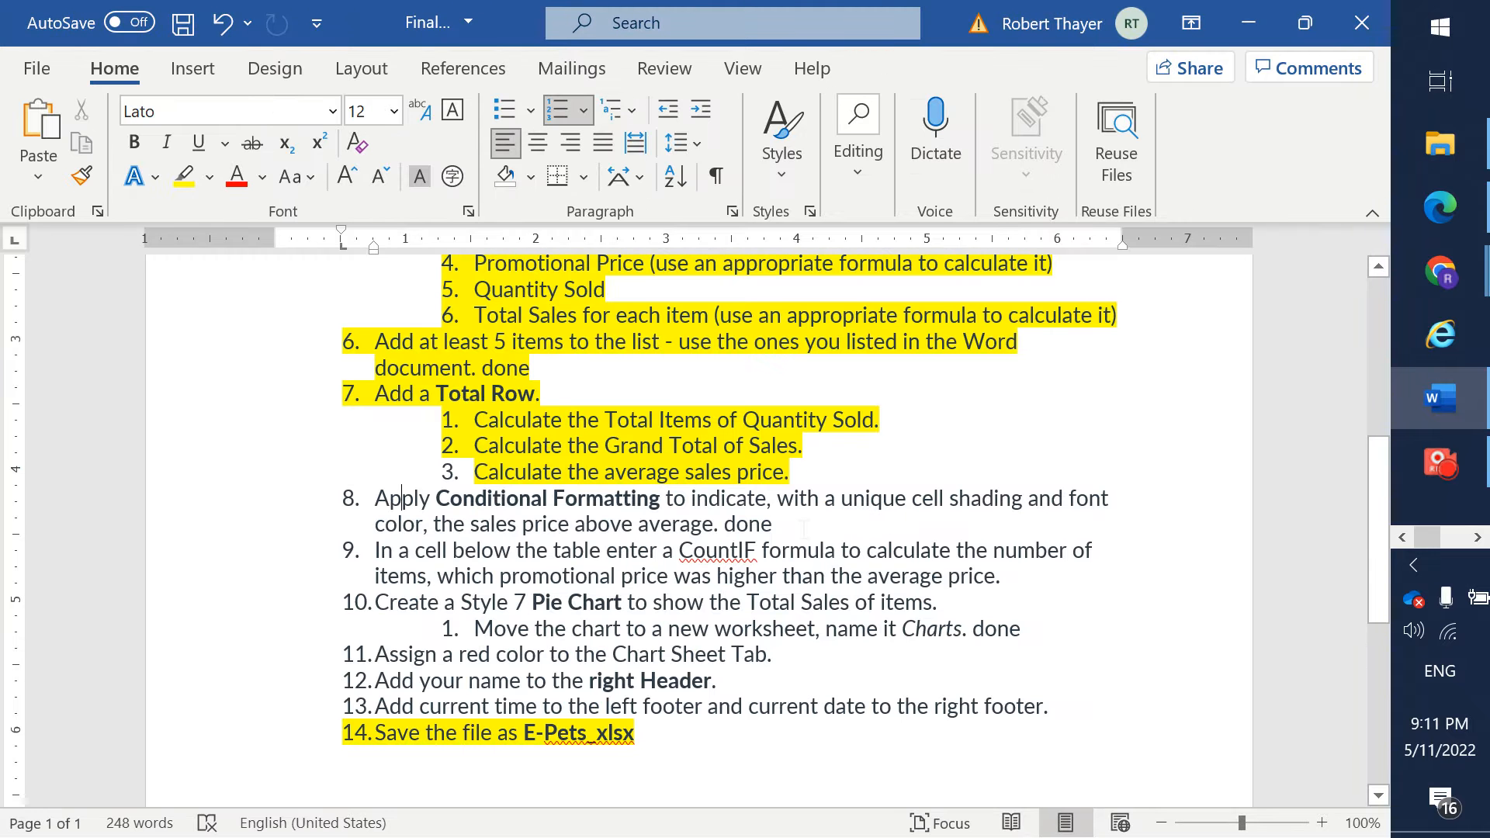
pyautogui.tripleClick(803, 528)
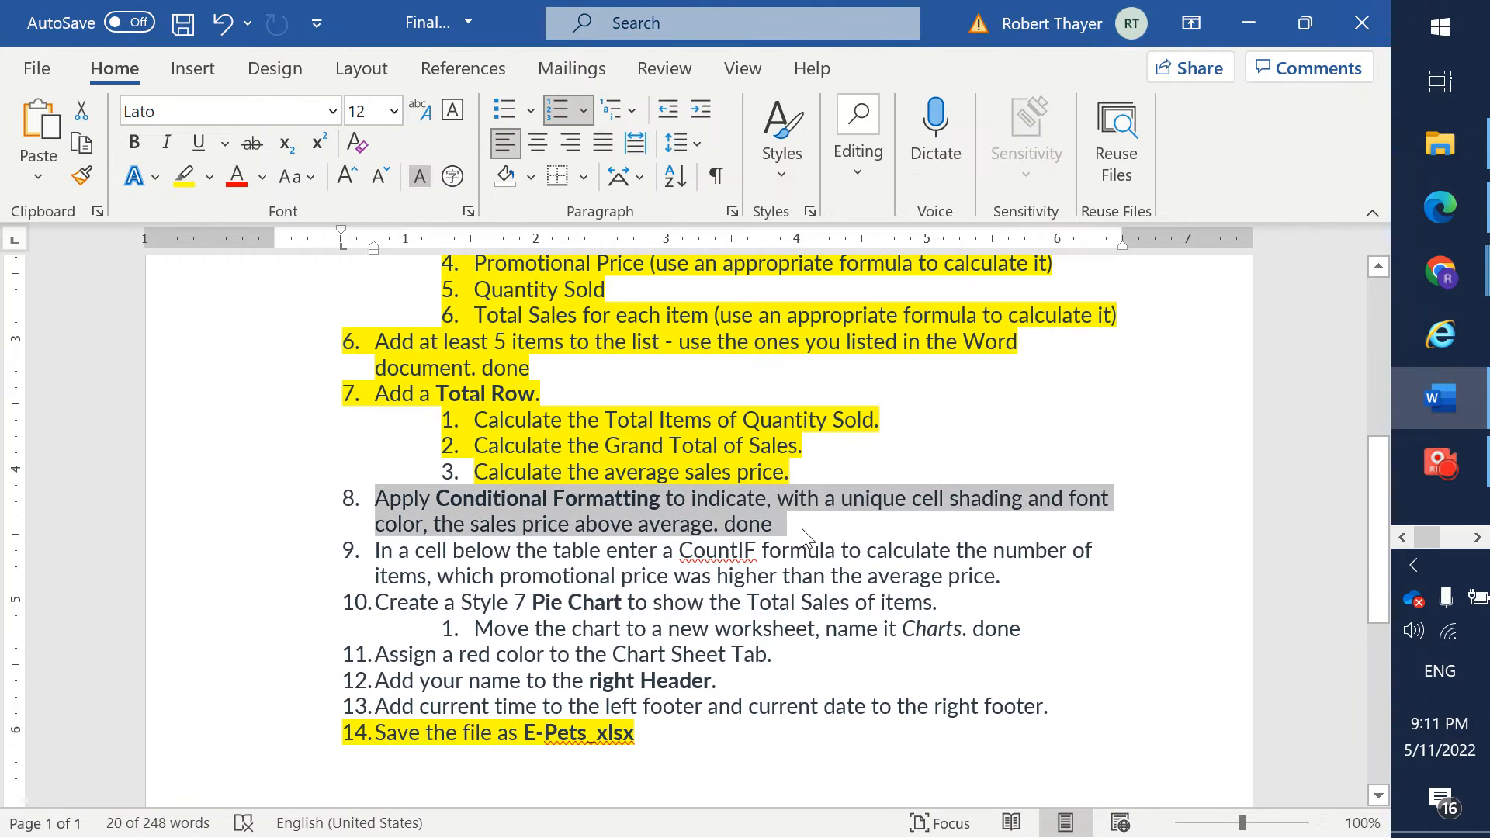
pyautogui.click(198, 176)
pyautogui.press('Left')
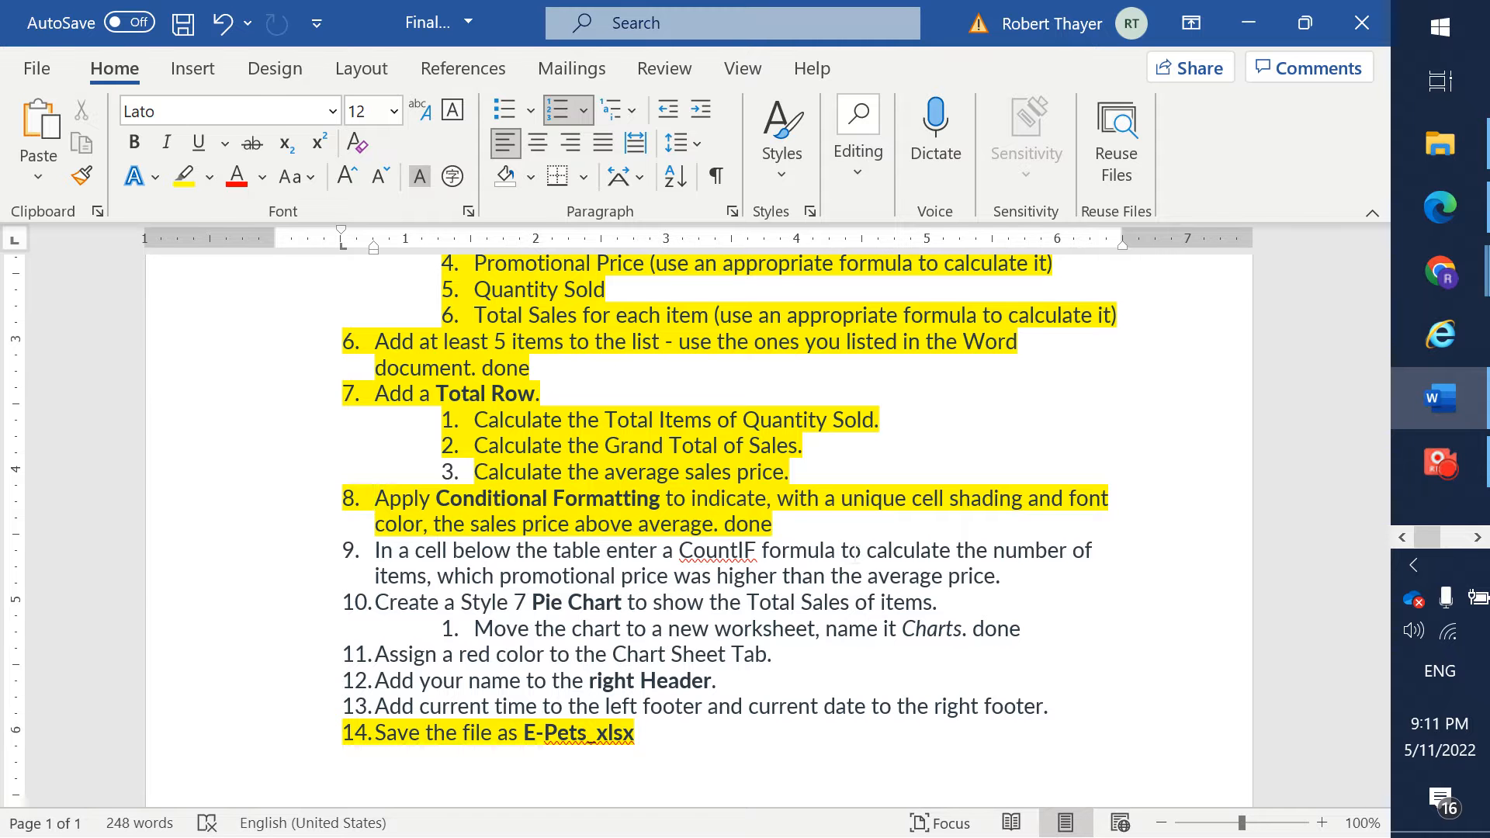
# - Check step 9 of the assignment, return to Excel and shrink the sales table so it ends at the total row, row 13
pyautogui.hotkey('alt', 'Tab')
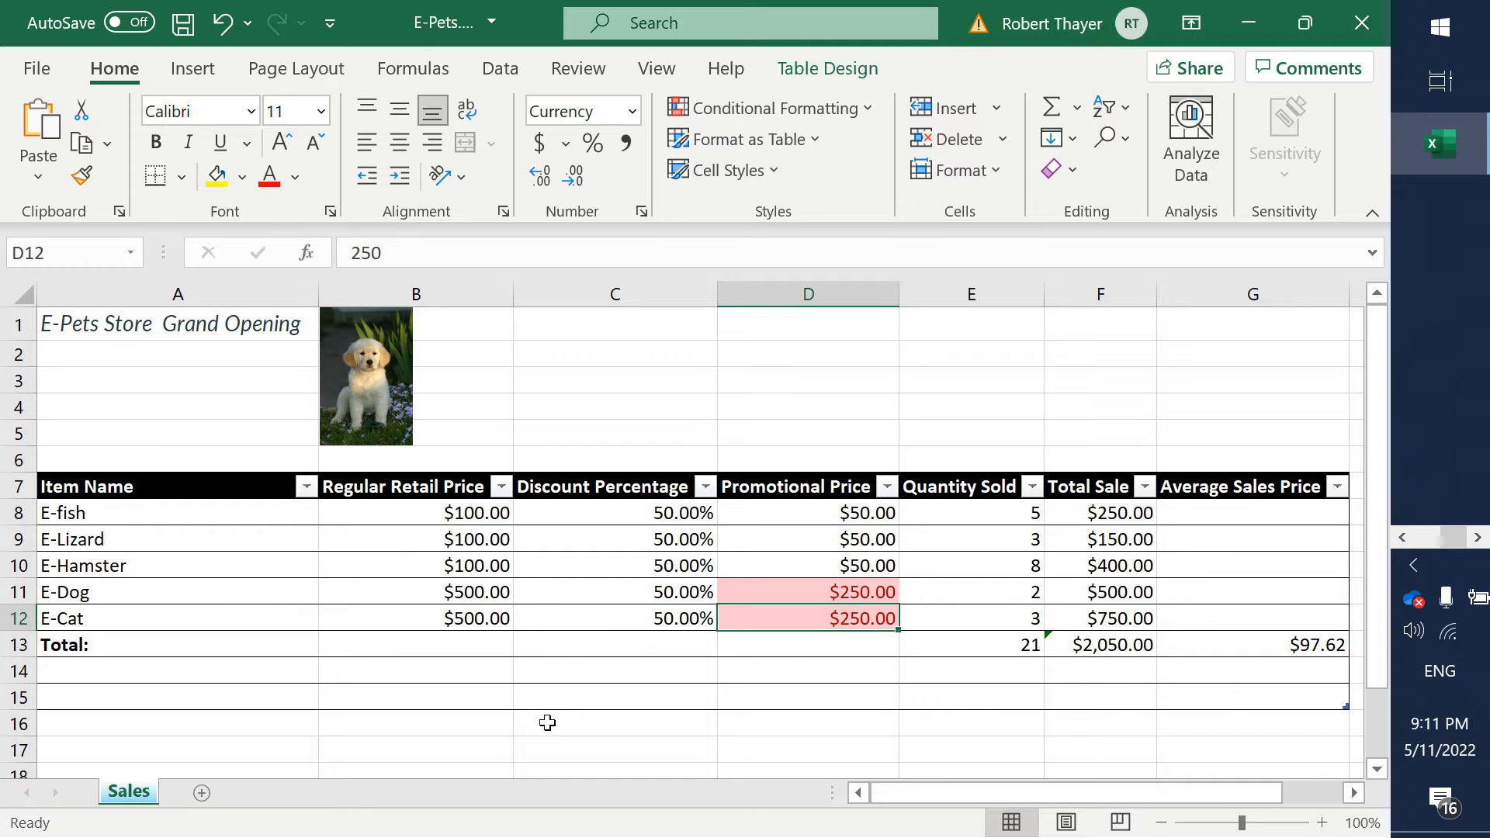
pyautogui.hotkey('alt', 'Tab')
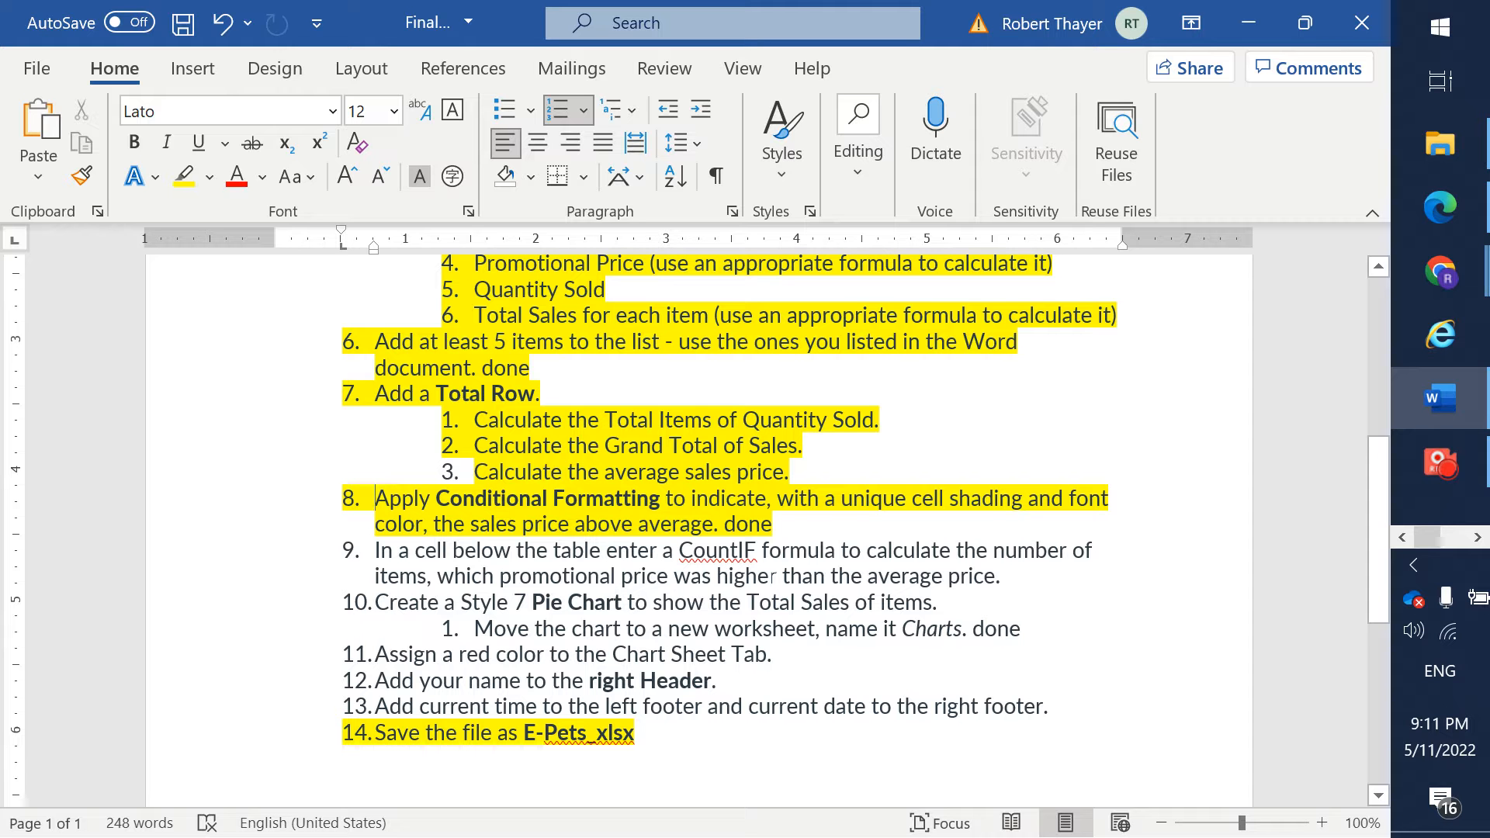
pyautogui.hotkey('alt', 'Tab')
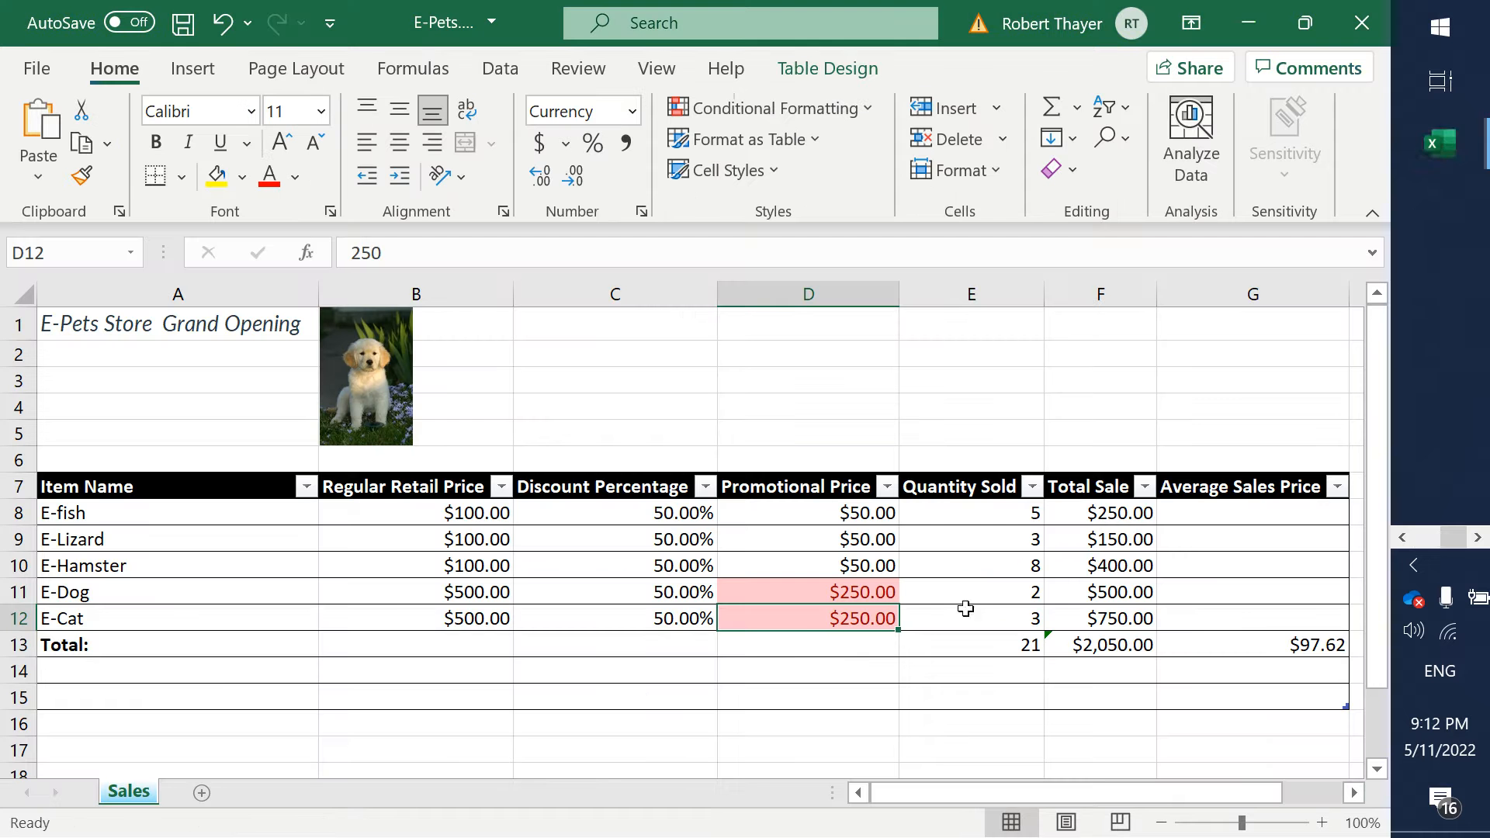
pyautogui.click(772, 726)
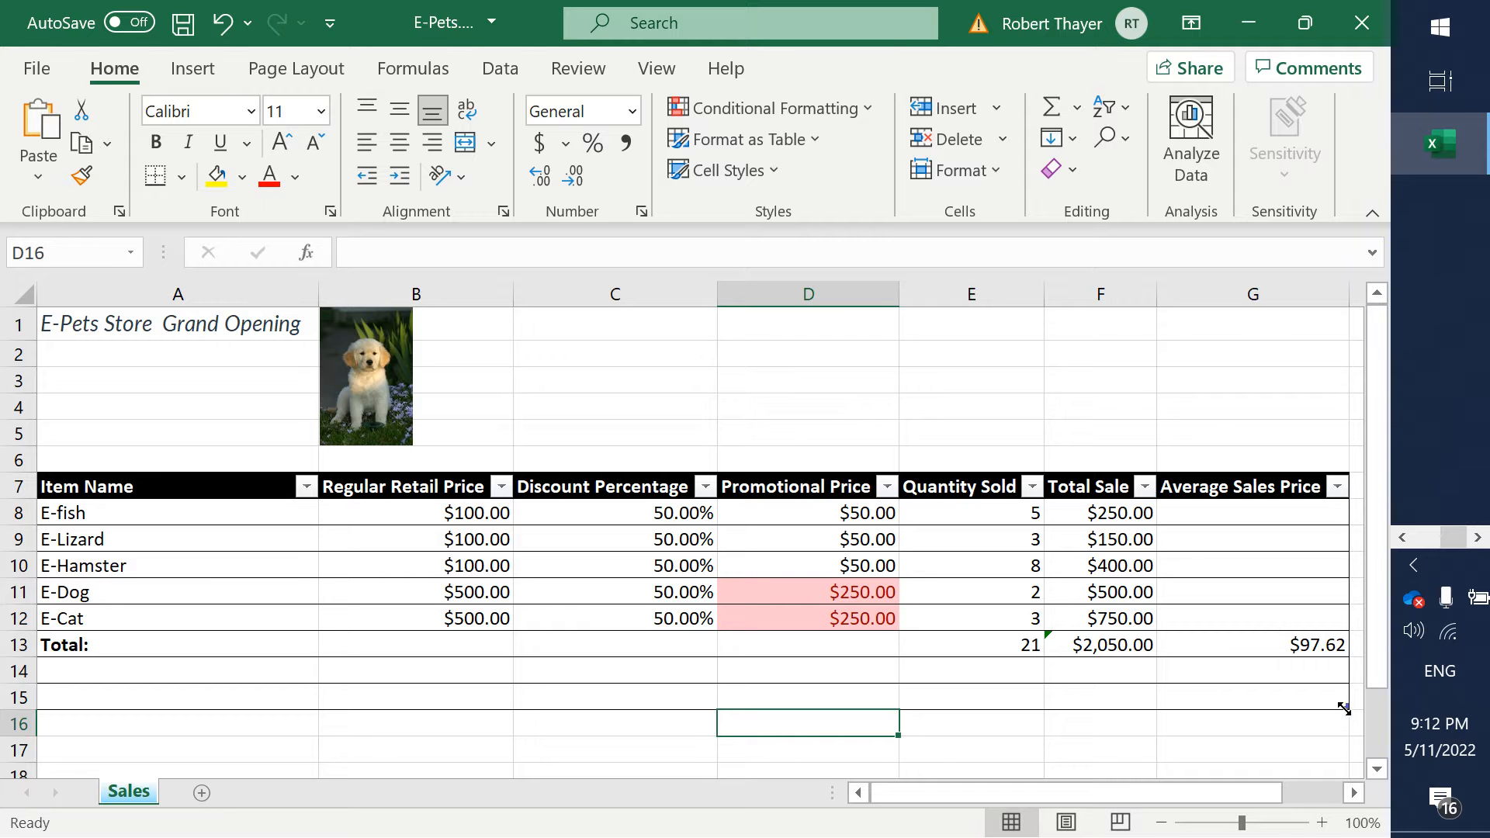
pyautogui.moveTo(1343, 708); pyautogui.dragTo(1354, 658)
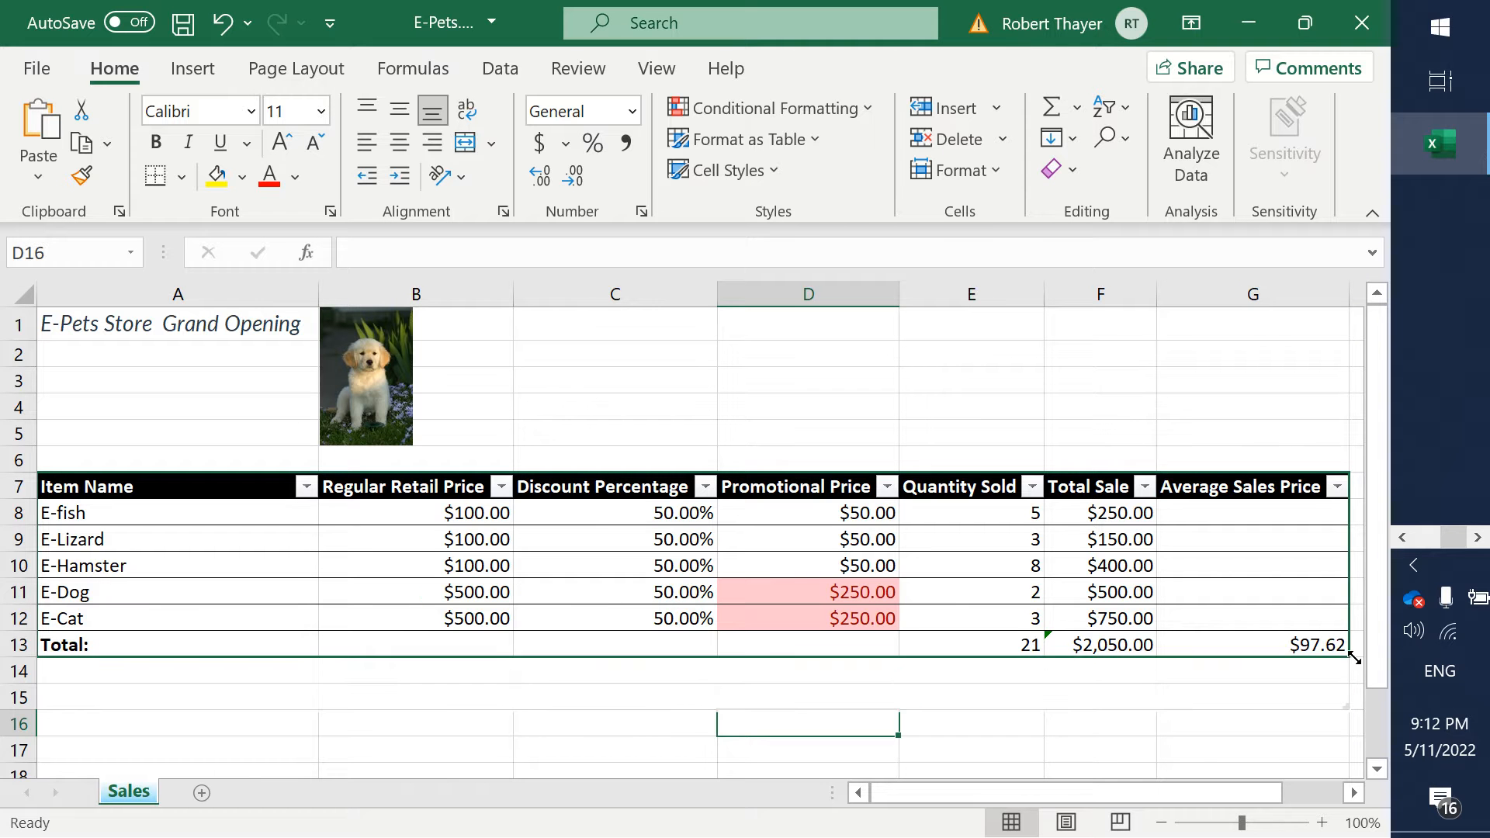
# - Insert a COUNTIF function in cell D14 with range D8:D12 and criteria >97.62
pyautogui.click(827, 667)
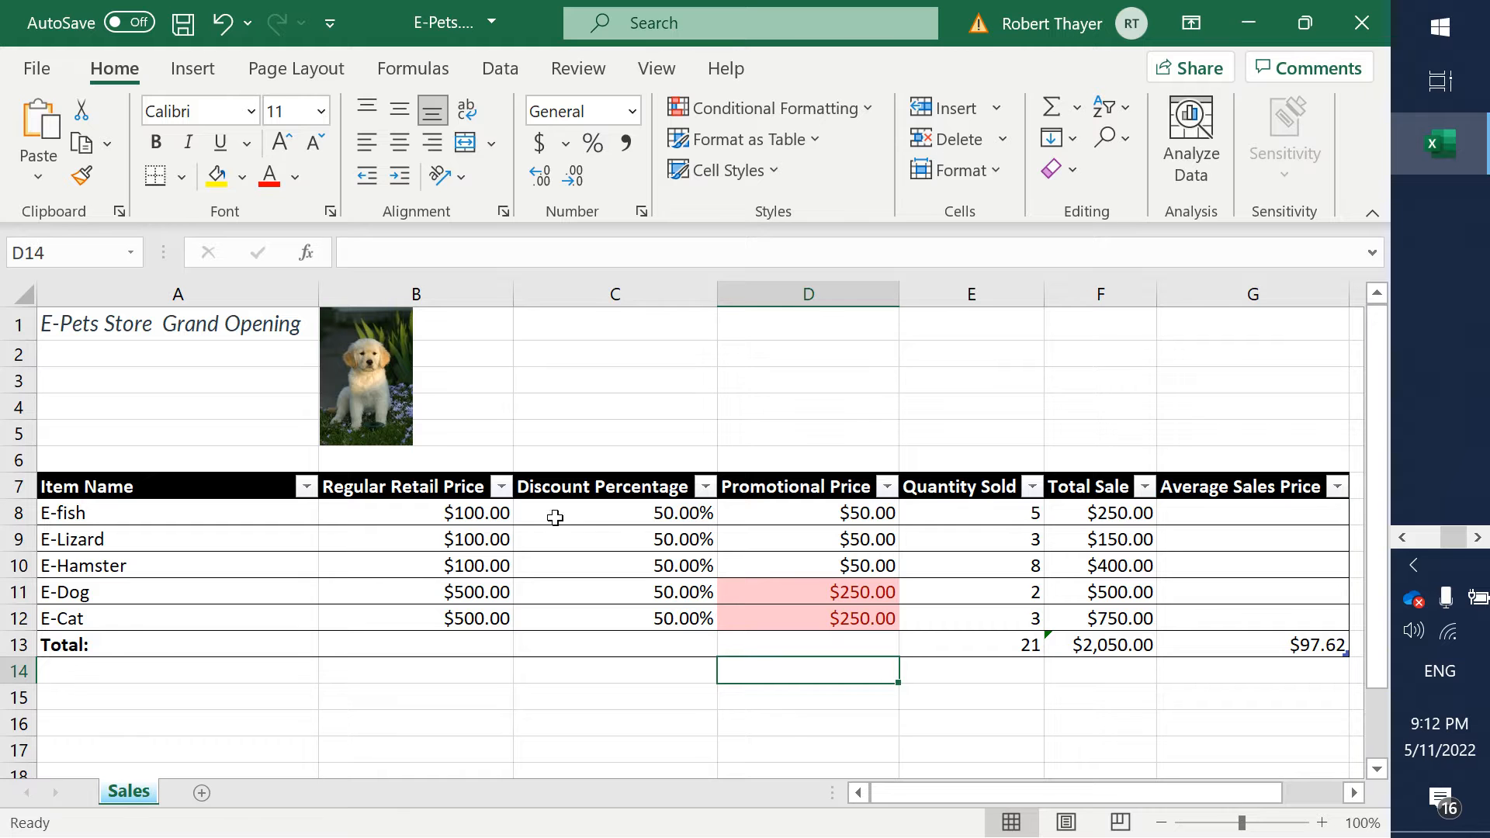
pyautogui.click(427, 69)
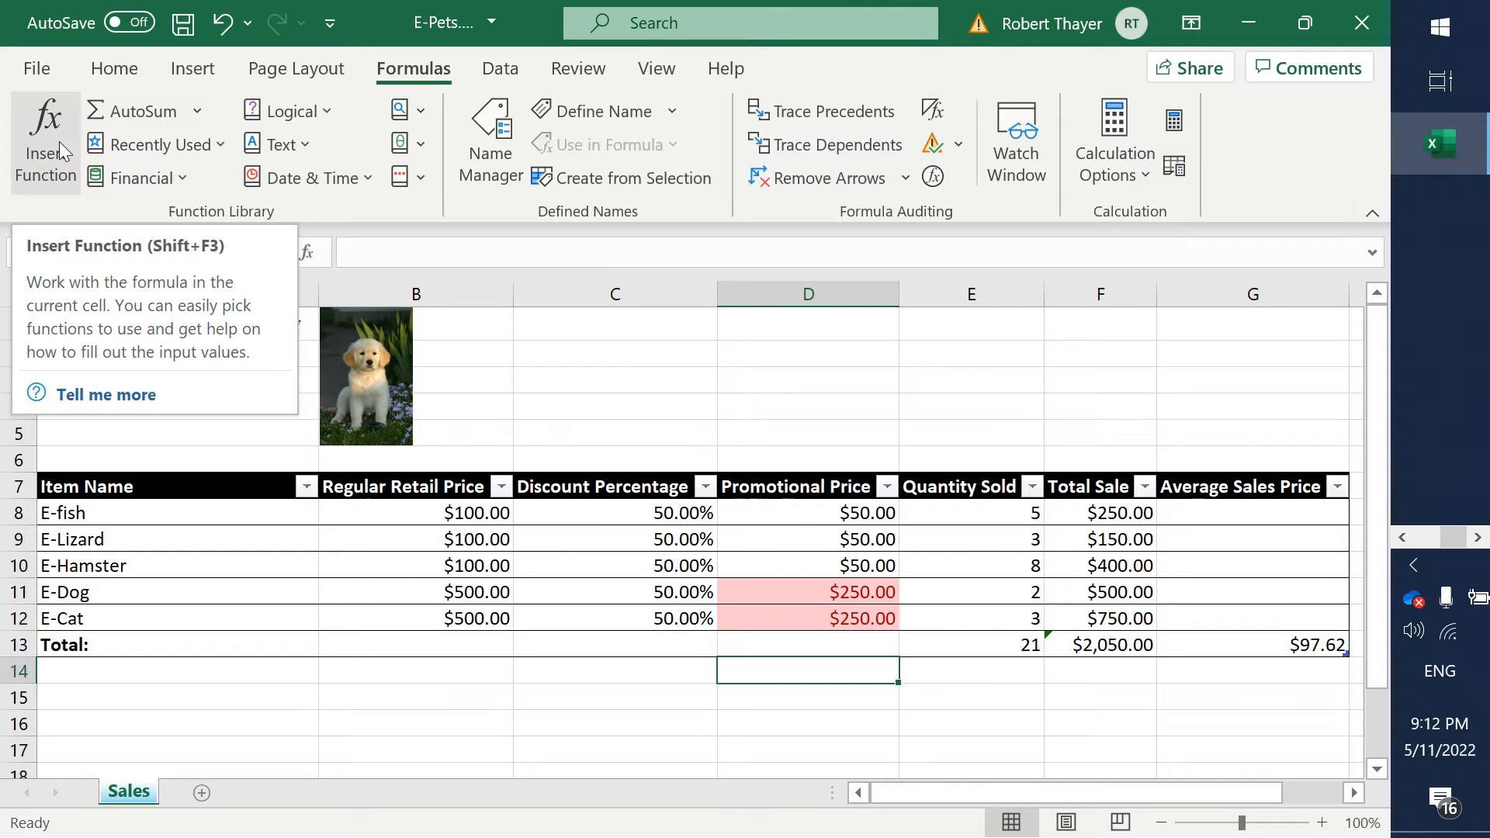
pyautogui.click(34, 159)
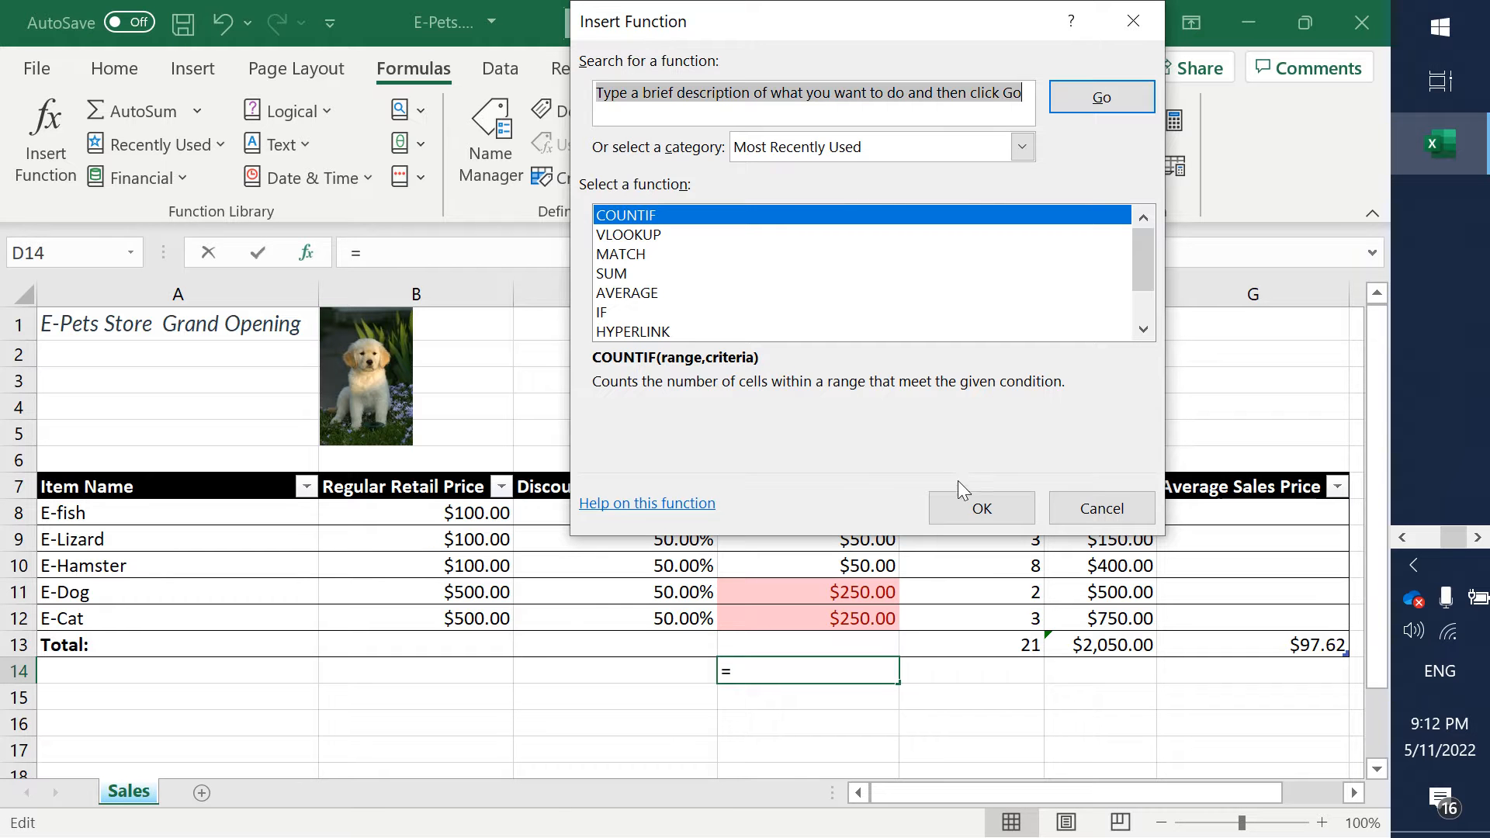
pyautogui.click(972, 501)
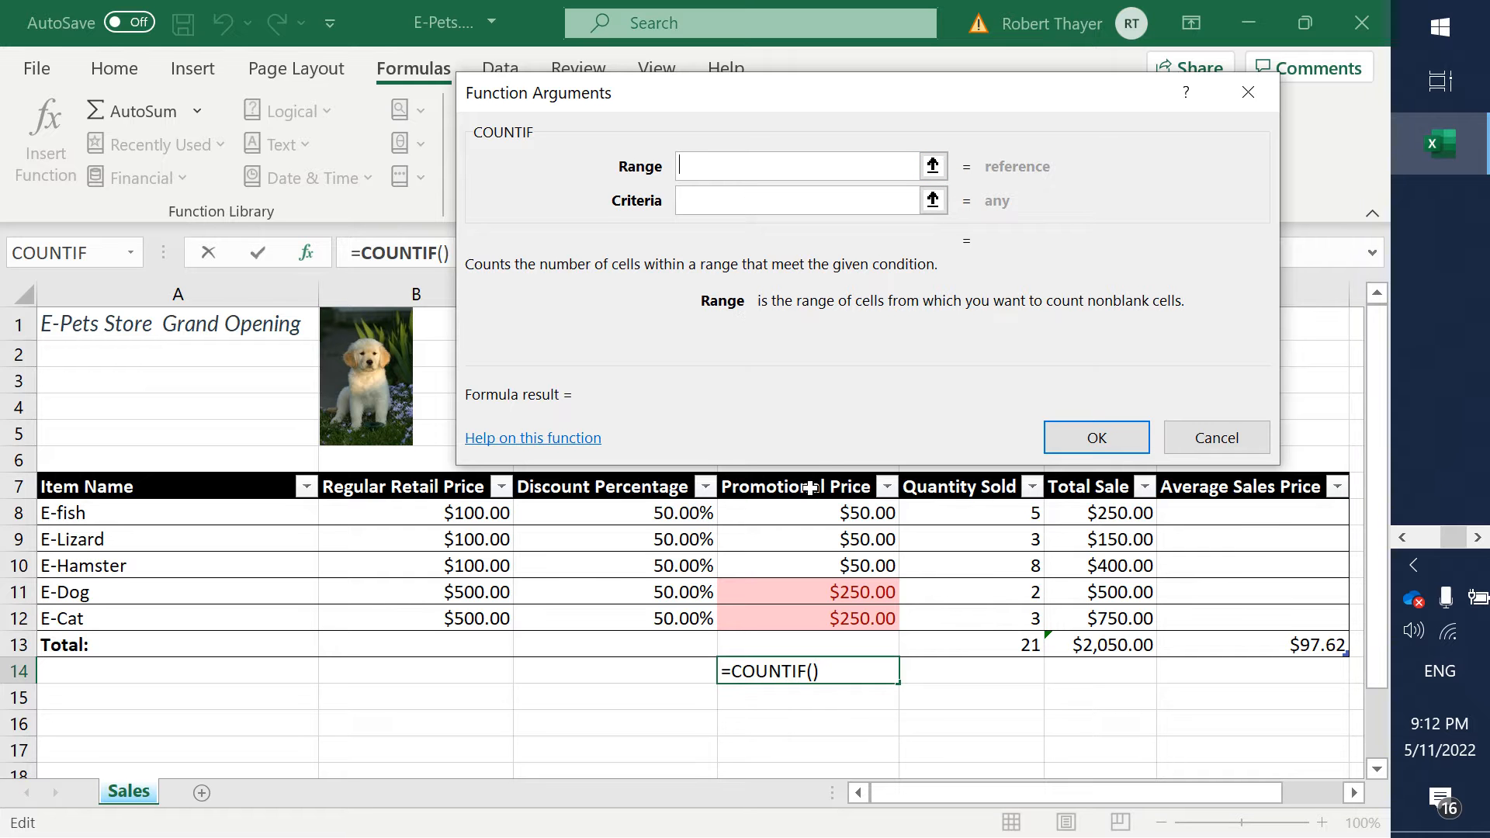
pyautogui.moveTo(803, 508); pyautogui.dragTo(797, 619)
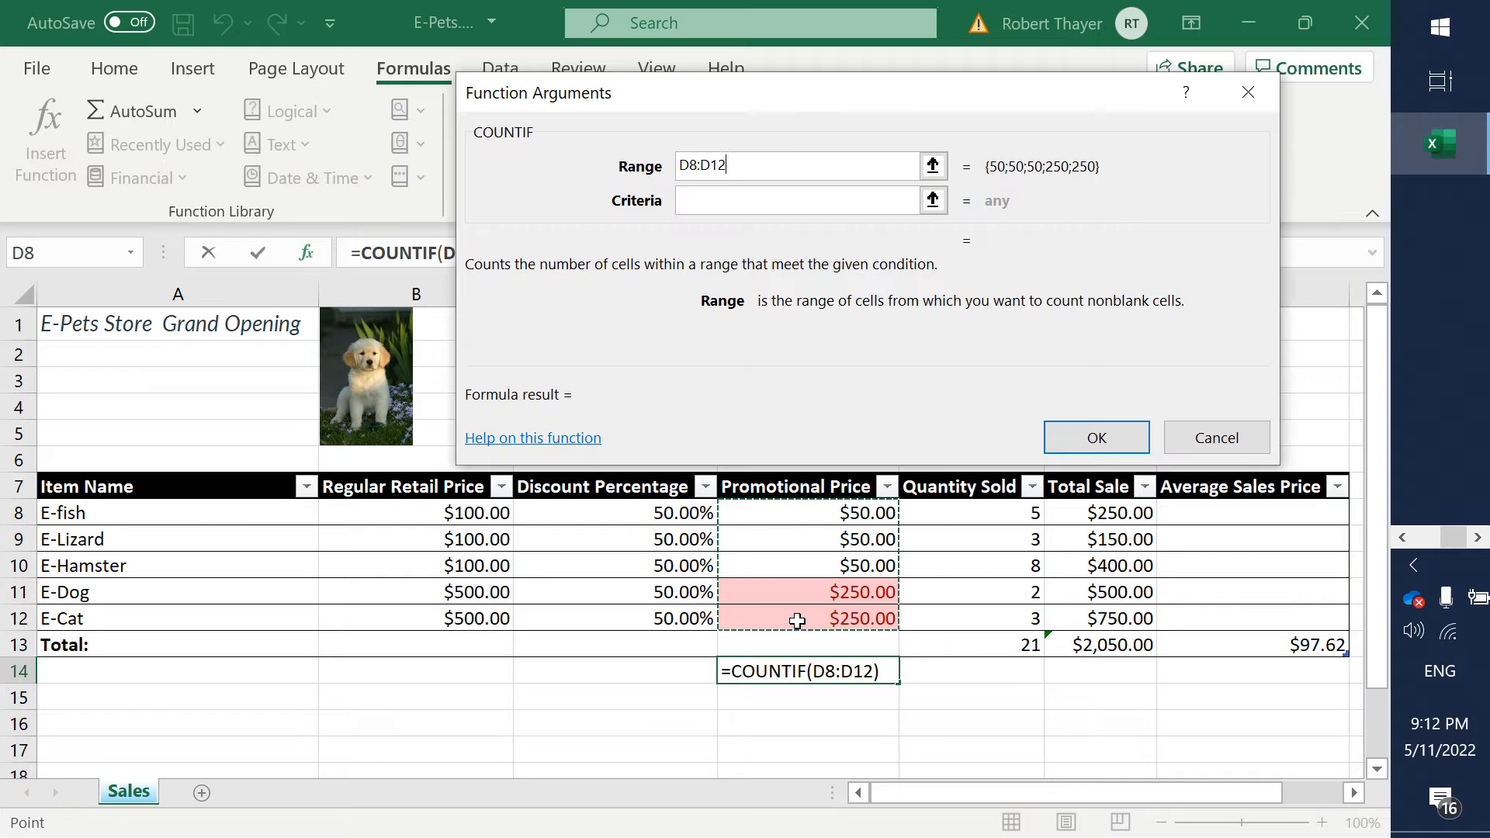
pyautogui.click(758, 205)
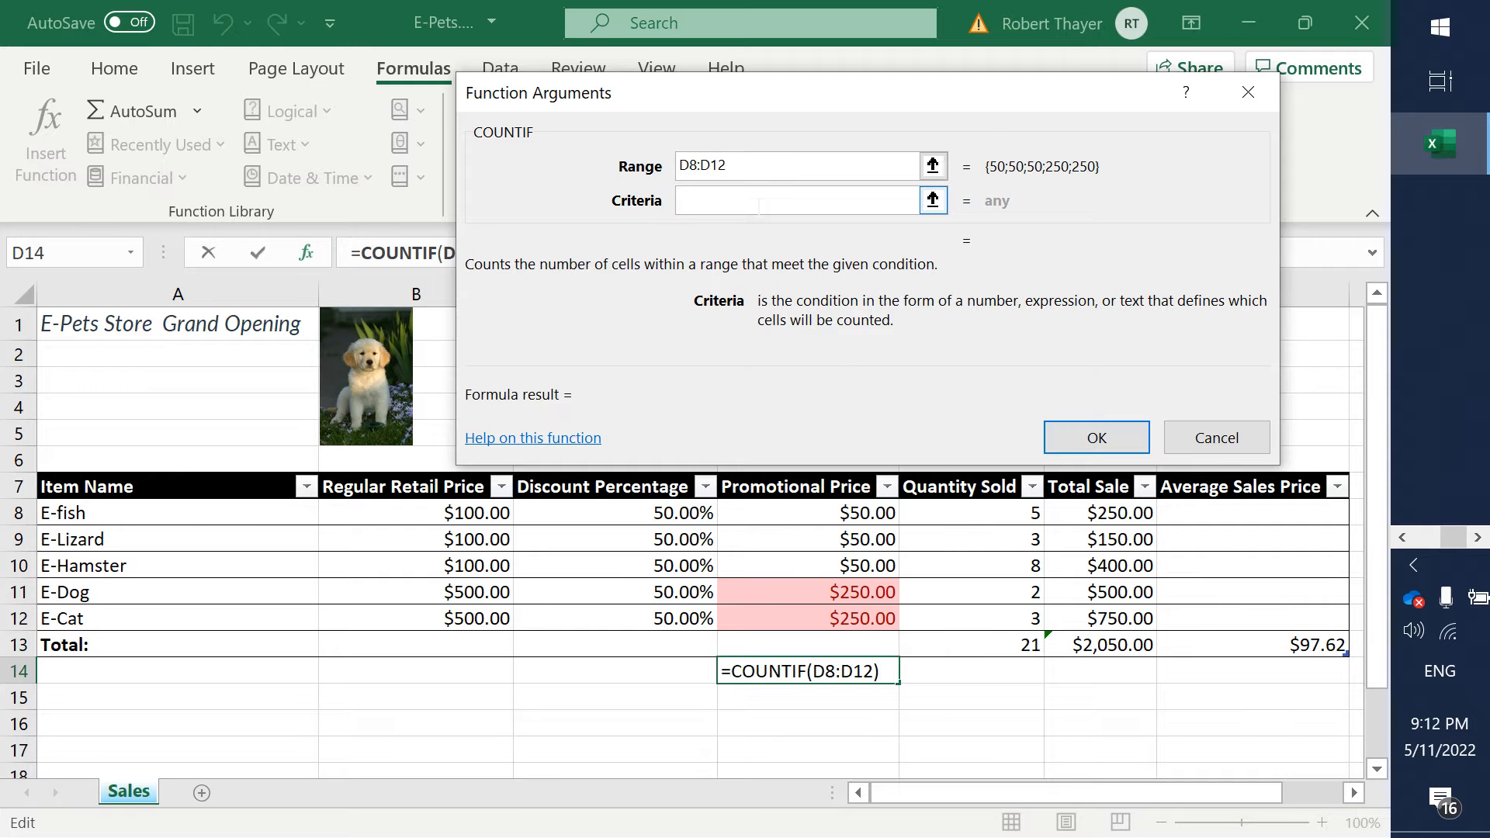
pyautogui.write('>97')
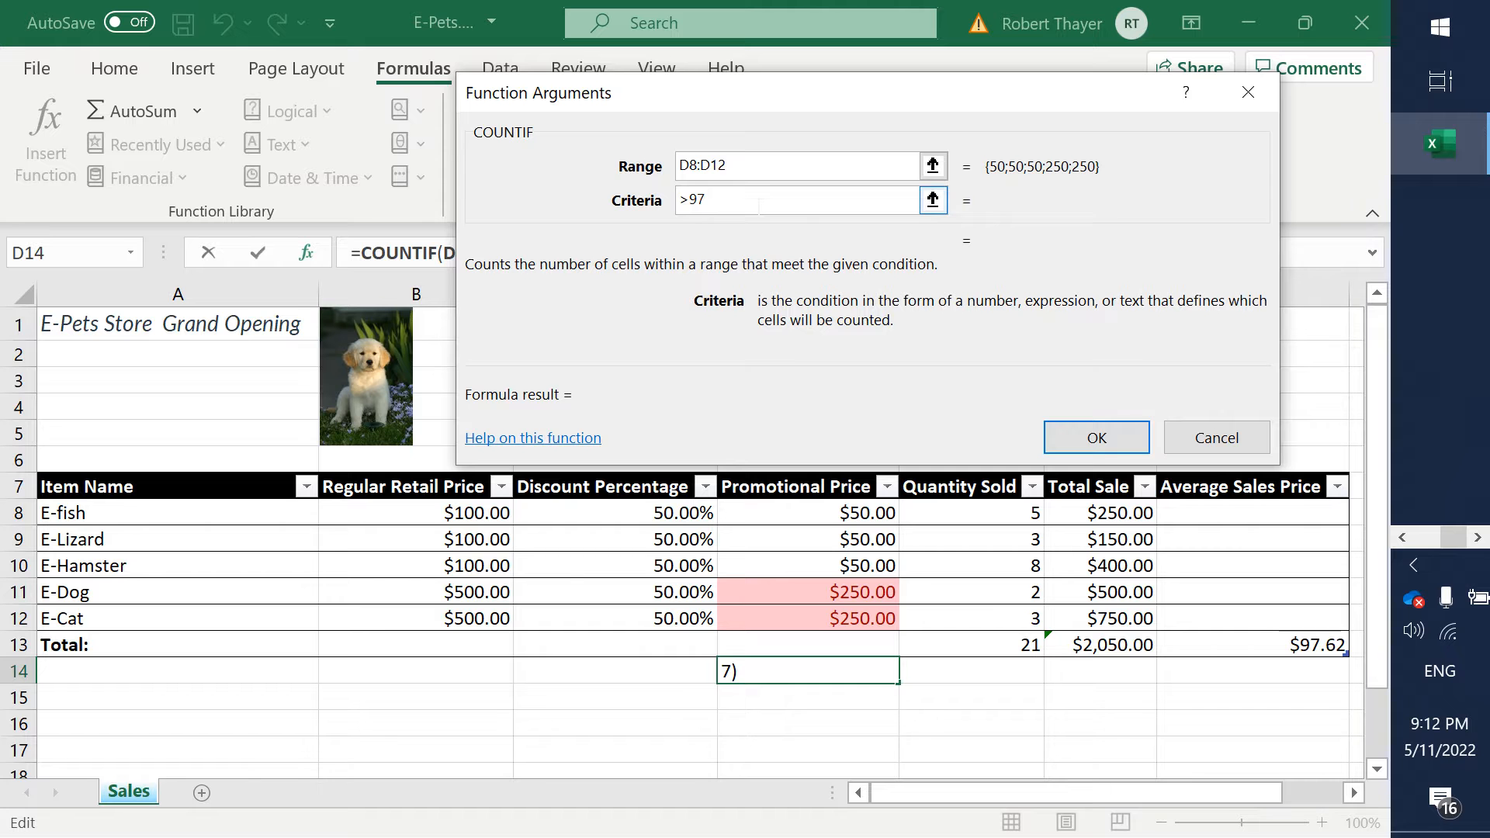
pyautogui.write('.62')
pyautogui.press('Return')
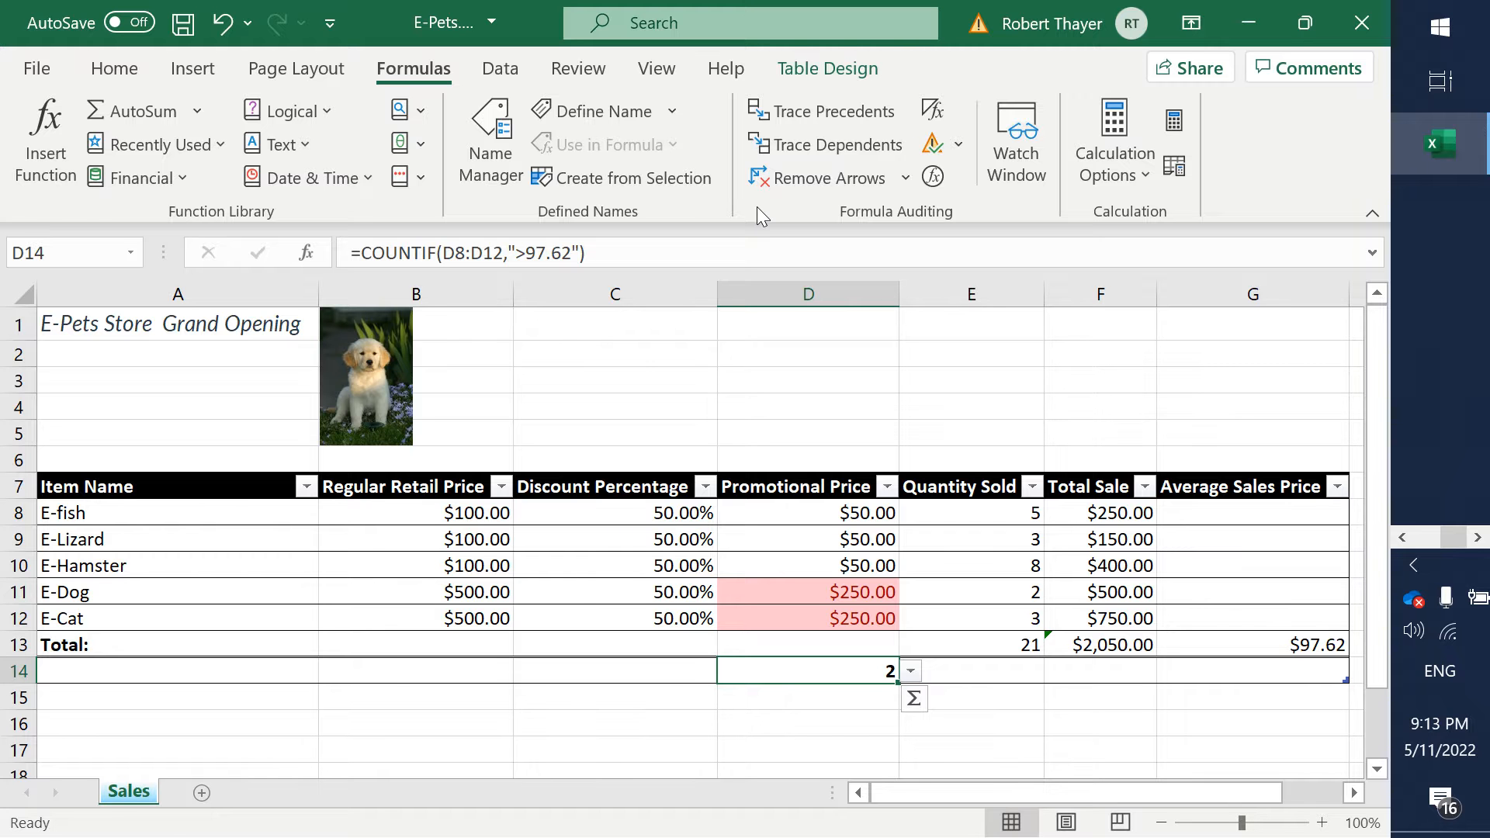
# - Switch to the Word assignment and highlight step 9, the CountIF formula, in yellow as finished
pyautogui.hotkey('alt', 'Tab')
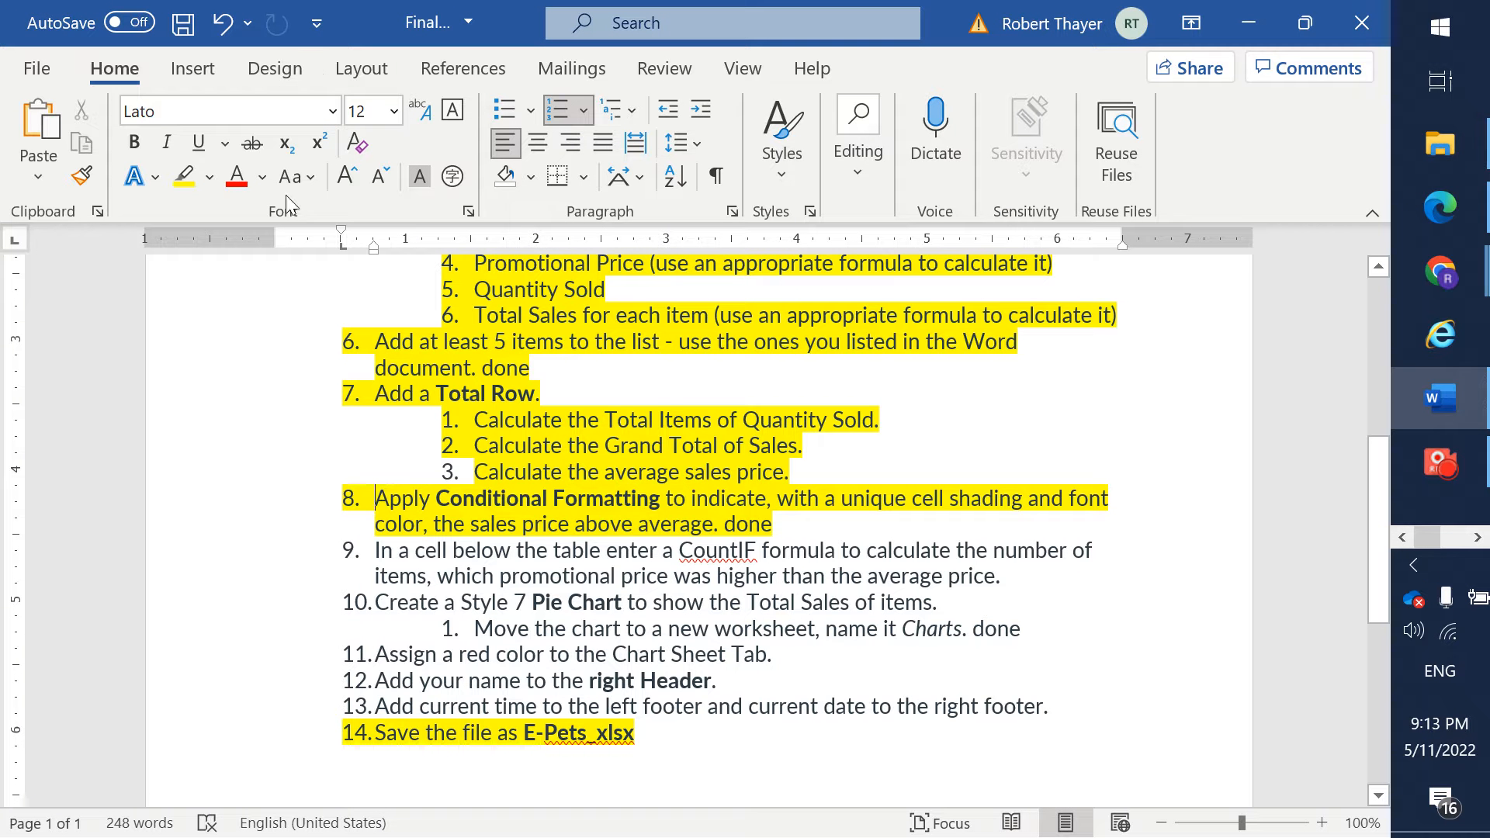
pyautogui.moveTo(1008, 575); pyautogui.dragTo(368, 552)
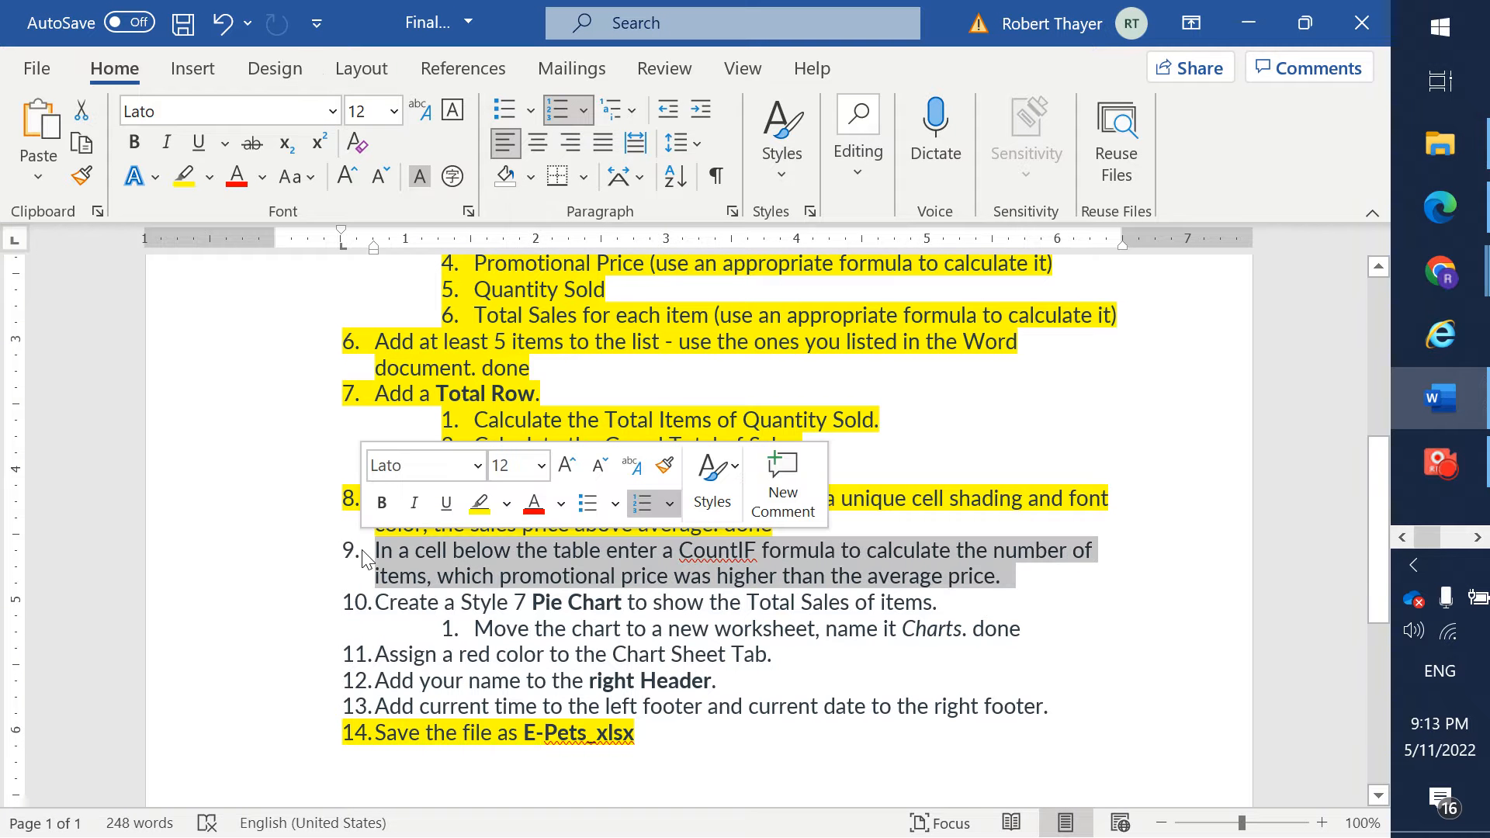
pyautogui.click(480, 505)
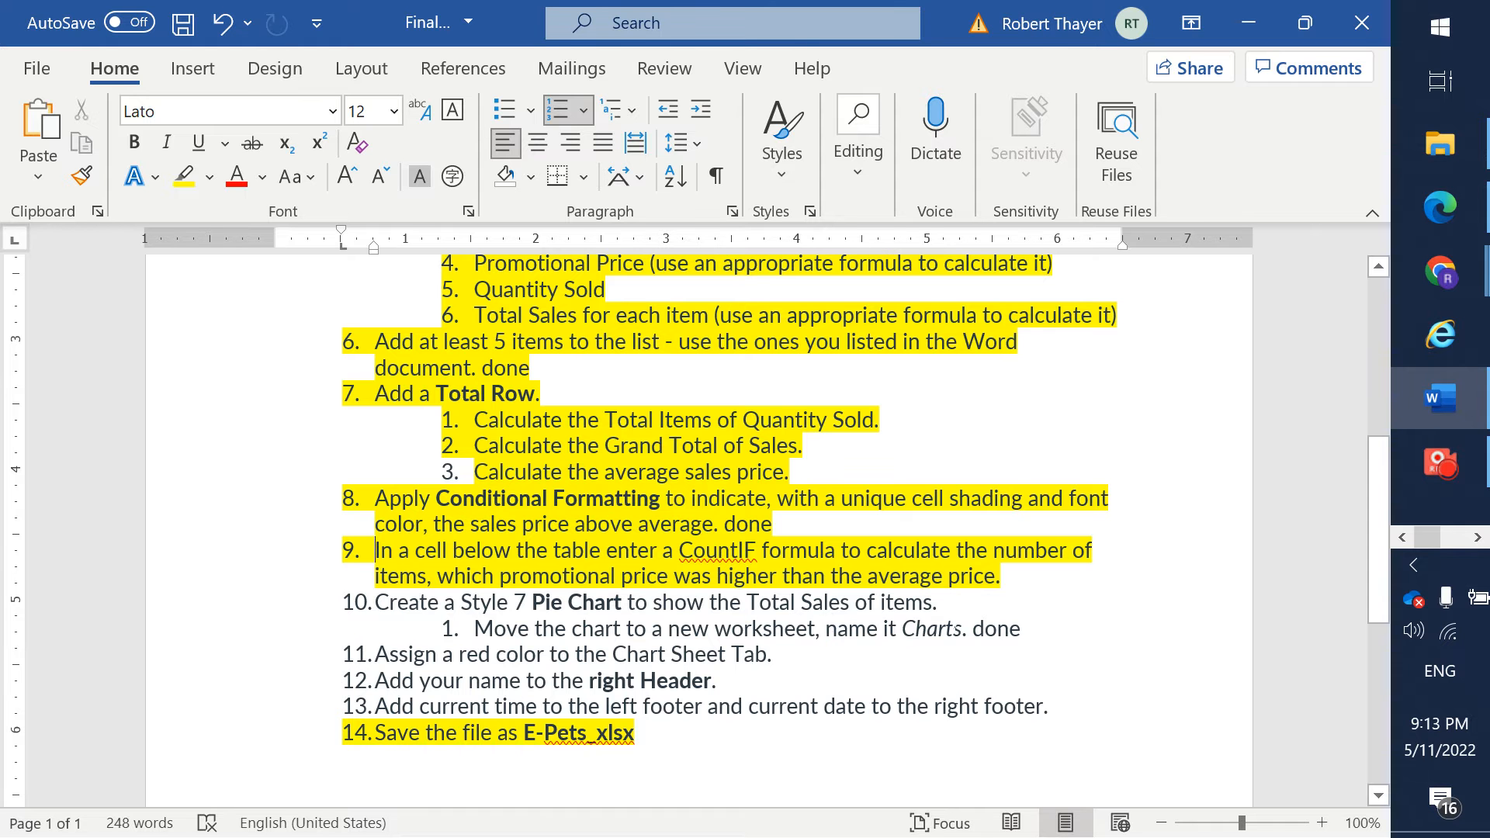
# - Switch to Excel, insert a 2-D pie chart from Total Sale cells F8 to F13, and apply chart Style 7
pyautogui.hotkey('alt', 'Tab')
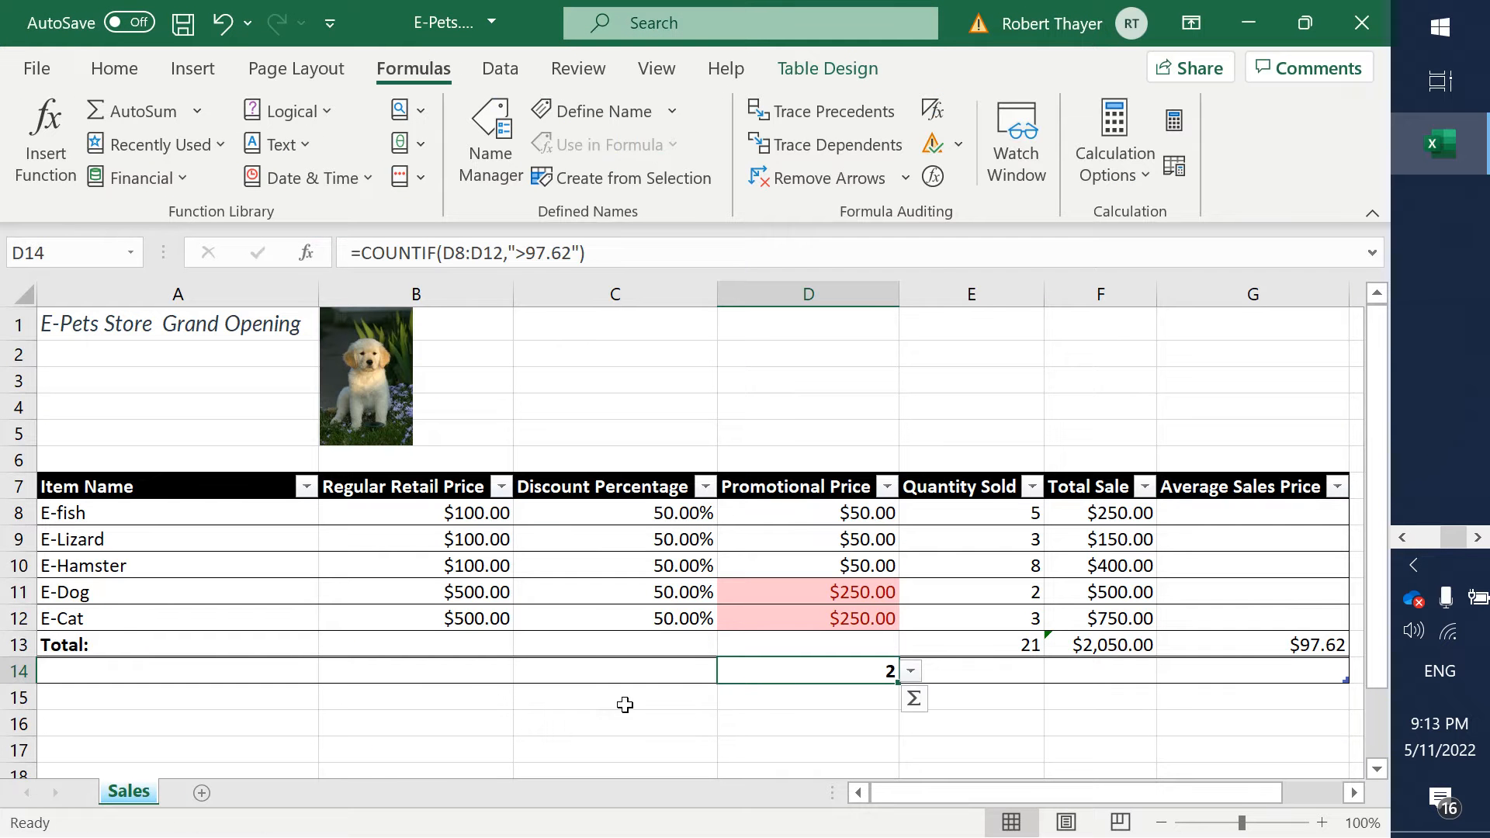
pyautogui.moveTo(1092, 521); pyautogui.dragTo(1091, 644)
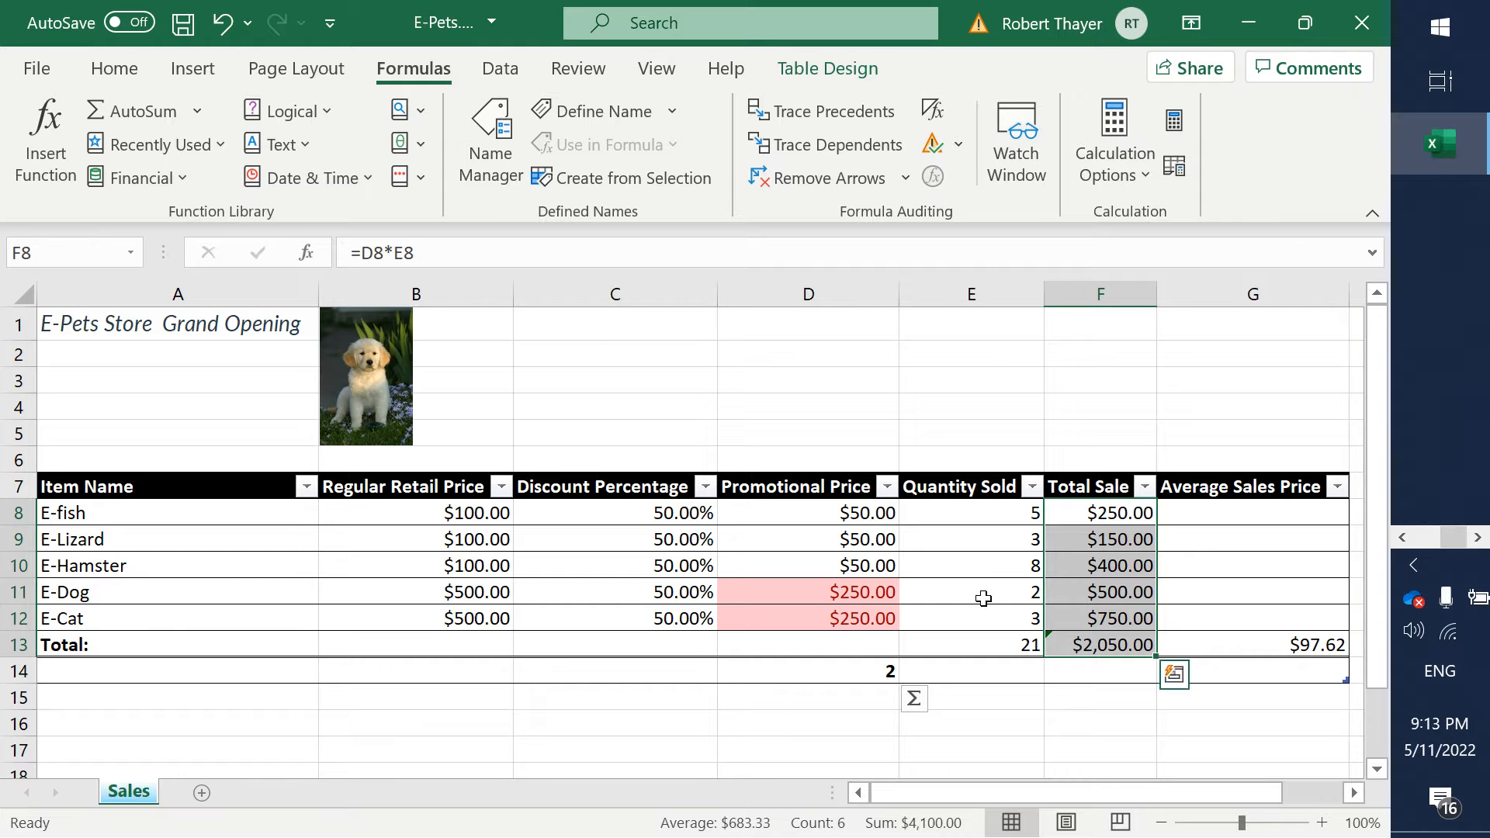
pyautogui.click(194, 76)
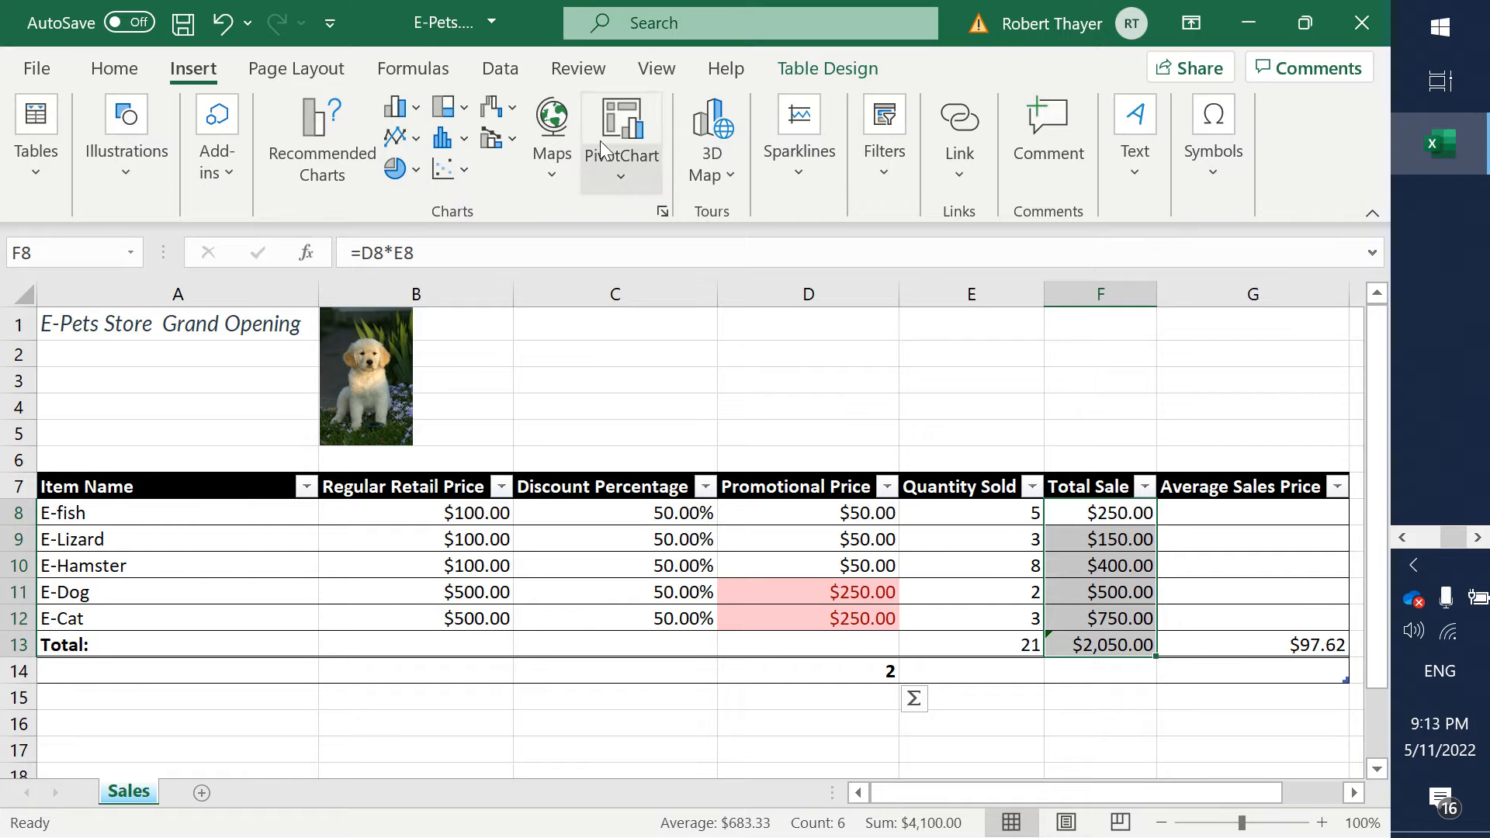
pyautogui.click(401, 169)
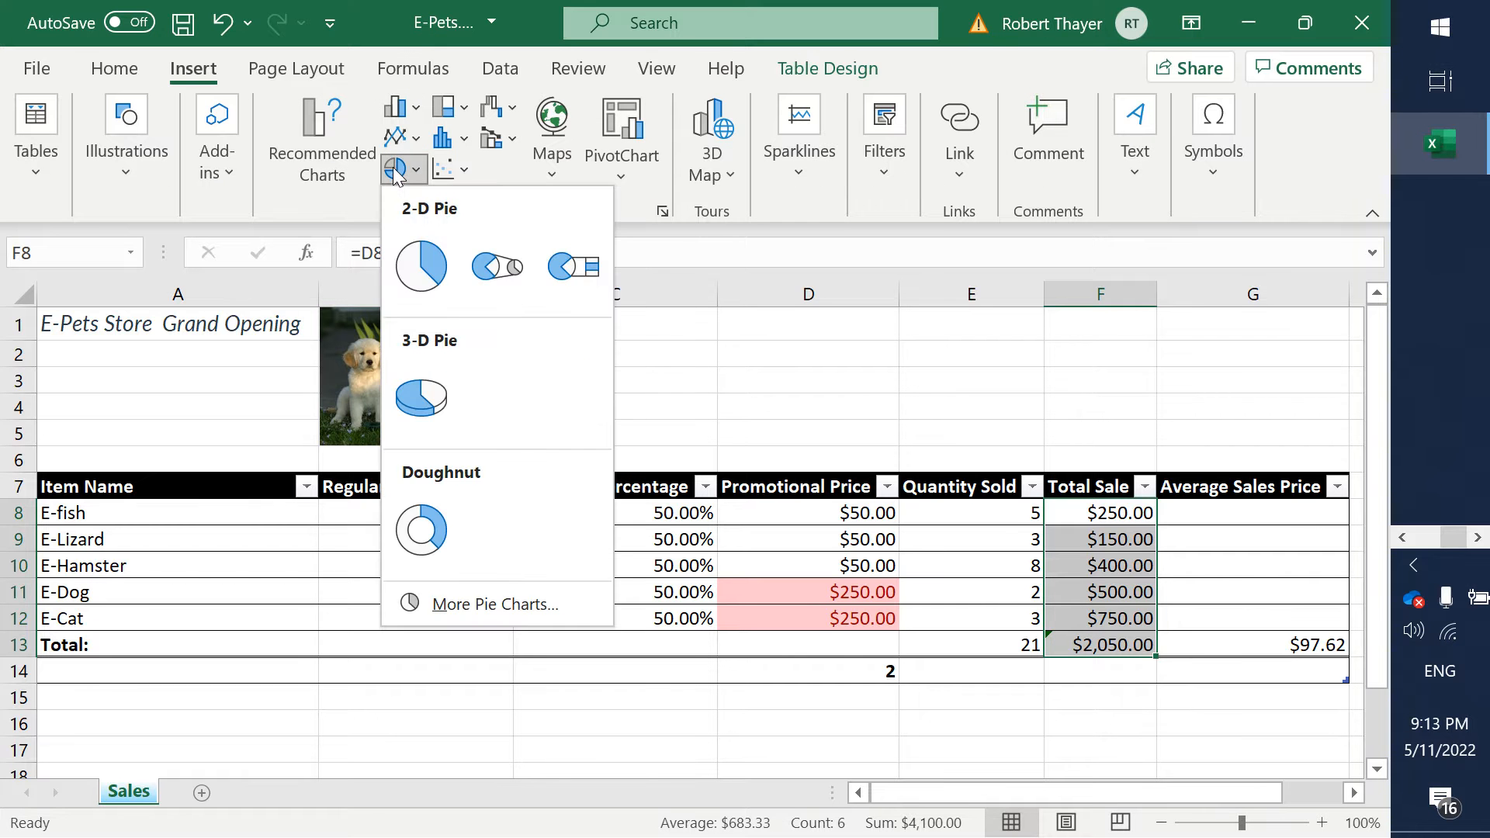
pyautogui.click(411, 276)
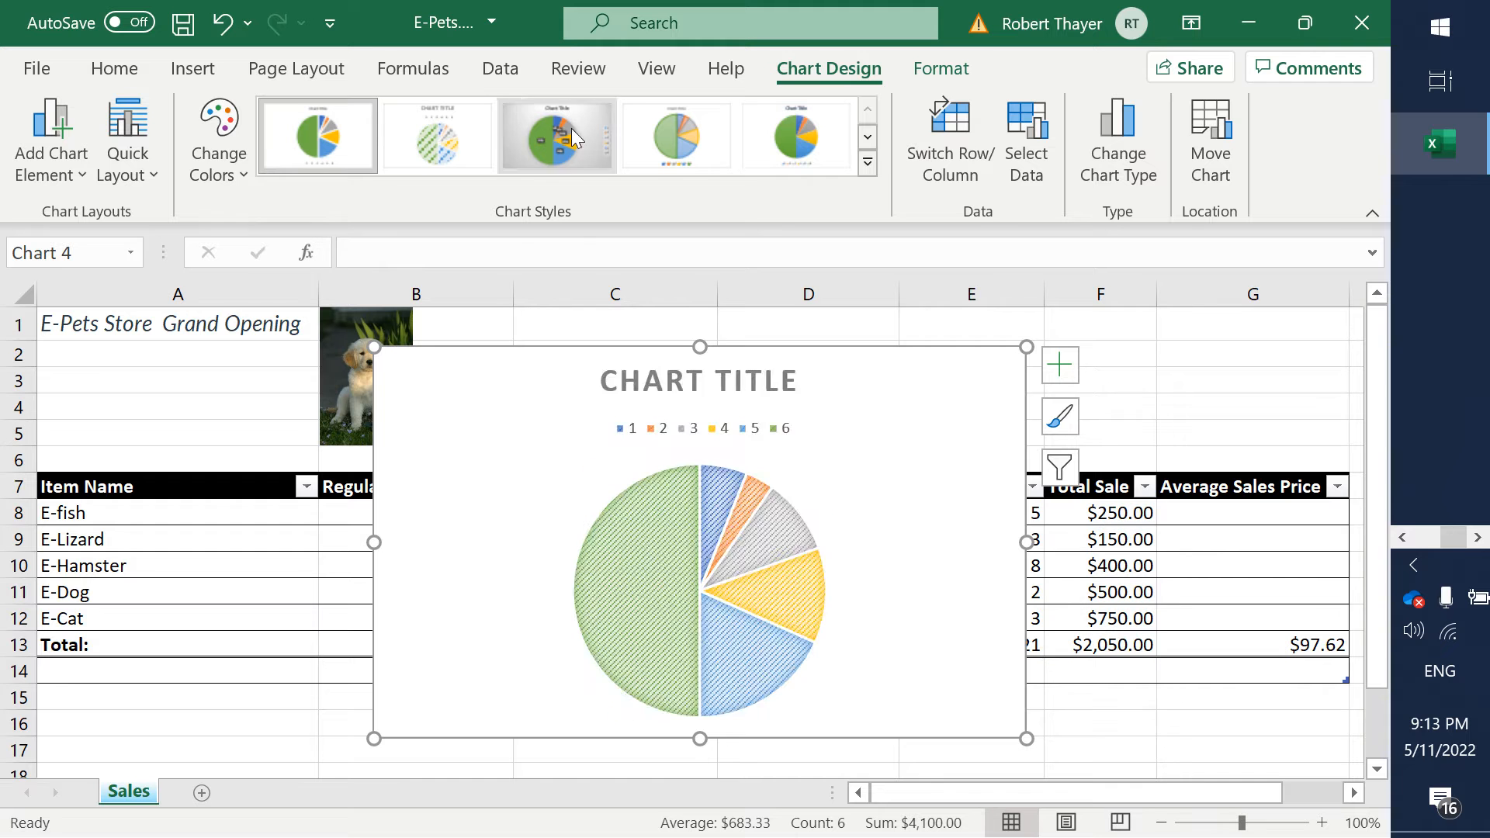
pyautogui.click(870, 137)
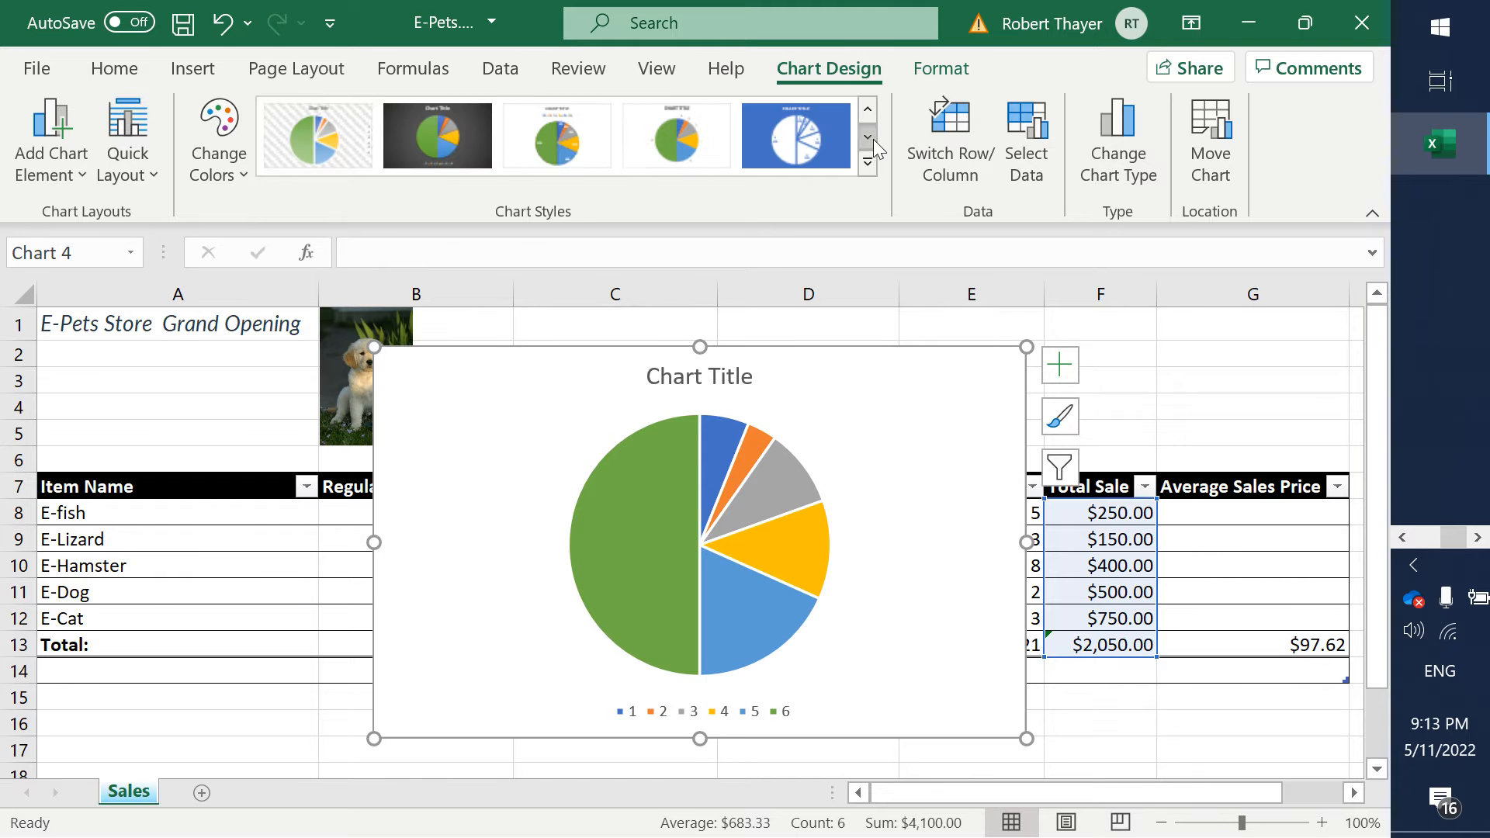
pyautogui.click(464, 139)
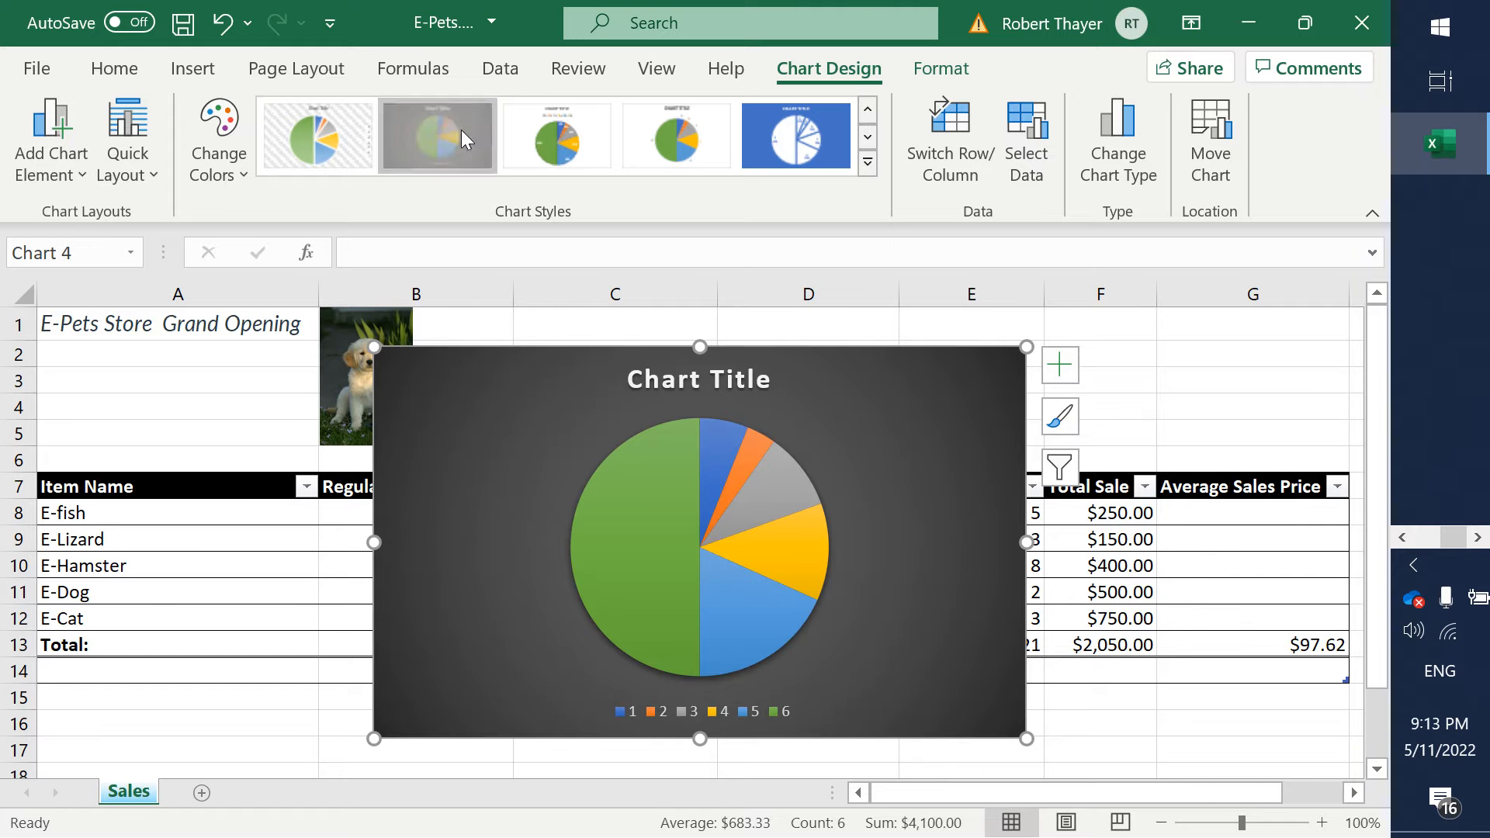
# - Copy the pie chart from the Sales sheet onto a new worksheet and place it at the sheet's upper-left corner, at cell A1
pyautogui.rightClick(936, 526)
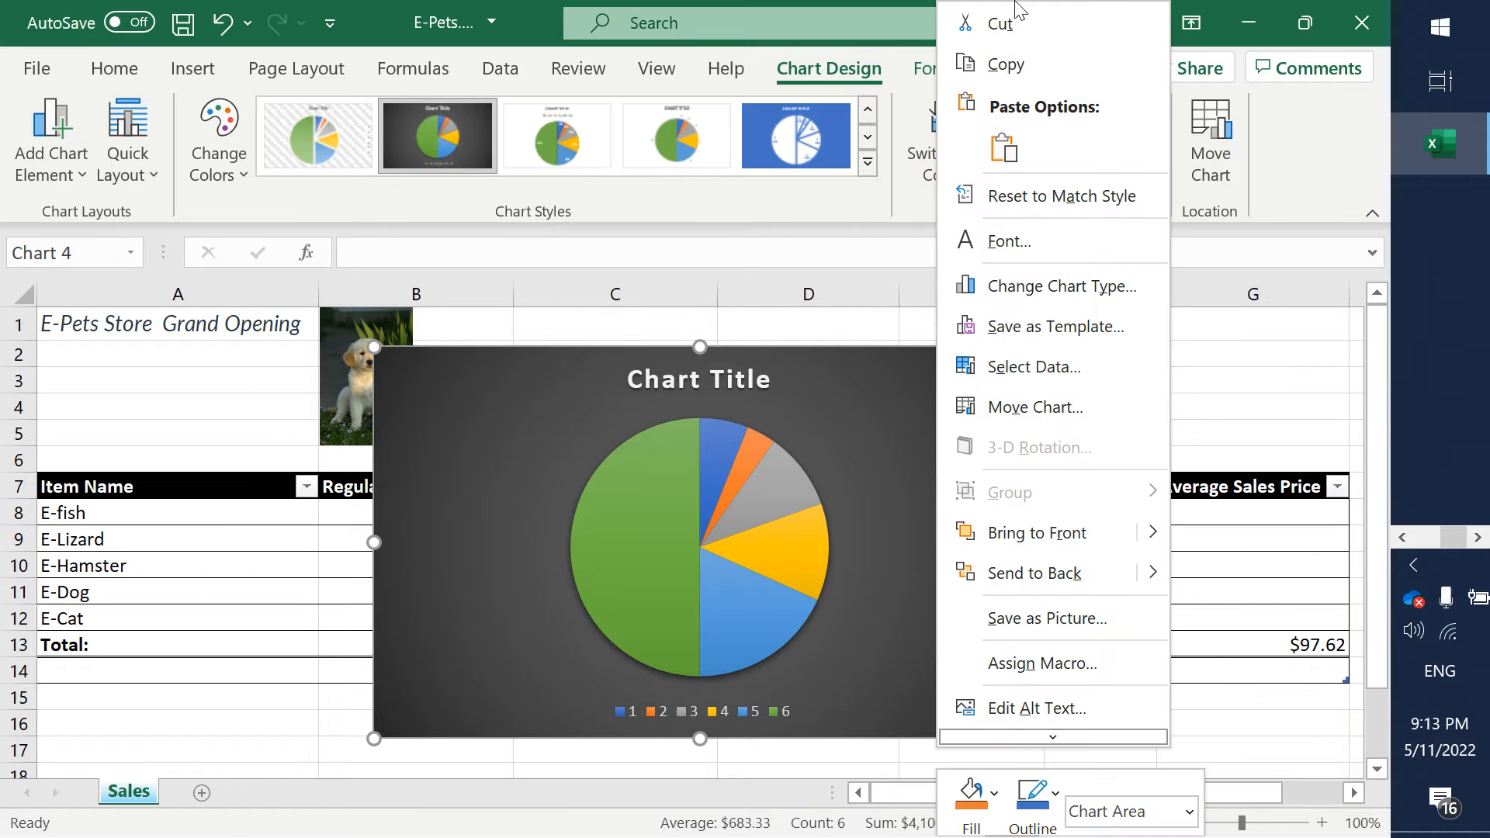
pyautogui.click(1006, 63)
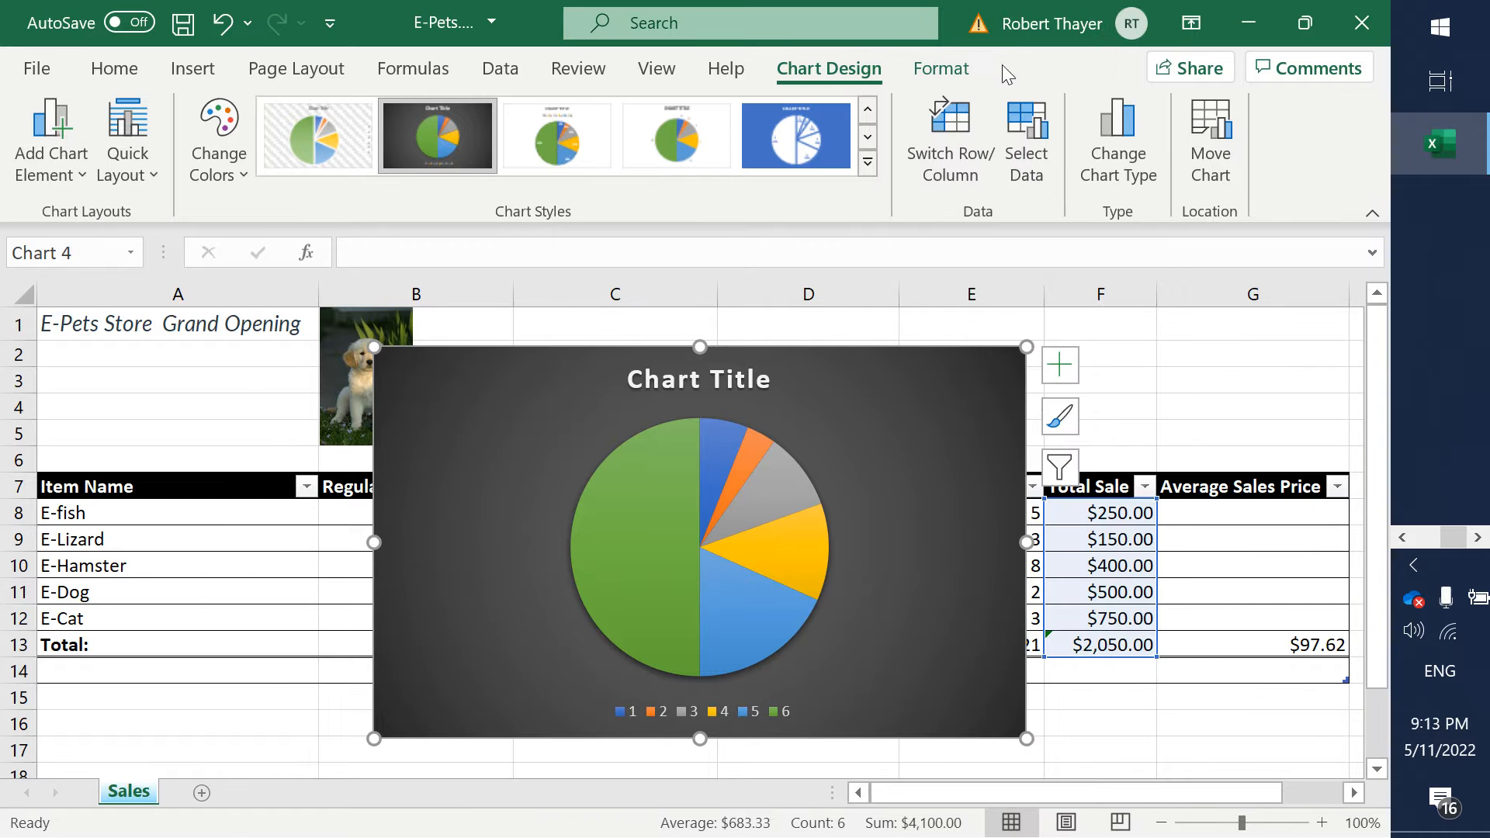
pyautogui.click(216, 746)
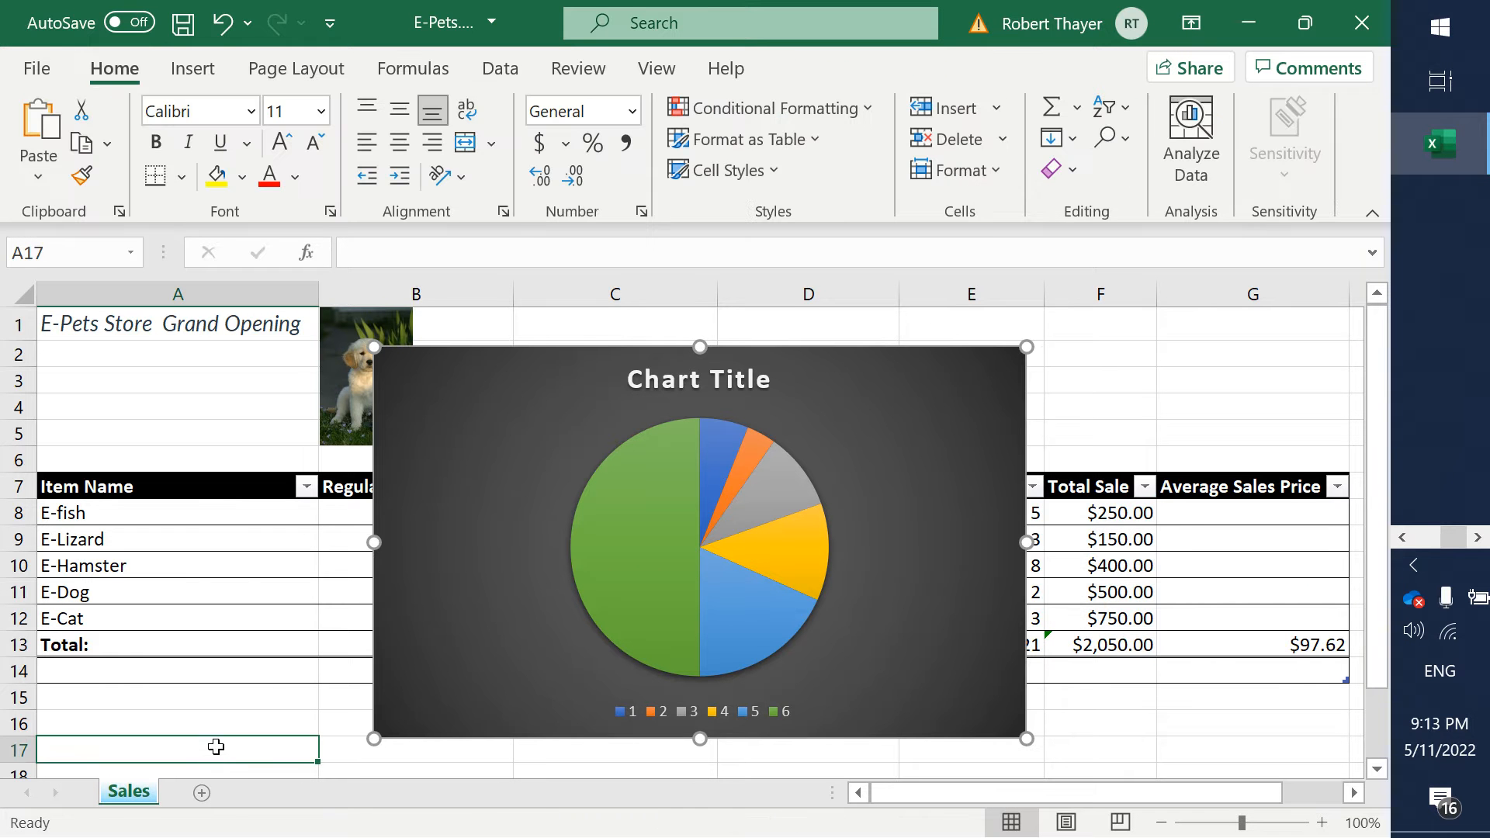
pyautogui.click(202, 793)
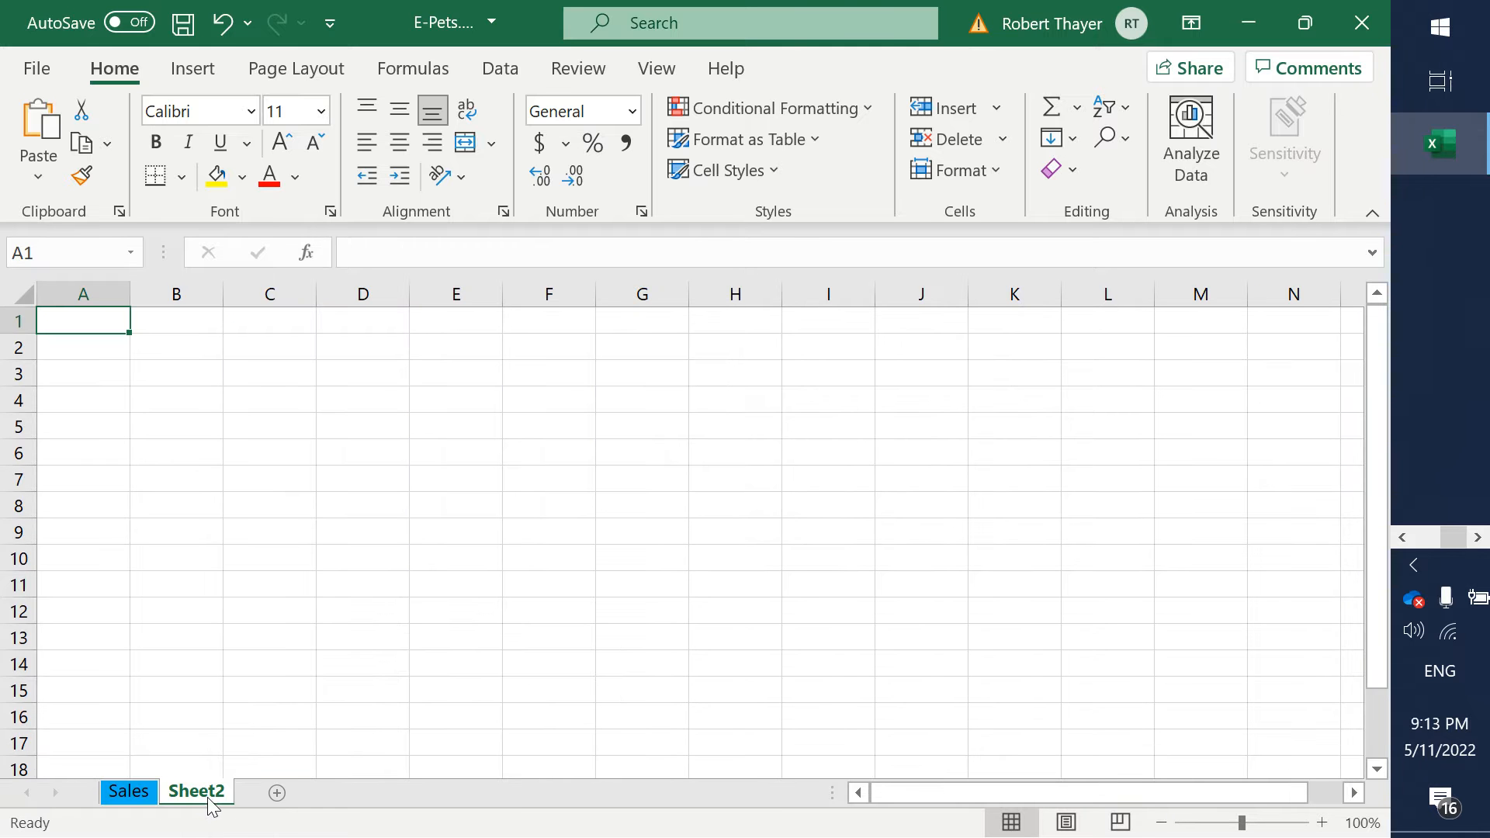
pyautogui.rightClick(280, 476)
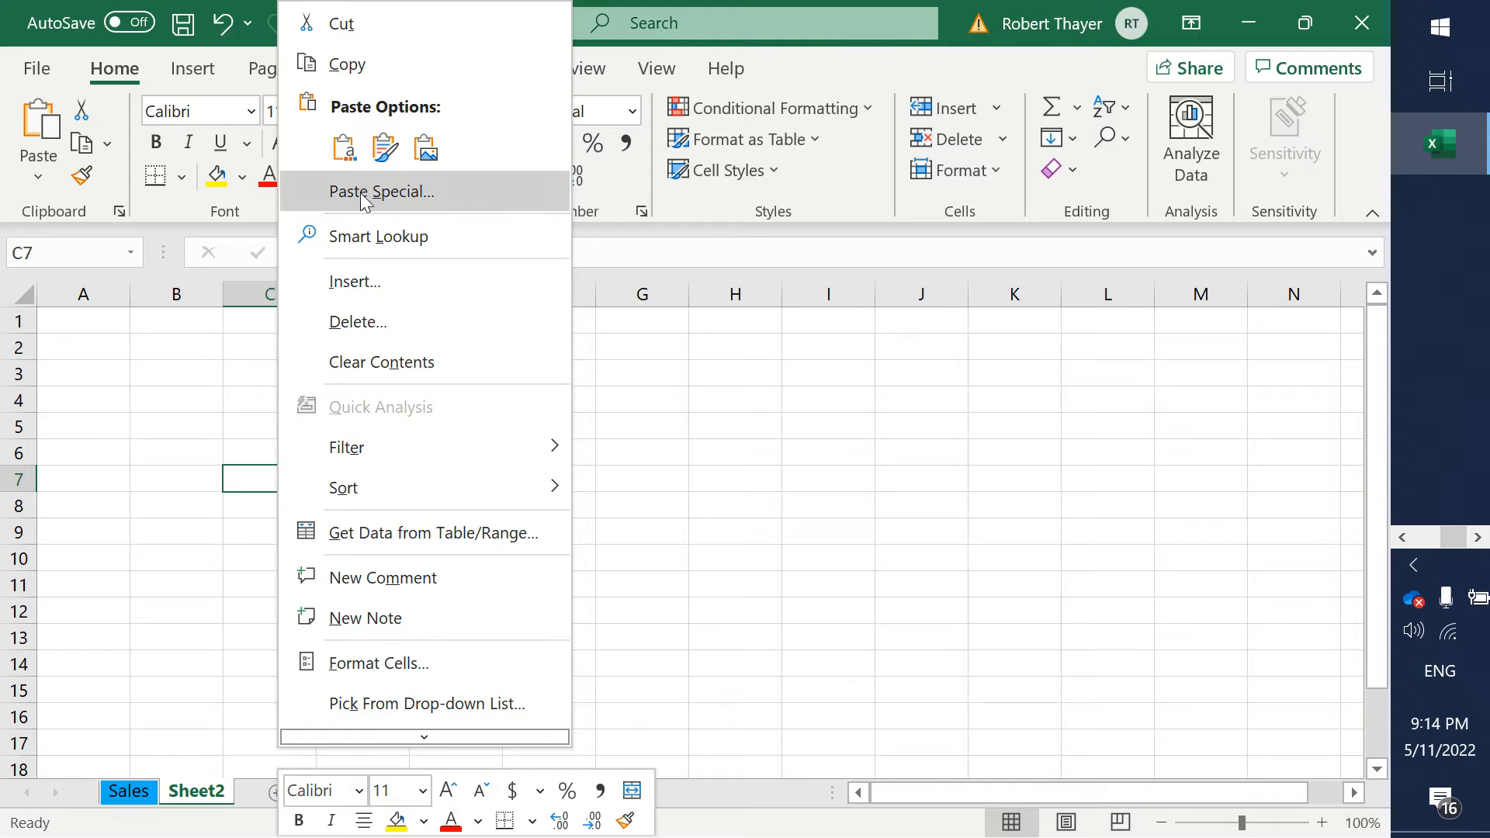
pyautogui.click(345, 155)
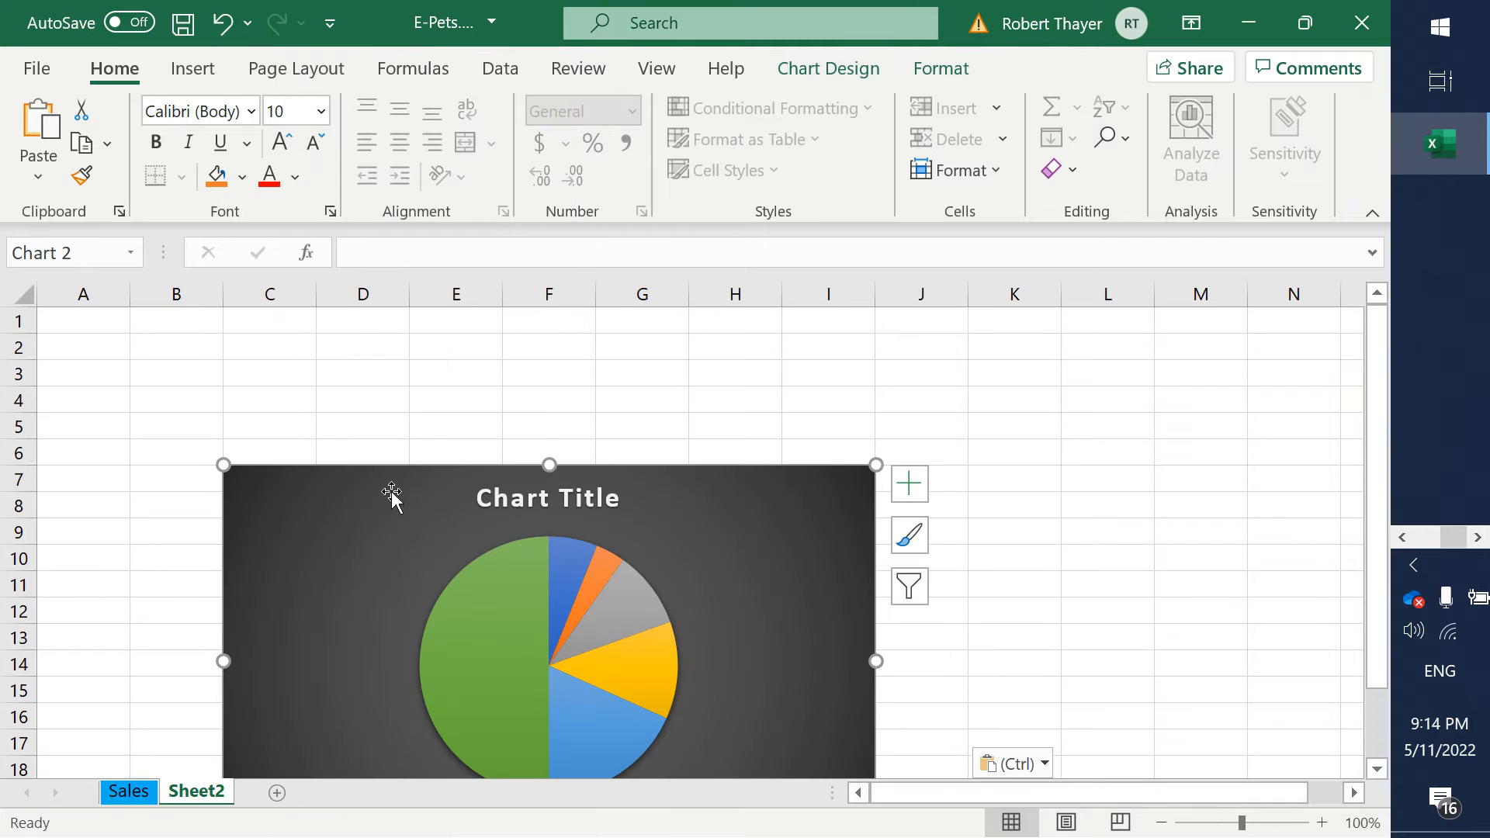
pyautogui.moveTo(346, 525); pyautogui.dragTo(155, 370)
# - Delete the original pie chart from the Sales sheet
pyautogui.click(119, 798)
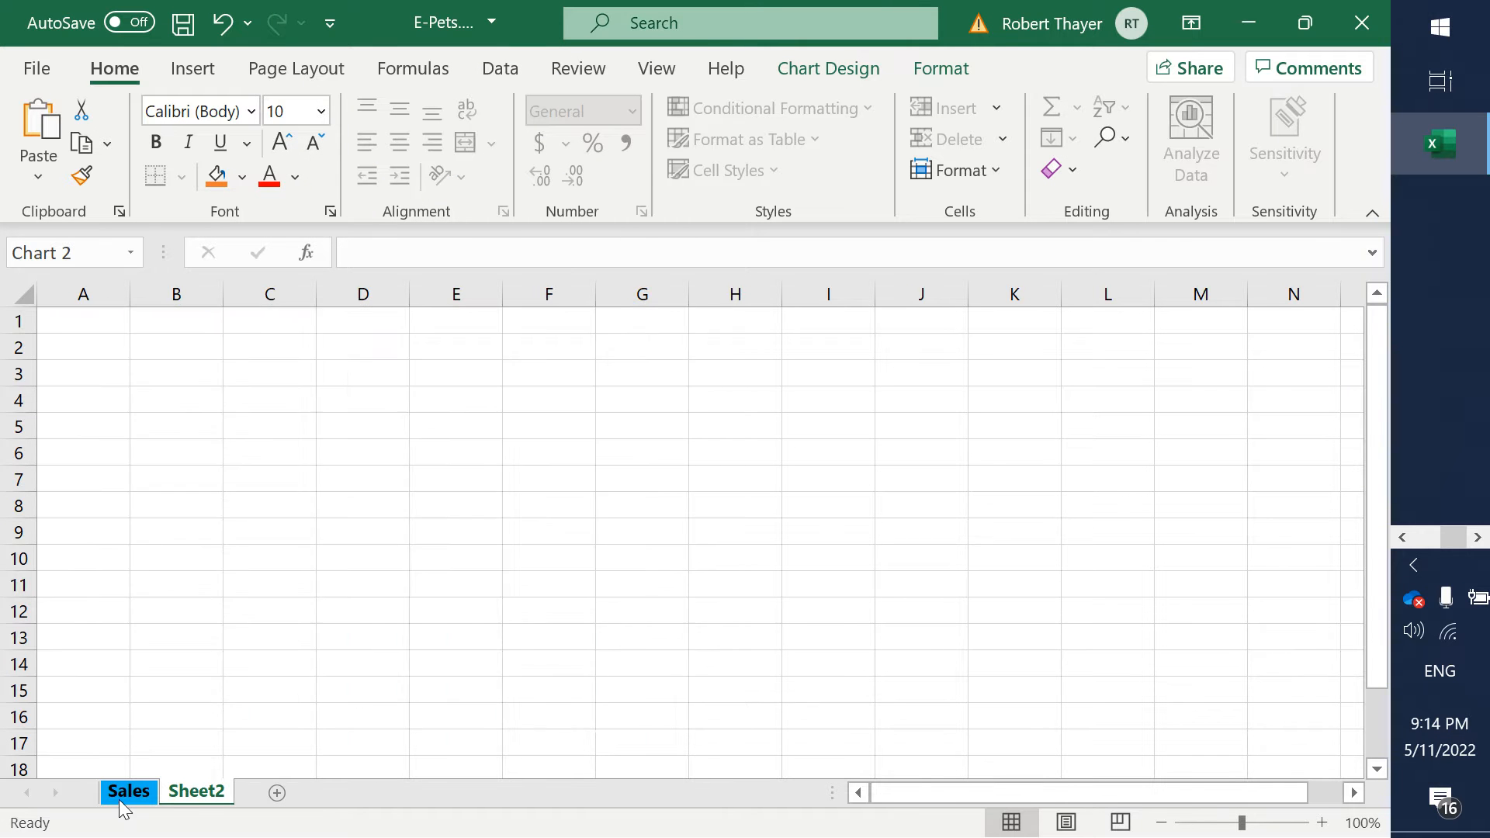
pyautogui.click(567, 583)
pyautogui.press('Delete')
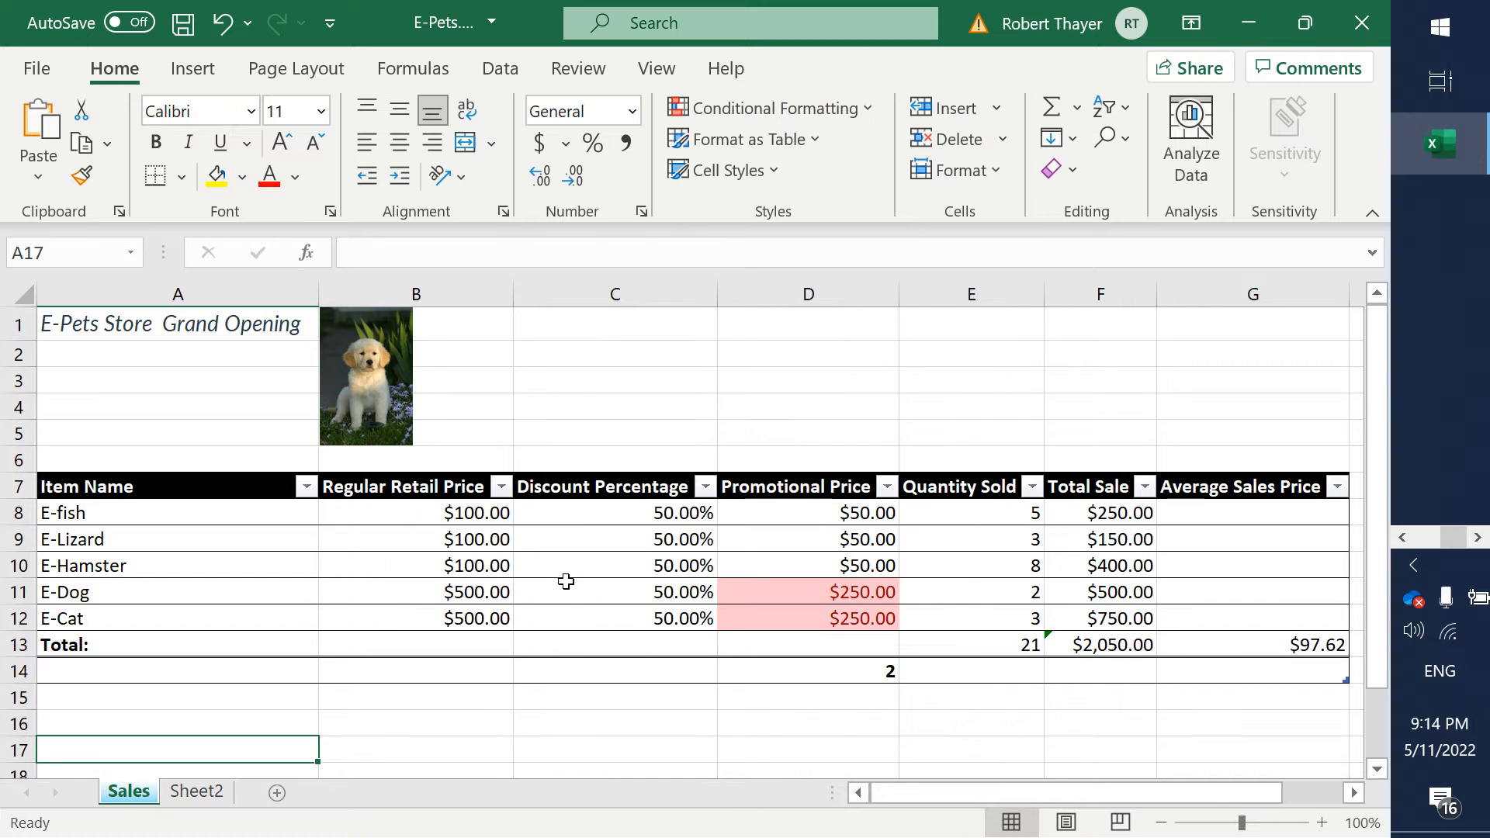
# - Rename the worksheet Sheet2 as Charts
pyautogui.click(176, 792)
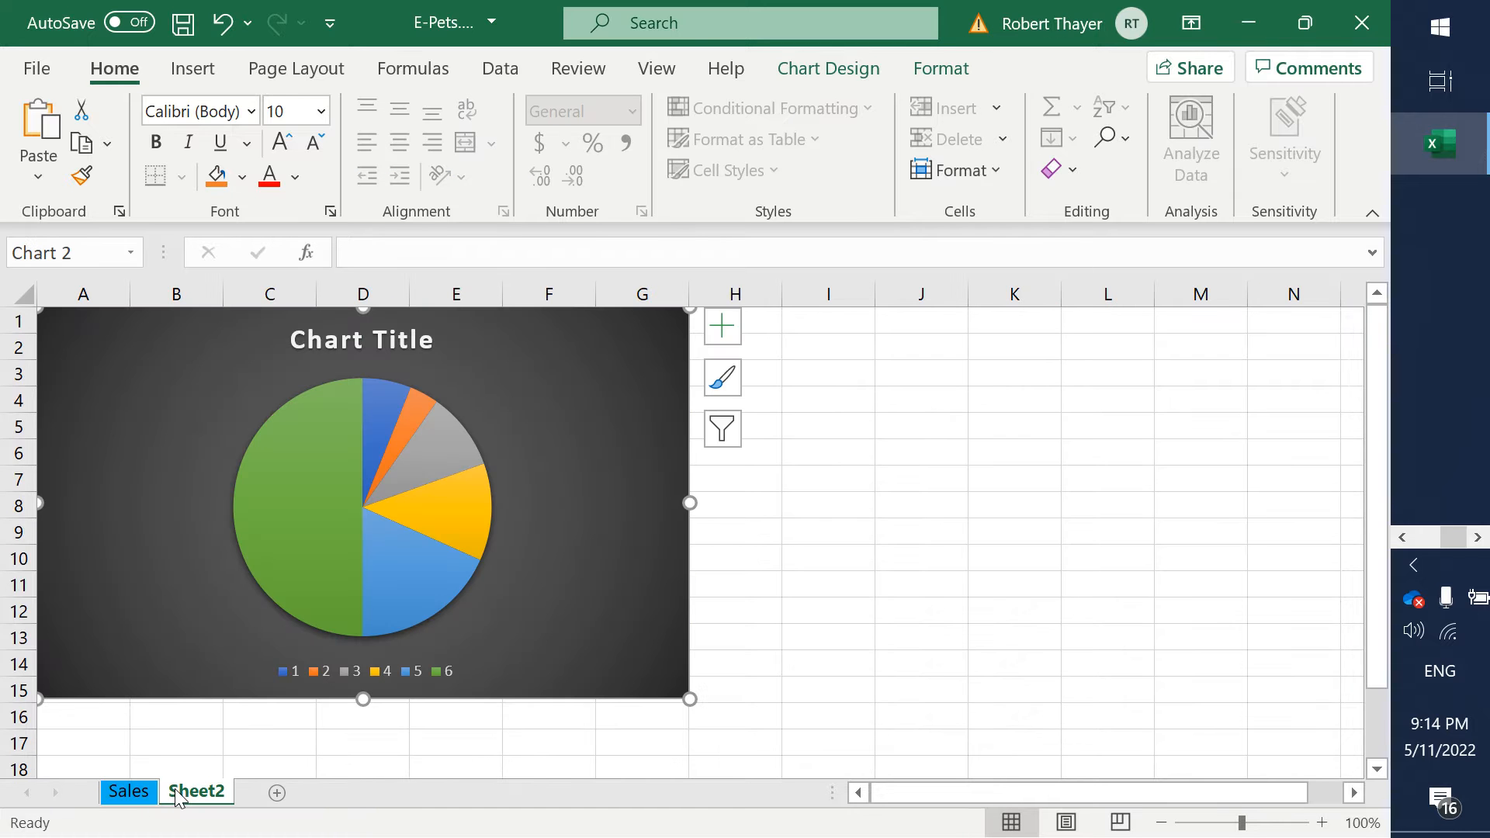
pyautogui.rightClick(176, 790)
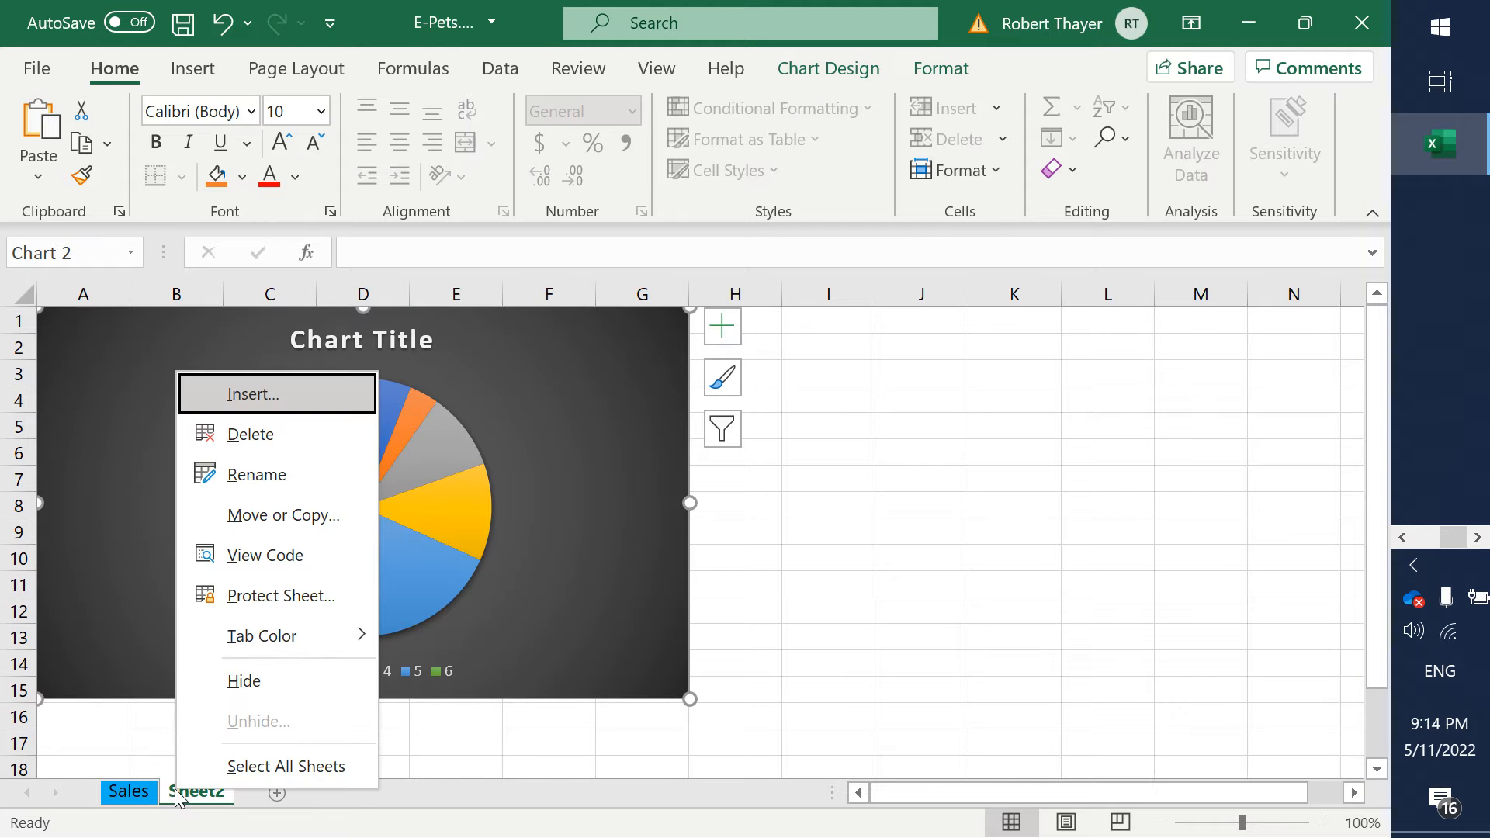
pyautogui.click(447, 741)
pyautogui.rightClick(200, 793)
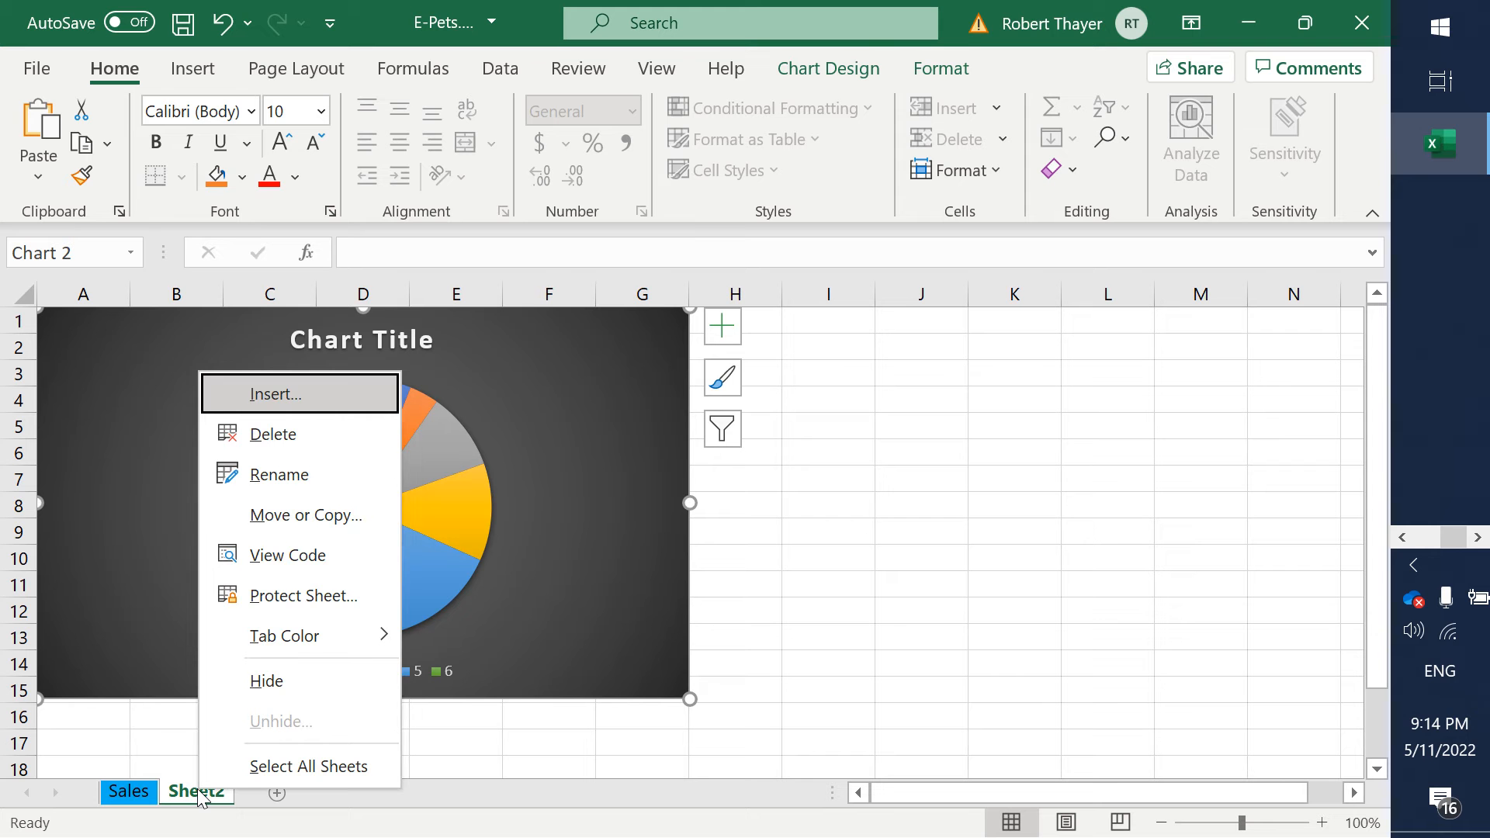
pyautogui.click(279, 475)
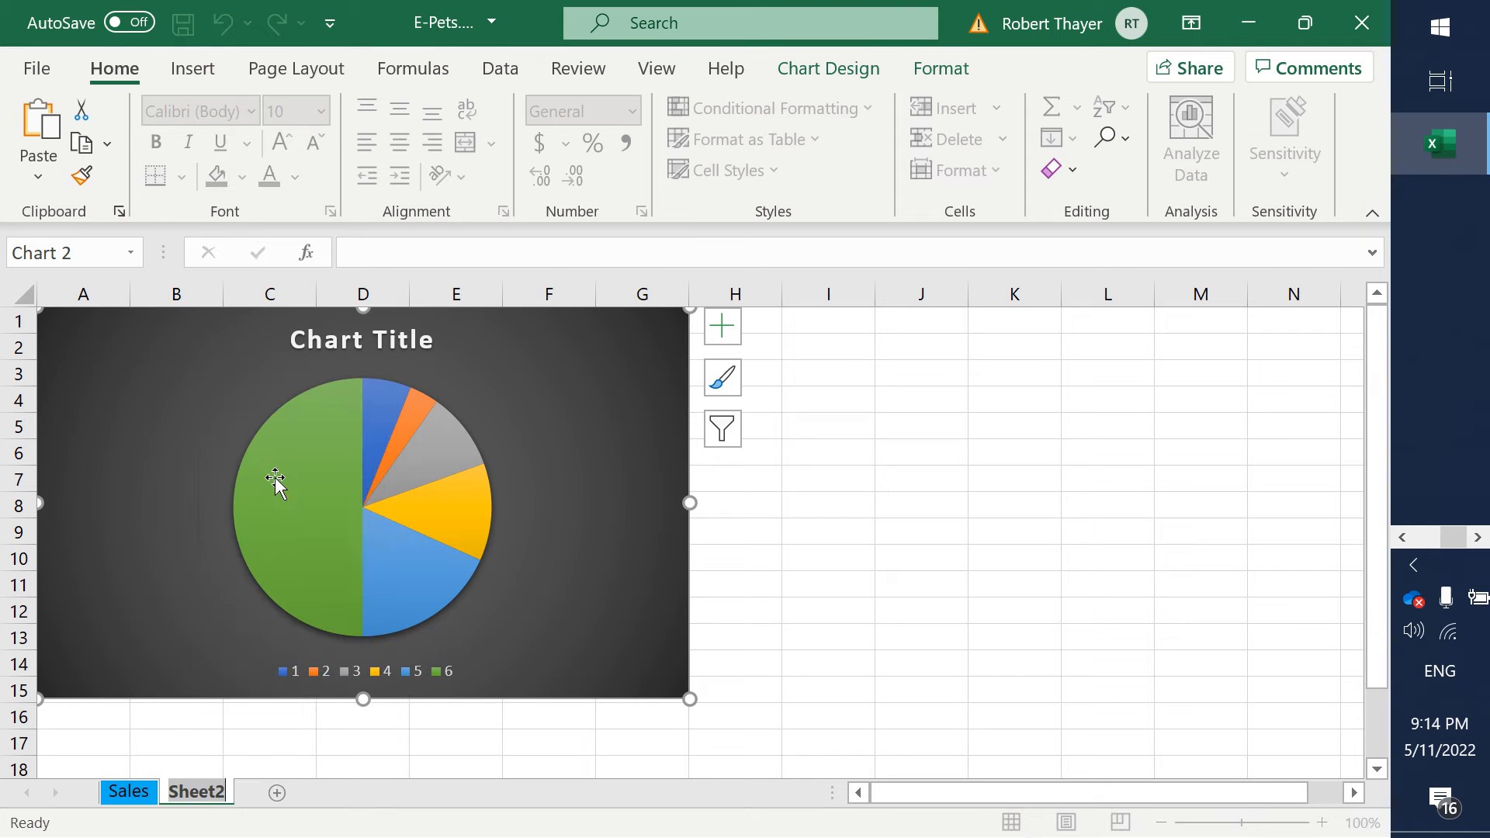
pyautogui.write('Charts')
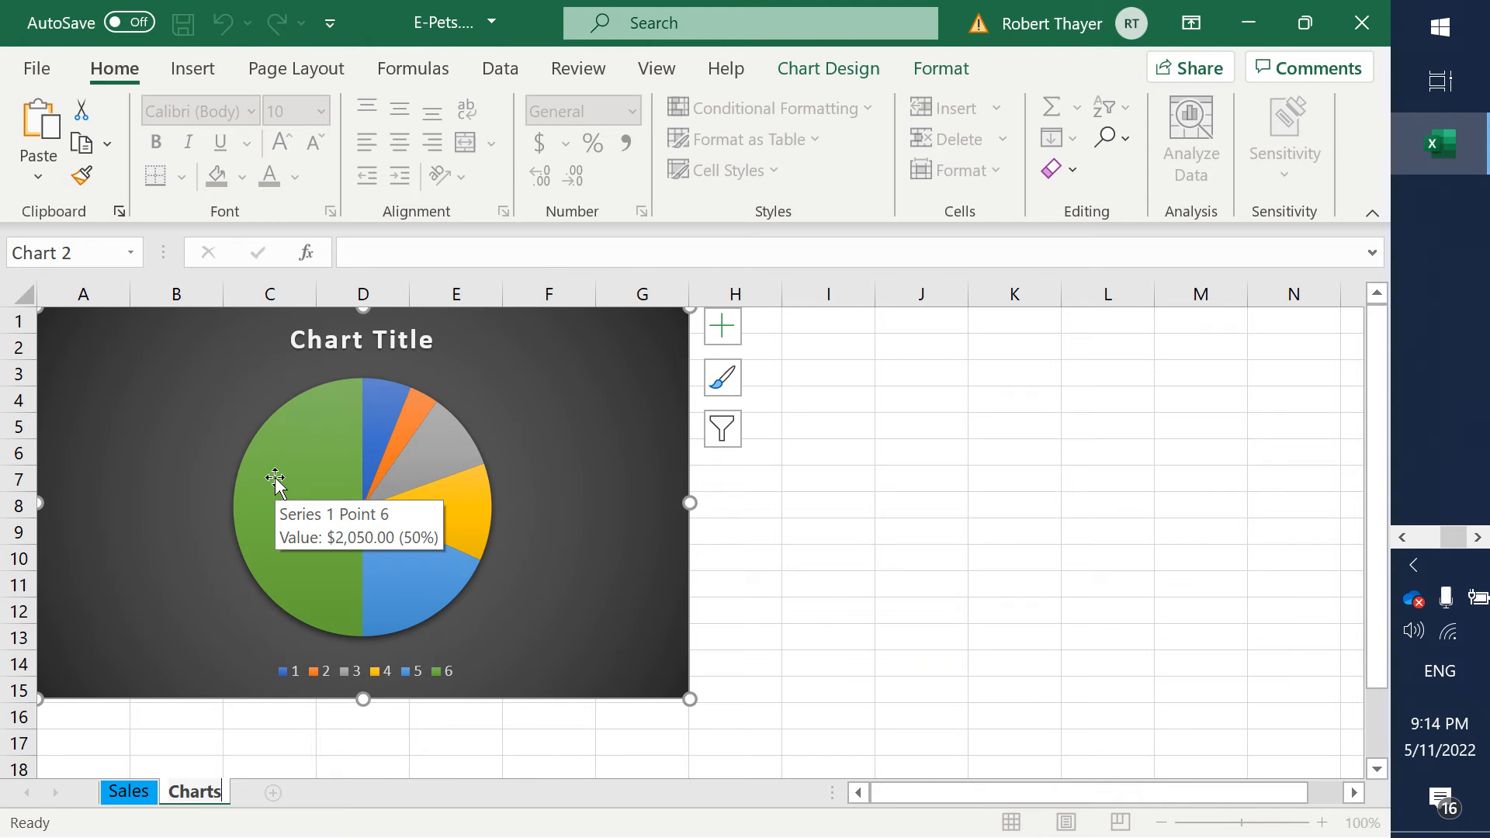
pyautogui.press('Return')
# - Switch to the Word assignment and highlight step 10 and its sub-item about moving the chart in yellow
pyautogui.hotkey('alt', 'Tab')
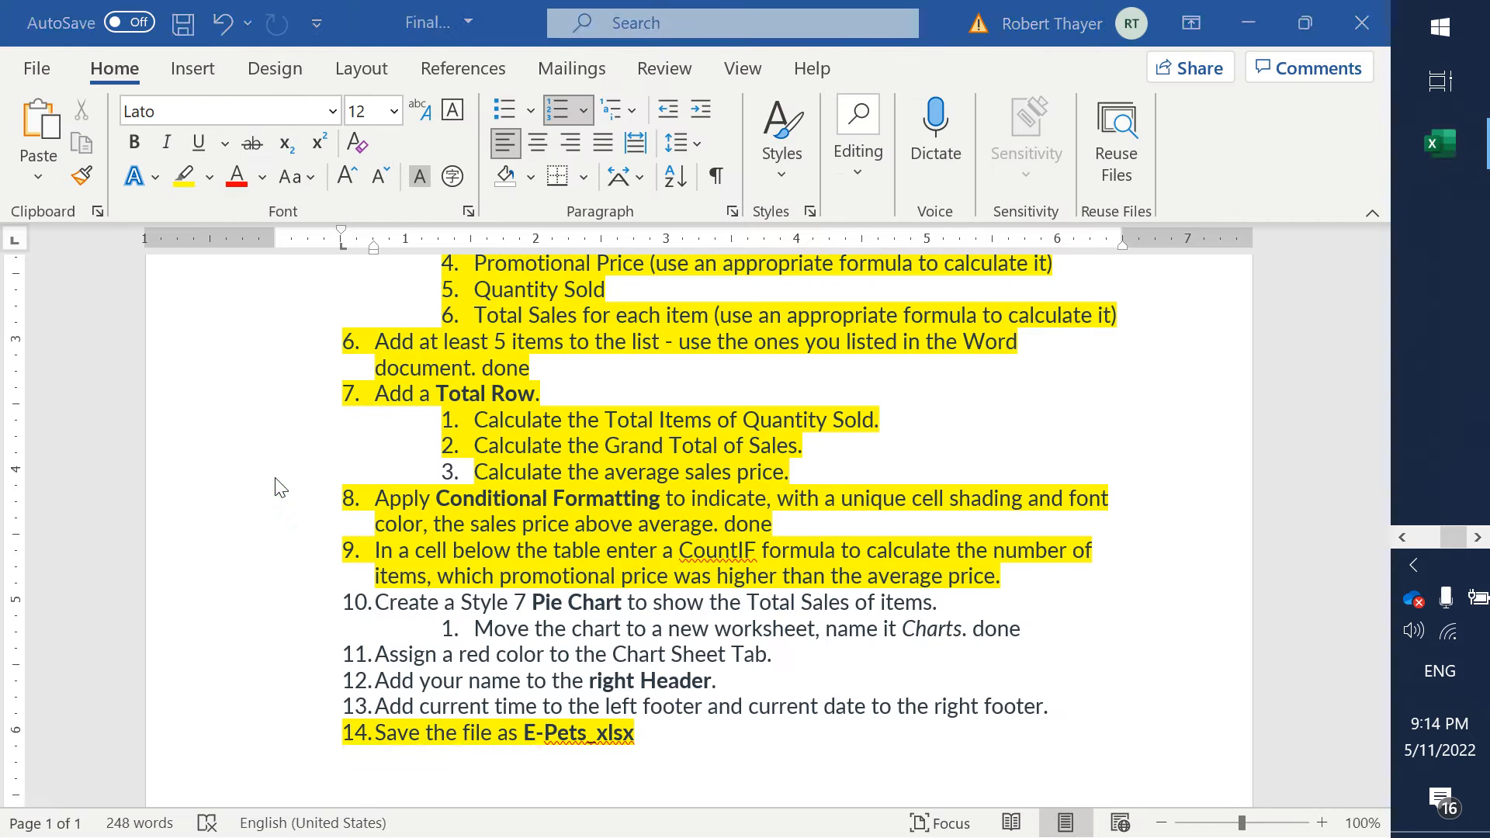
pyautogui.click(1040, 632)
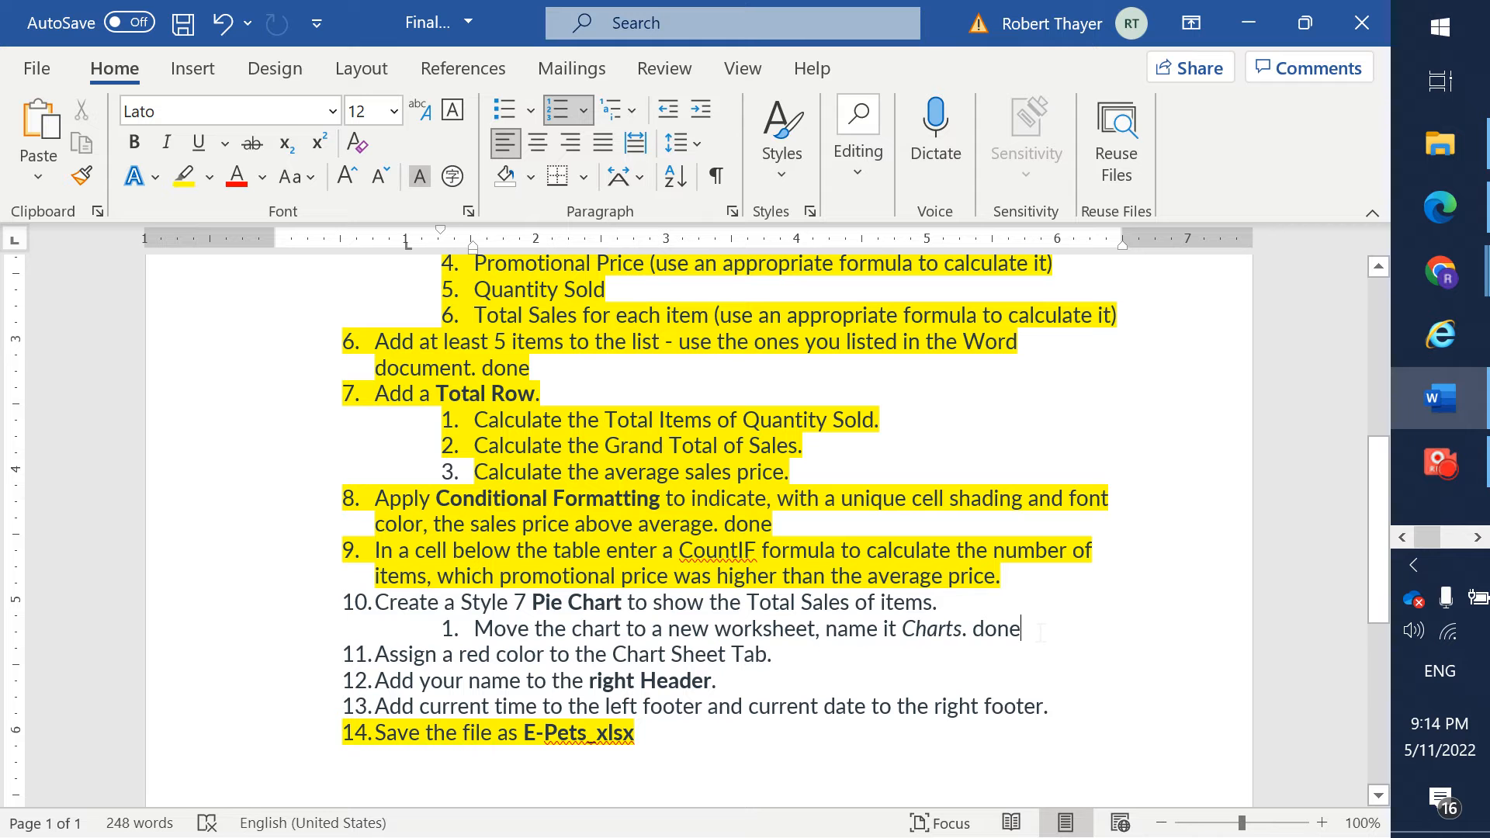
pyautogui.hotkey('ctrl', 'shift', 'Up')
pyautogui.hotkey('ctrl', 'shift', 'Up')
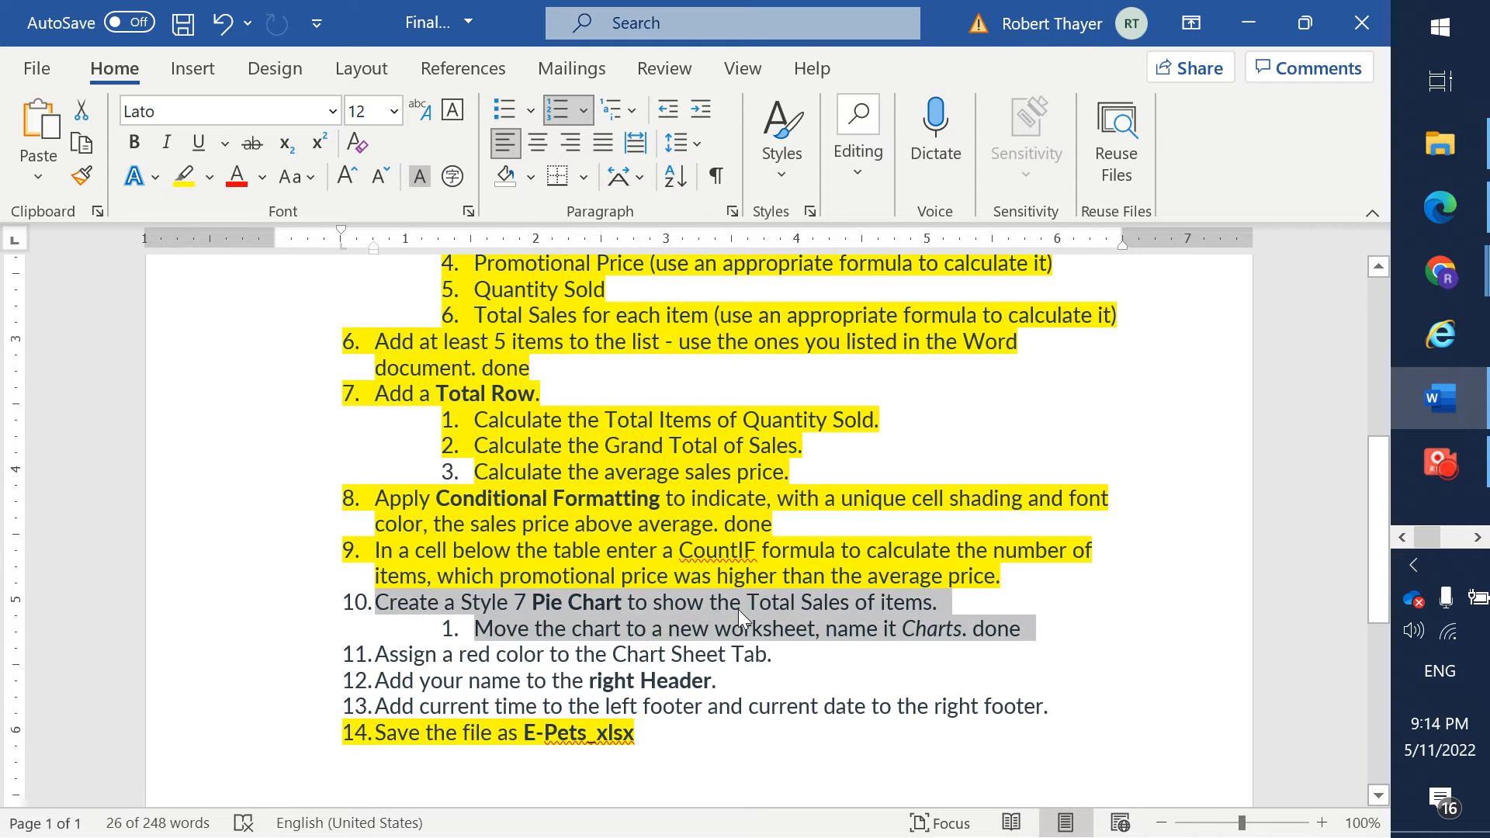
pyautogui.rightClick(736, 608)
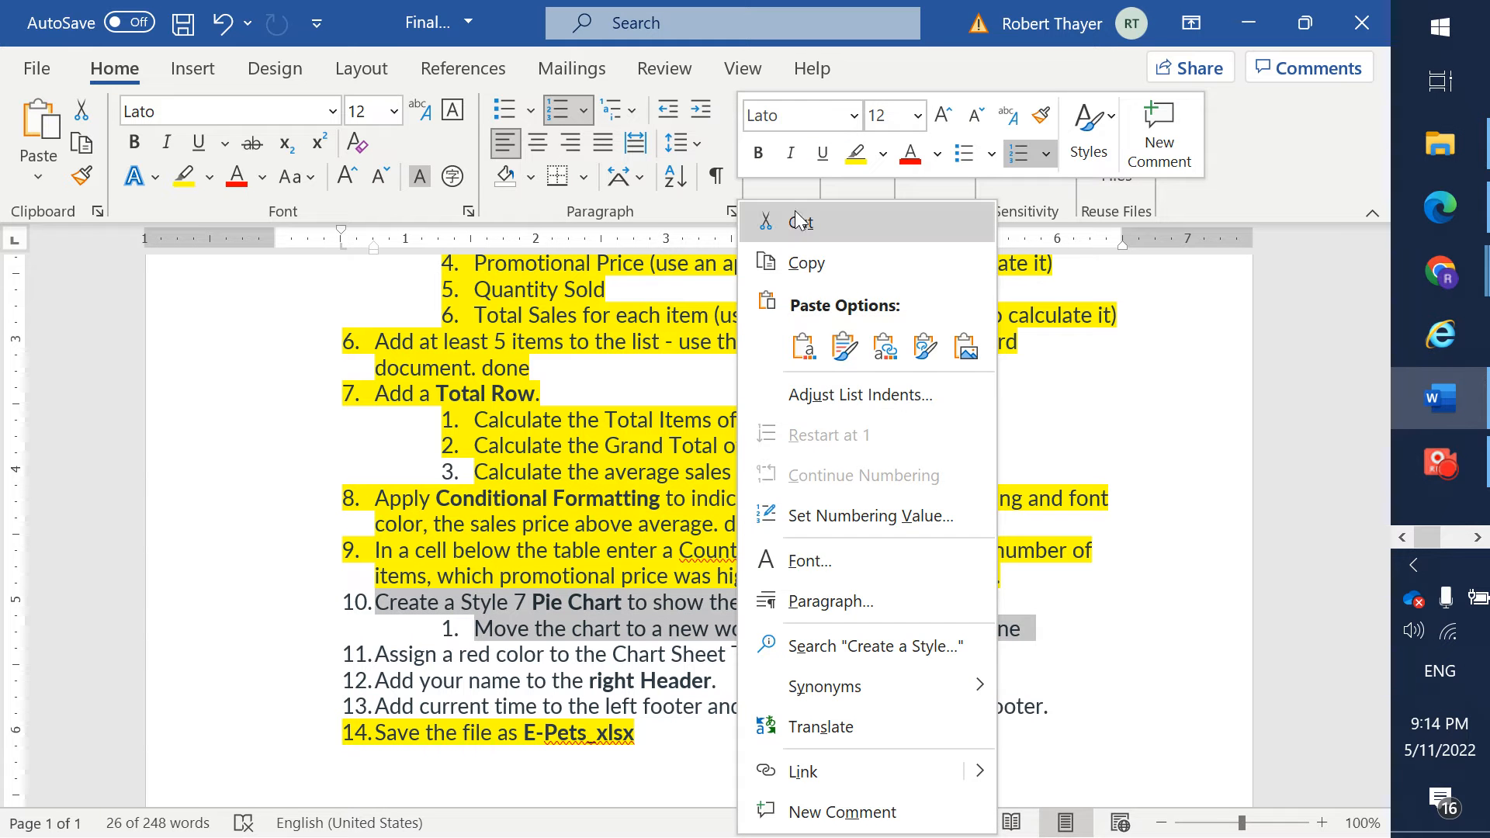
pyautogui.click(854, 153)
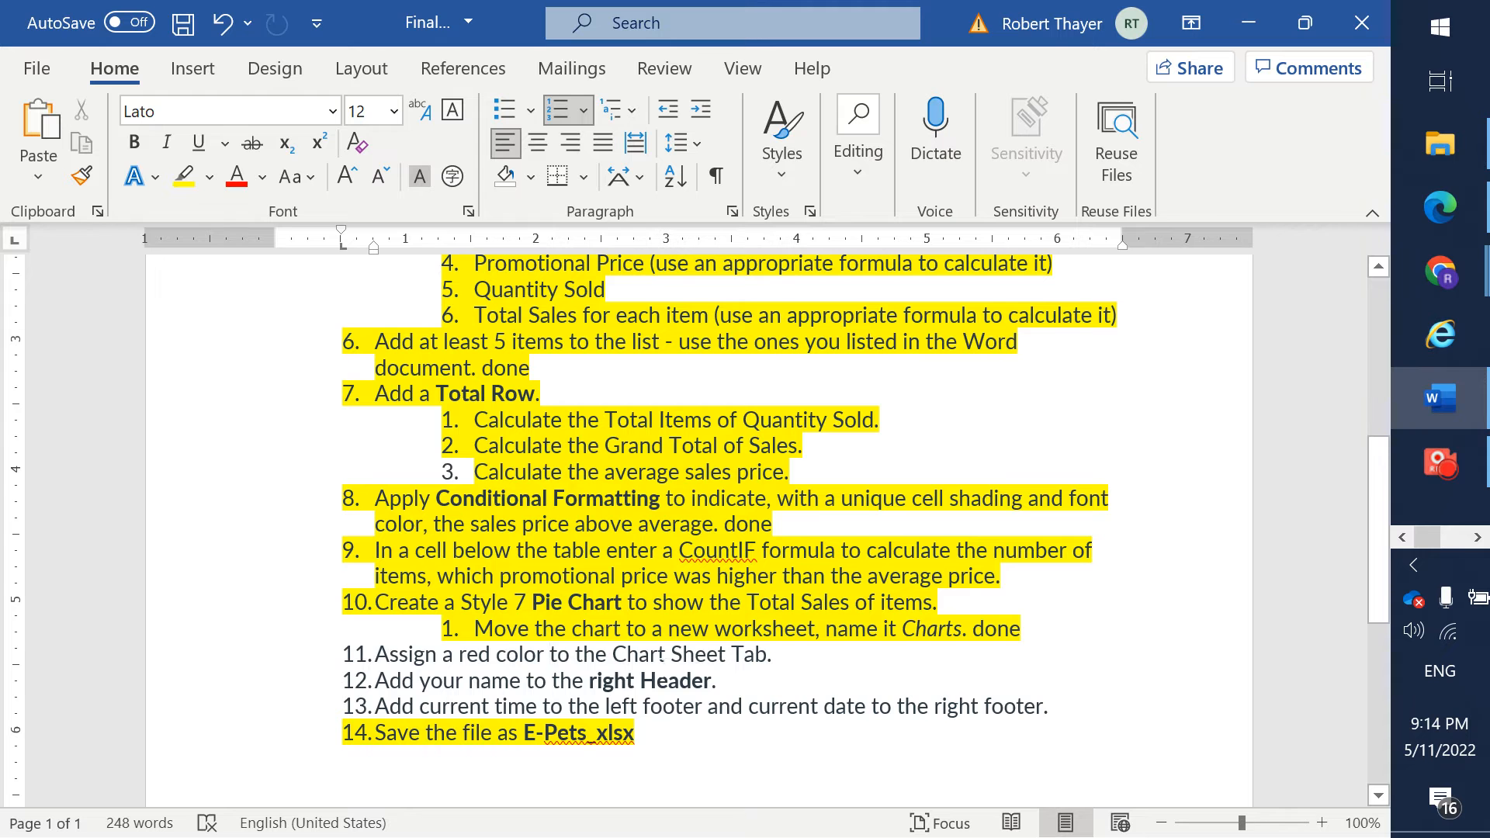
# - Switch to Excel and set the Charts sheet's tab color to the standard red
pyautogui.hotkey('alt', 'Tab')
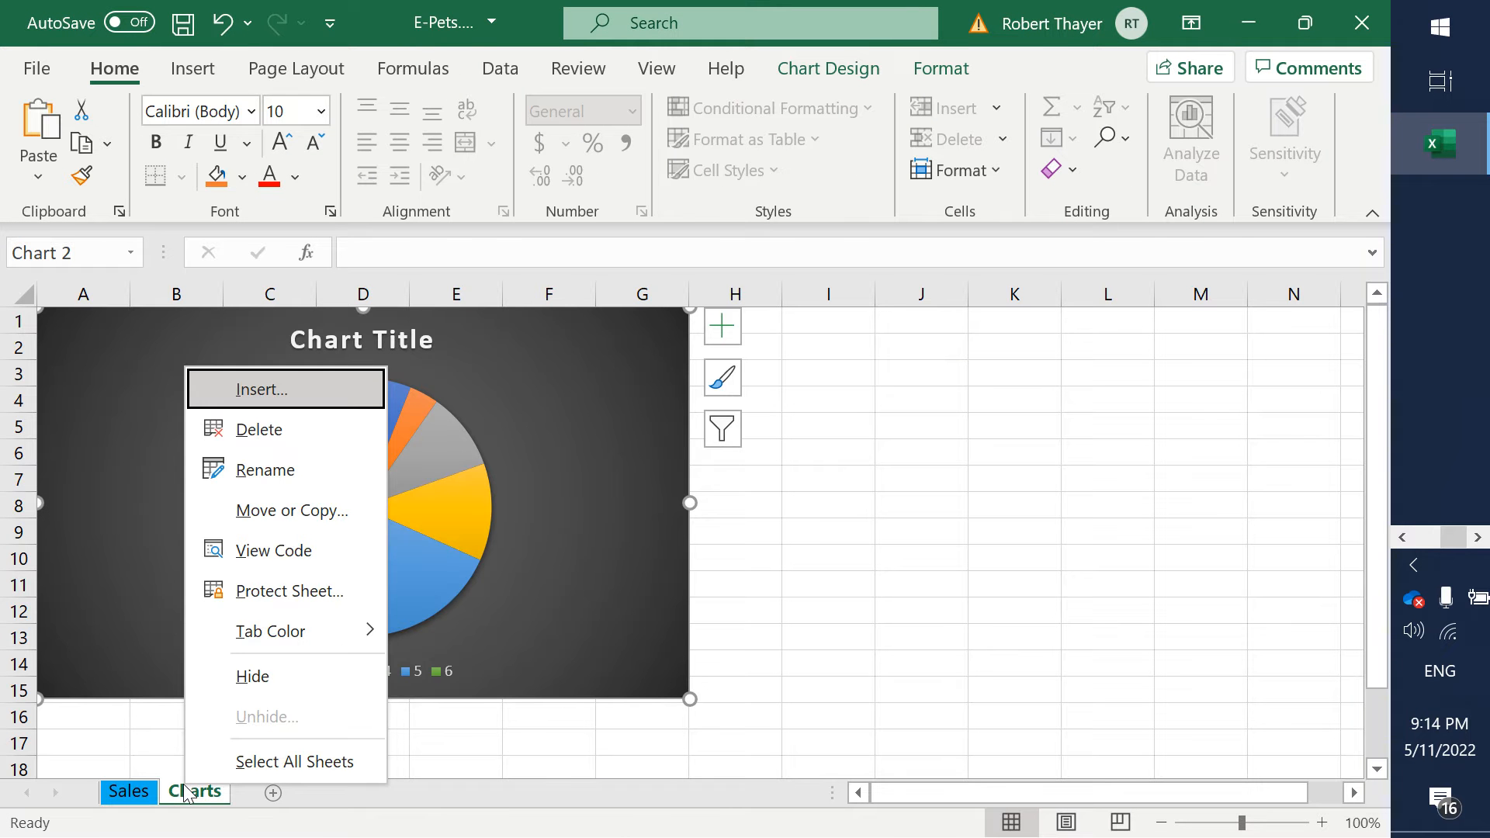
pyautogui.moveTo(294, 621)
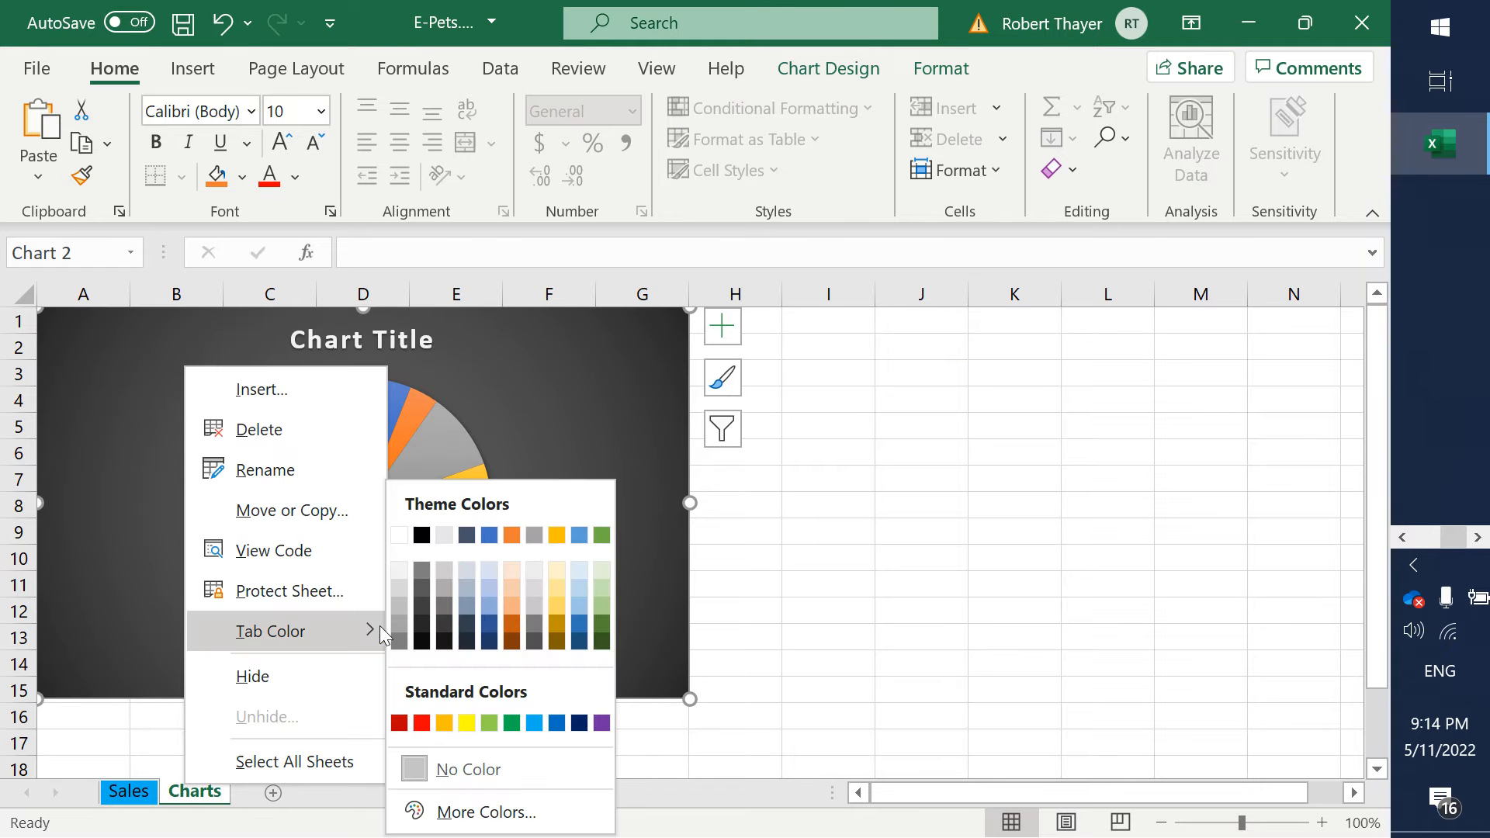
pyautogui.click(428, 723)
# - Switch to the Word assignment and highlight step 11, the red sheet tab, in yellow
pyautogui.hotkey('alt', 'Tab')
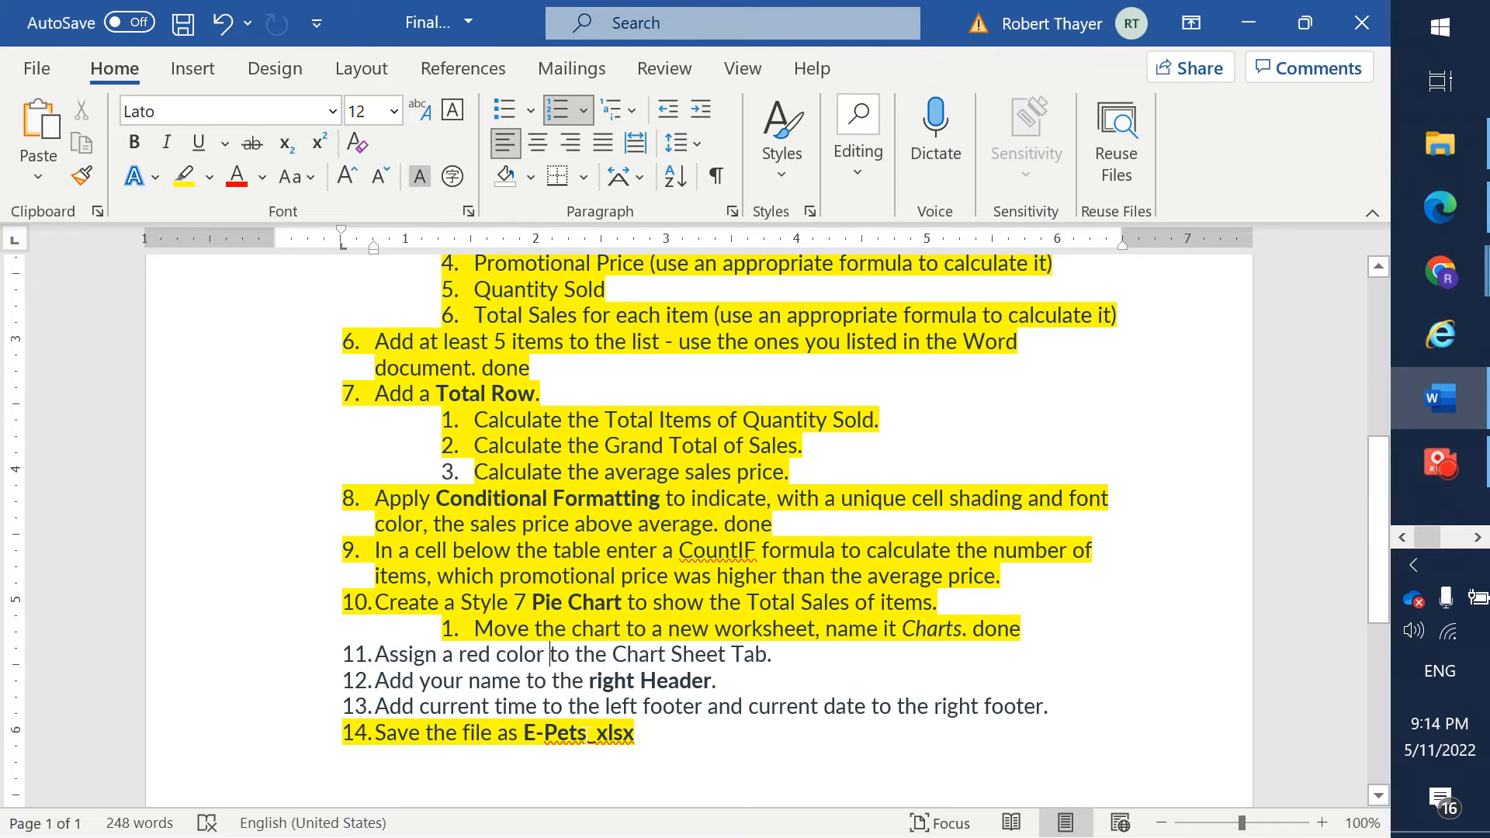
pyautogui.tripleClick(800, 666)
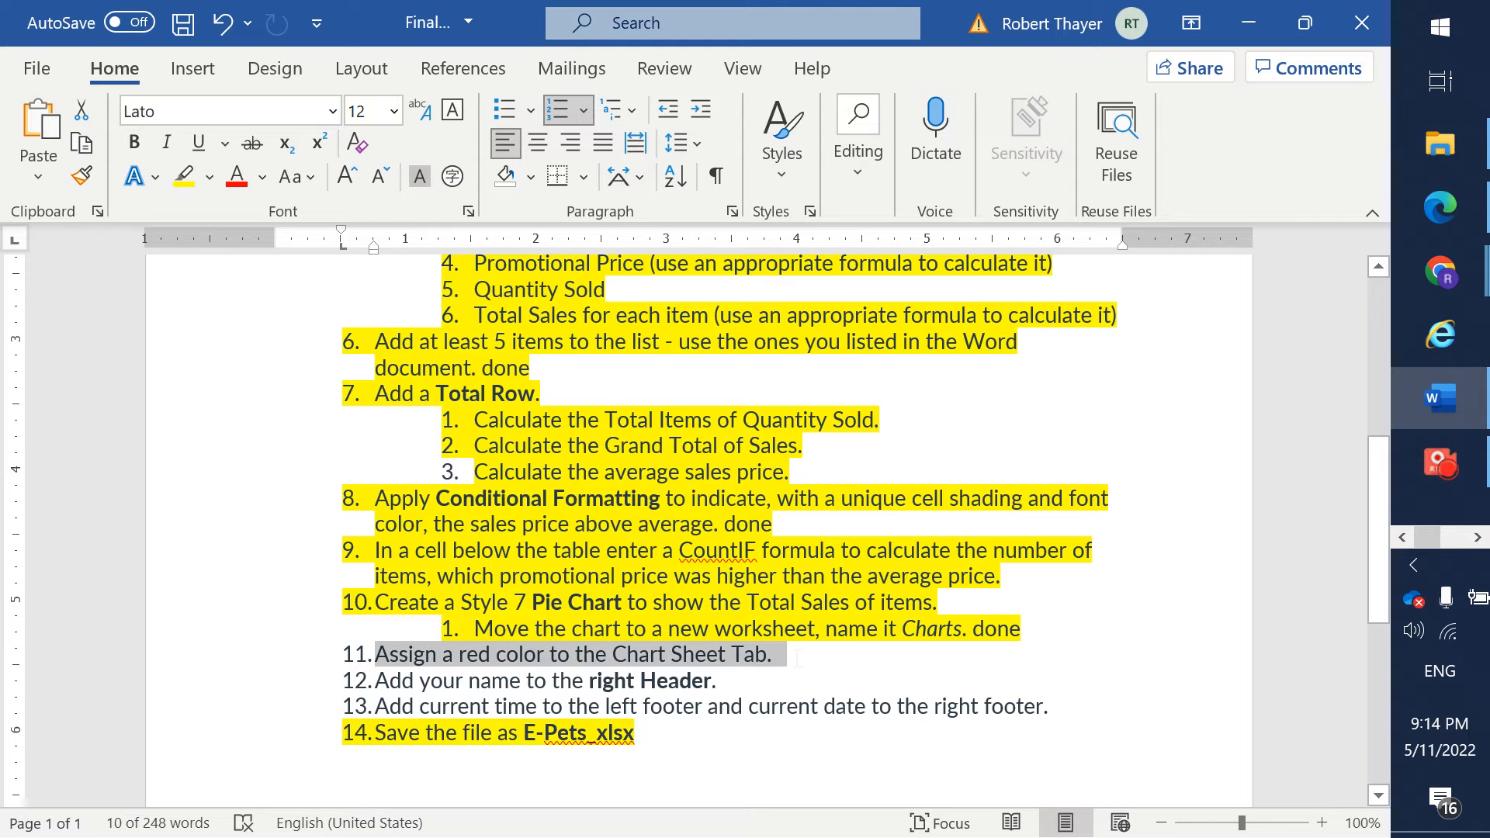
pyautogui.rightClick(714, 653)
pyautogui.click(828, 733)
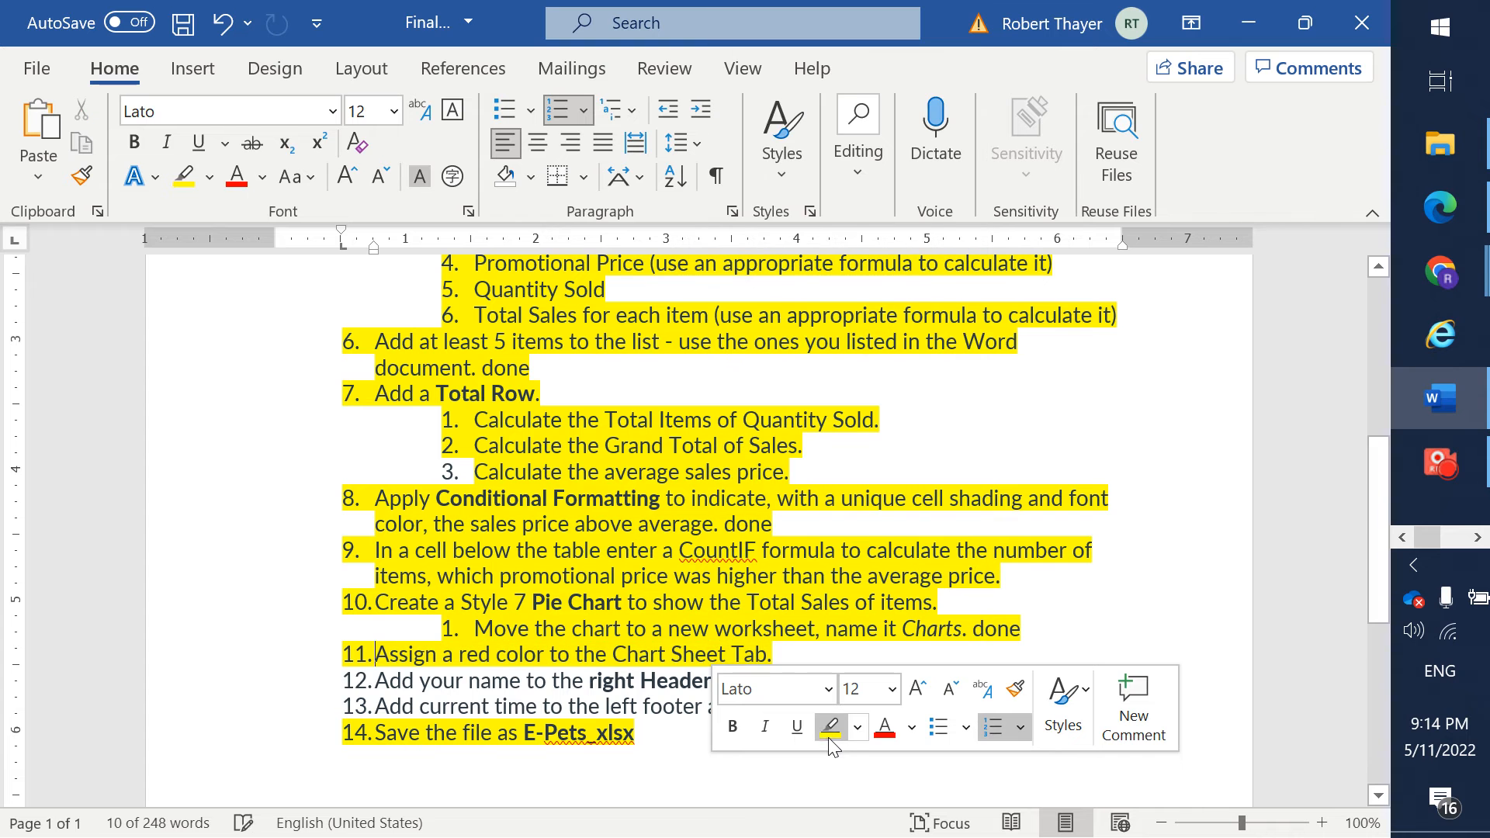
# - Switch to Excel, add a header to the Charts sheet and enter the student's full name in its right section
pyautogui.hotkey('alt', 'Tab')
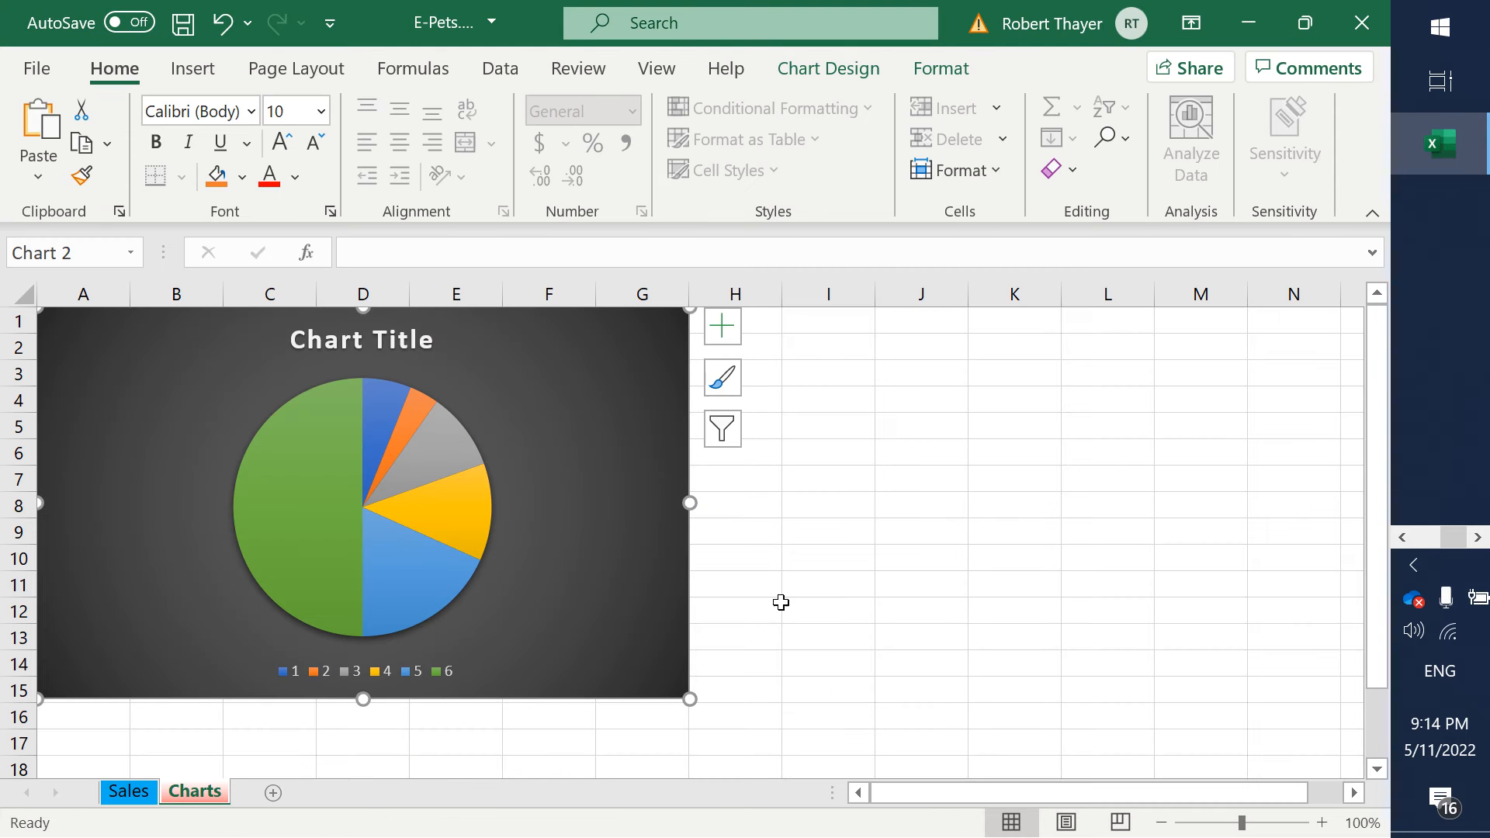
pyautogui.click(781, 602)
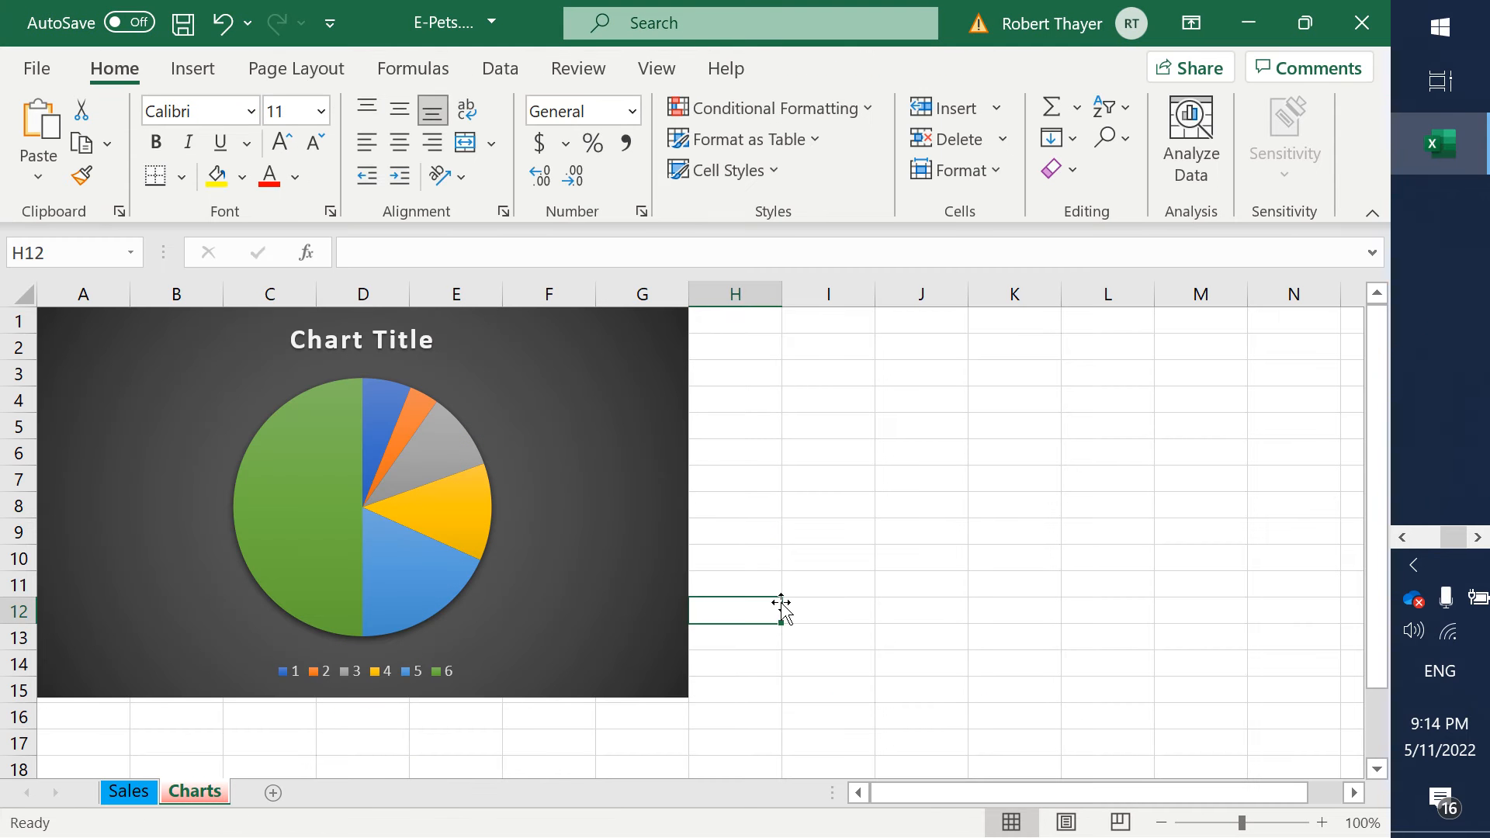
pyautogui.click(177, 76)
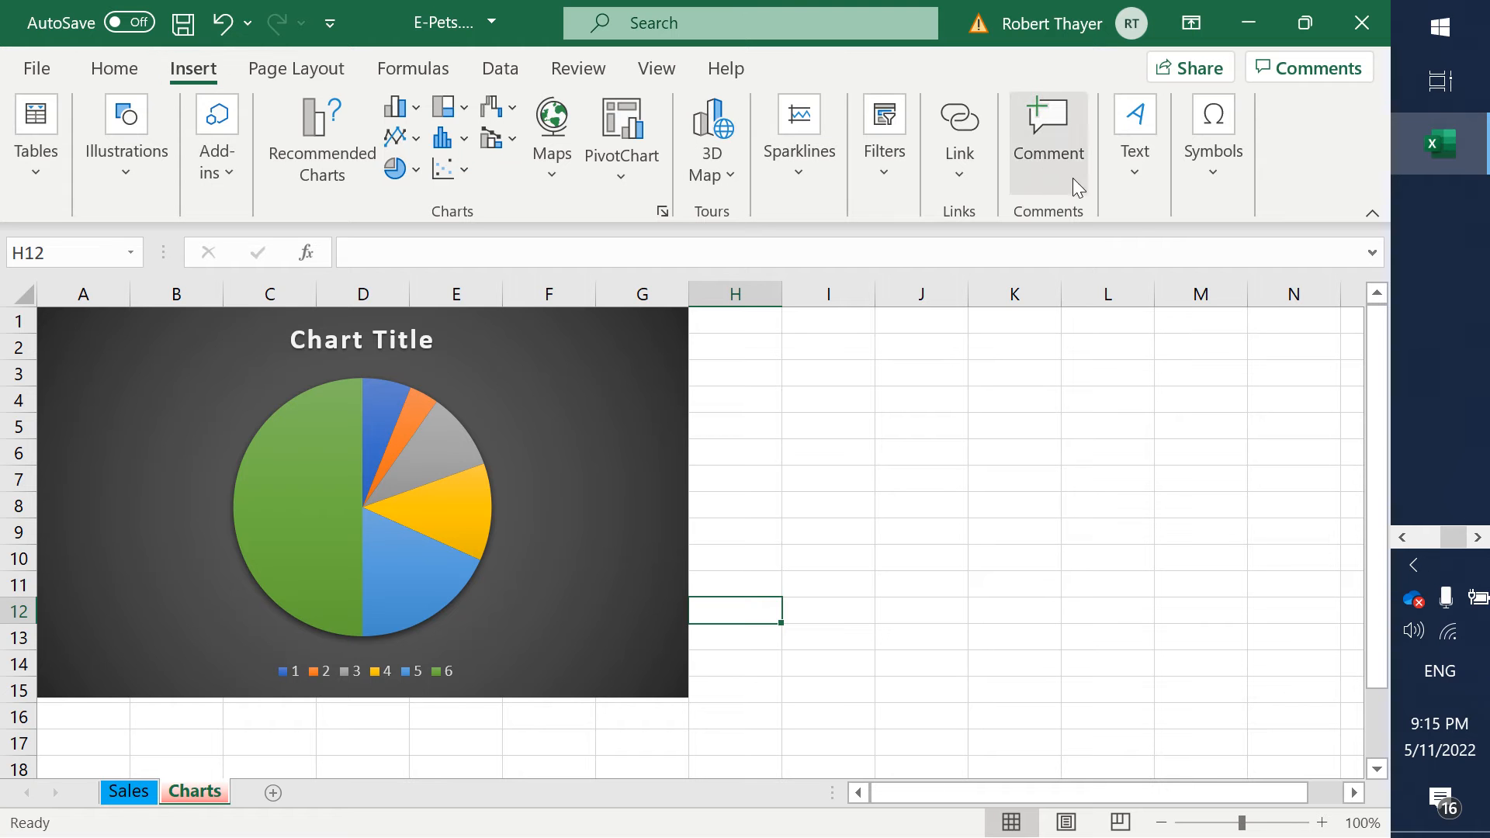
pyautogui.click(1130, 173)
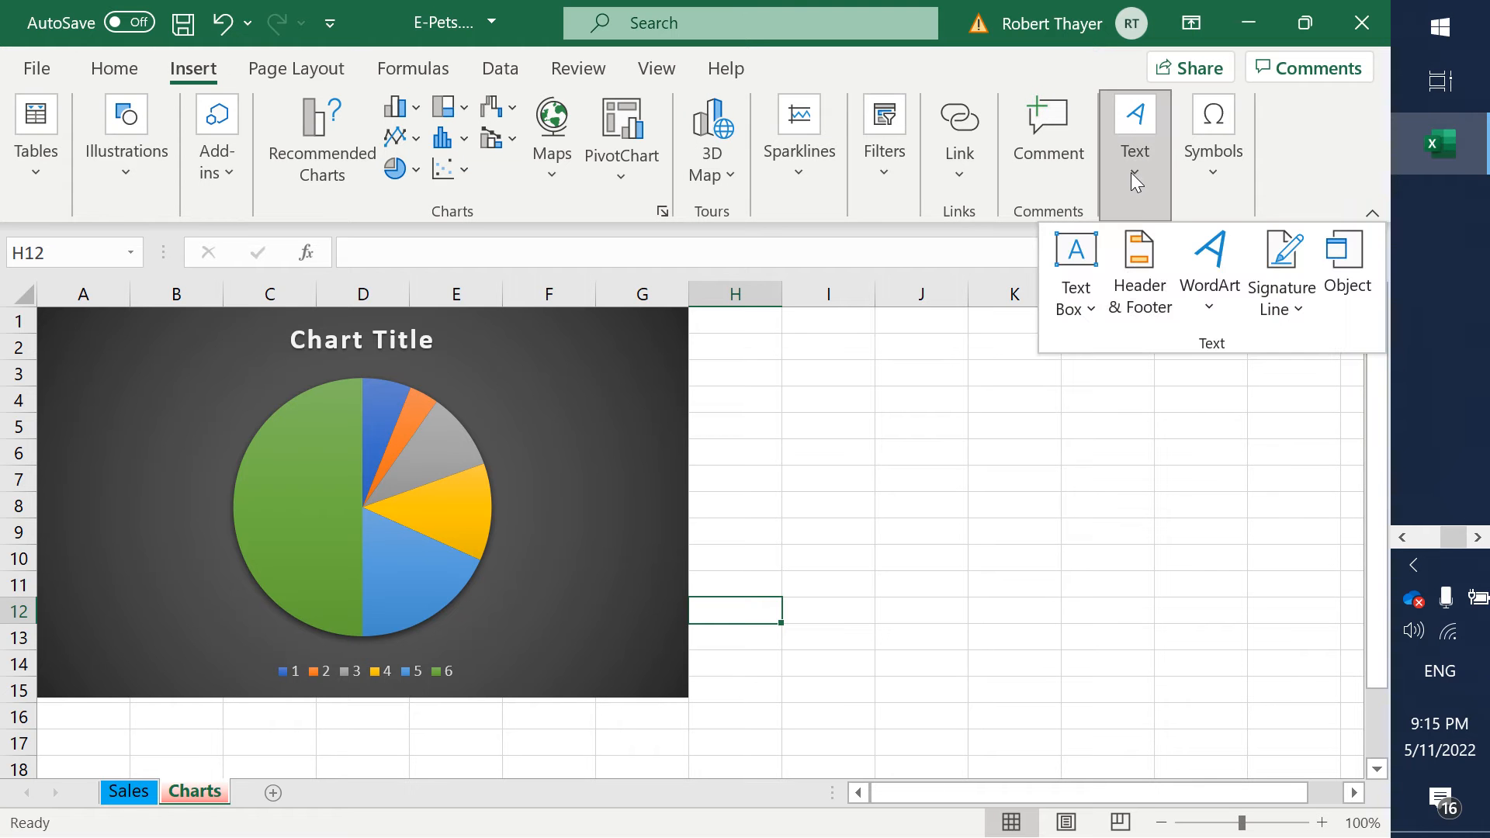
pyautogui.click(1151, 303)
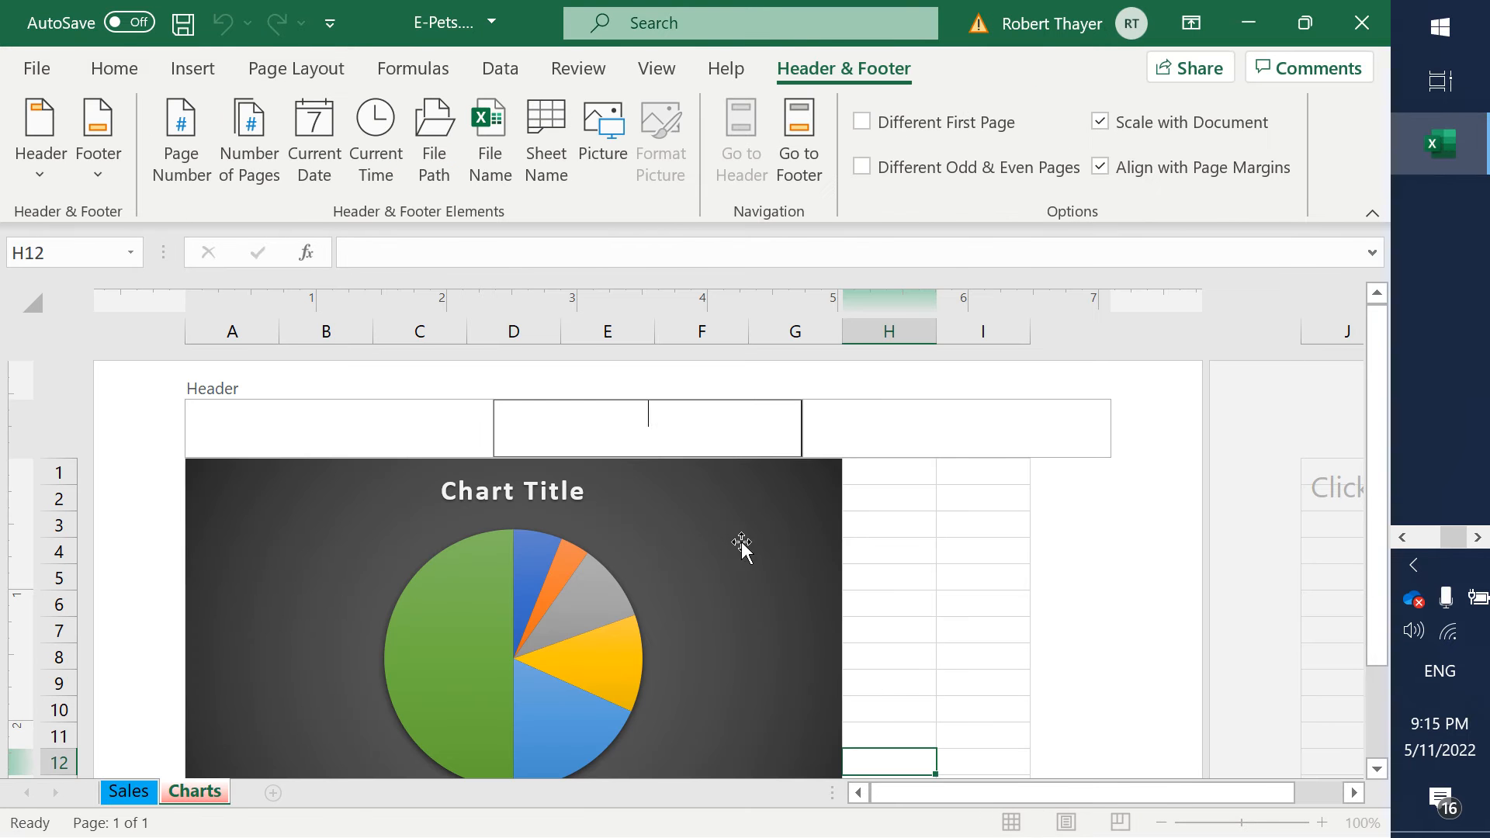
pyautogui.click(890, 440)
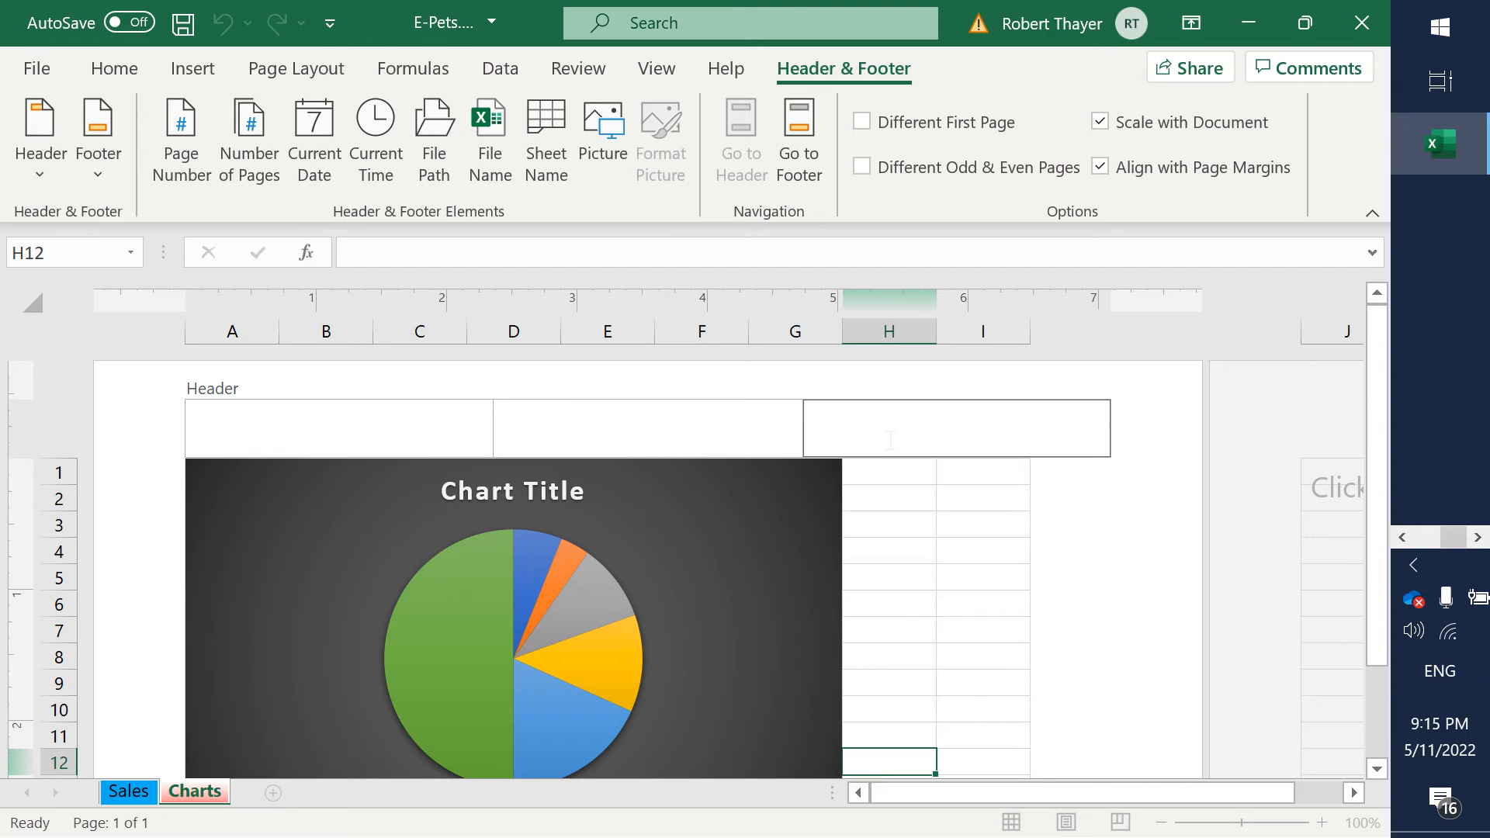
pyautogui.write('Robert Thayer')
# - Switch to the Word assignment and highlight step 12, the name in the right header, in yellow
pyautogui.hotkey('alt', 'Tab')
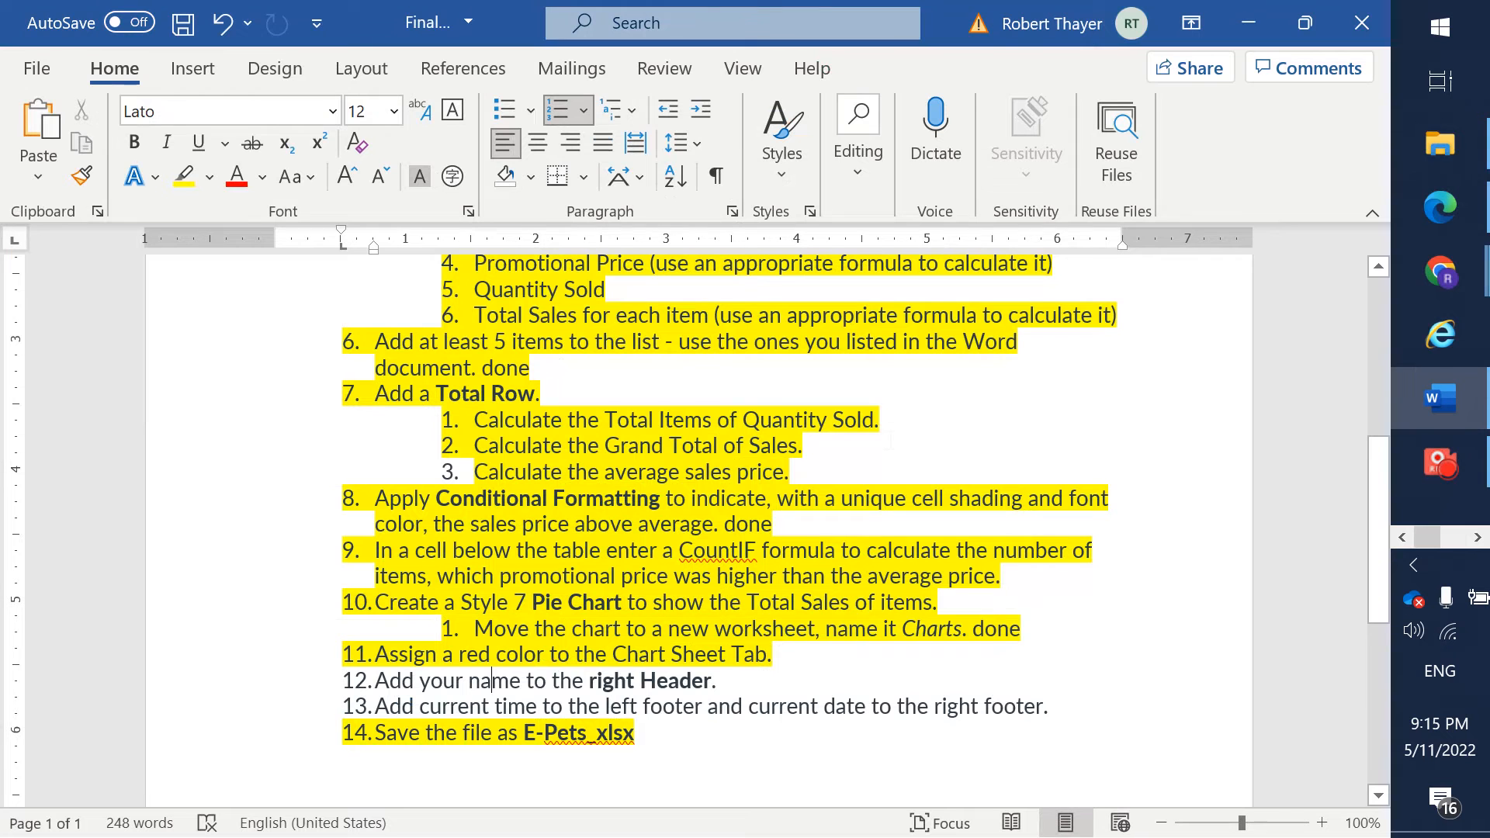
pyautogui.tripleClick(733, 687)
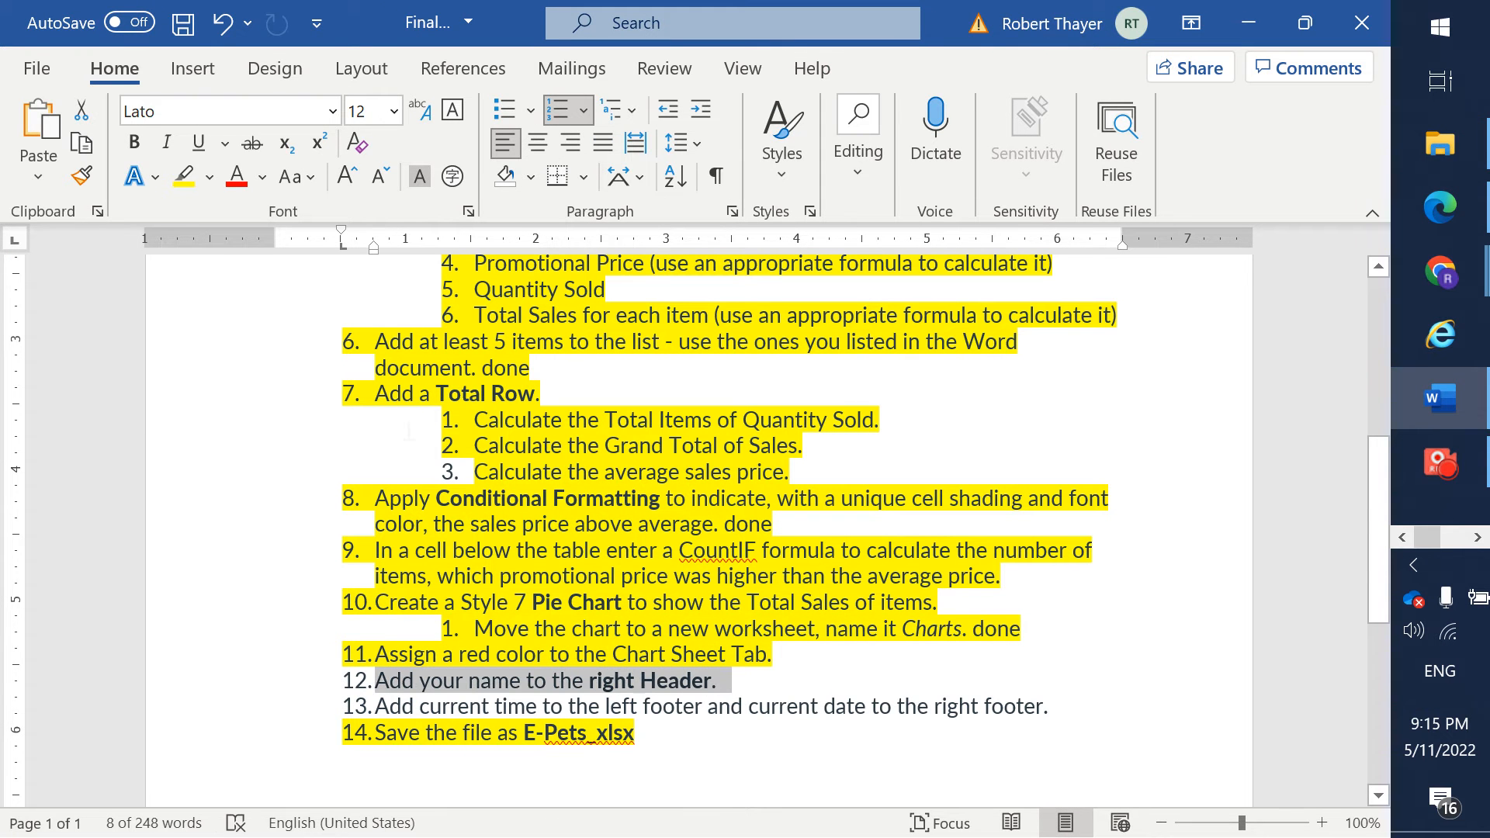
pyautogui.click(184, 176)
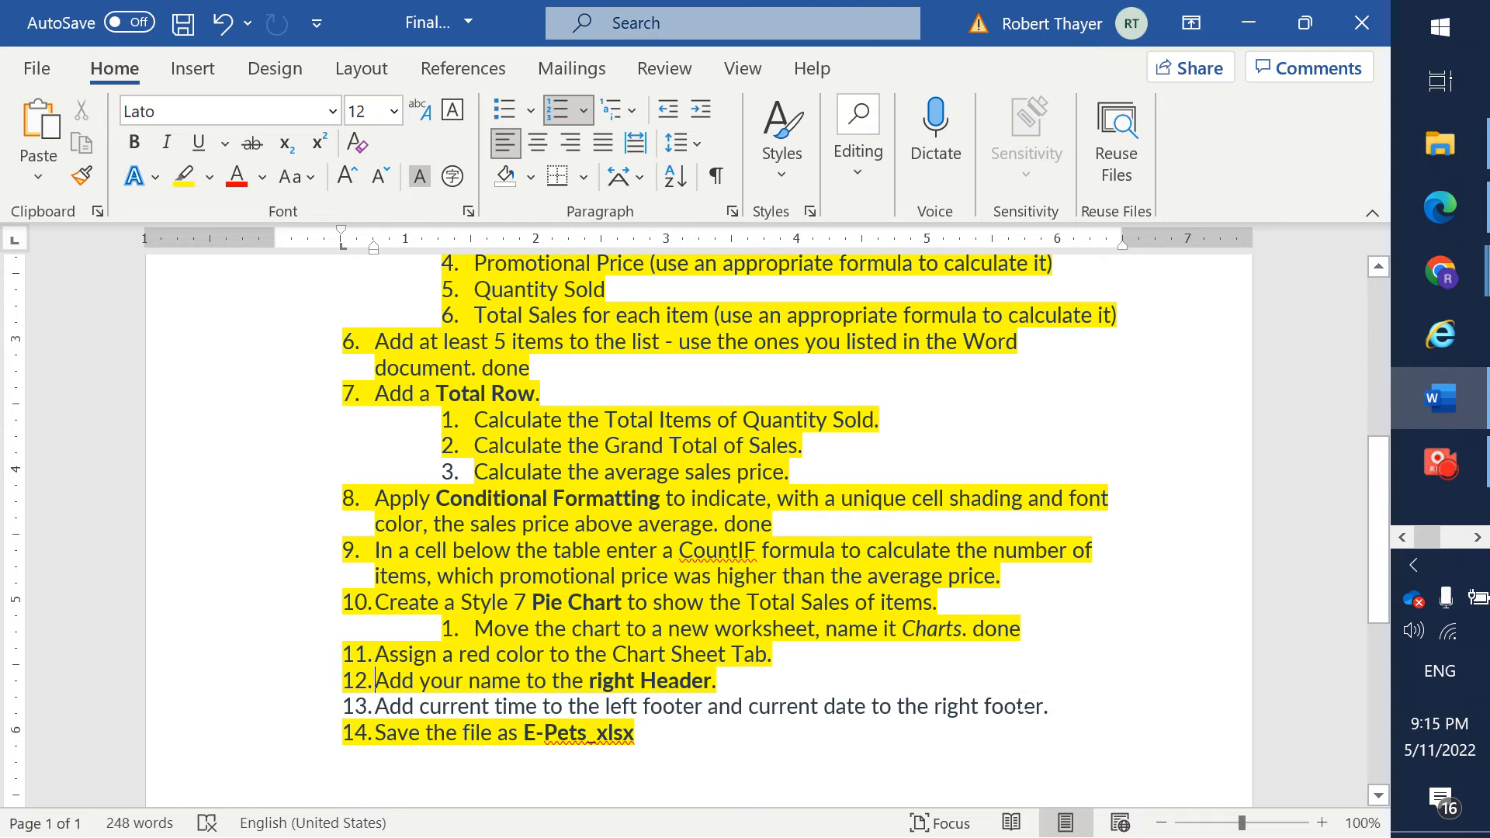
# - Switch to Excel and open the left section of the Charts sheet's page footer for editing
pyautogui.hotkey('alt', 'Tab')
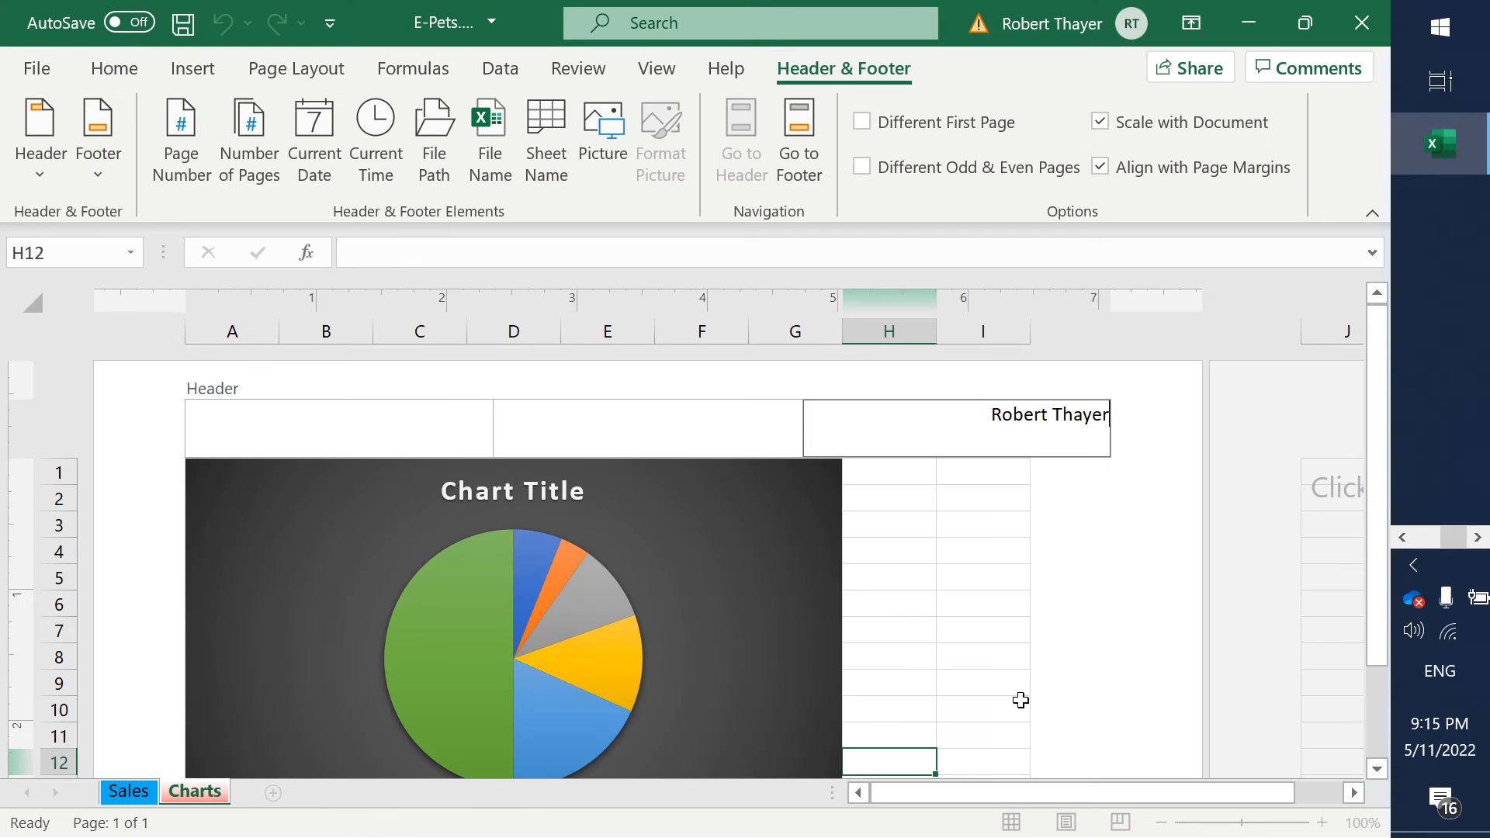
pyautogui.moveTo(1375, 509); pyautogui.dragTo(1372, 666)
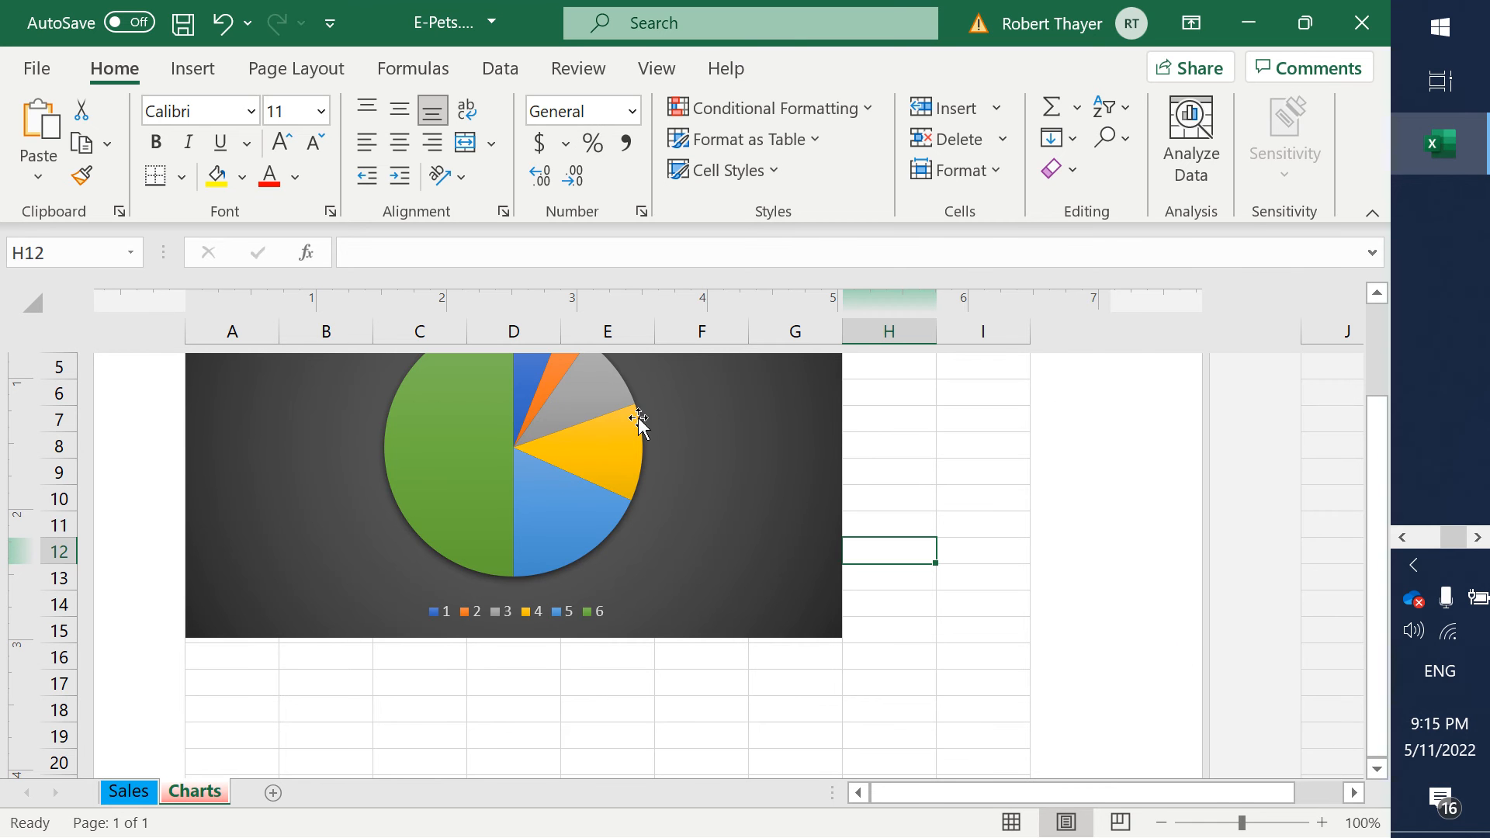
pyautogui.moveTo(469, 747); pyautogui.dragTo(471, 747)
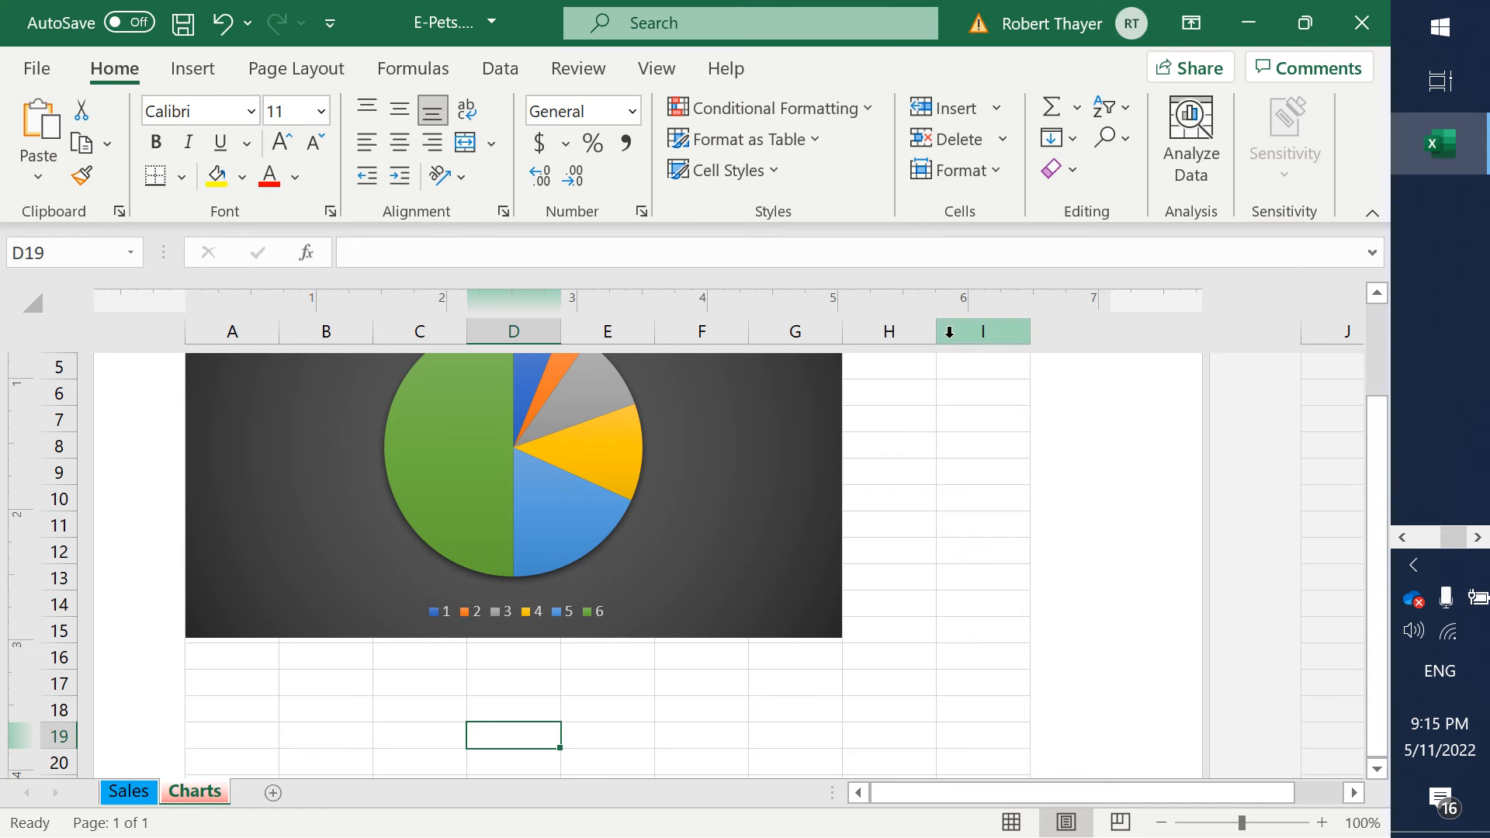
pyautogui.click(194, 76)
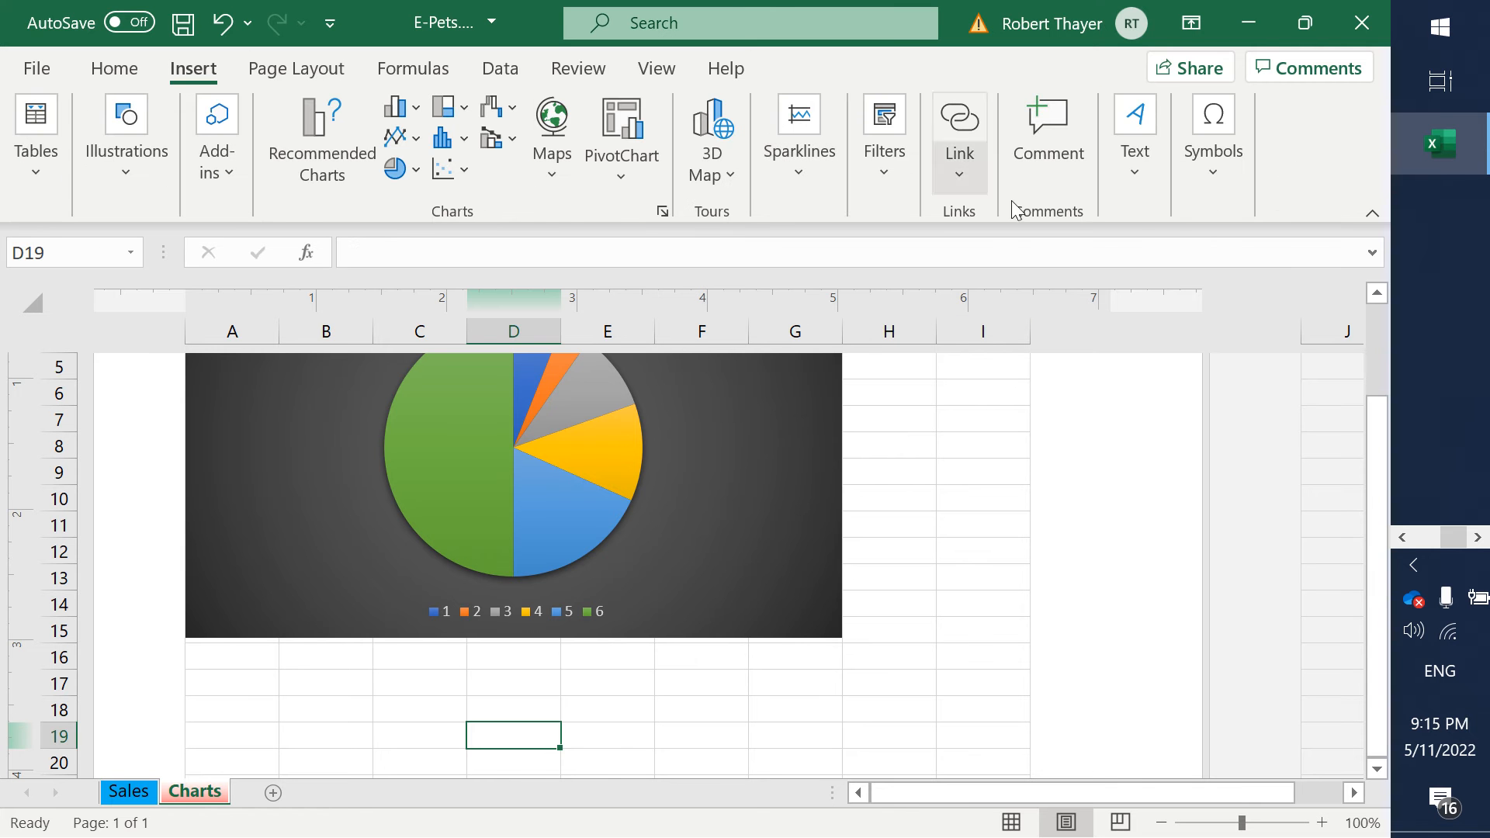
pyautogui.click(1135, 175)
pyautogui.click(1127, 275)
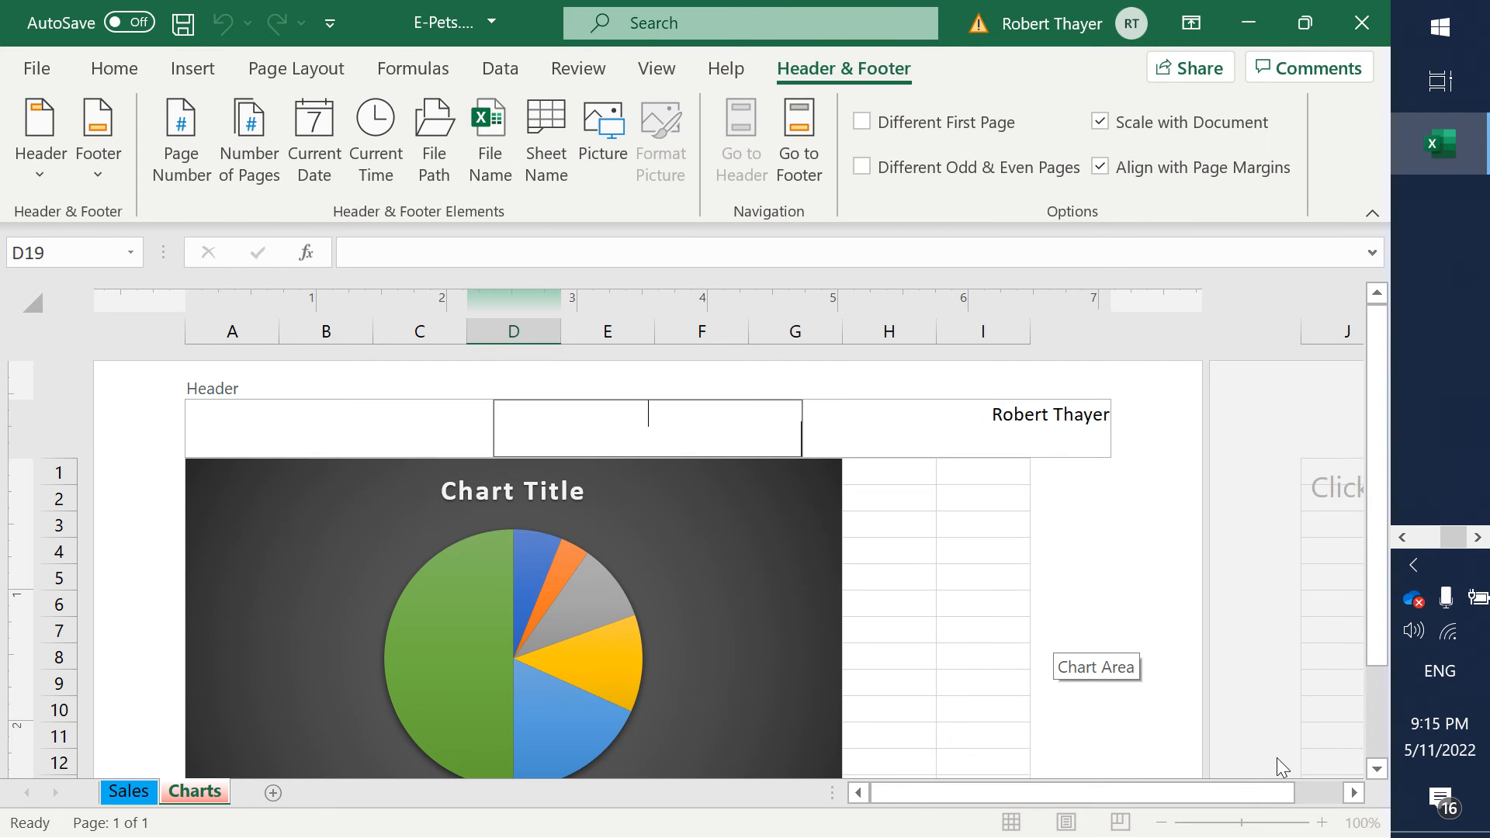
pyautogui.click(1380, 771)
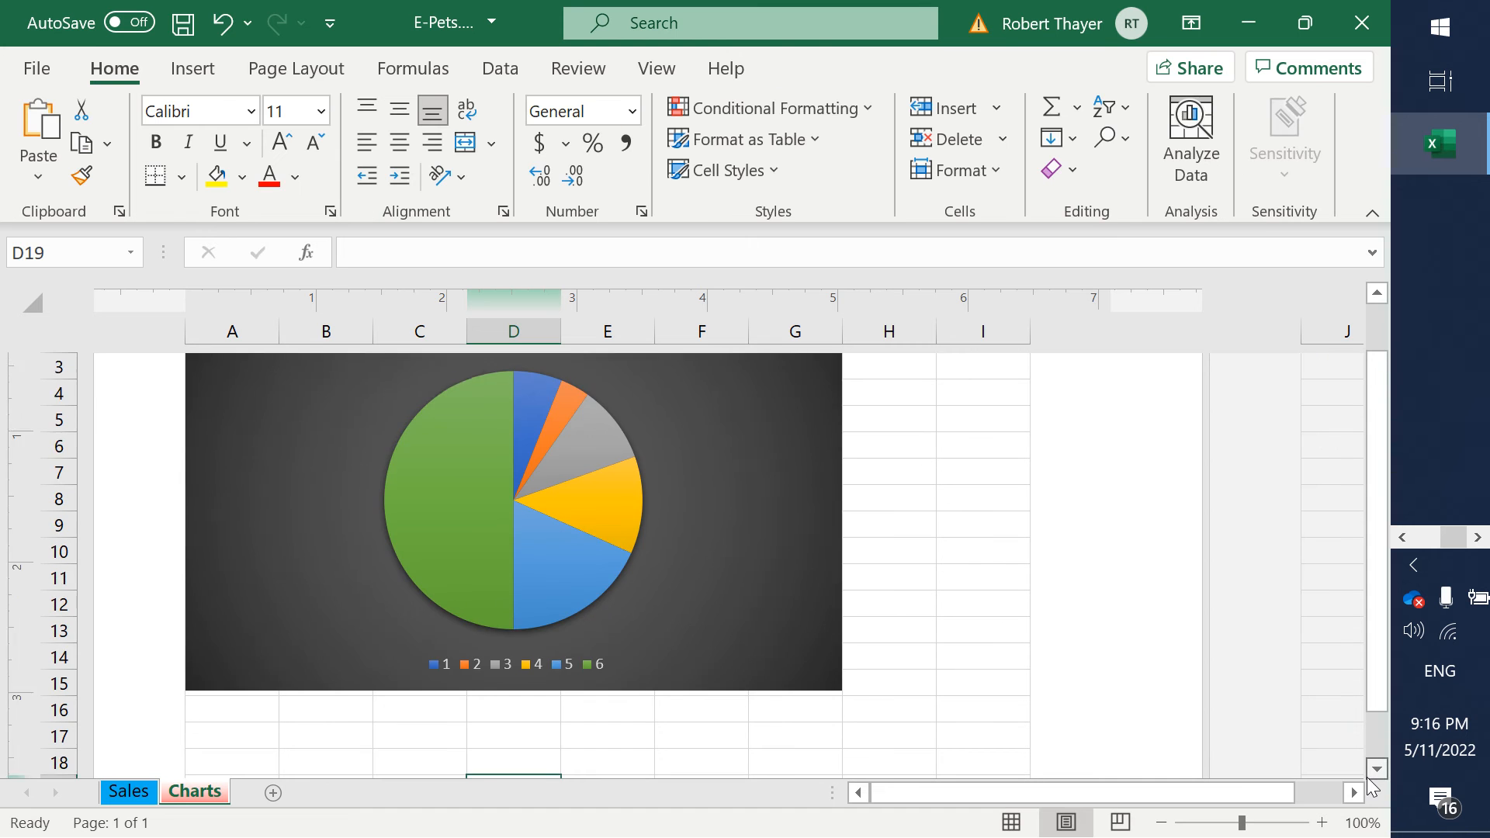
pyautogui.click(1369, 777)
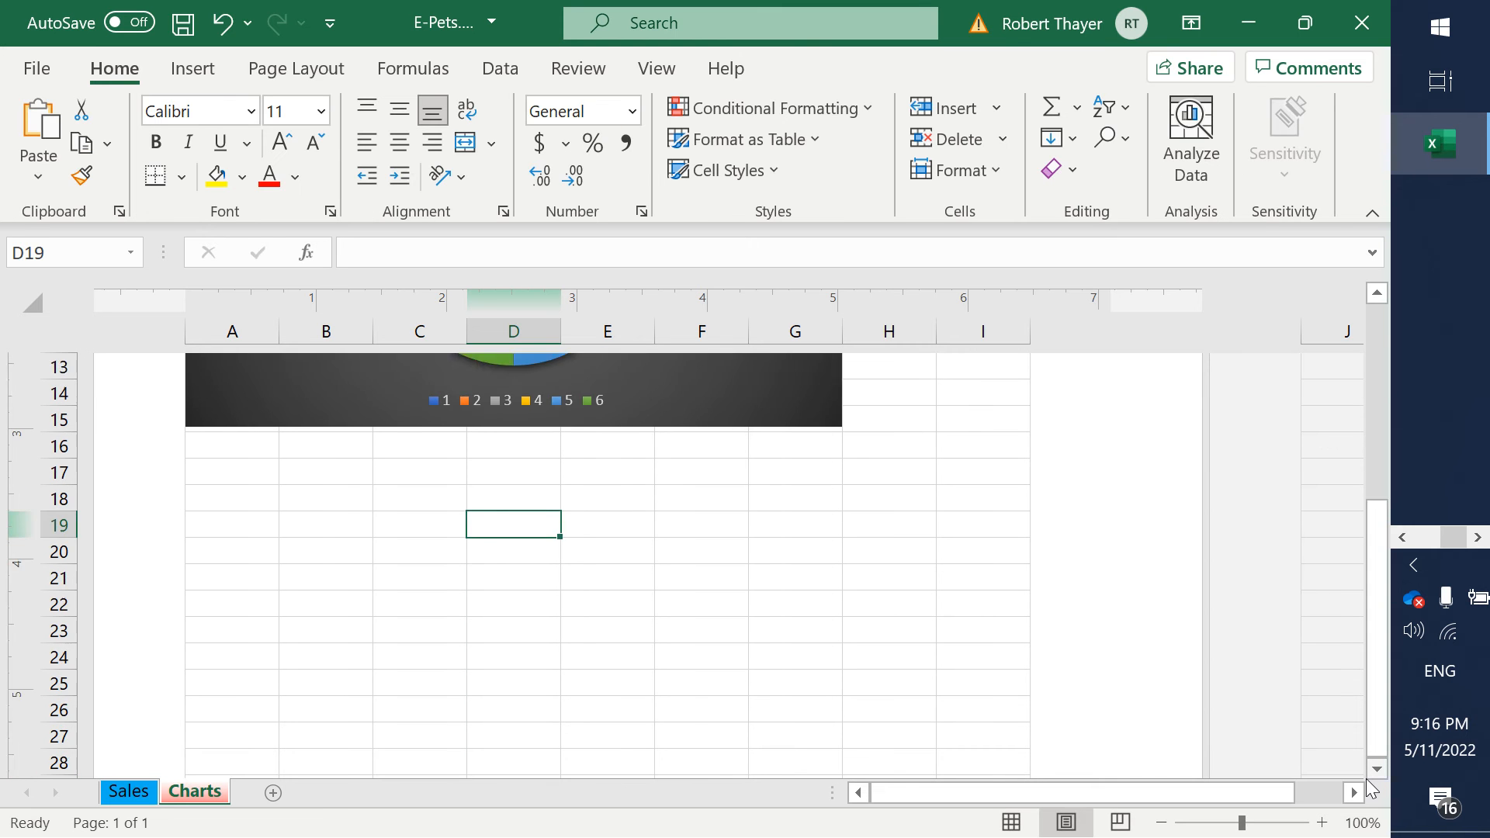
pyautogui.click(1370, 779)
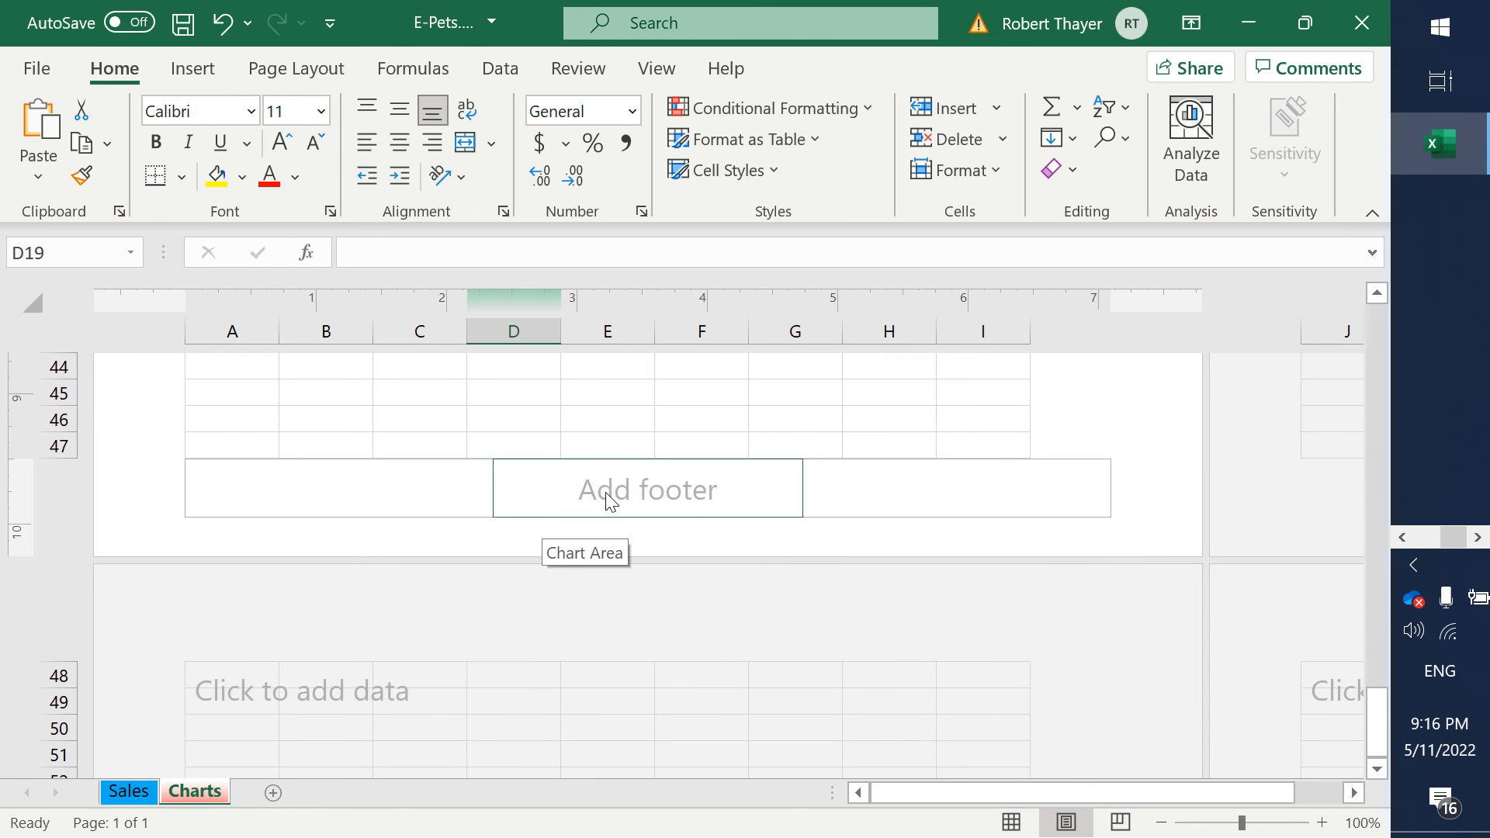
pyautogui.click(410, 489)
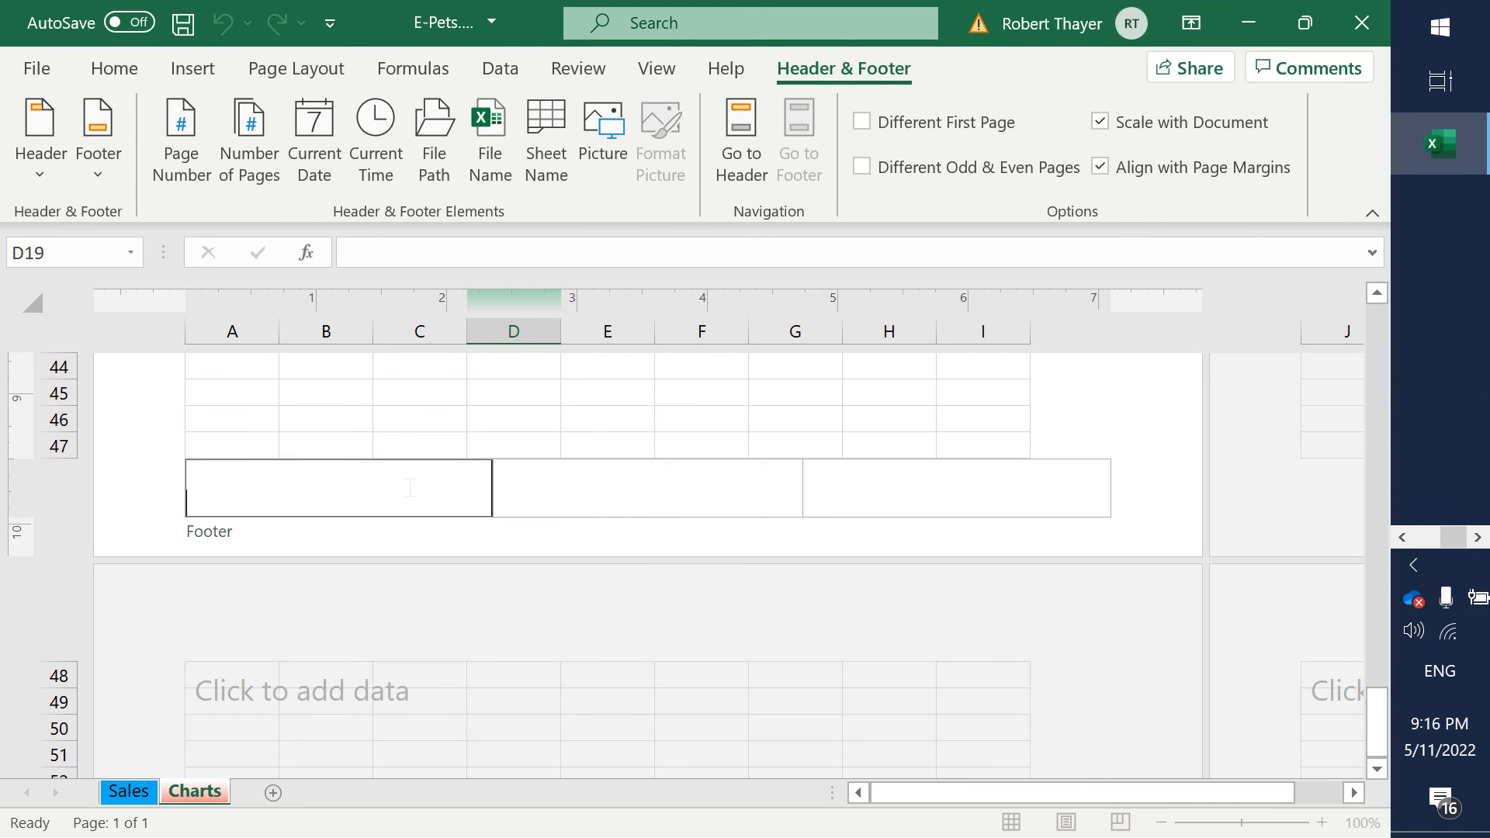
# - Check step 13 in the Word assignment, and insert the current time element in the Charts sheet's left footer section in Excel
pyautogui.hotkey('alt', 'Tab')
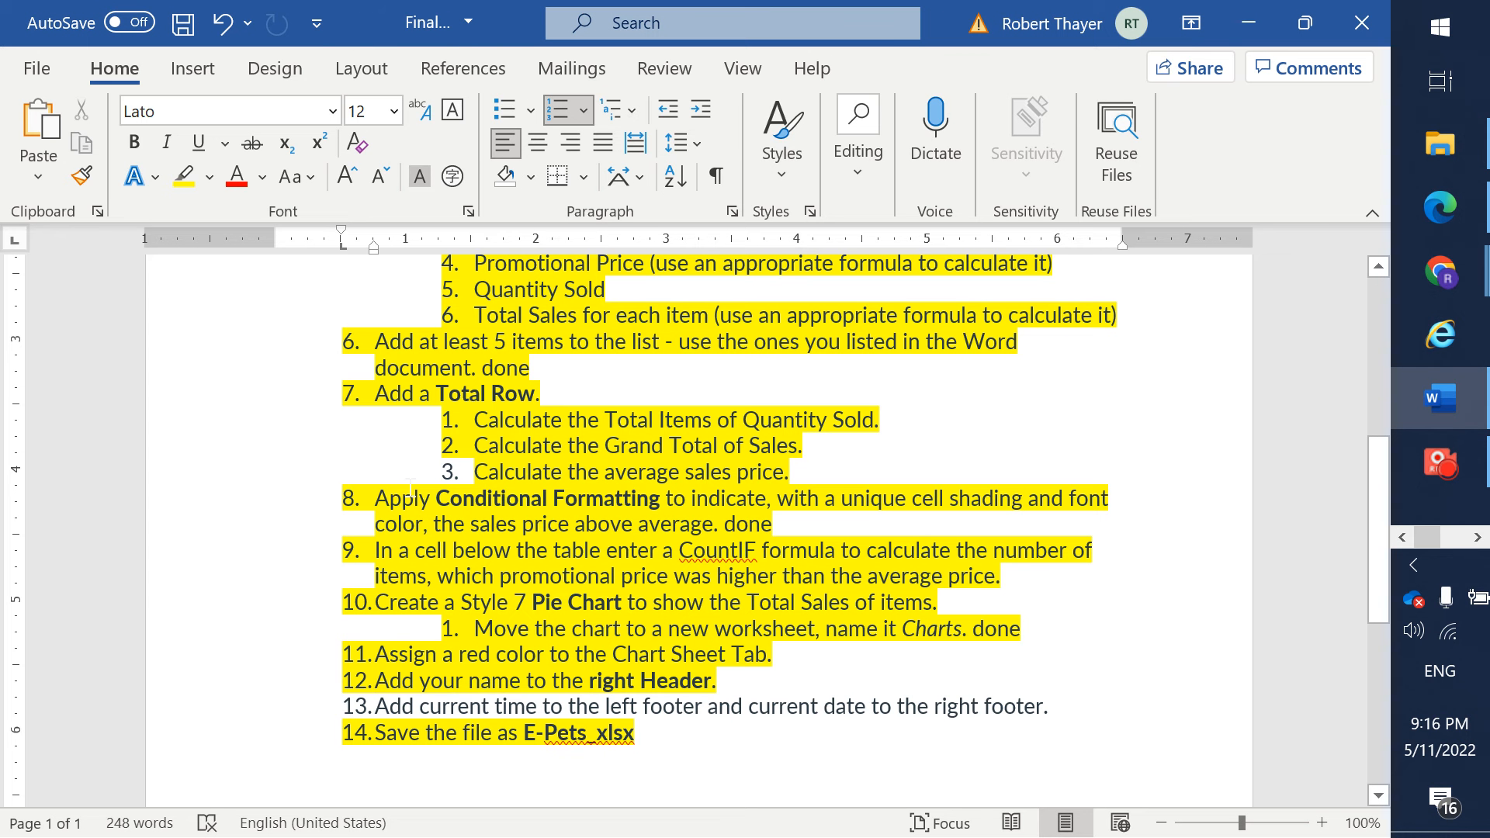
pyautogui.hotkey('alt', 'Tab')
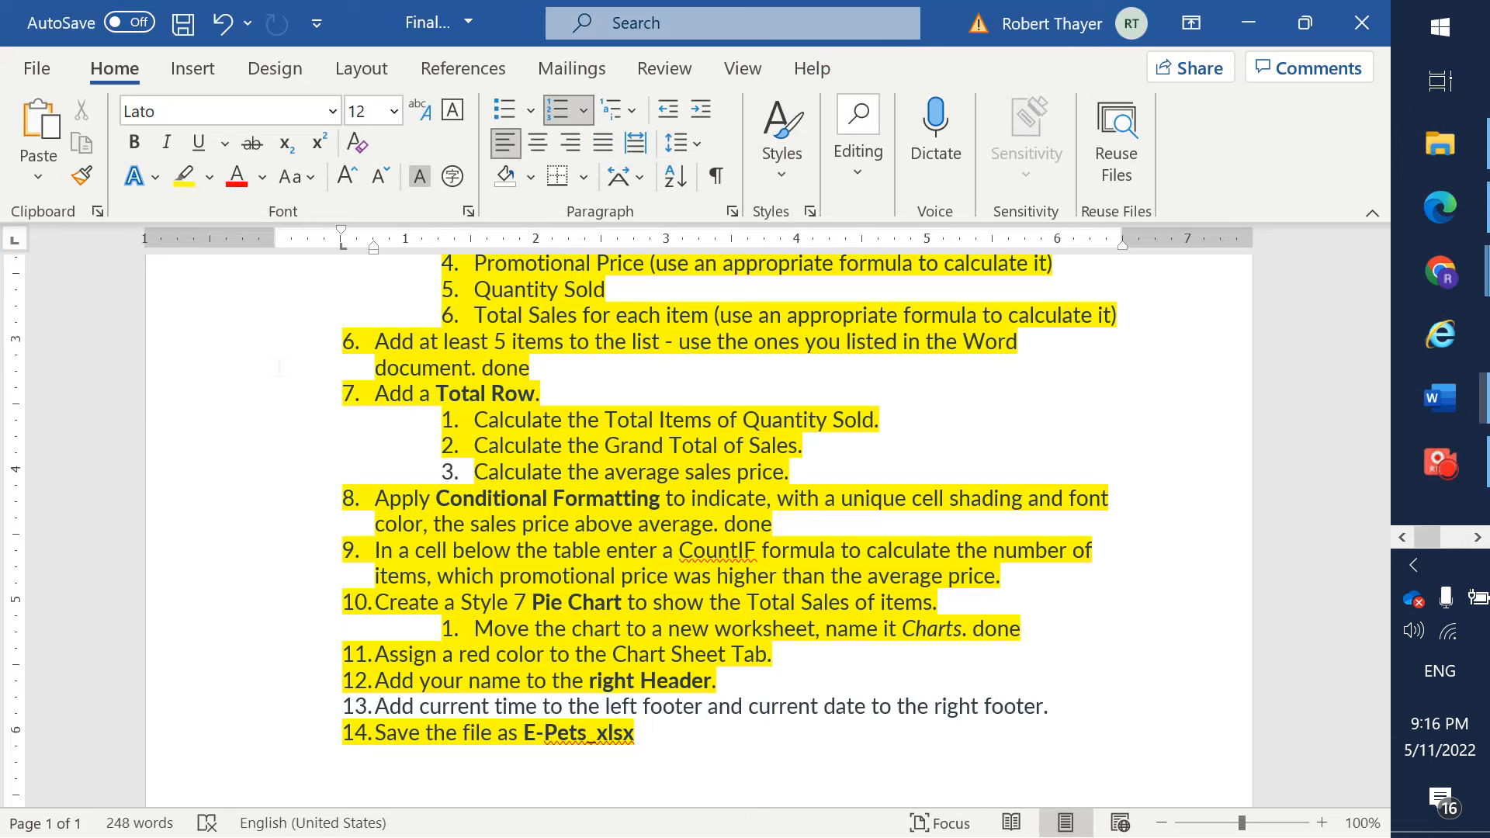
pyautogui.hotkey('alt', 'Tab')
pyautogui.hotkey('alt', 'Tab')
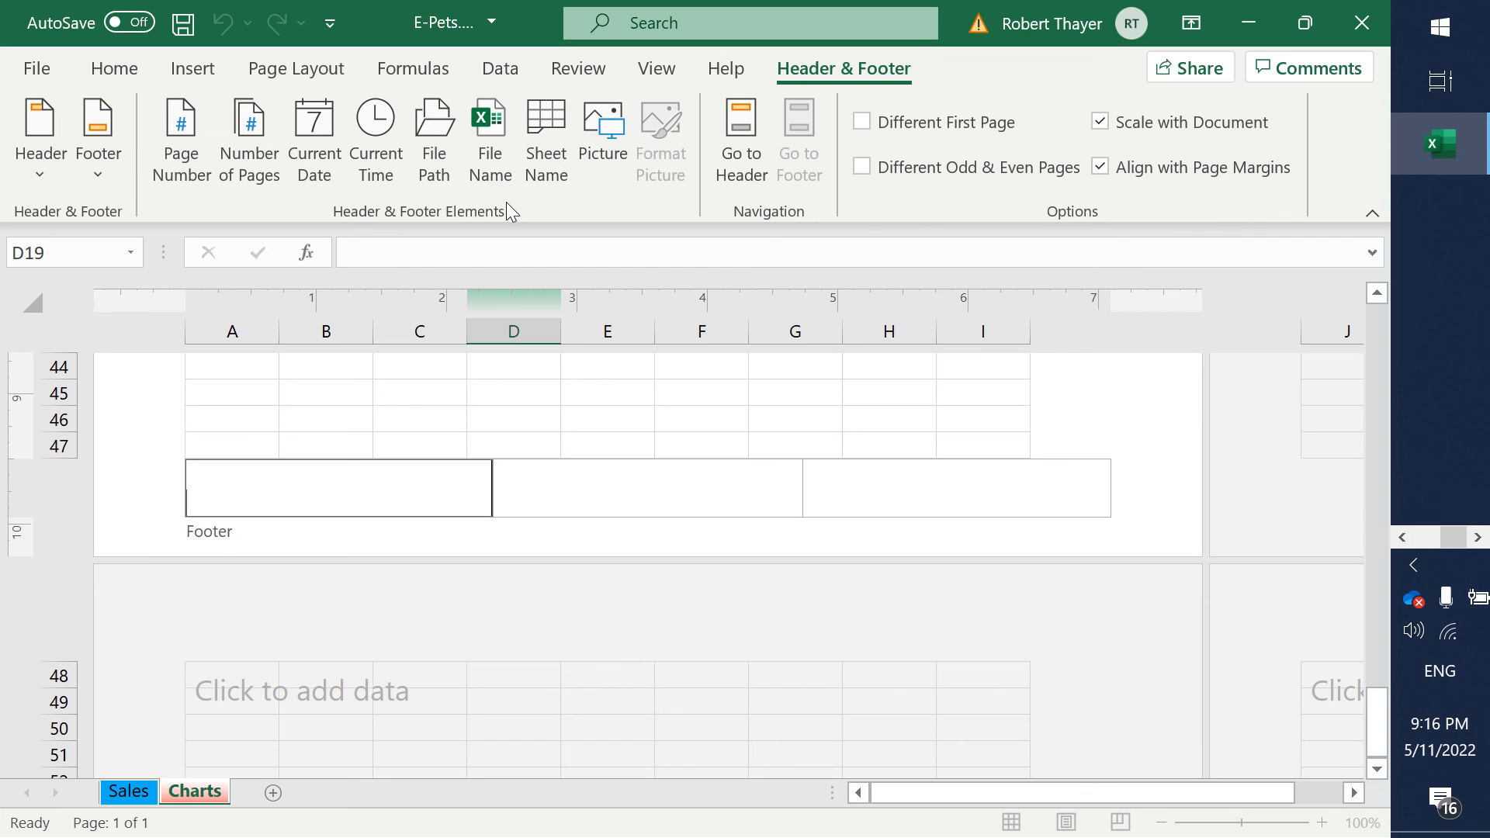
pyautogui.click(373, 165)
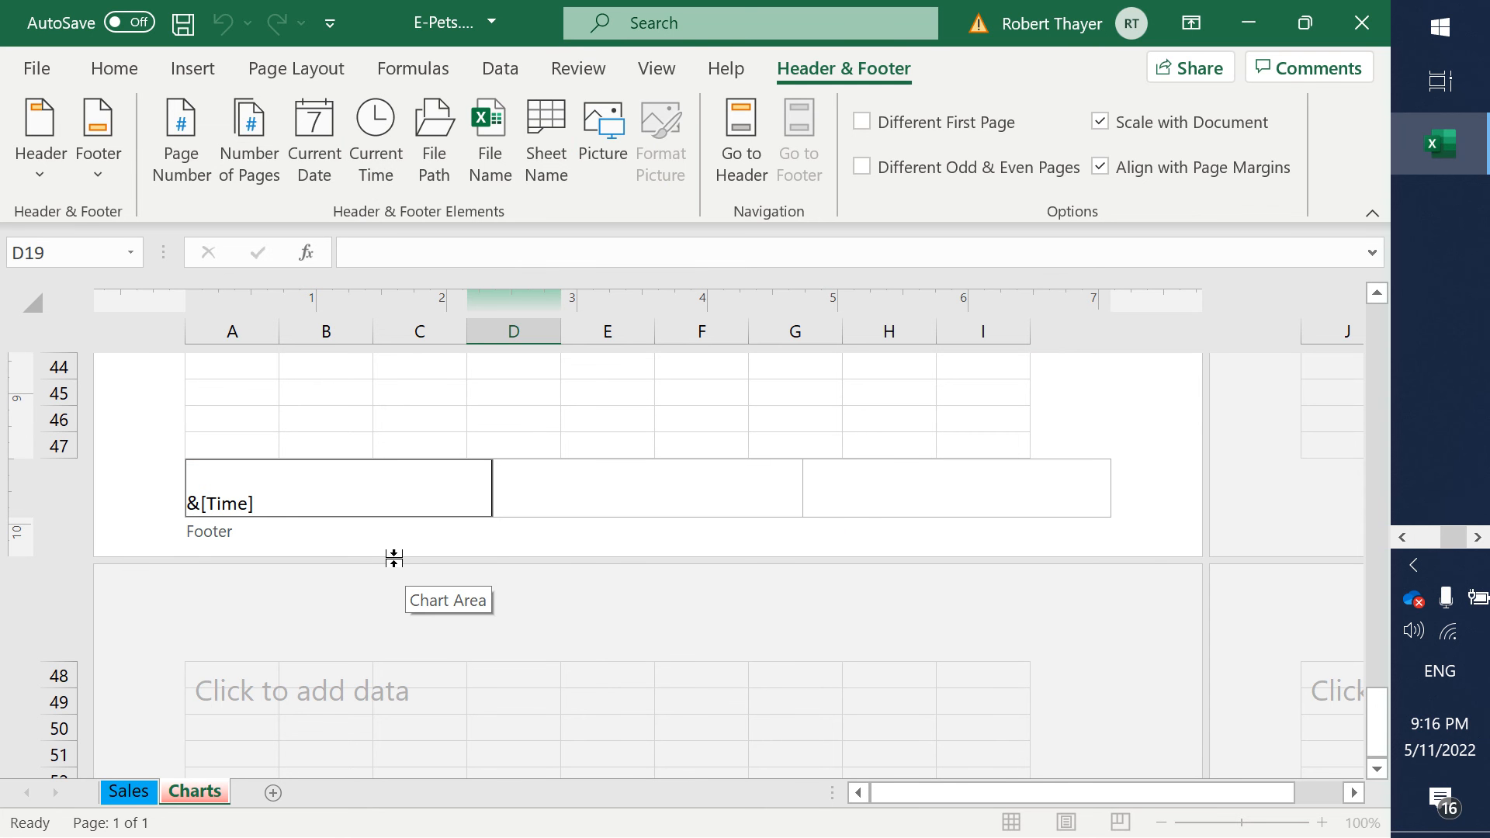
# - Recheck the assignment in Word, and insert the current date element in the Charts sheet's right footer section in Excel
pyautogui.hotkey('alt', 'Tab')
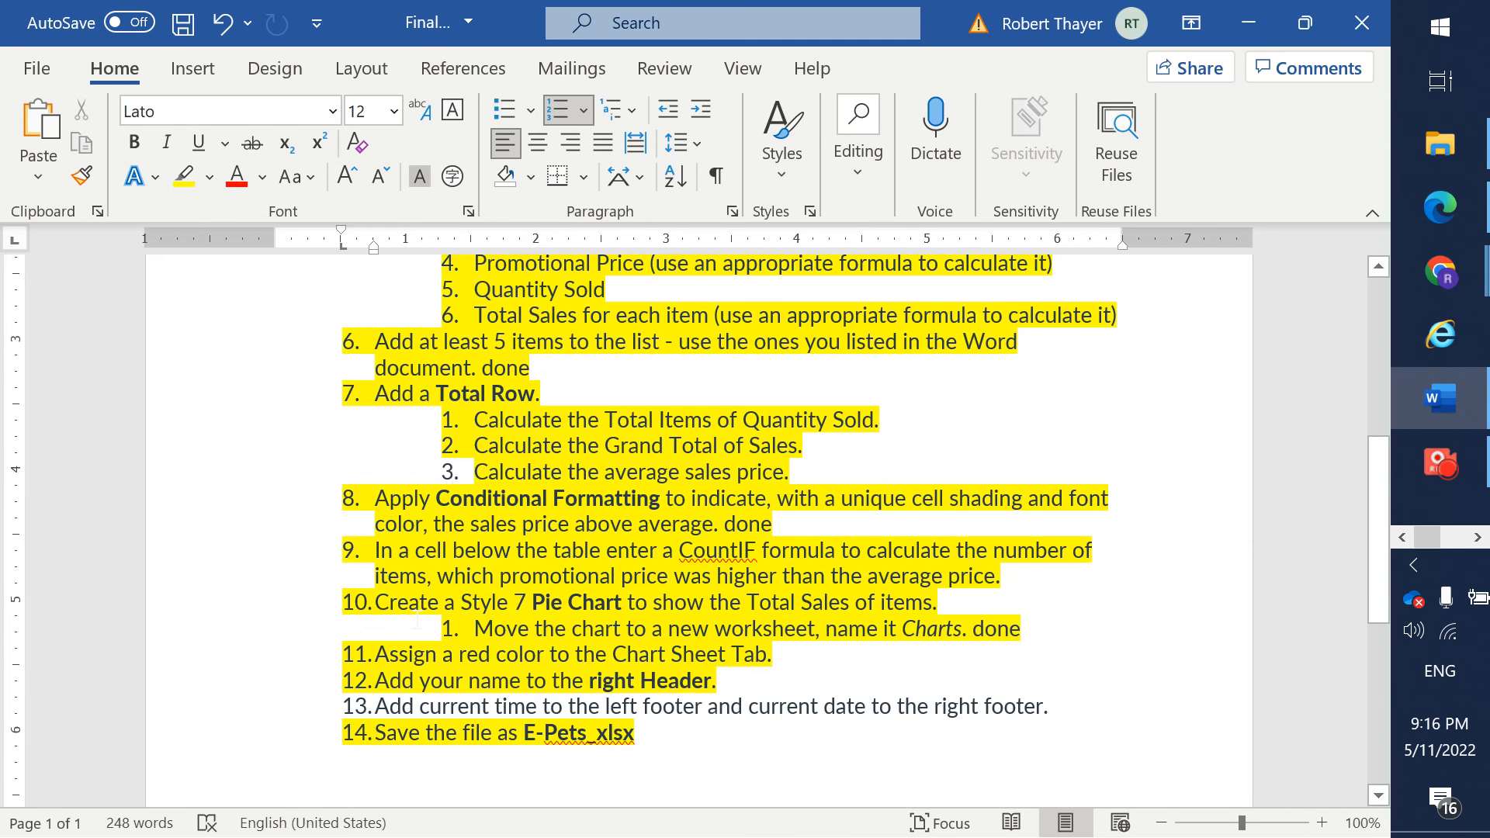
pyautogui.hotkey('alt', 'Tab')
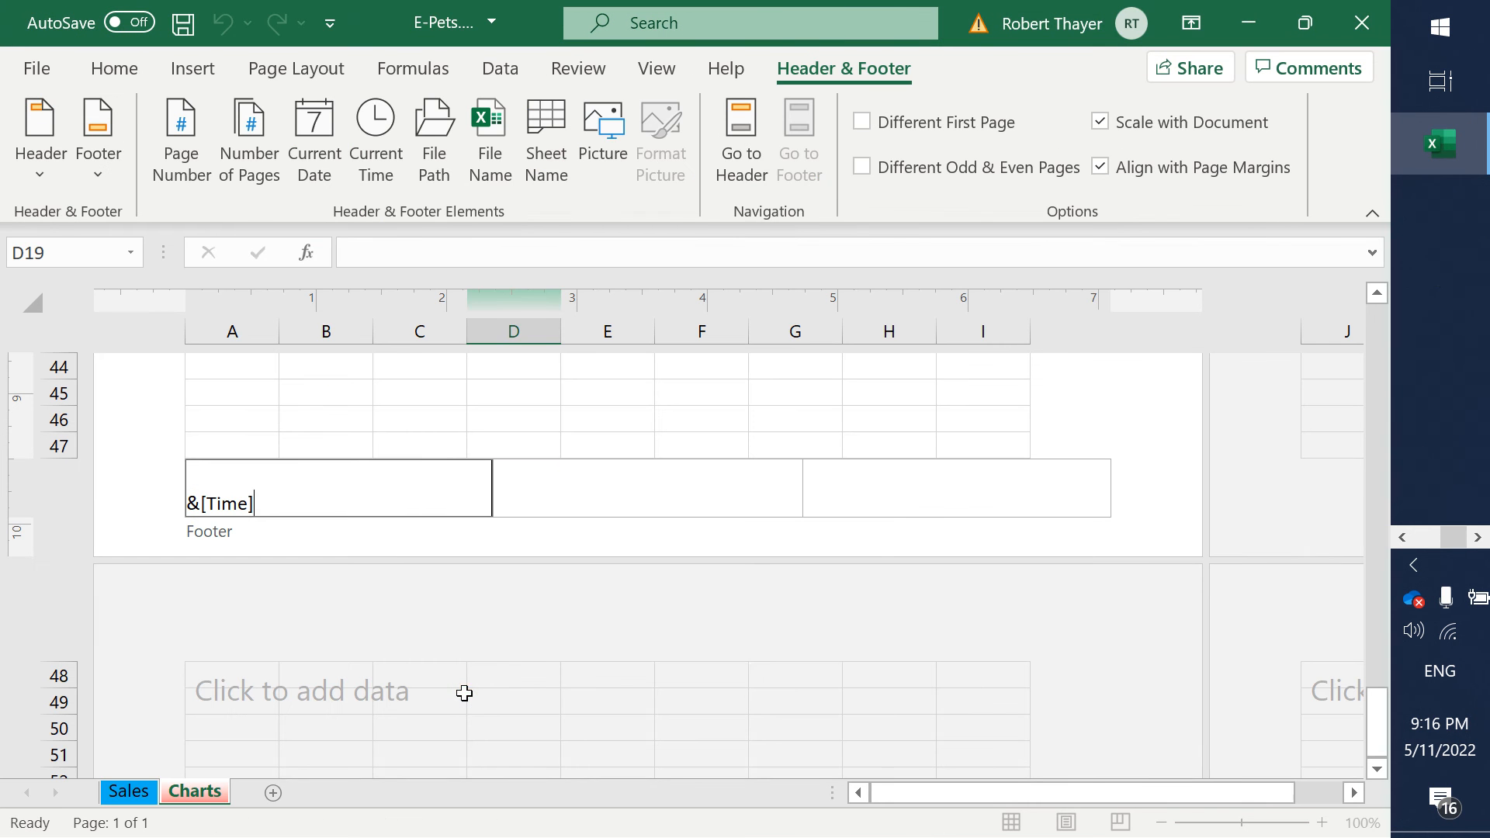
pyautogui.click(874, 505)
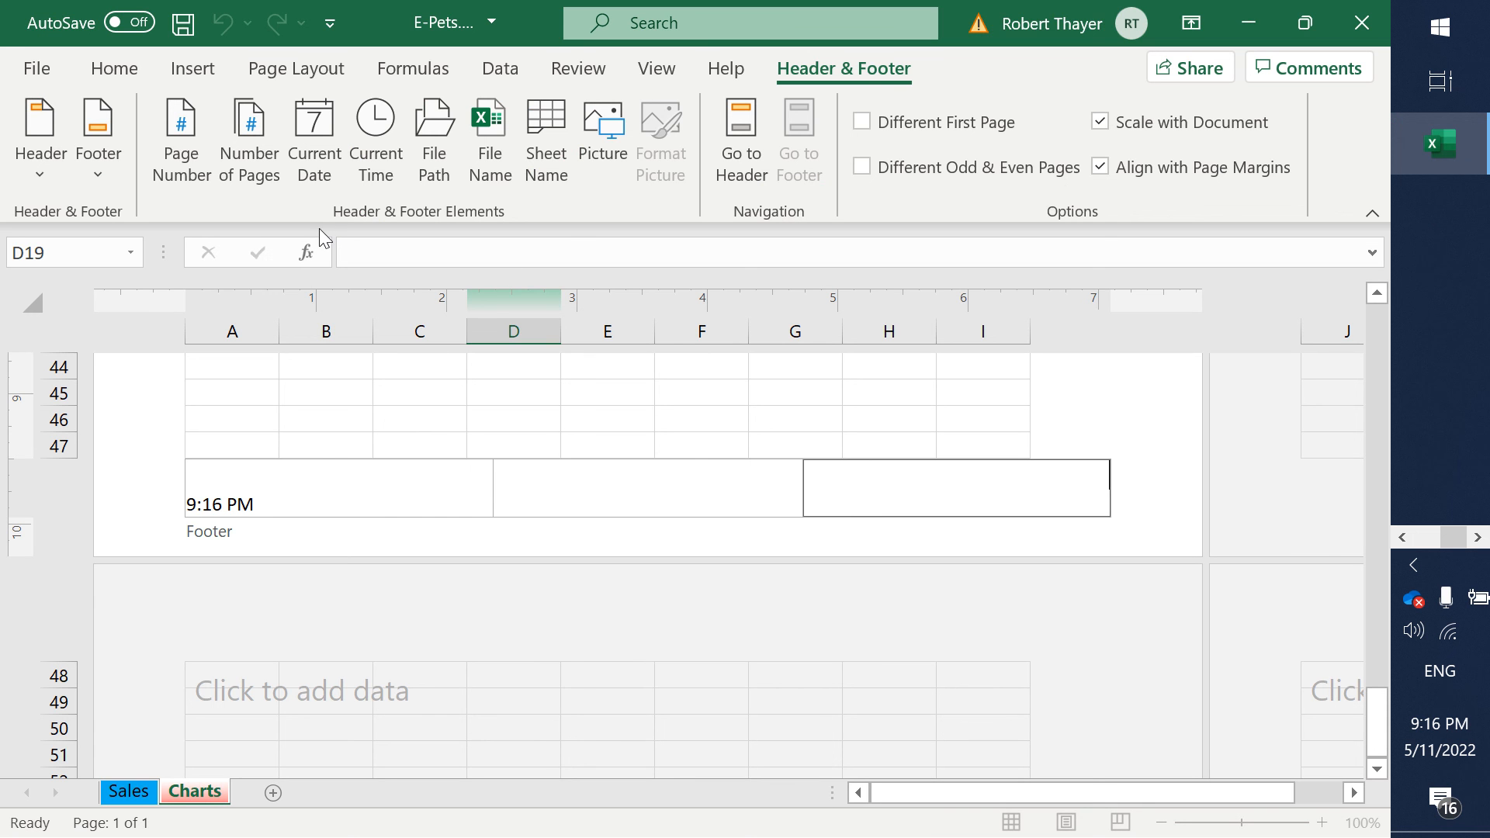
pyautogui.click(318, 180)
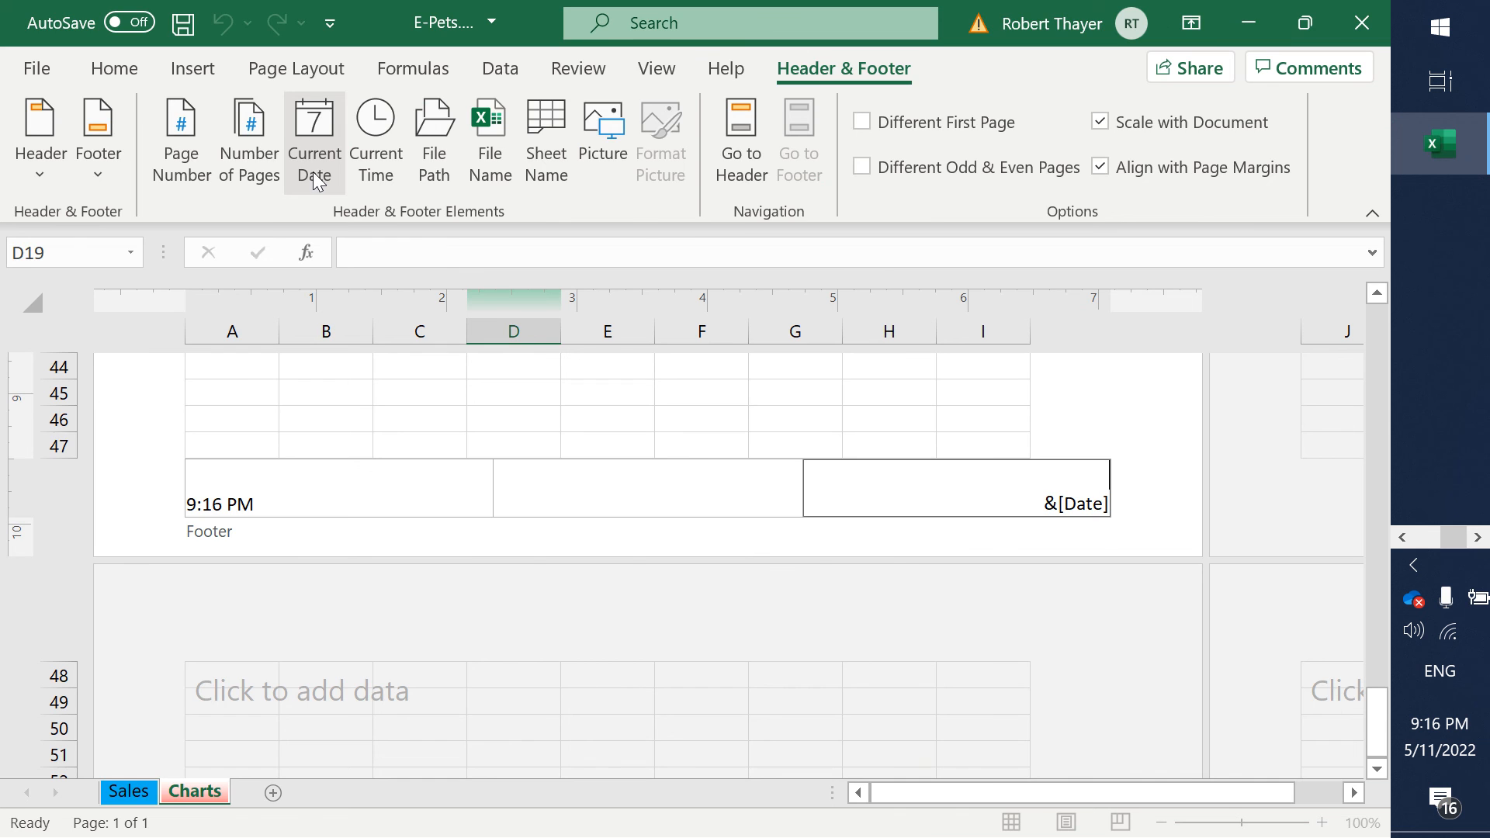
# - Switch to the Word assignment and highlight step 13, the footer time and date, in yellow
pyautogui.hotkey('alt', 'Tab')
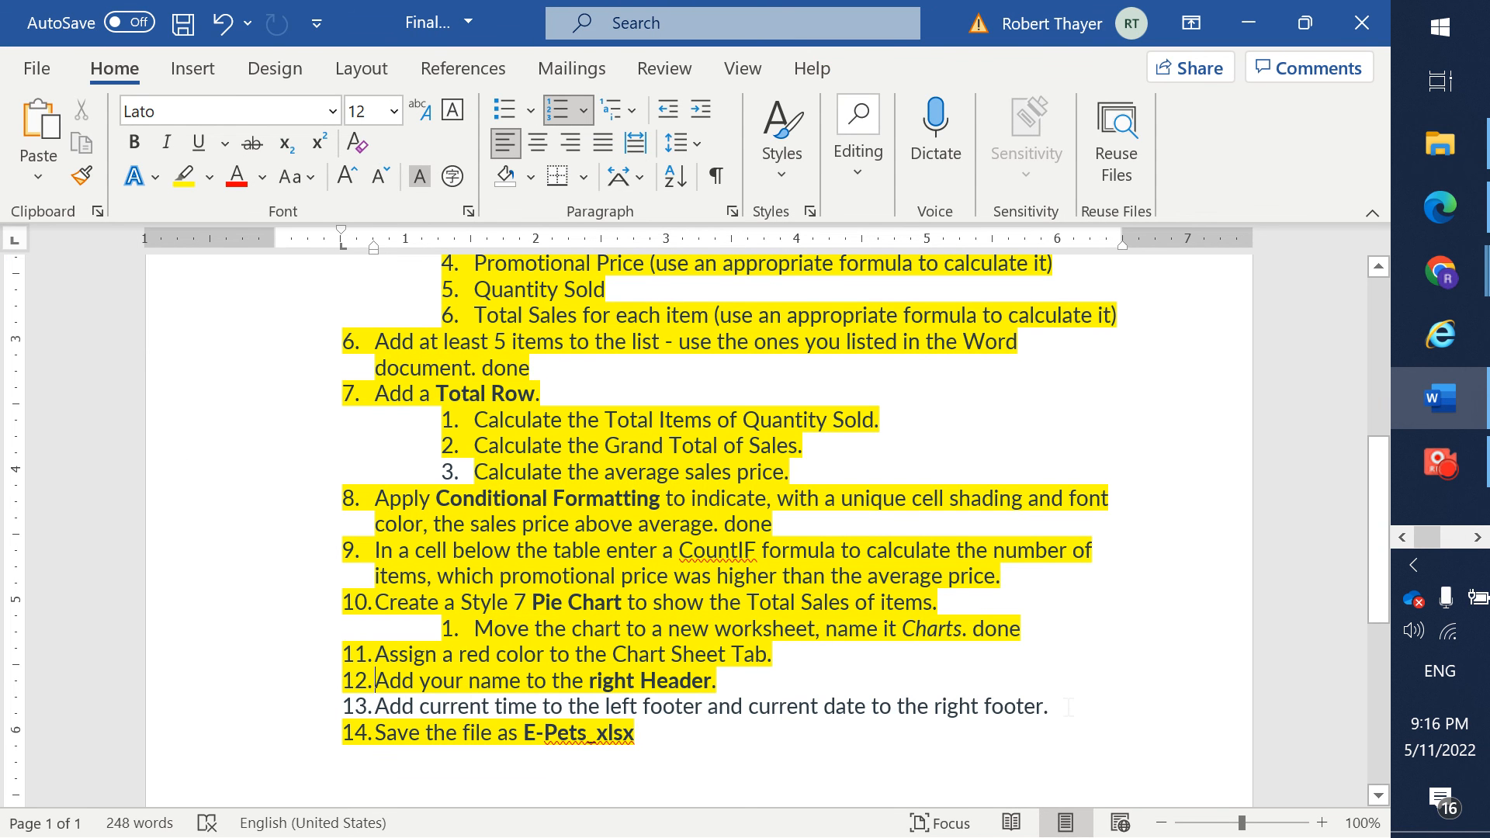
pyautogui.tripleClick(1069, 704)
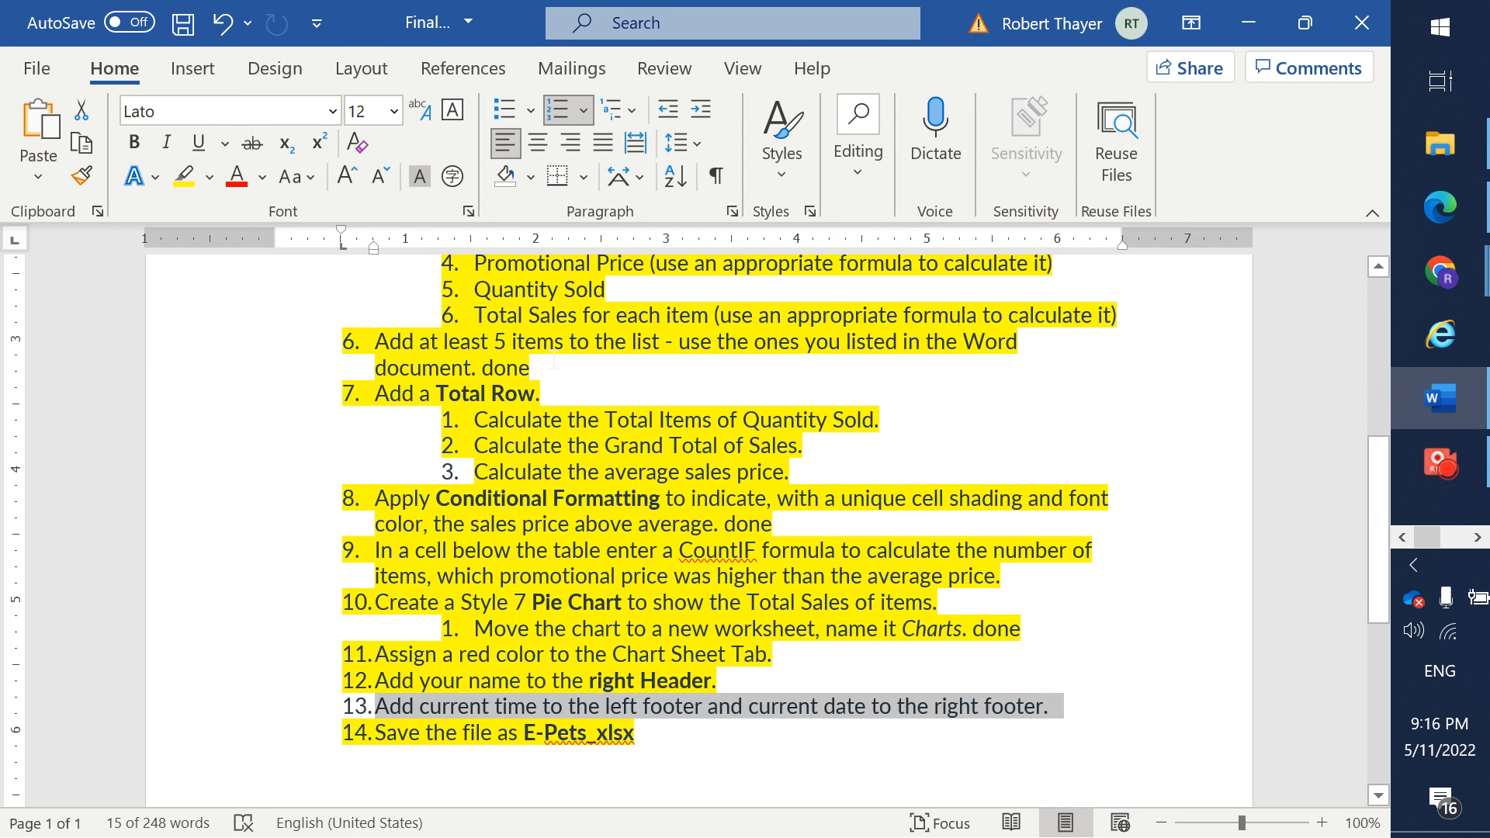
pyautogui.click(183, 176)
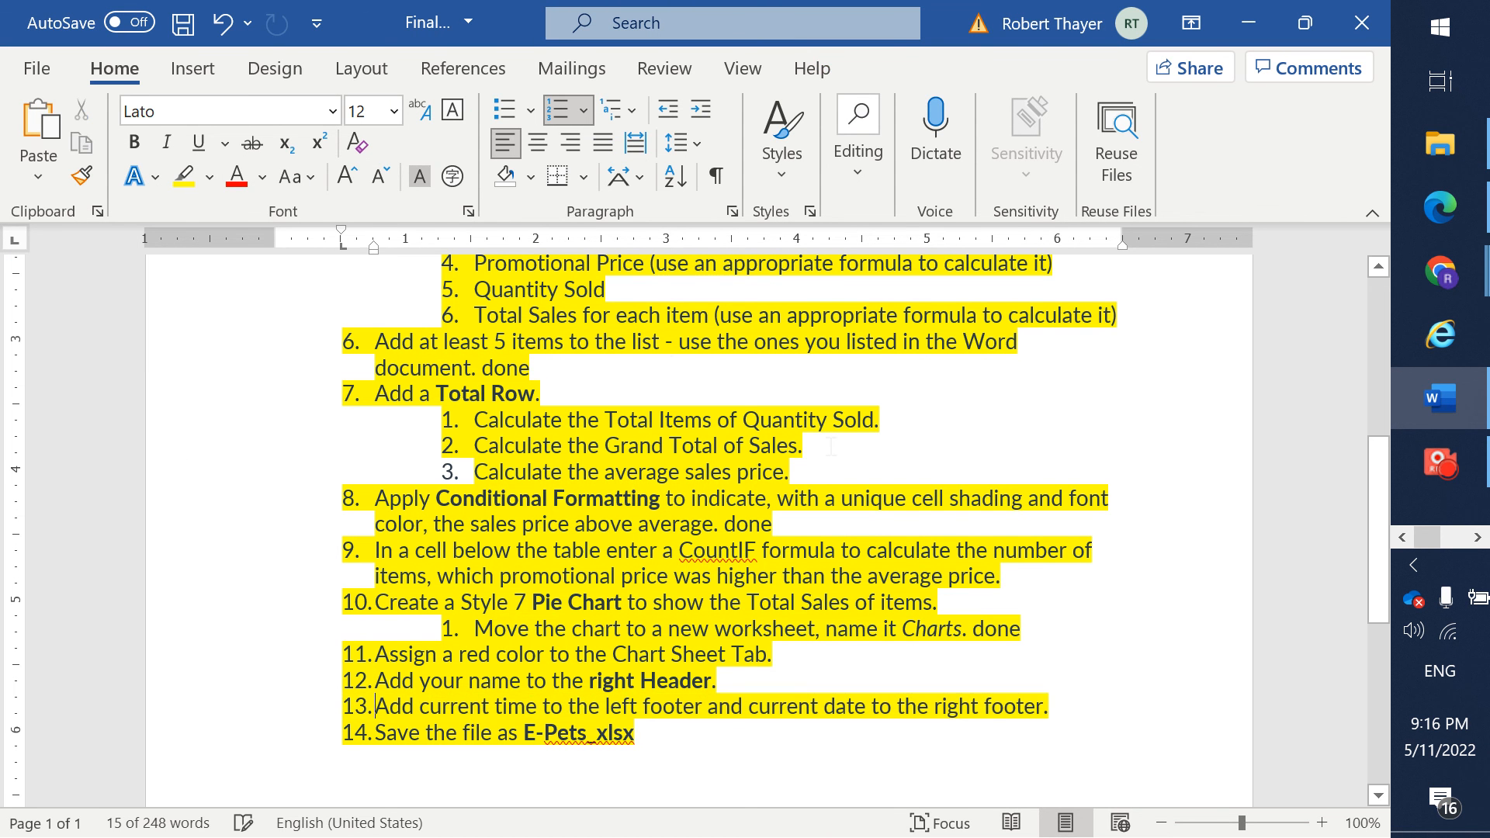
pyautogui.hotkey('alt', 'Tab')
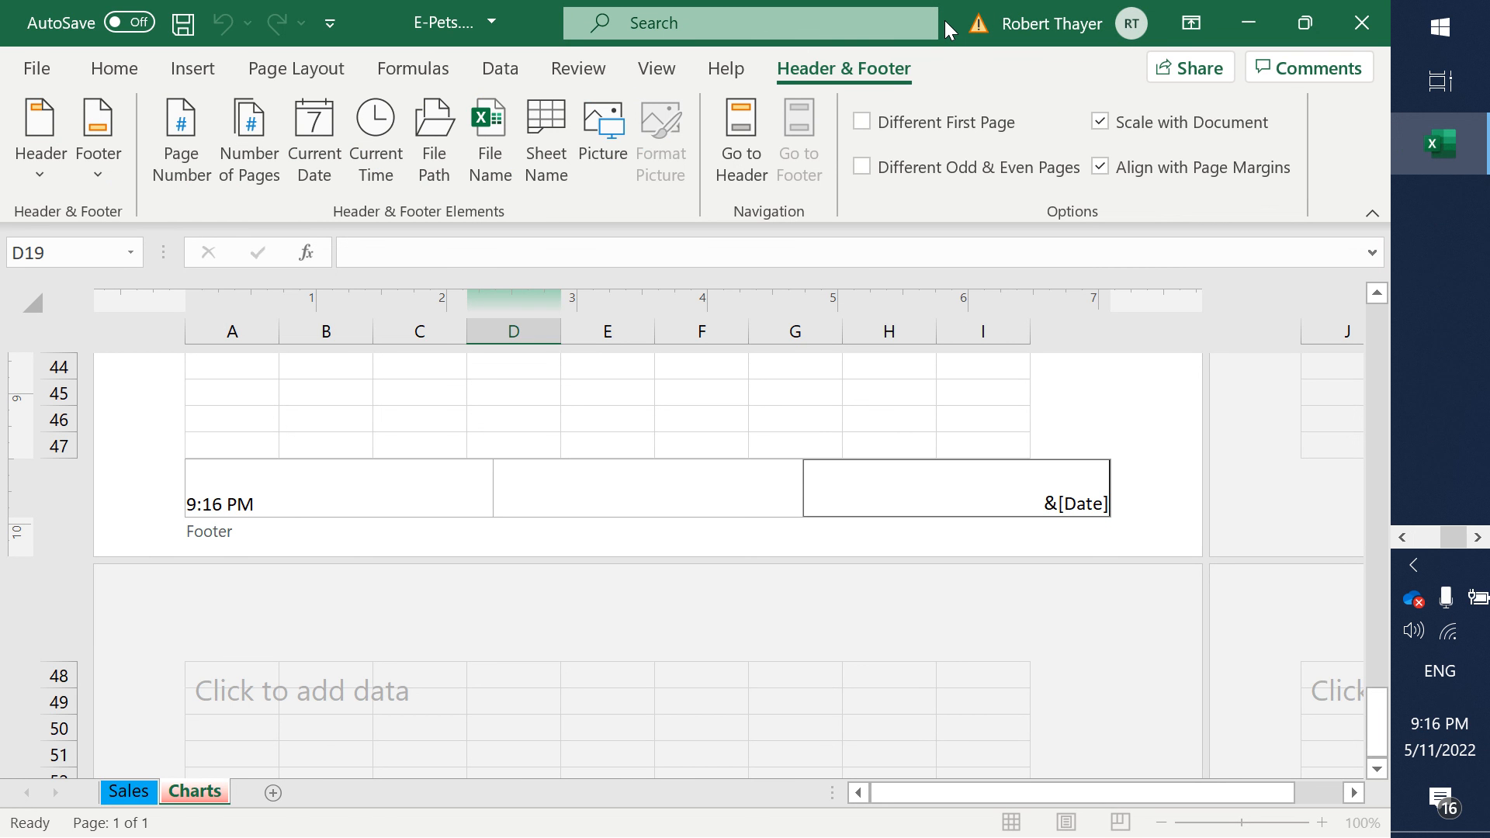
pyautogui.hotkey('alt', 'Tab')
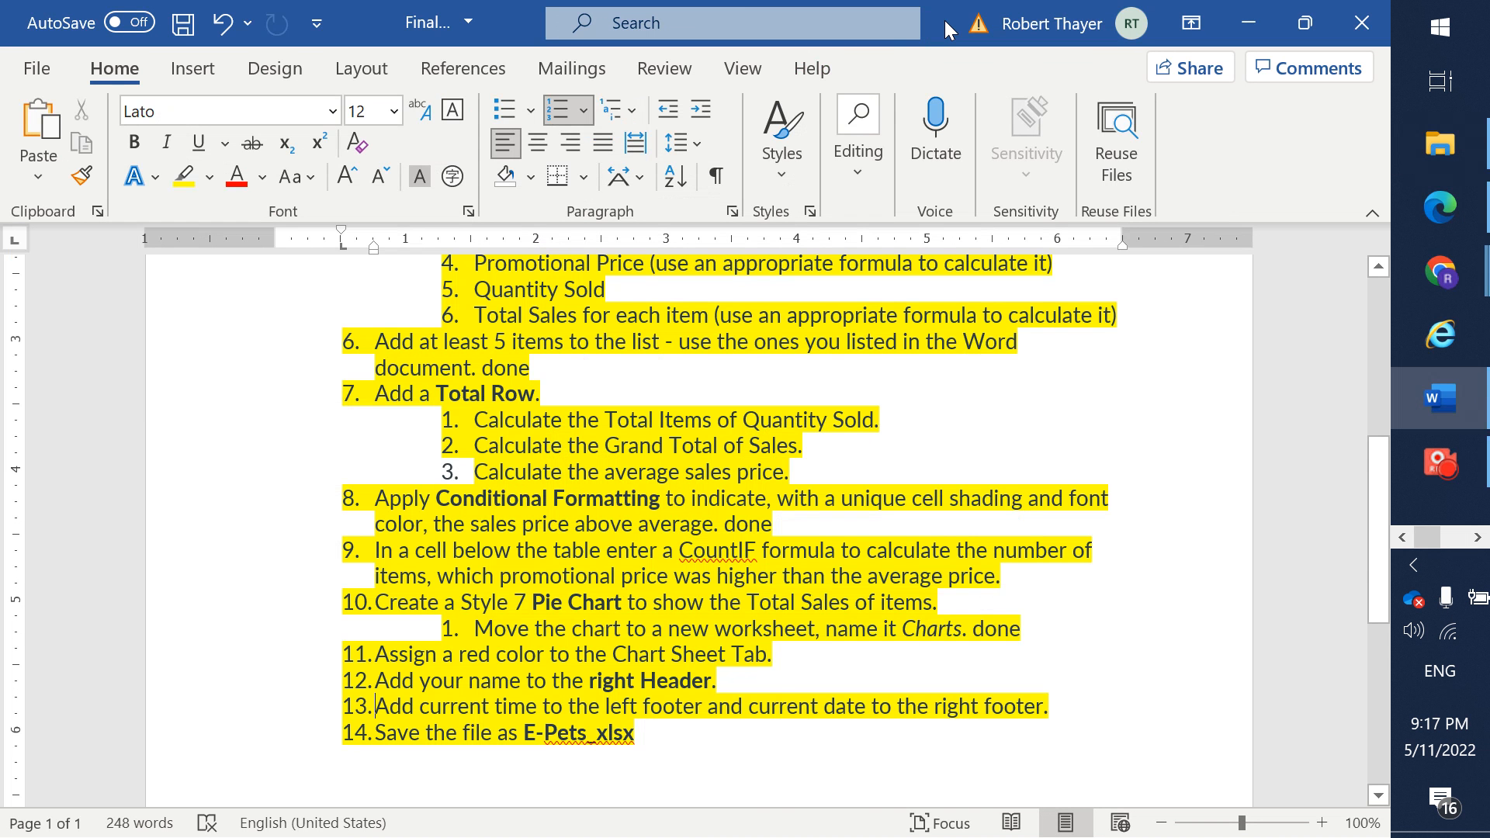
pyautogui.press('alt')
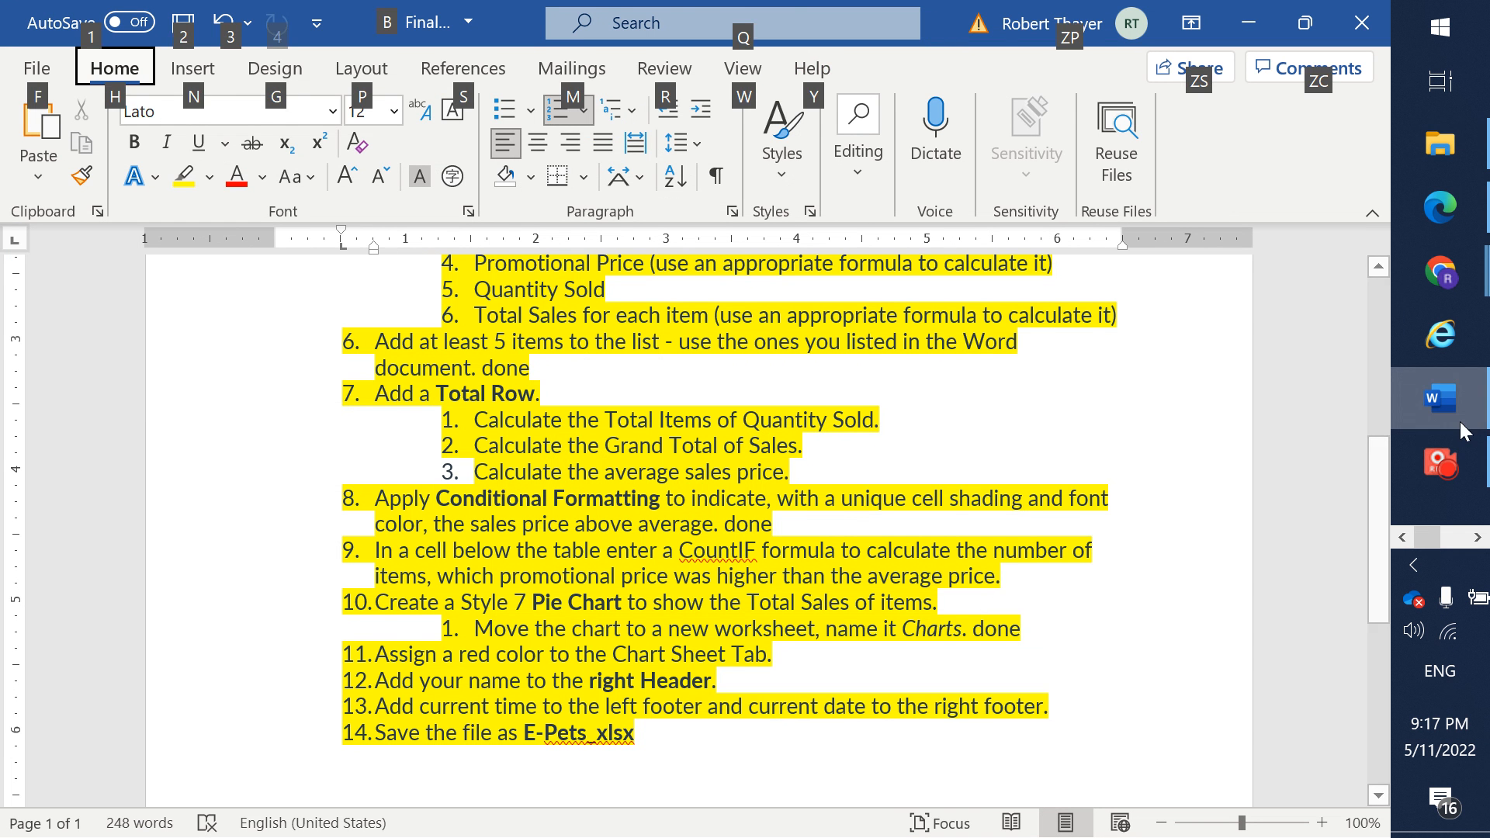